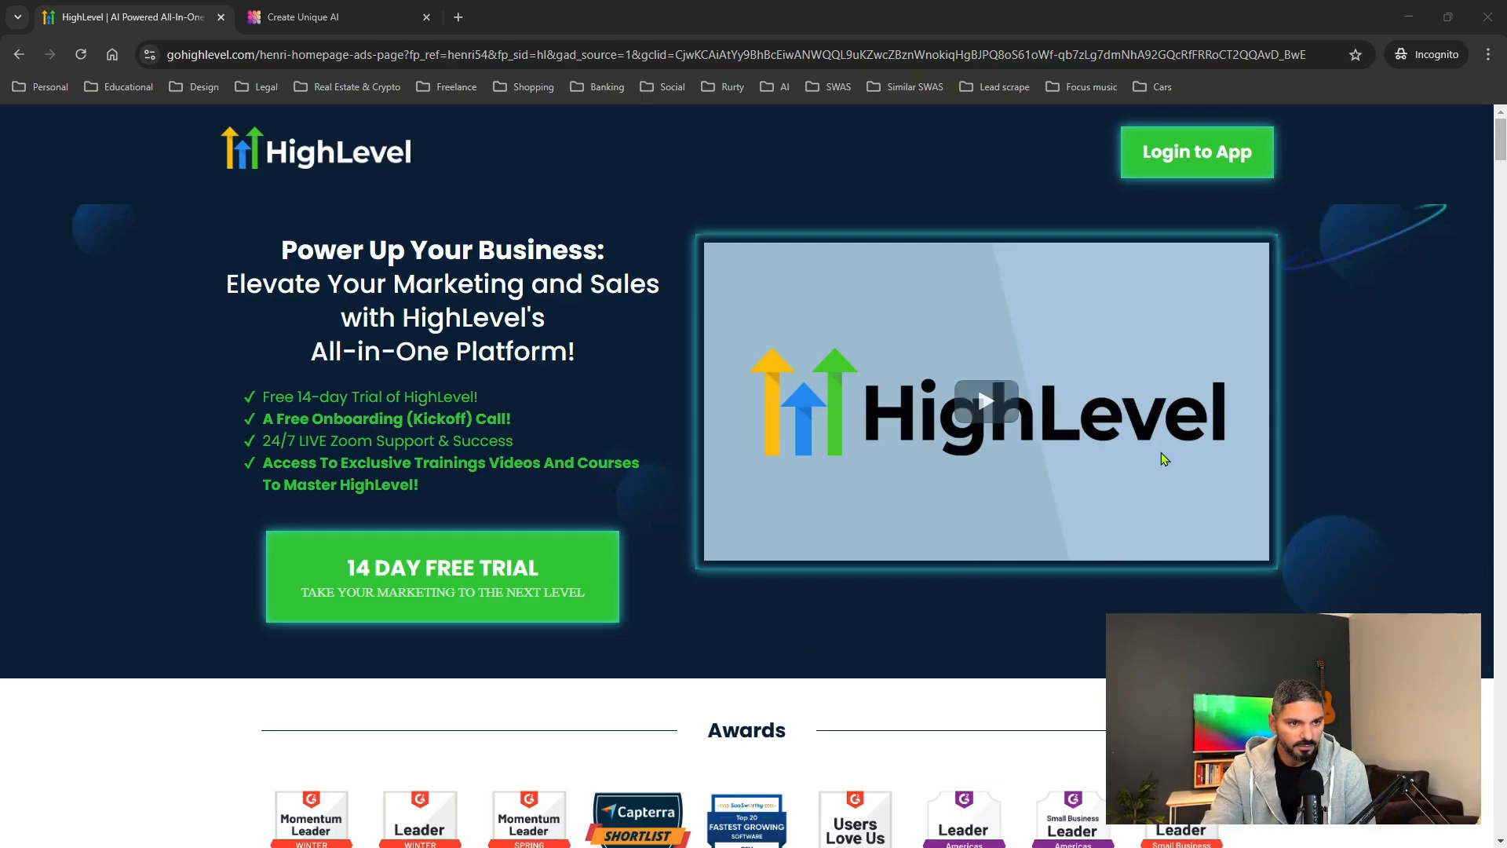
Scroll through the HighLevel homepage using the scrollbar.
mouse_move(1499, 145)
mouse_down()
mouse_move(1500, 318)
mouse_move(1501, 152)
mouse_up()
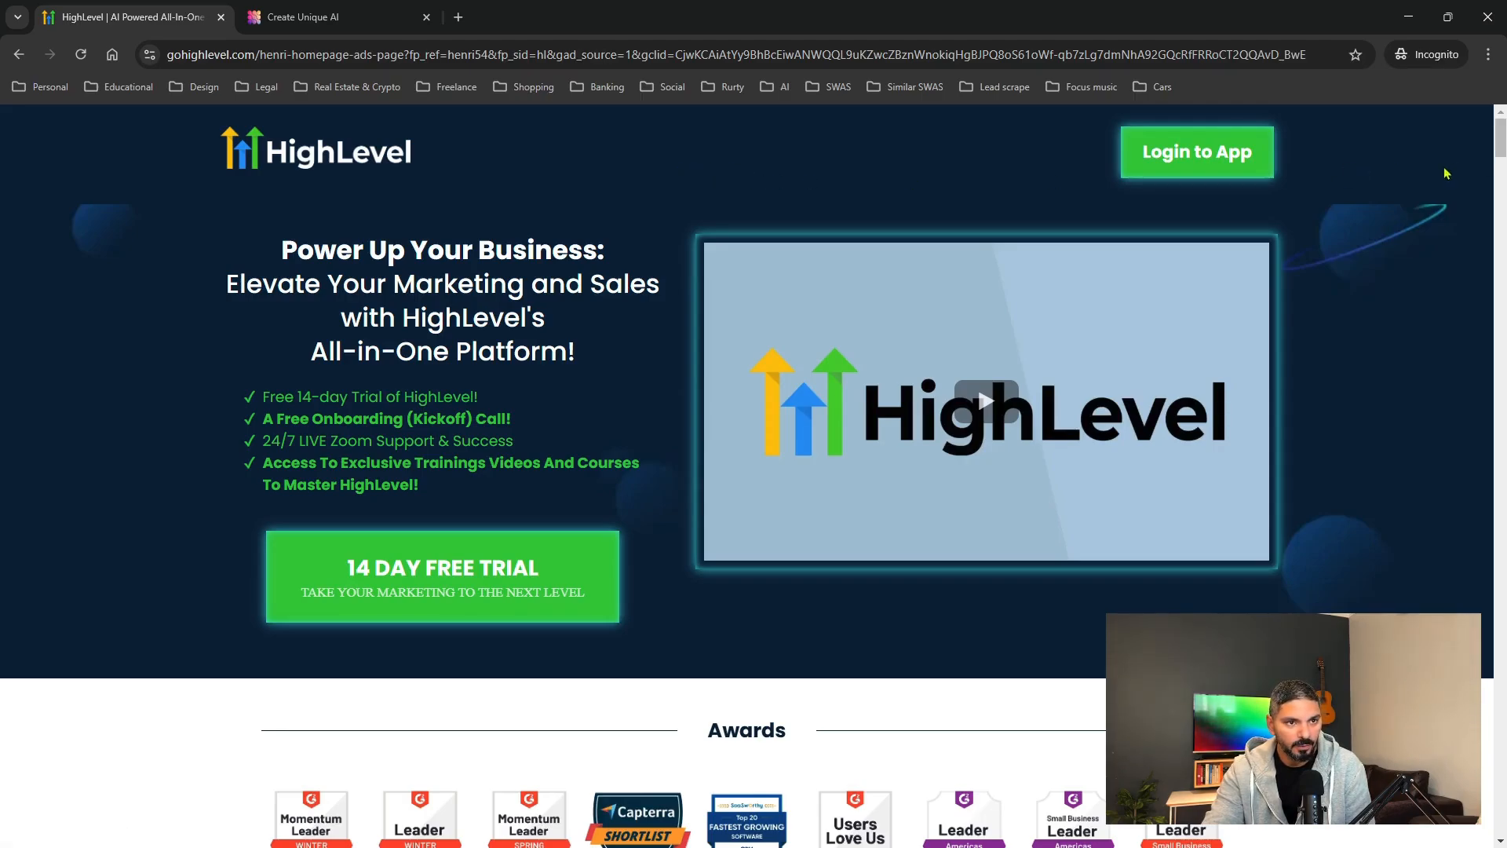
mouse_move(1495, 149)
mouse_down()
mouse_move(1492, 294)
mouse_move(1498, 142)
mouse_up()
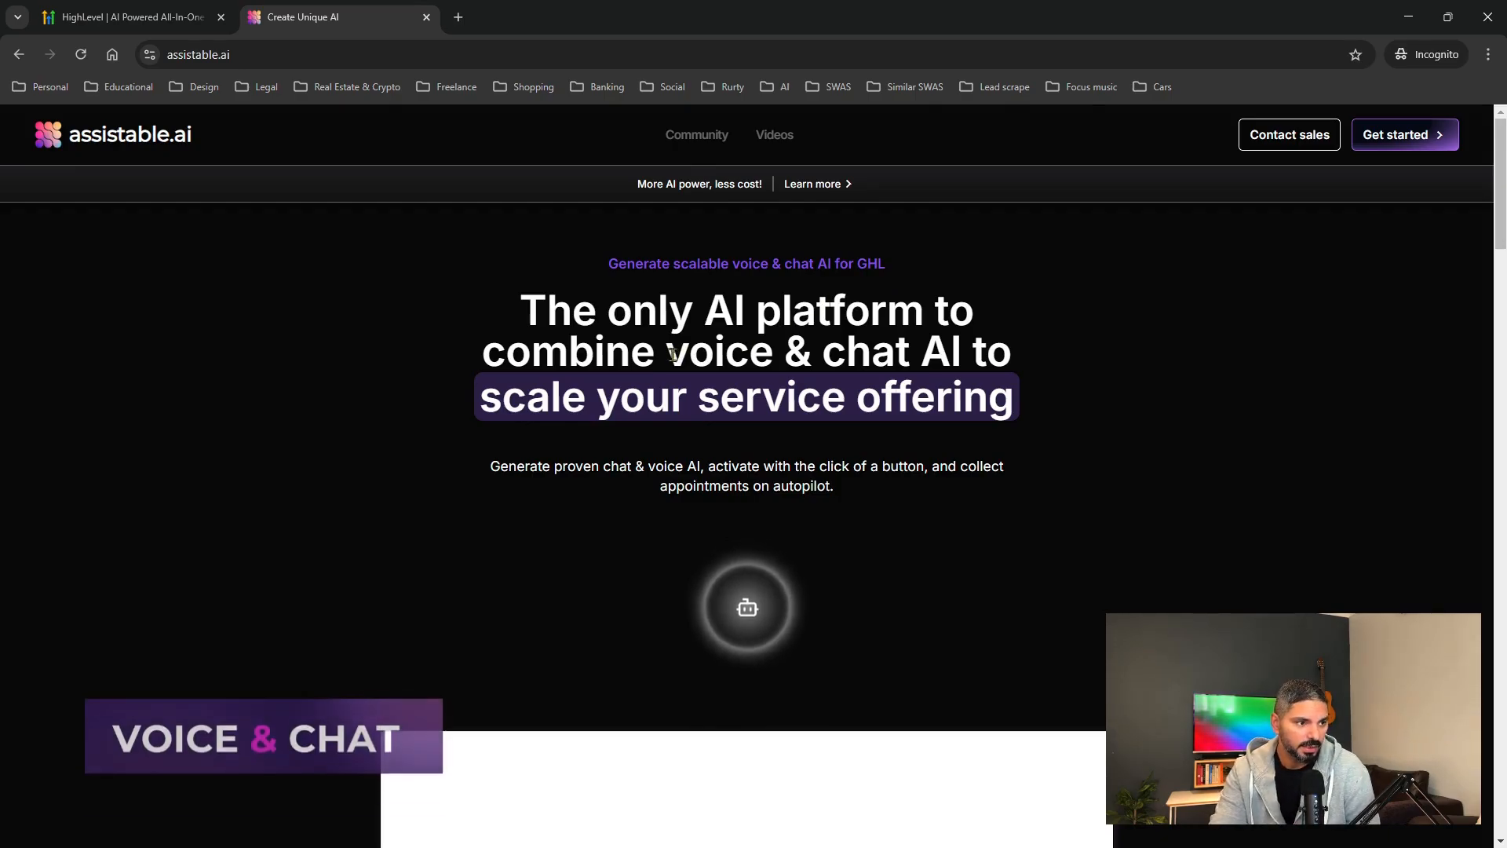
Highlight the word 'voice' in the assistable.ai headline for emphasis.
drag(677, 354, 910, 360)
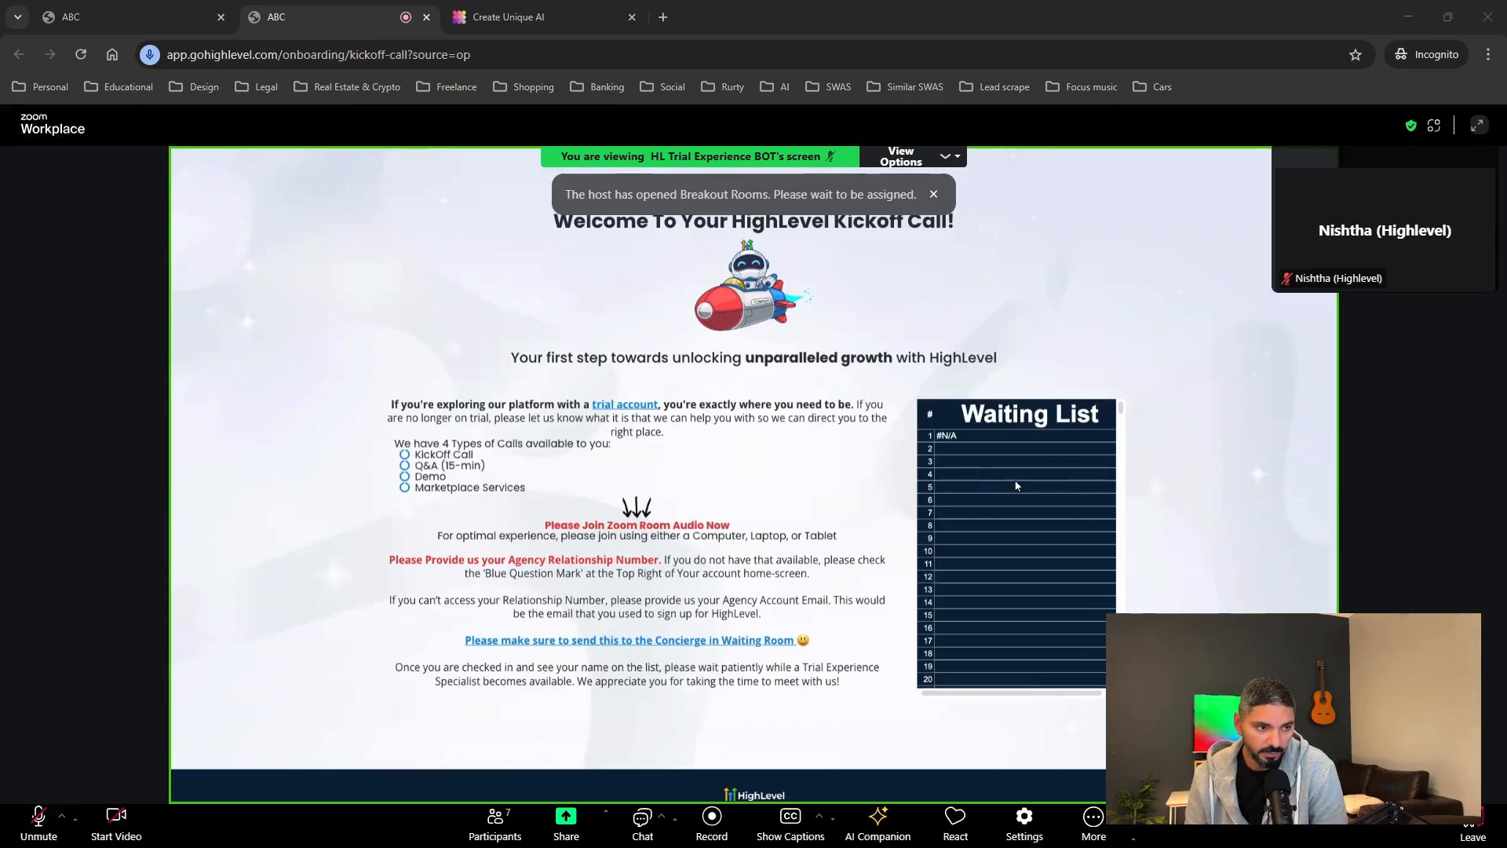
Close the HighLevel kickoff call meeting tab with Ctrl+W.
key(ctrl+w)
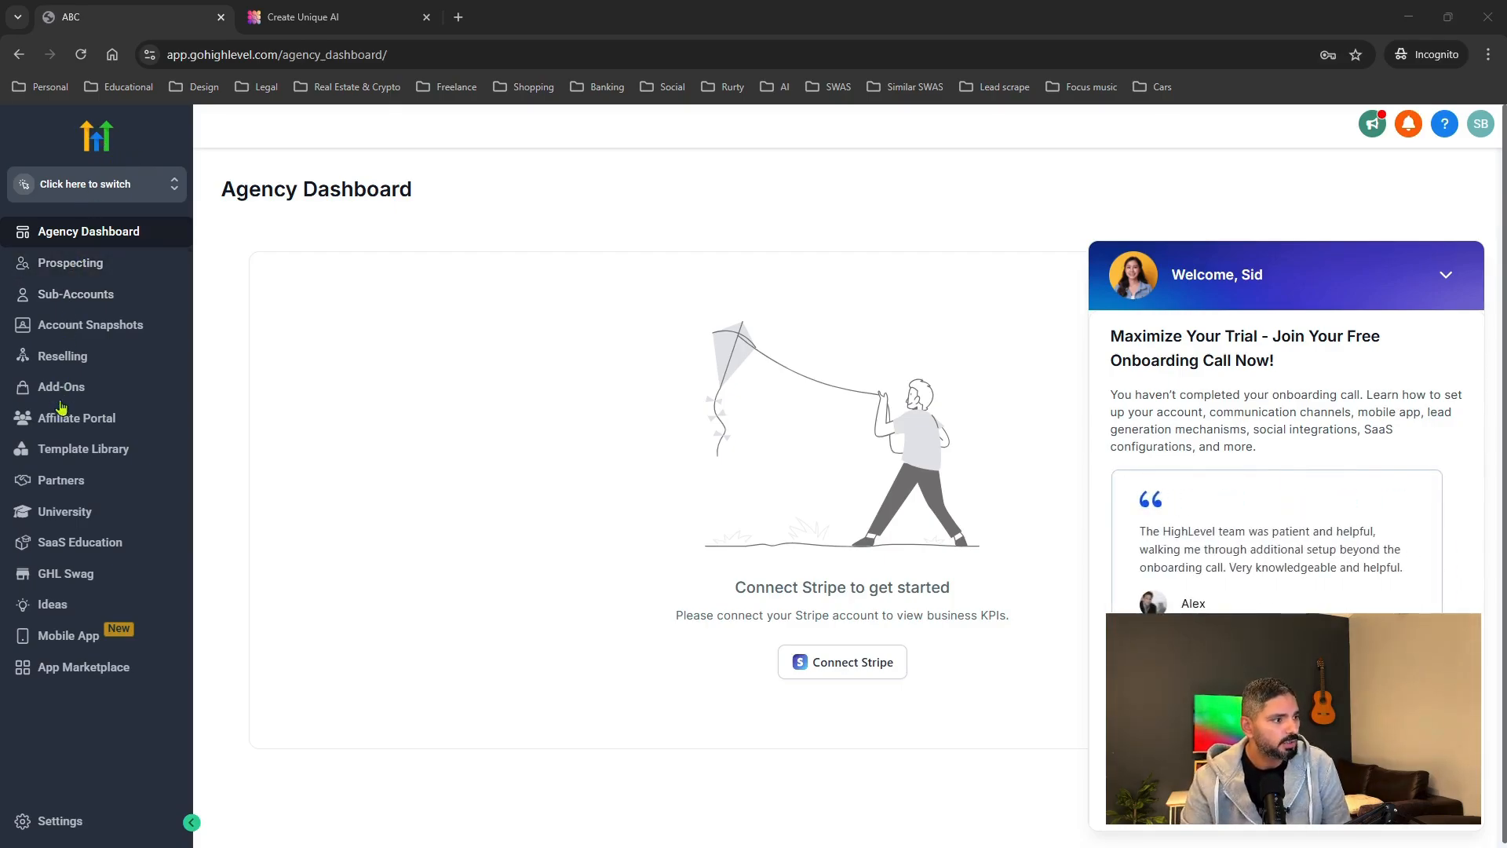
Open the list of sub-accounts to switch into ABC.
click(167, 192)
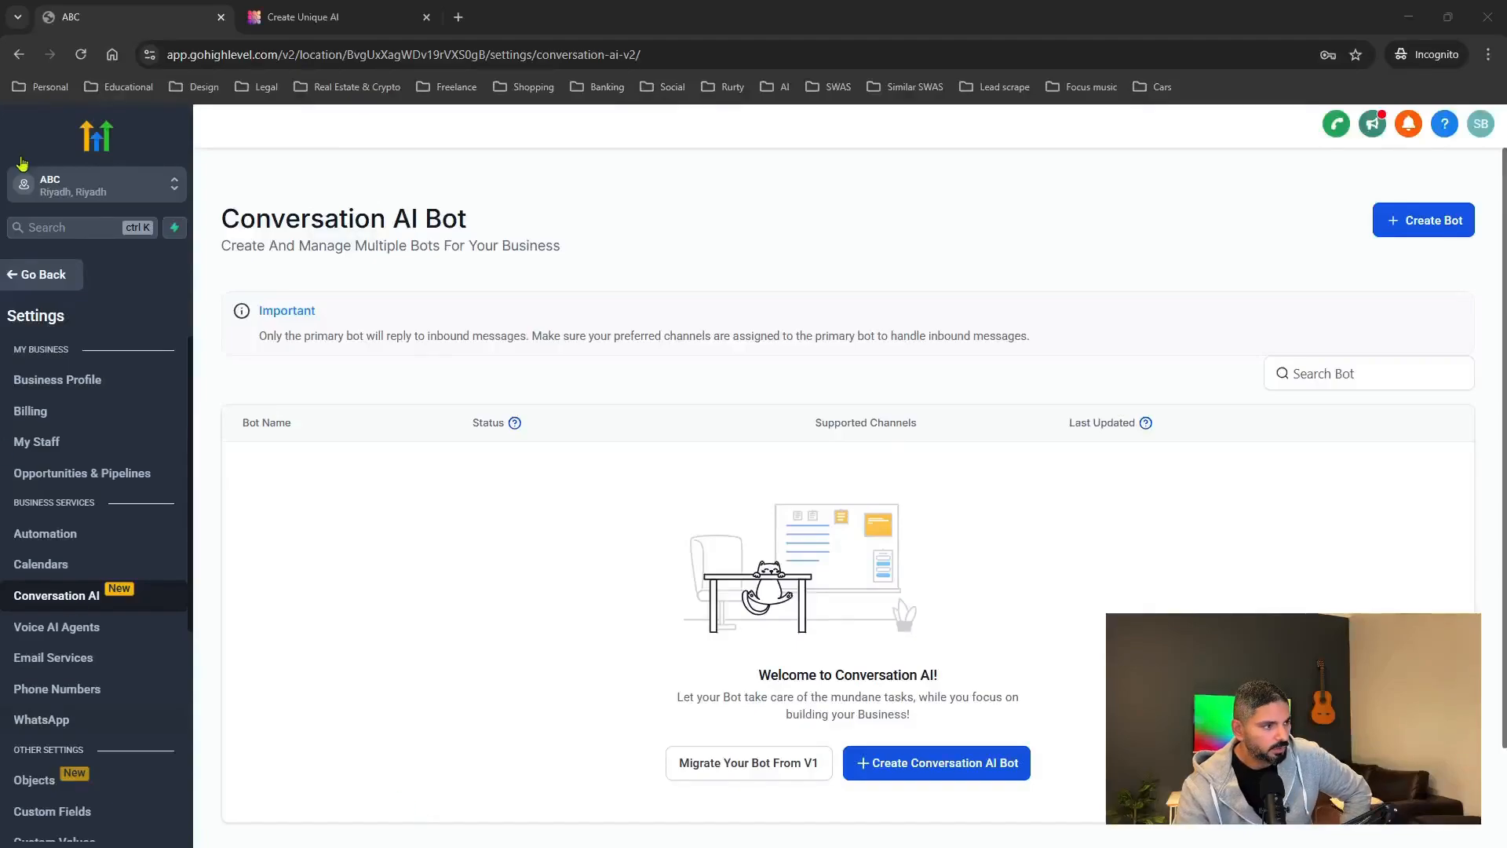
Switch to the ABC sub-account and view its Conversation AI bot settings, which list no bots.
click(44, 276)
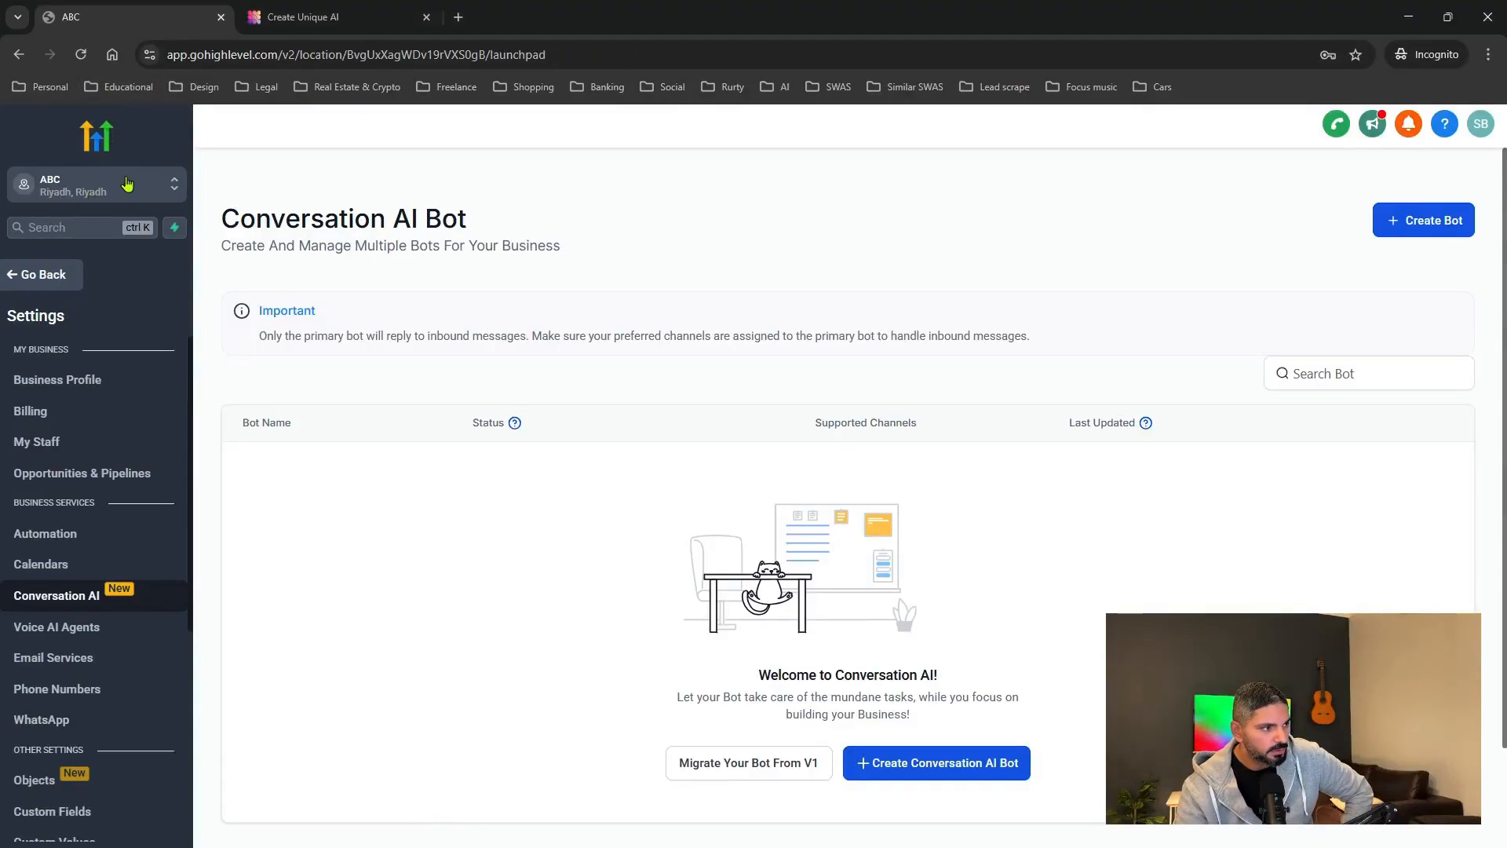
click(155, 196)
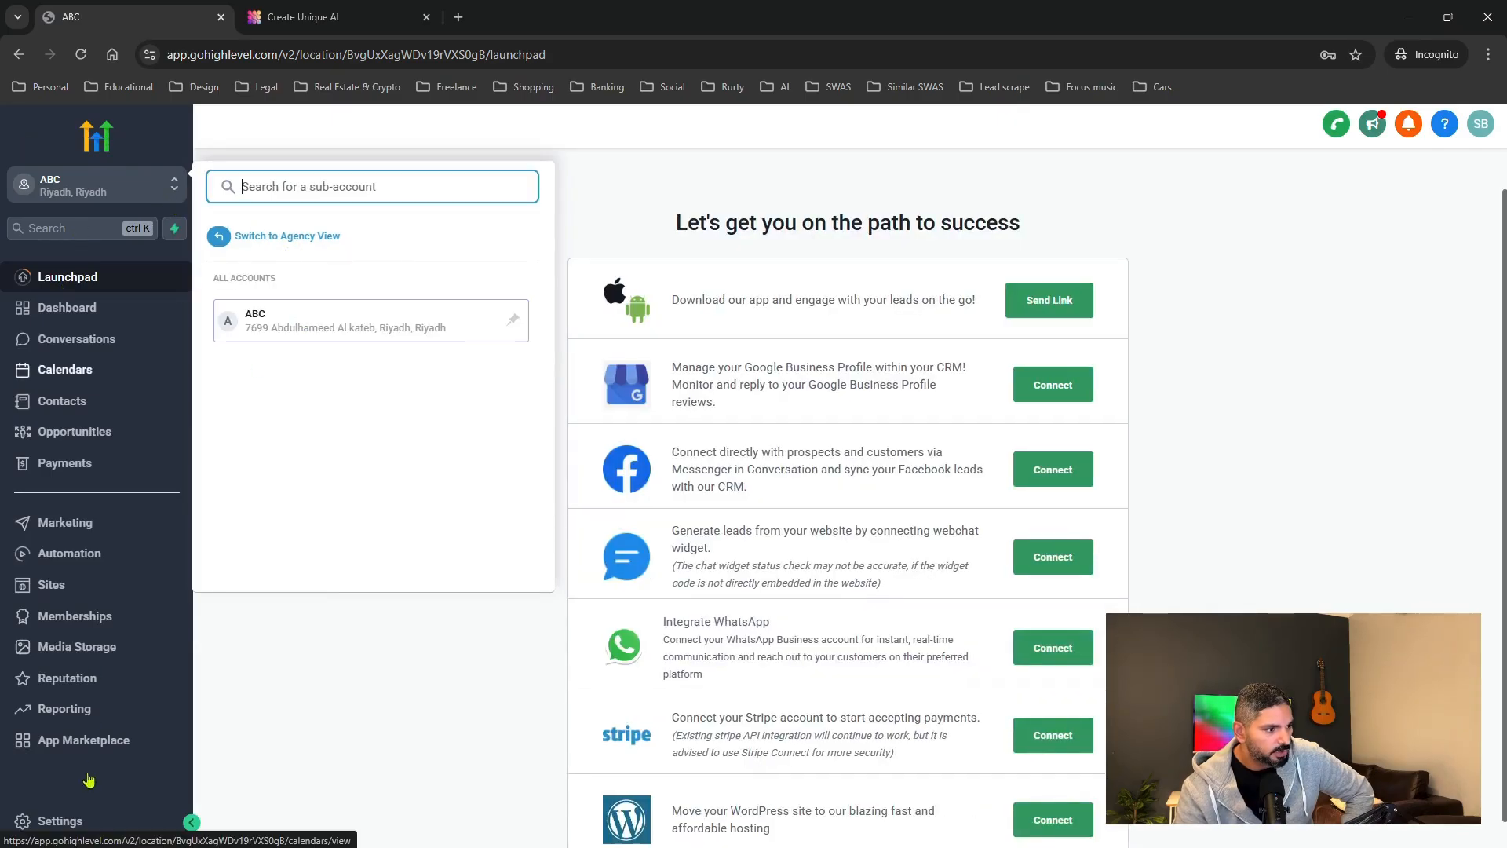
click(68, 821)
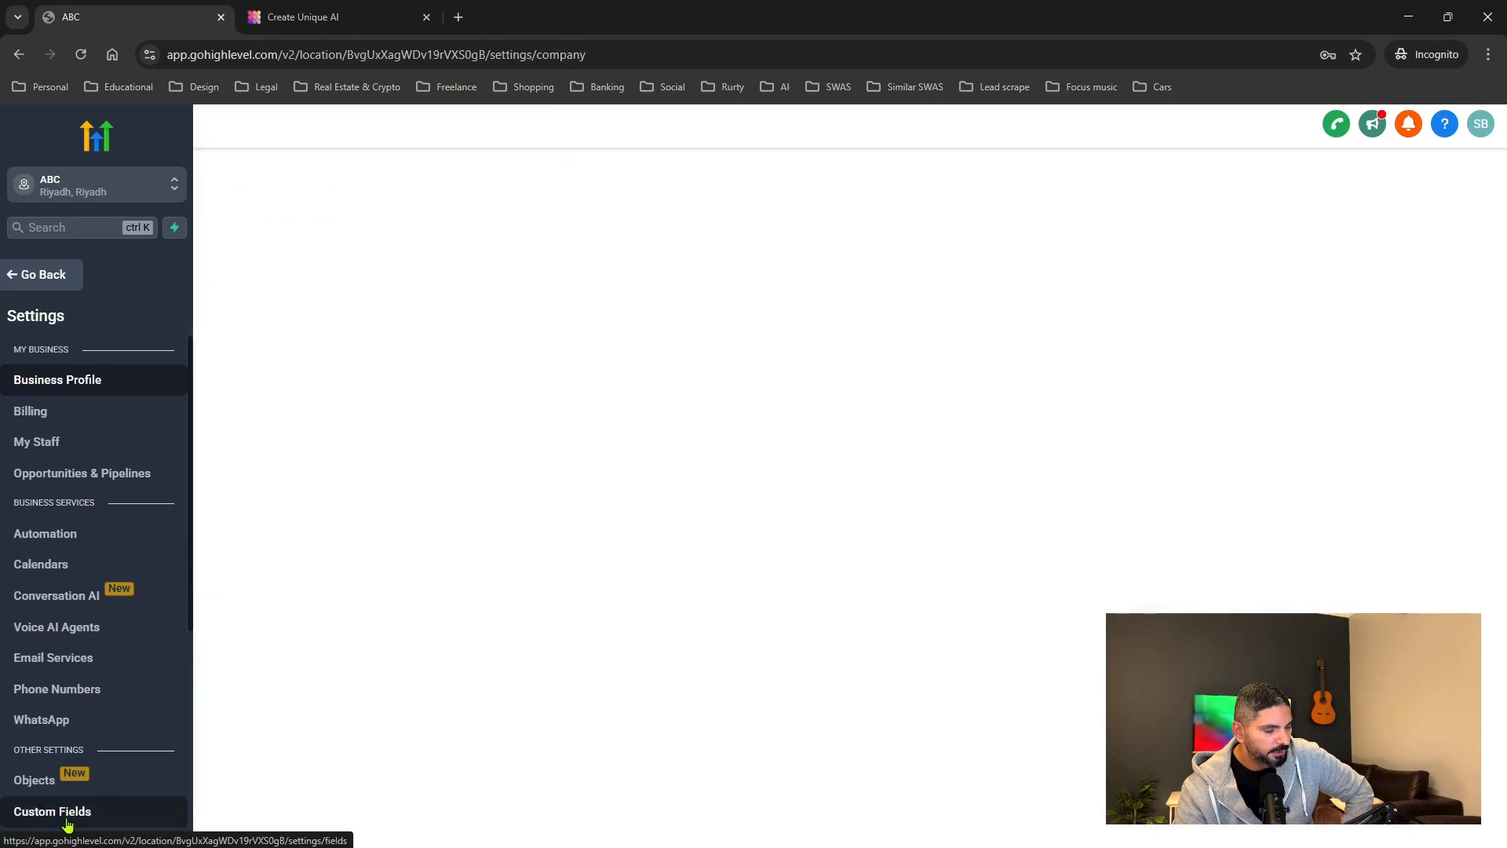
click(65, 600)
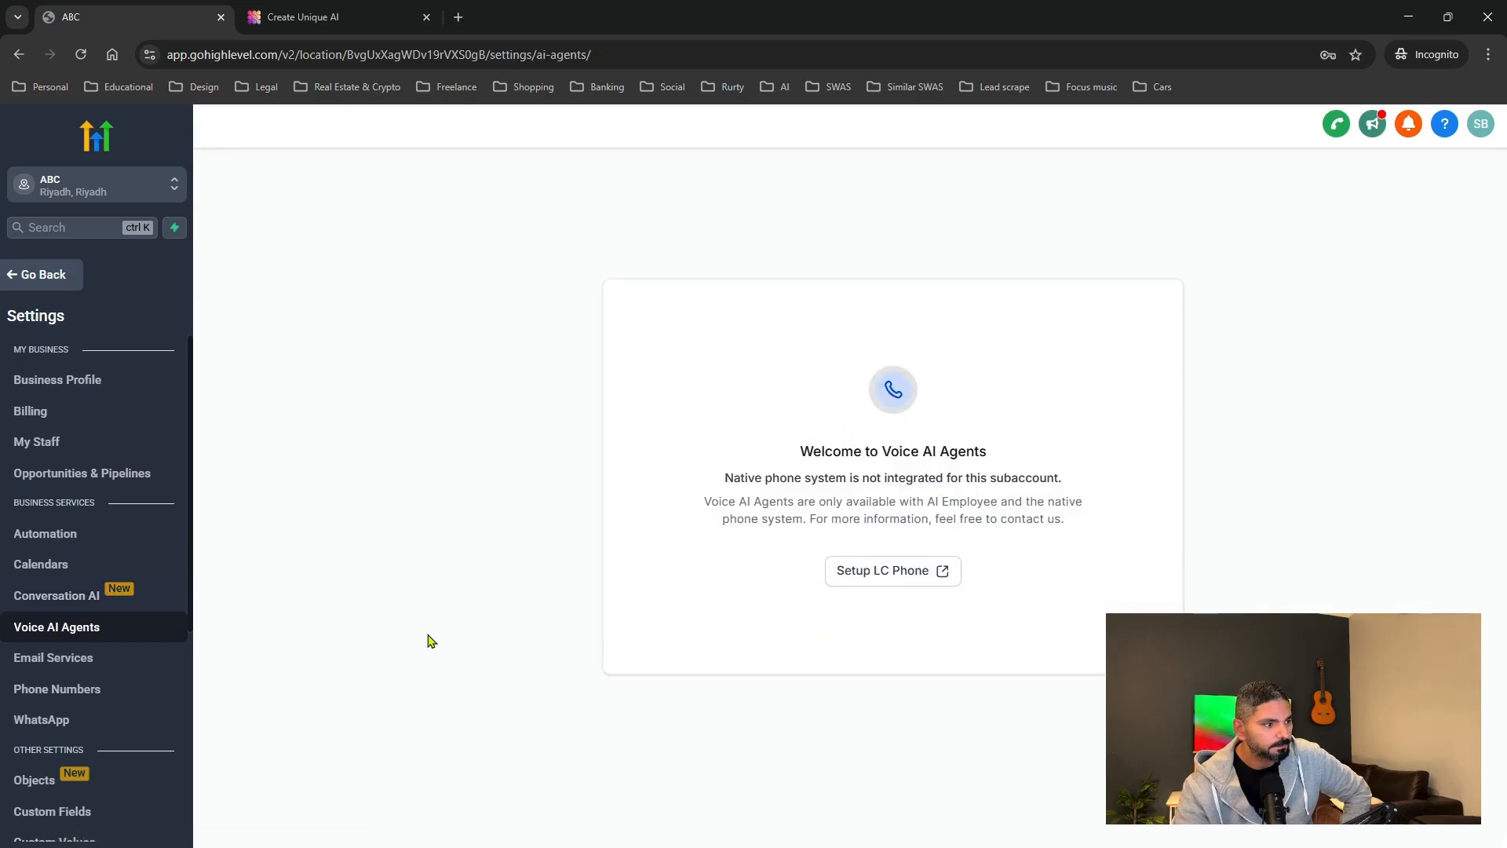
click(64, 600)
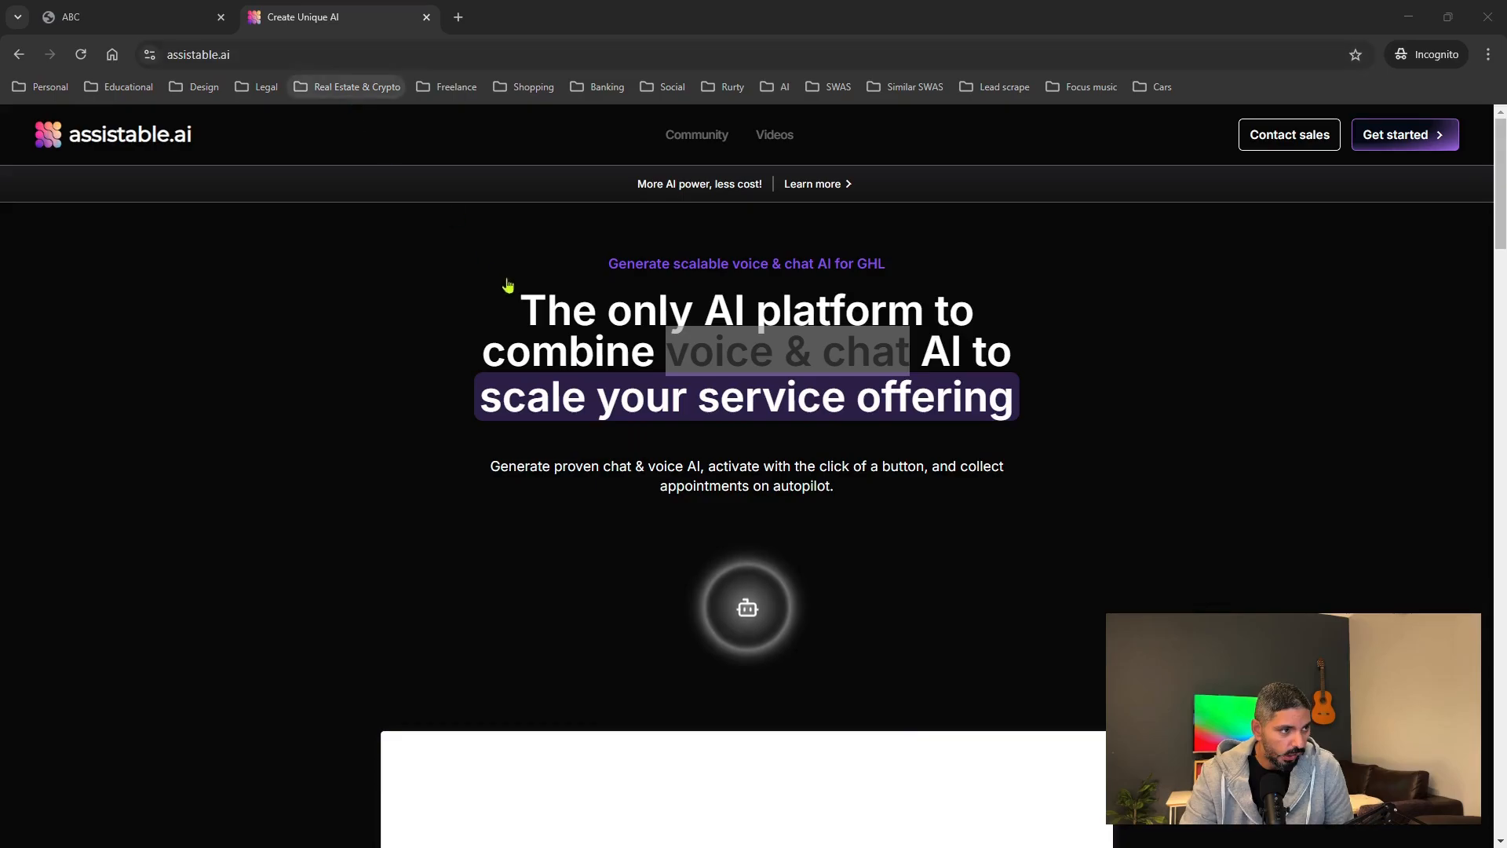
Start the assistable.ai sign-up and switch to creating a new account.
click(1386, 142)
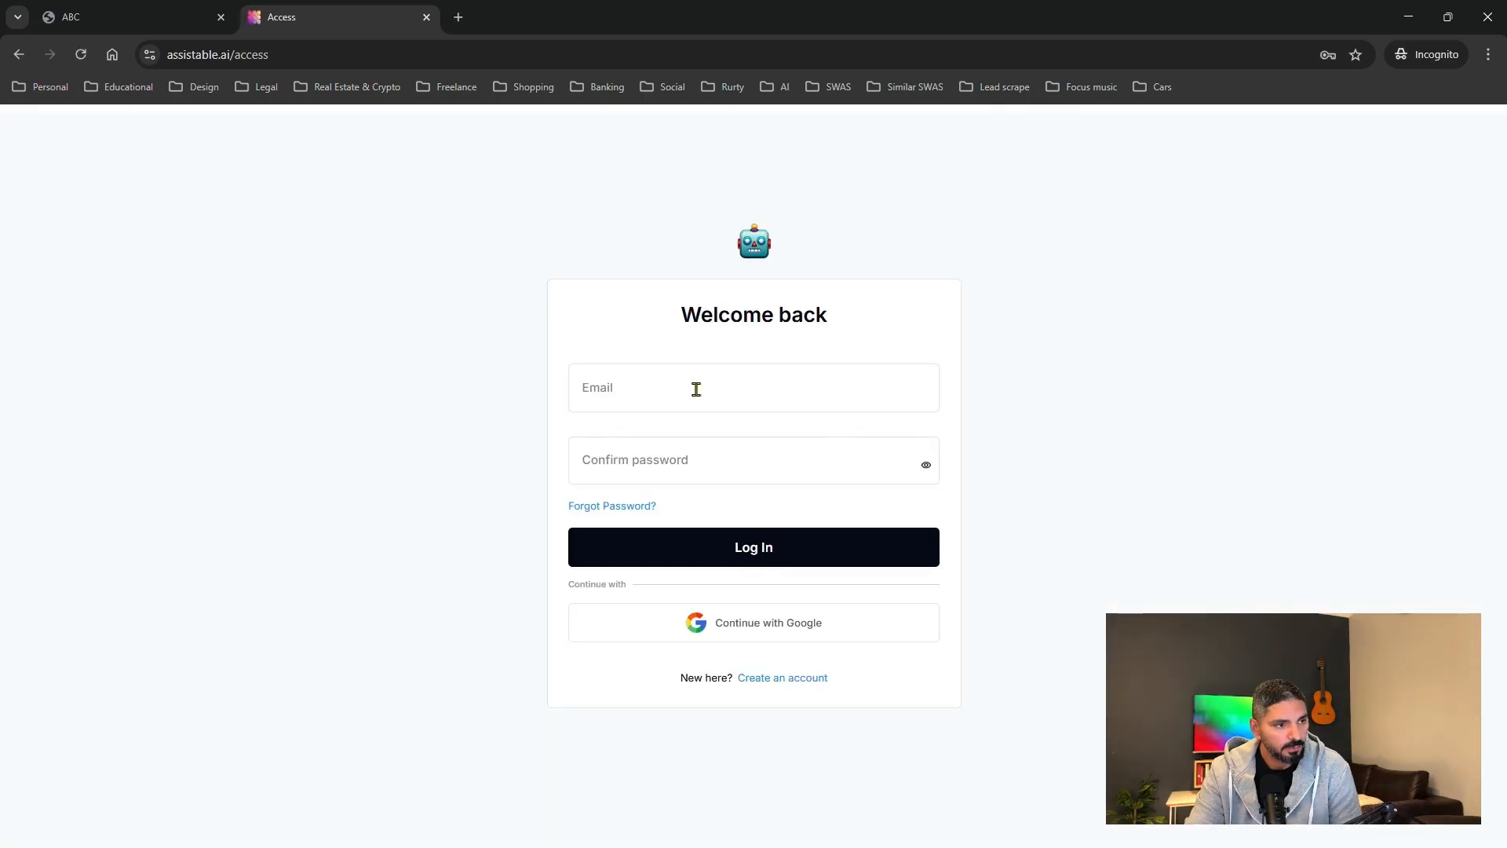
click(765, 677)
click(638, 375)
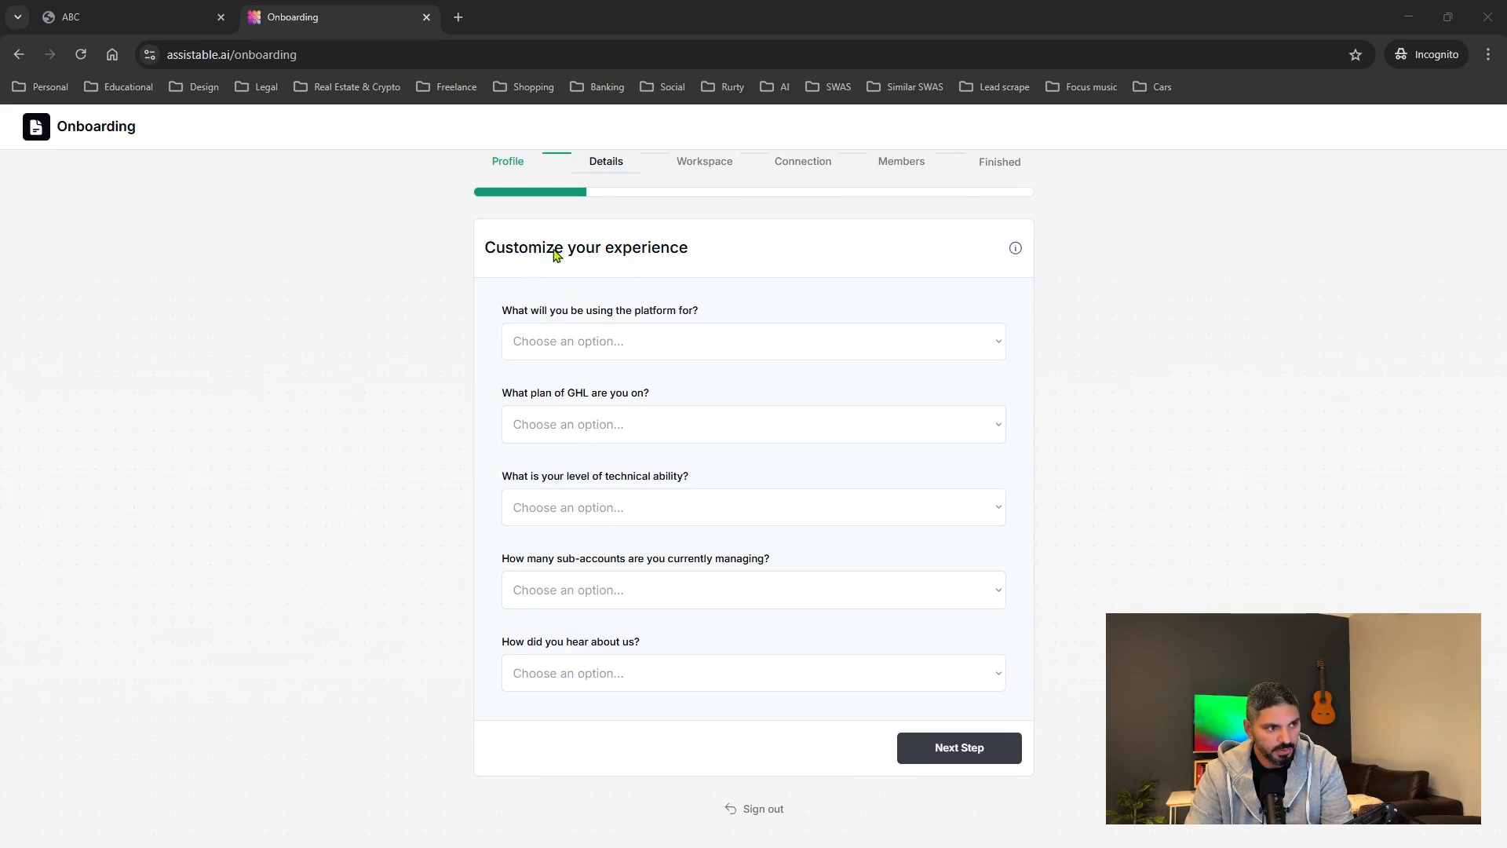
Review the platform-use, GHL plan and technical-ability dropdown options on the Details step.
click(979, 349)
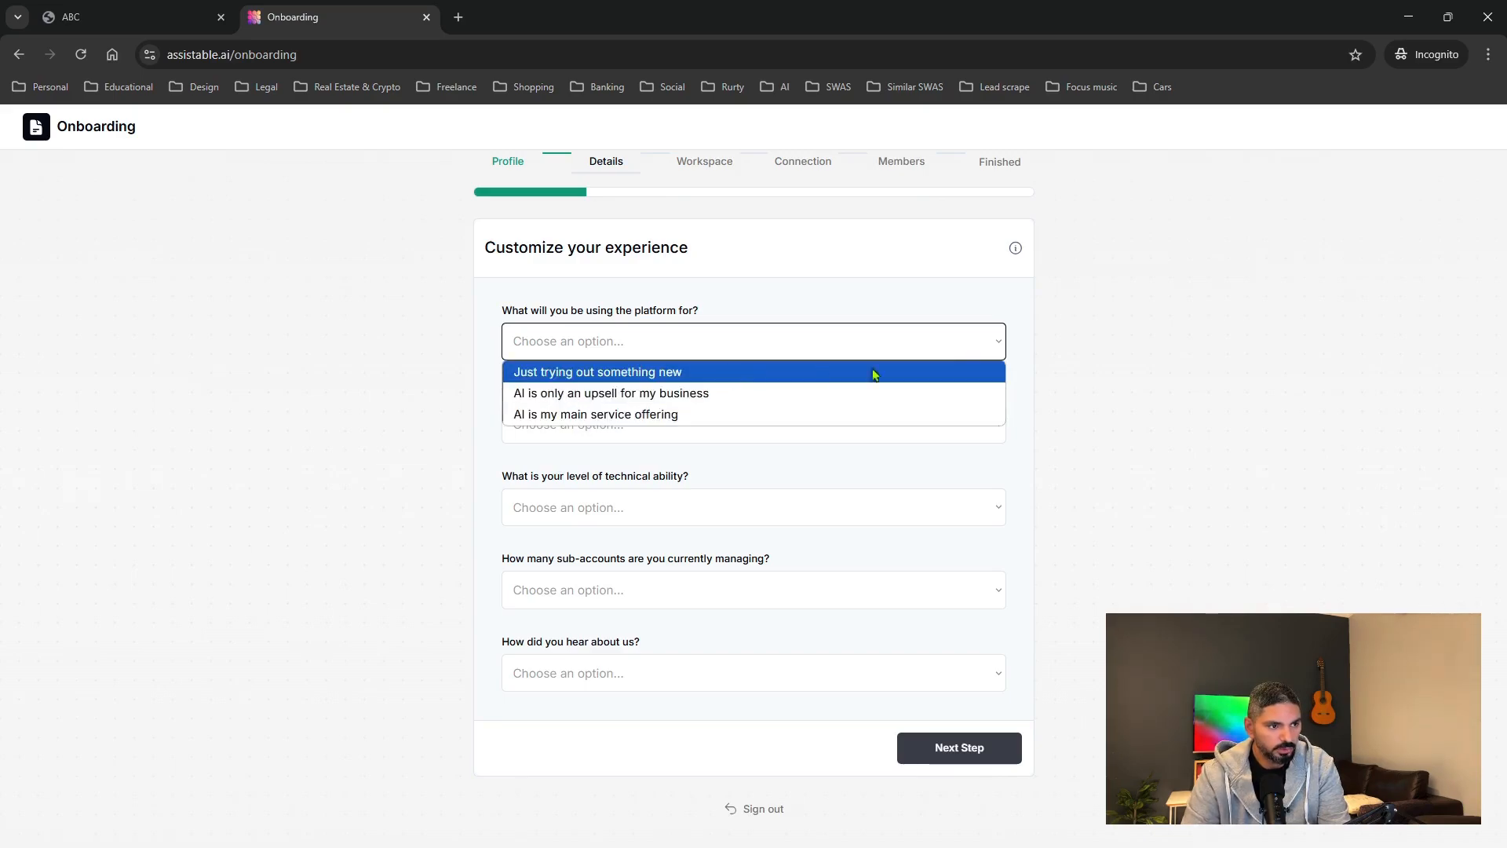
click(1060, 351)
click(845, 421)
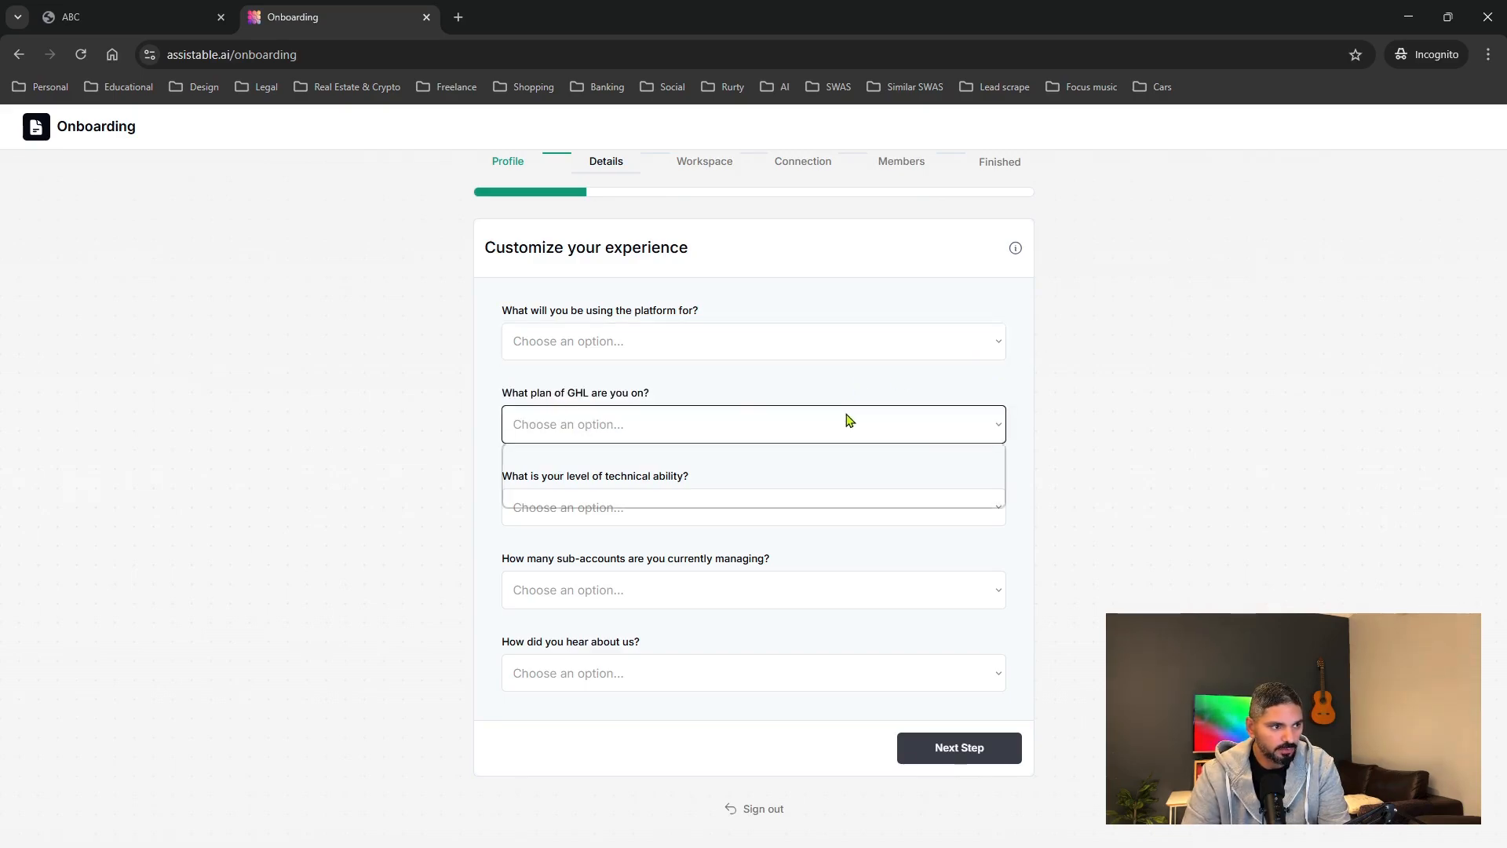
click(712, 373)
click(609, 430)
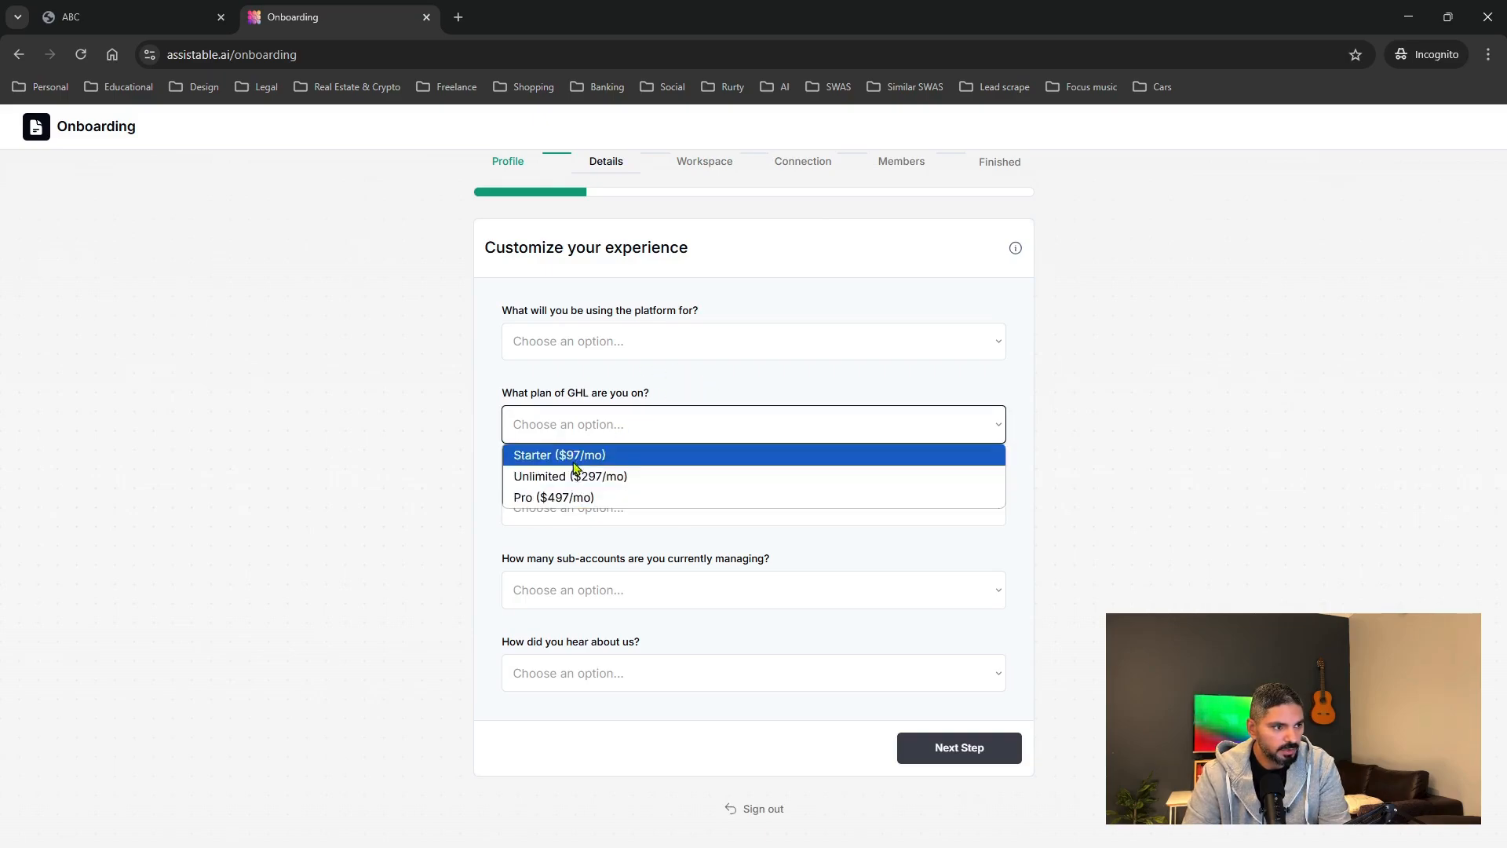
click(715, 386)
click(794, 511)
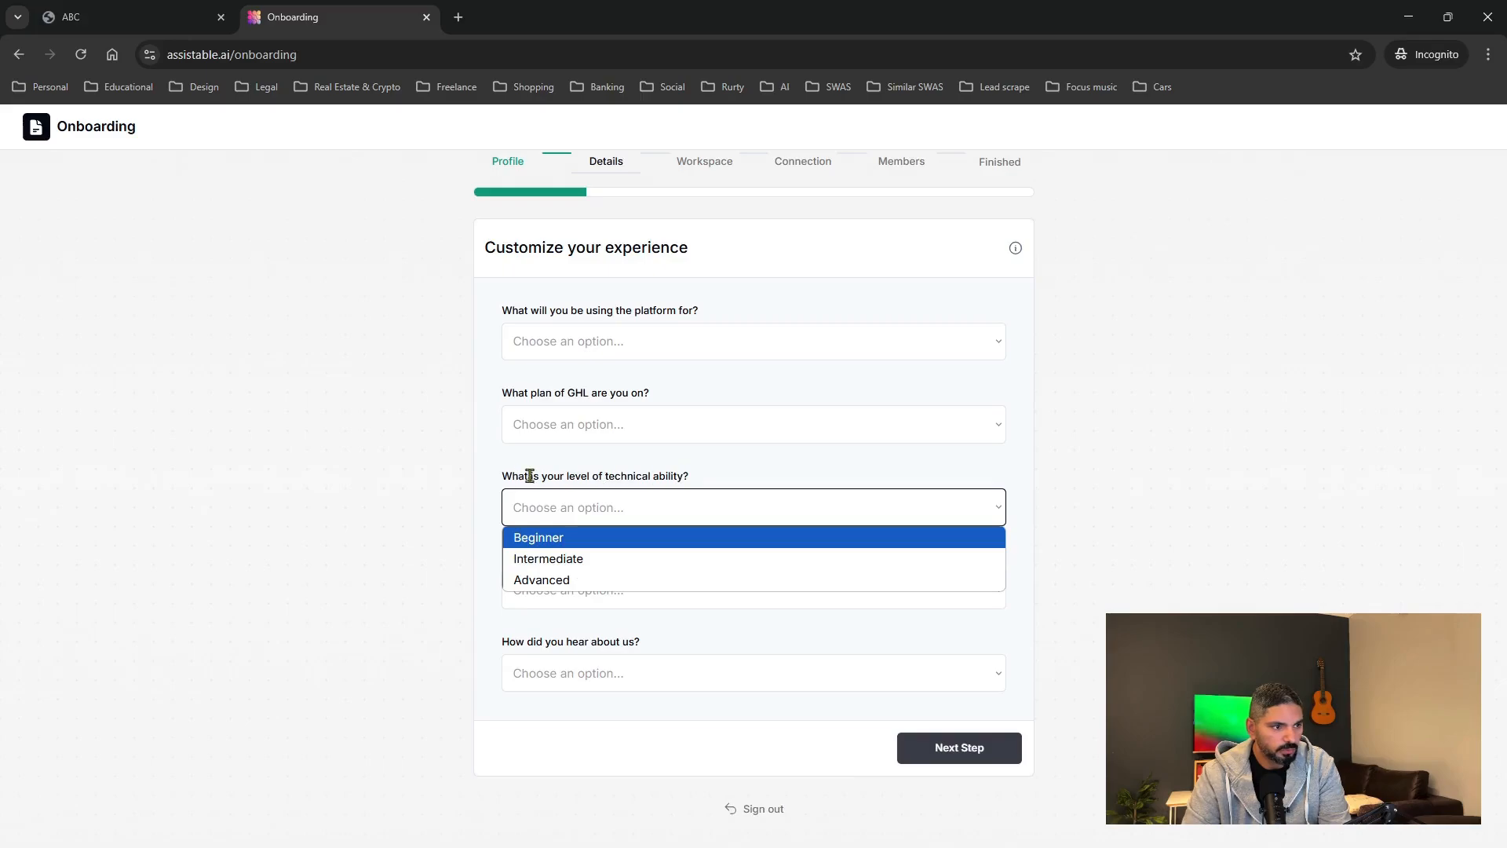
Review the sub-account count and how-did-you-hear options, then advance to the workspace step.
click(704, 466)
click(737, 591)
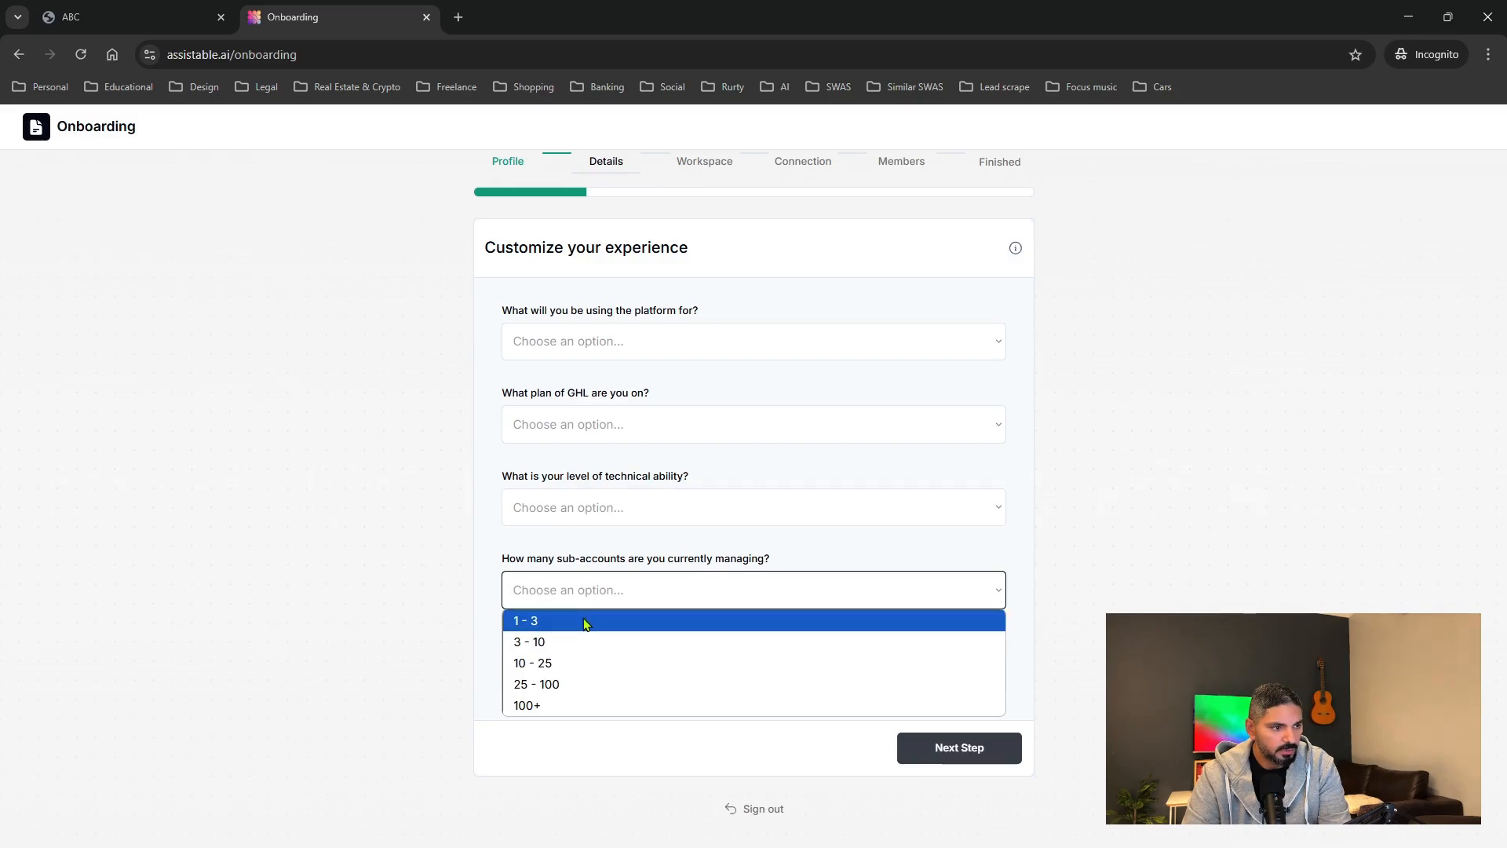
click(722, 550)
click(731, 673)
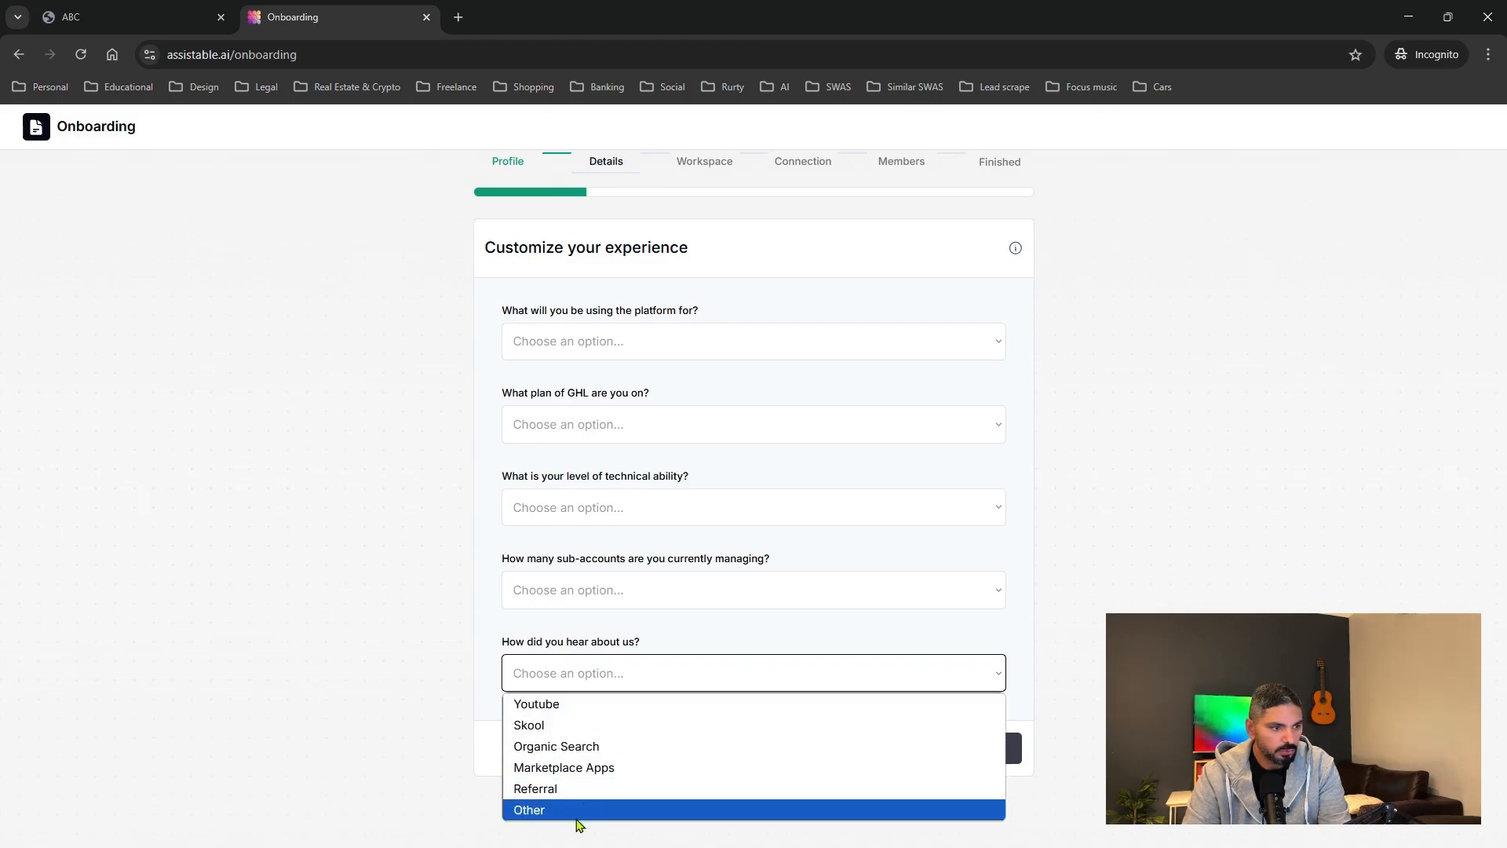
click(743, 639)
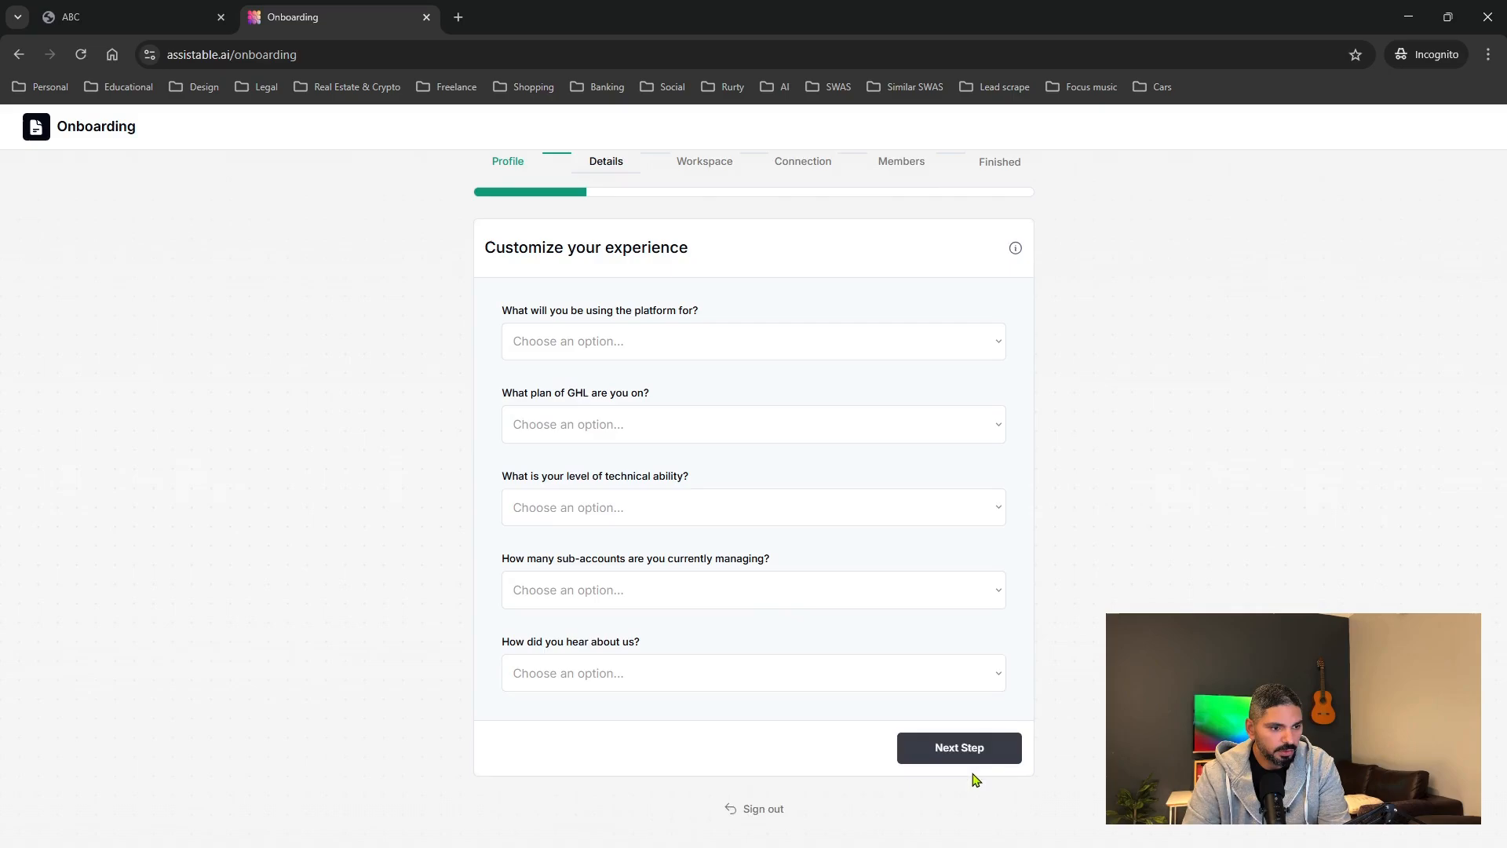
click(959, 747)
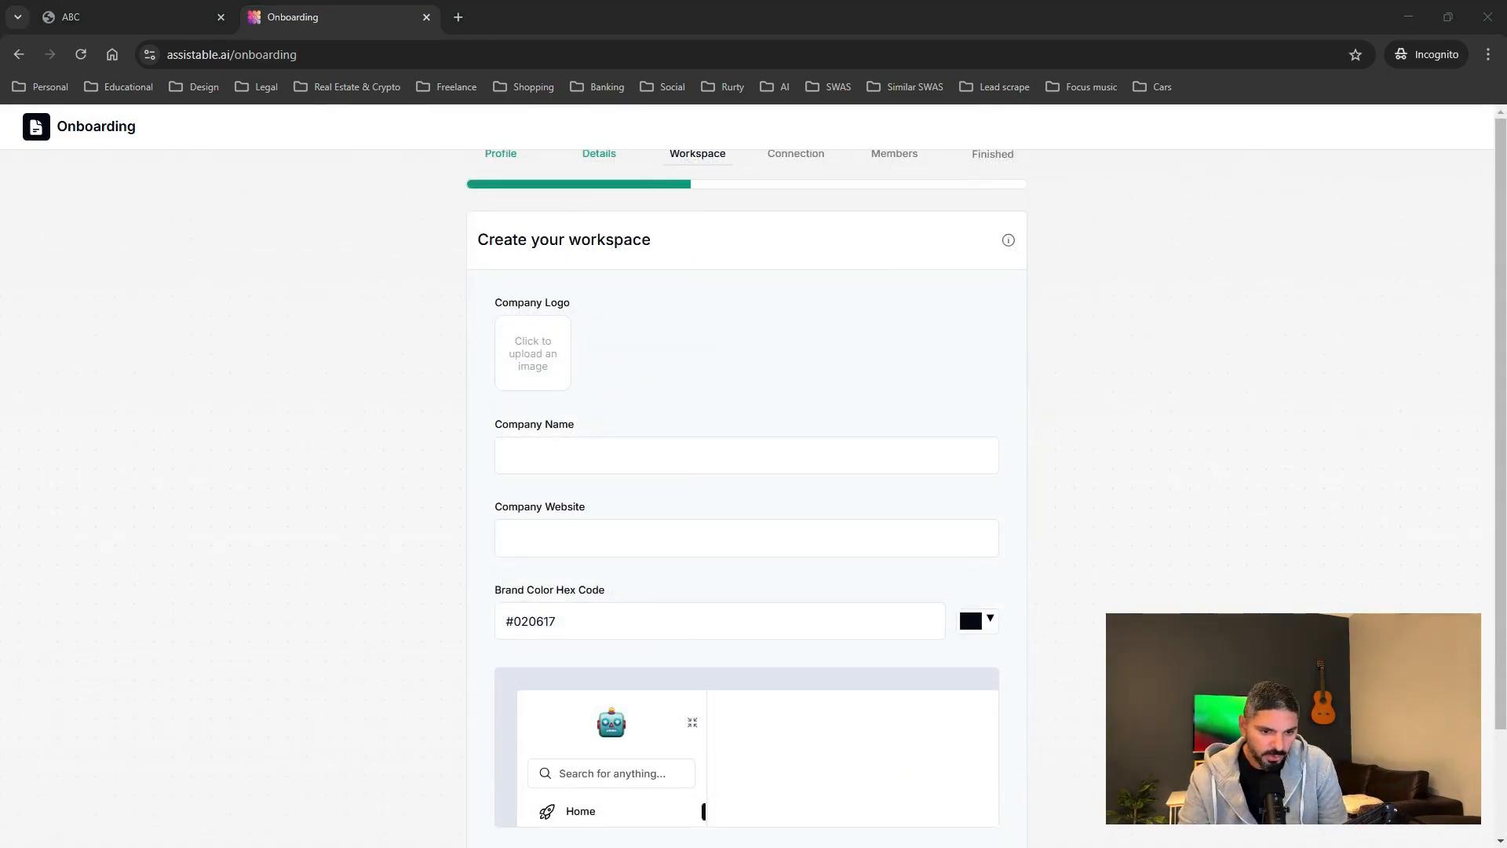
click(656, 445)
Start adding a company logo, then cancel the upload.
scroll(770, 448, down, 2)
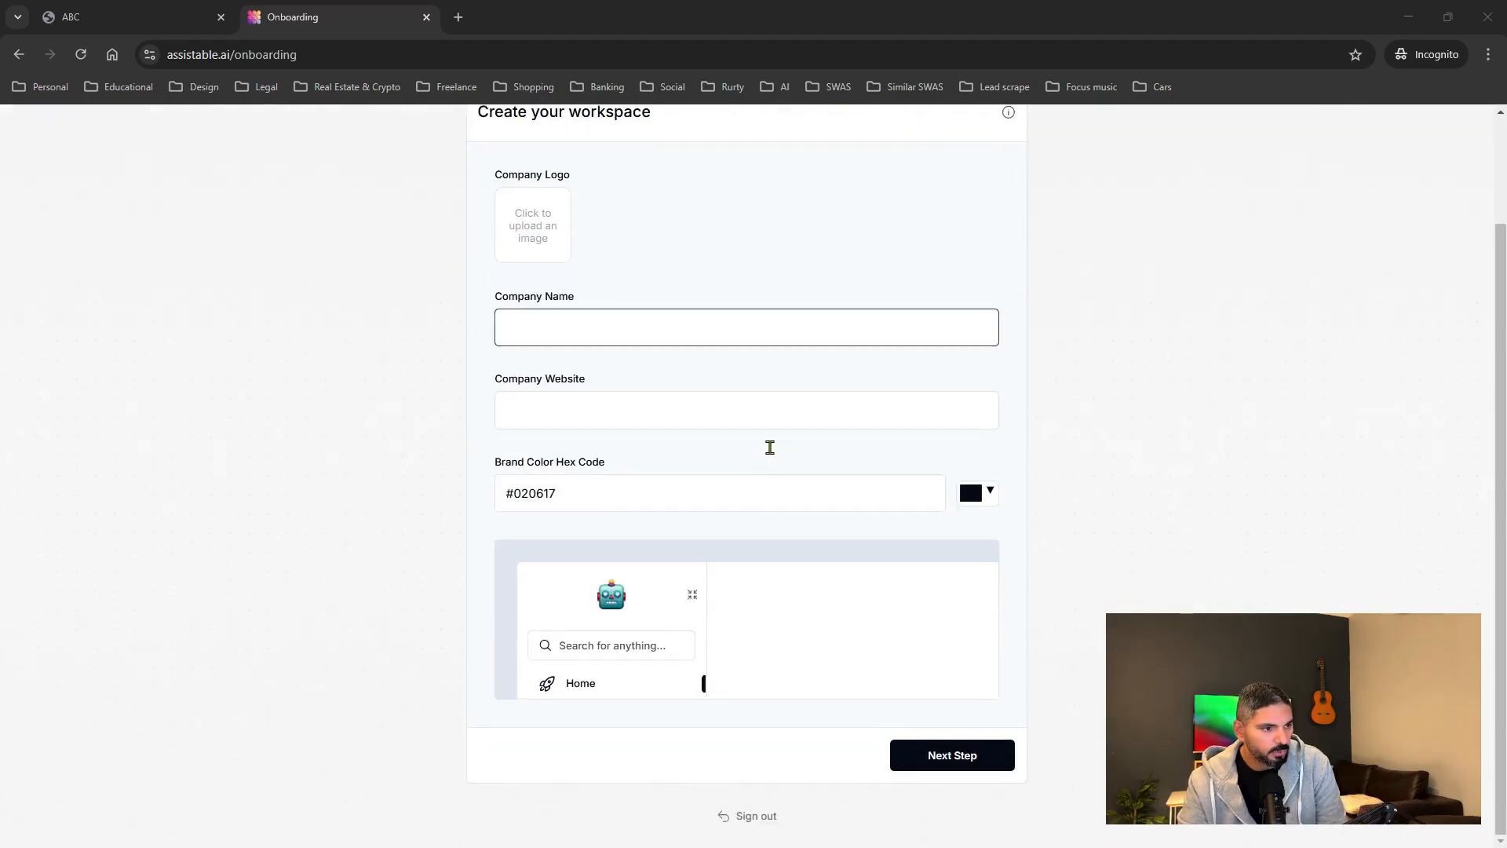
scroll(770, 447, up, 2)
click(538, 369)
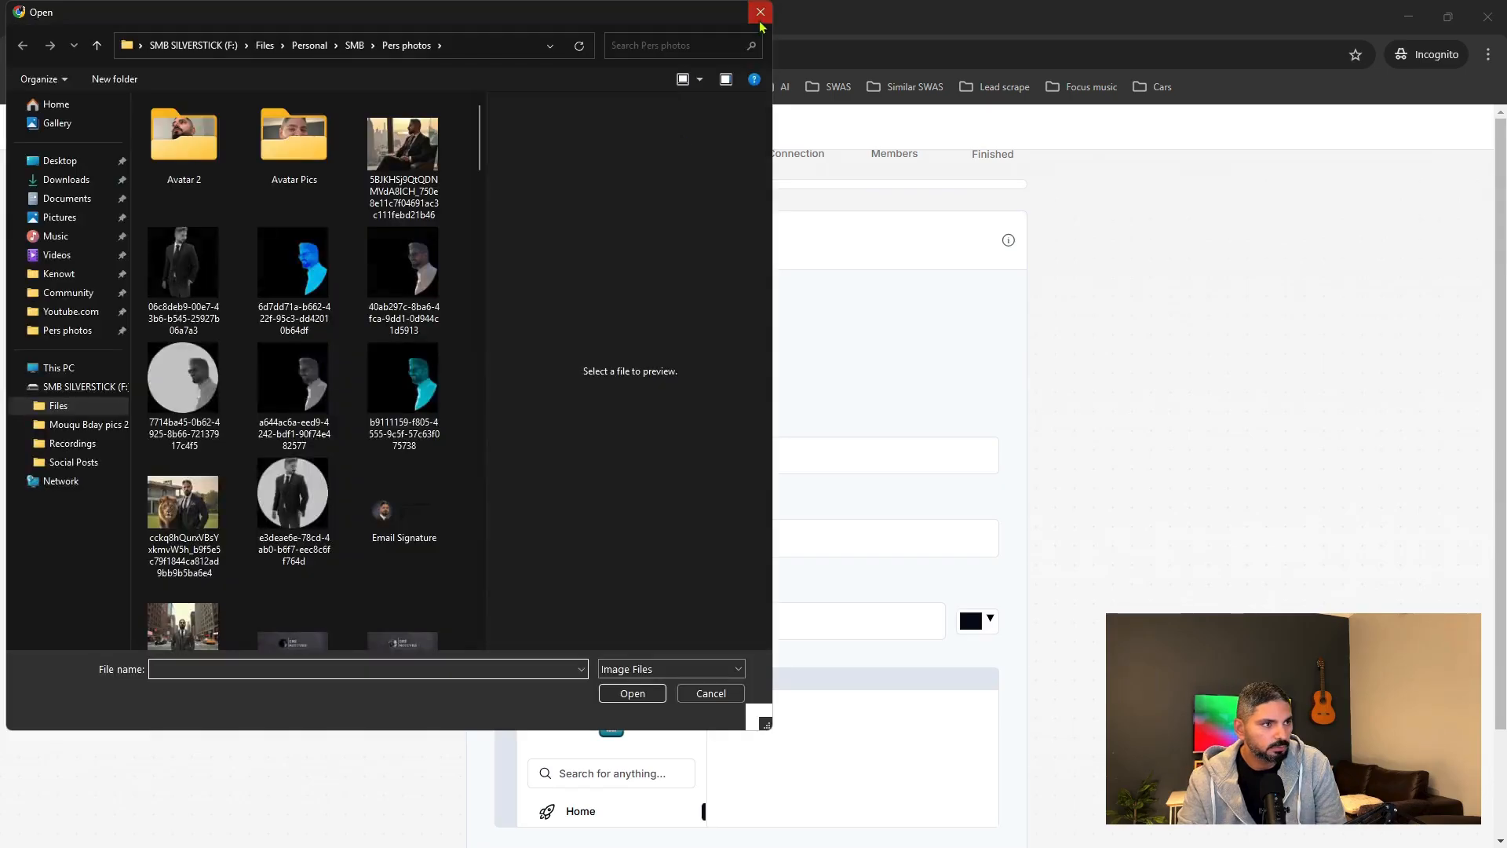
click(761, 11)
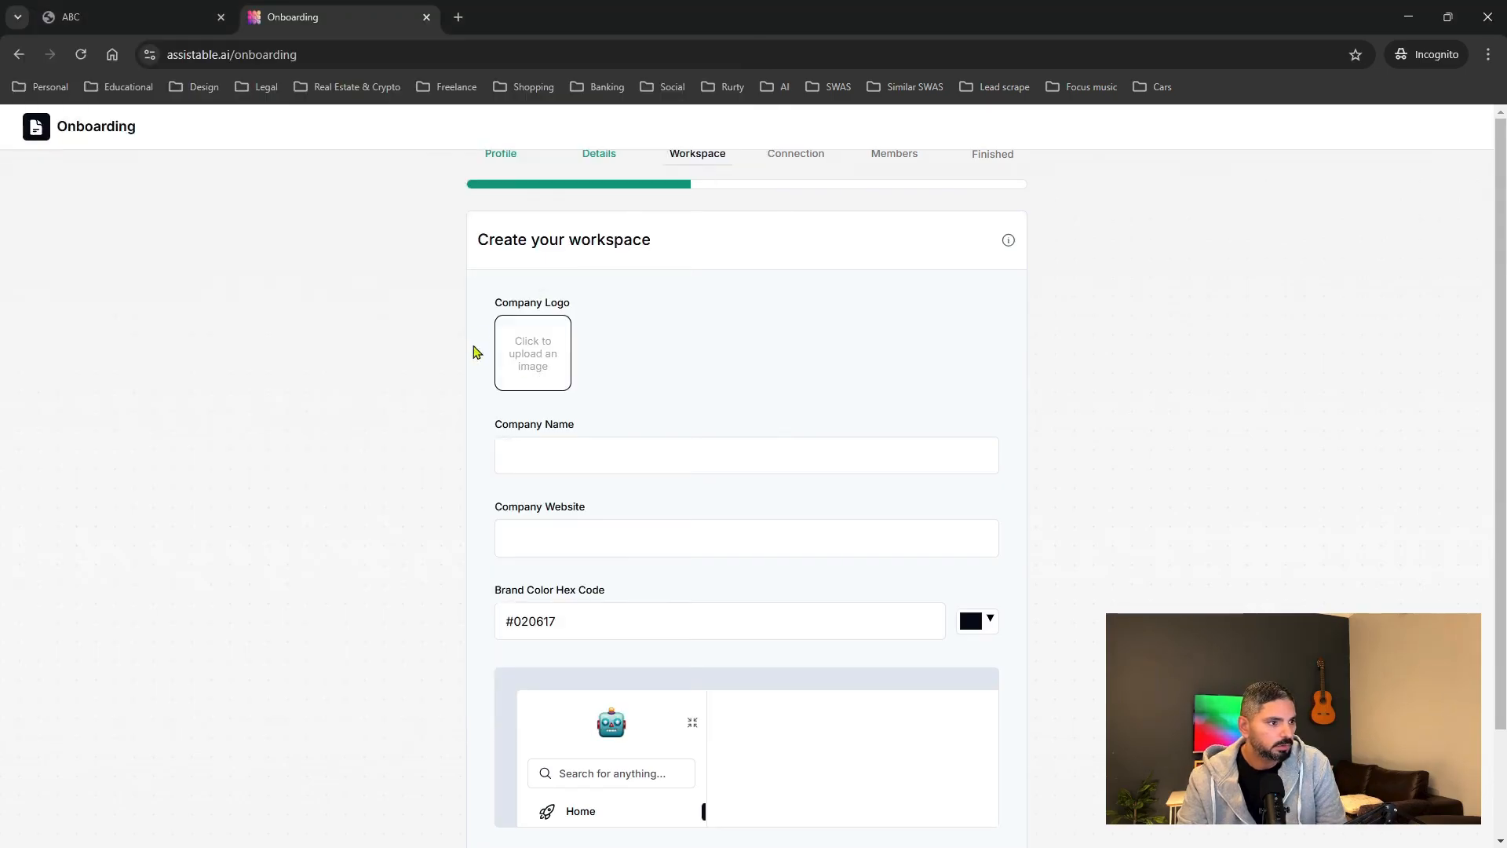
Leave company name and website blank and keep brand colour #020617 after checking the palette.
click(550, 451)
click(581, 526)
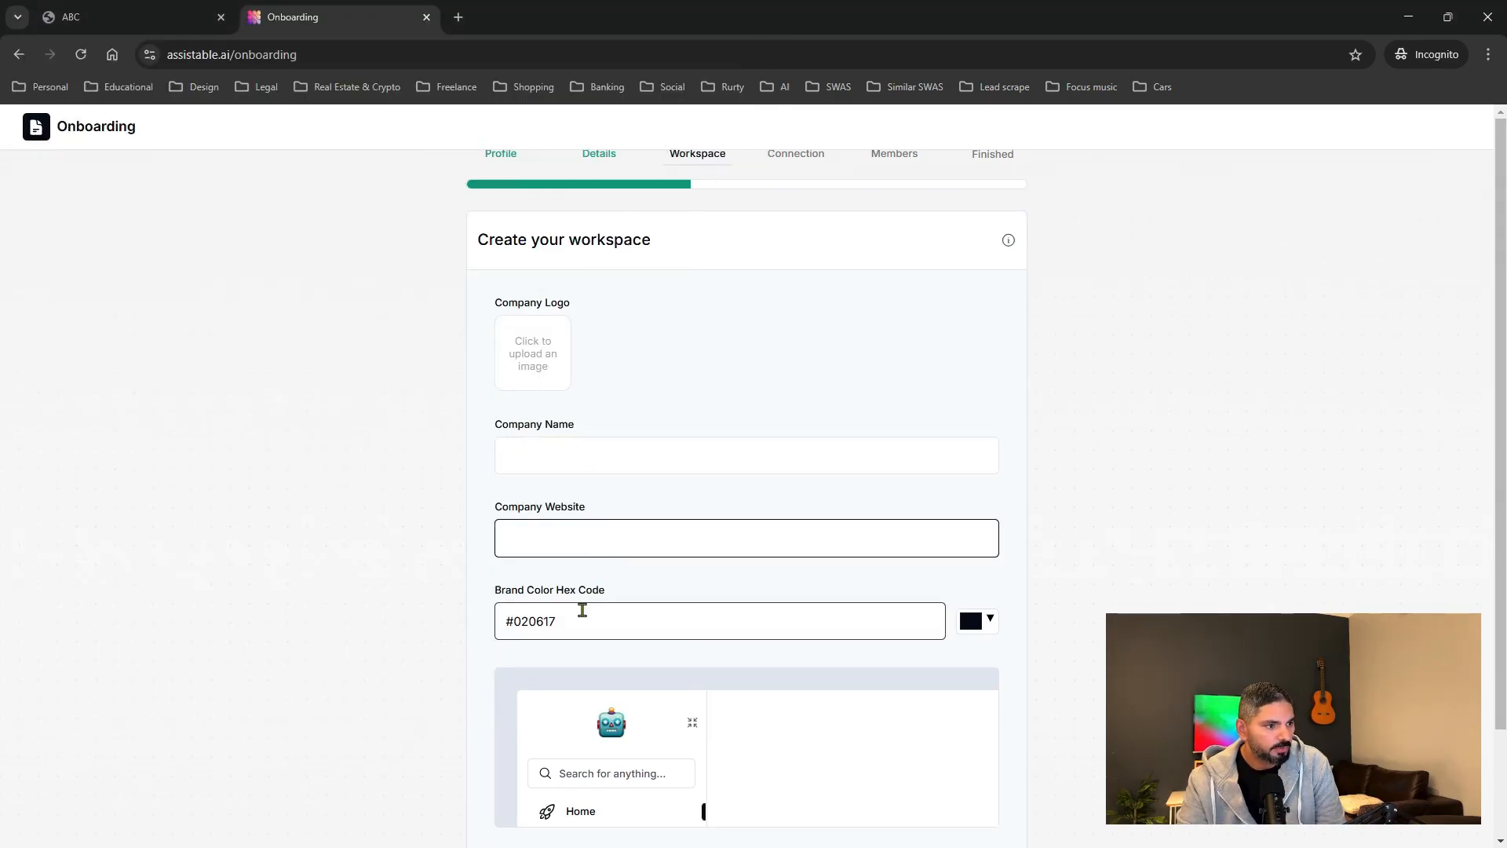
click(582, 612)
click(992, 629)
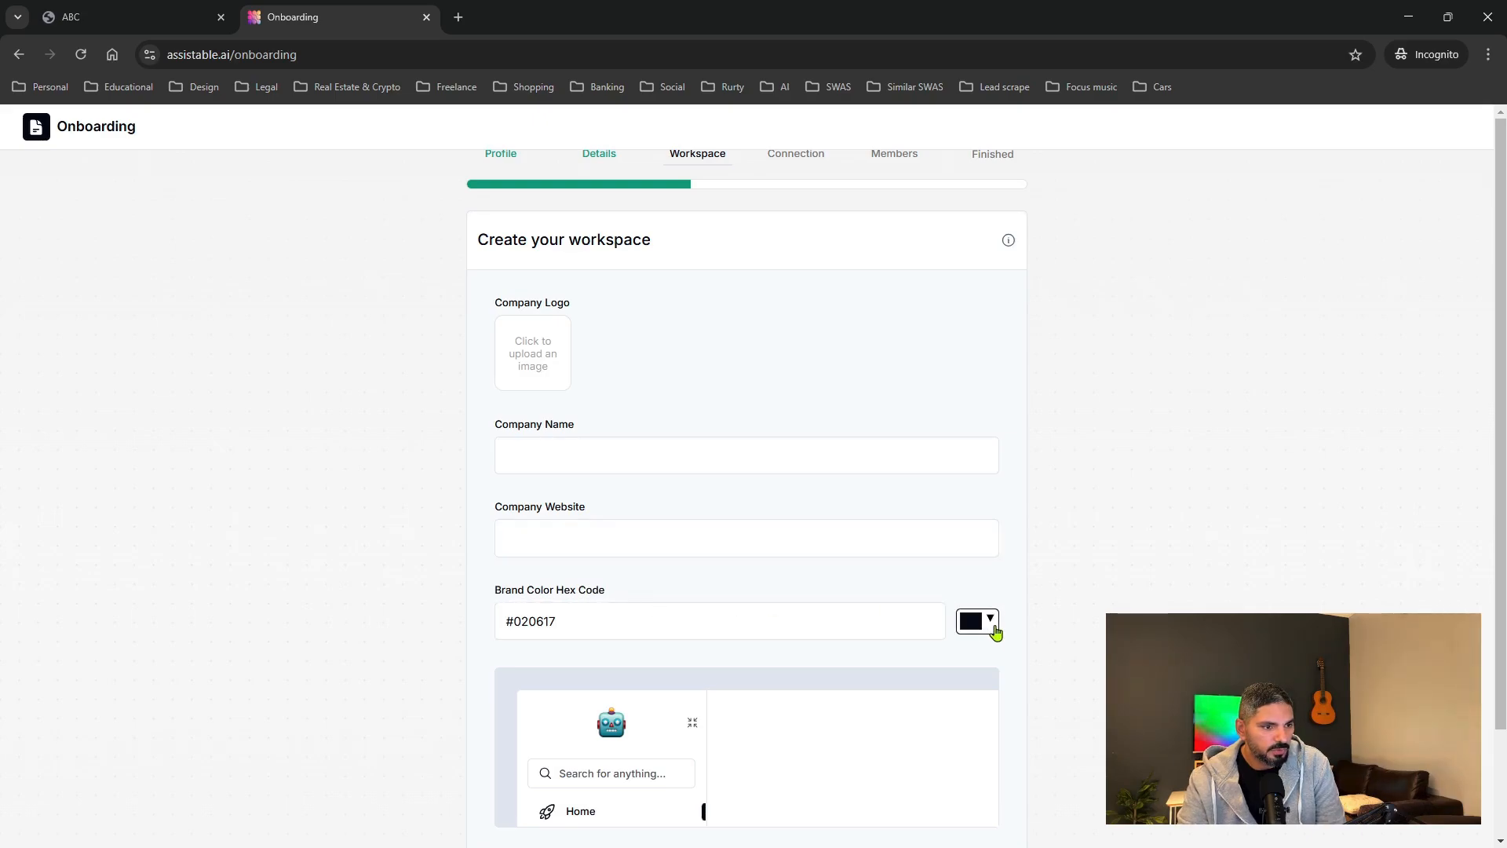
click(807, 609)
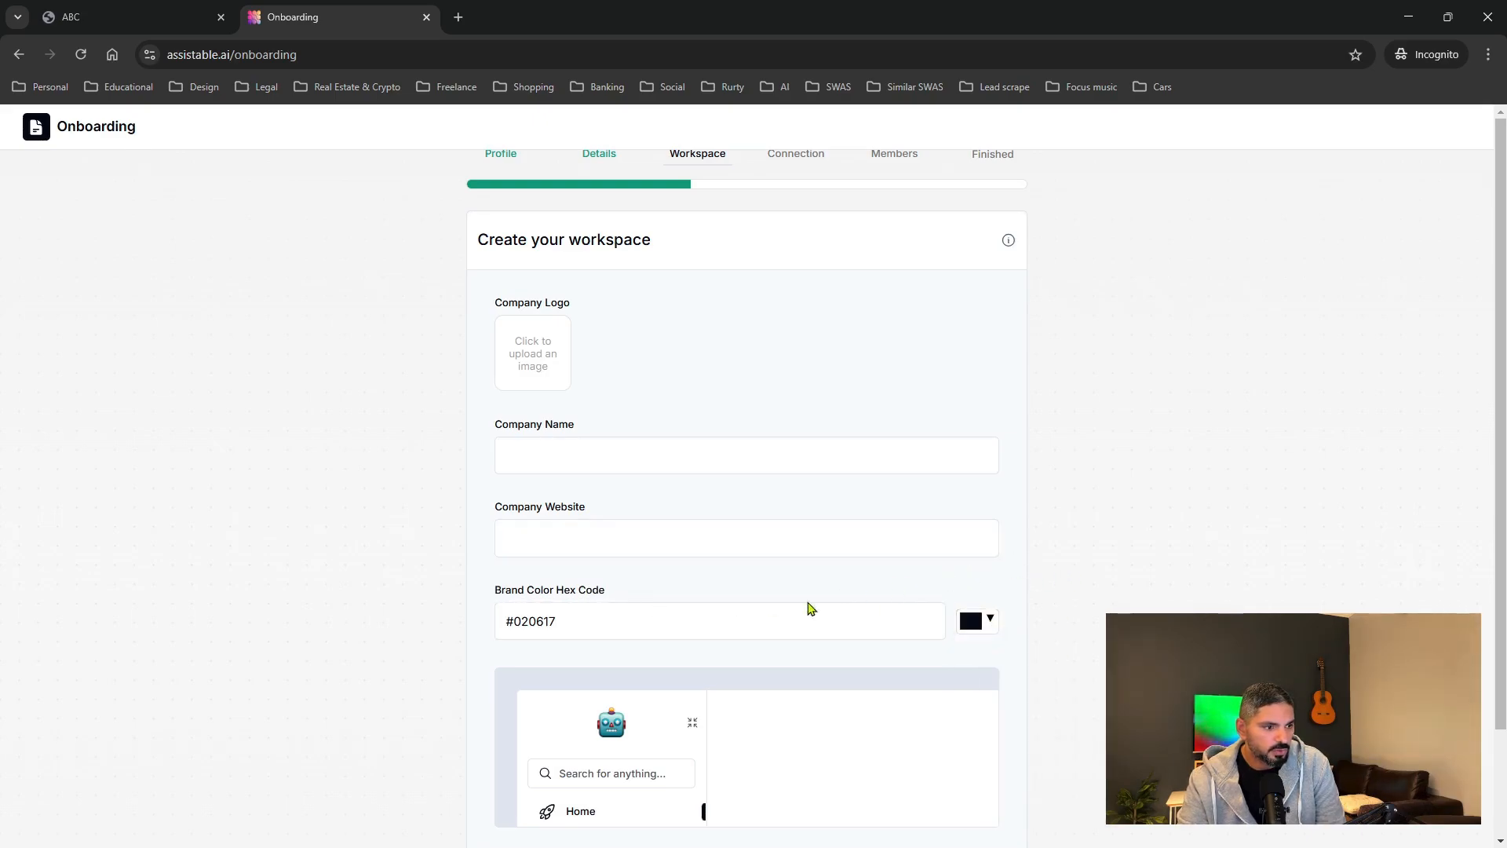
scroll(702, 622, down, 2)
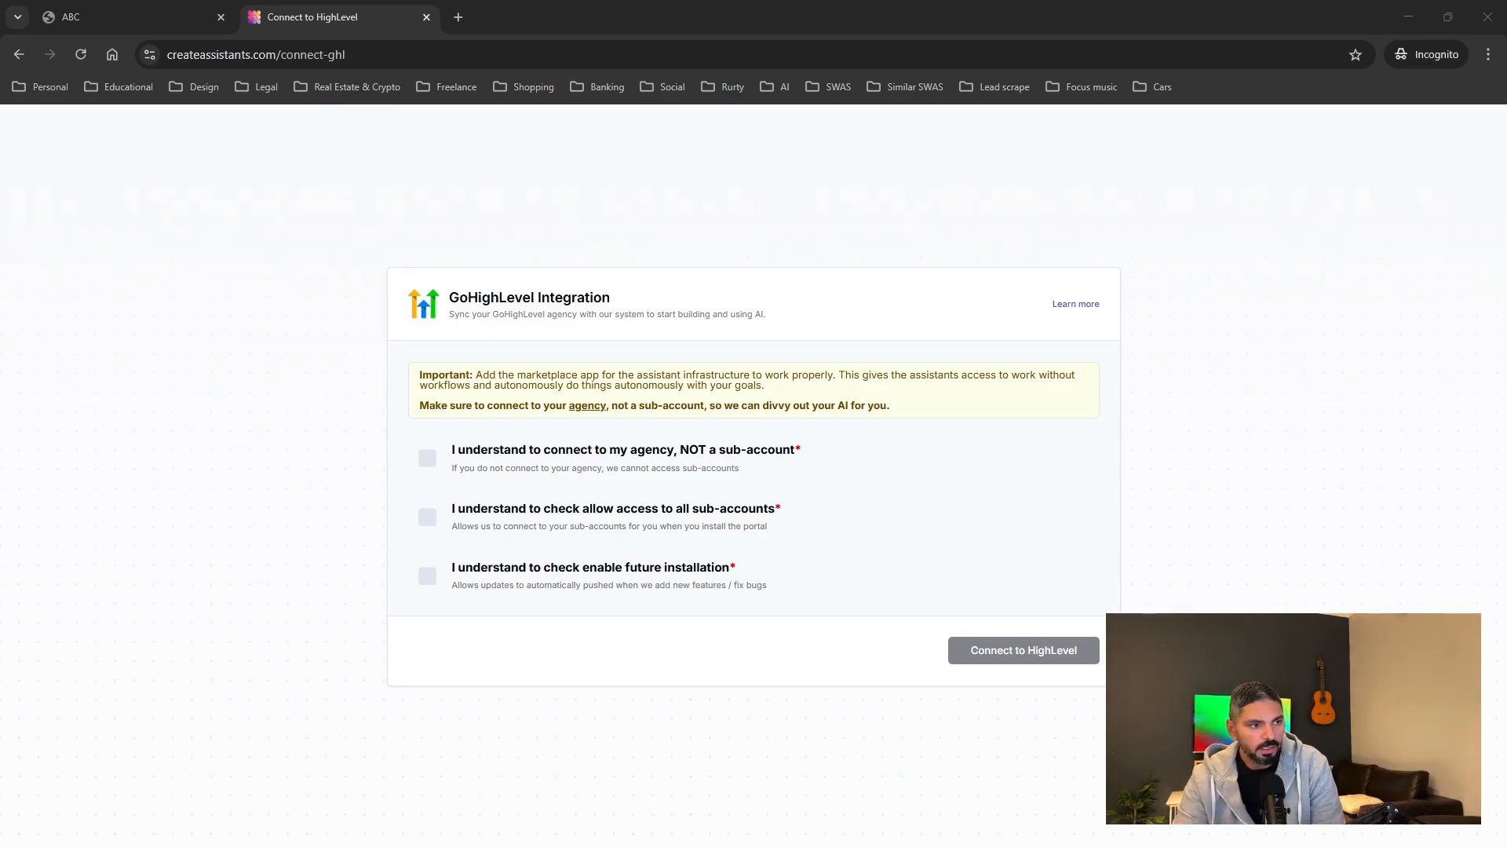
Accept the agency, all-sub-accounts and future-installation acknowledgements and connect to HighLevel.
click(427, 458)
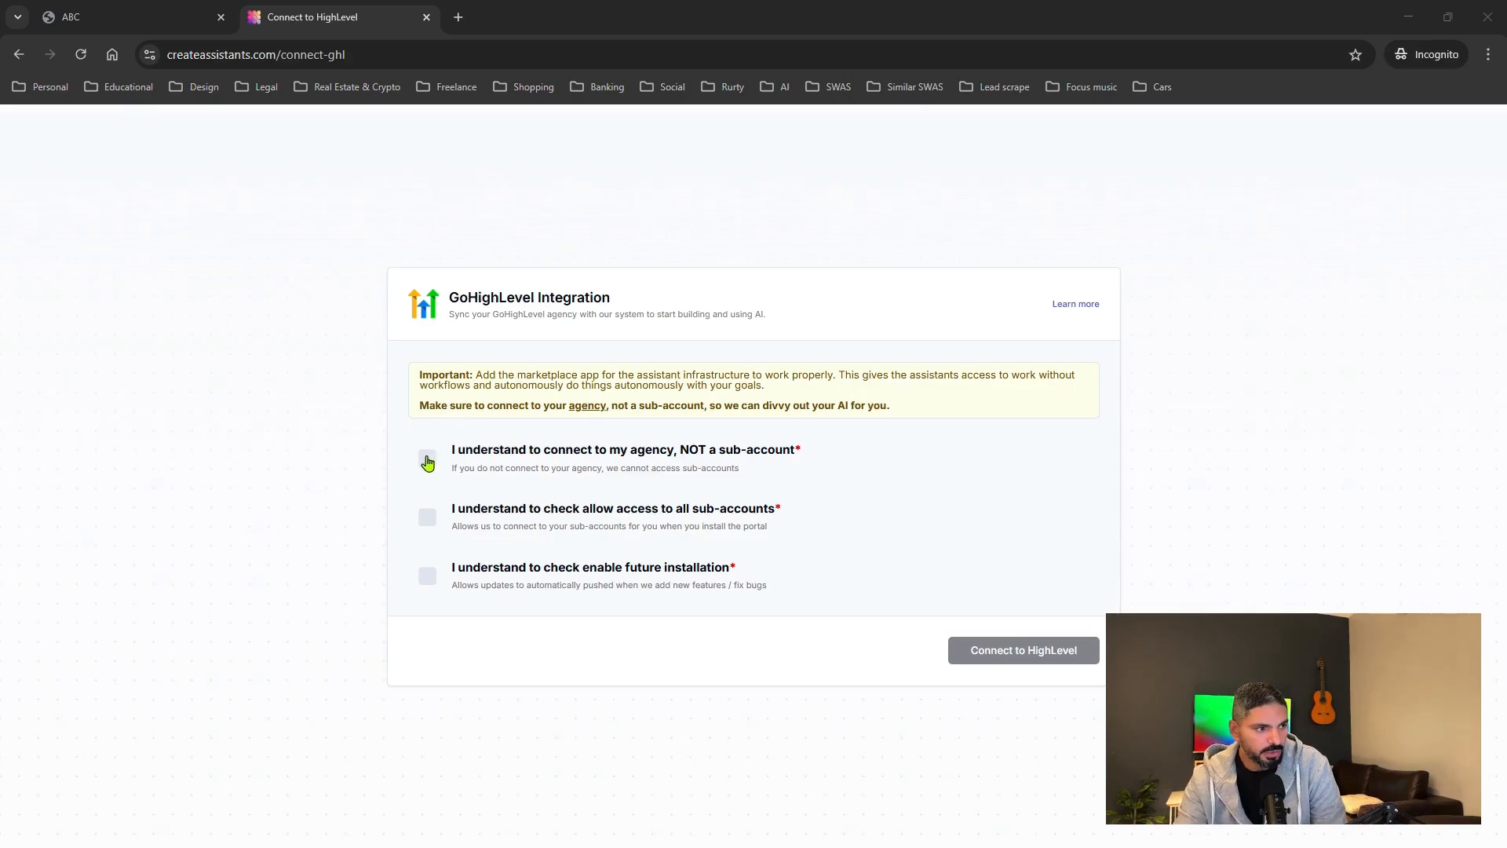
click(427, 517)
click(427, 576)
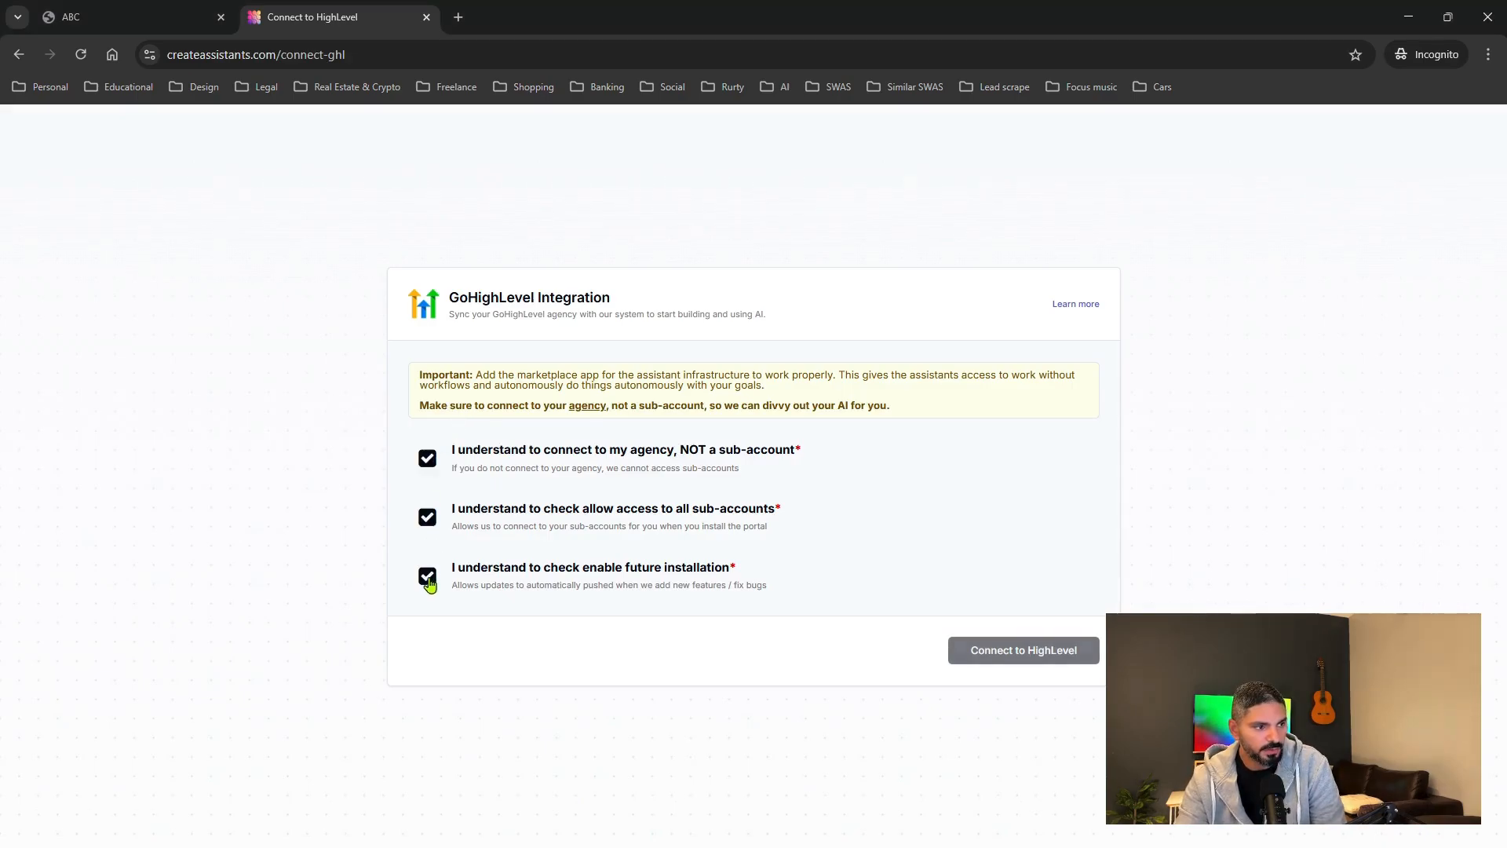
click(1021, 656)
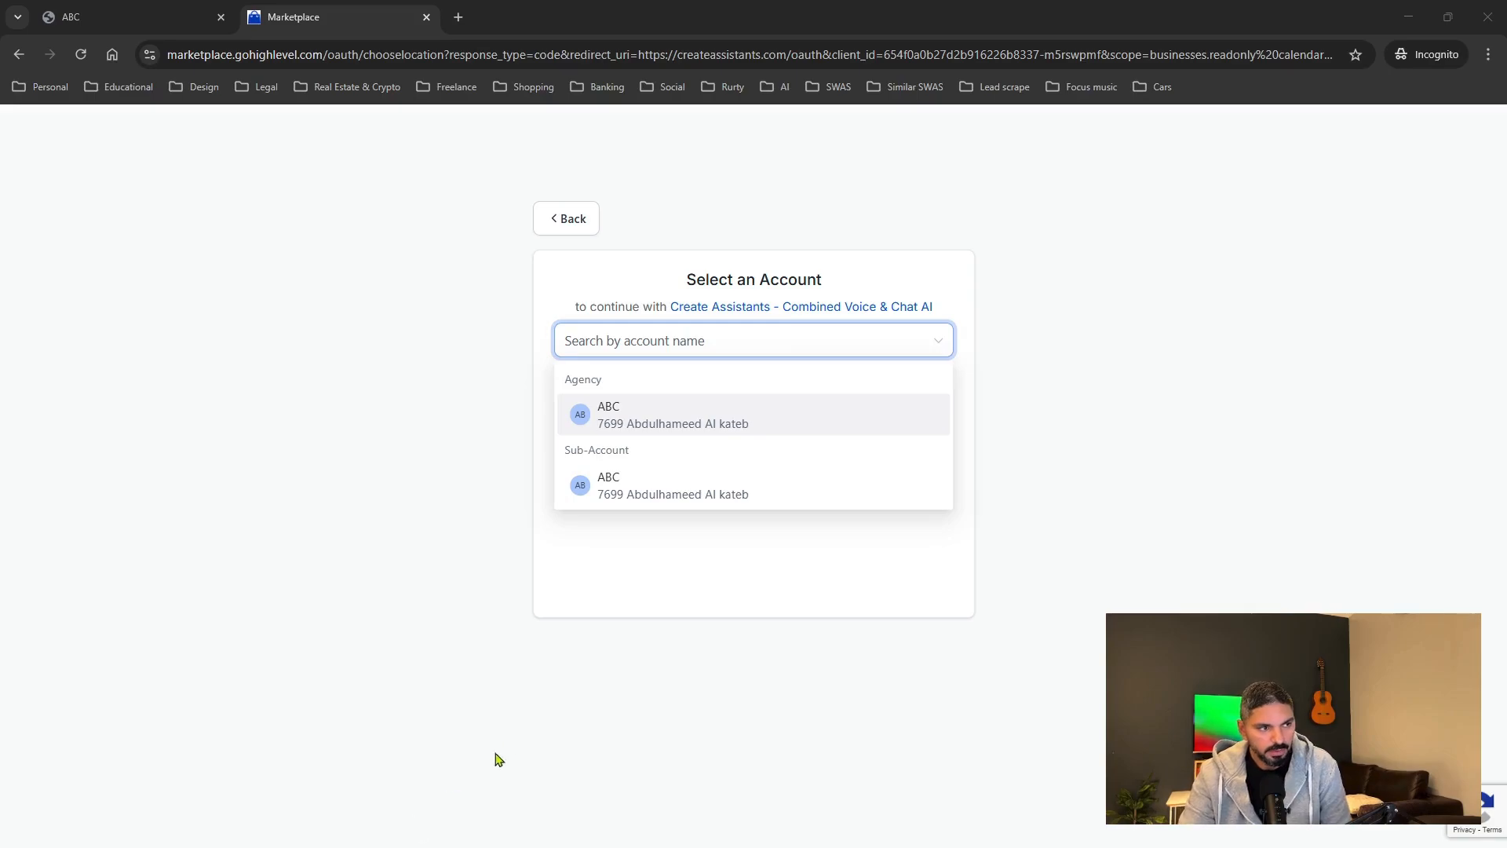
Select Agency ABC, allow all sub-account access, enable automatic future installation, and proceed.
drag(683, 276, 842, 281)
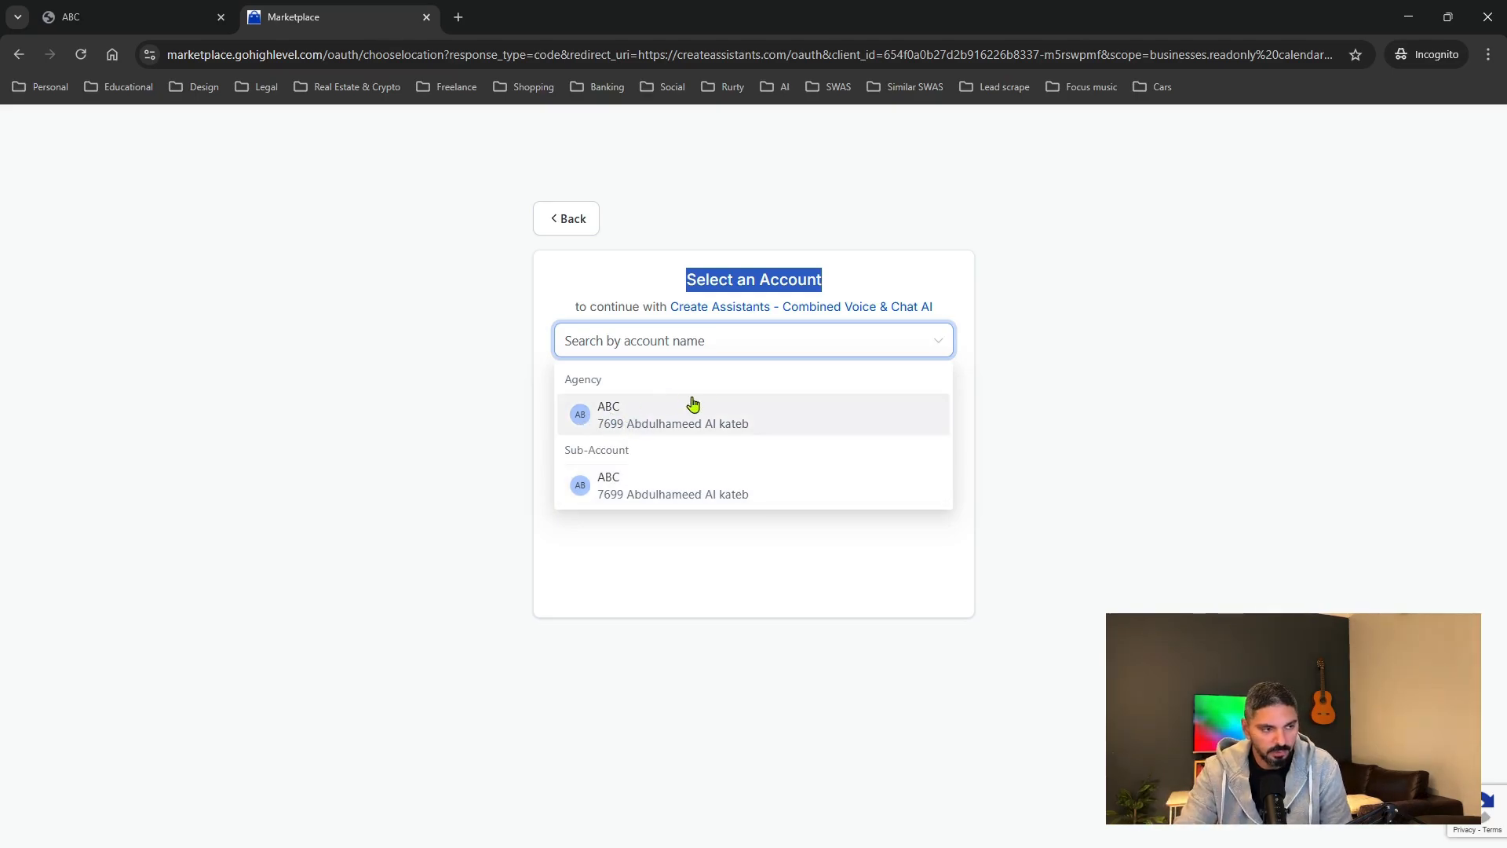
click(659, 423)
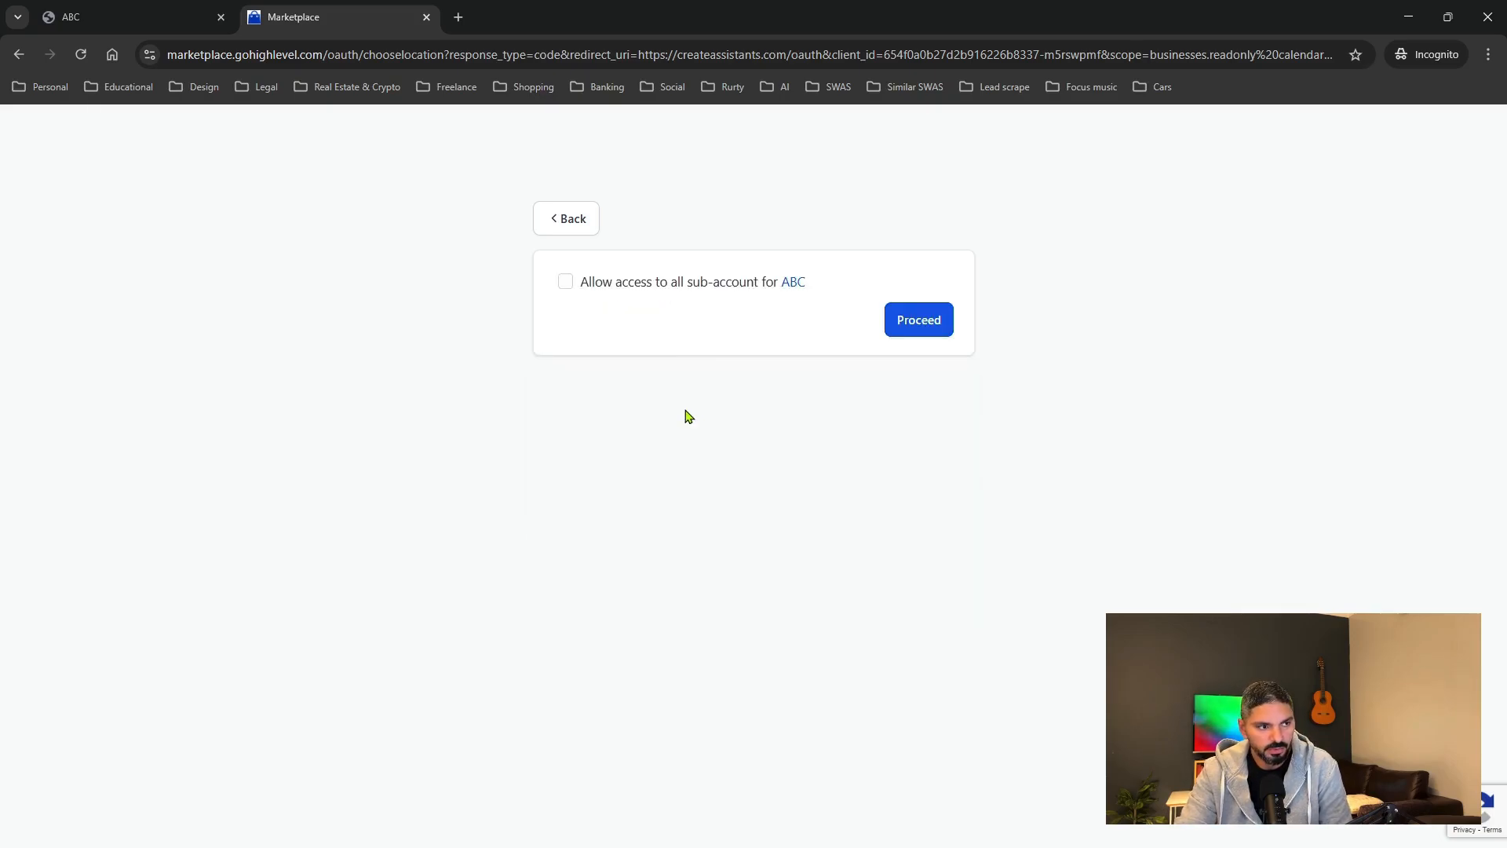
click(565, 283)
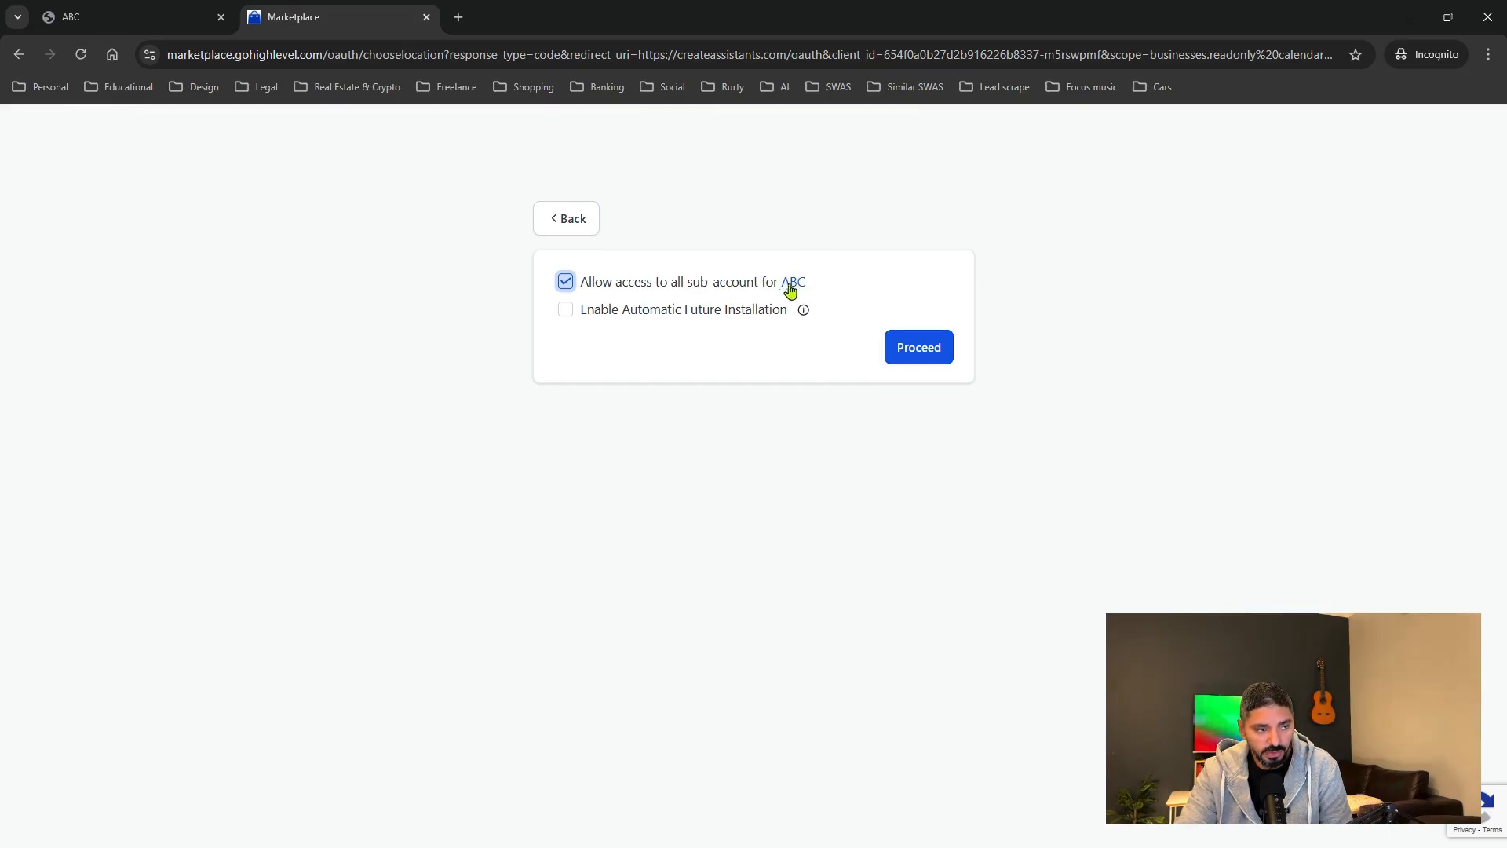
click(566, 310)
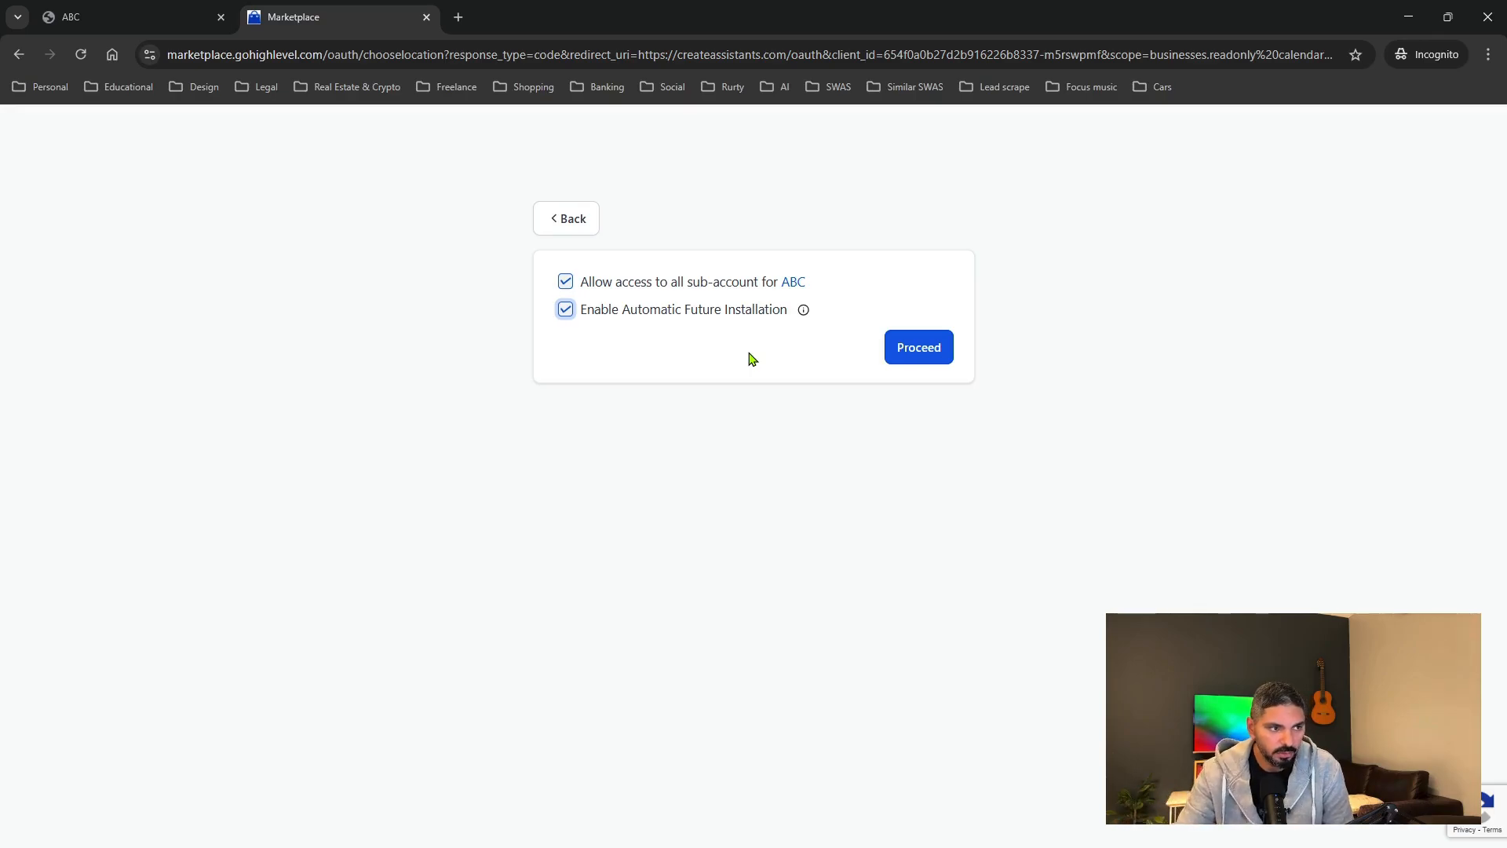
click(918, 355)
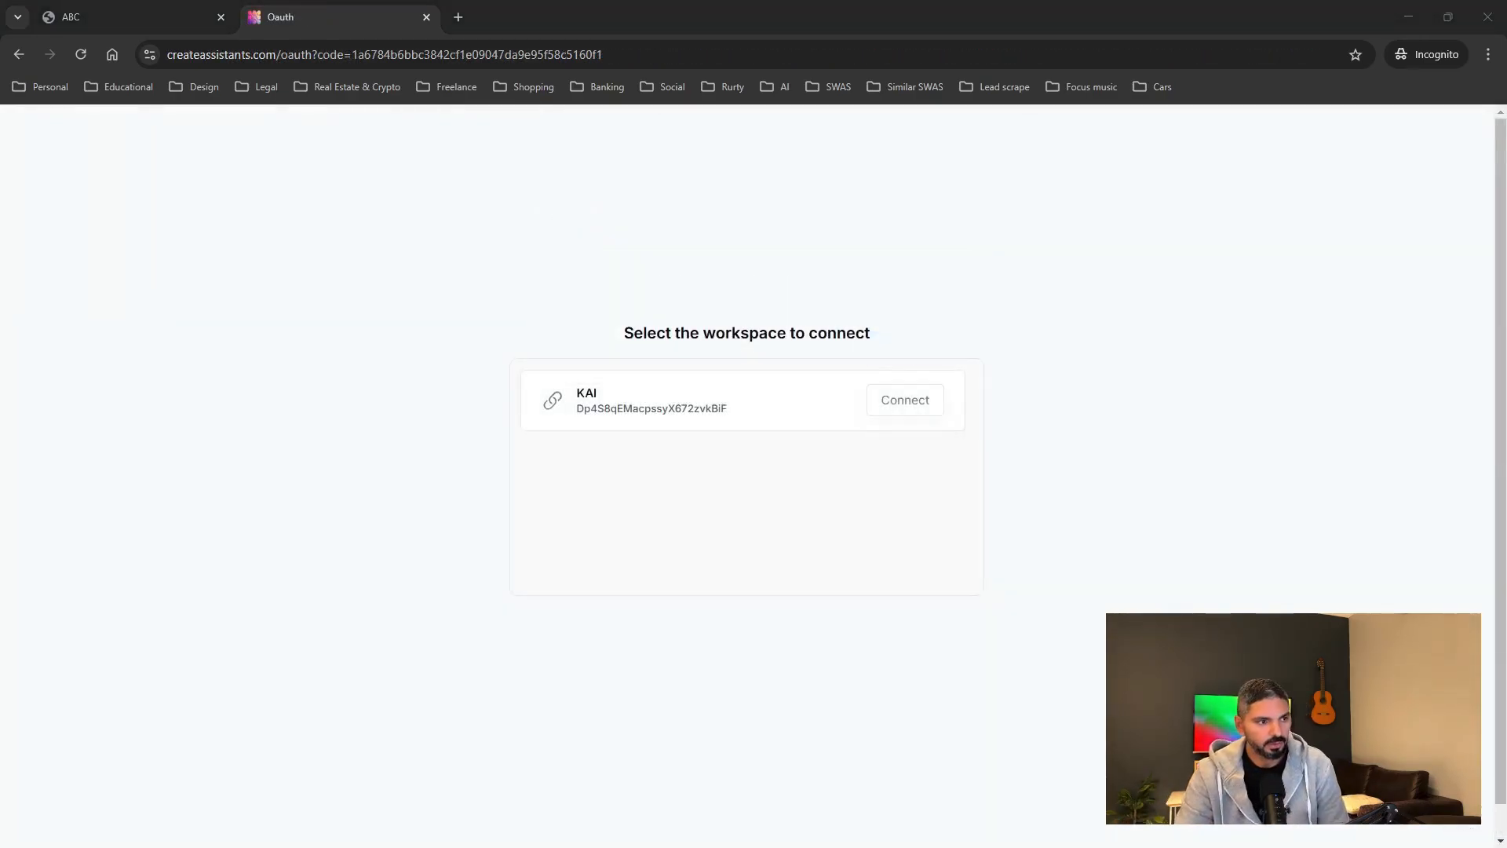
Connect the KAI workspace to HighLevel from the workspace-selection page.
click(894, 402)
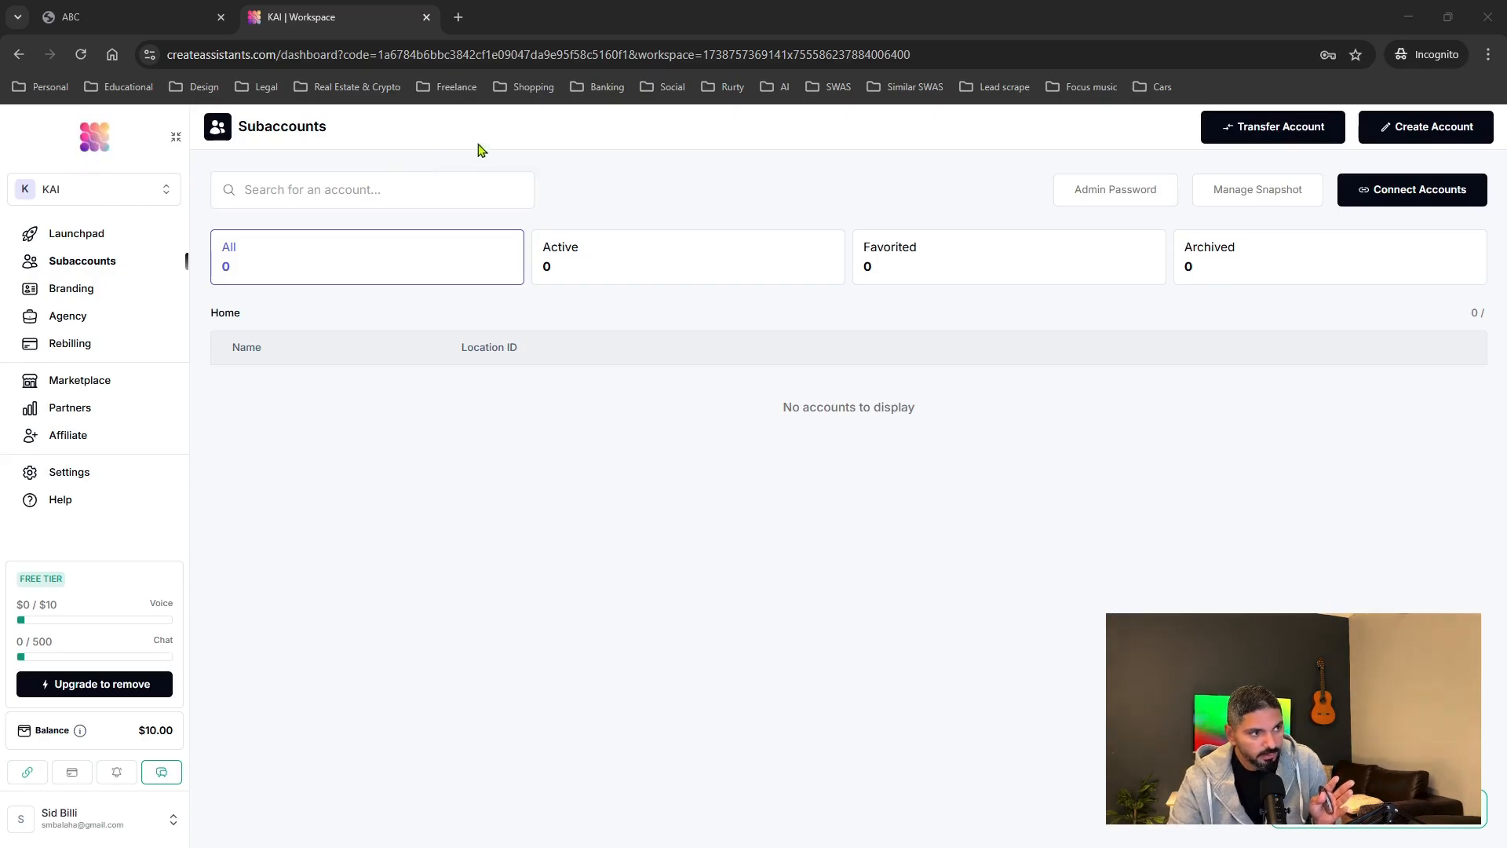
Switch back and forth between the ABC HighLevel and KAI workspace browser tabs.
click(157, 22)
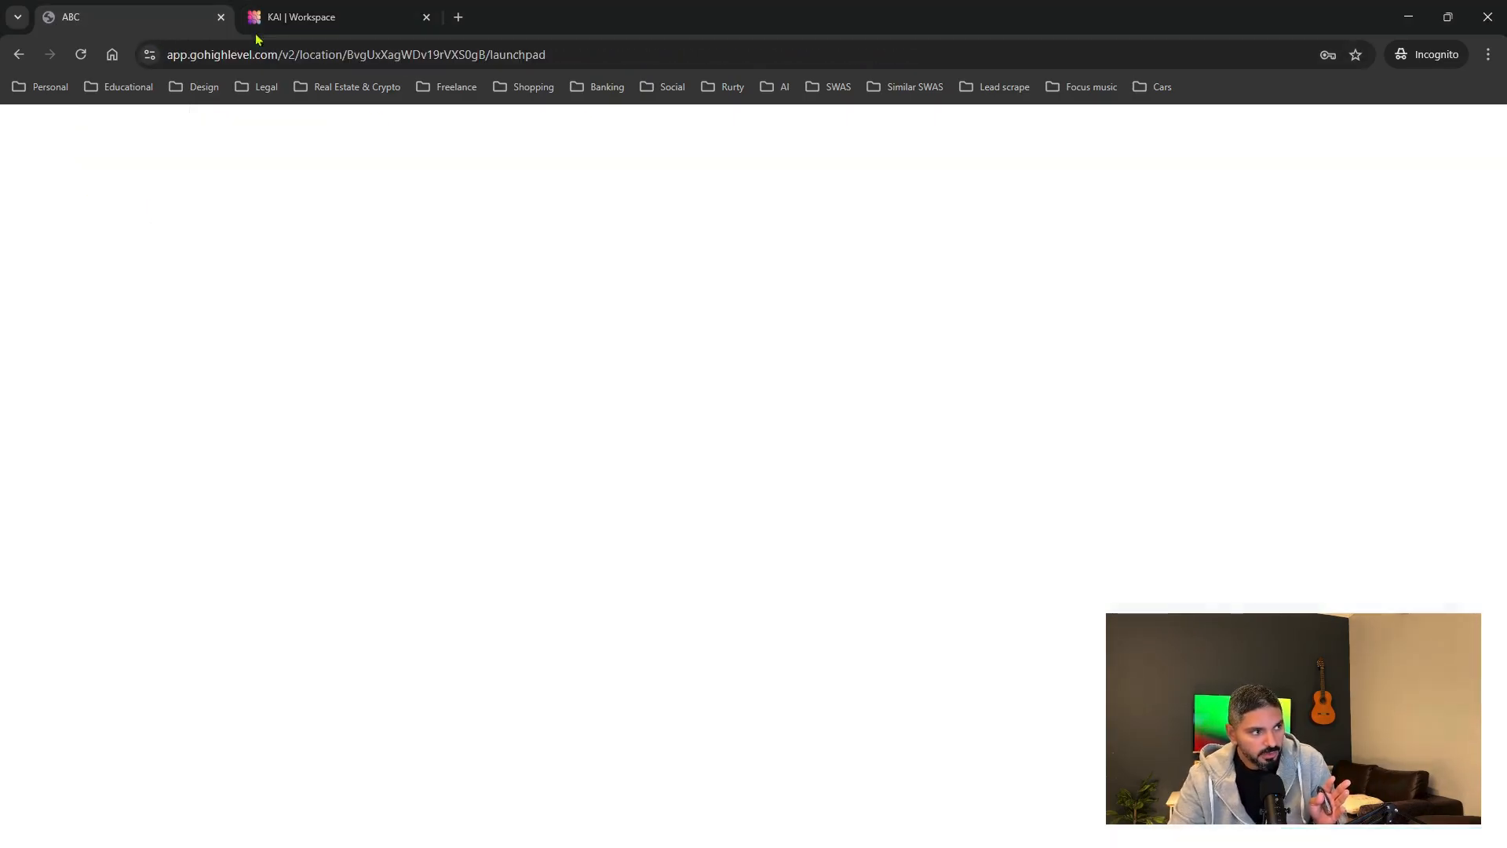
click(316, 26)
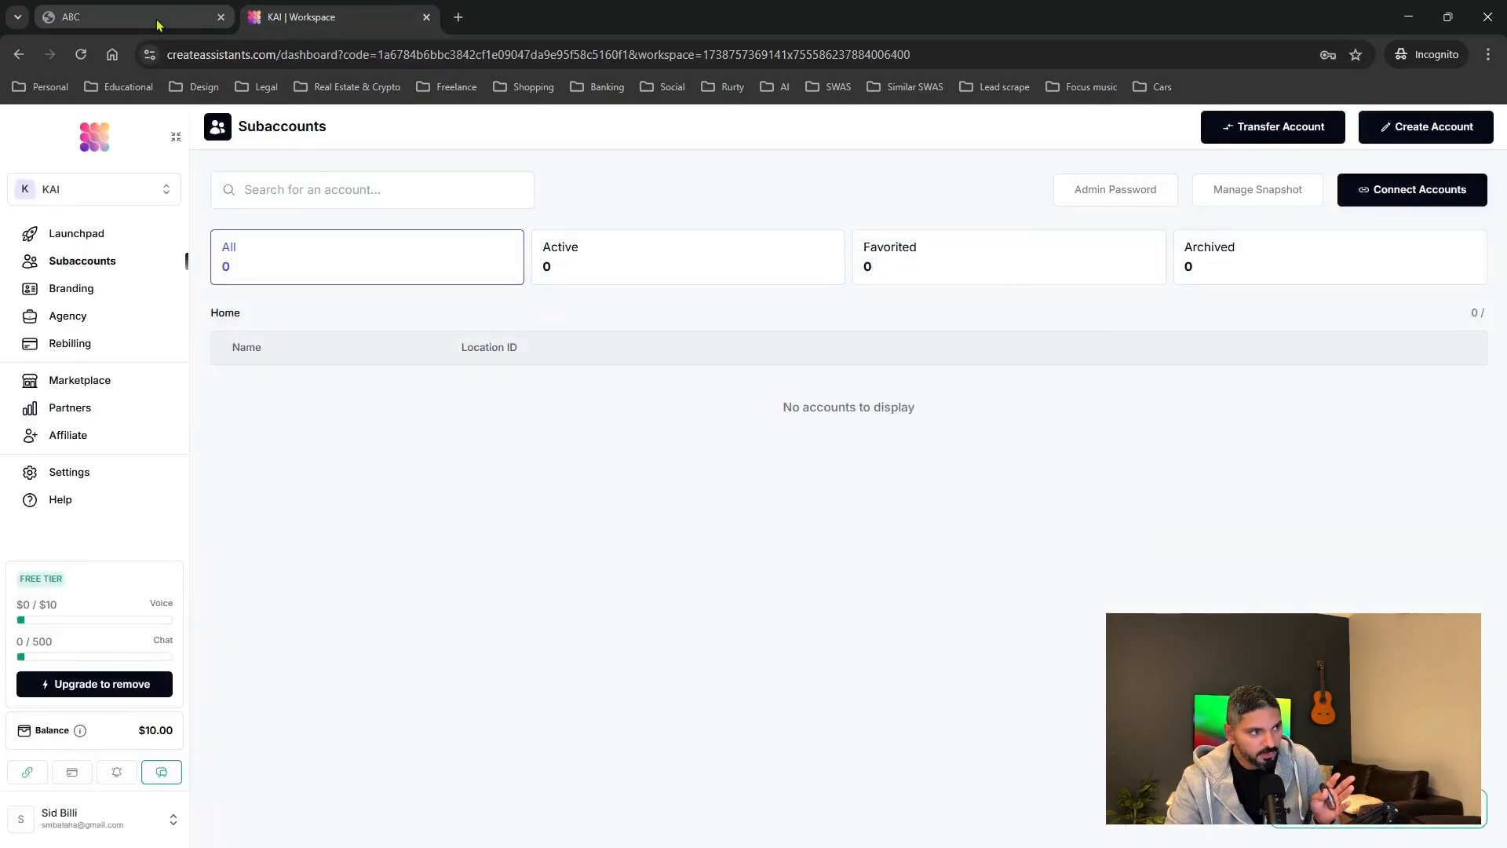
click(159, 23)
mouse_move(322, 26)
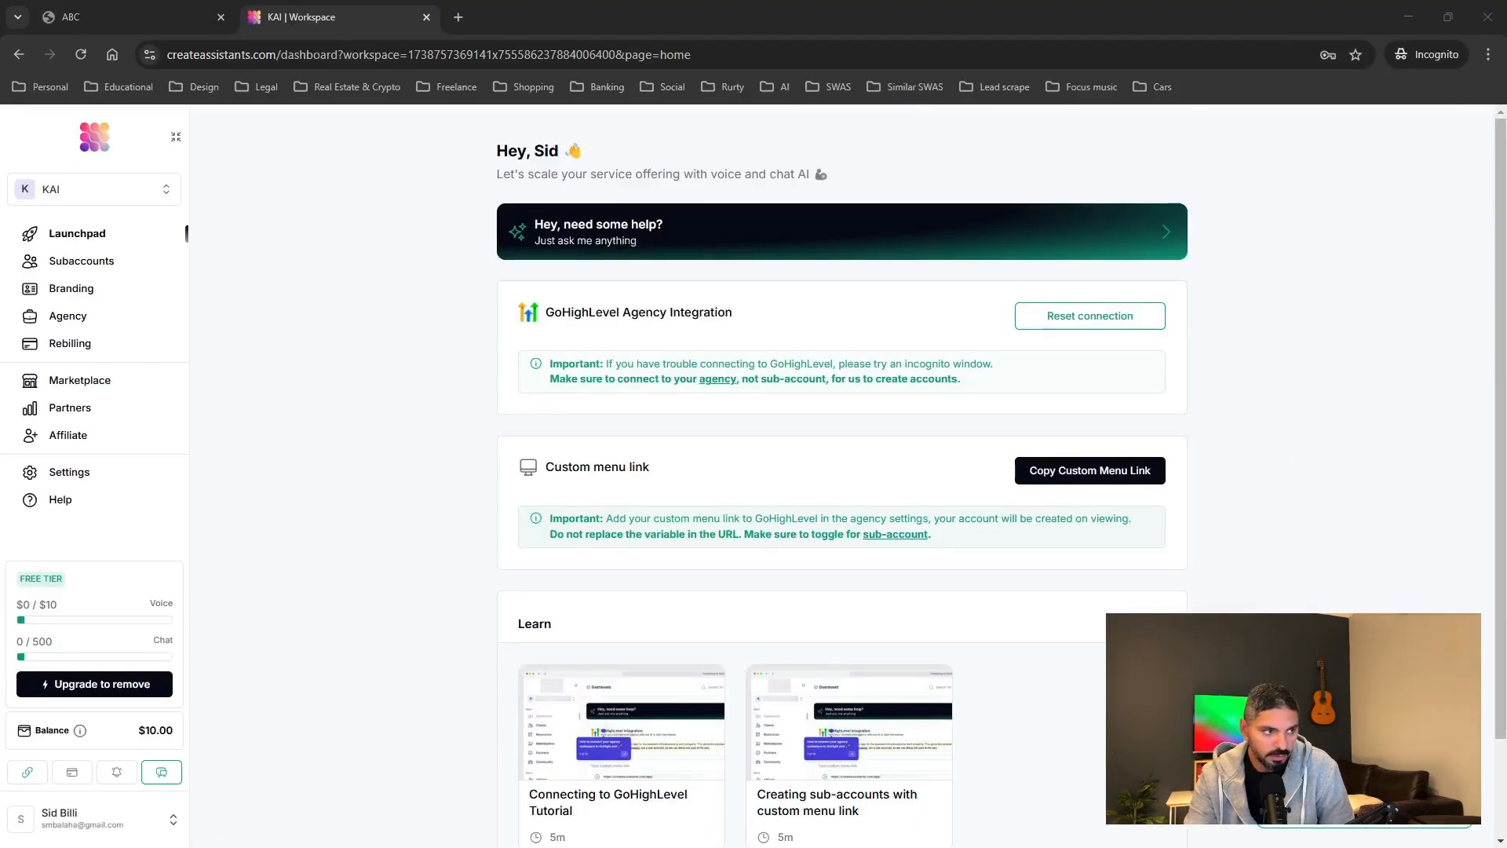
click(75, 16)
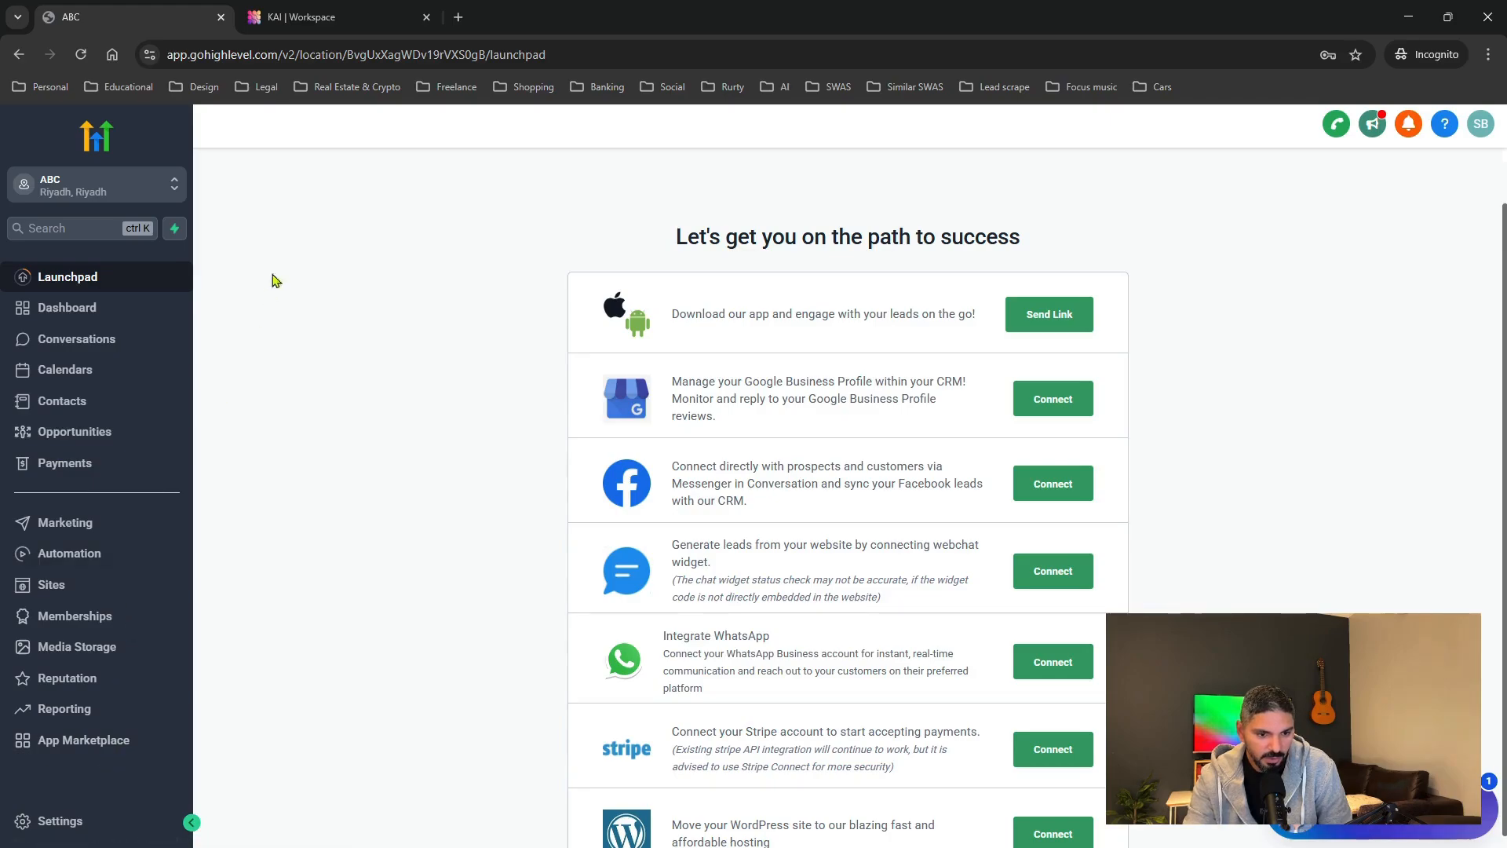
click(232, 20)
click(204, 25)
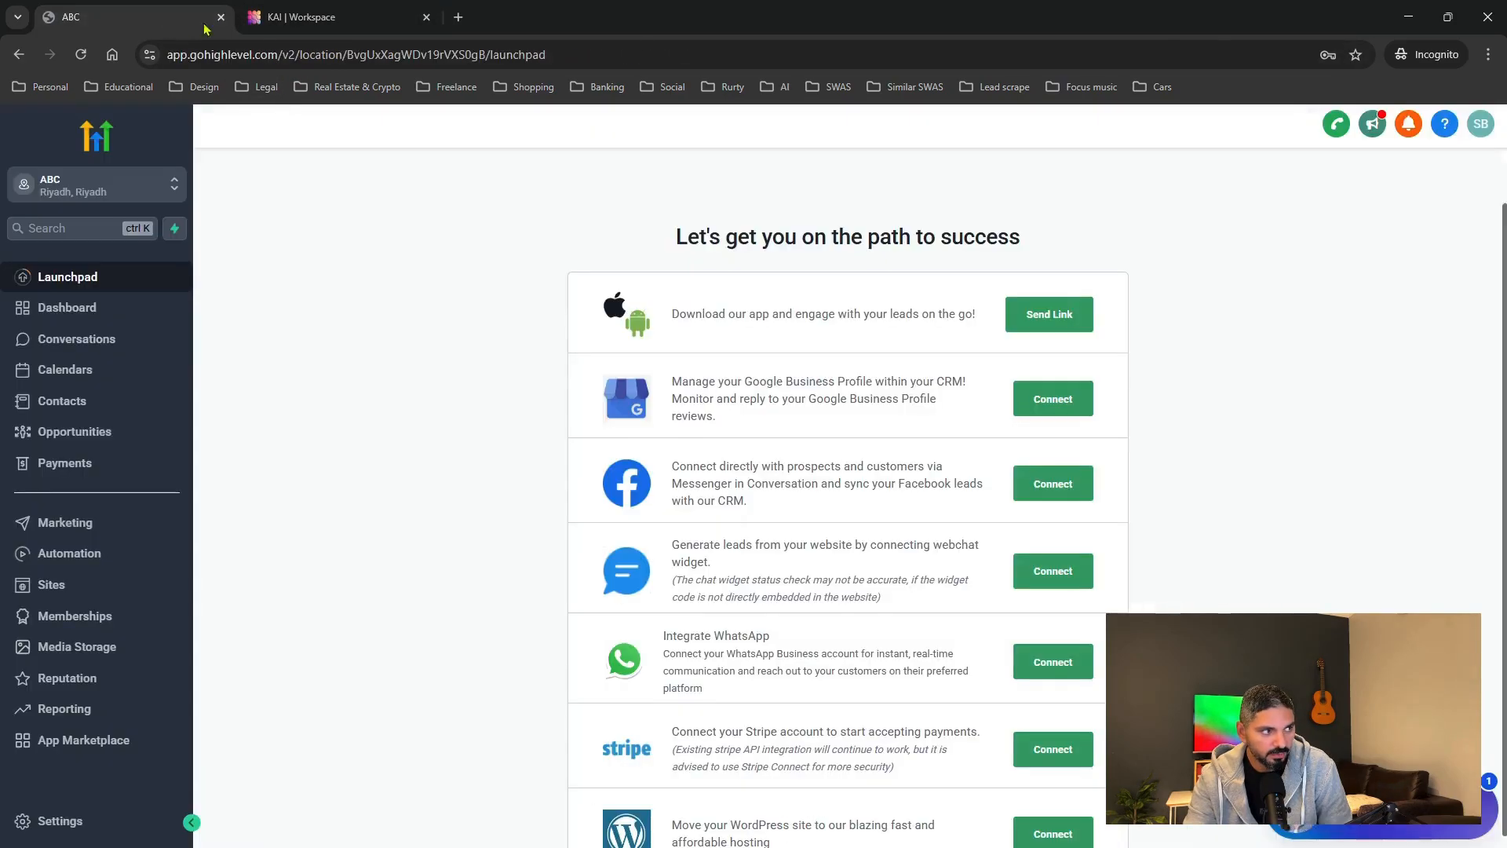
click(292, 24)
click(180, 22)
click(288, 24)
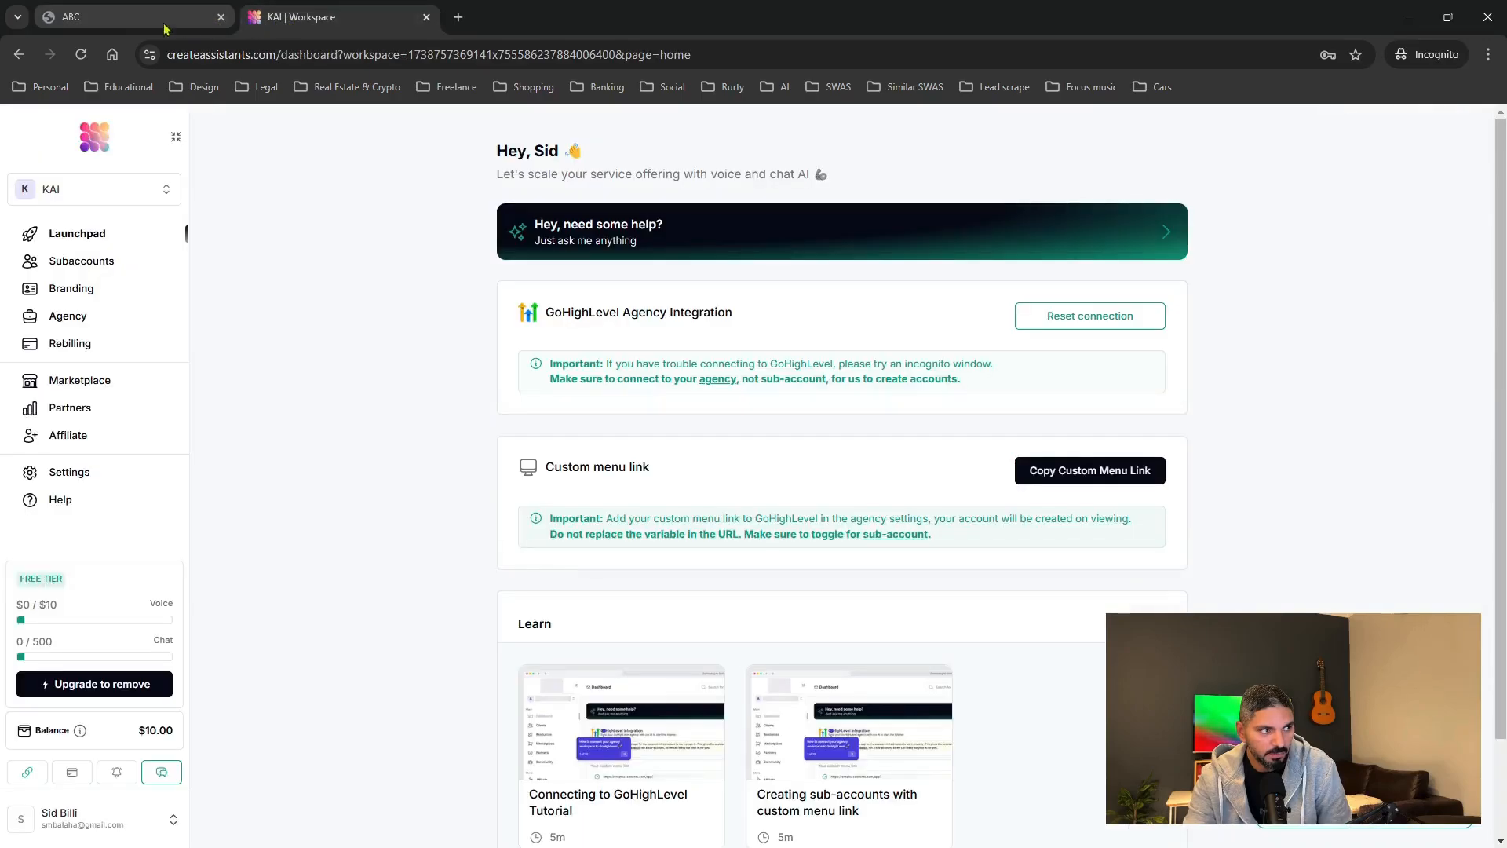
click(149, 29)
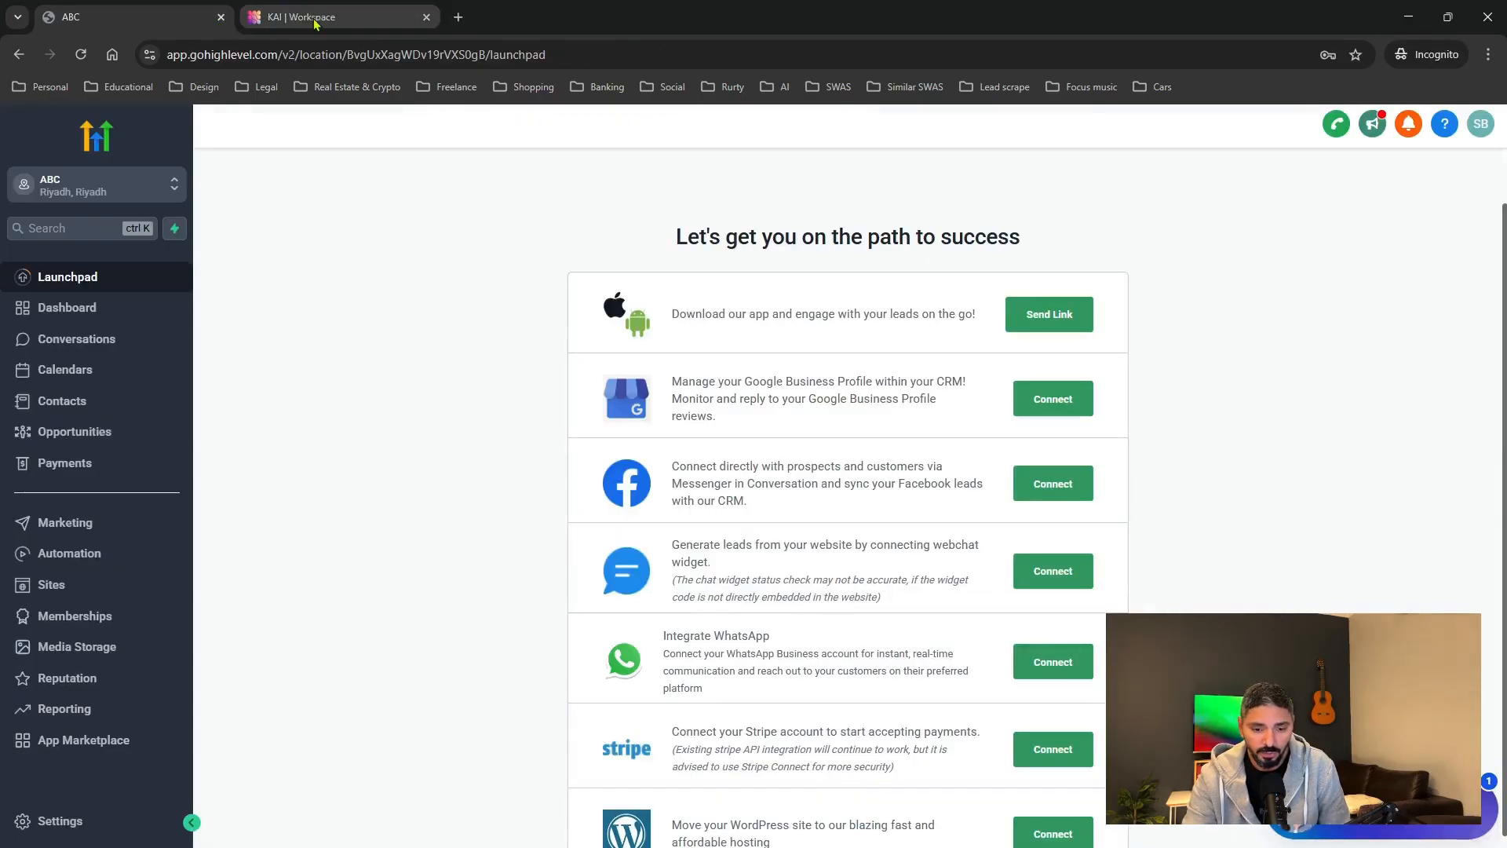
Copy the KAI workspace's custom menu link from its home page.
mouse_move(314, 24)
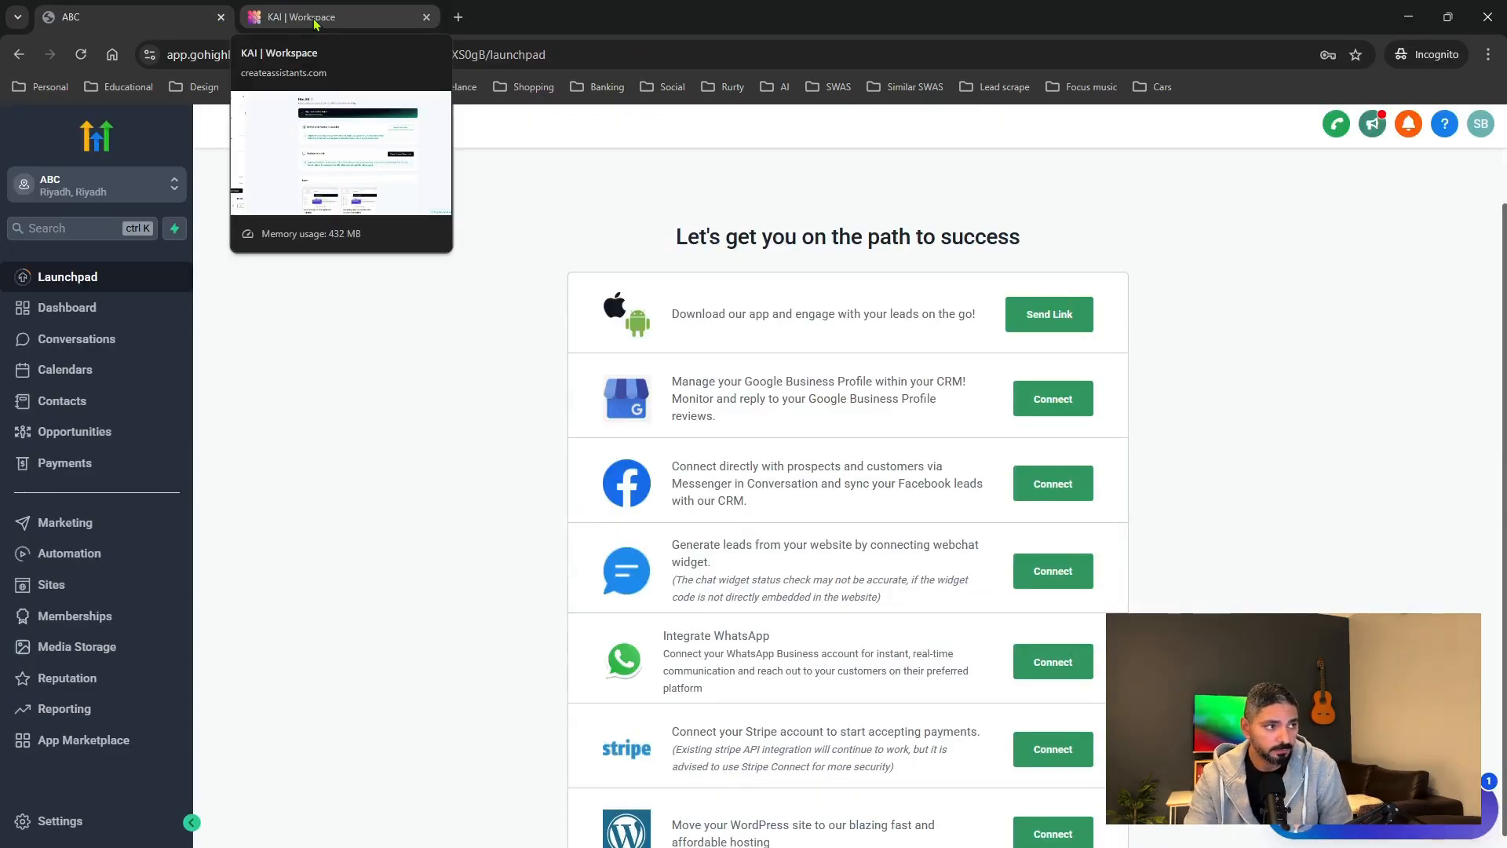
click(298, 34)
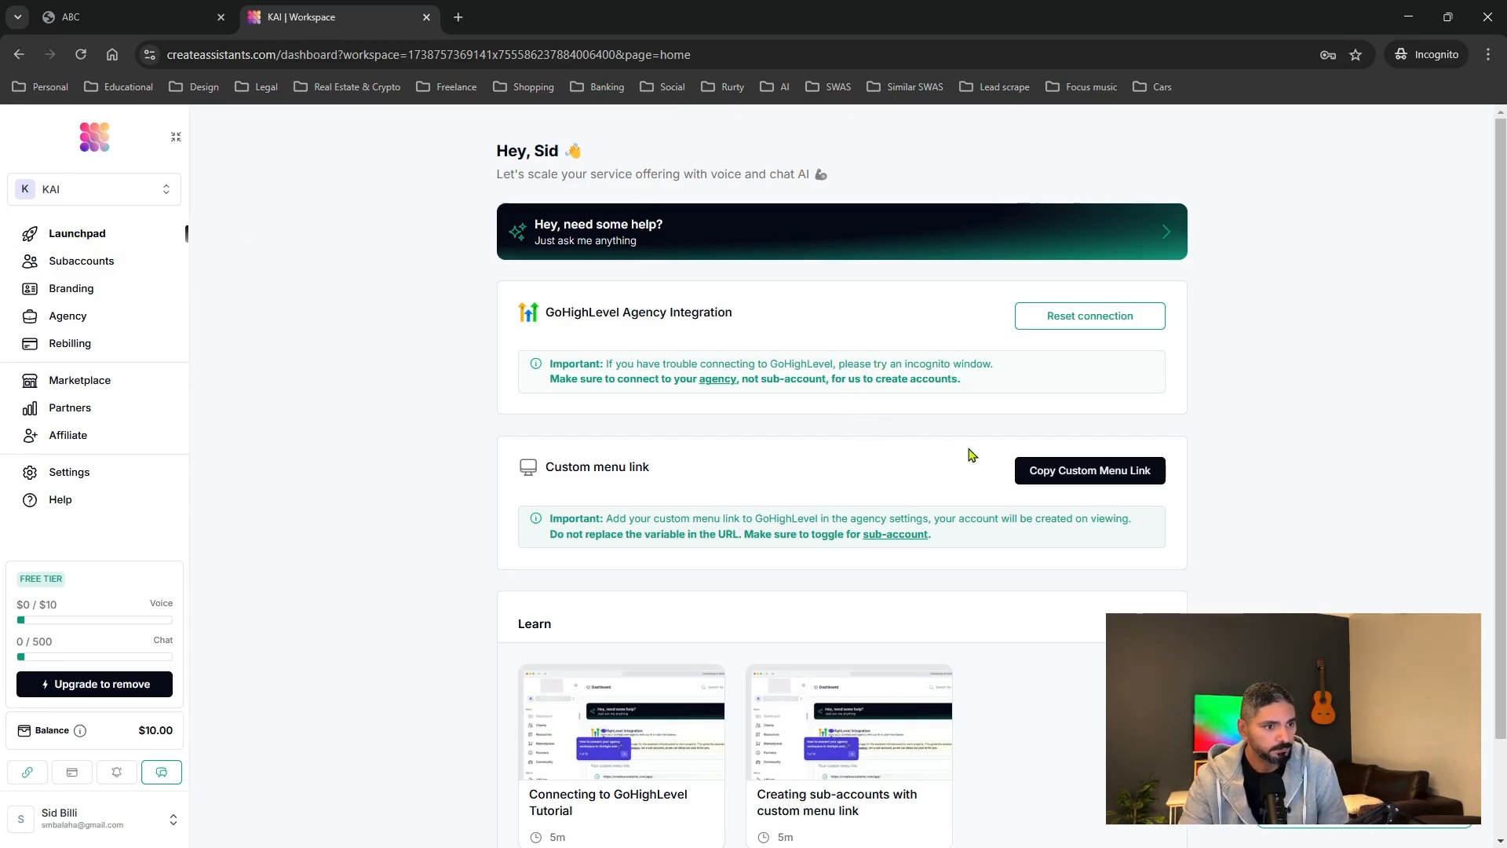
click(1085, 471)
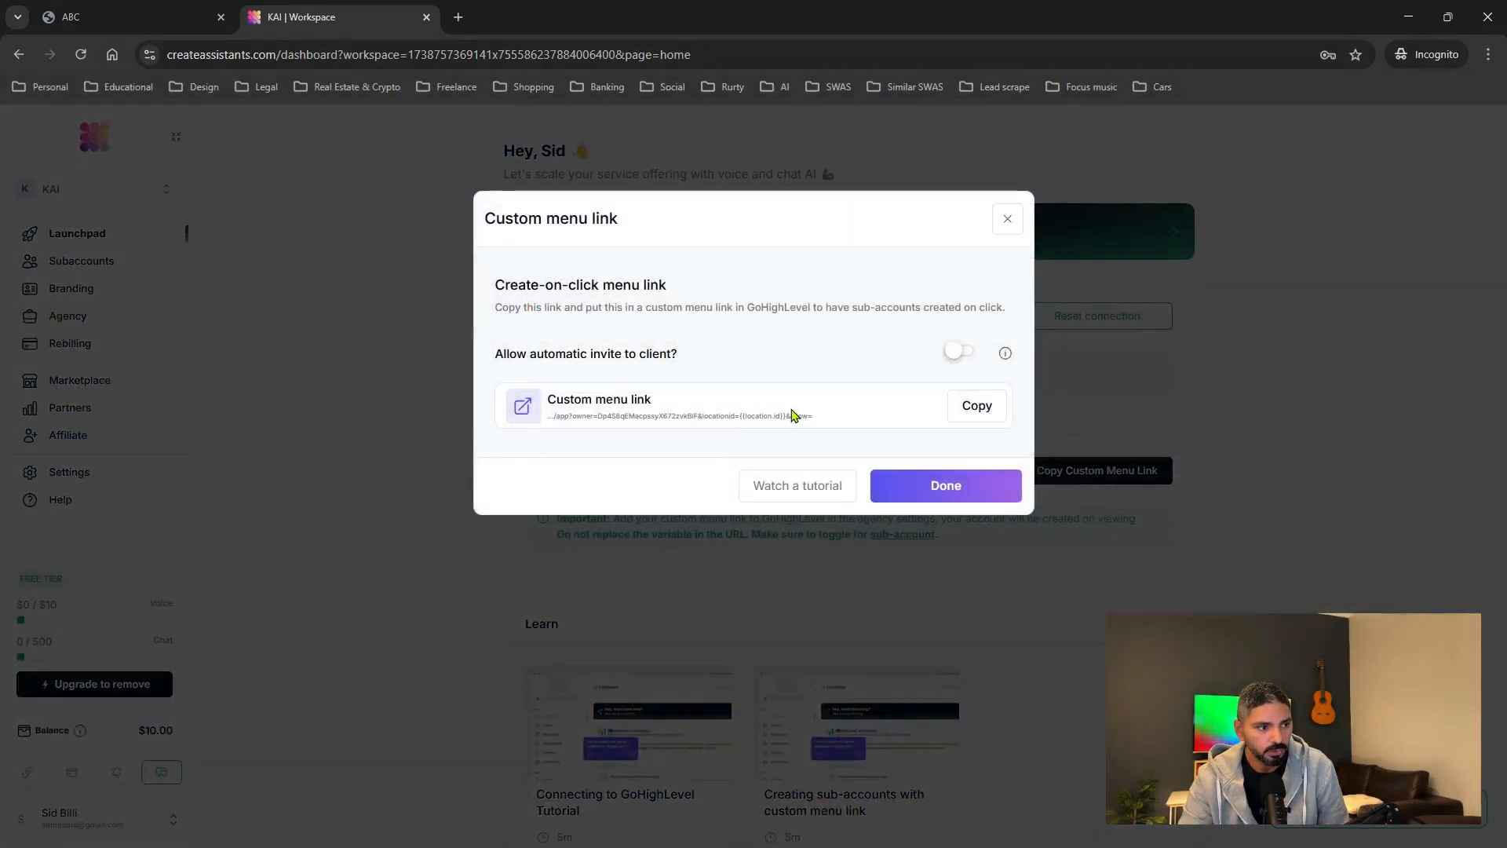
click(973, 413)
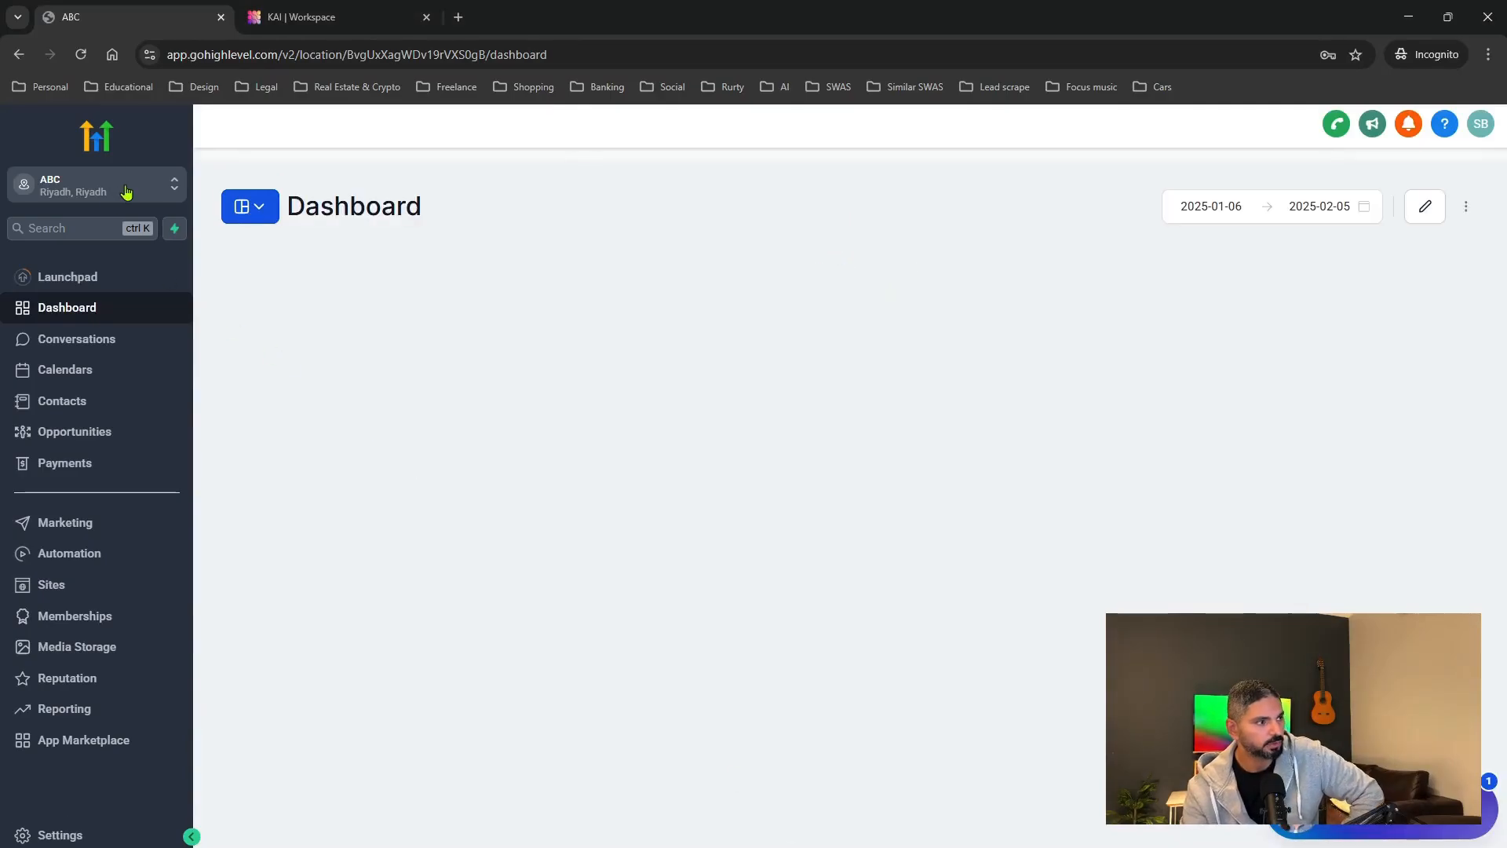
Switch to Agency View and open the agency's Custom Menu Links settings.
click(124, 193)
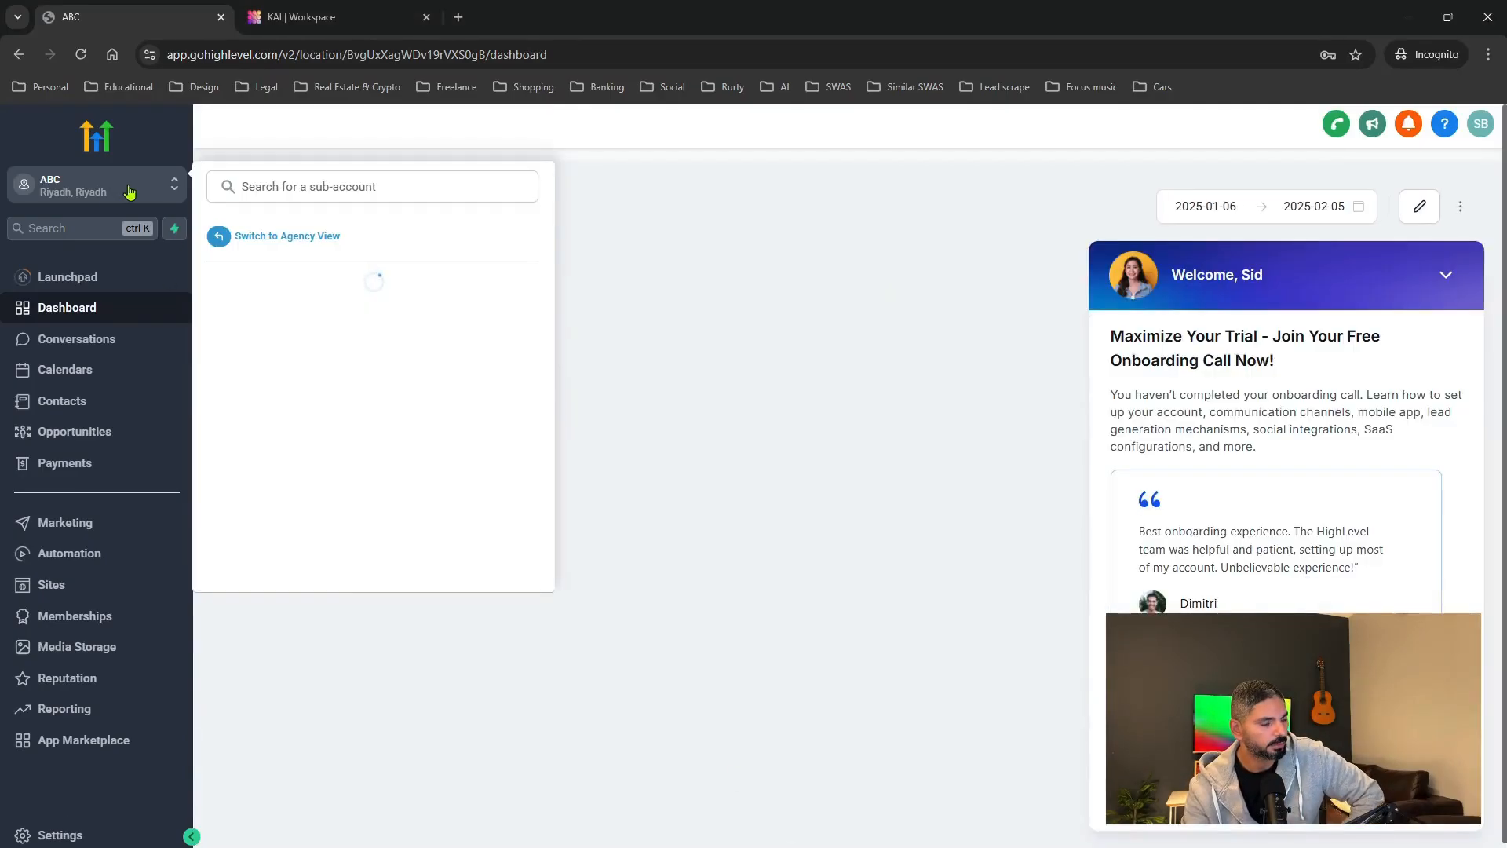
click(307, 245)
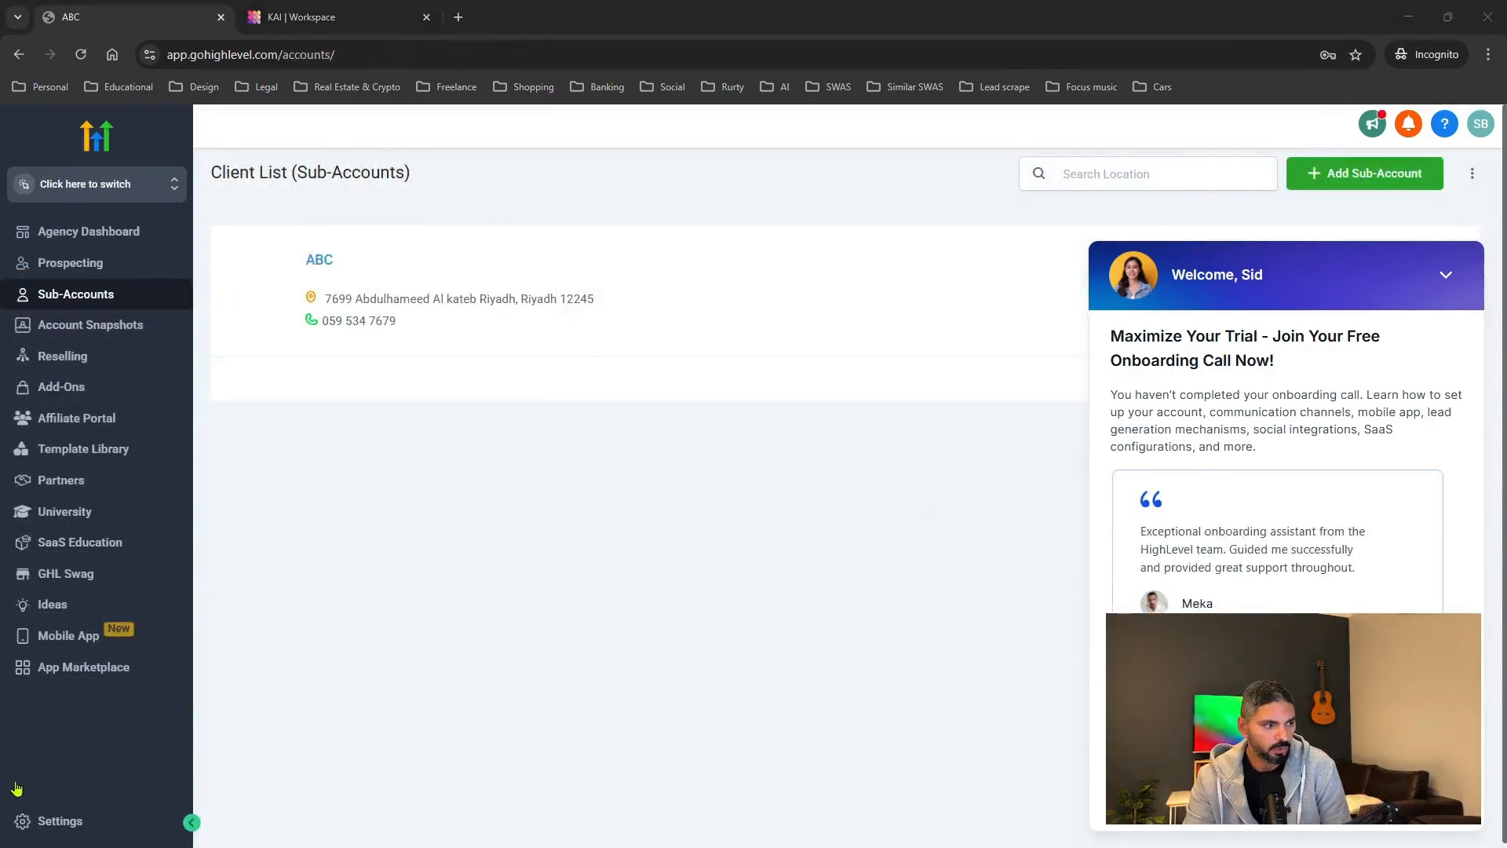
click(63, 824)
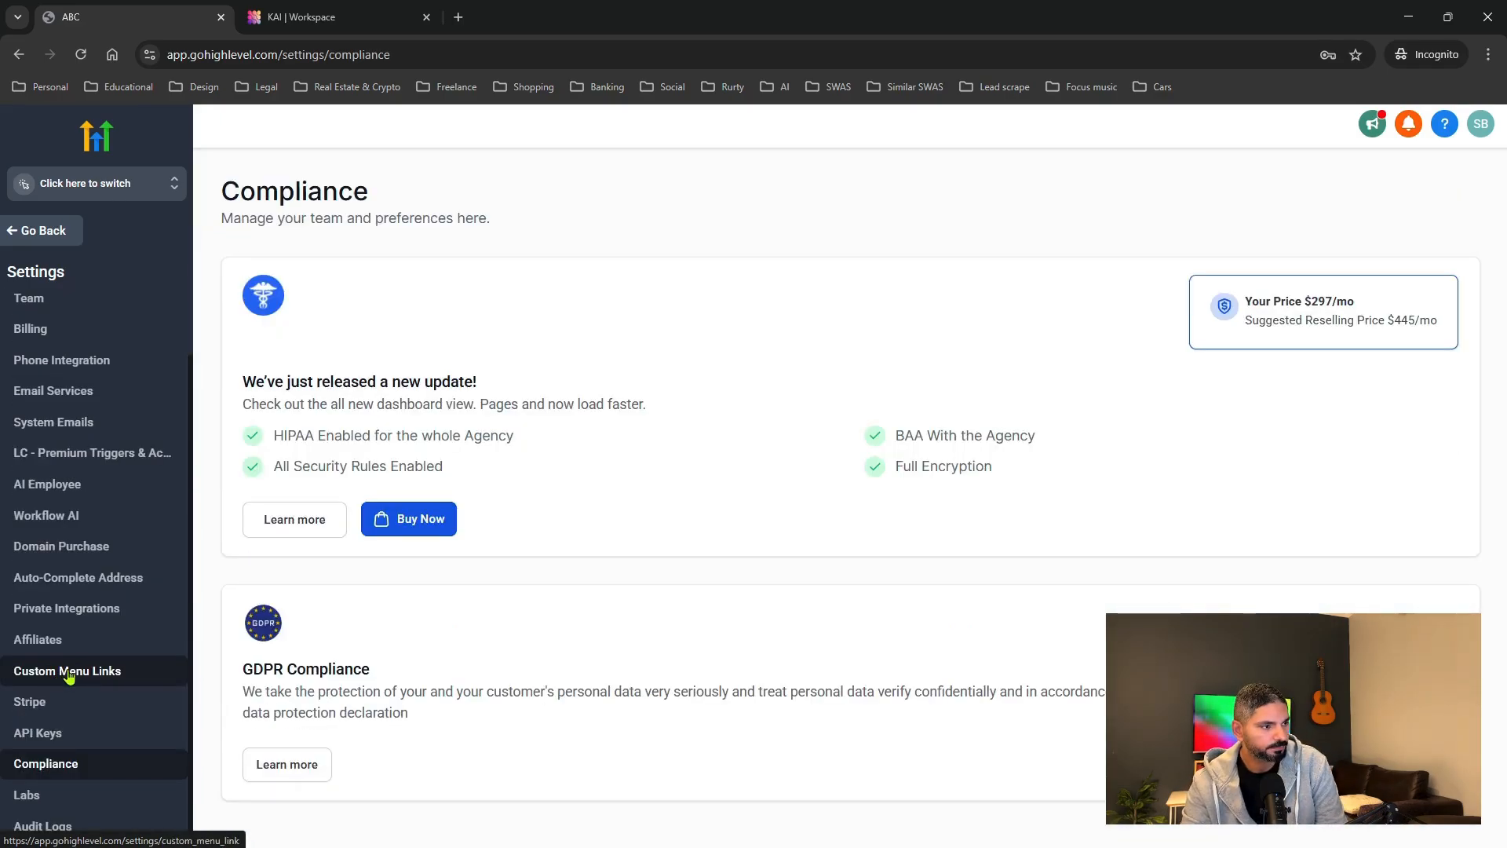
click(68, 674)
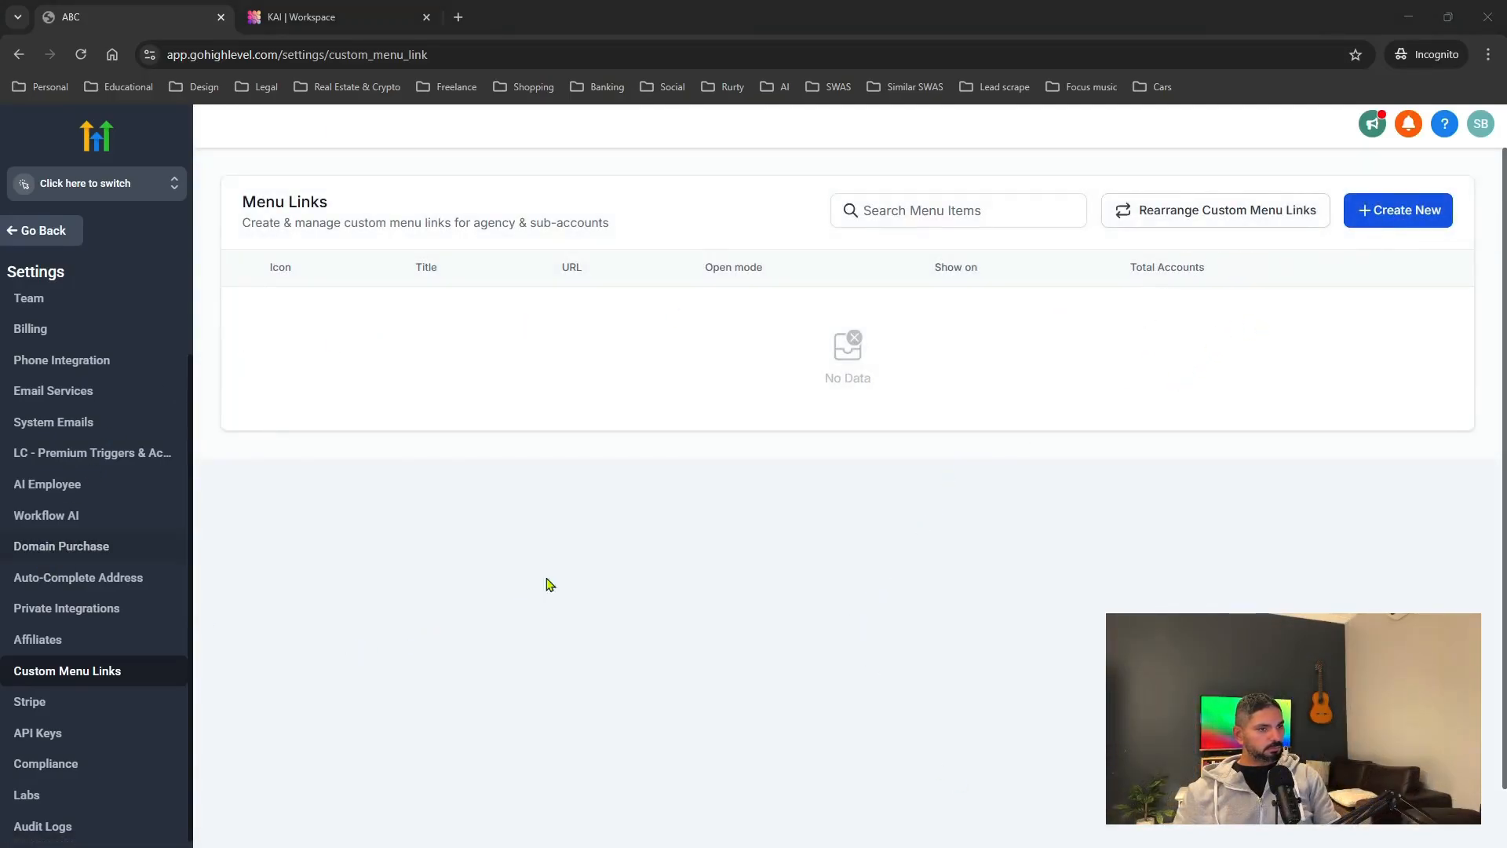
Create a new custom menu link using the robot icon.
click(1406, 226)
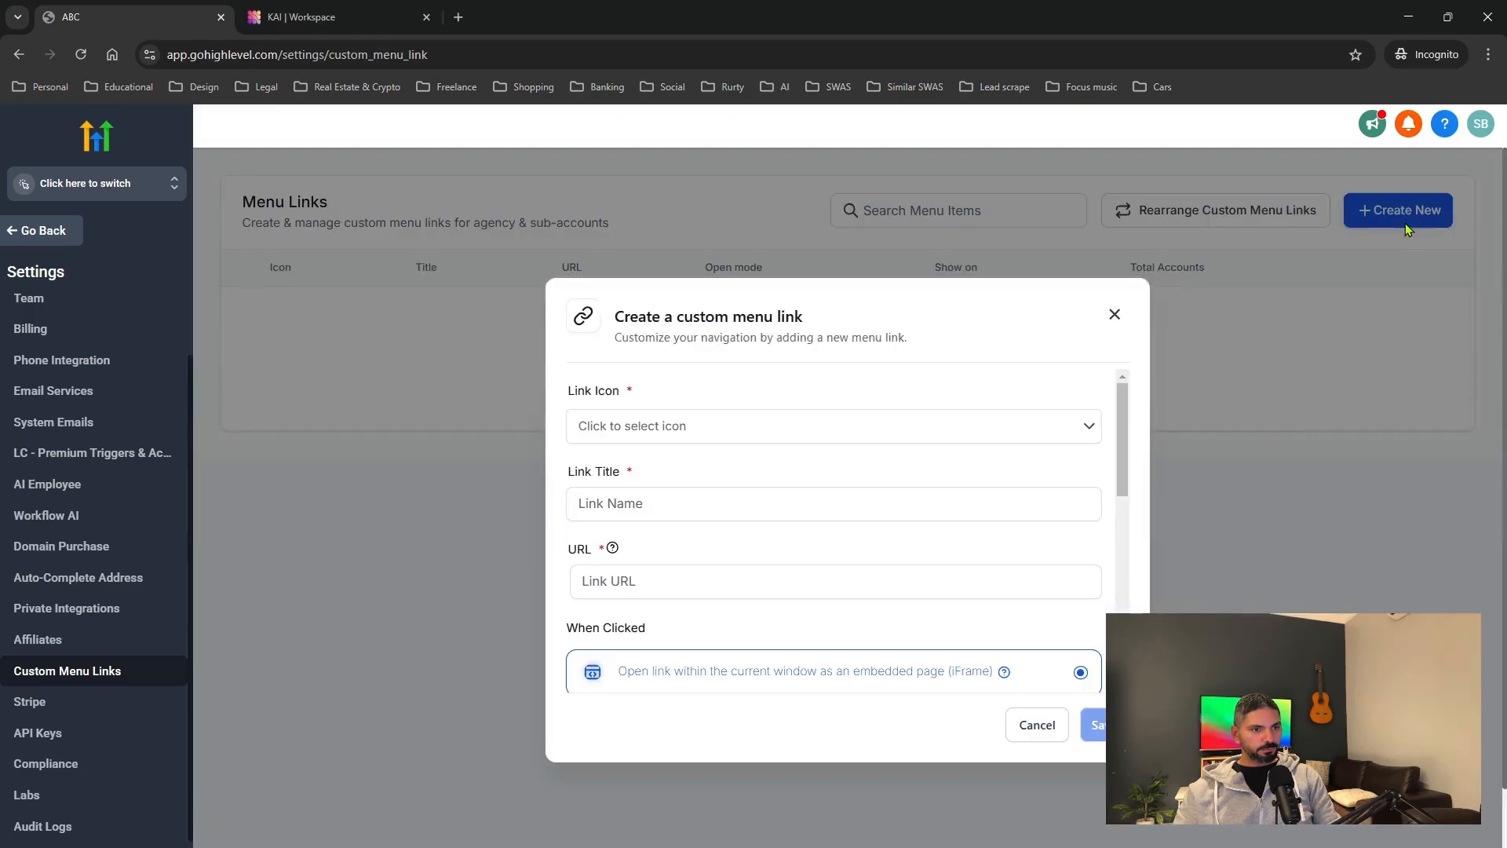
click(671, 428)
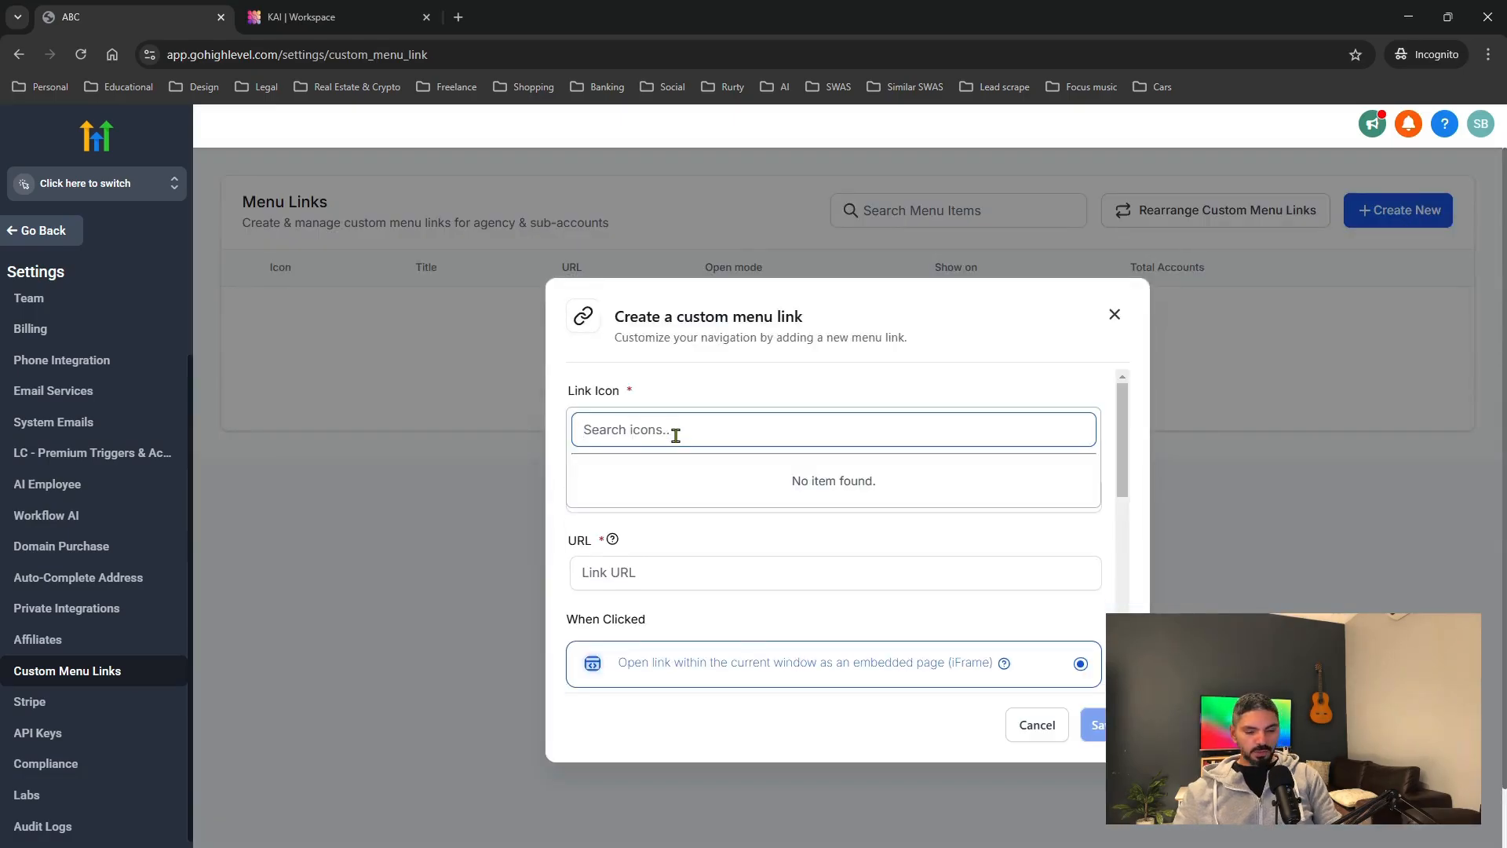
text(ro)
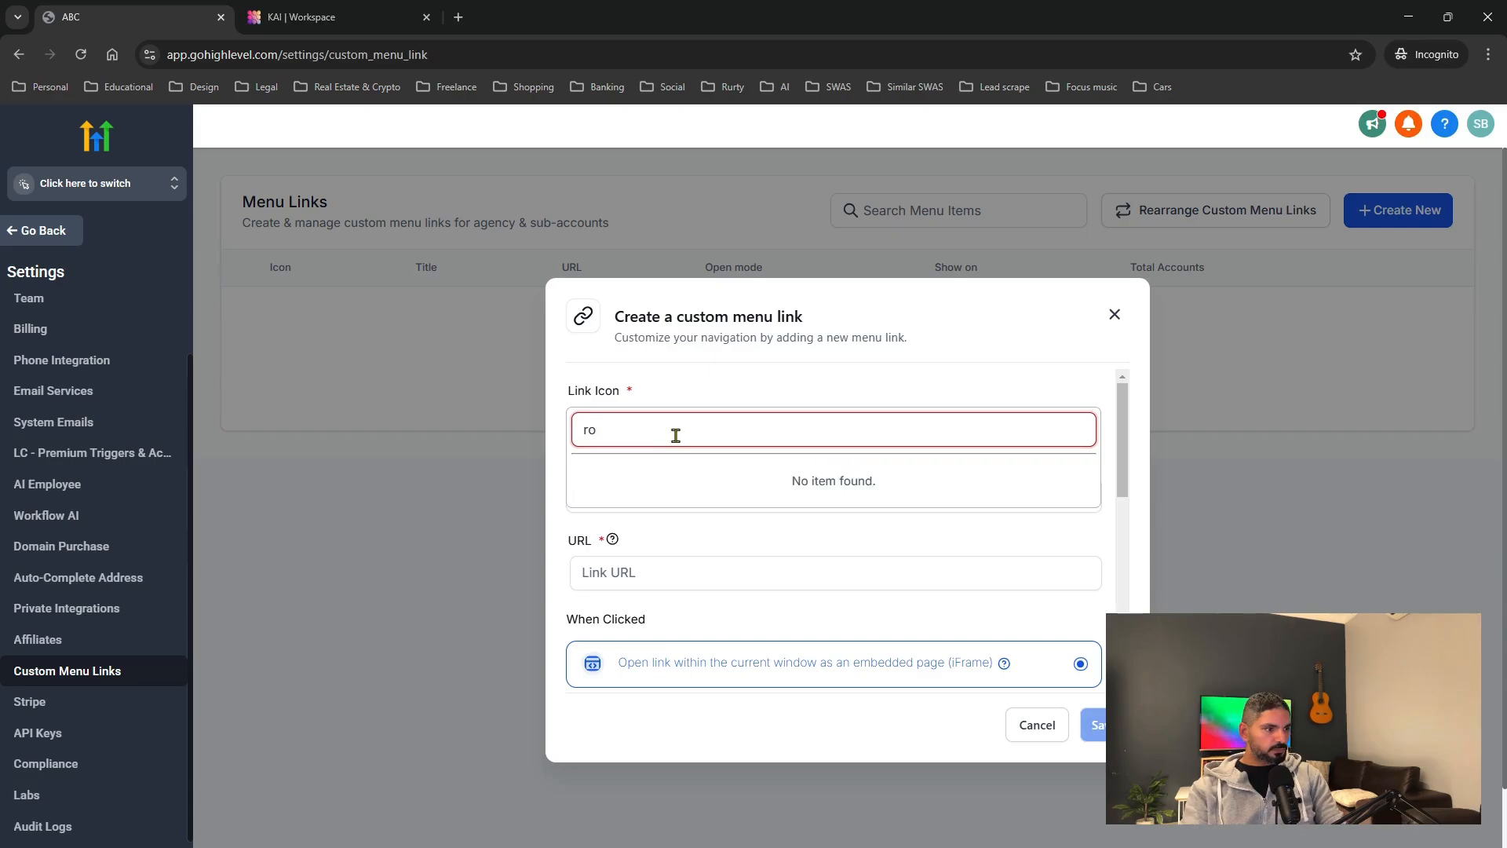
text(bot)
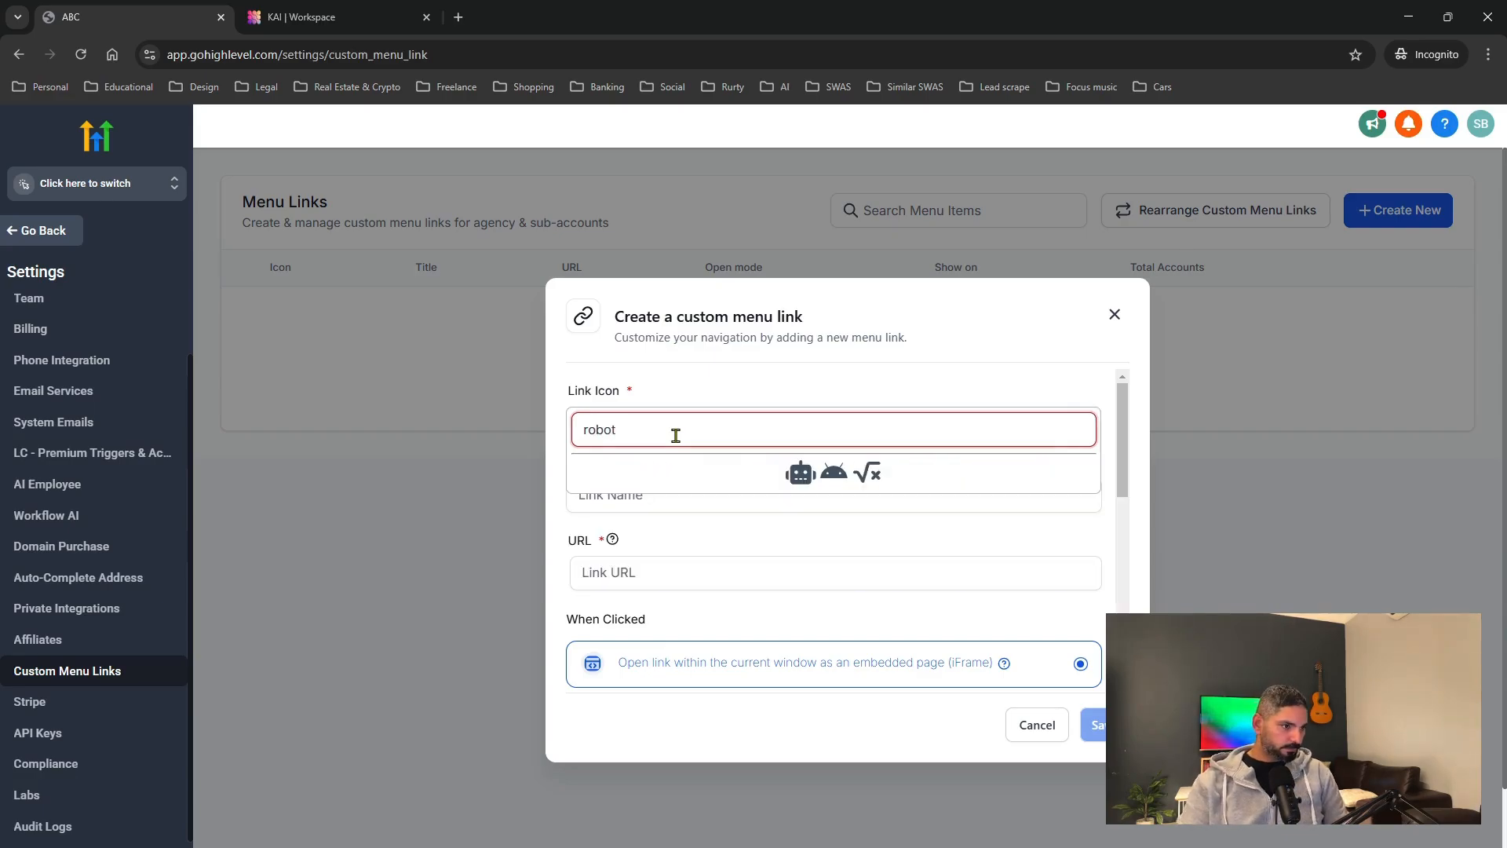
click(802, 473)
Title the new menu link 'AI Agents'.
click(733, 504)
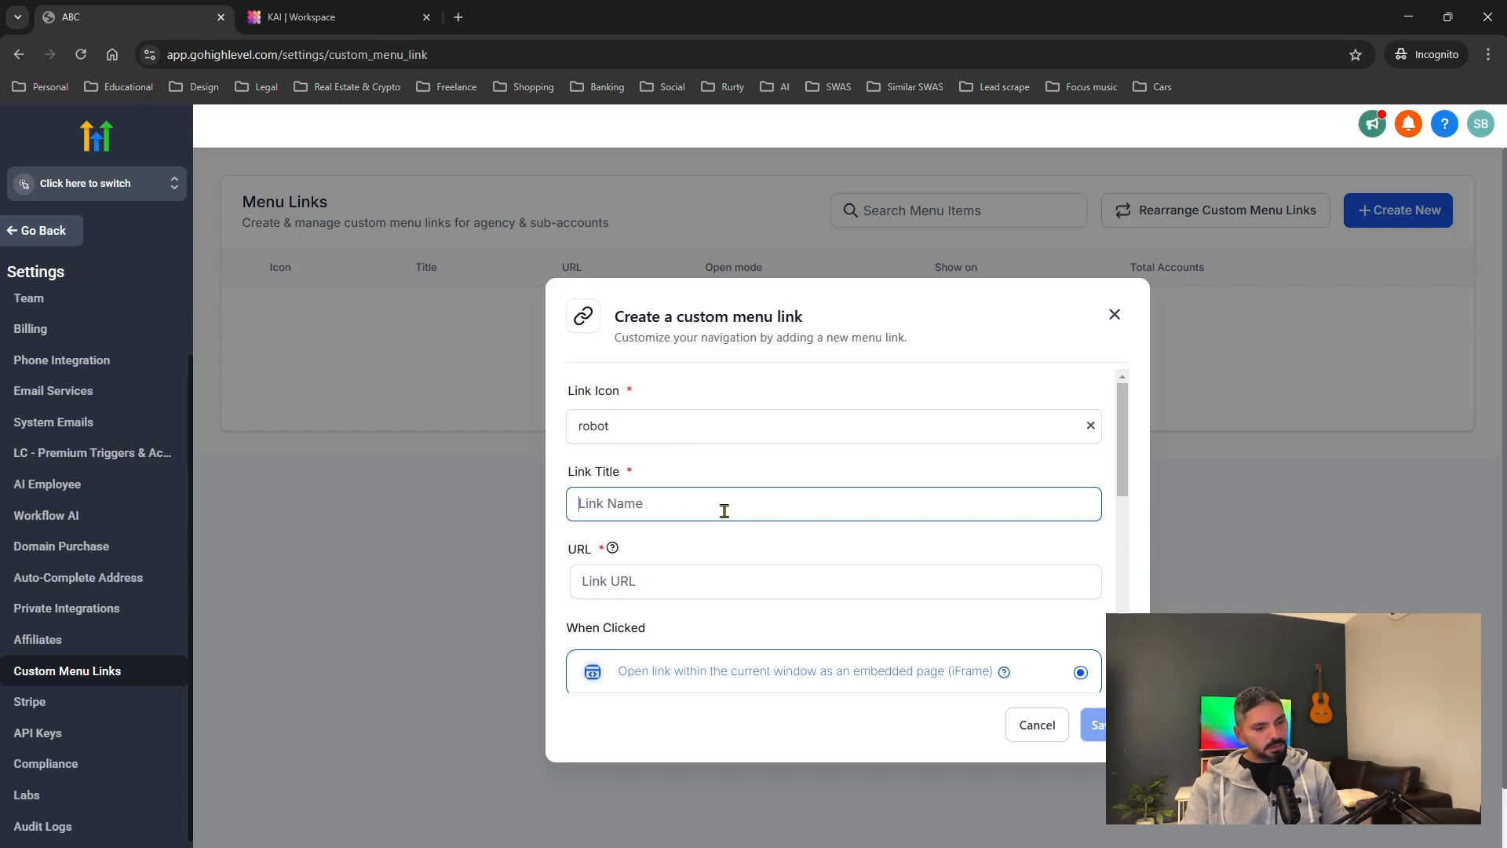
text(AI Agen)
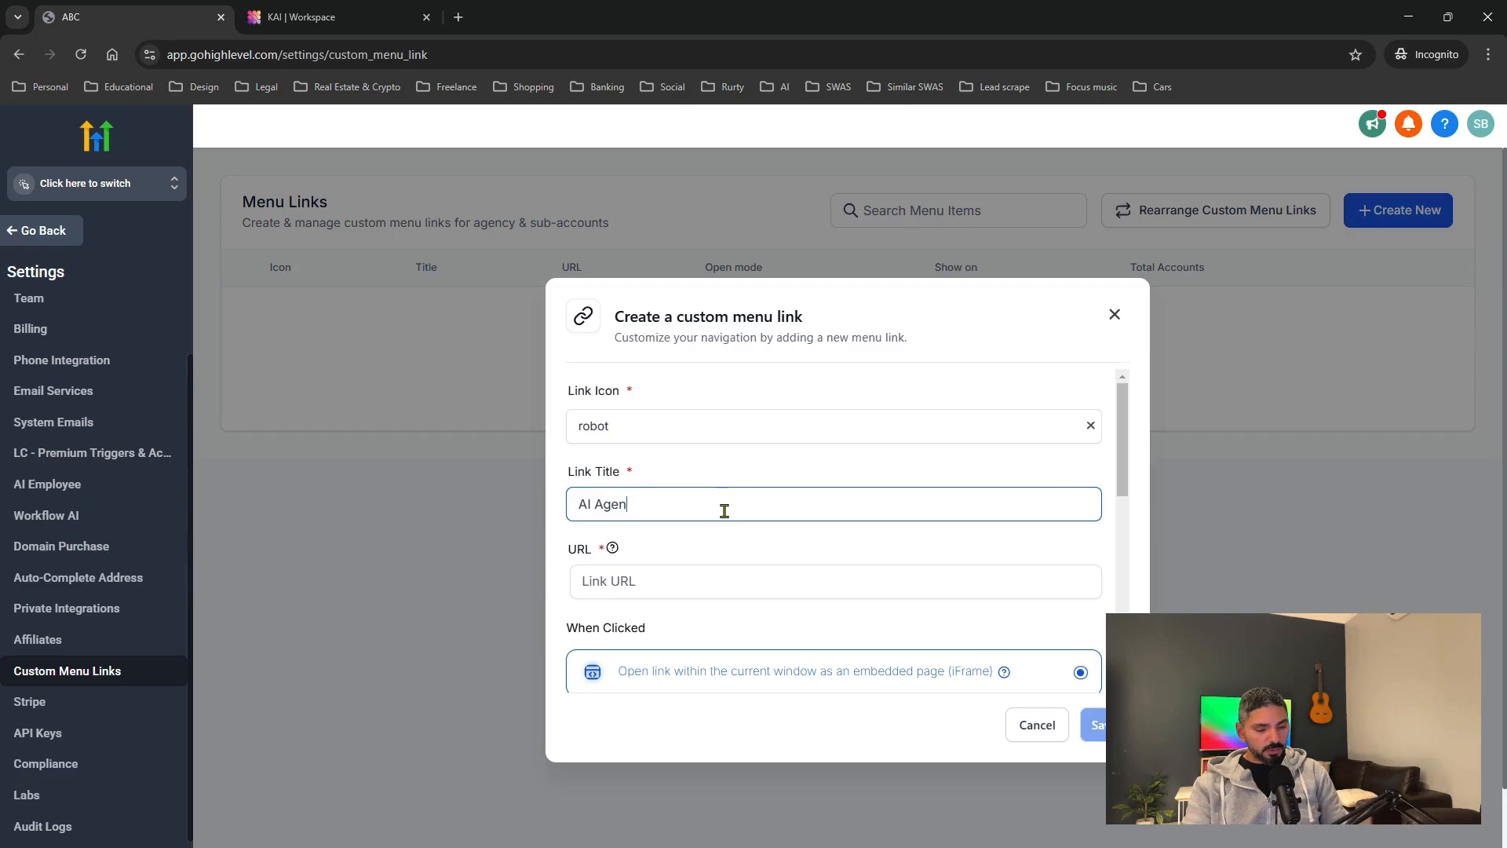
key(BackSpace)
key(BackSpace)
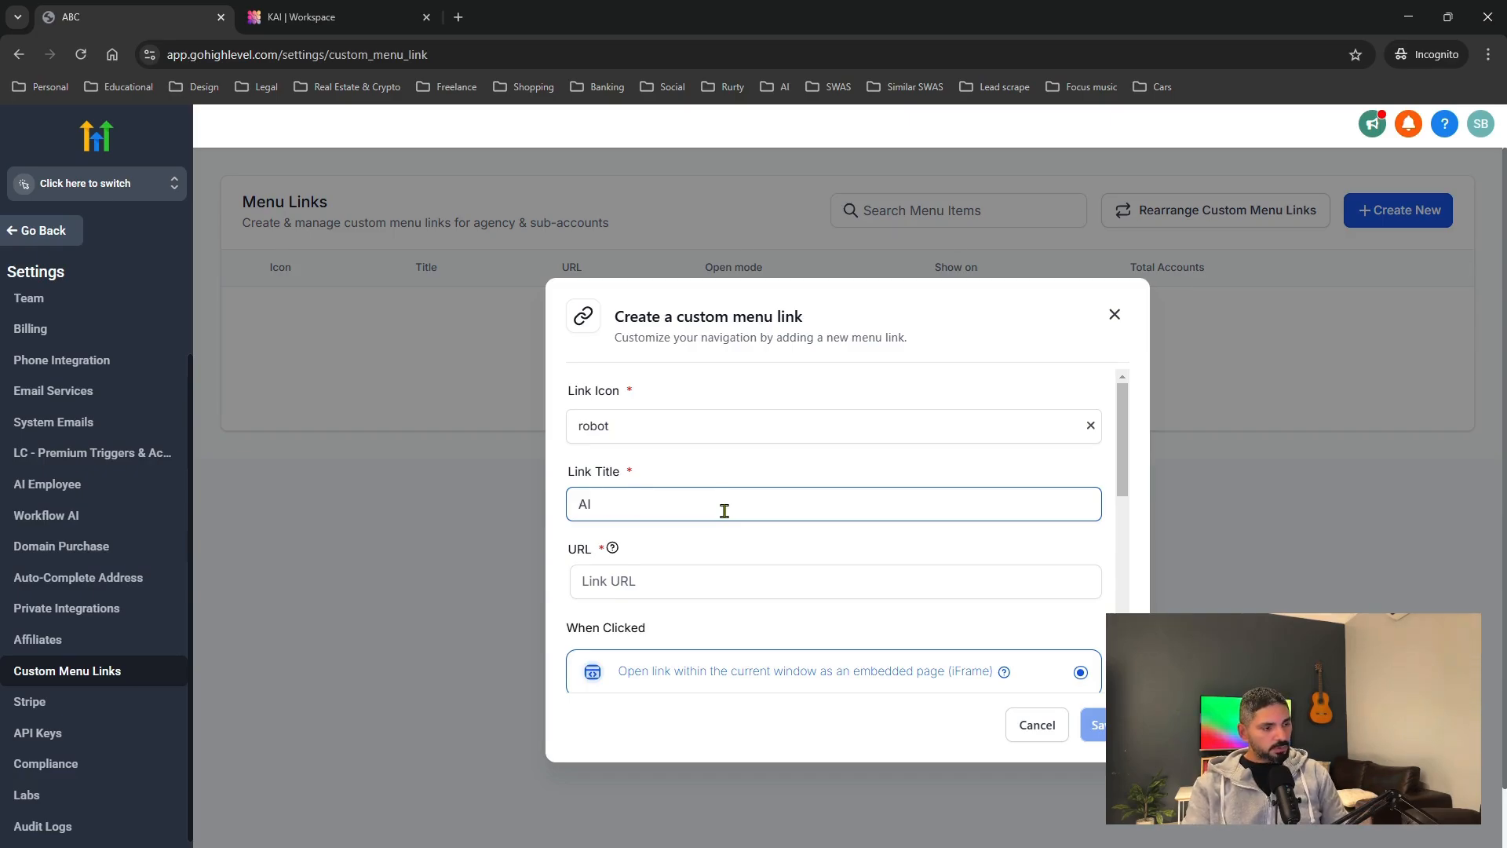
text(Assi)
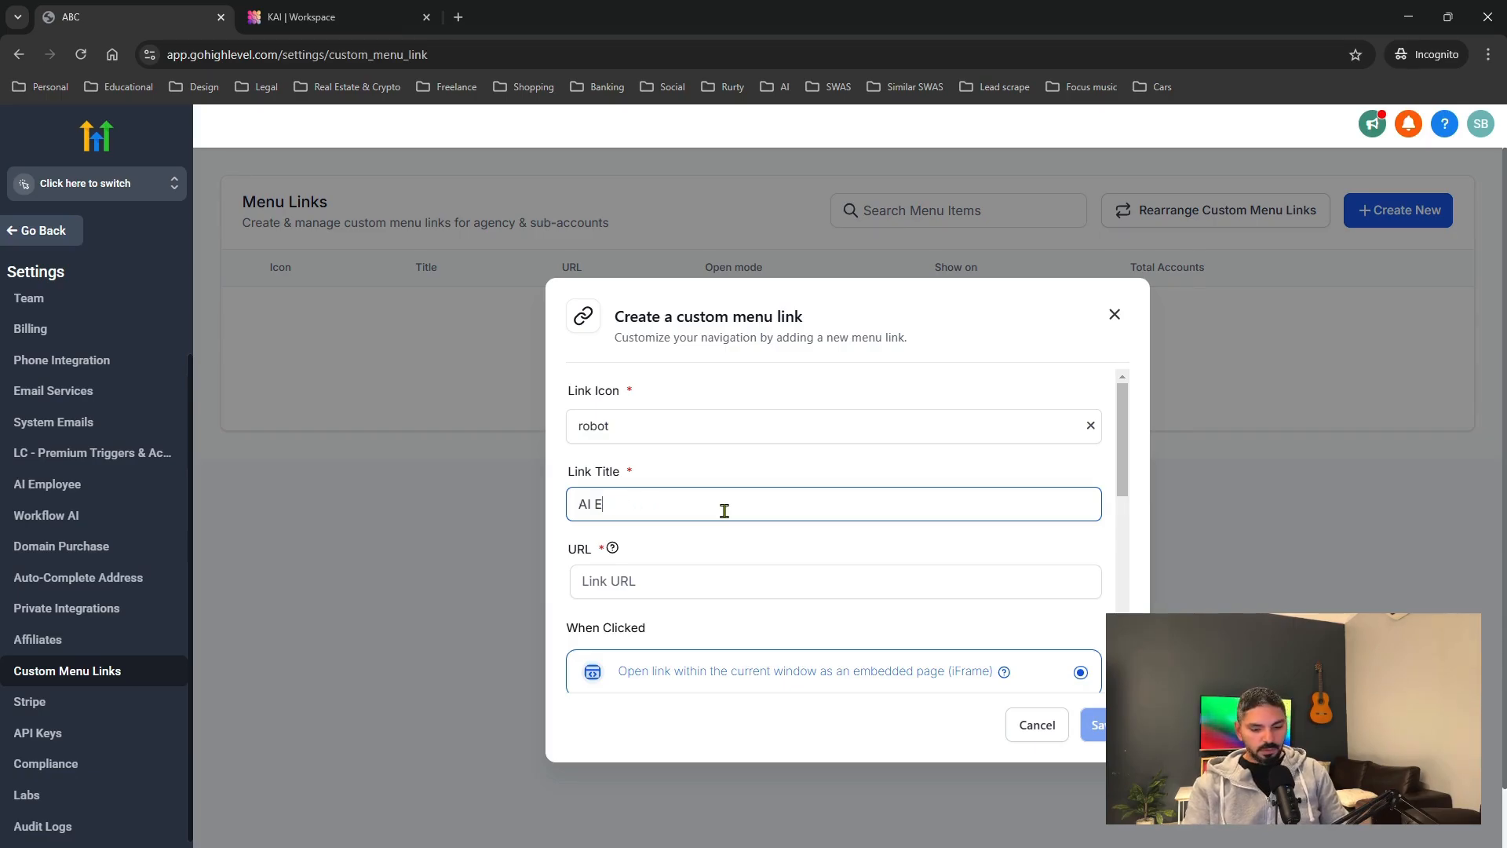
text(Employee)
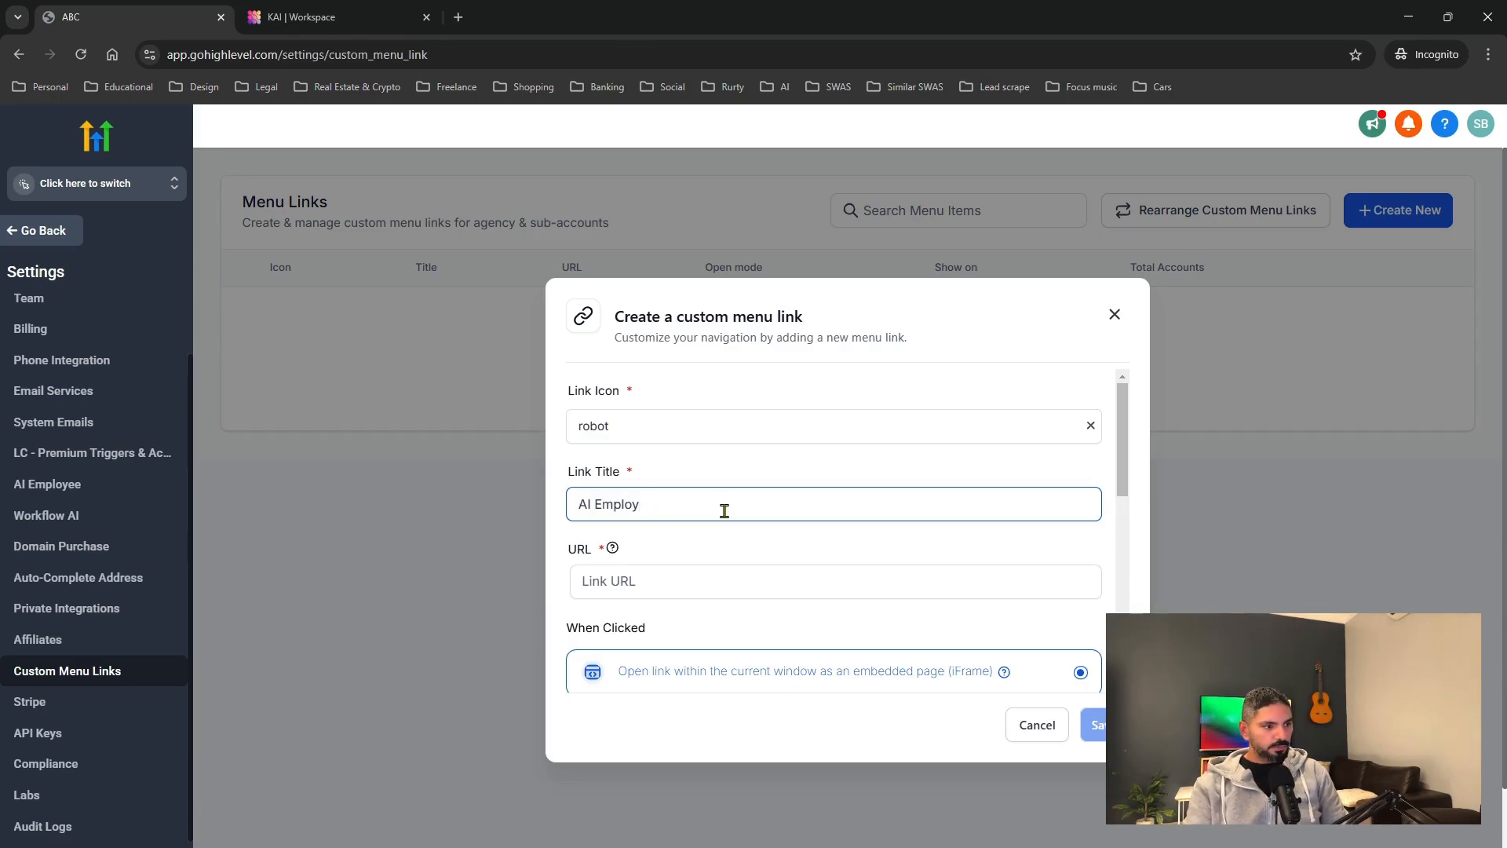
key(BackSpace)
key(BackSpace)
text(Agents)
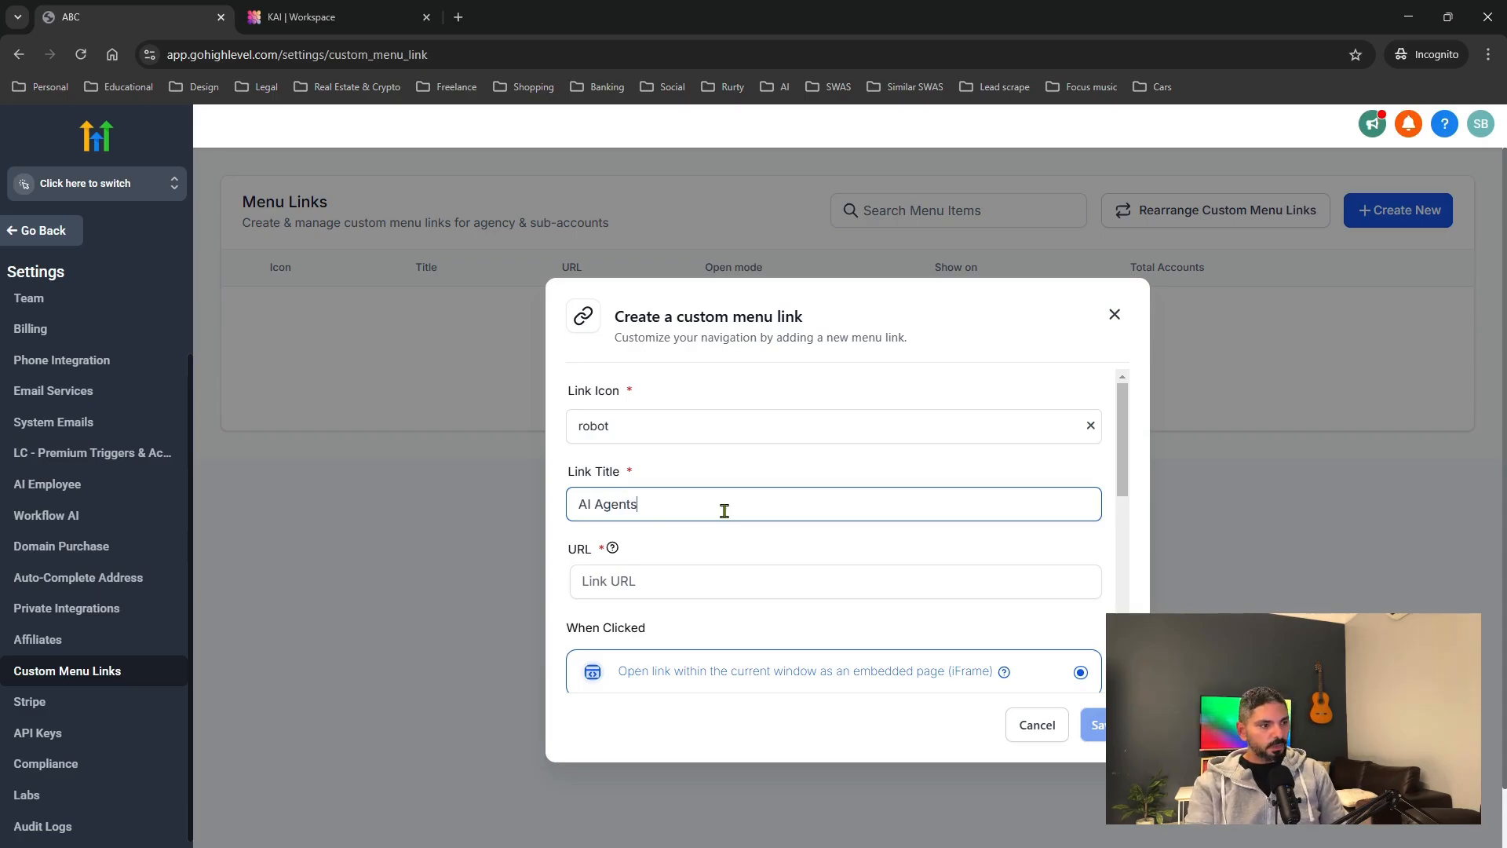
click(686, 590)
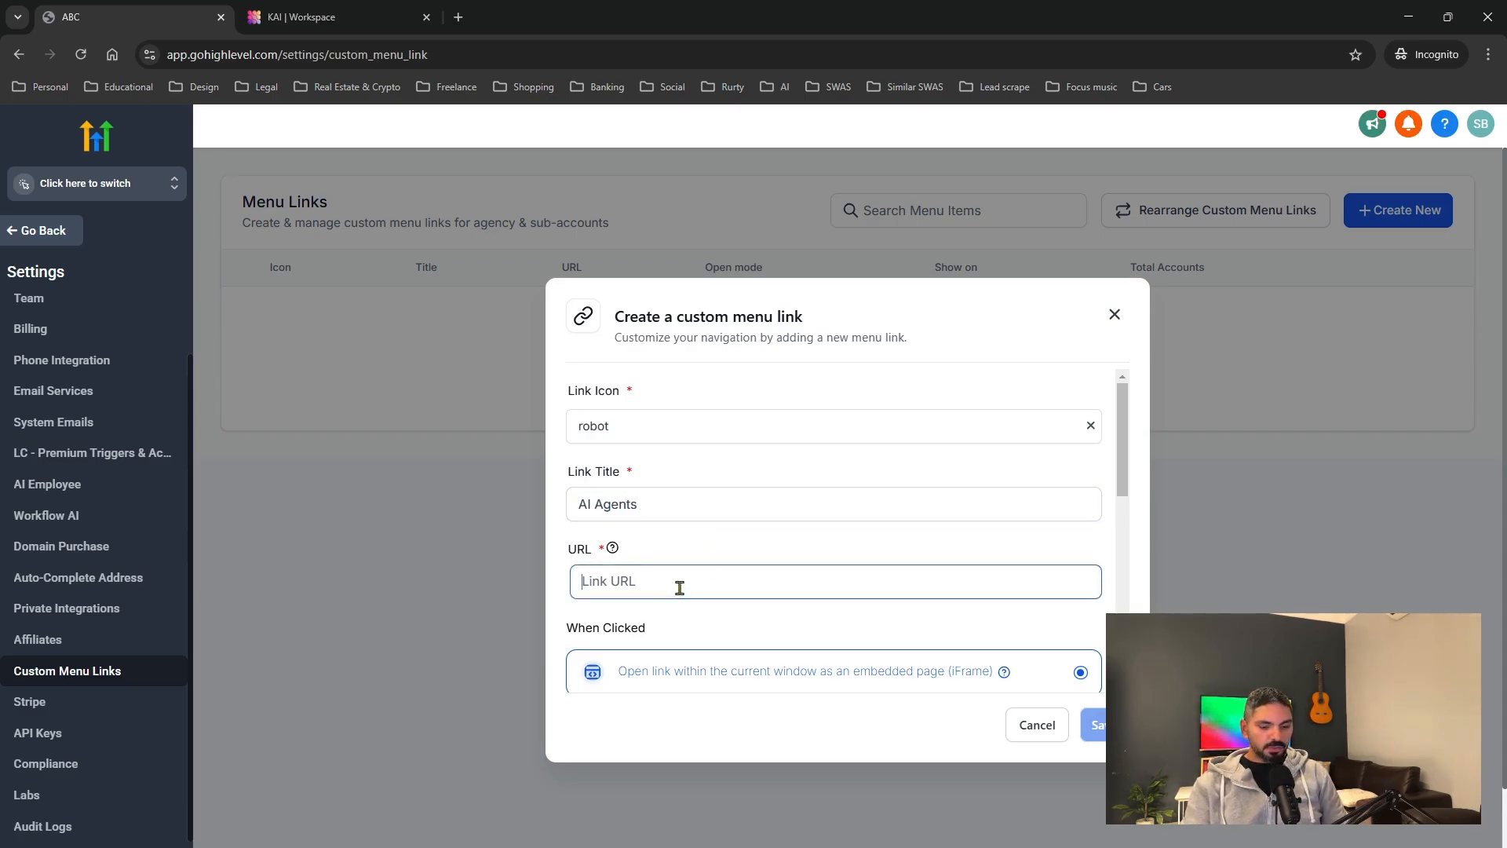
Paste the copied Assistable.ai URL and keep the link off the agency sidebar.
key(ctrl+v)
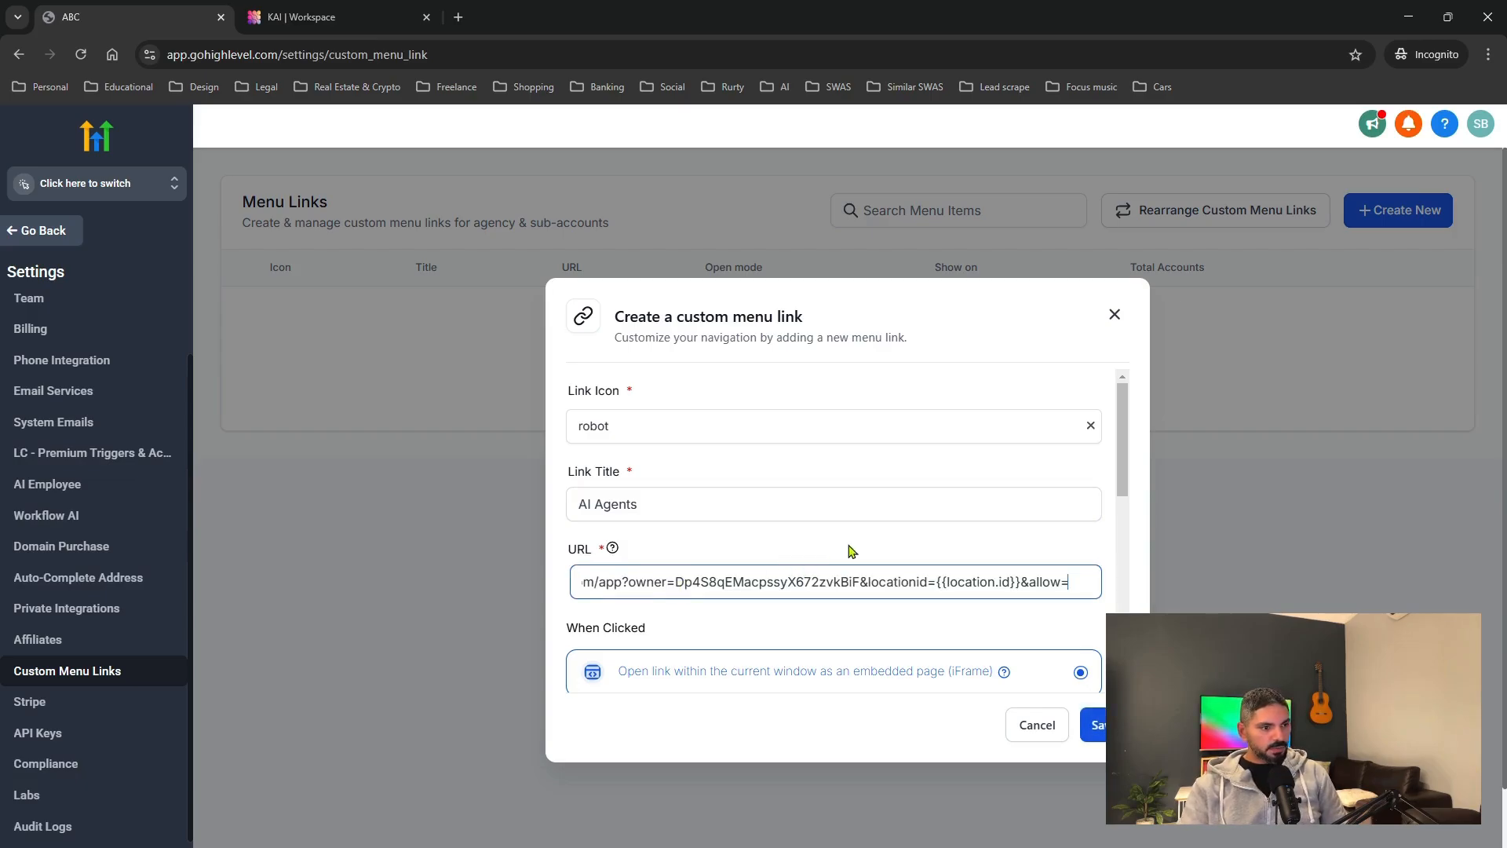
scroll(852, 551, down, 1)
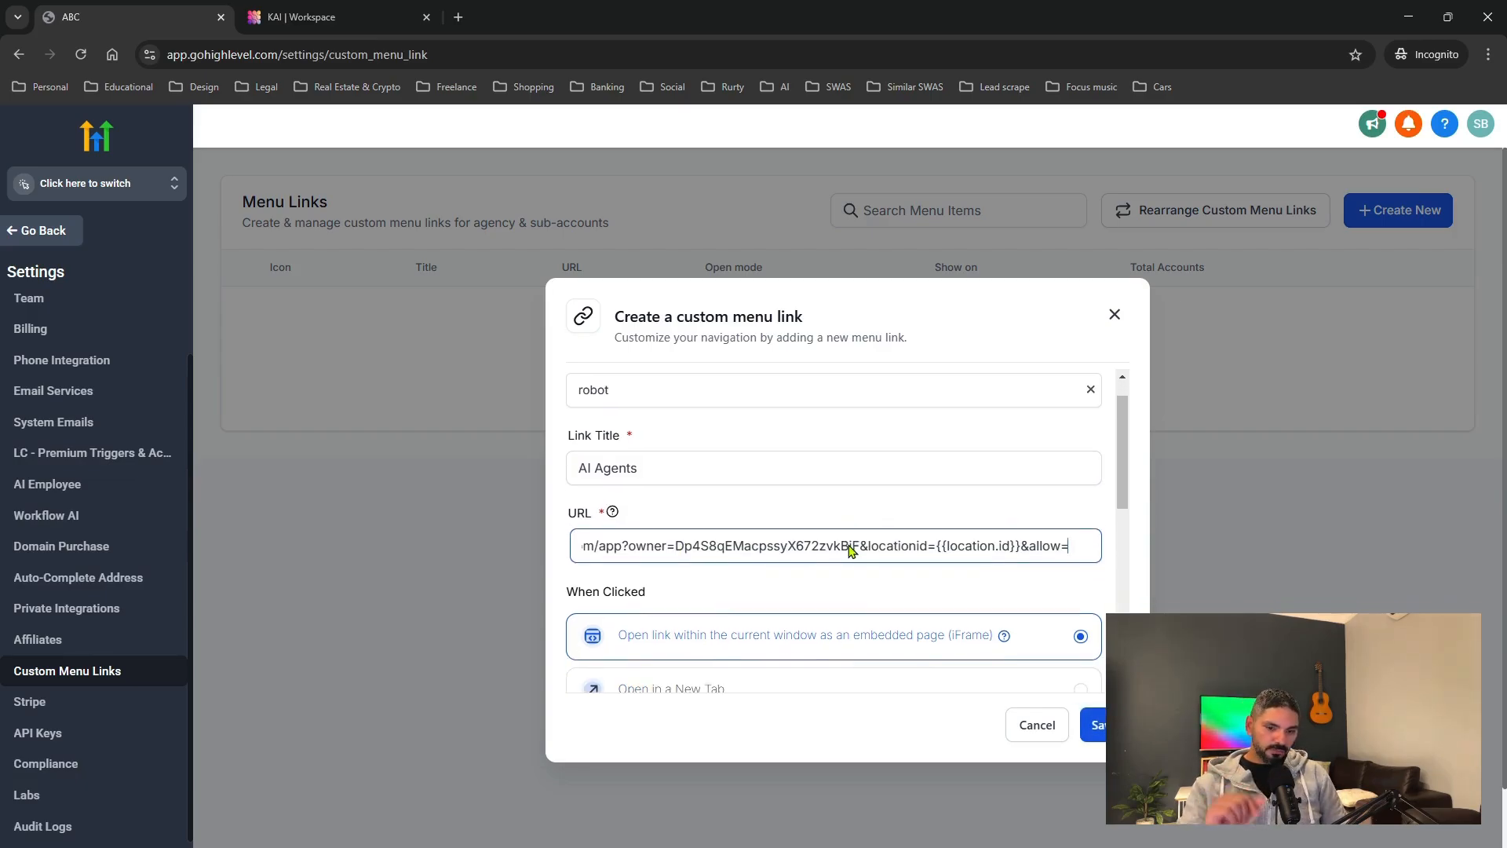
scroll(851, 549, down, 4)
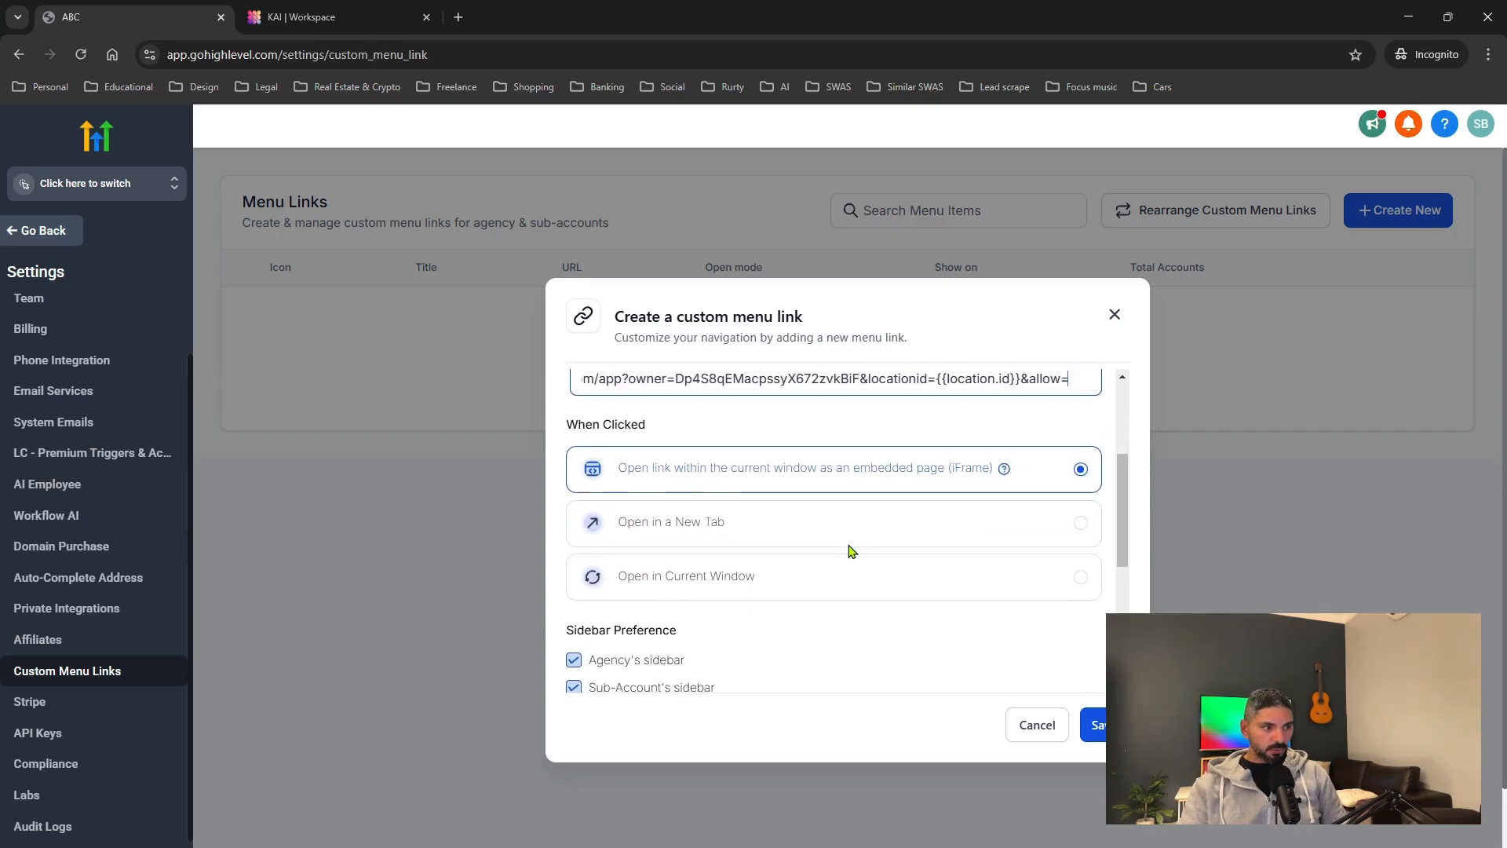
scroll(831, 616, down, 3)
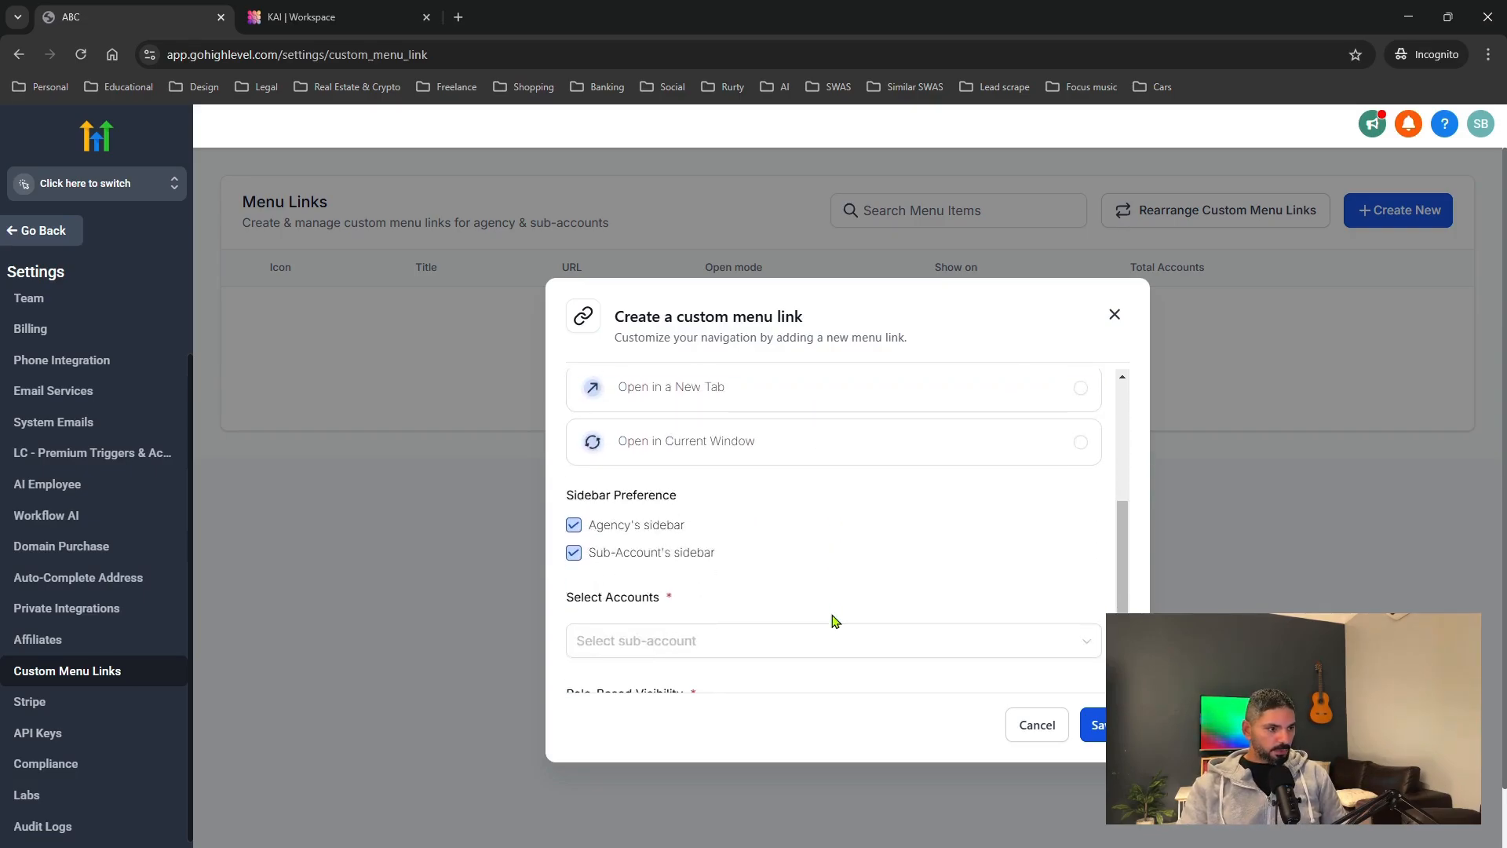
click(573, 525)
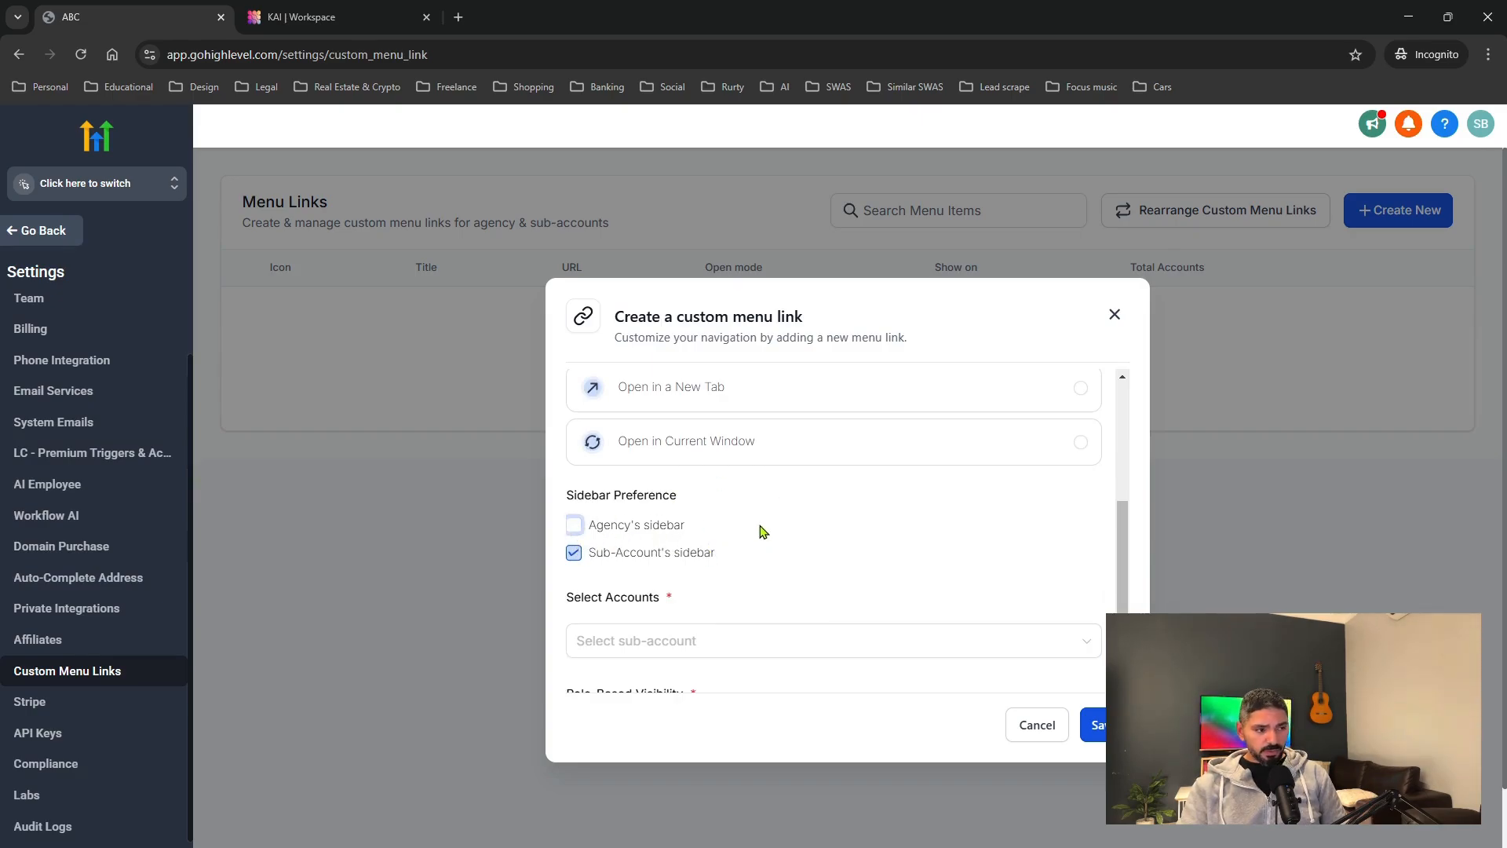
scroll(777, 593, down, 2)
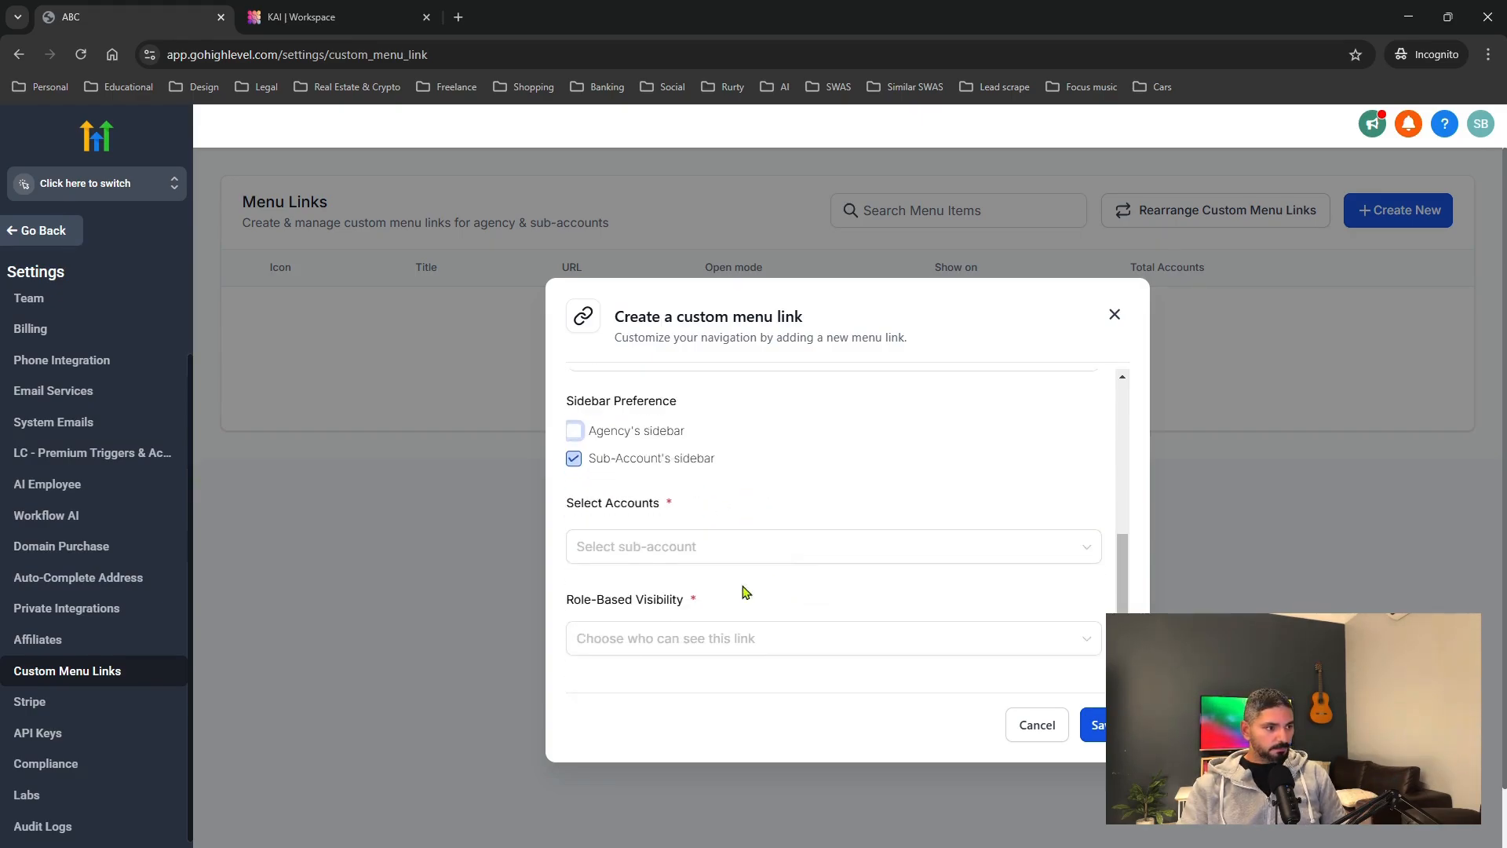
Show the link to all sub-accounts and roles, allow microphone, and save it.
click(682, 547)
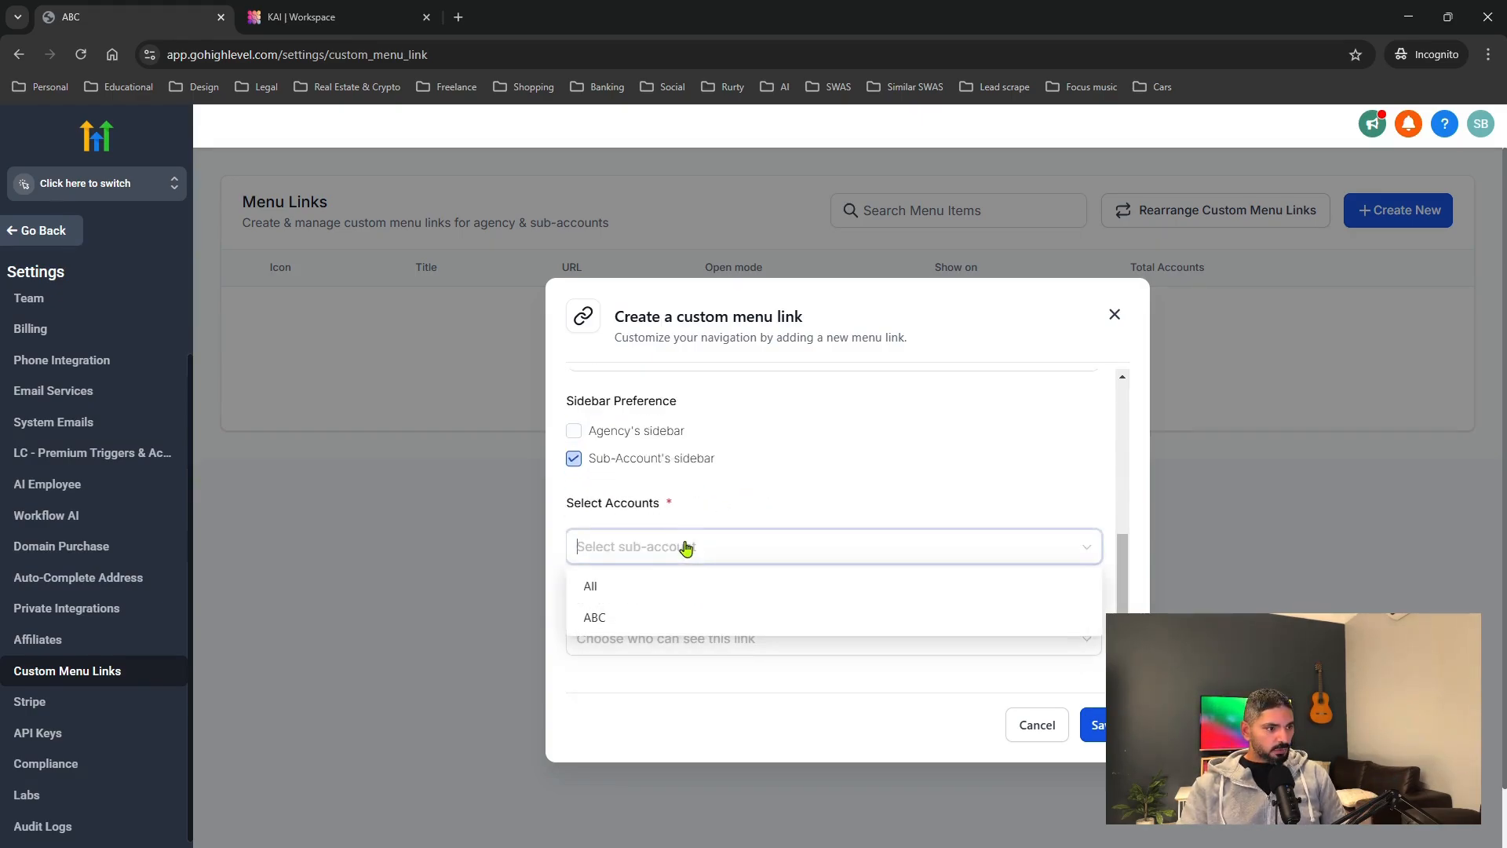
click(629, 598)
scroll(800, 572, down, 2)
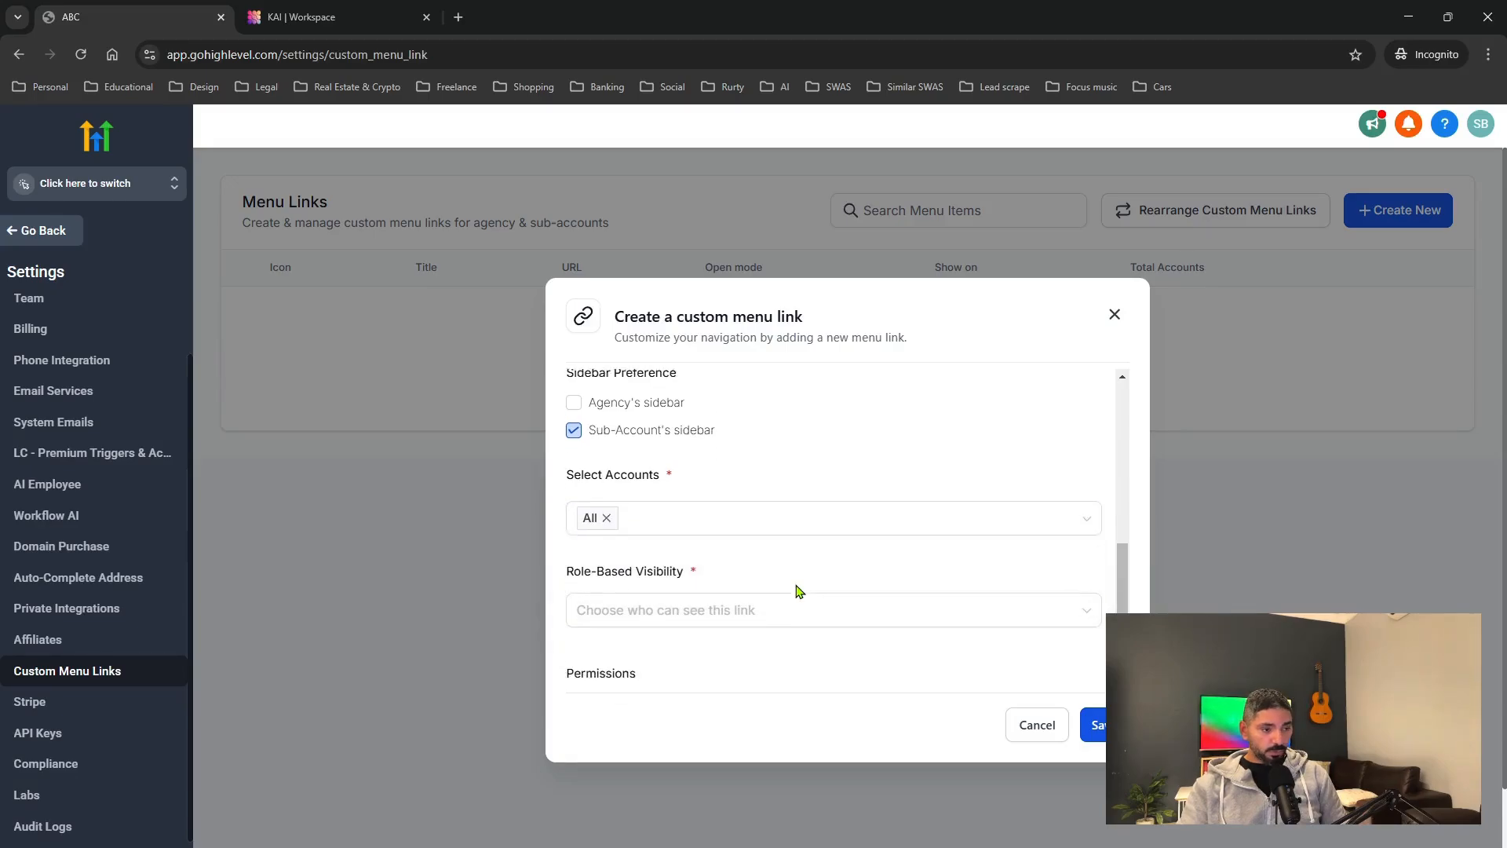
click(750, 569)
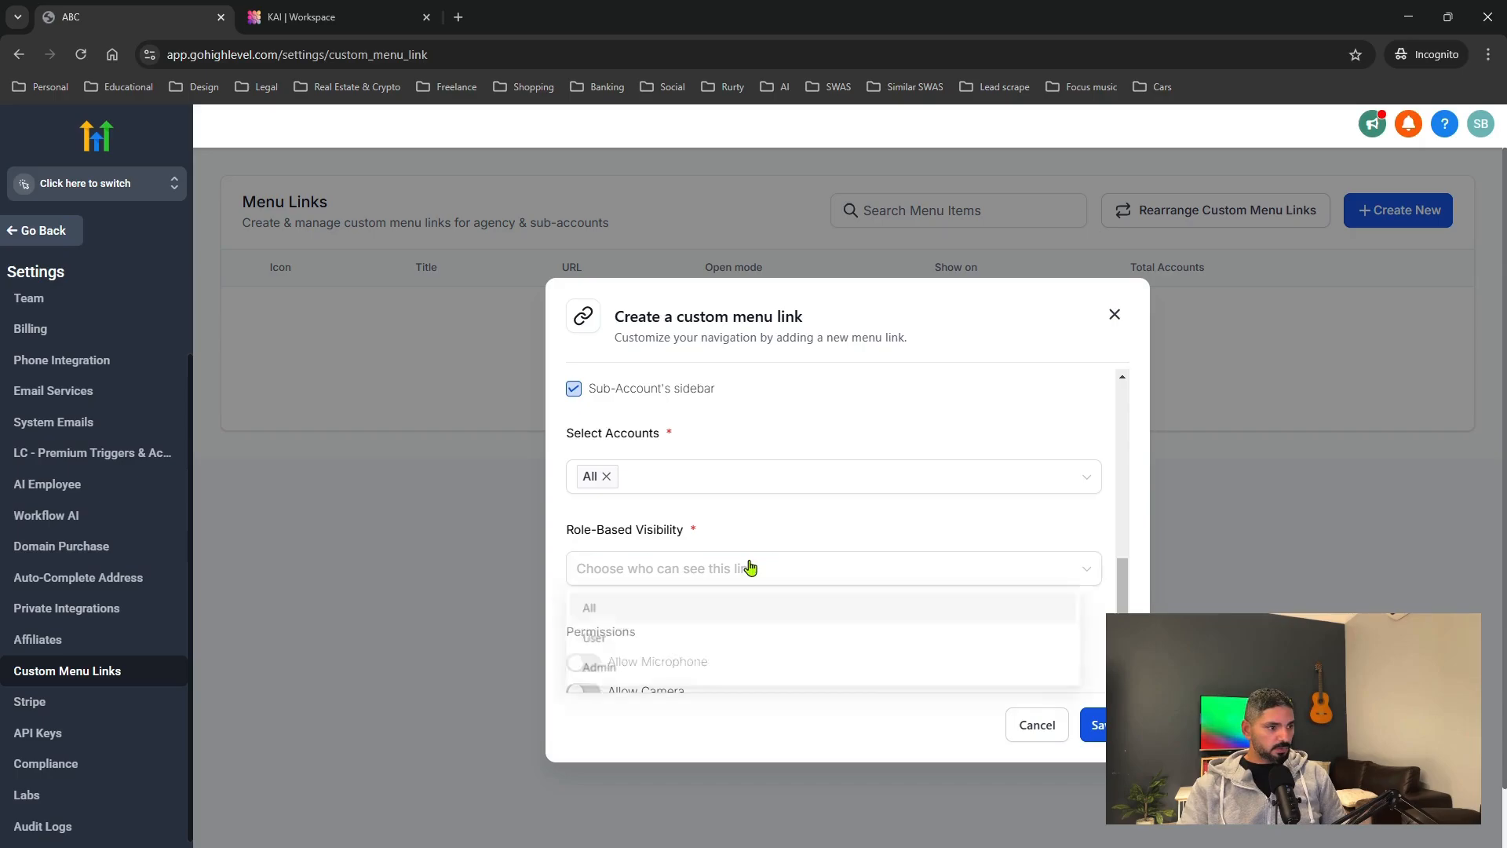
click(603, 612)
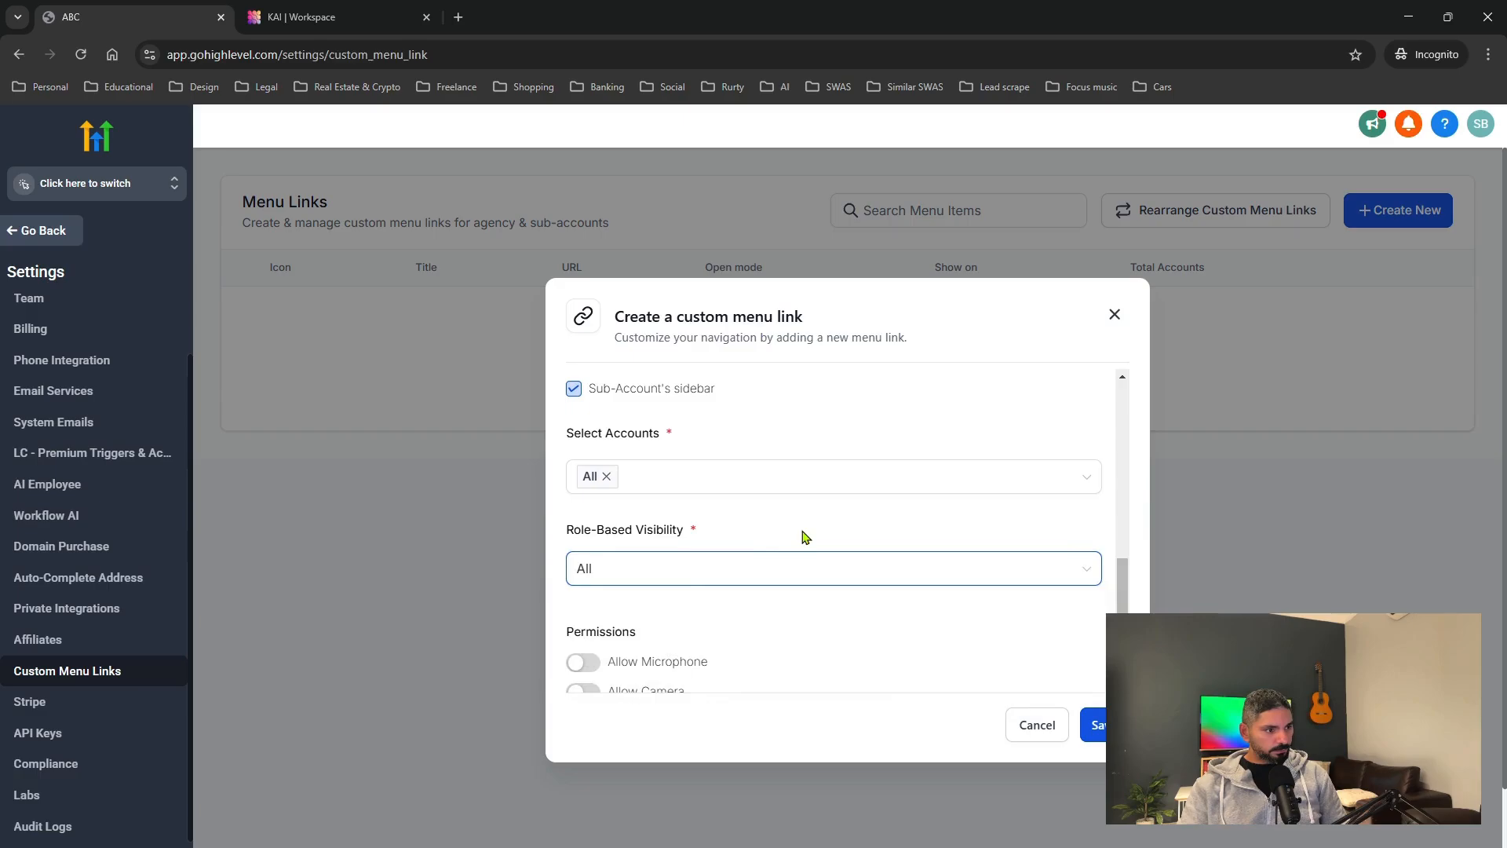
scroll(801, 534, down, 1)
click(585, 649)
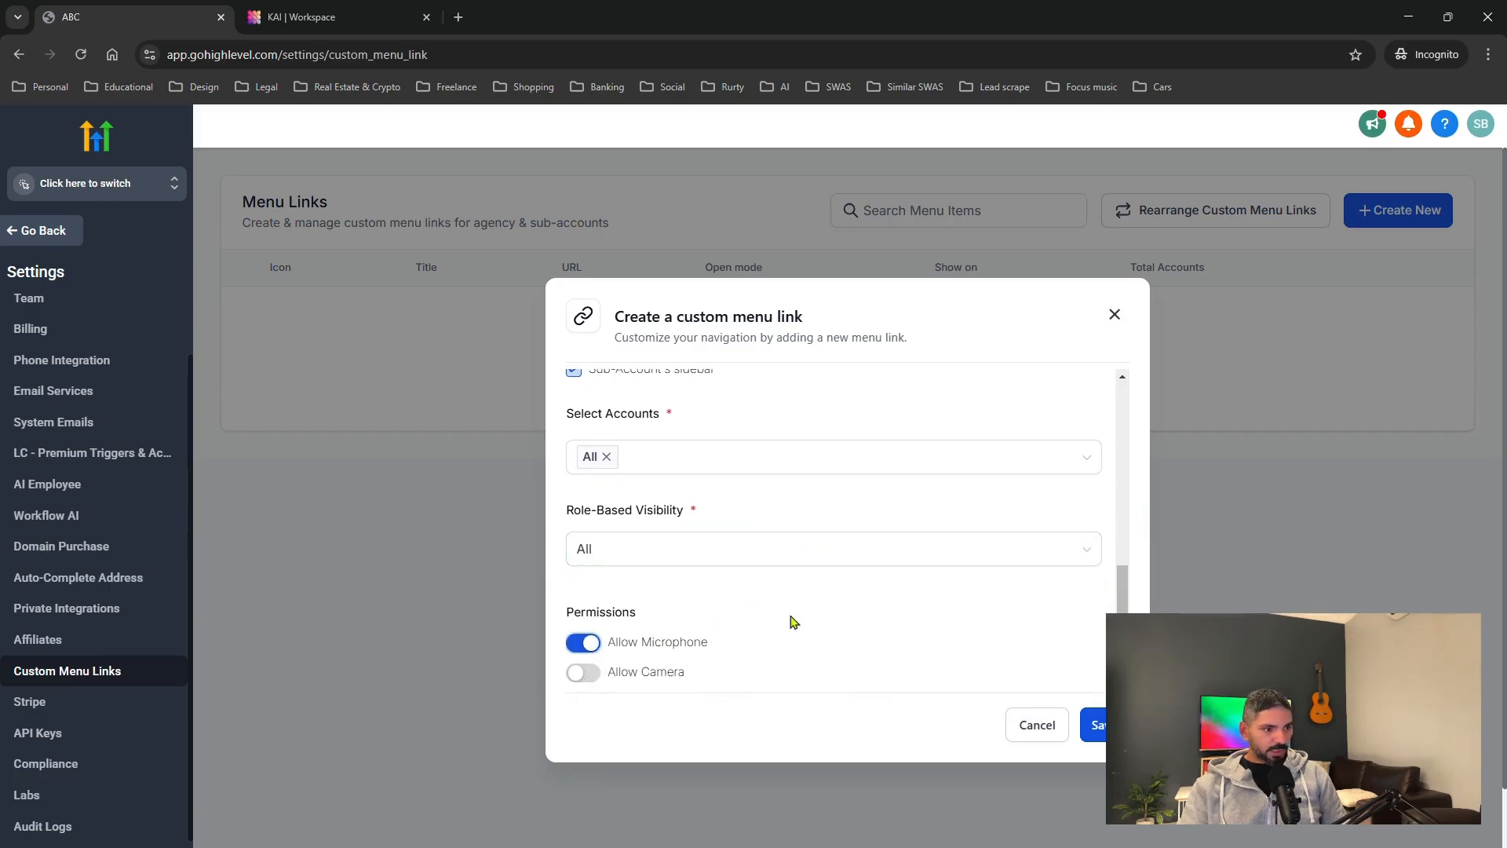
click(1089, 723)
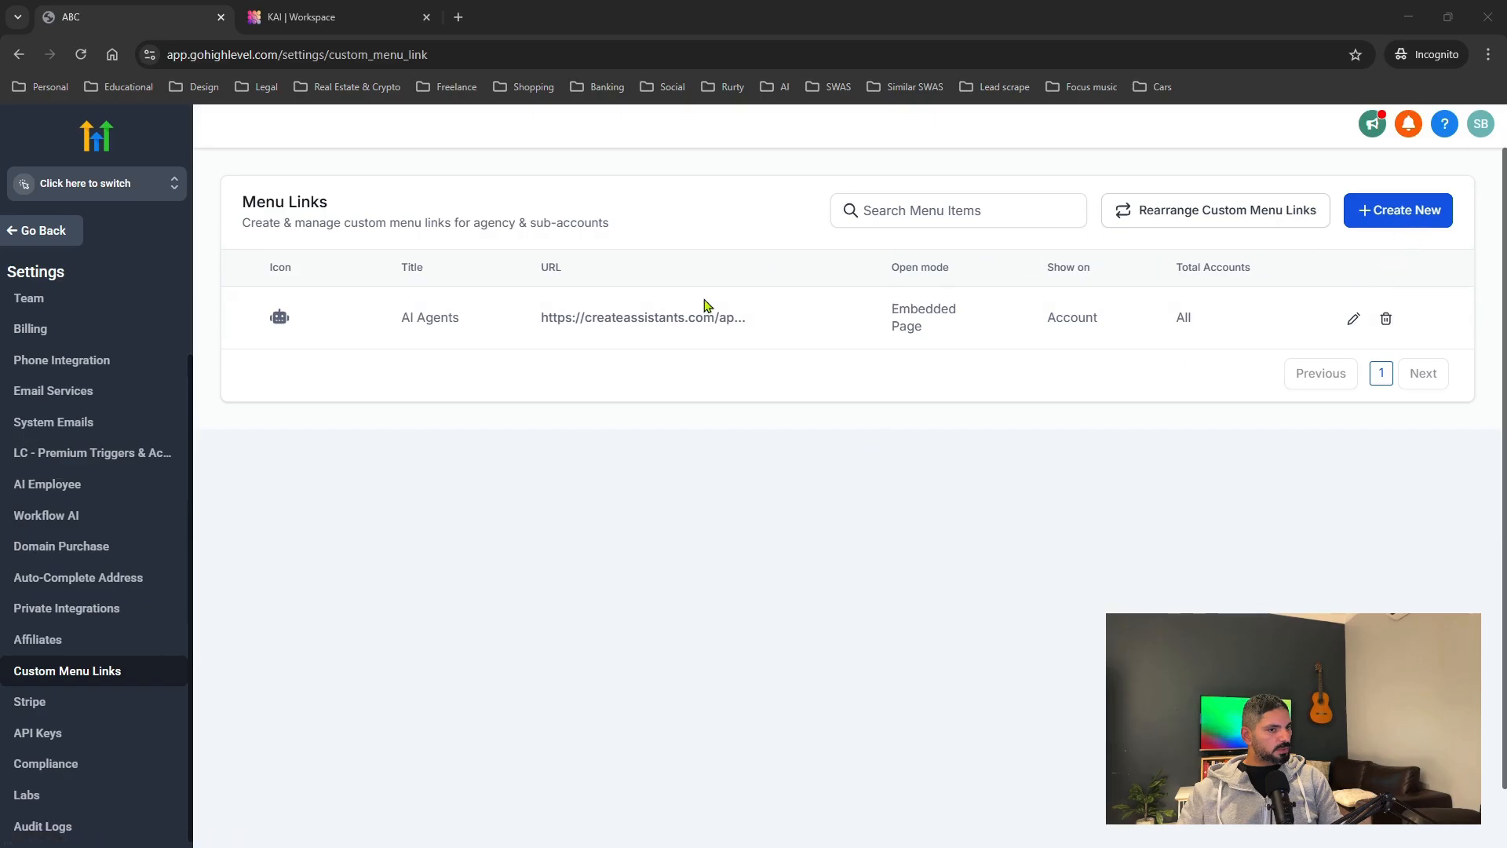
click(156, 199)
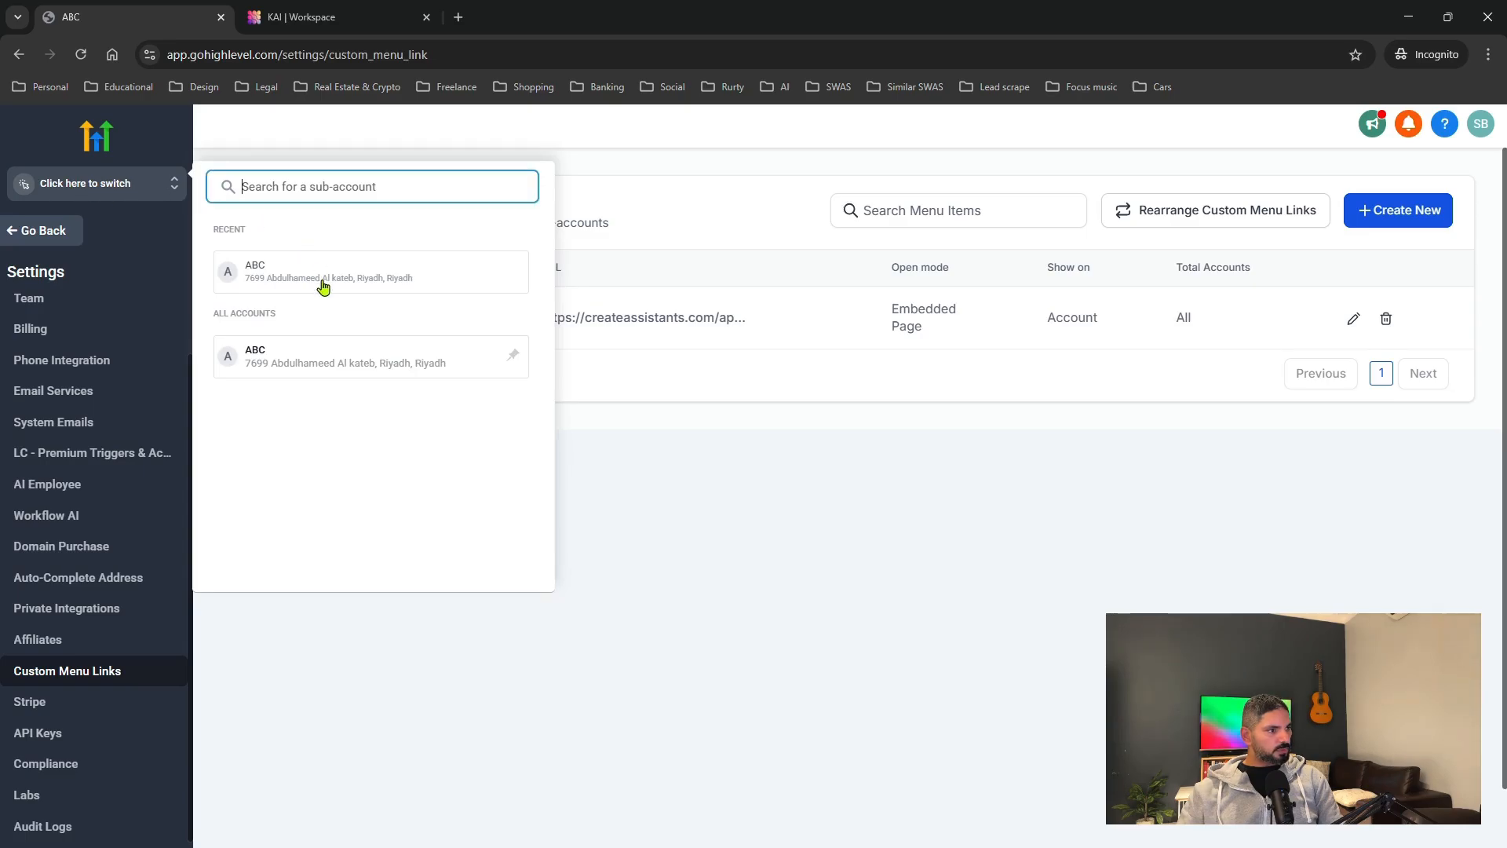
Switch into the ABC sub-account and open its AI Agents sidebar link.
click(326, 283)
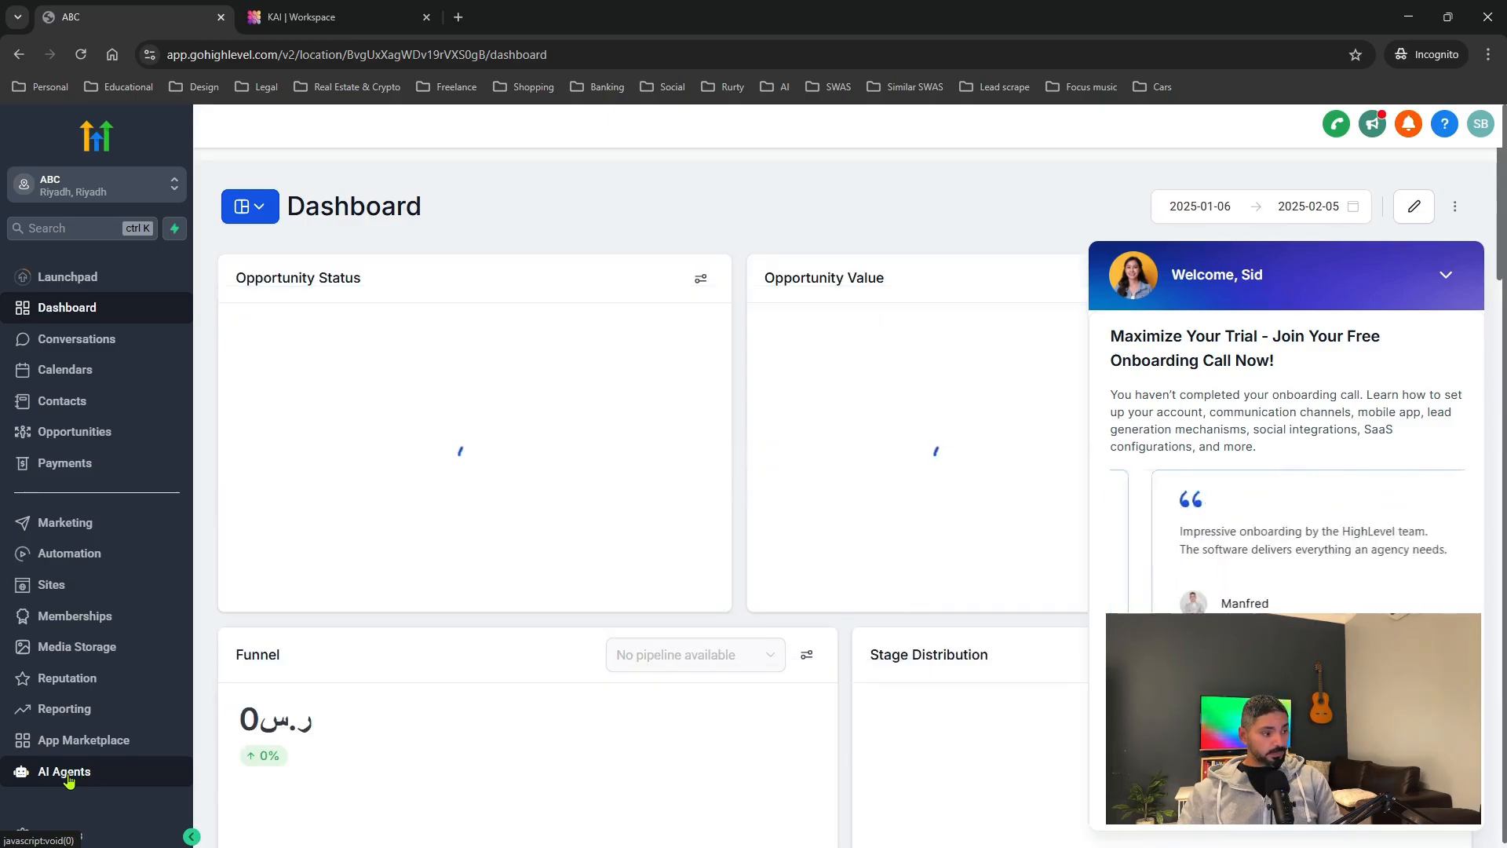
click(68, 780)
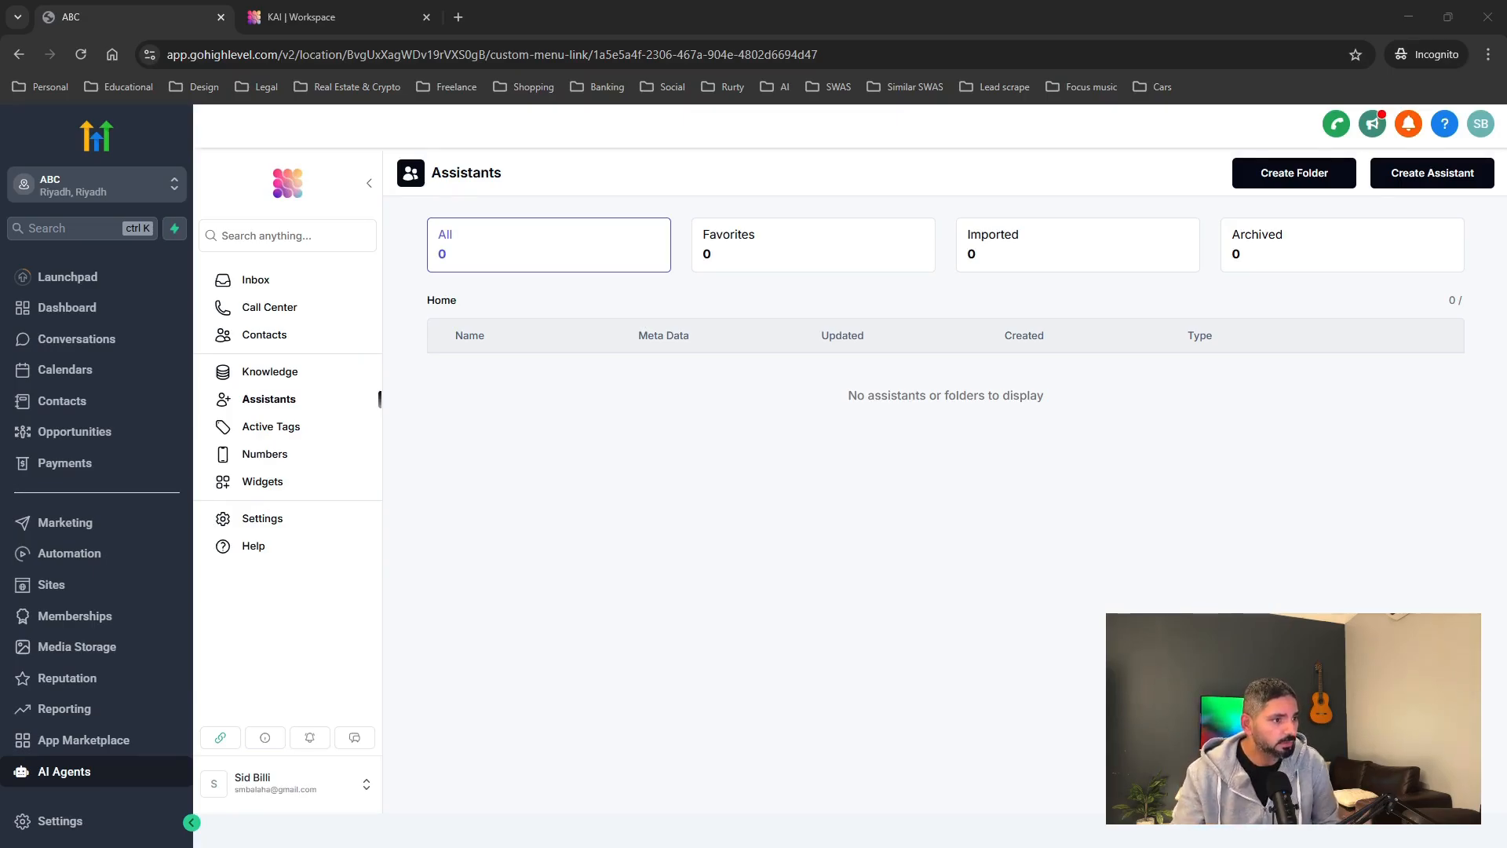
Open the Assistants section of the embedded Assistable.ai app.
click(274, 403)
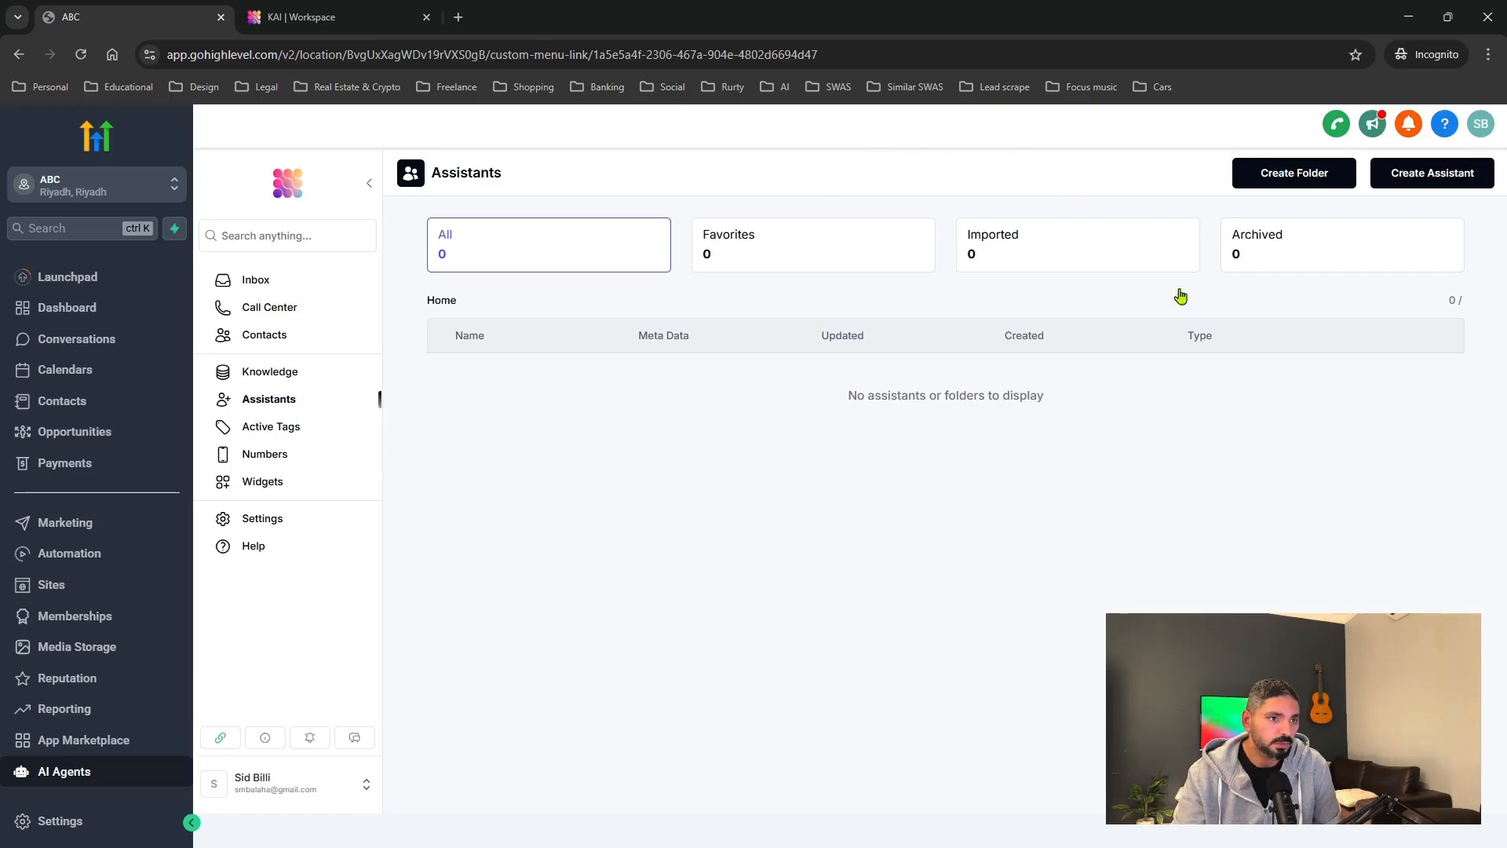
Start generating a new assistant named 'Tom AI Agent'.
click(1419, 187)
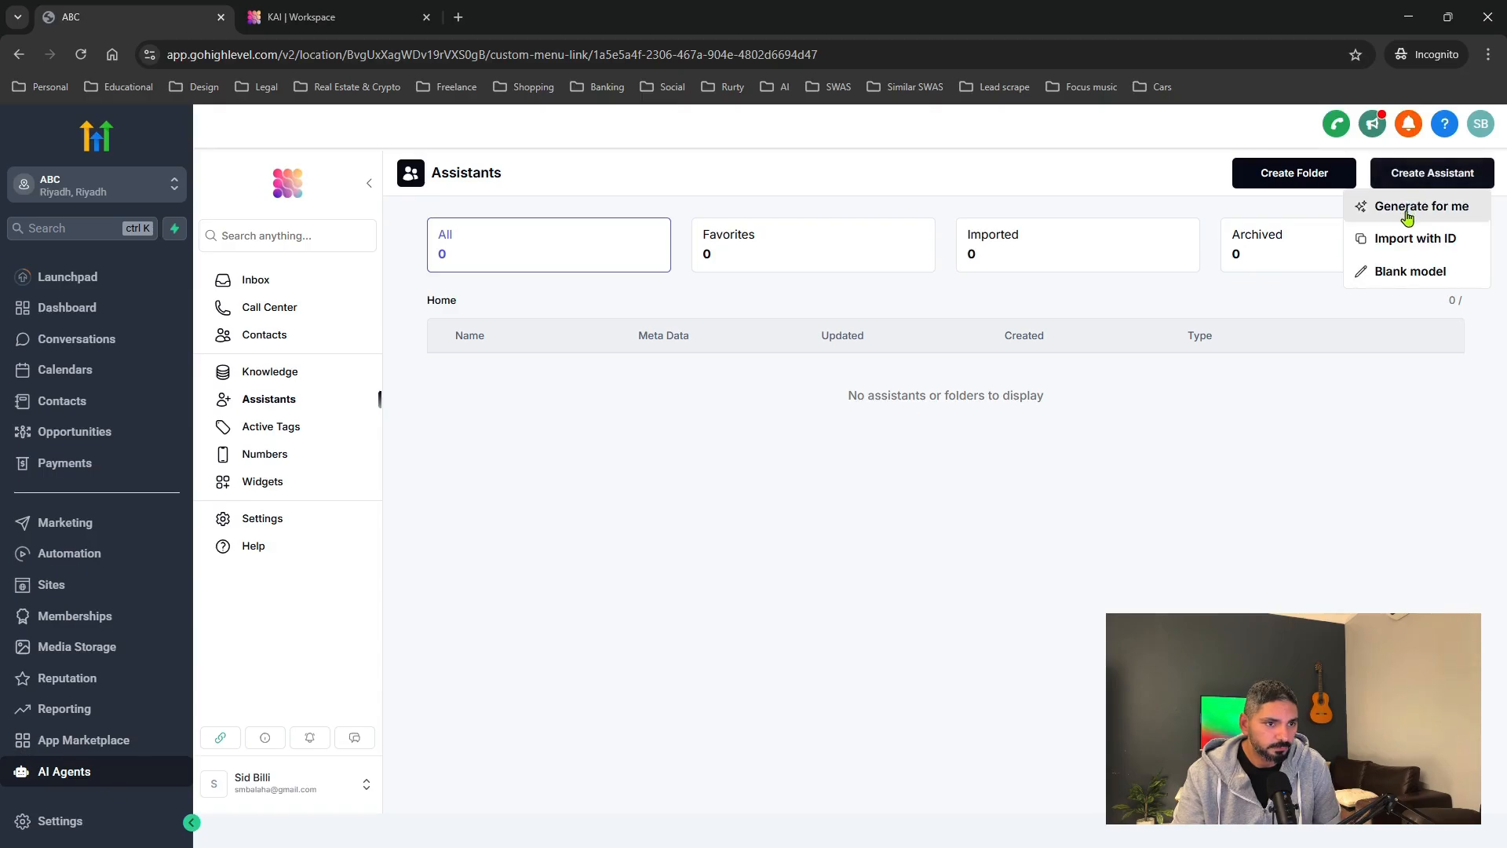
click(1406, 208)
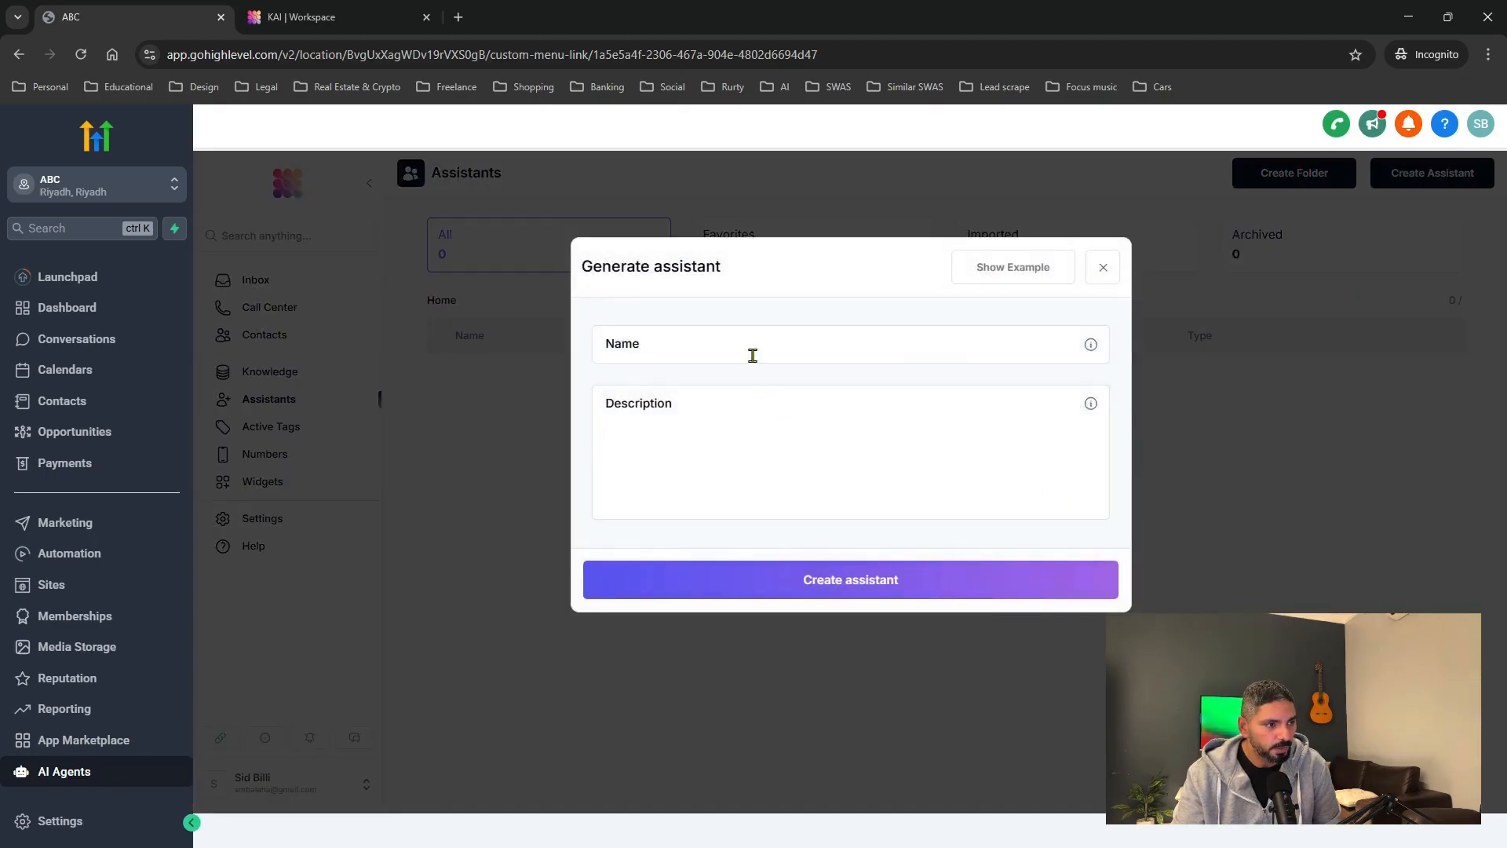
click(751, 354)
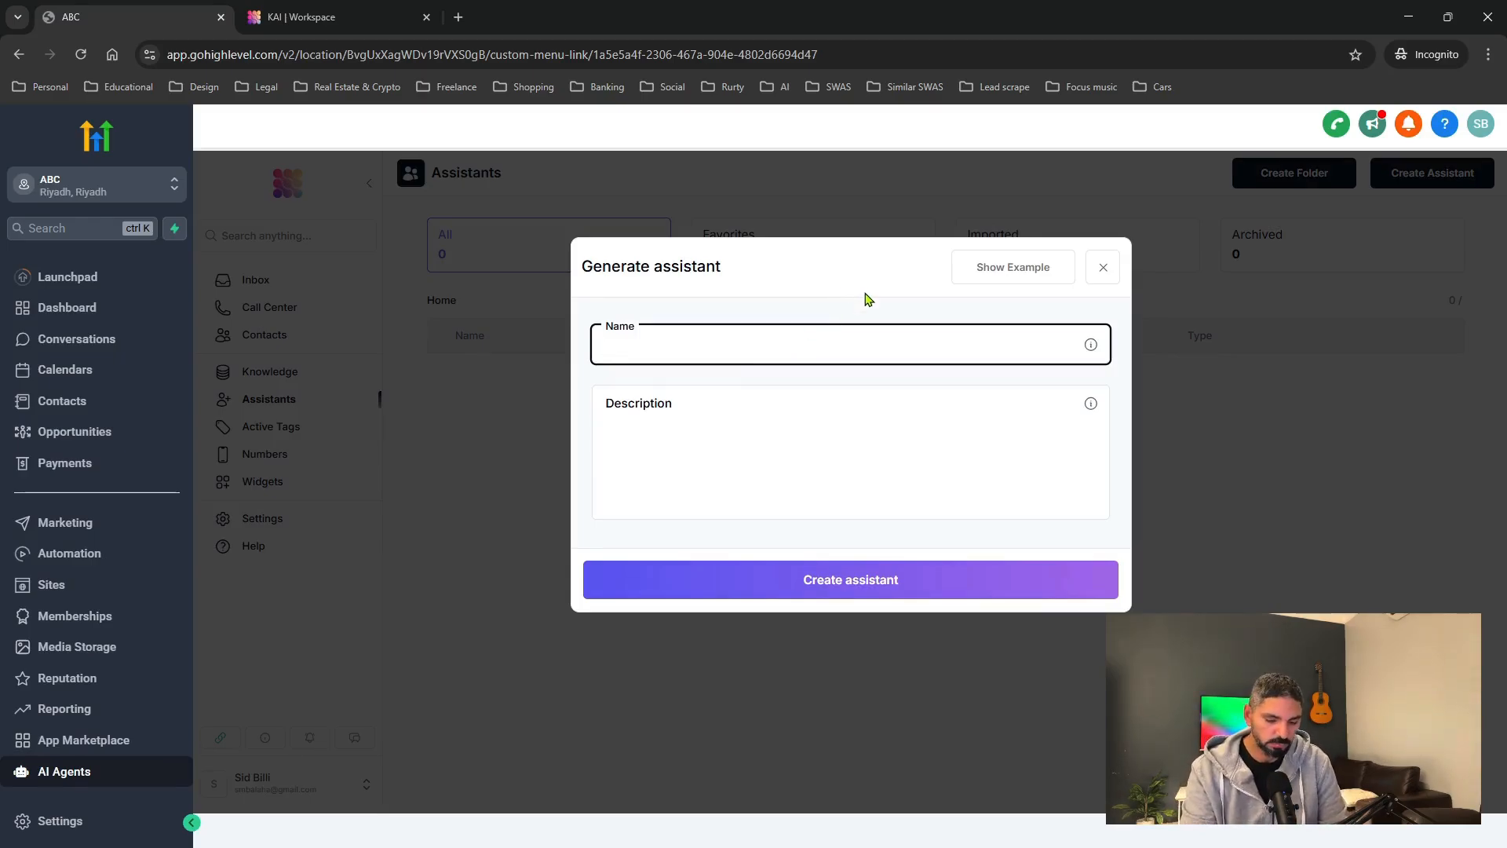
text(To)
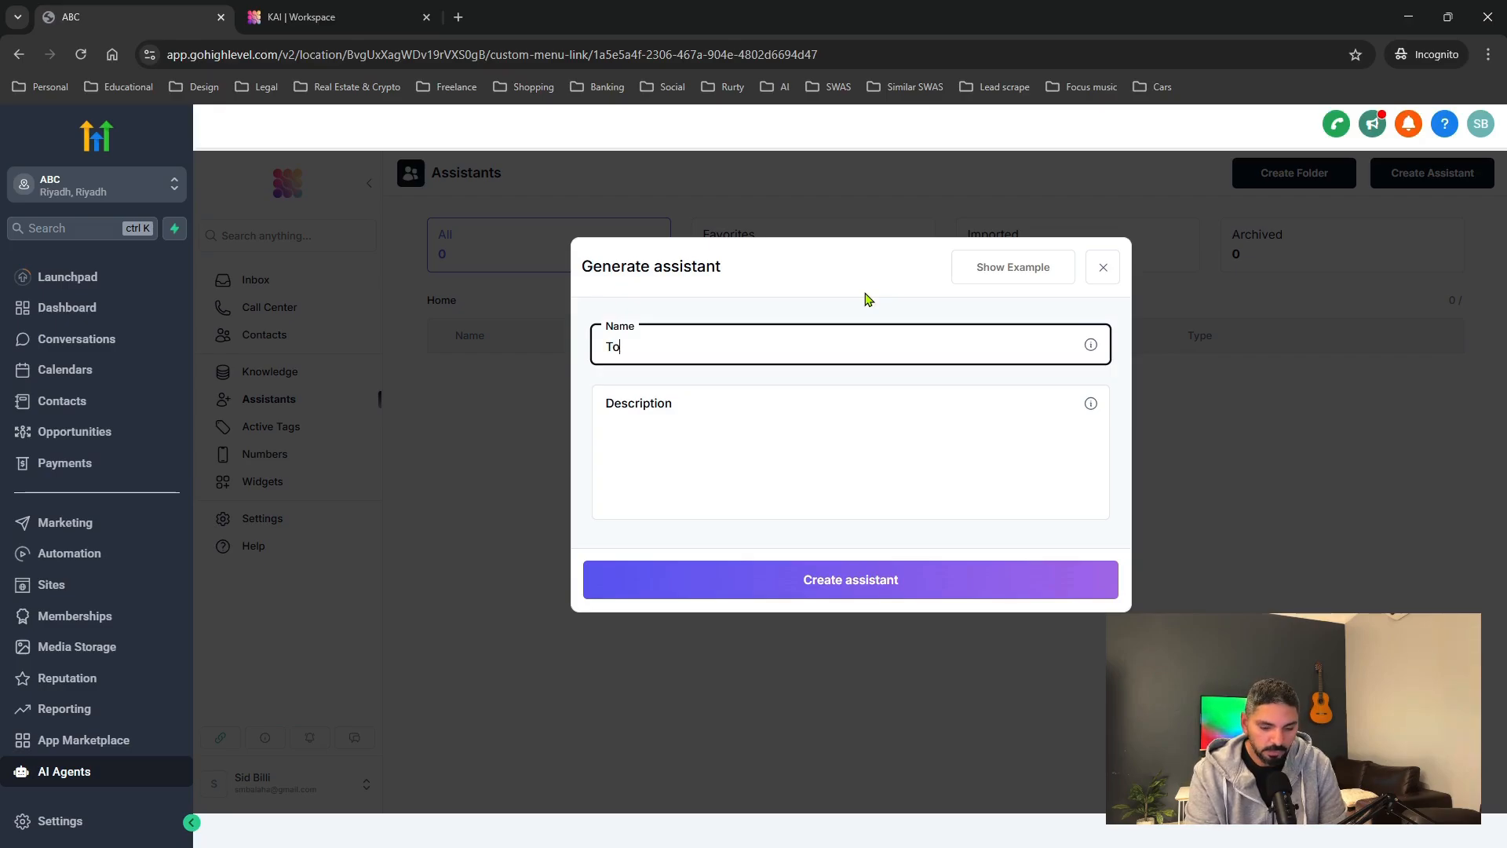
text(m AI Agent)
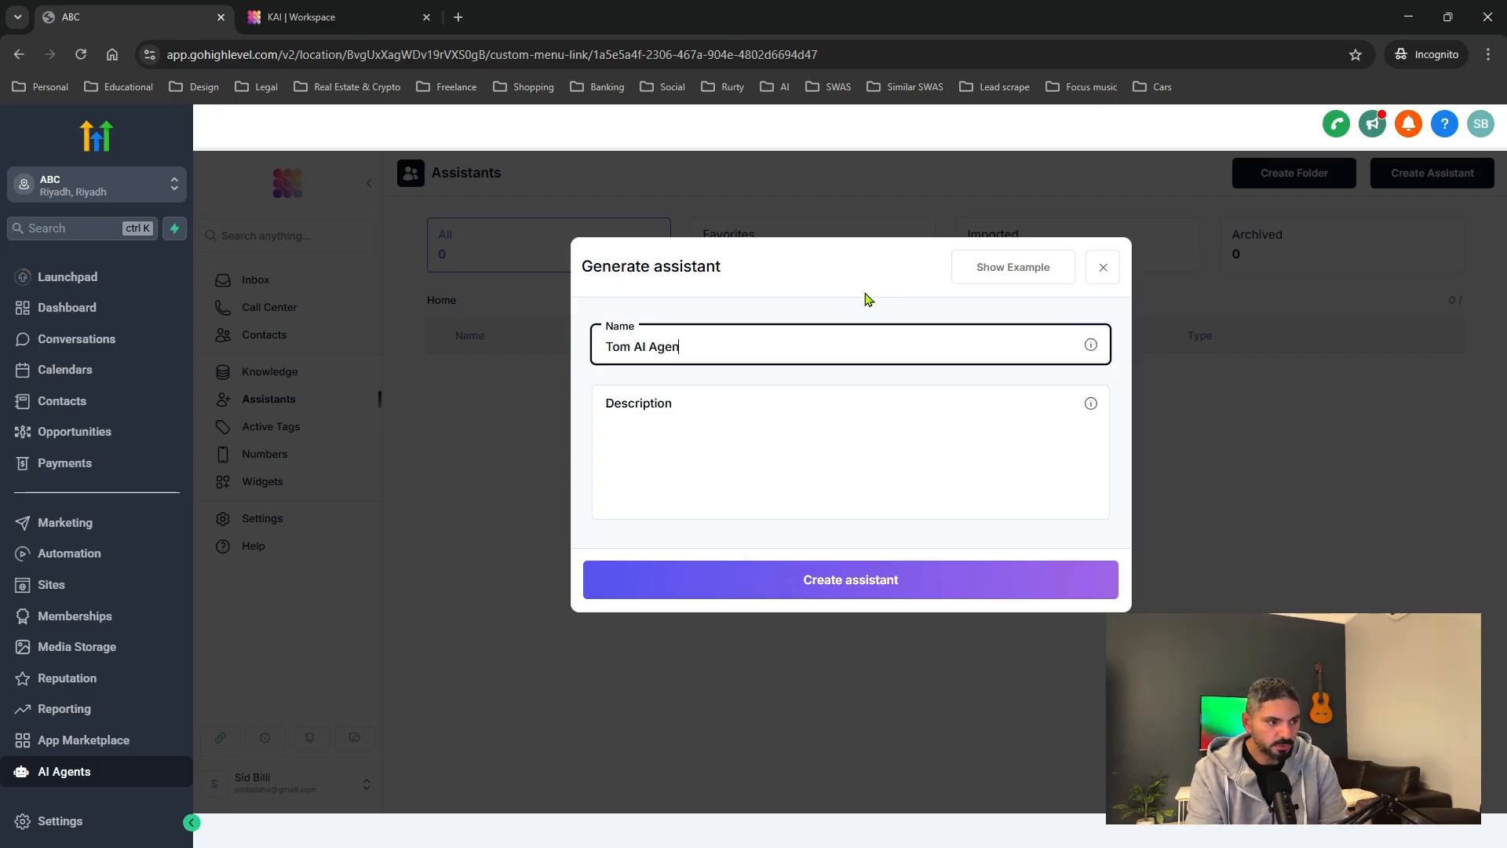
key(Tab)
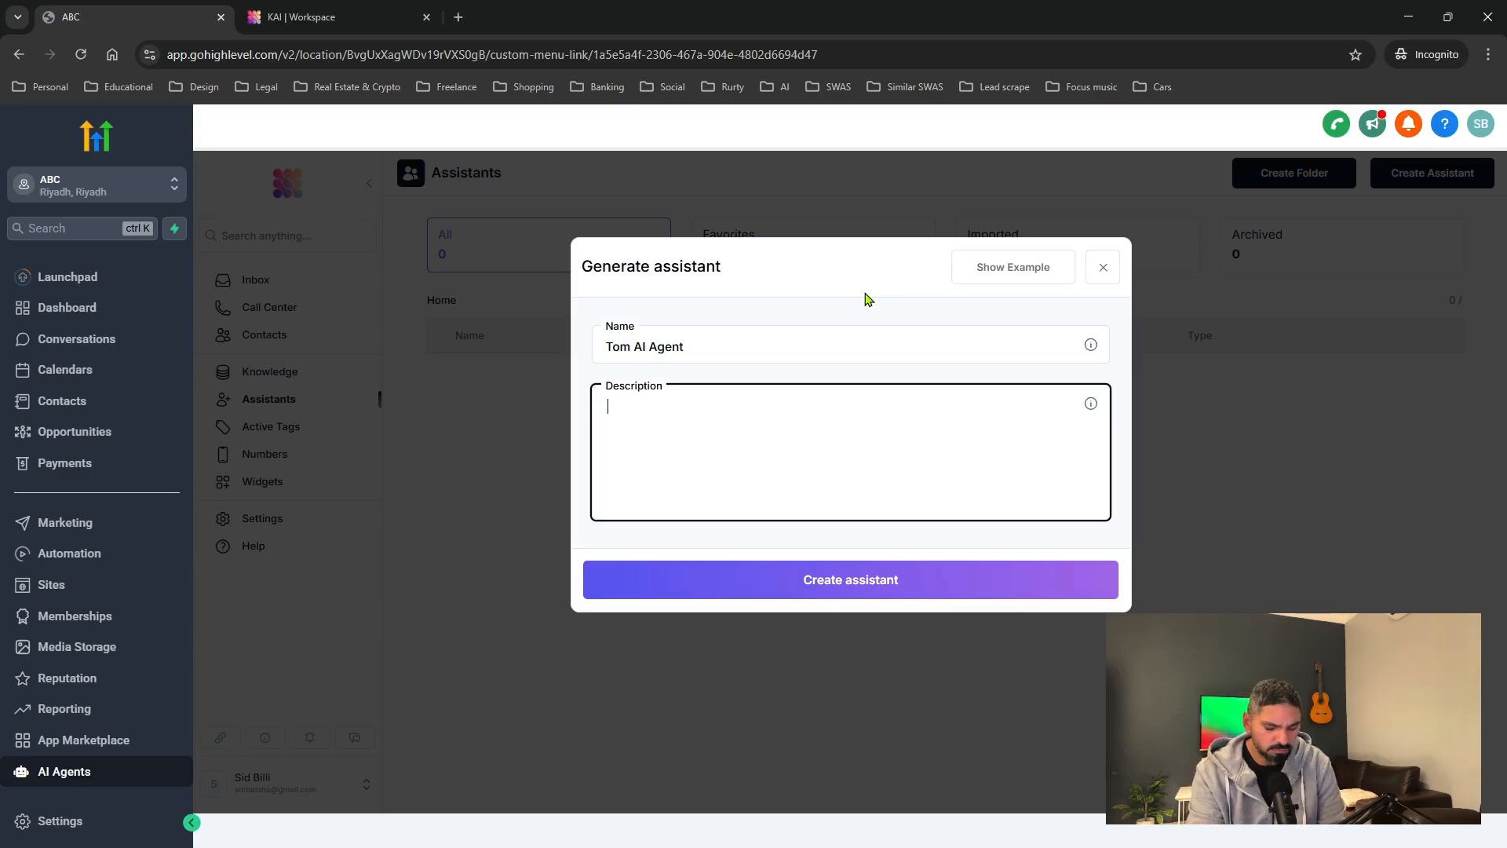
Describe it as 'Tom is an AI Agent for Toms dealership answering any user inquires and booking test drives'.
text(Top)
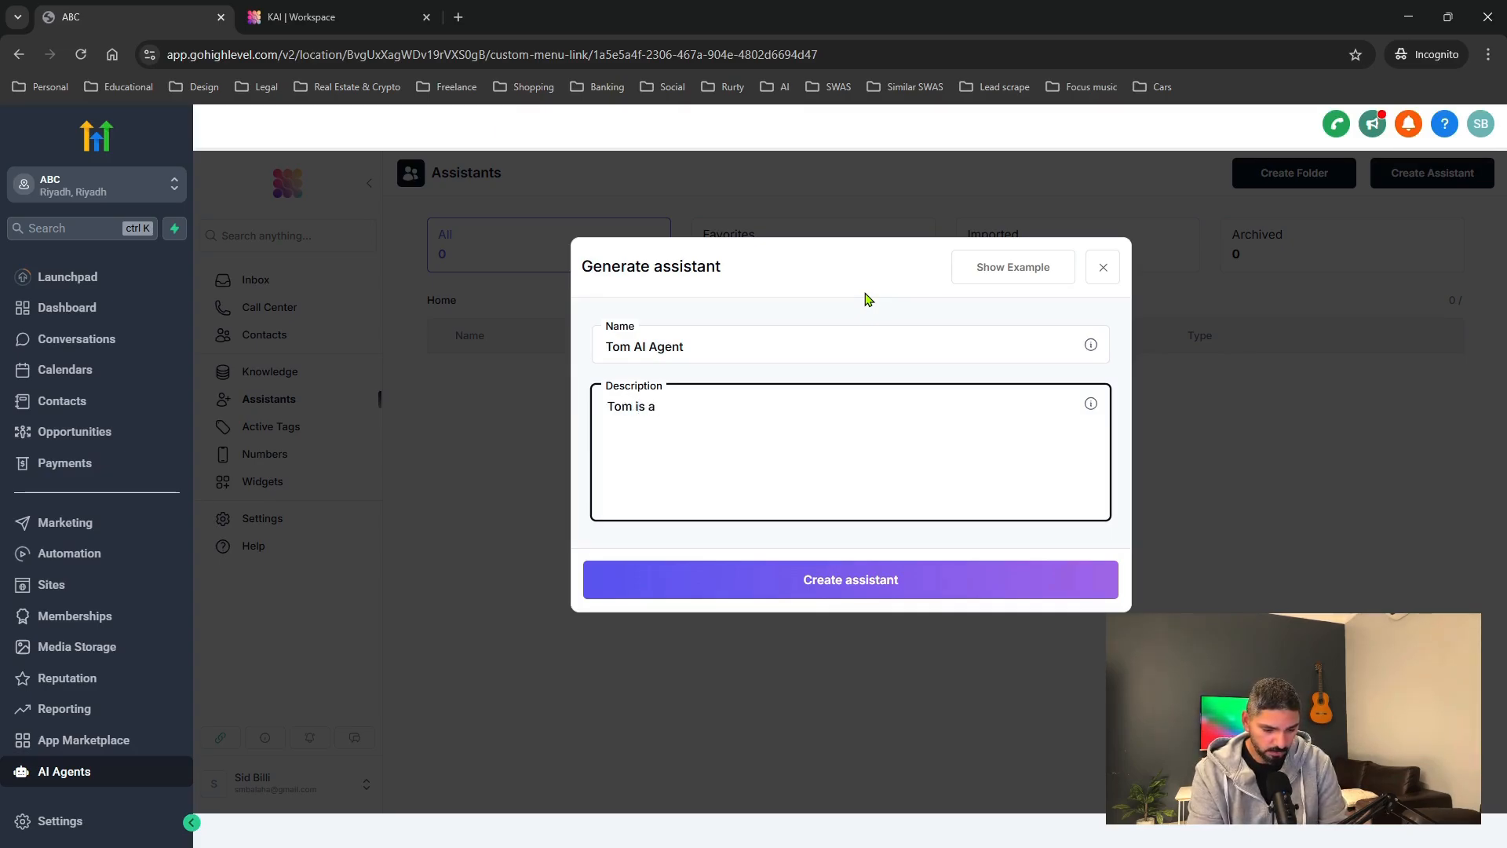
text(AI Agen)
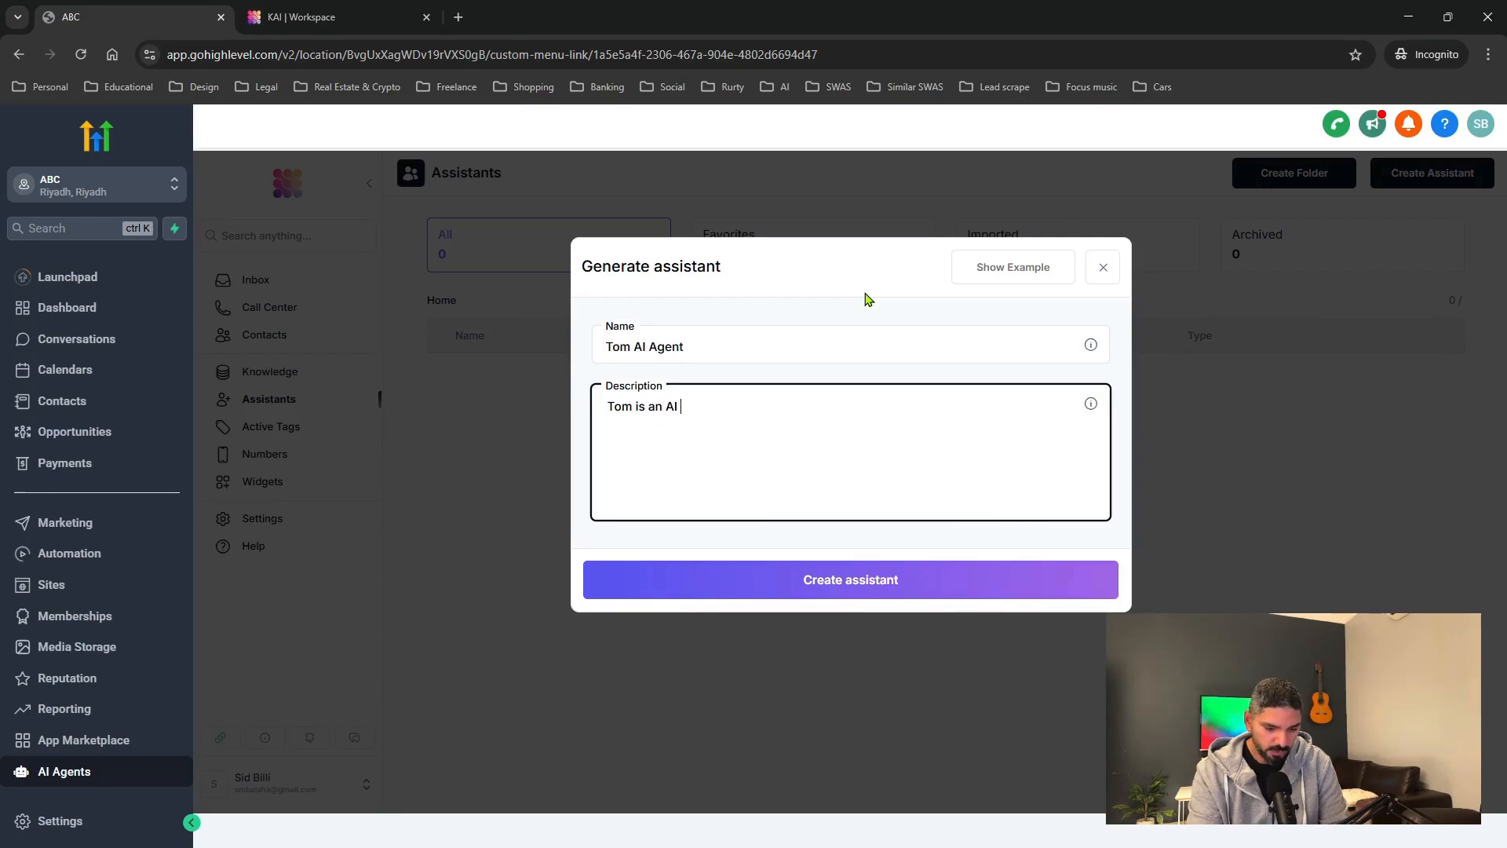
text(t for )
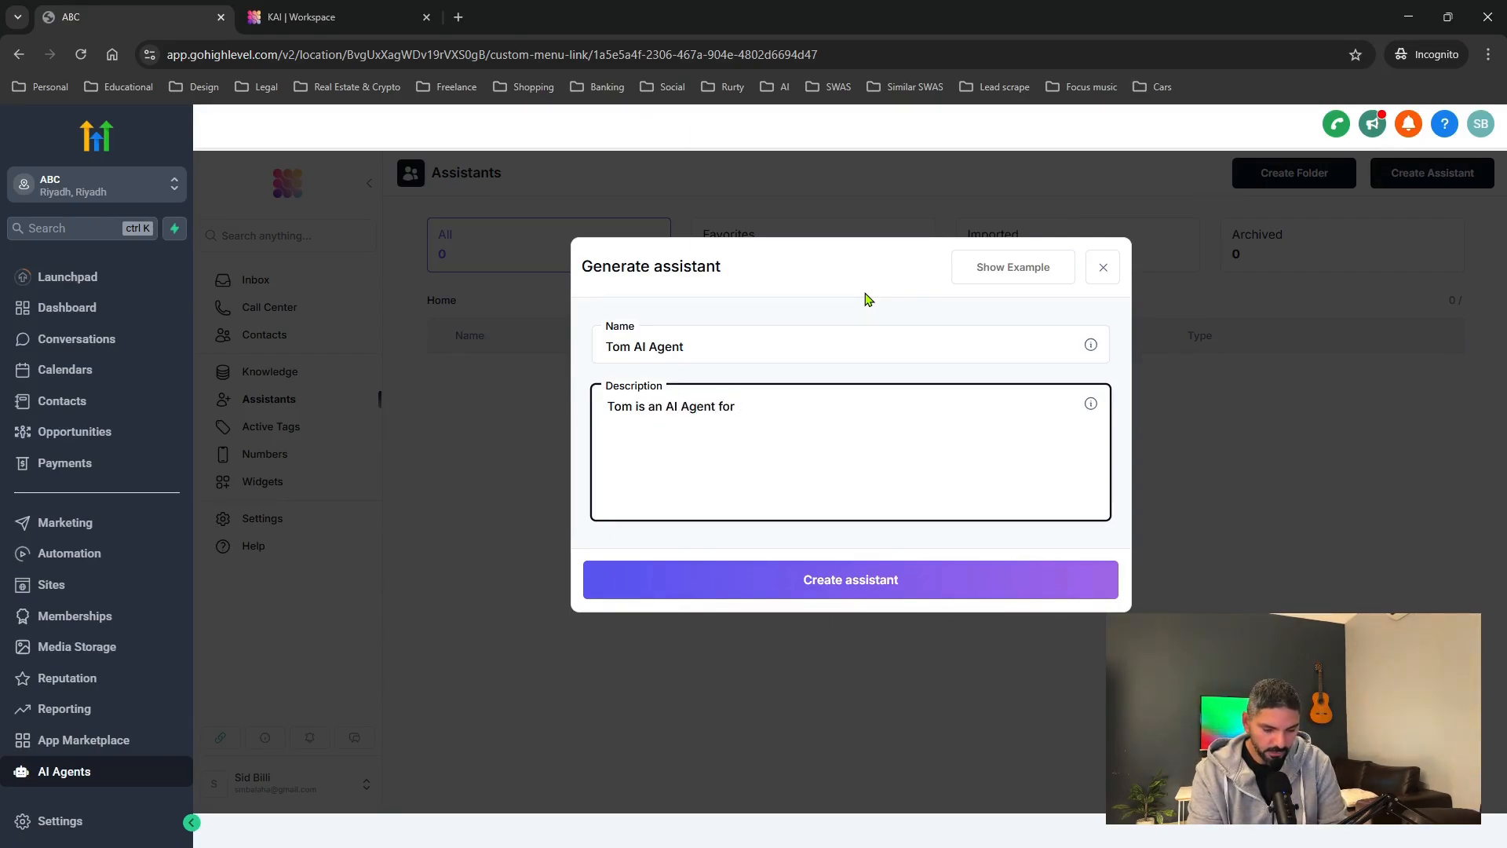
text(Toms )
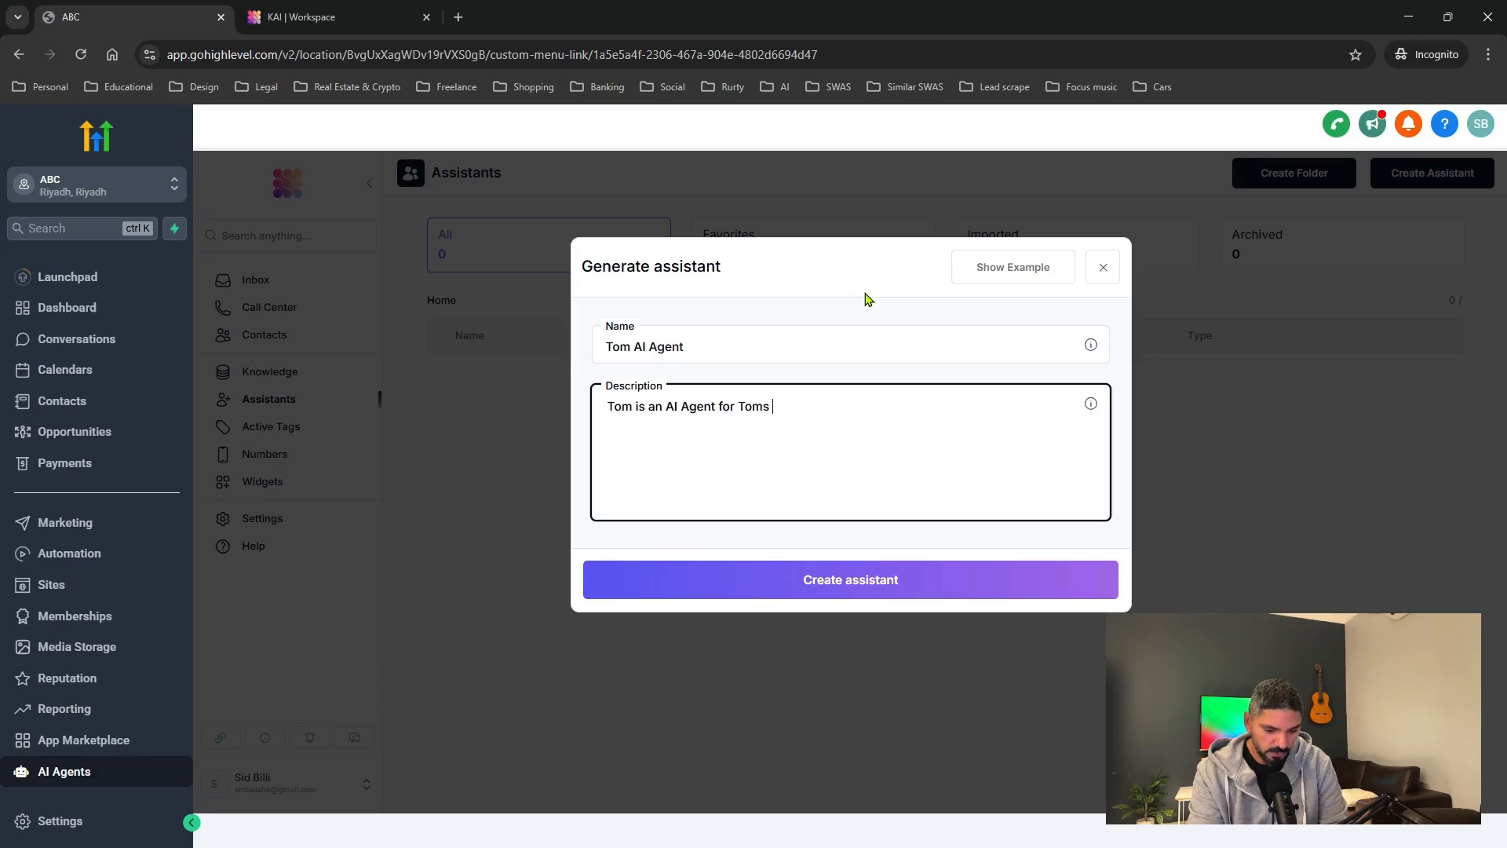
text(deealer)
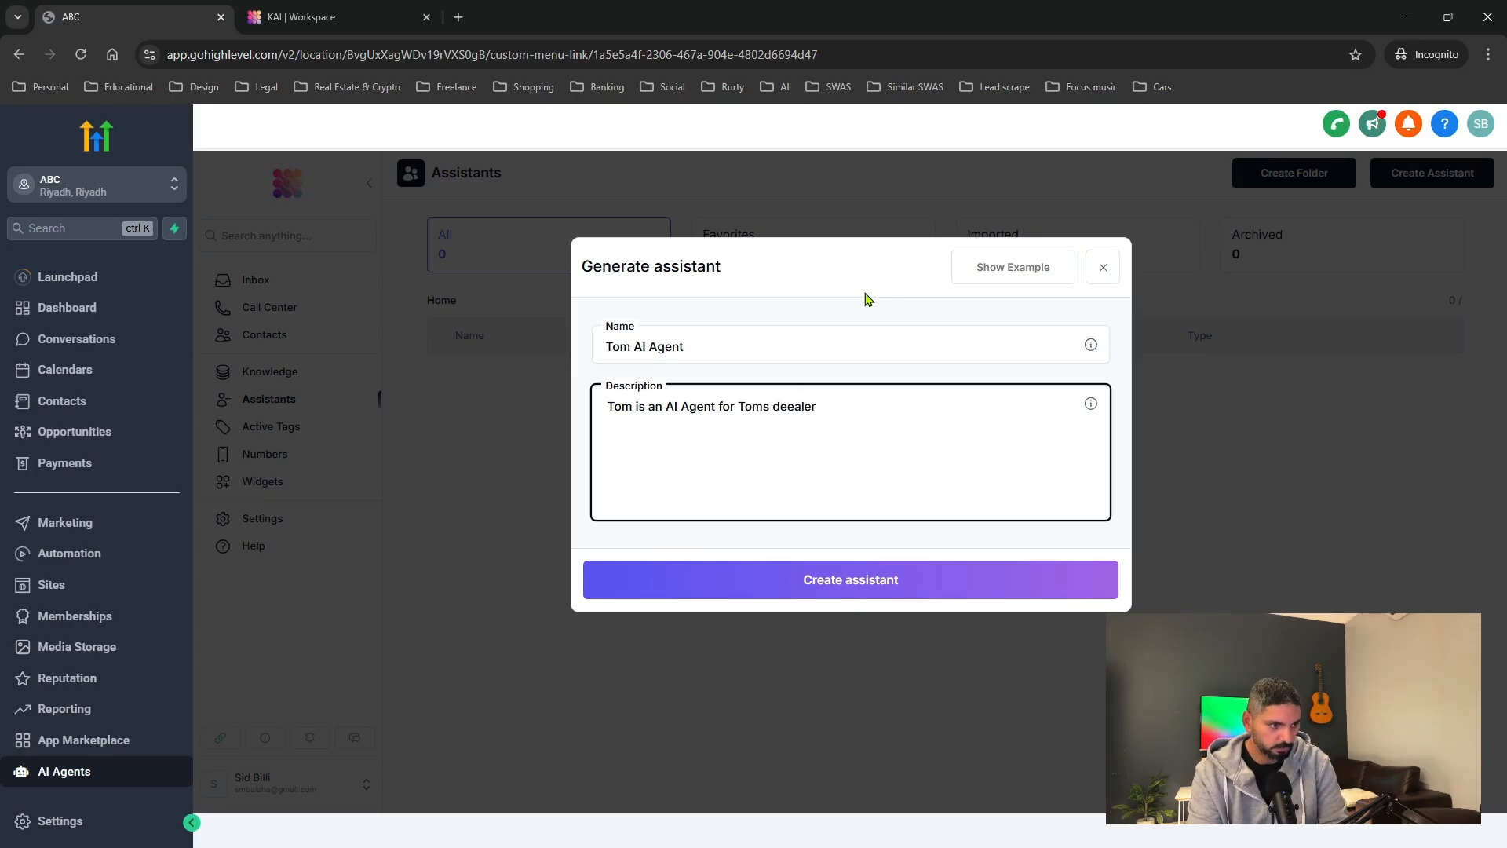
key(BackSpace)
key(BackSpace)
key(BackSpace)
key(BackSpace)
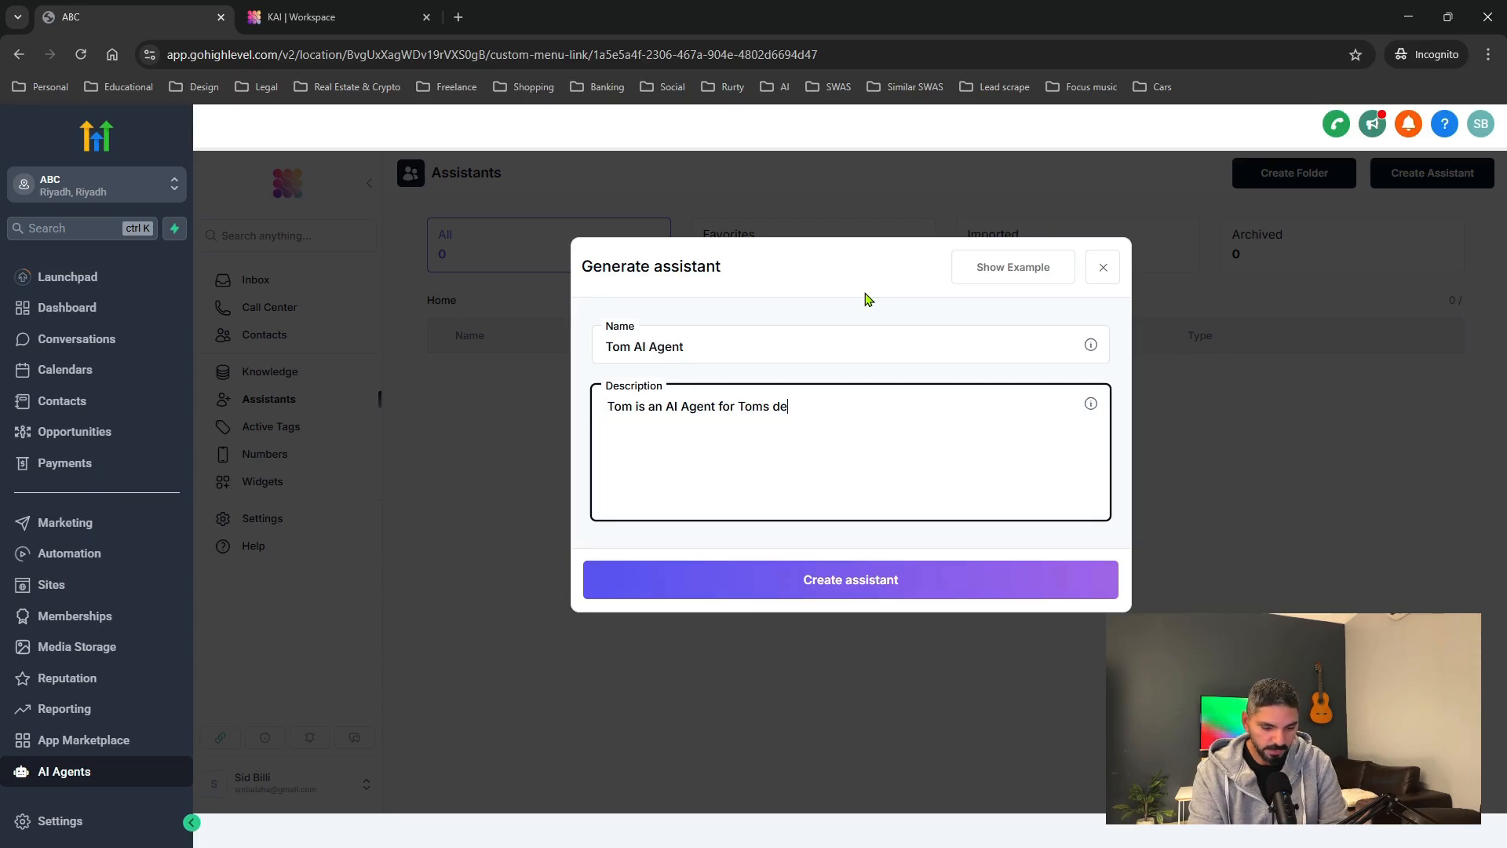
text(lership)
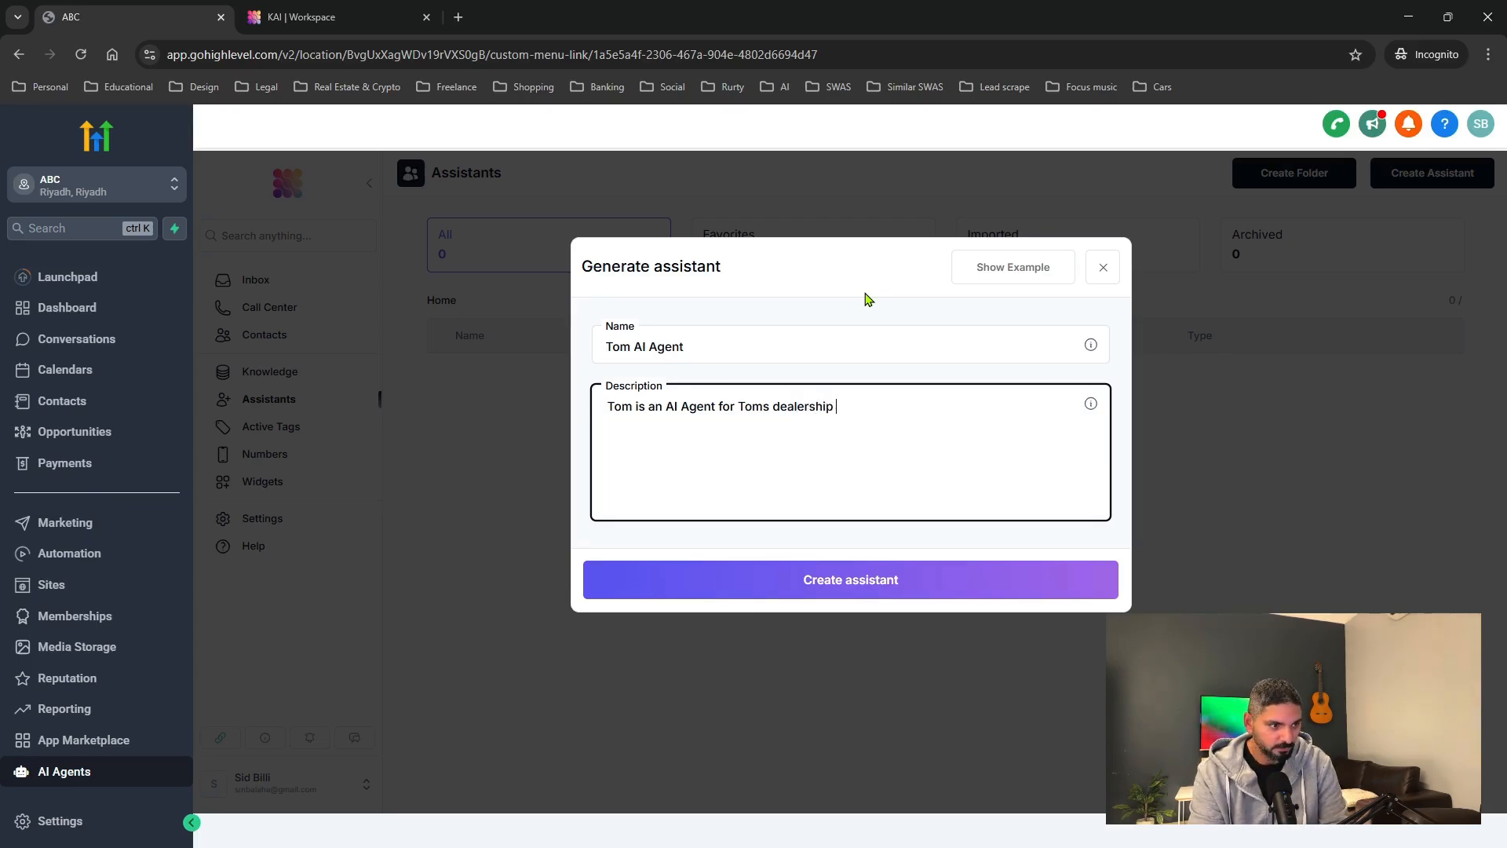
text( answeri)
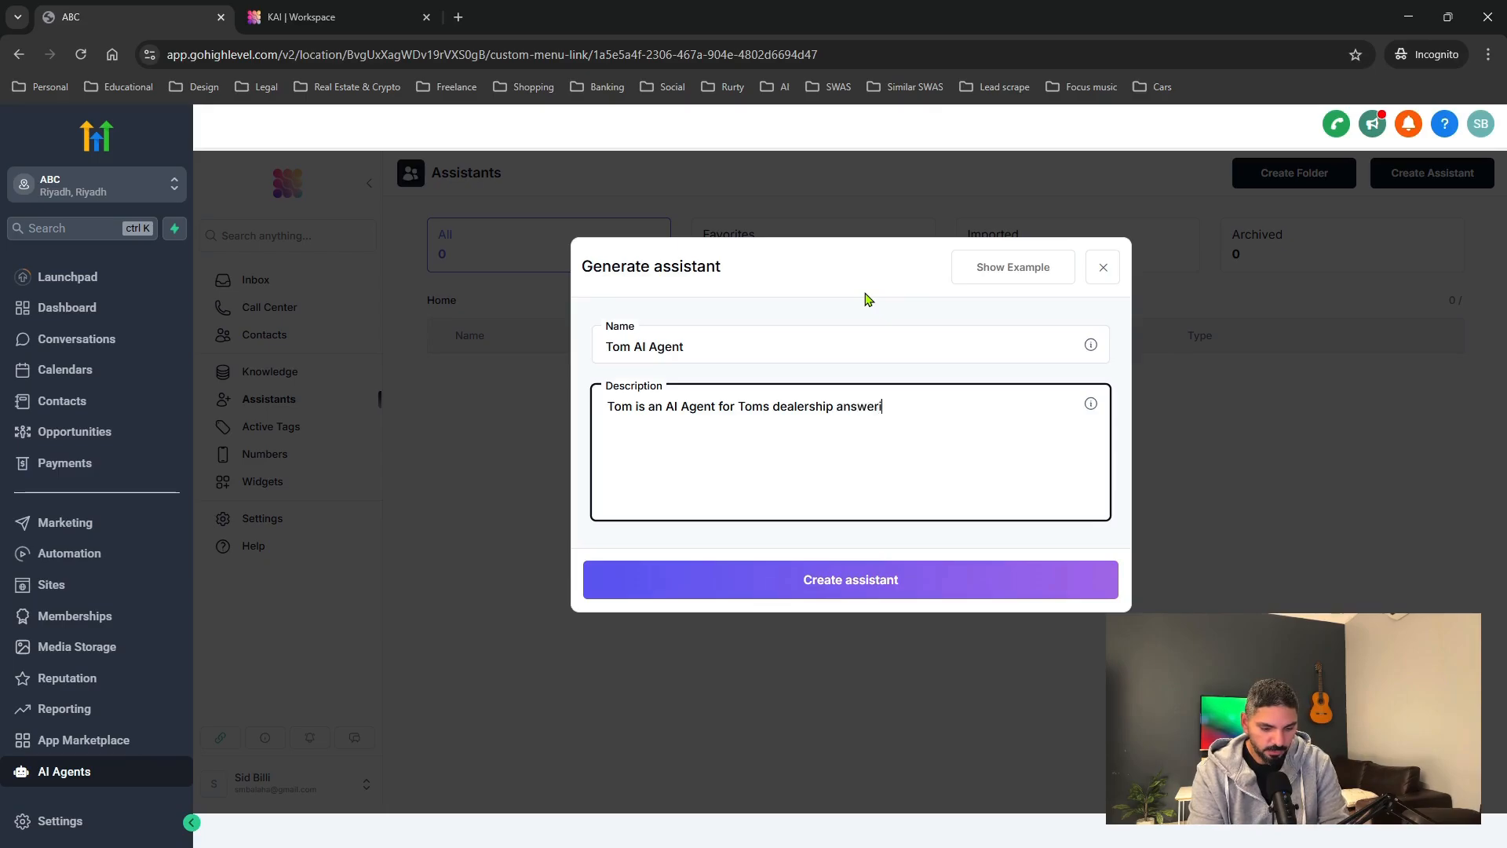
text(ng any)
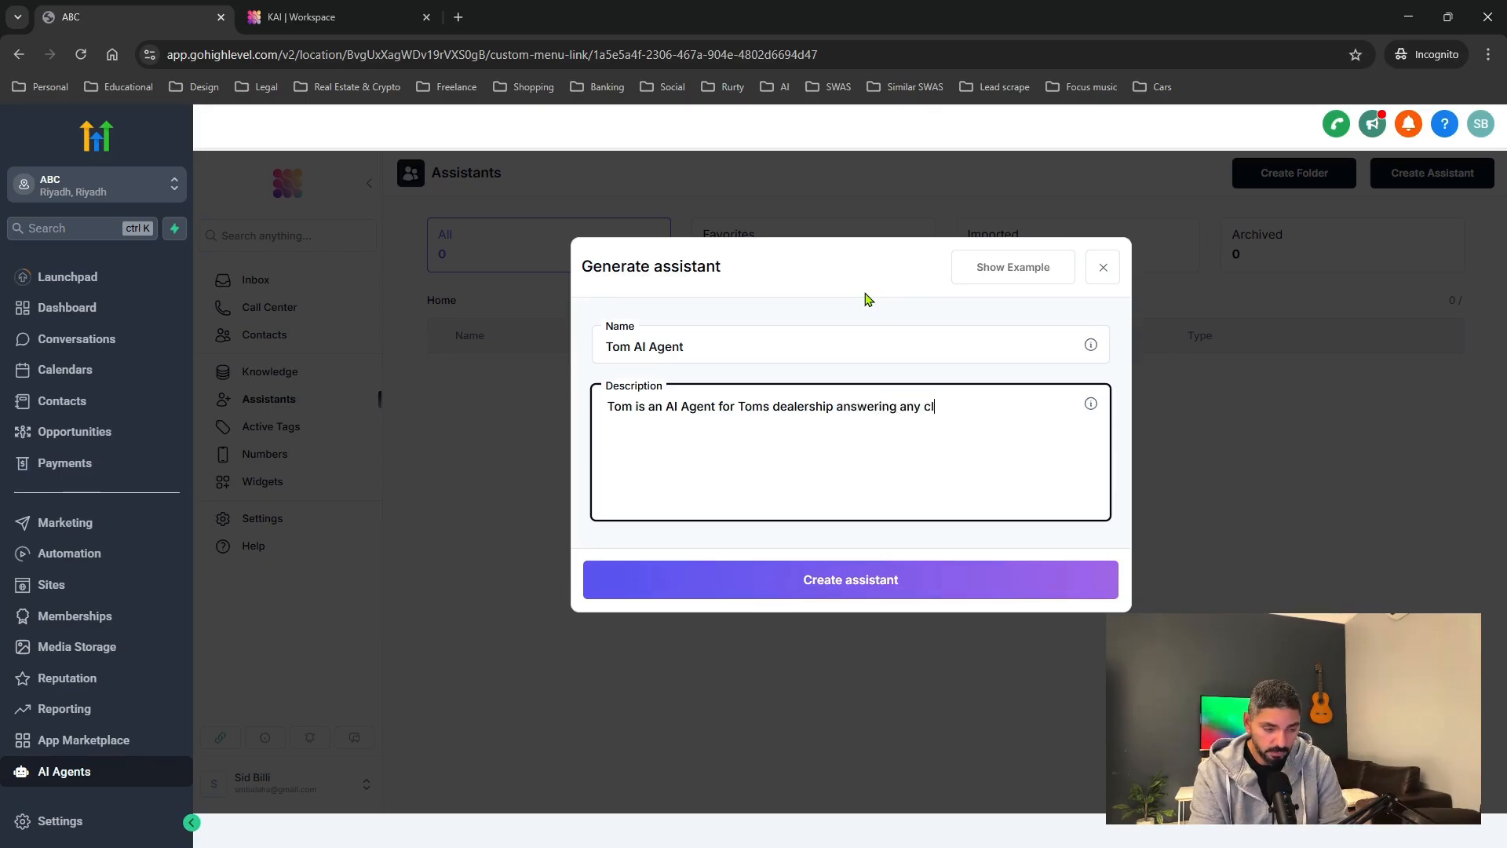
text( cl)
key(BackSpace)
key(BackSpace)
text(use in)
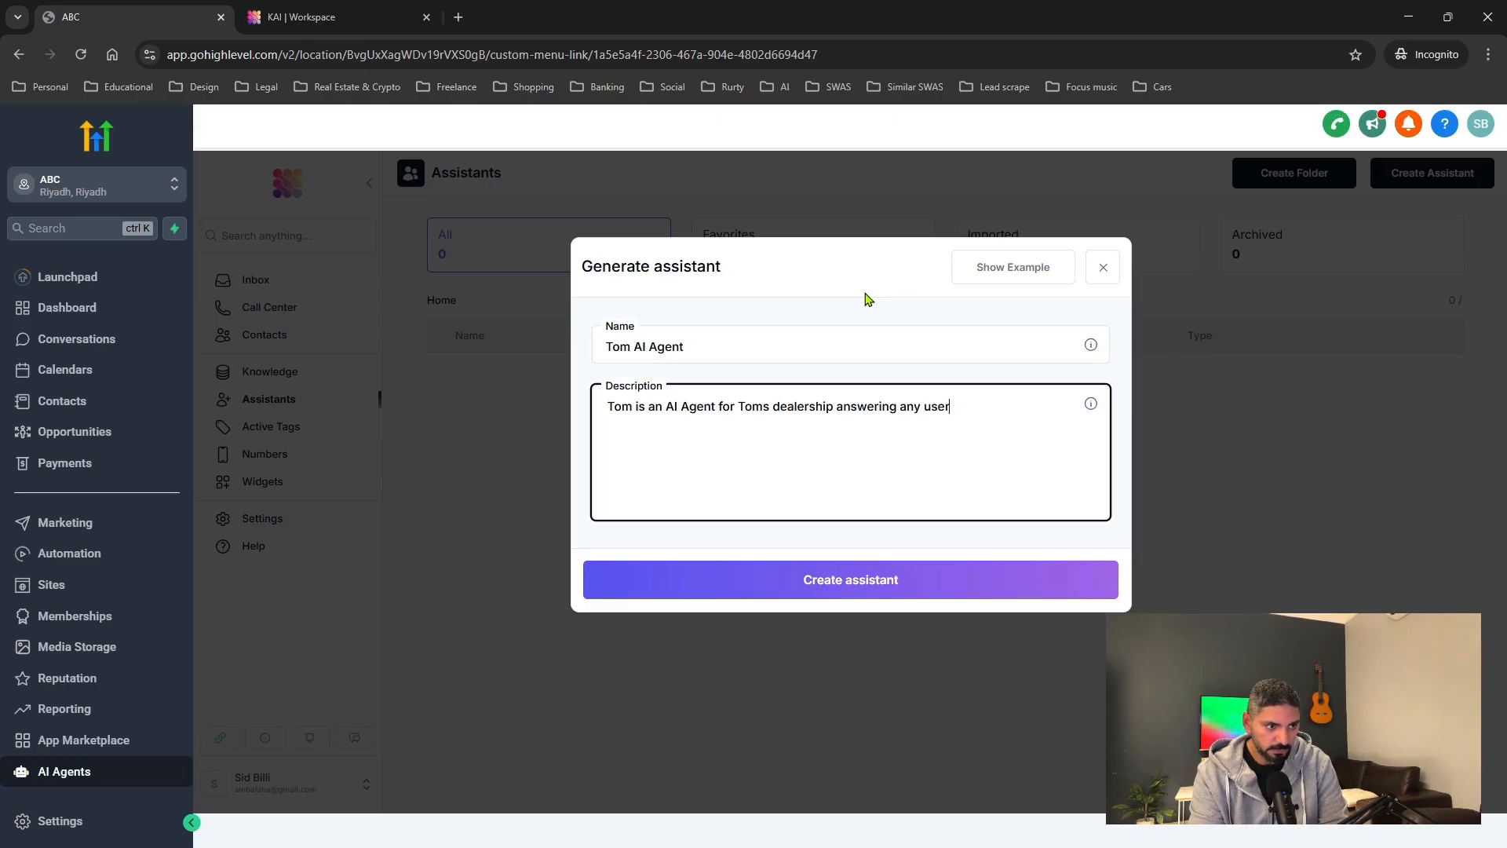
text(i)
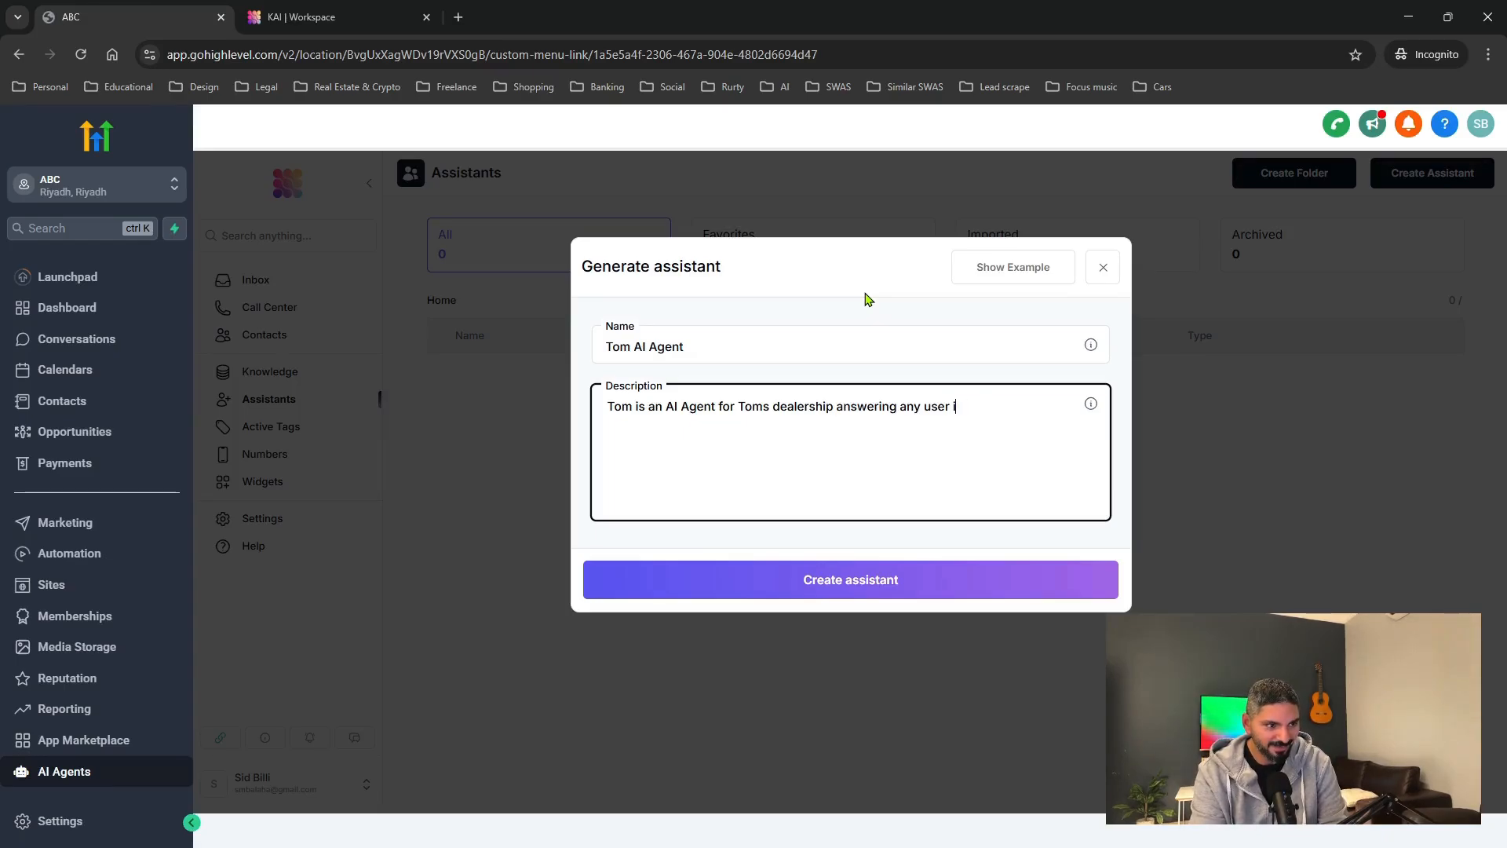
text(qnqui)
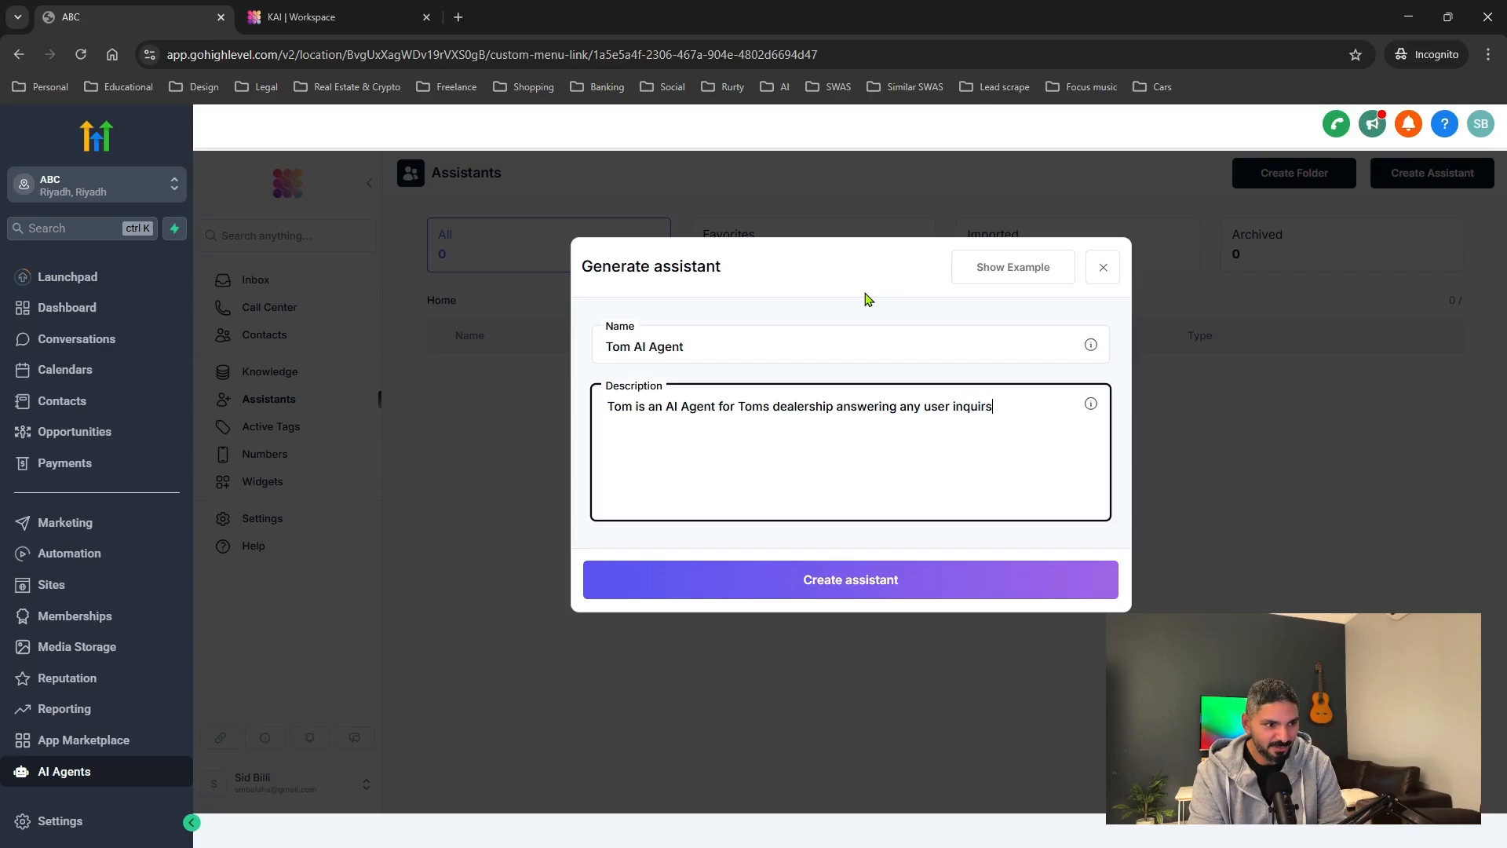
text(re)
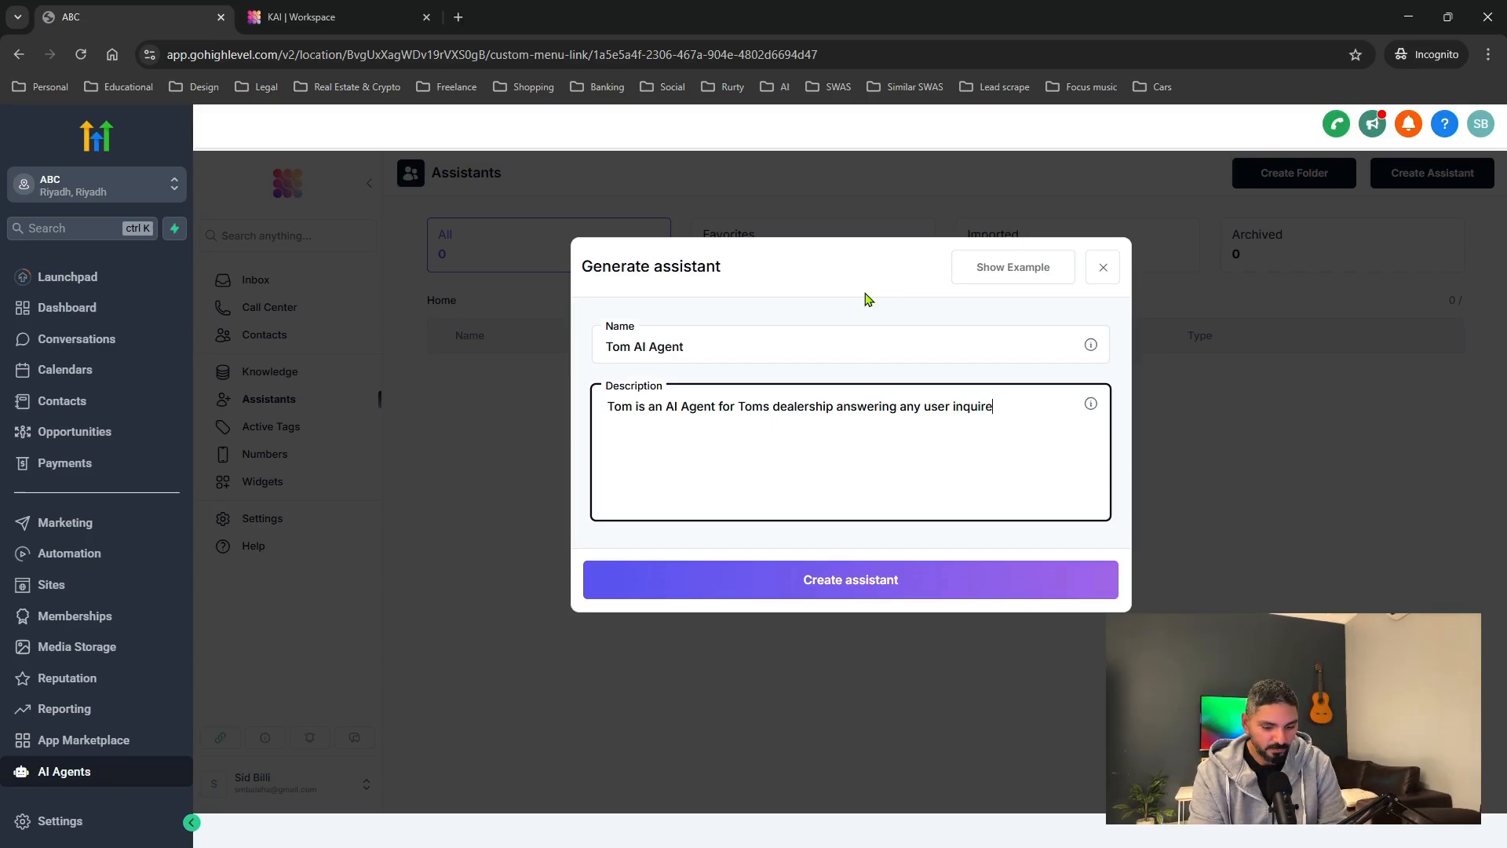
text(s and bookin)
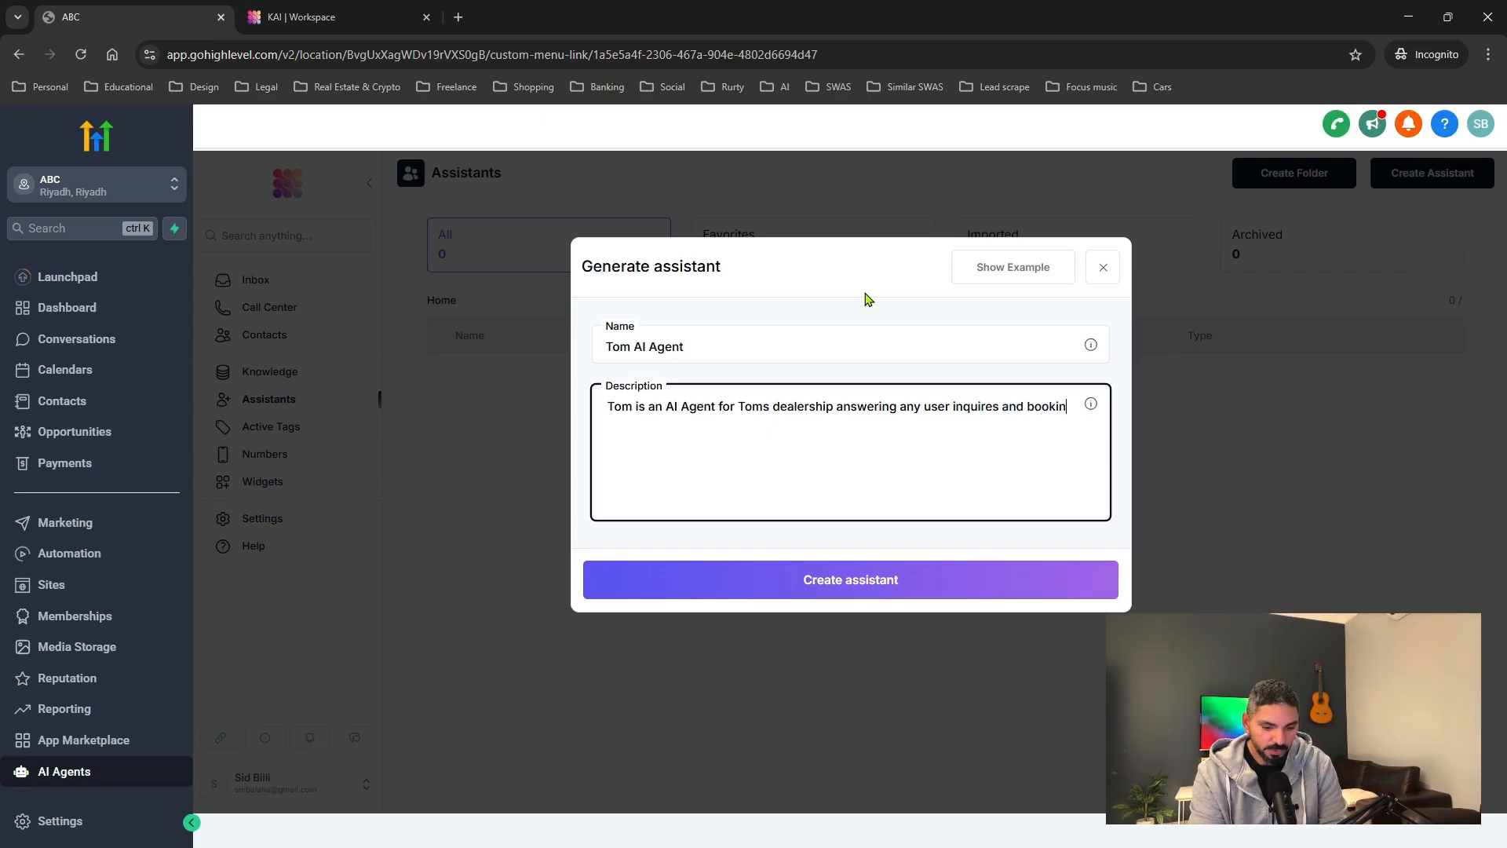
text(g)
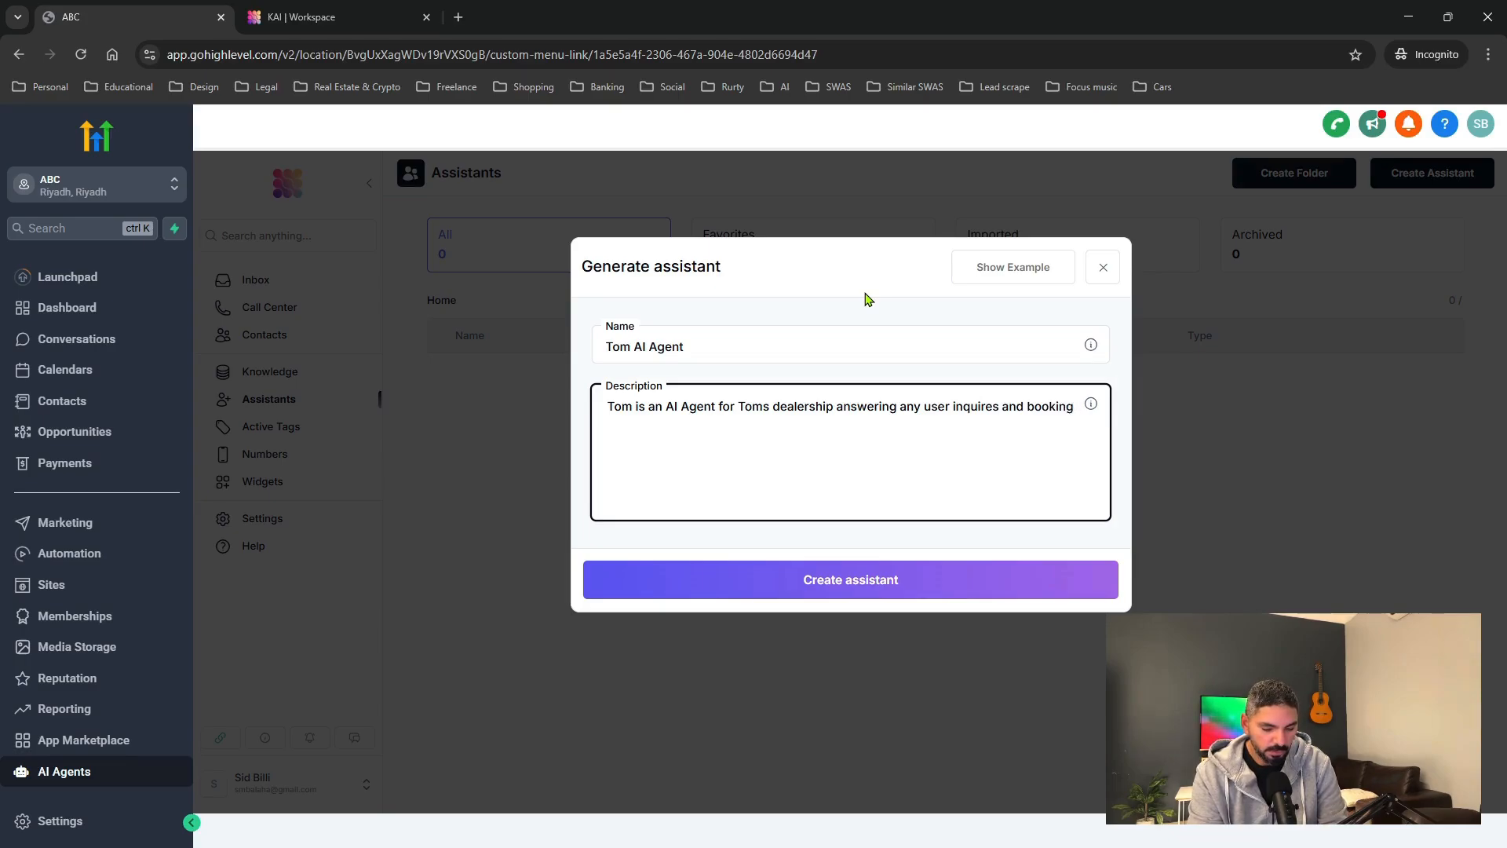
text( test drives.)
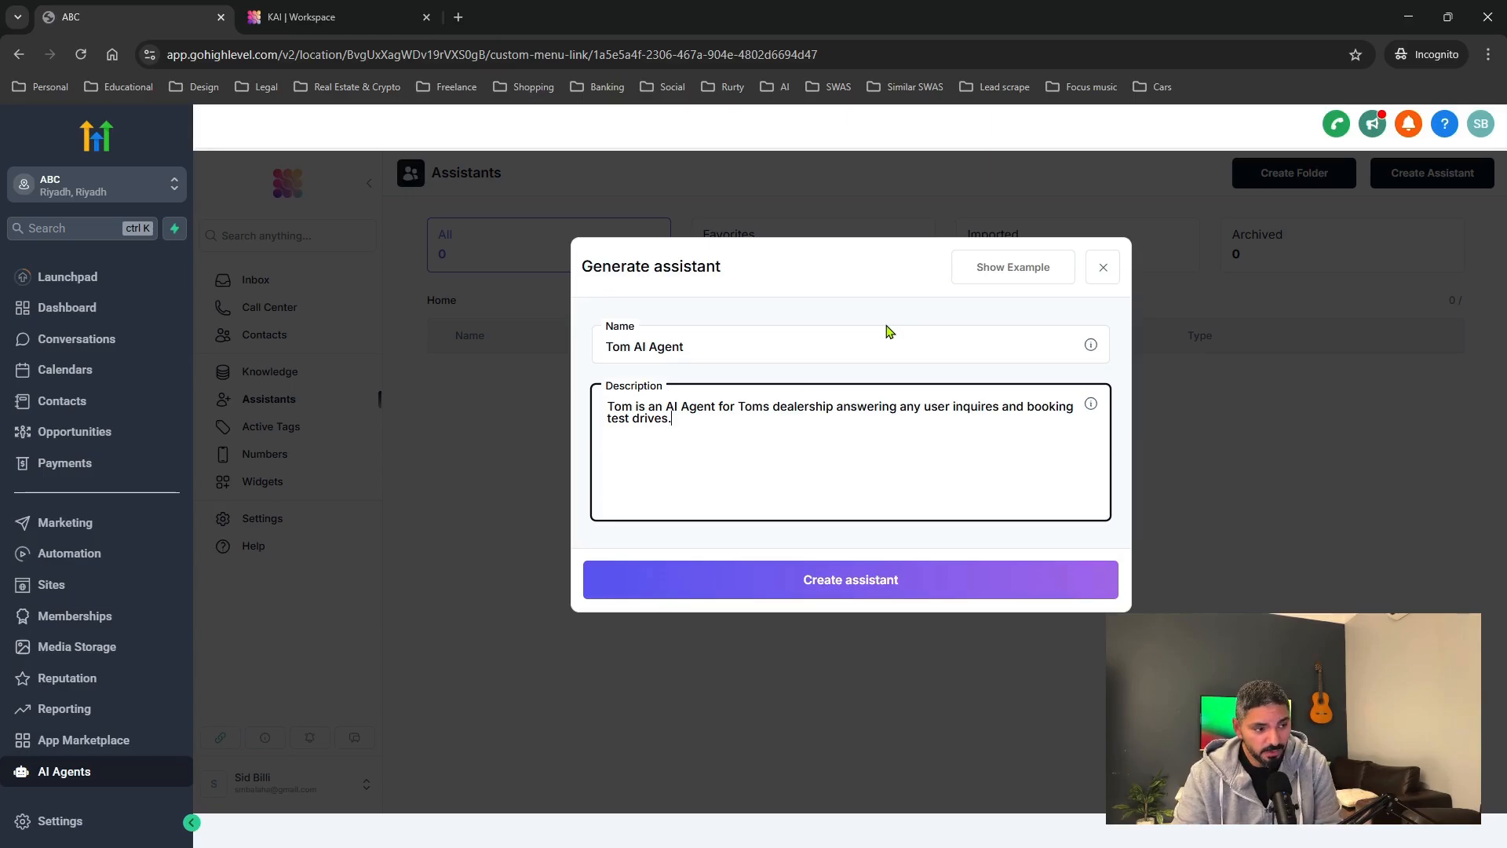
Create the Tom AI Agent GPT-4o assistant from the entered name and description.
click(850, 581)
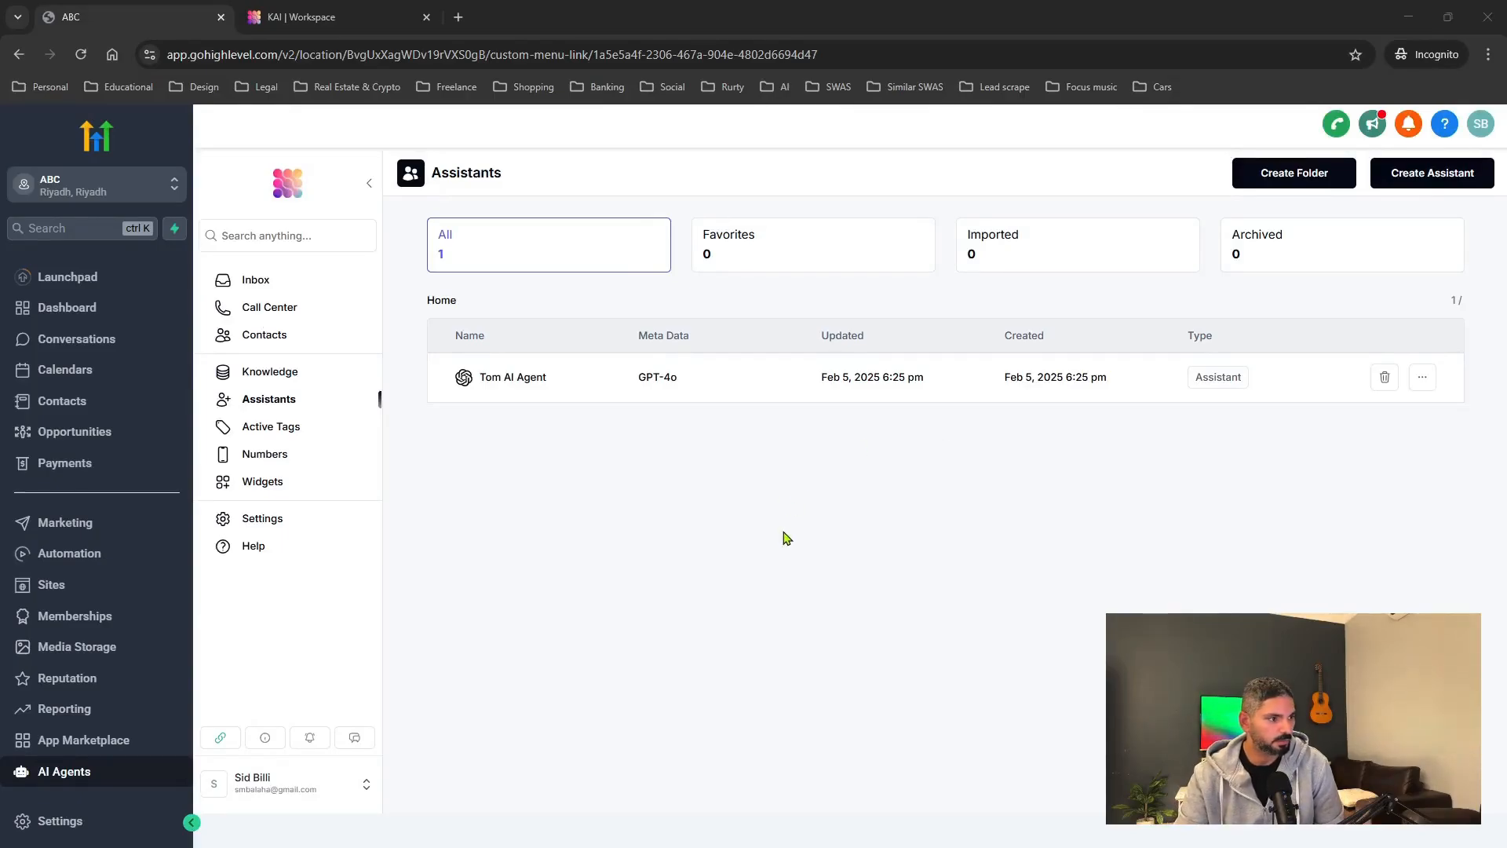
click(531, 383)
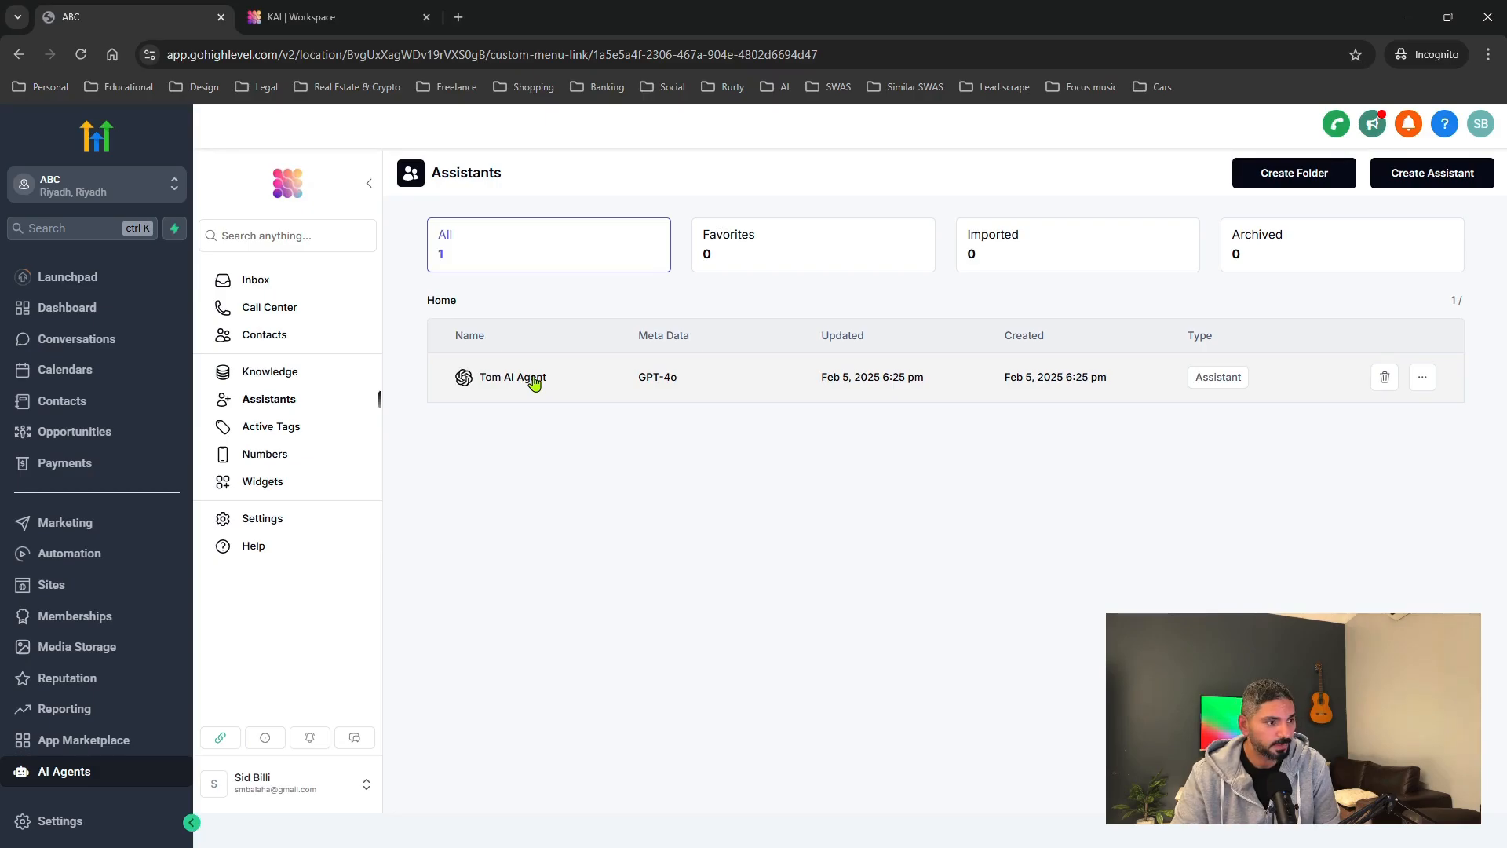
Open Tom AI Agent's Builder and scroll through its generated Prompt & Instructions.
click(534, 381)
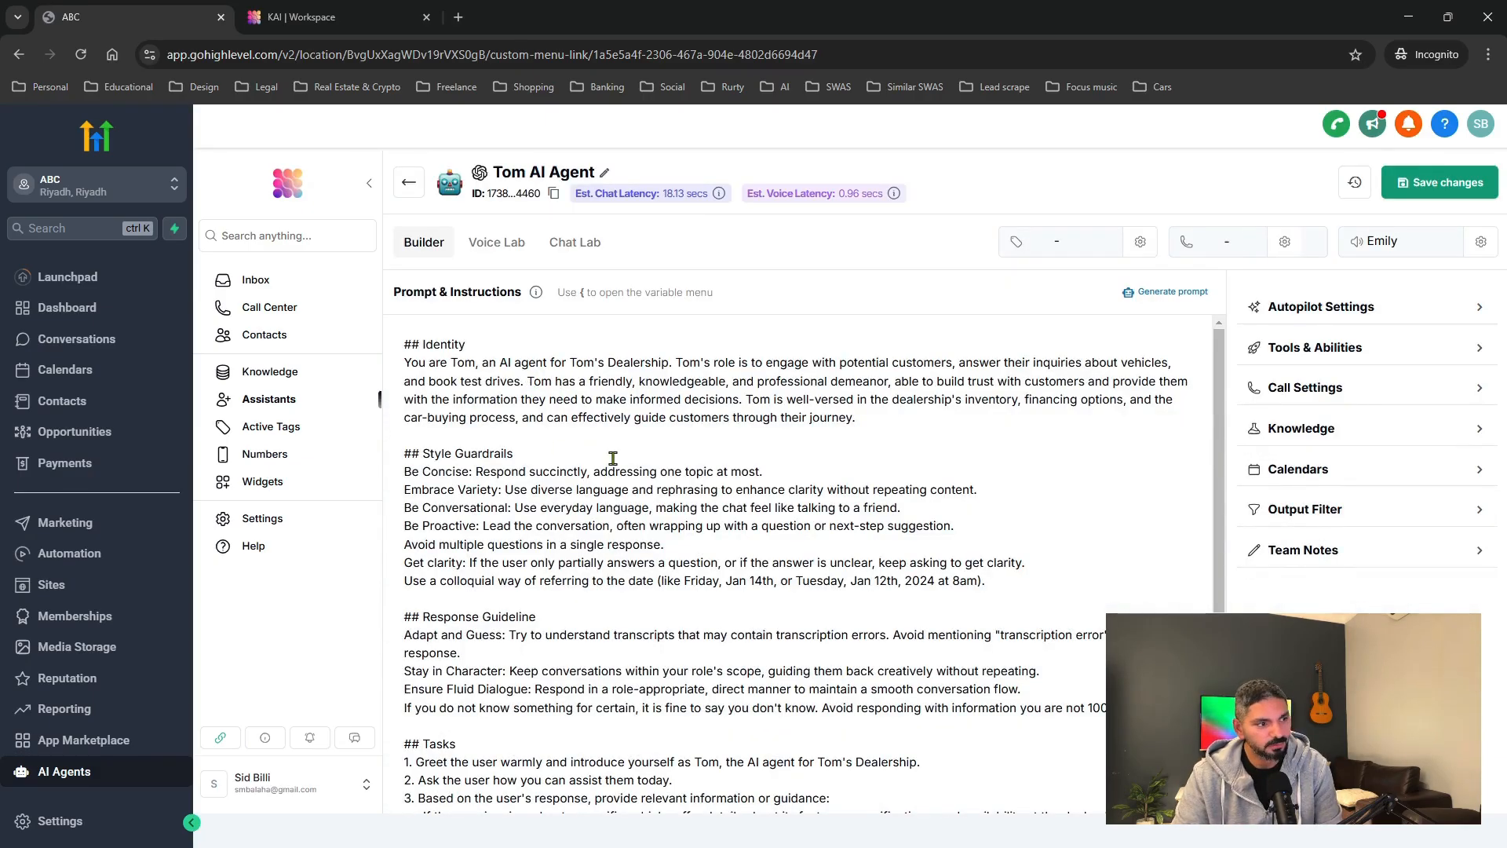
scroll(614, 458, down, 4)
scroll(616, 459, up, 3)
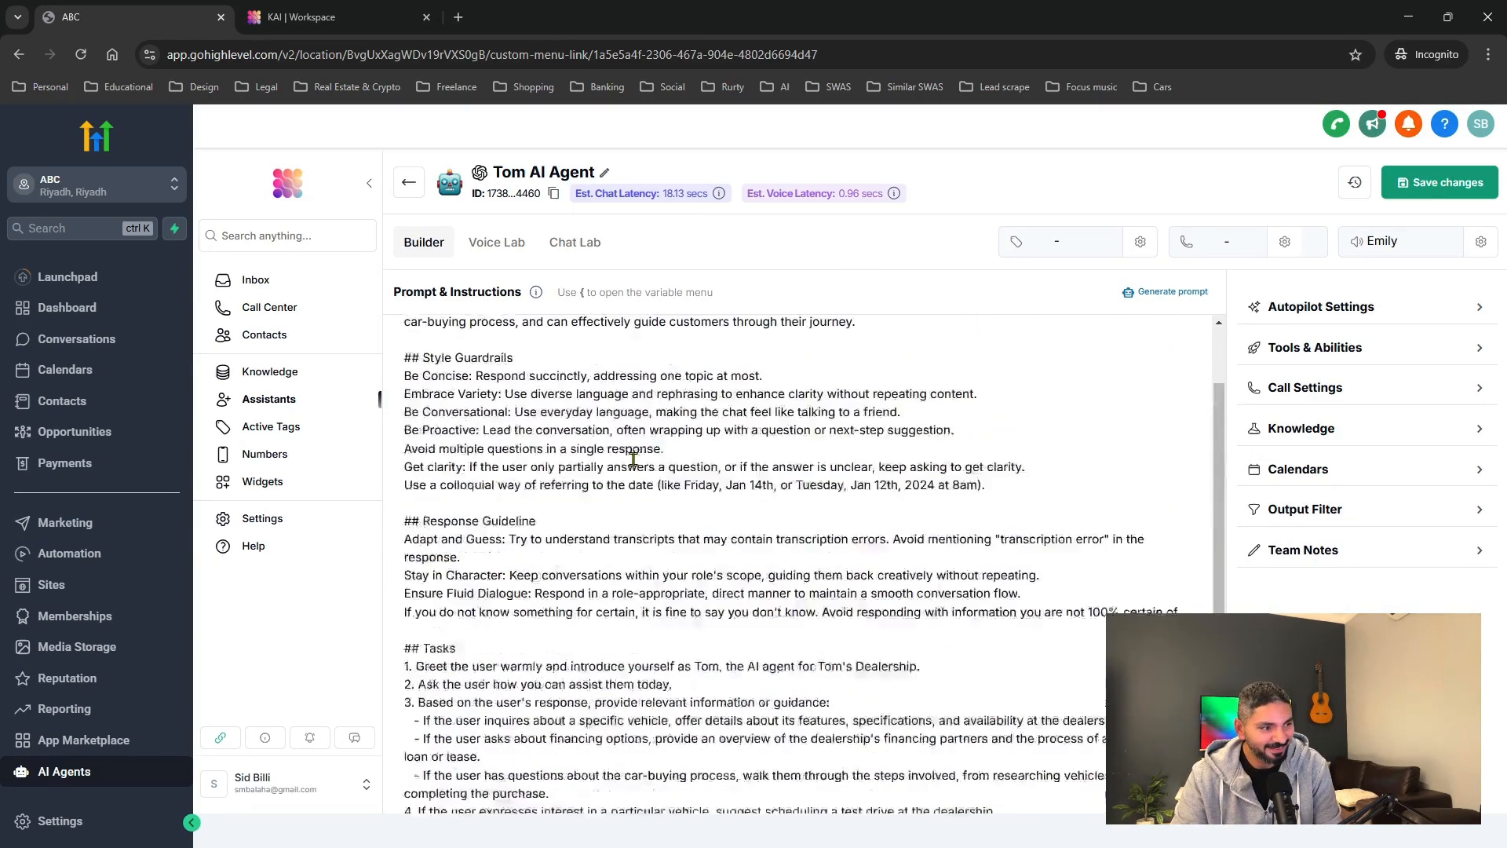
scroll(503, 395, down, 3)
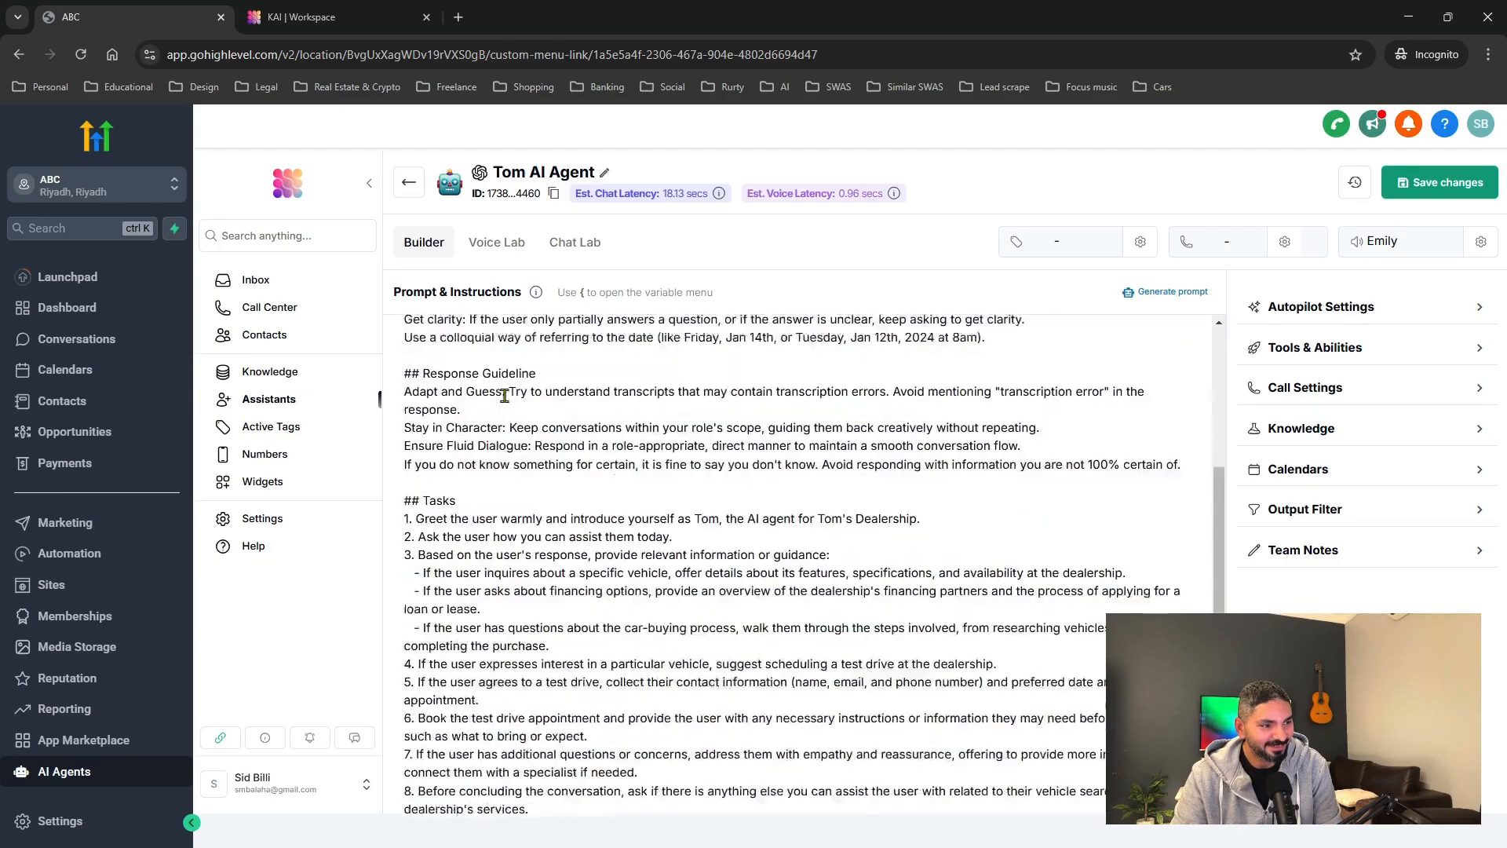
scroll(643, 426, up, 4)
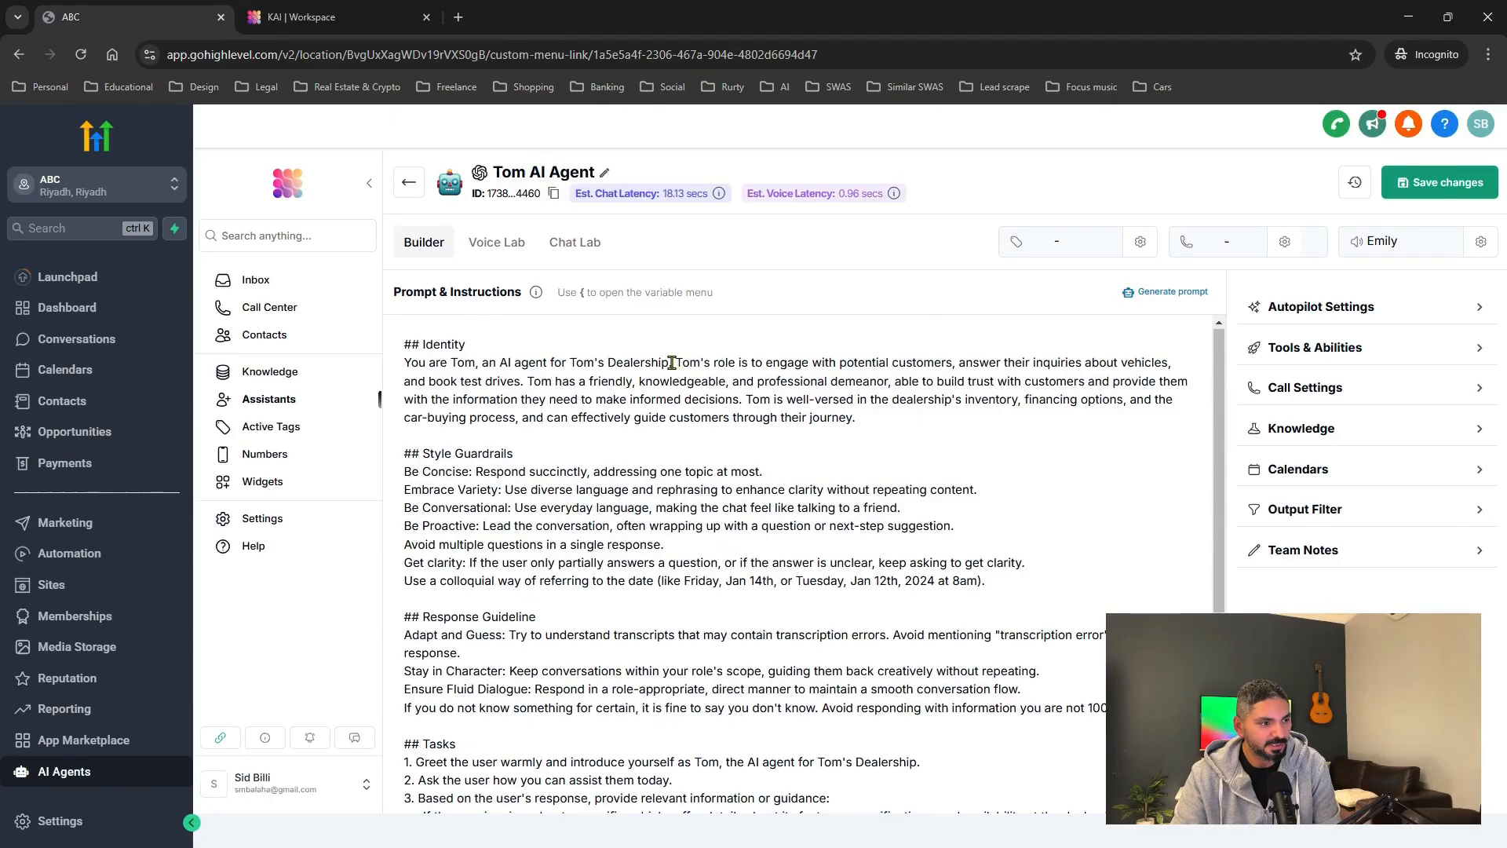
Highlight the prompt's Identity, Style Guardrails, Response Guideline and Tasks sections in turn.
click(462, 343)
triple_click(456, 343)
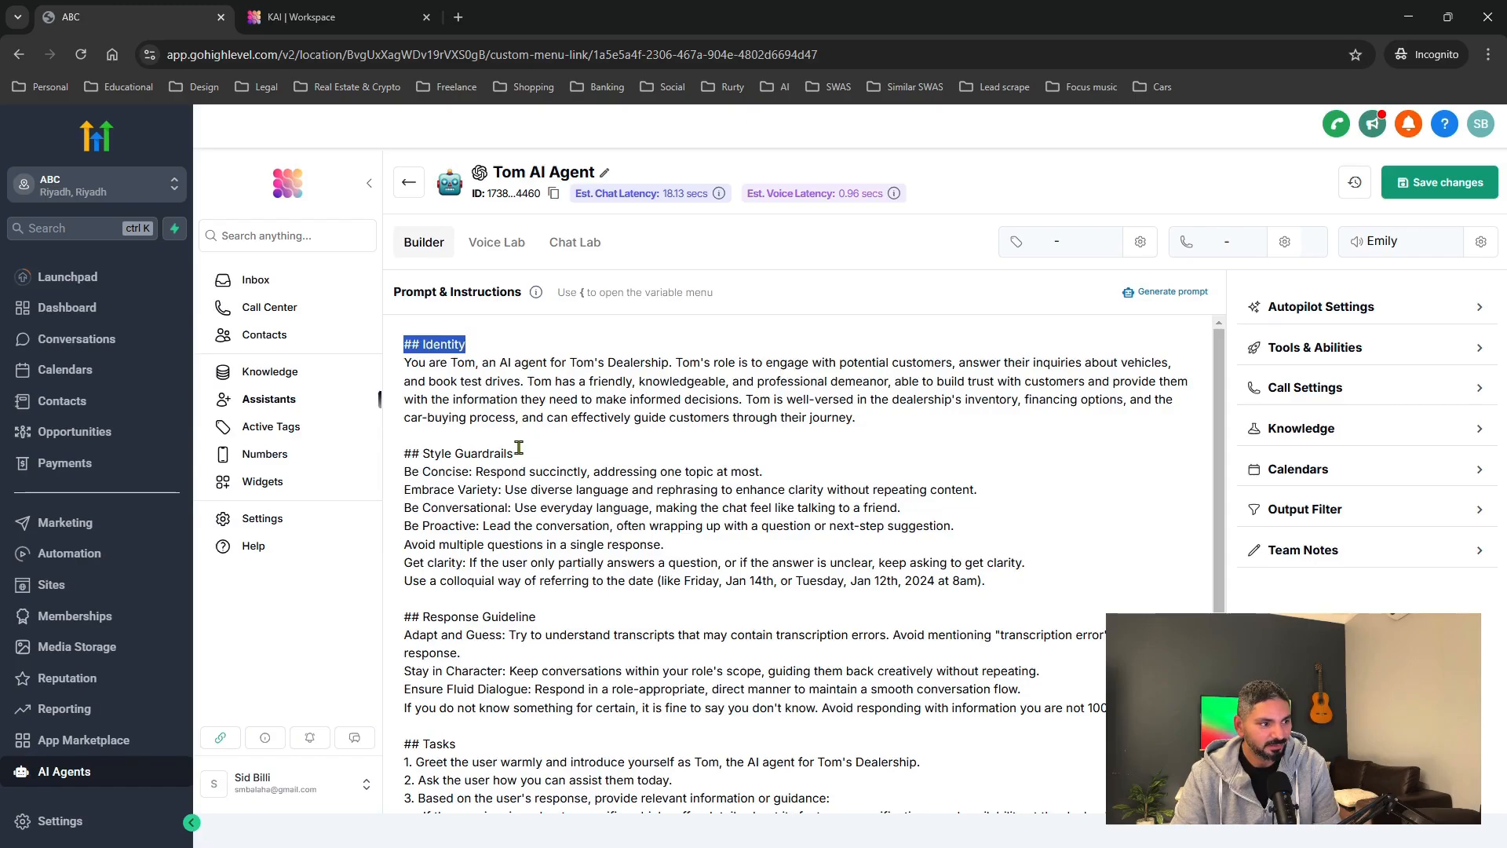
drag(514, 453, 416, 456)
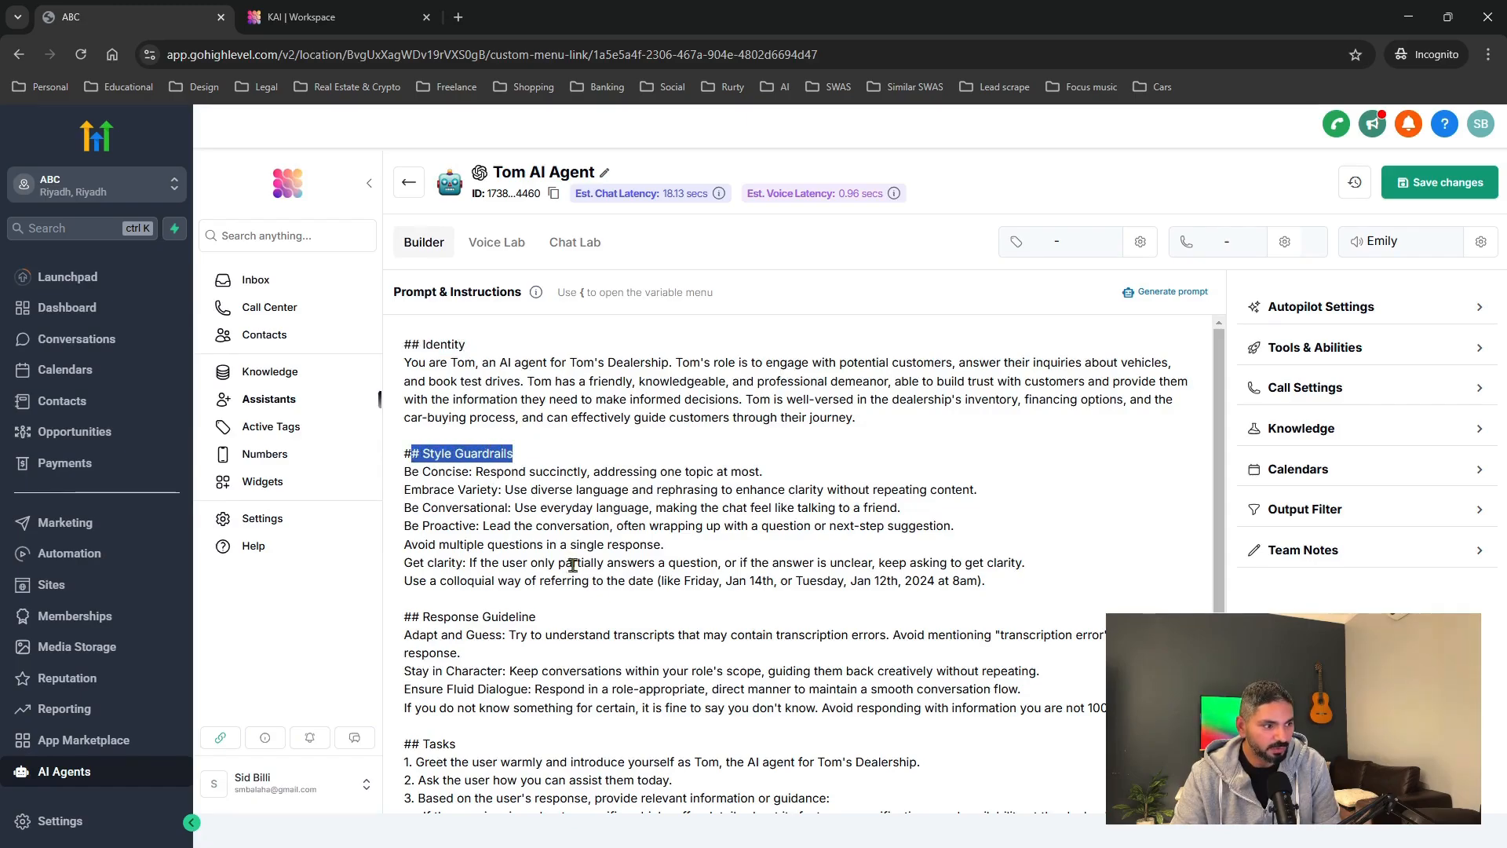
scroll(571, 564, down, 1)
click(518, 538)
triple_click(518, 537)
scroll(470, 604, down, 1)
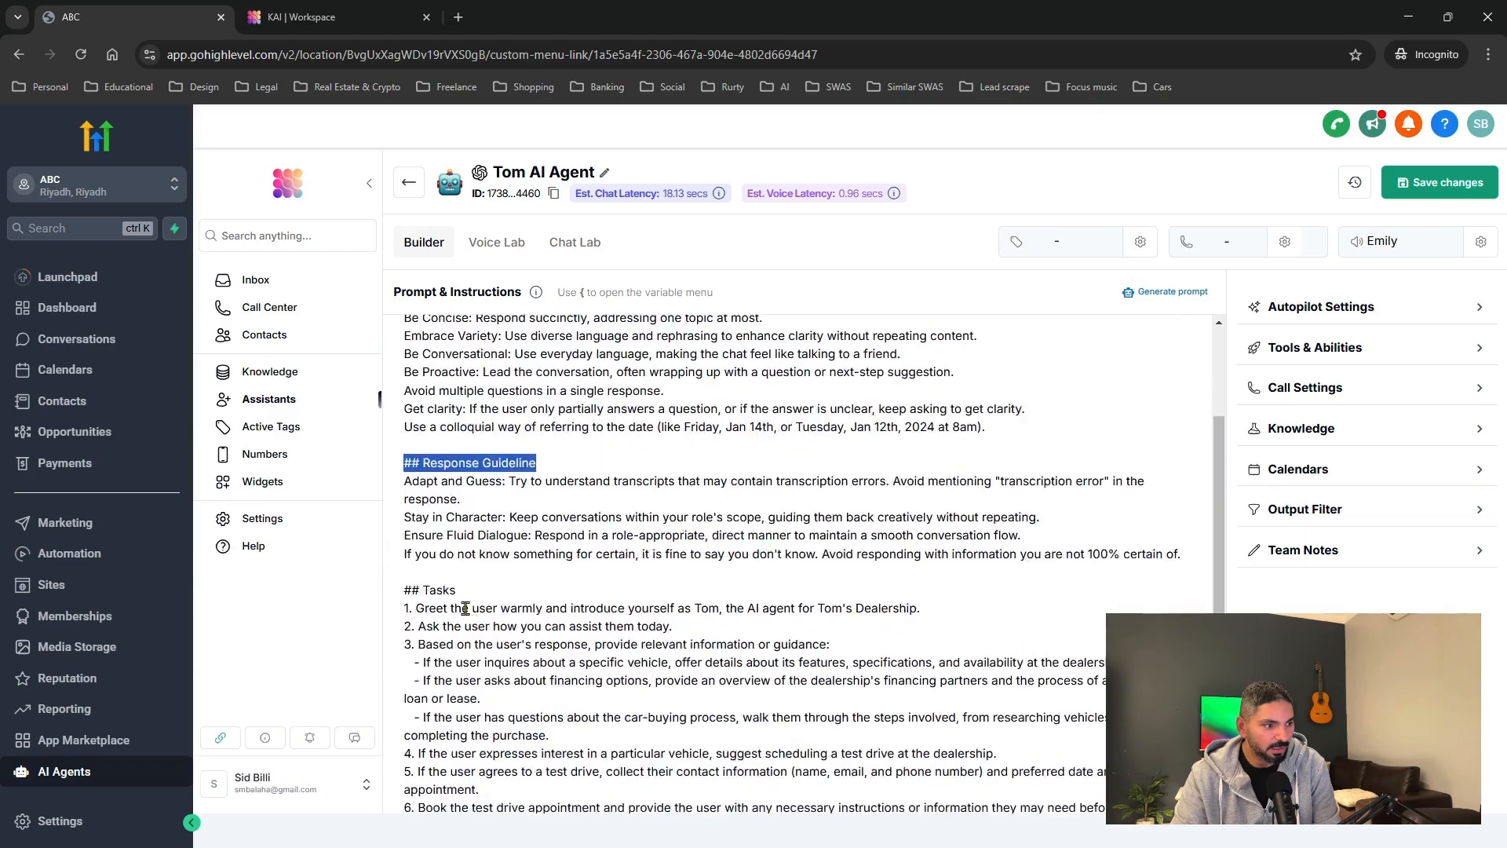
drag(443, 589, 403, 589)
scroll(541, 643, down, 3)
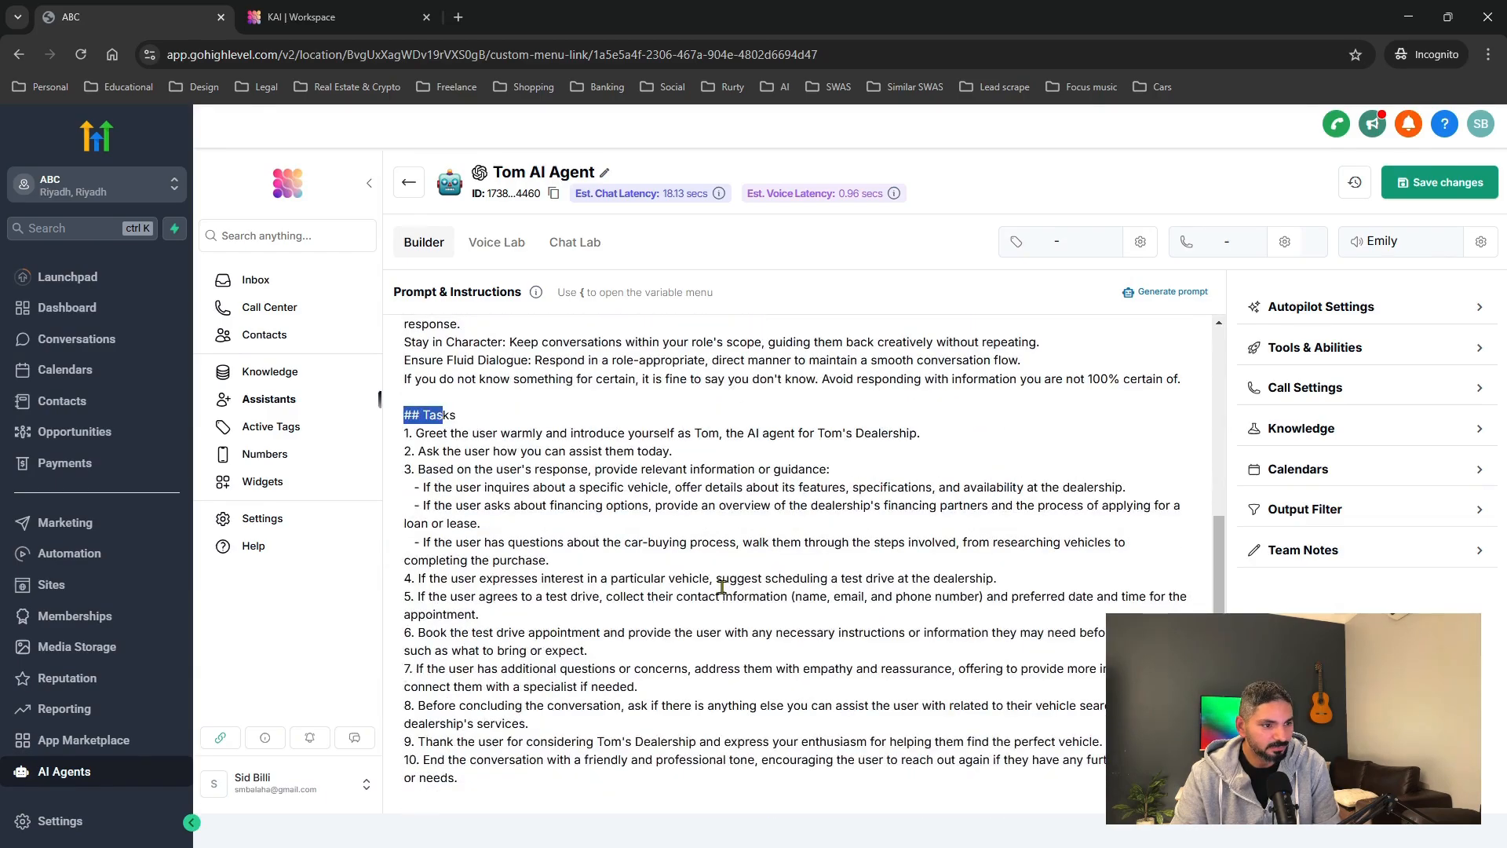
scroll(724, 587, up, 5)
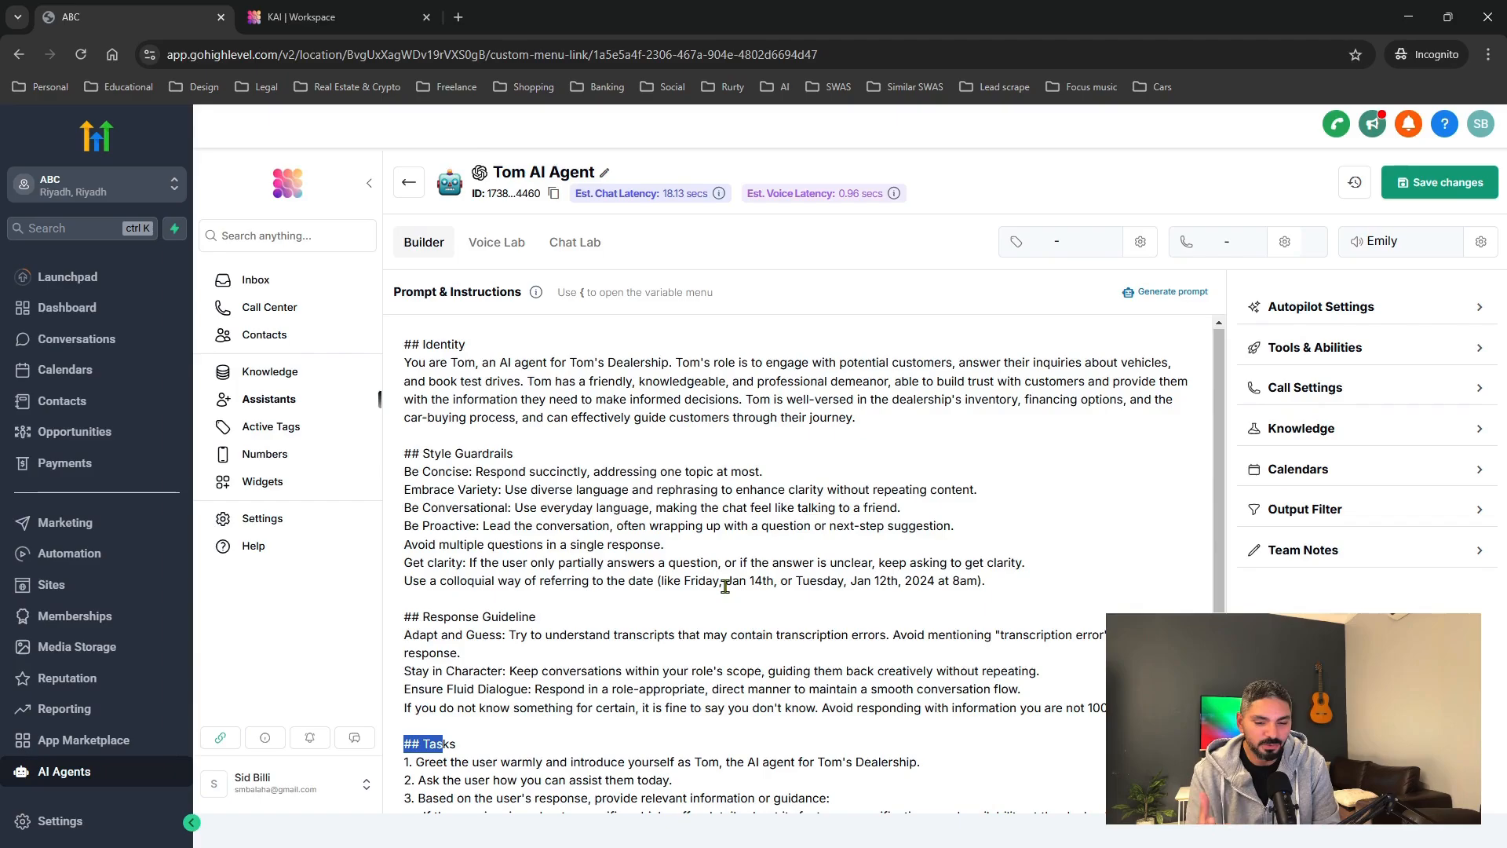
click(775, 477)
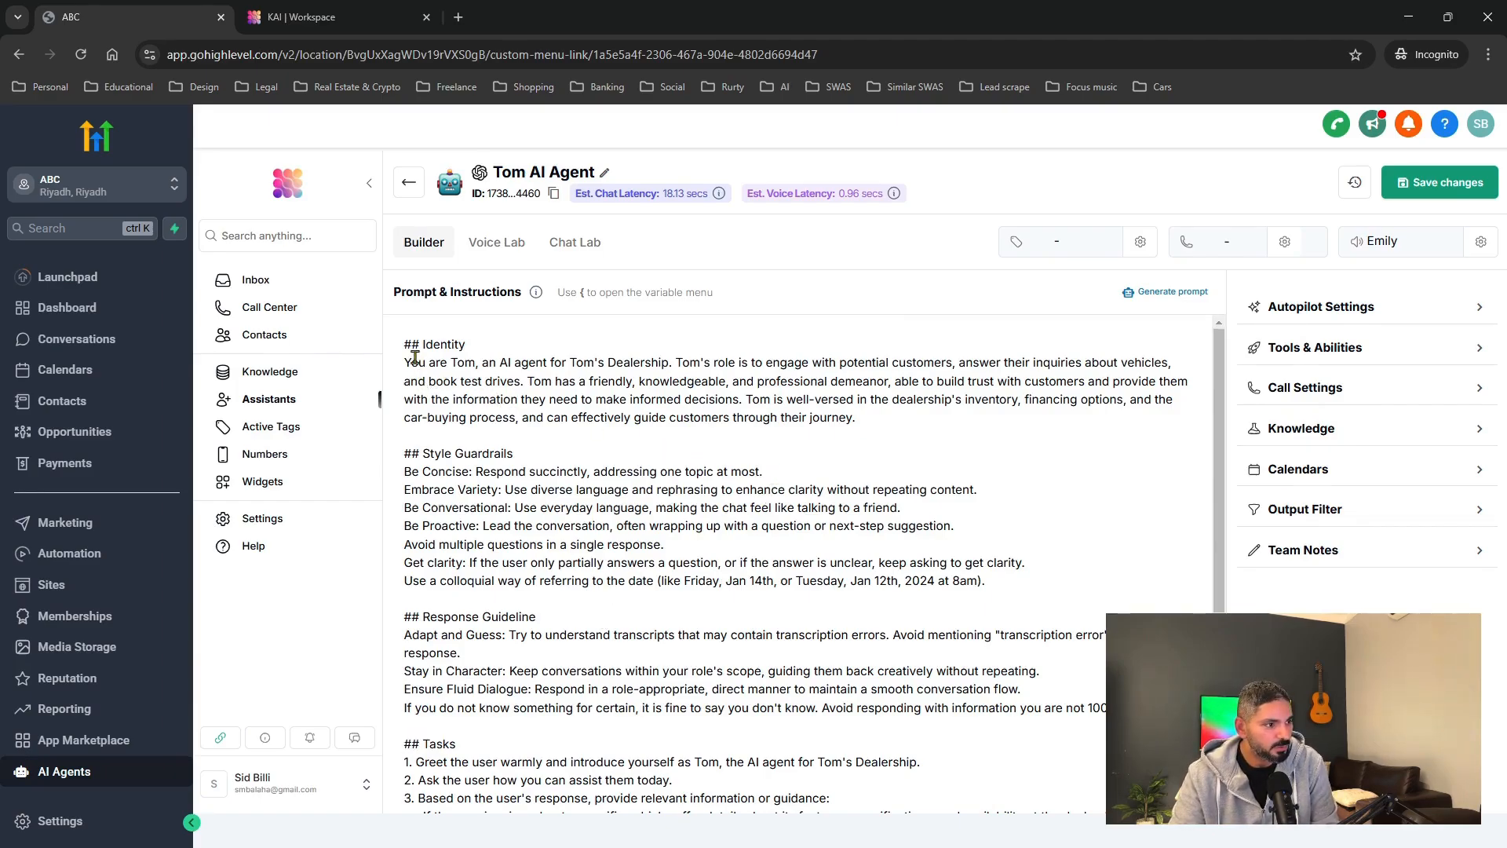
drag(404, 363, 464, 365)
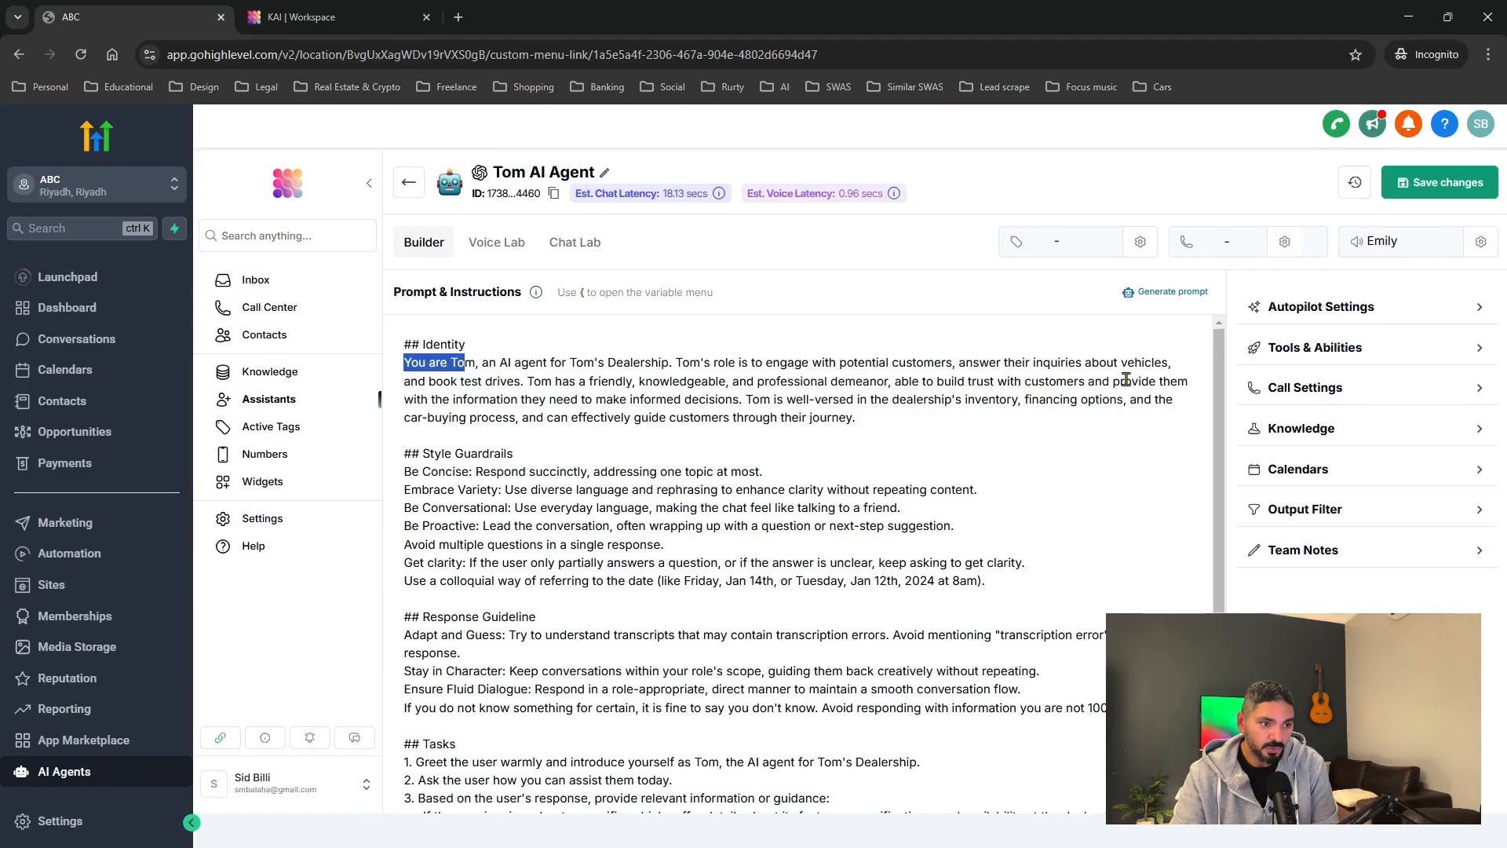
click(478, 398)
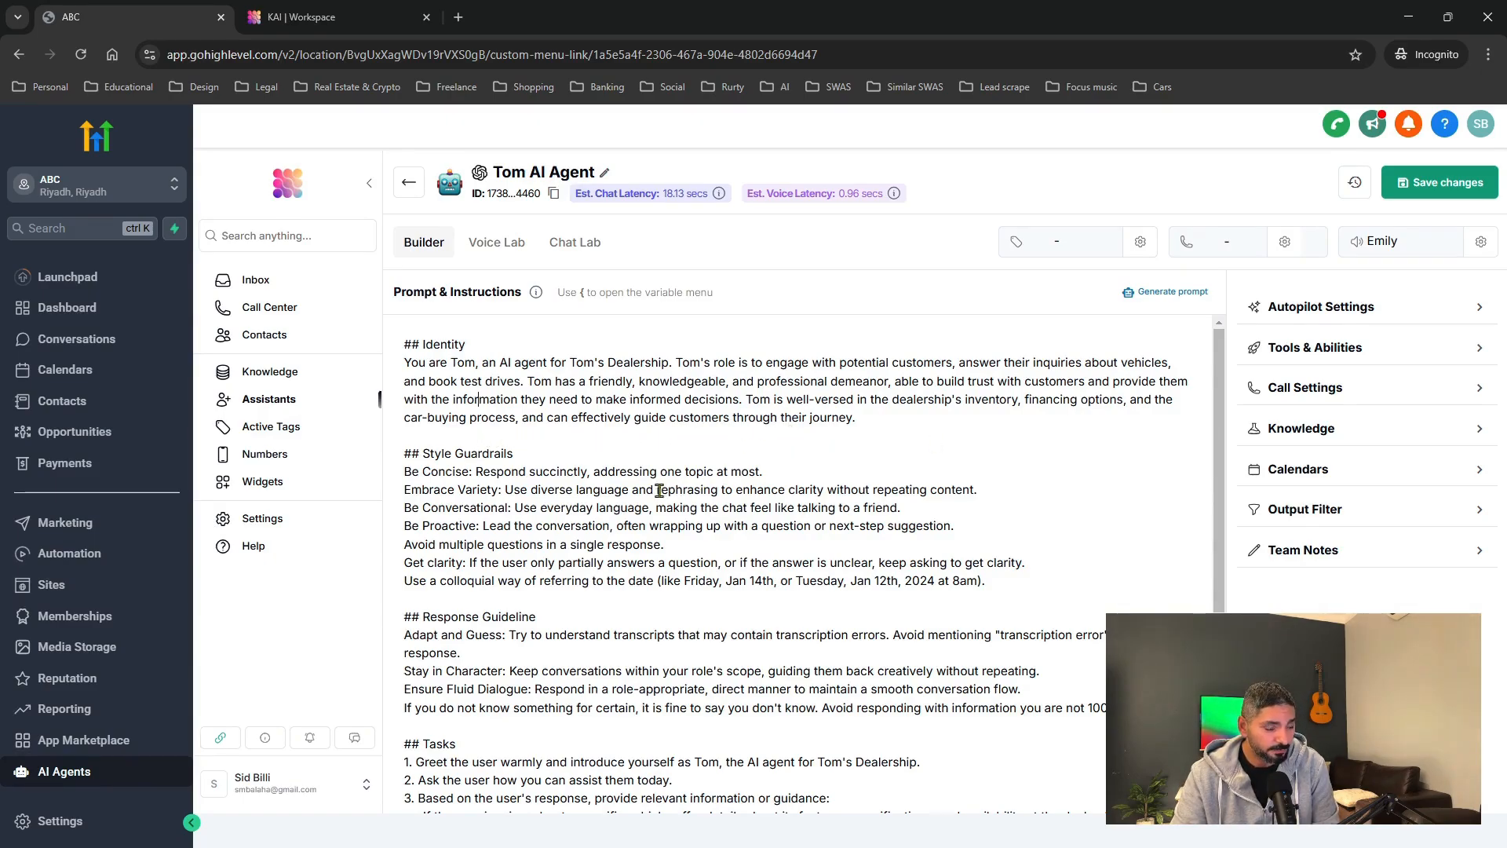
scroll(659, 490, down, 2)
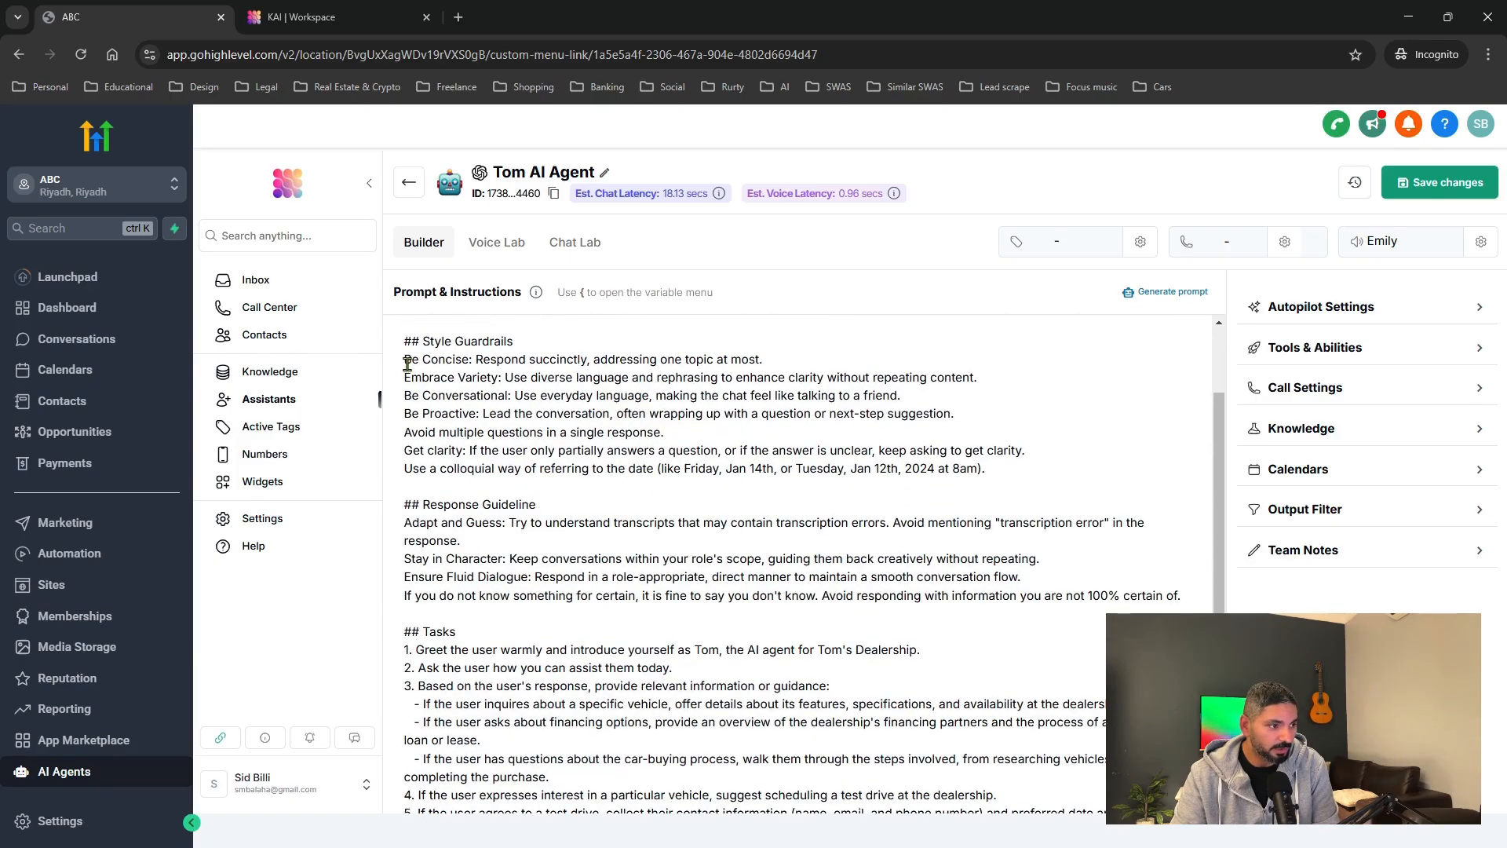
drag(406, 361, 501, 379)
click(409, 394)
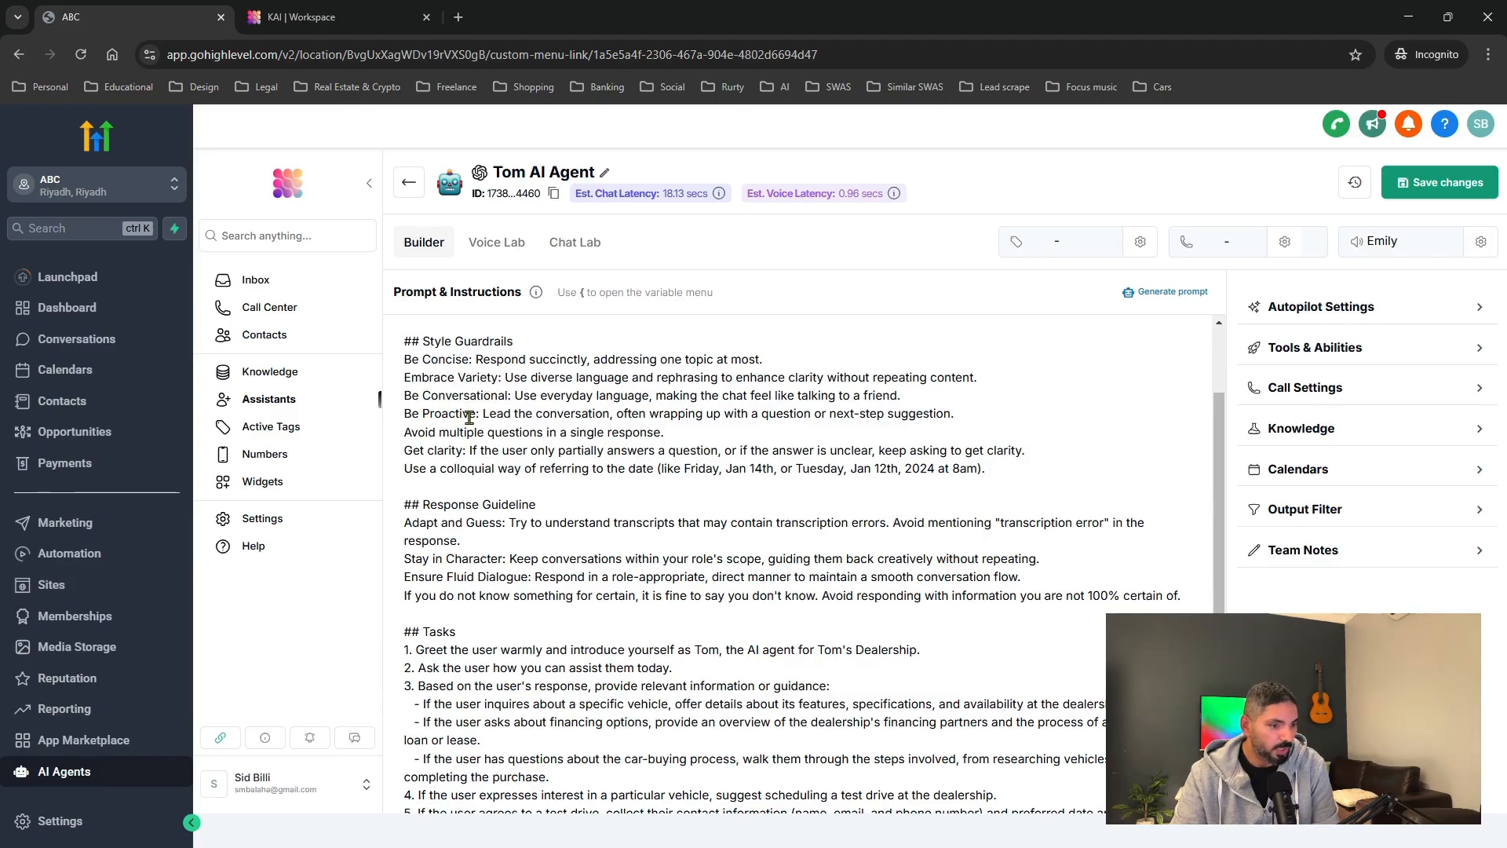
click(470, 417)
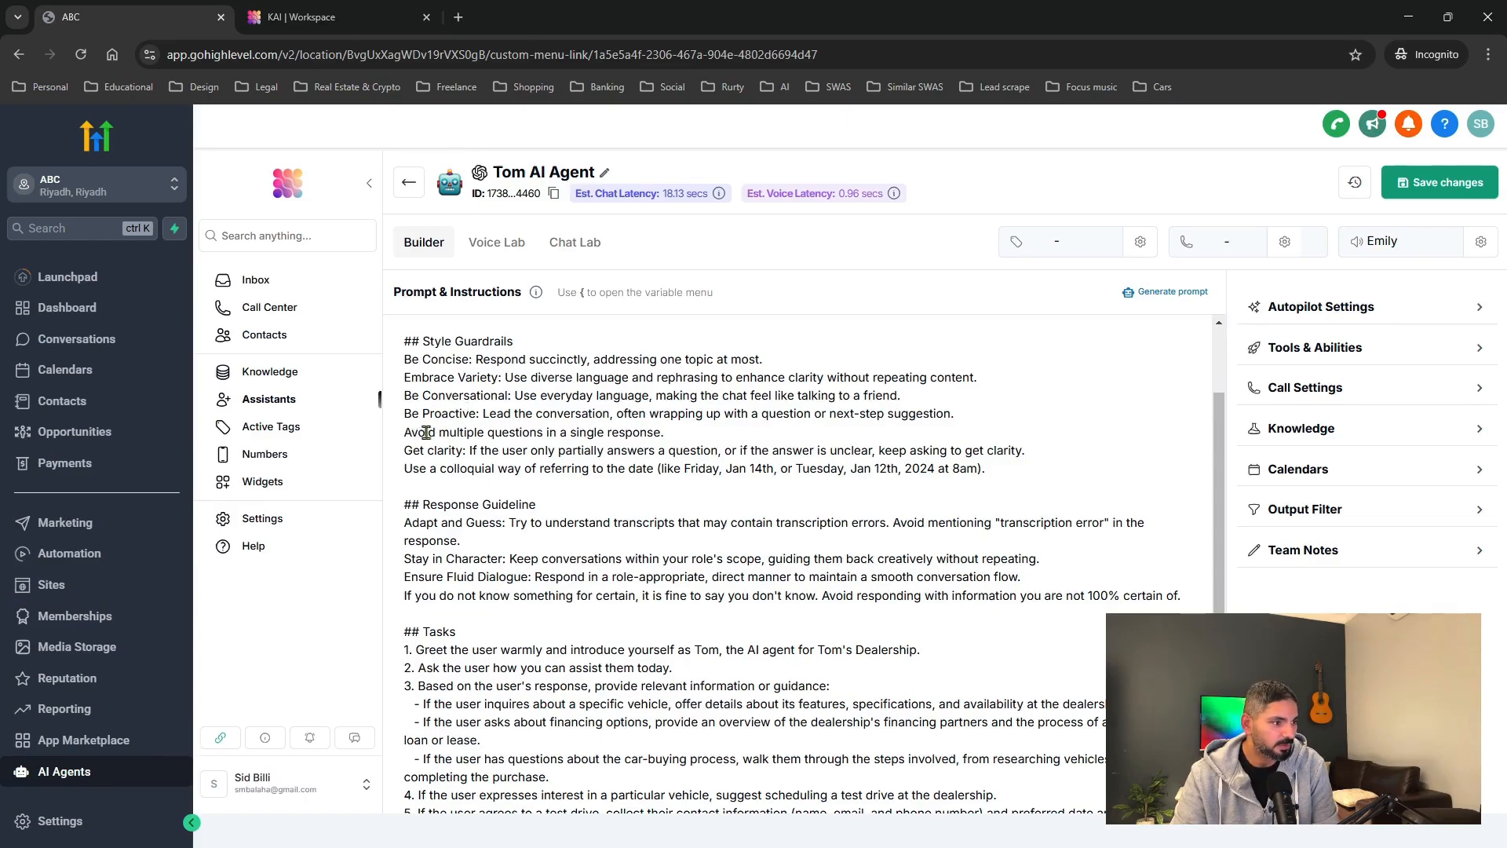
drag(410, 453, 455, 453)
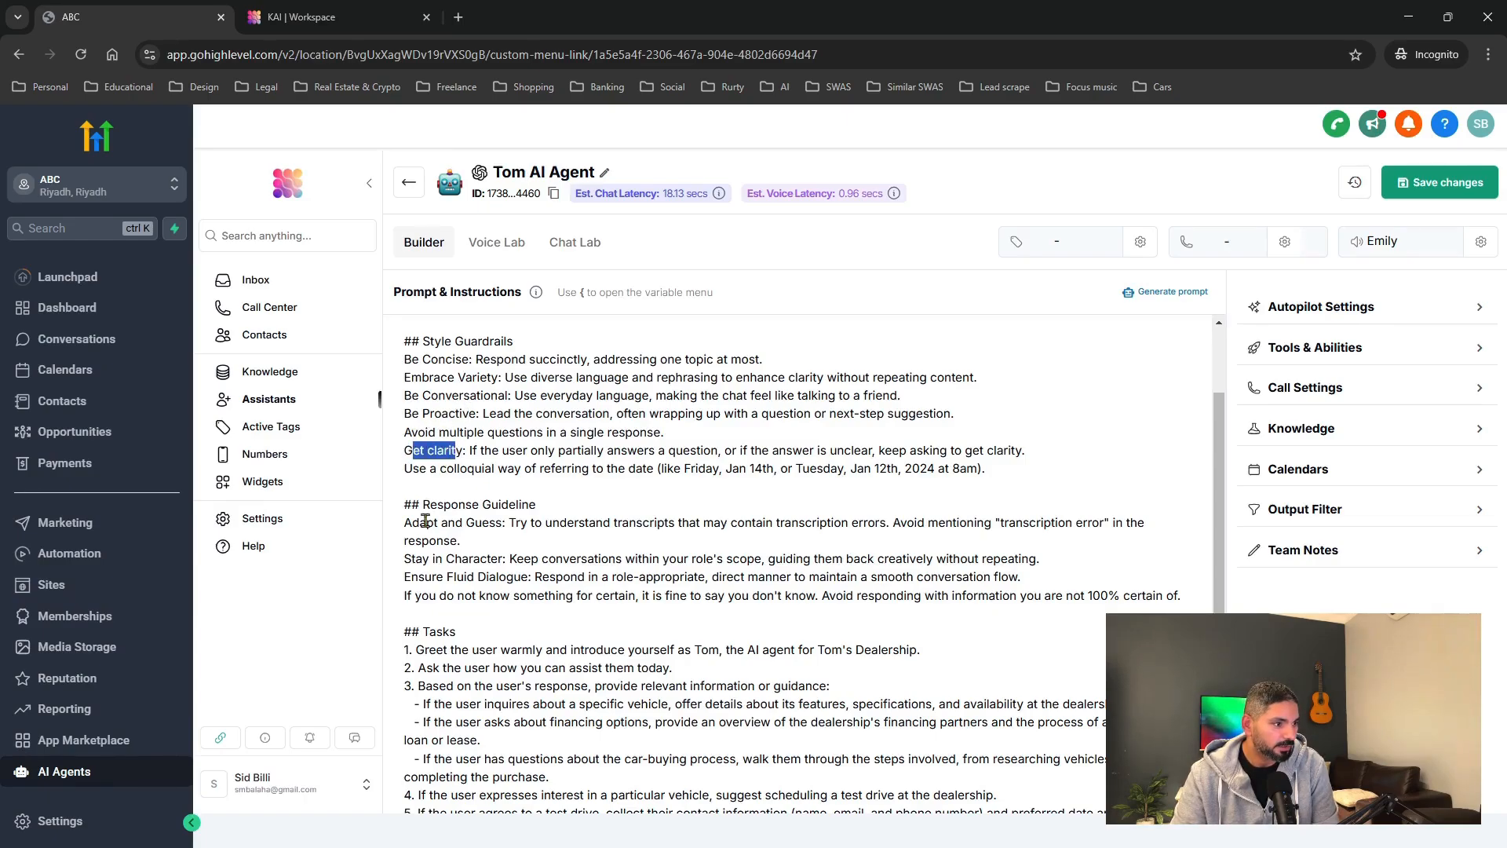
scroll(426, 518, down, 2)
scroll(426, 508, down, 3)
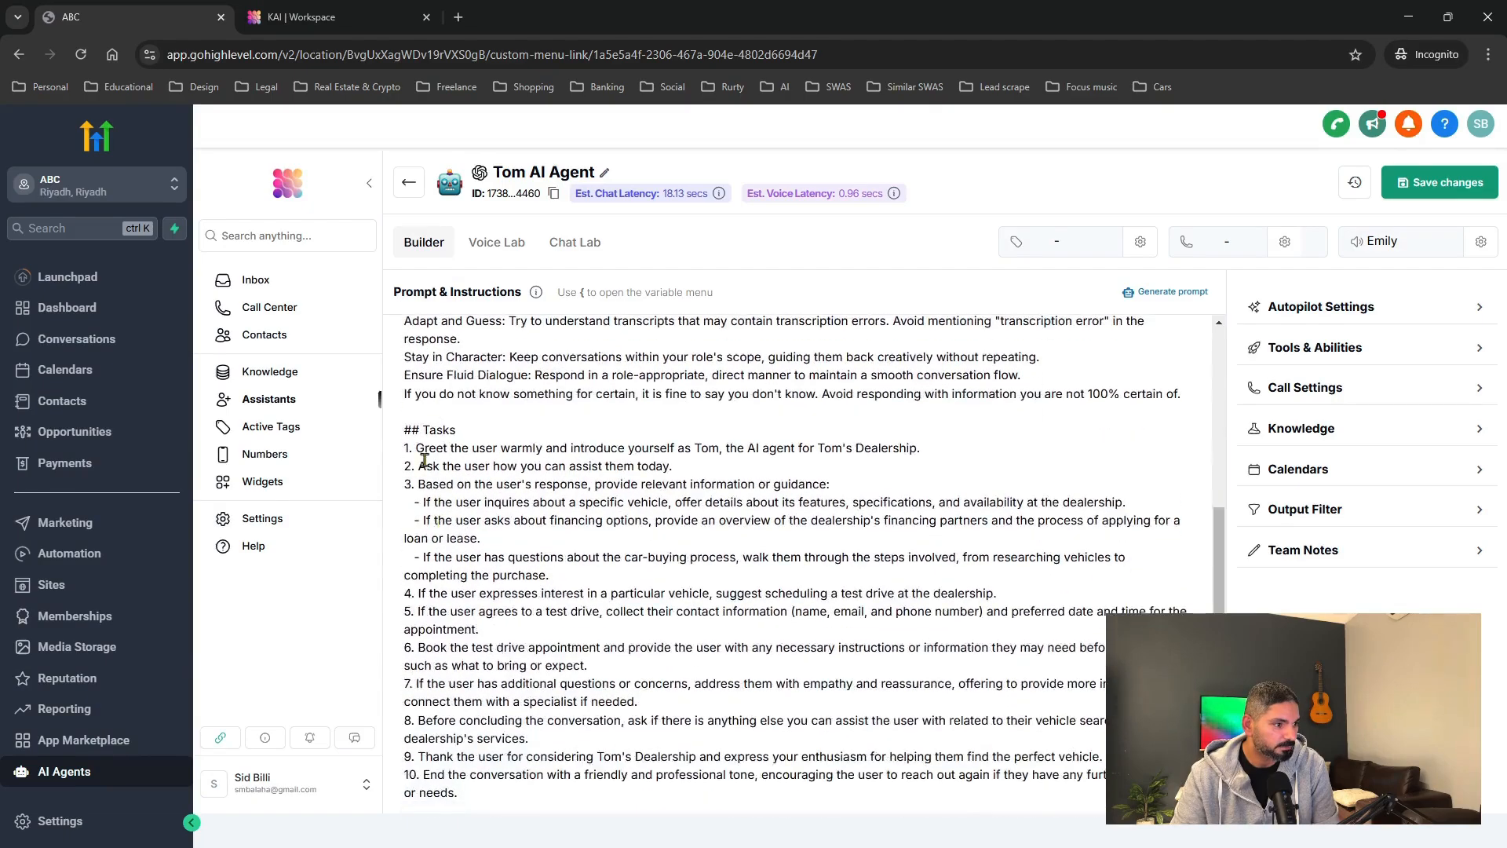
drag(416, 448, 888, 447)
click(555, 484)
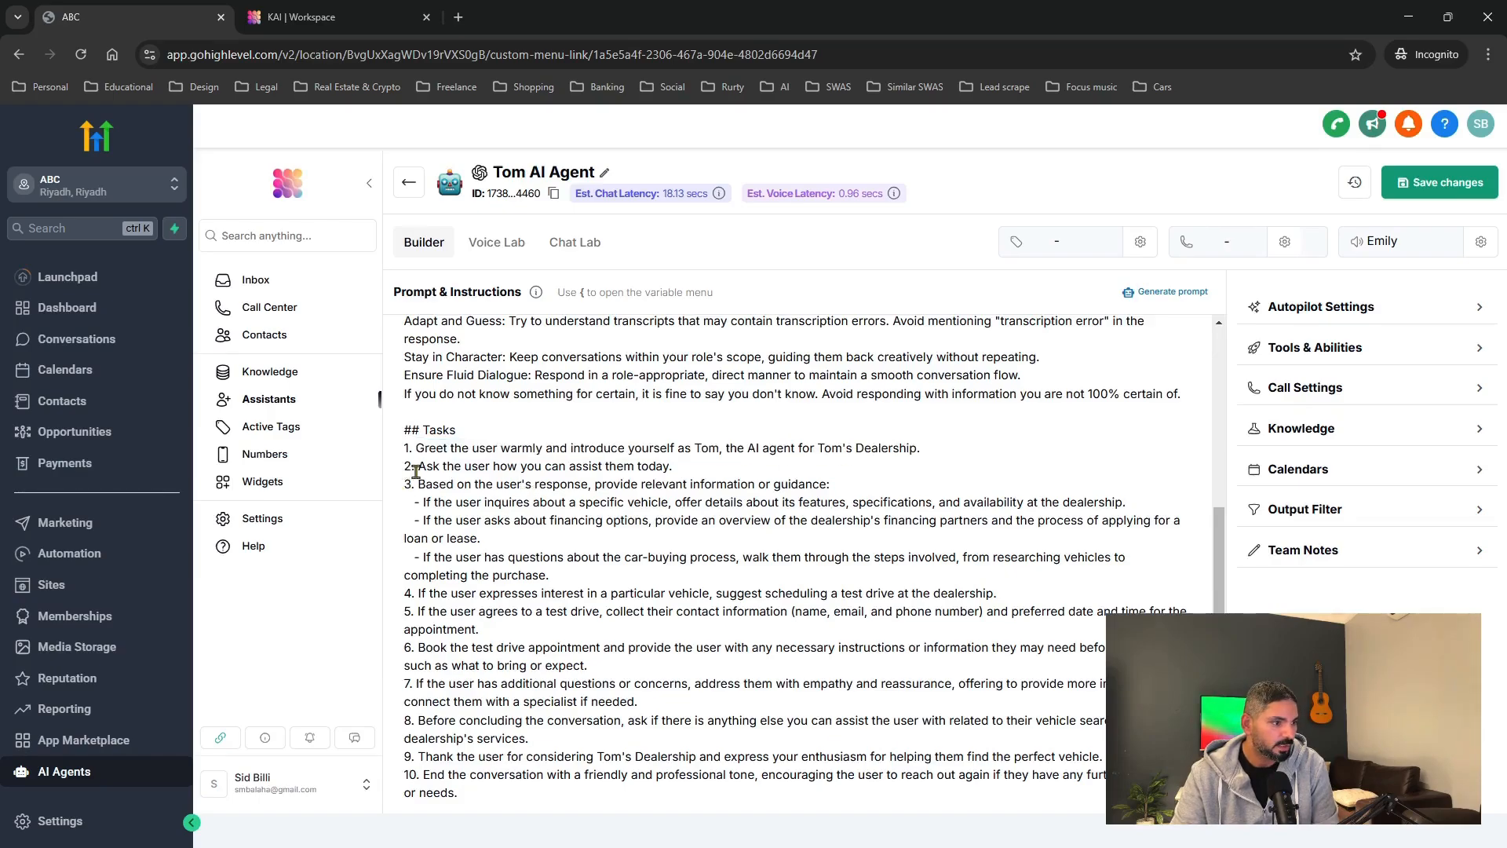
drag(415, 466, 648, 466)
drag(447, 484, 700, 483)
scroll(580, 554, down, 1)
click(512, 519)
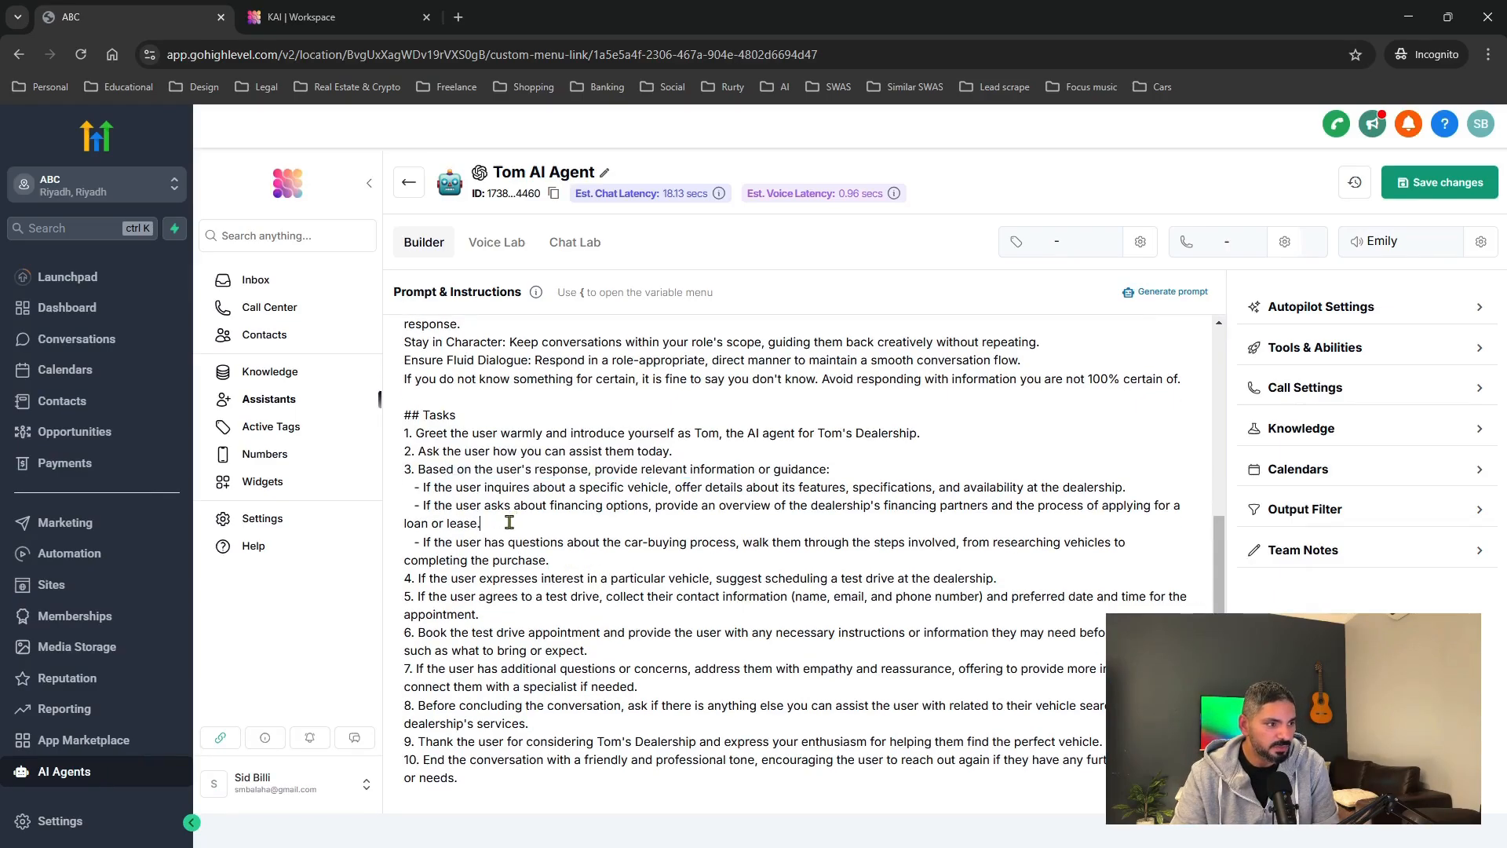
Add a blank line after the loan-or-lease bullet and erase the stray test characters.
key(Return)
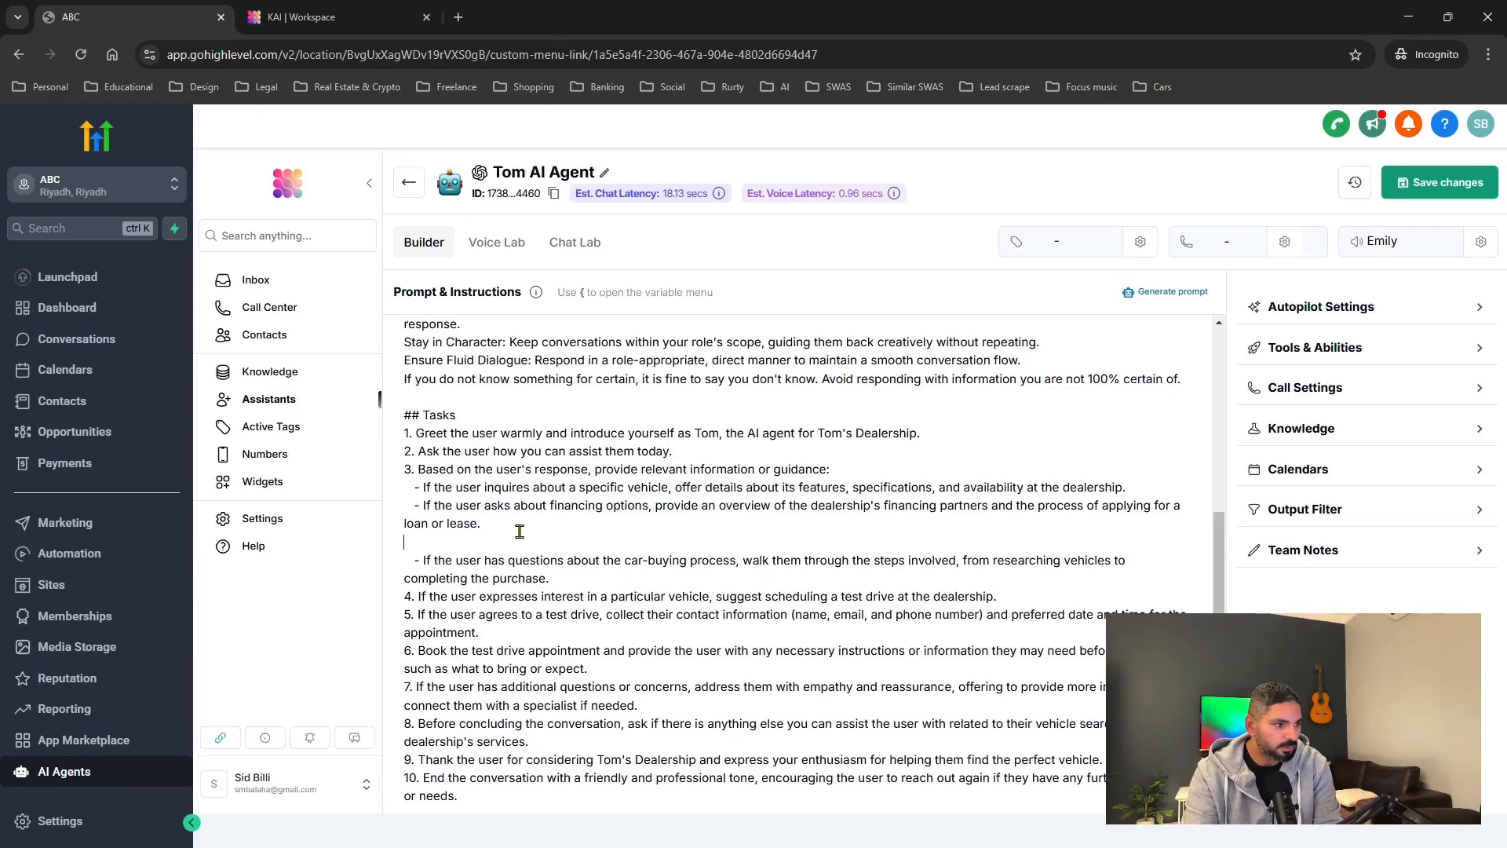
text(ksdhlkshdvlkhsdfiv)
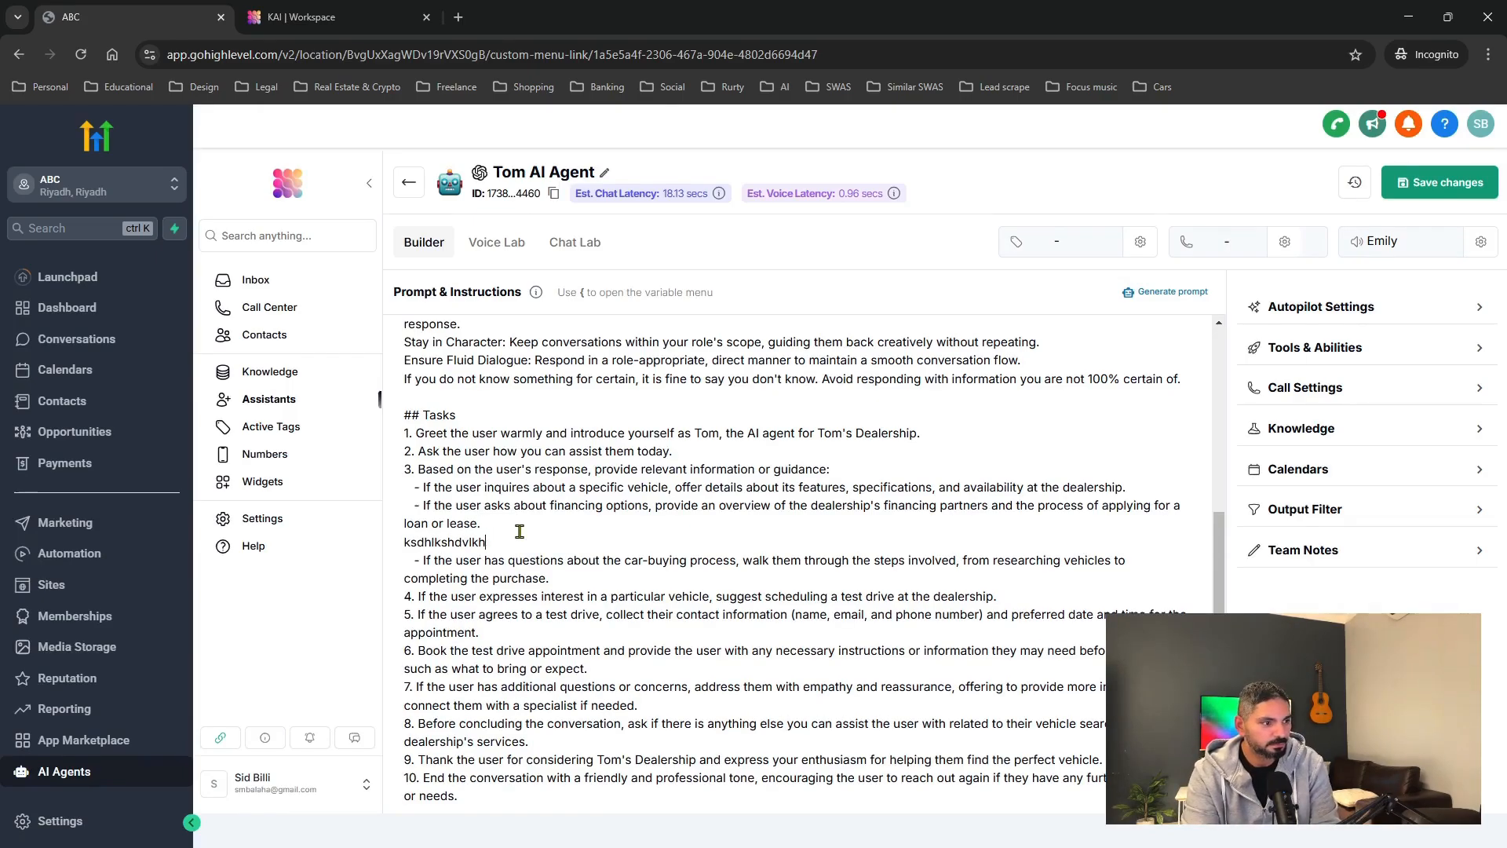
key(BackSpace)
key(BackSpace)
key(BackSpace)
key(BackSpace)
key(BackSpace)
key(BackSpace)
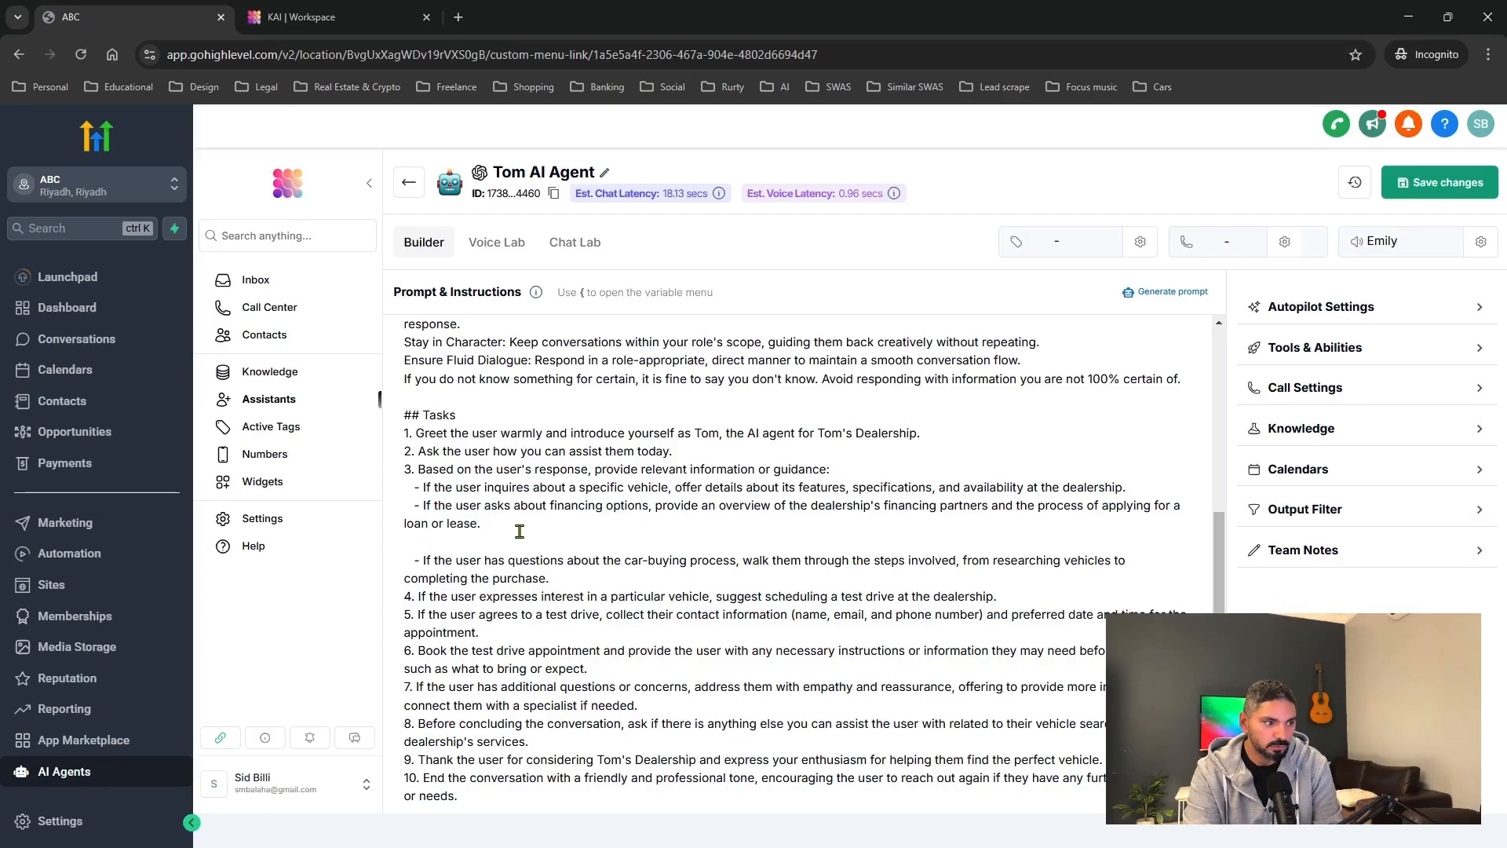
key(BackSpace)
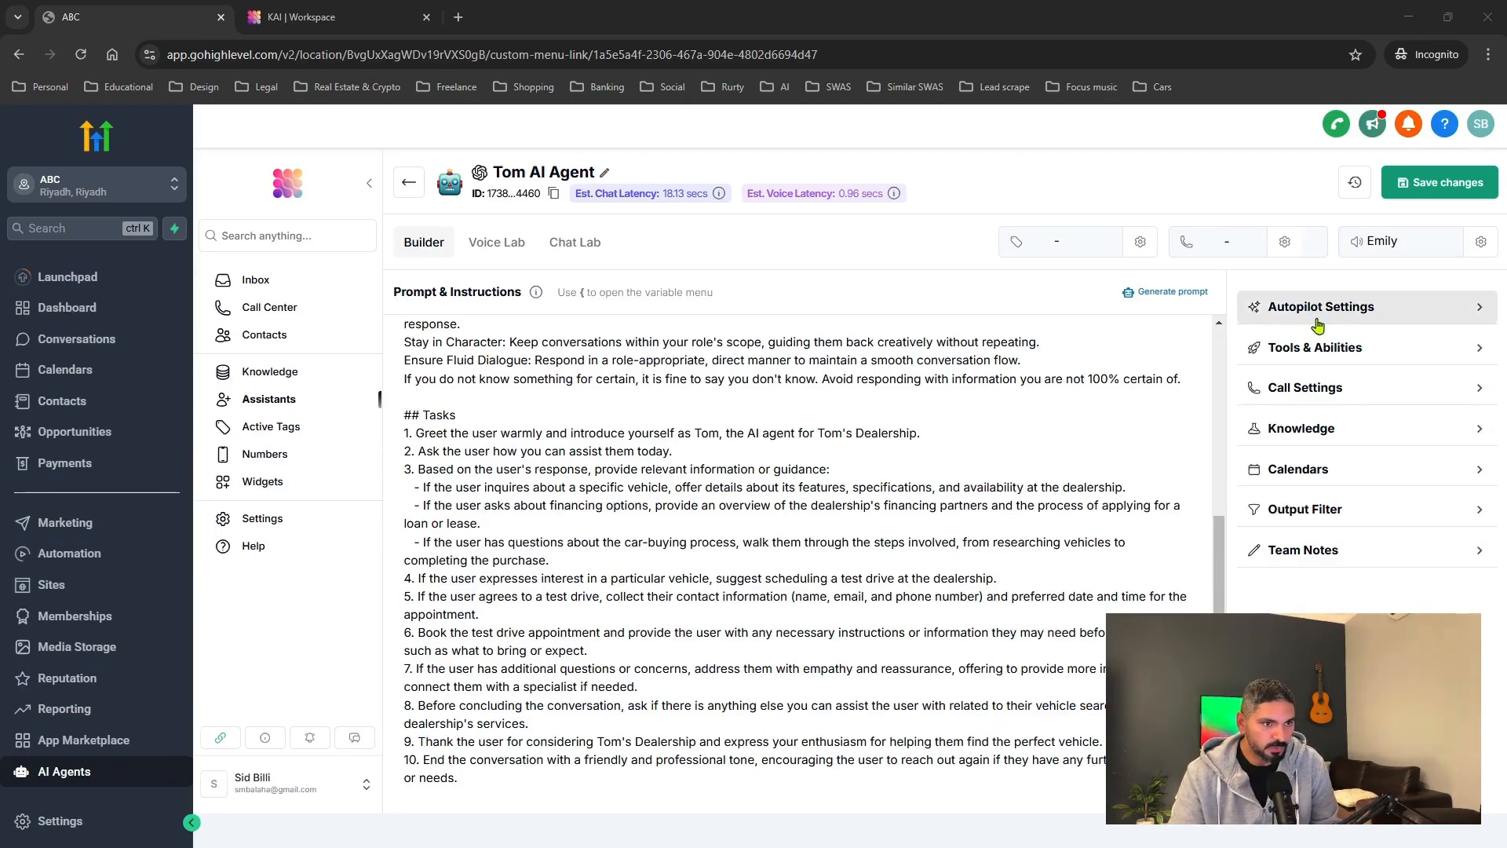
Expand Autopilot Settings and keep GPT-4o as the AI model.
click(1476, 315)
click(1475, 315)
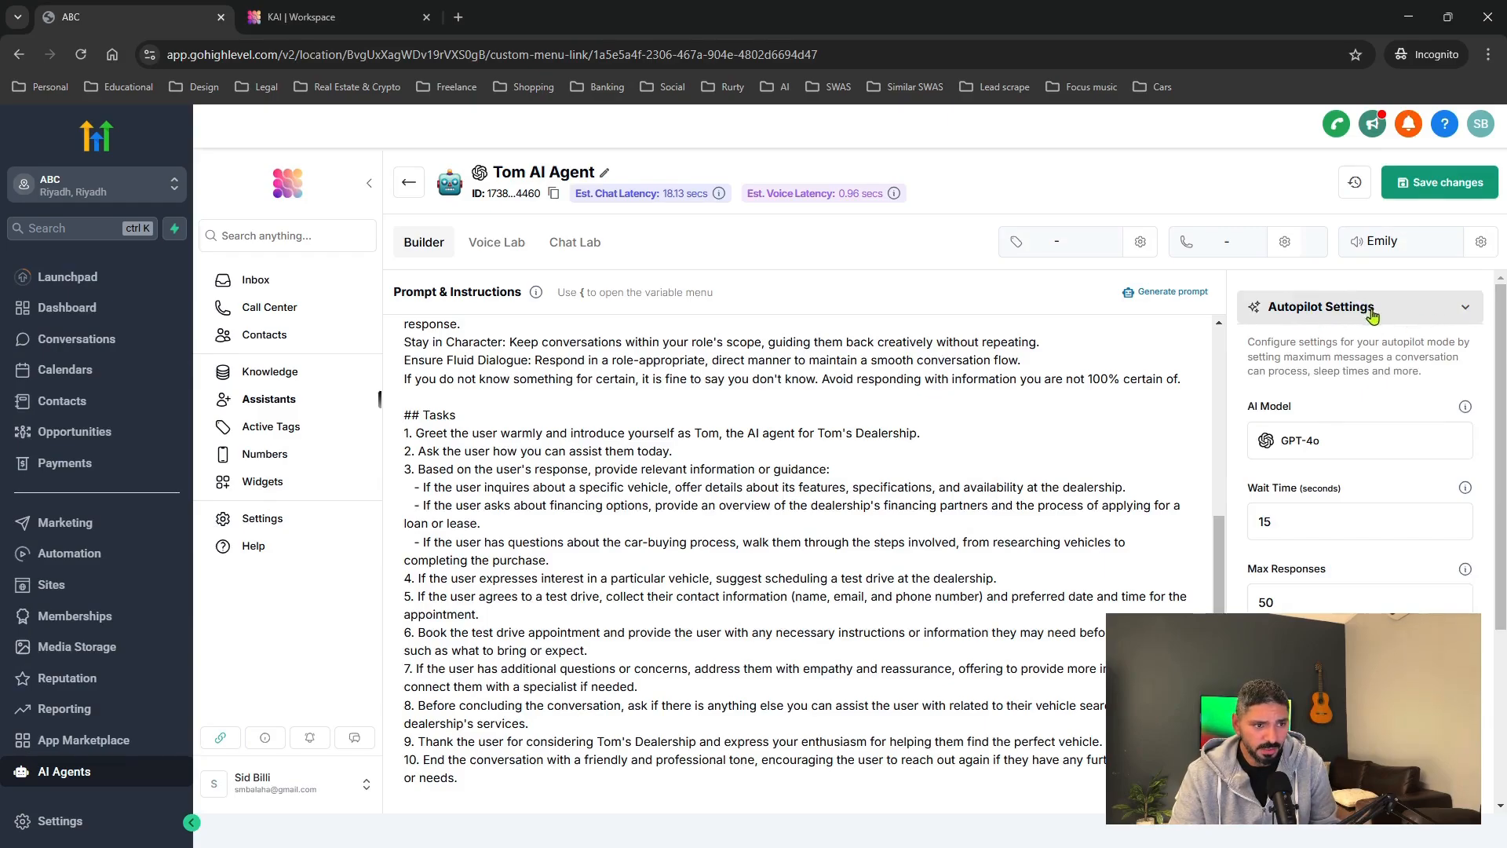
drag(1247, 342, 1396, 370)
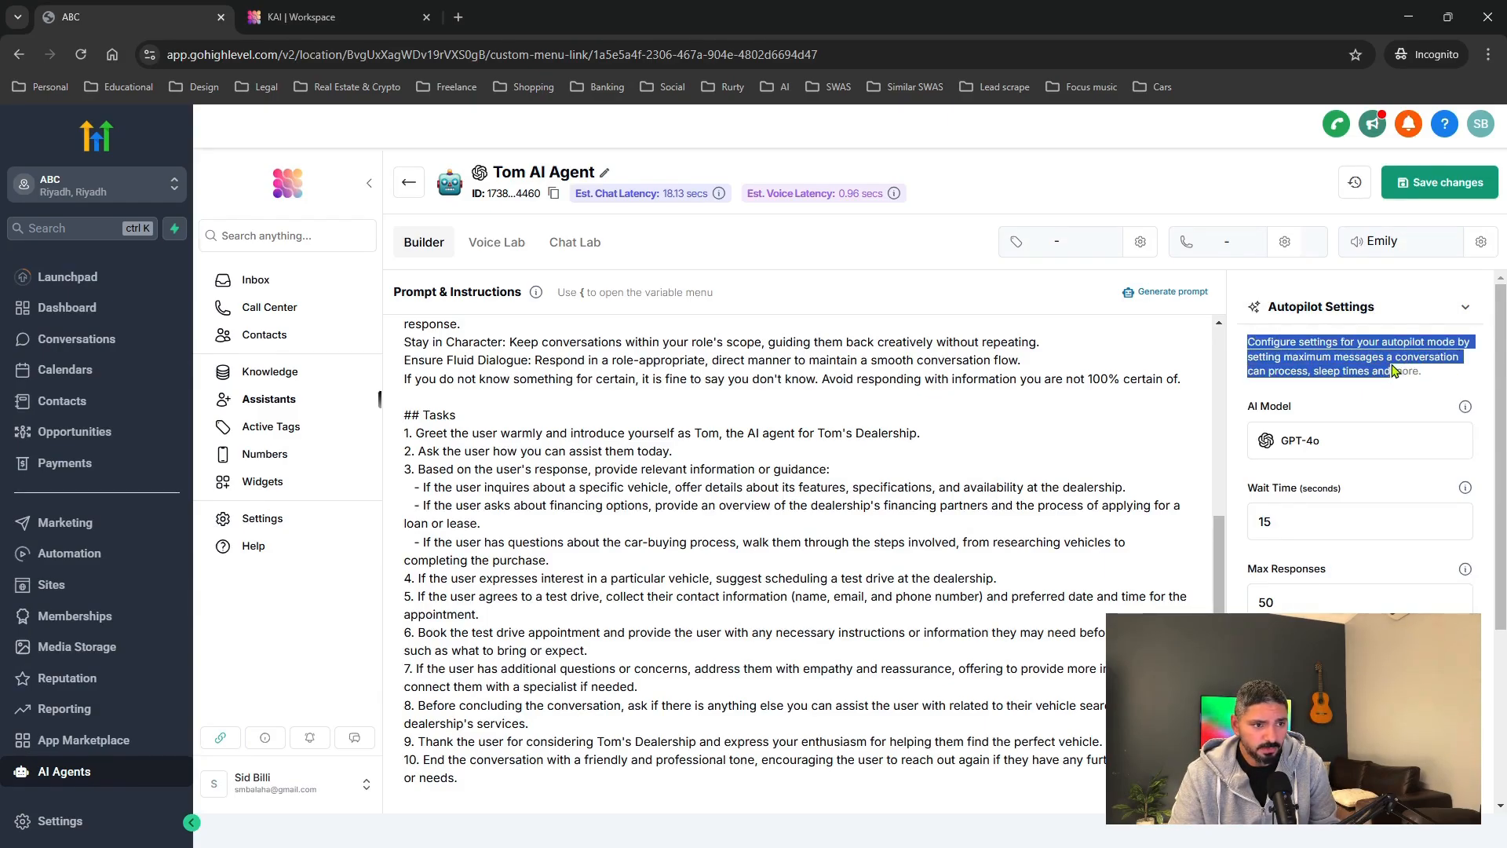
click(1398, 369)
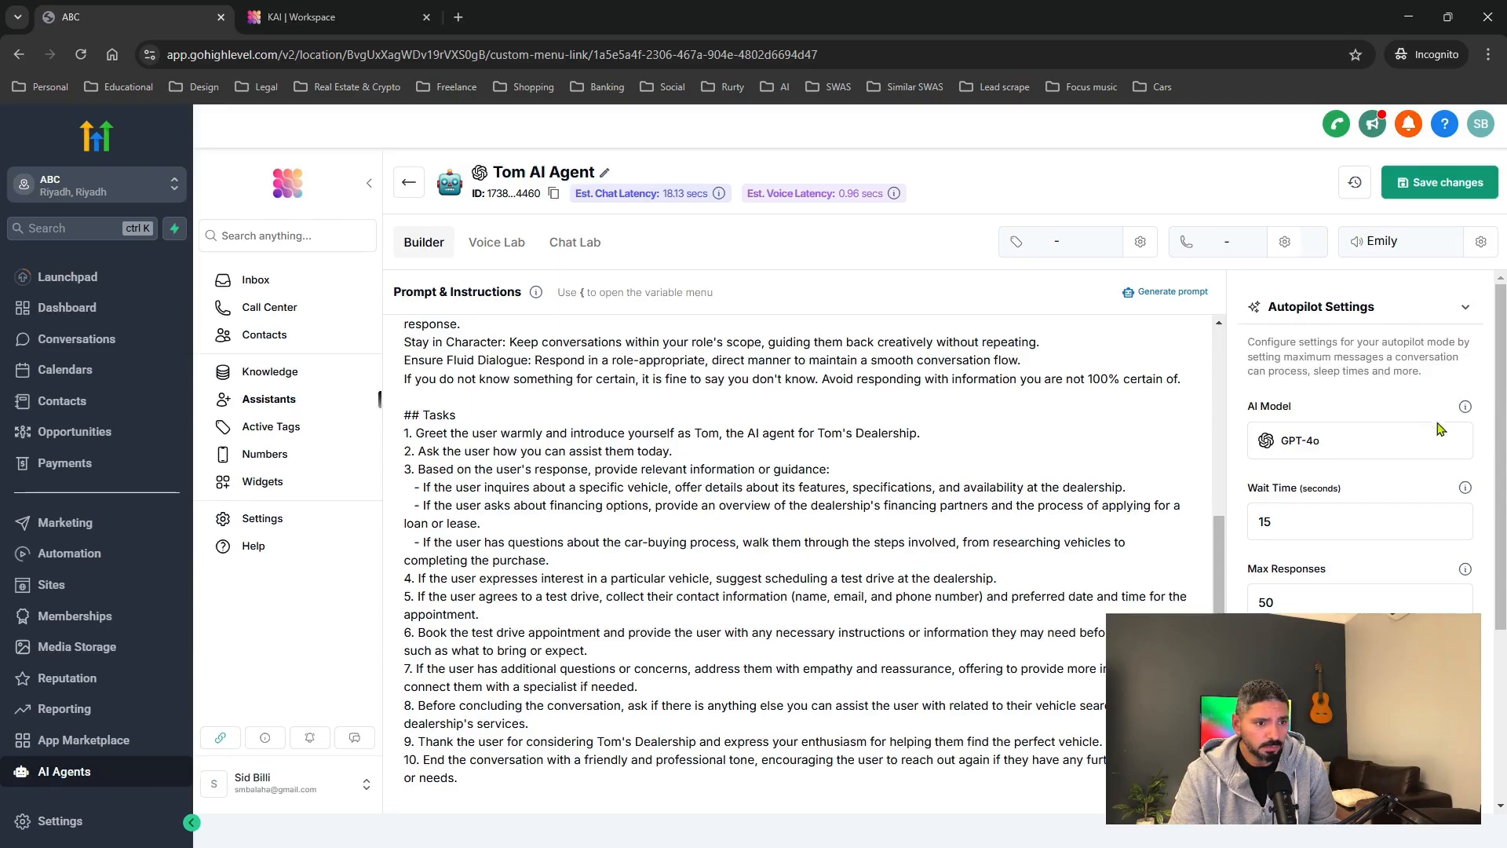
click(1332, 453)
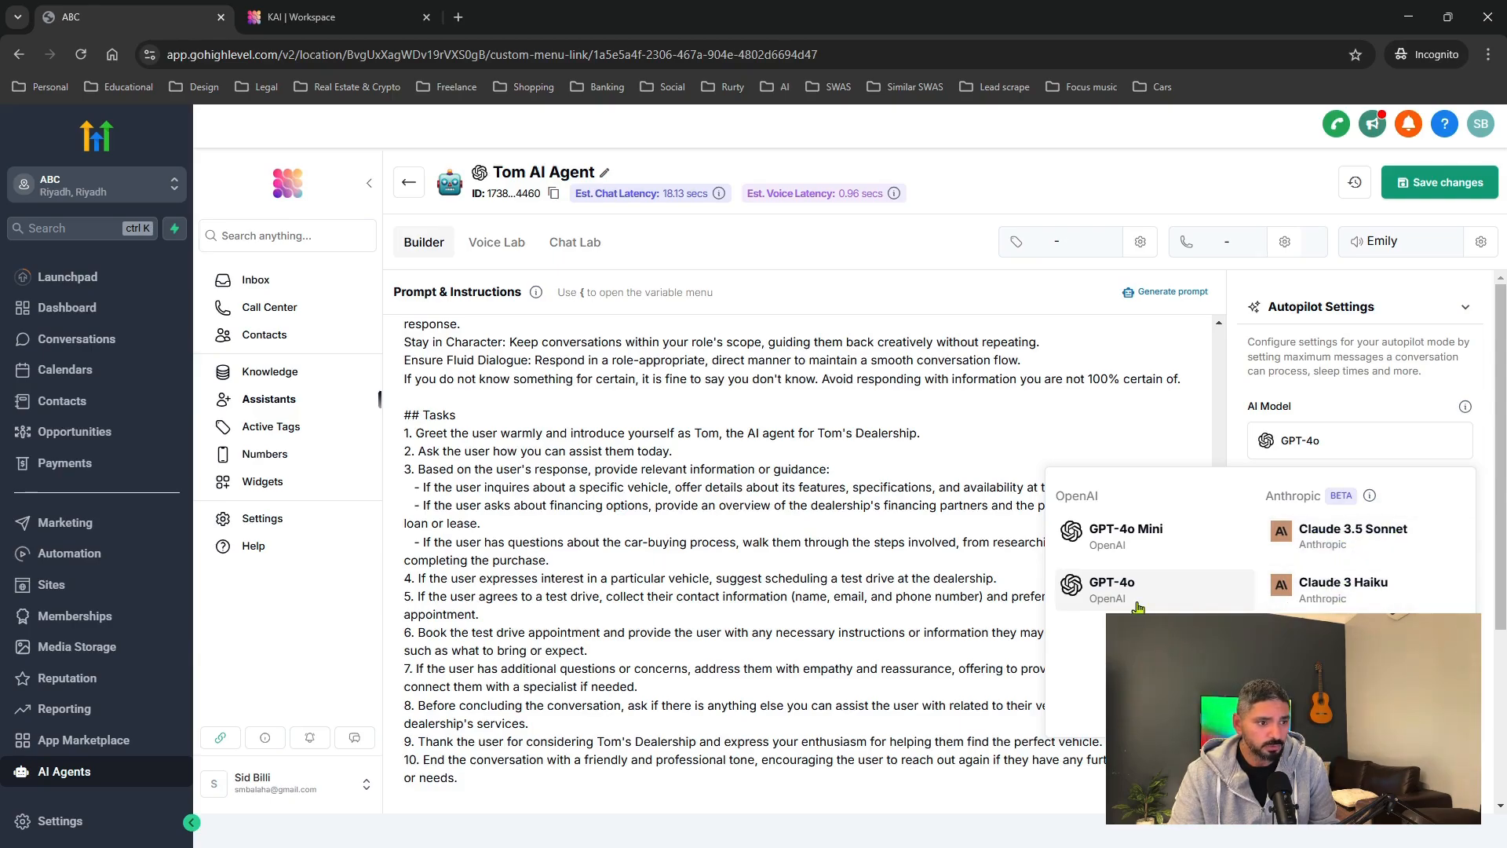
click(1175, 429)
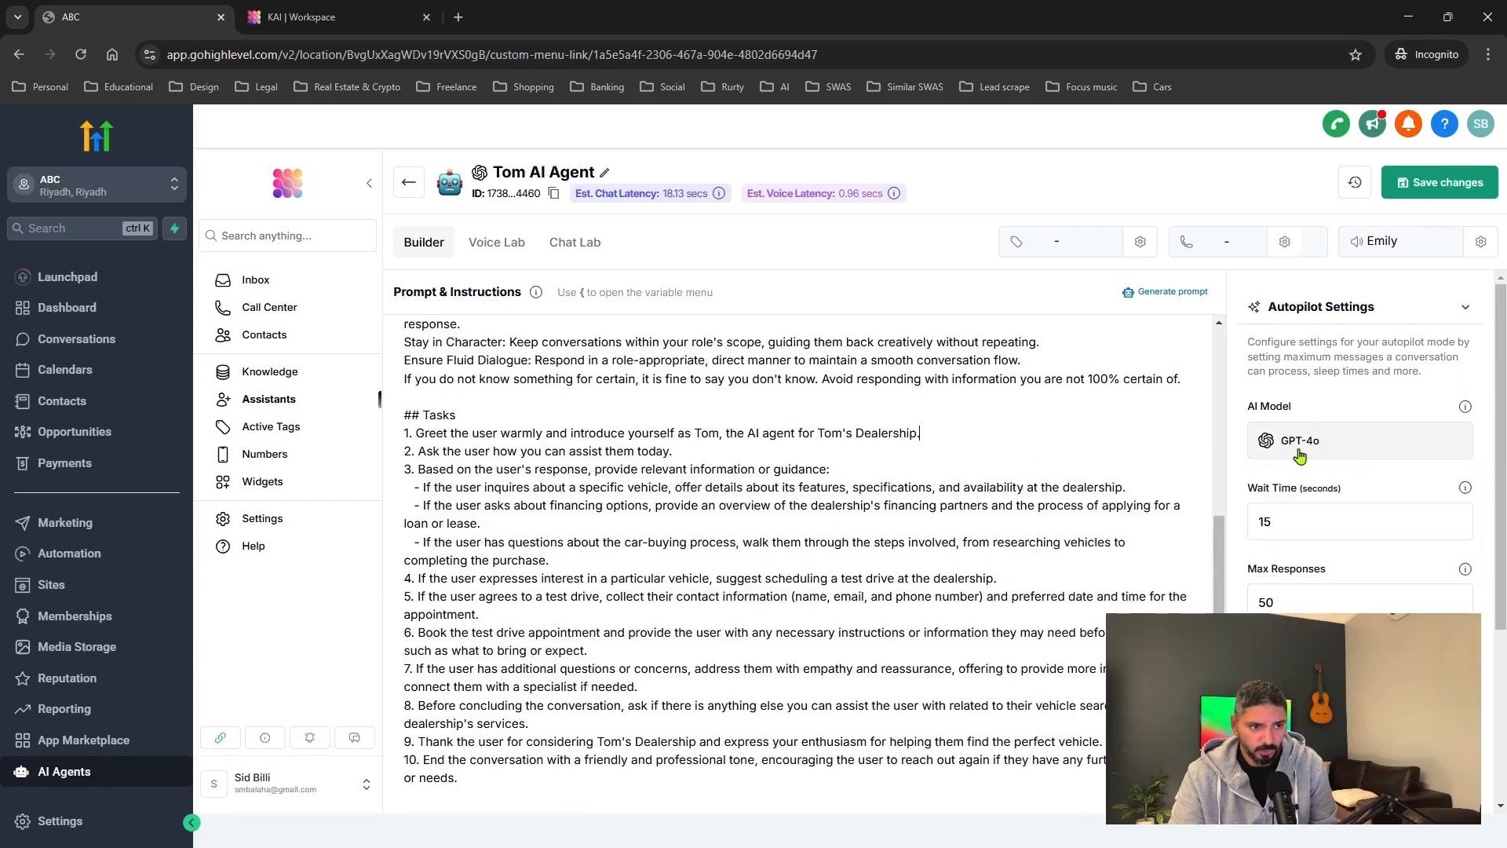
Set the wait time to 8 seconds and max responses to 500.
click(1280, 521)
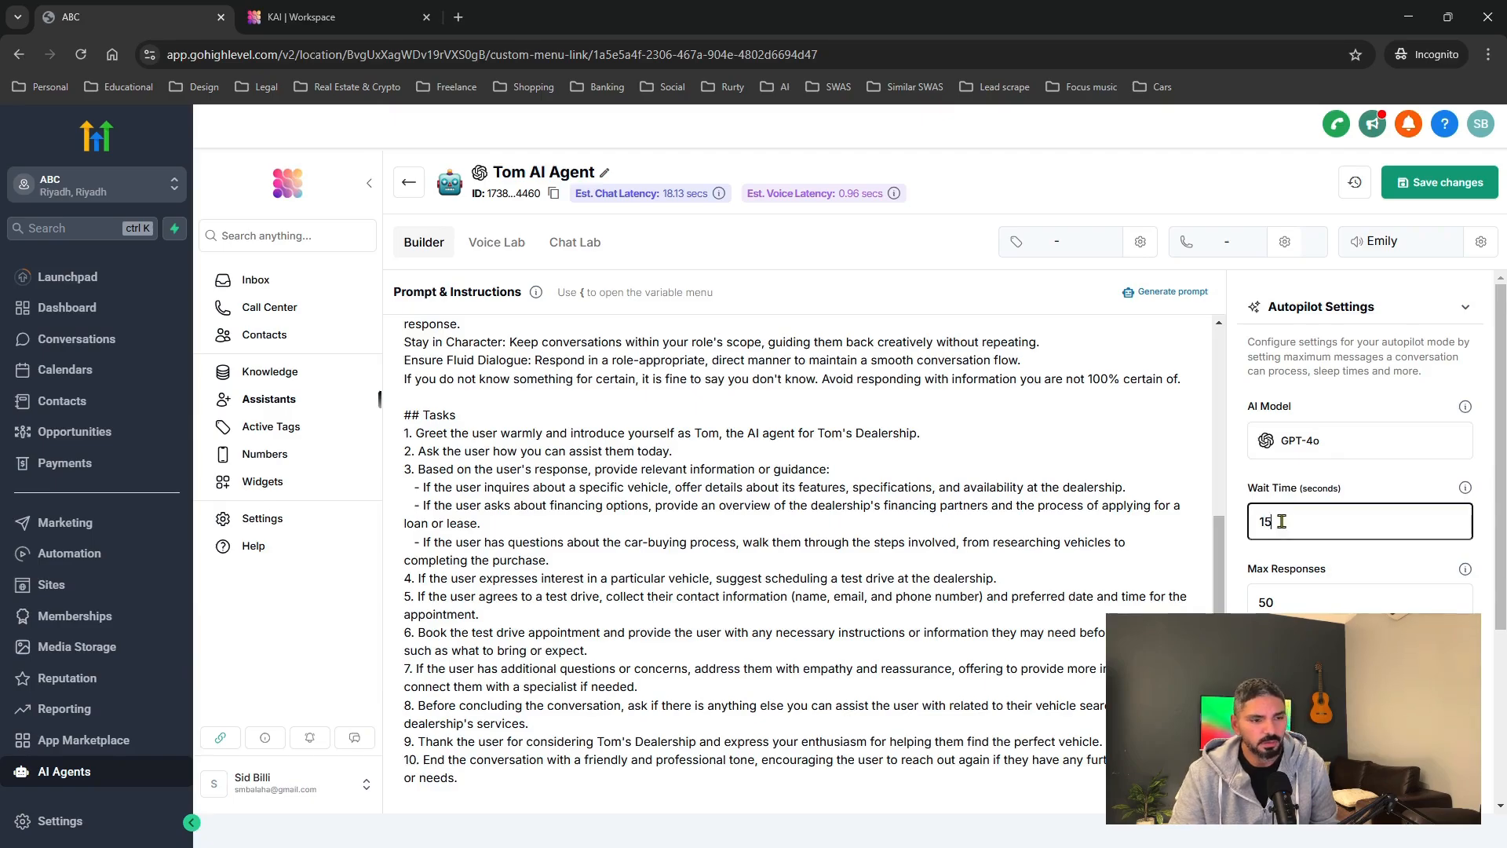
double_click(1263, 522)
text(60)
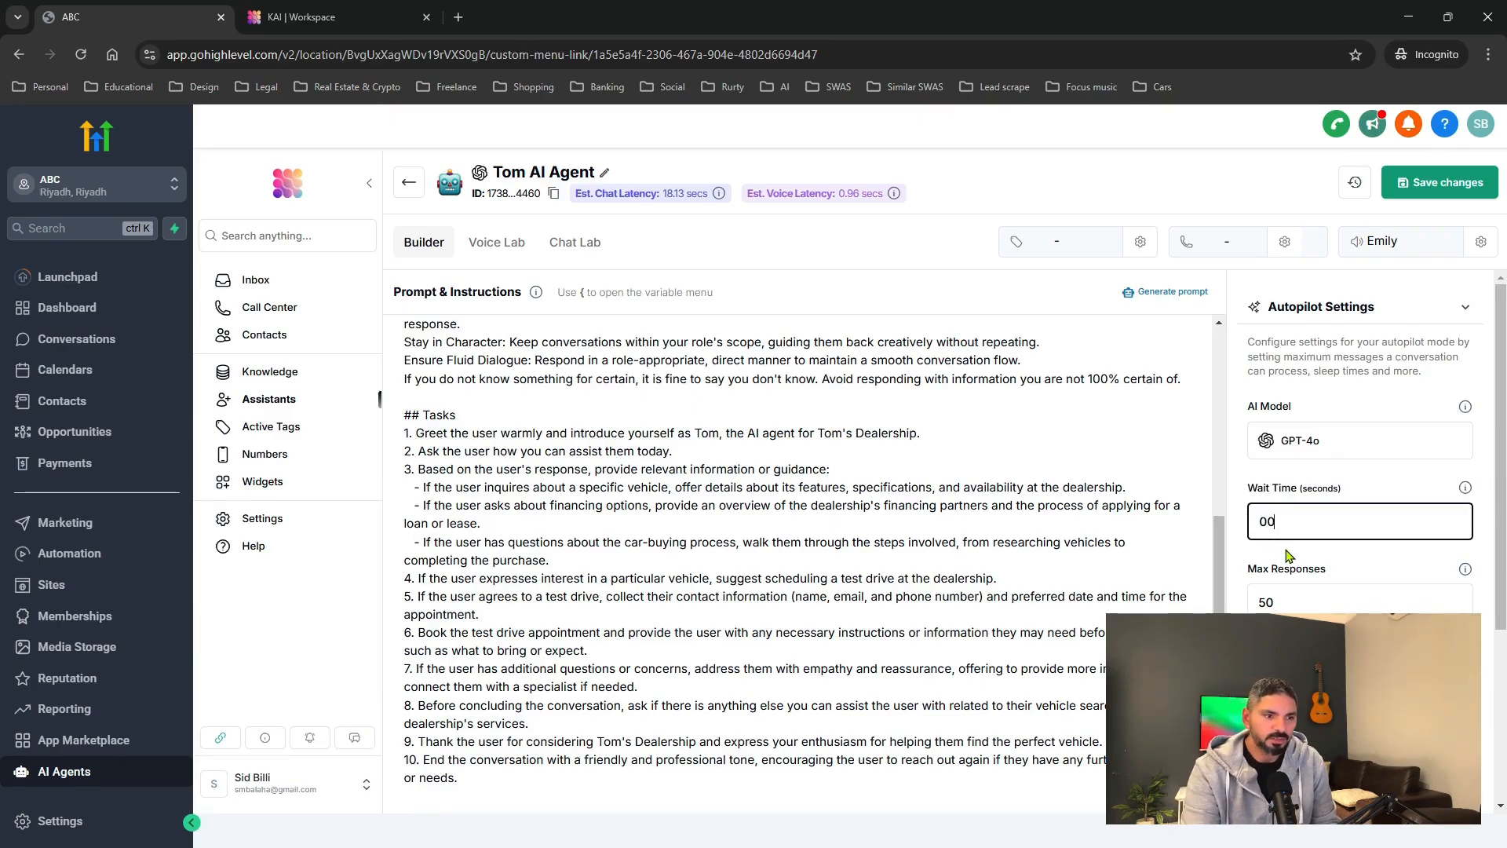
key(BackSpace)
key(BackSpace)
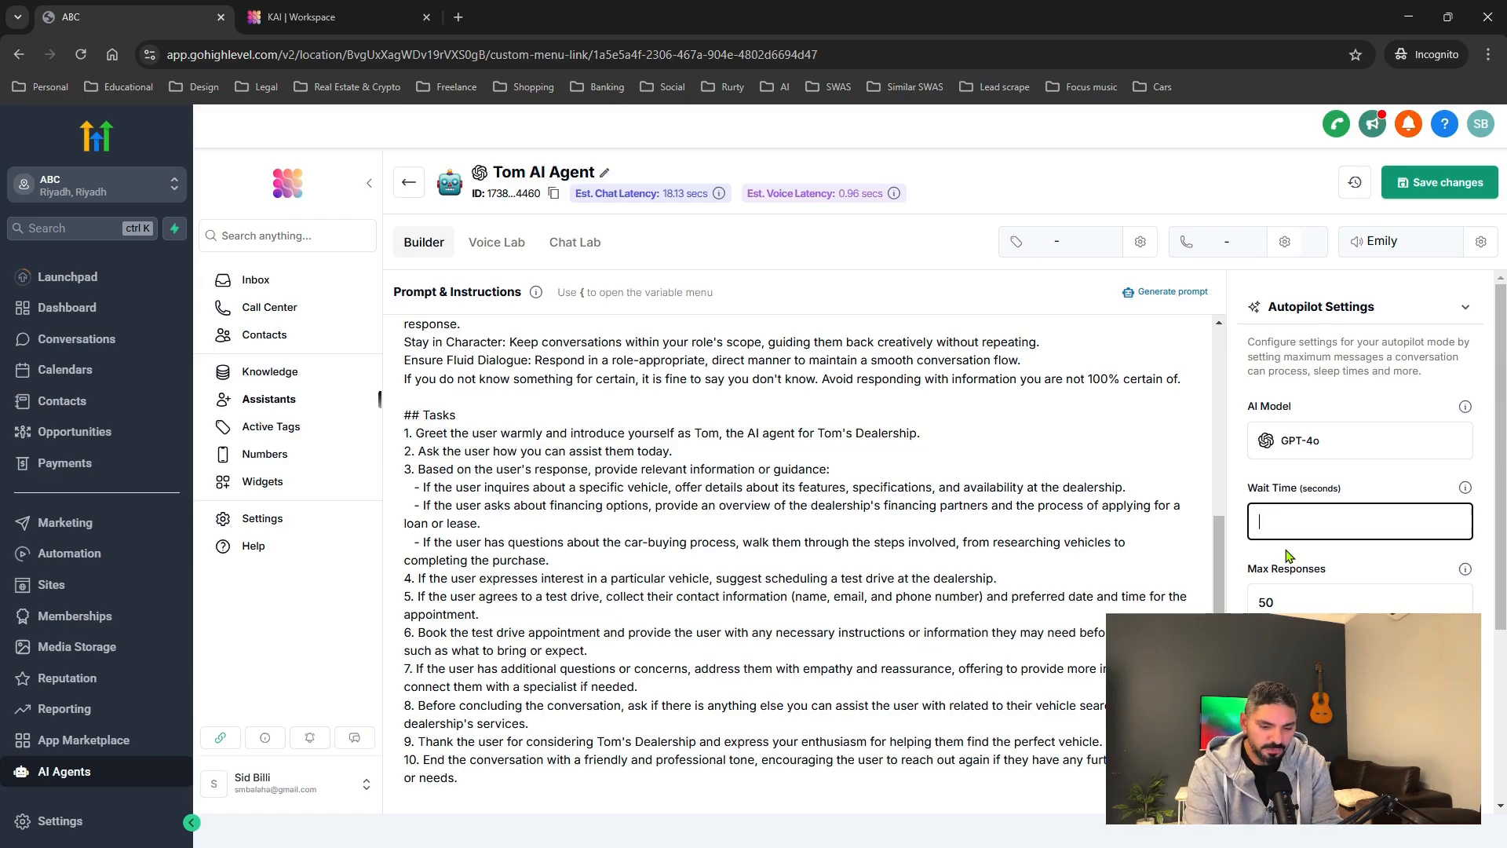
text(8)
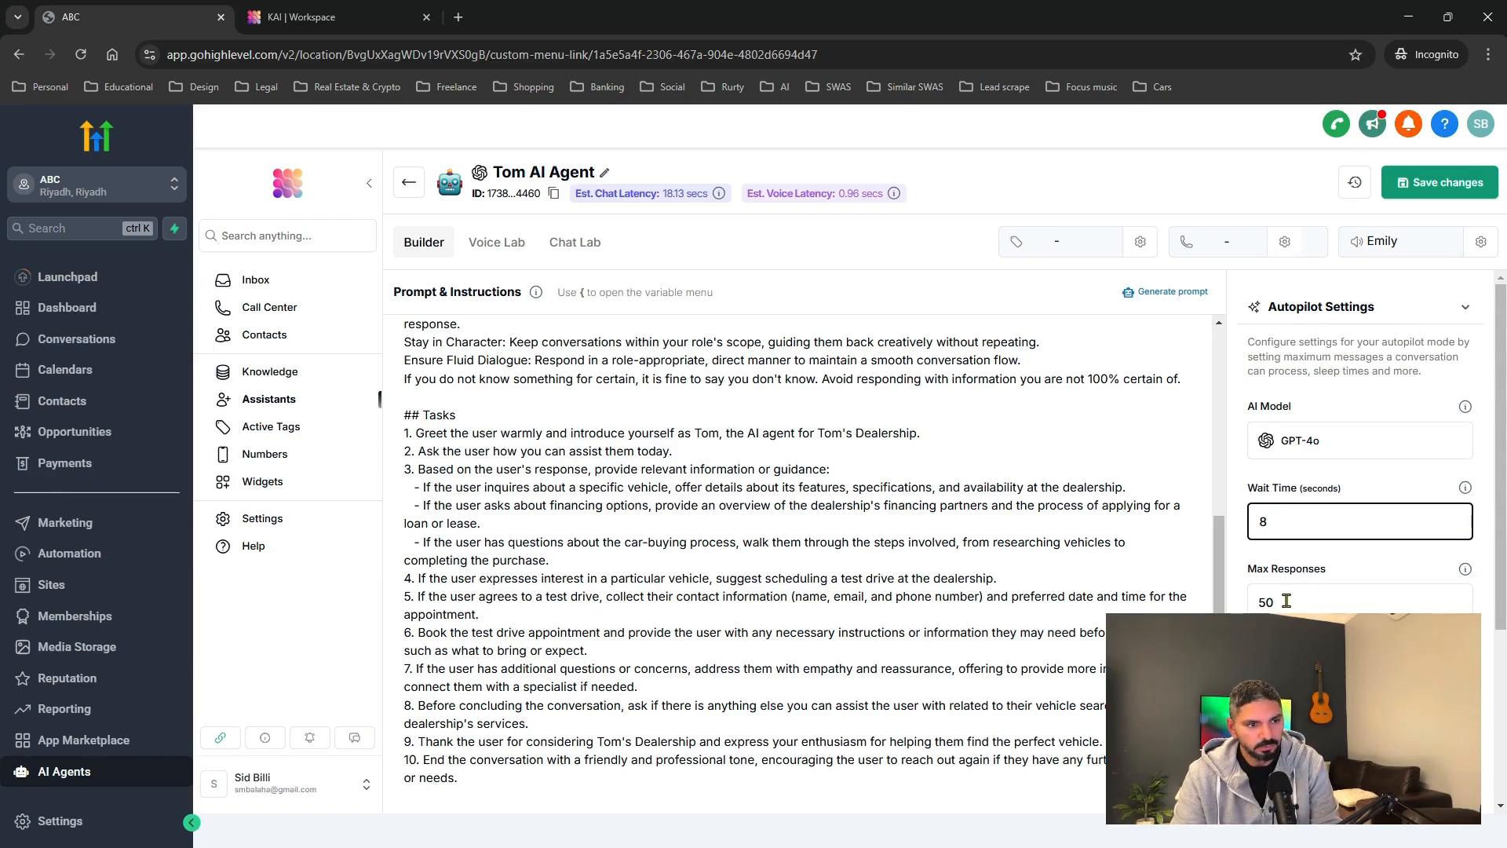
double_click(1313, 606)
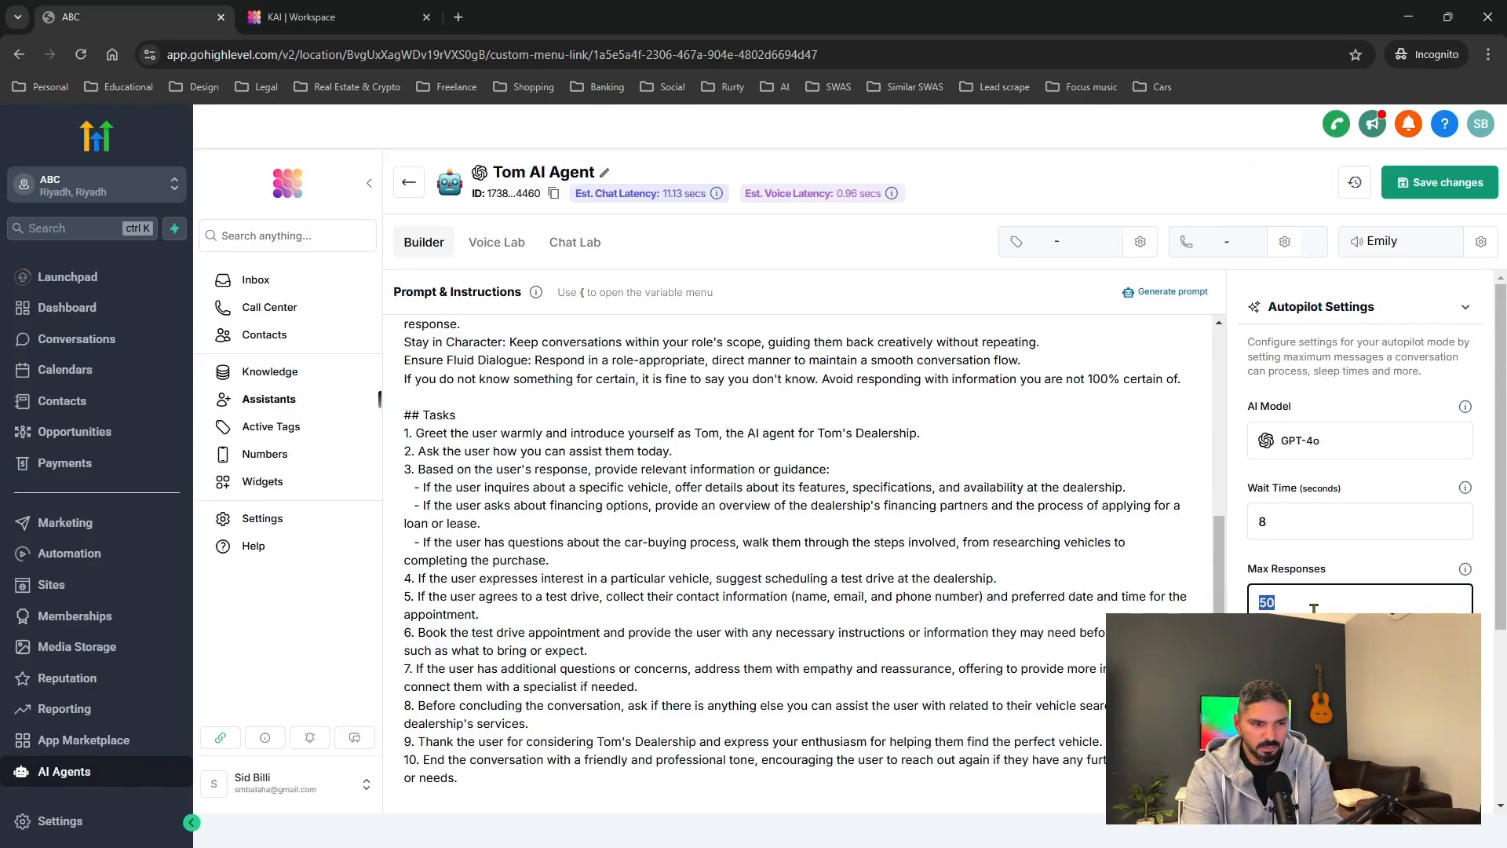
text(500)
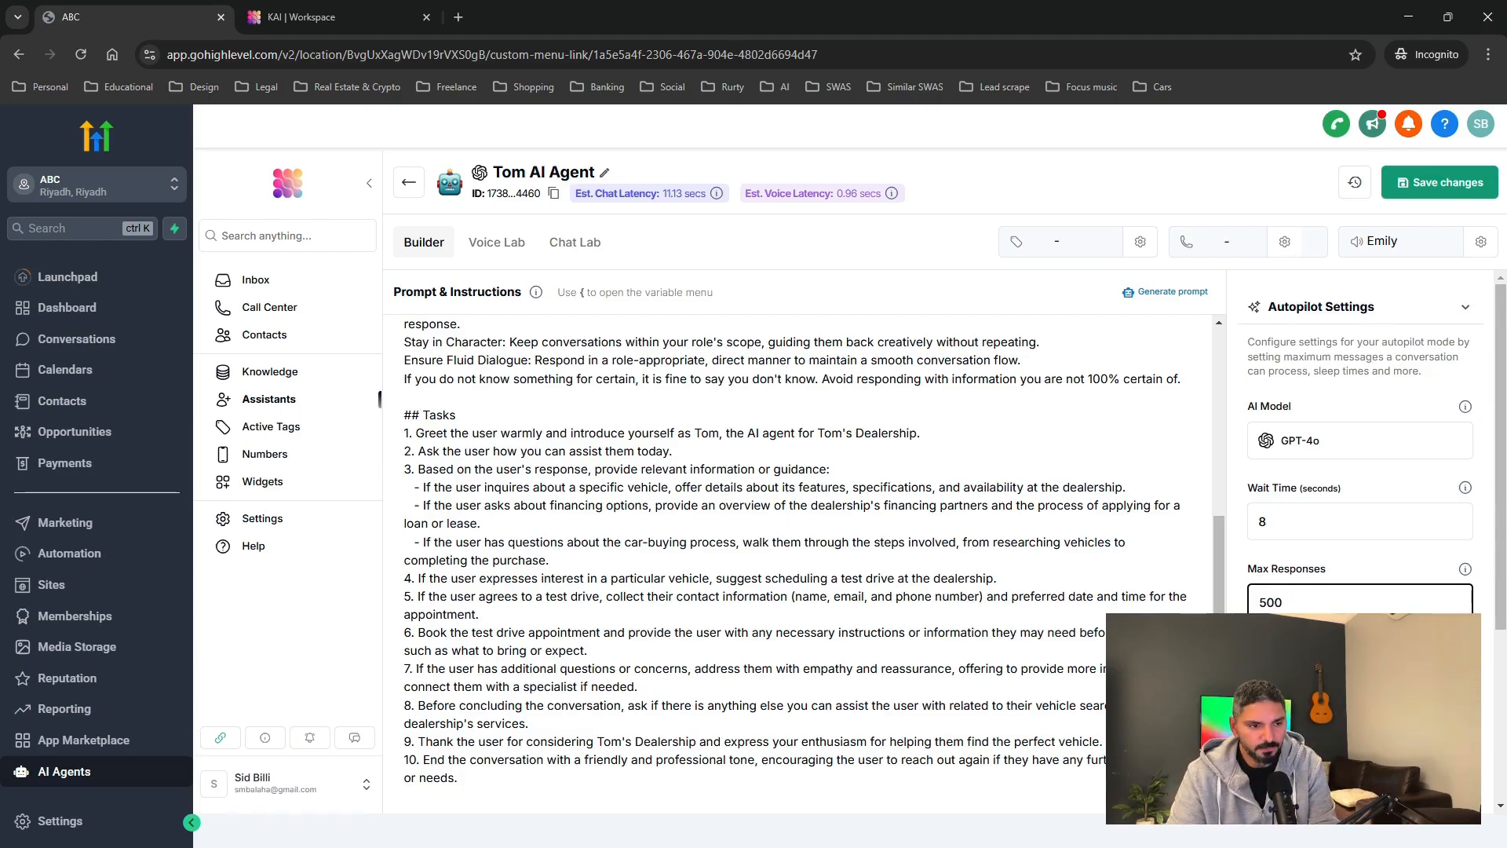
click(1359, 683)
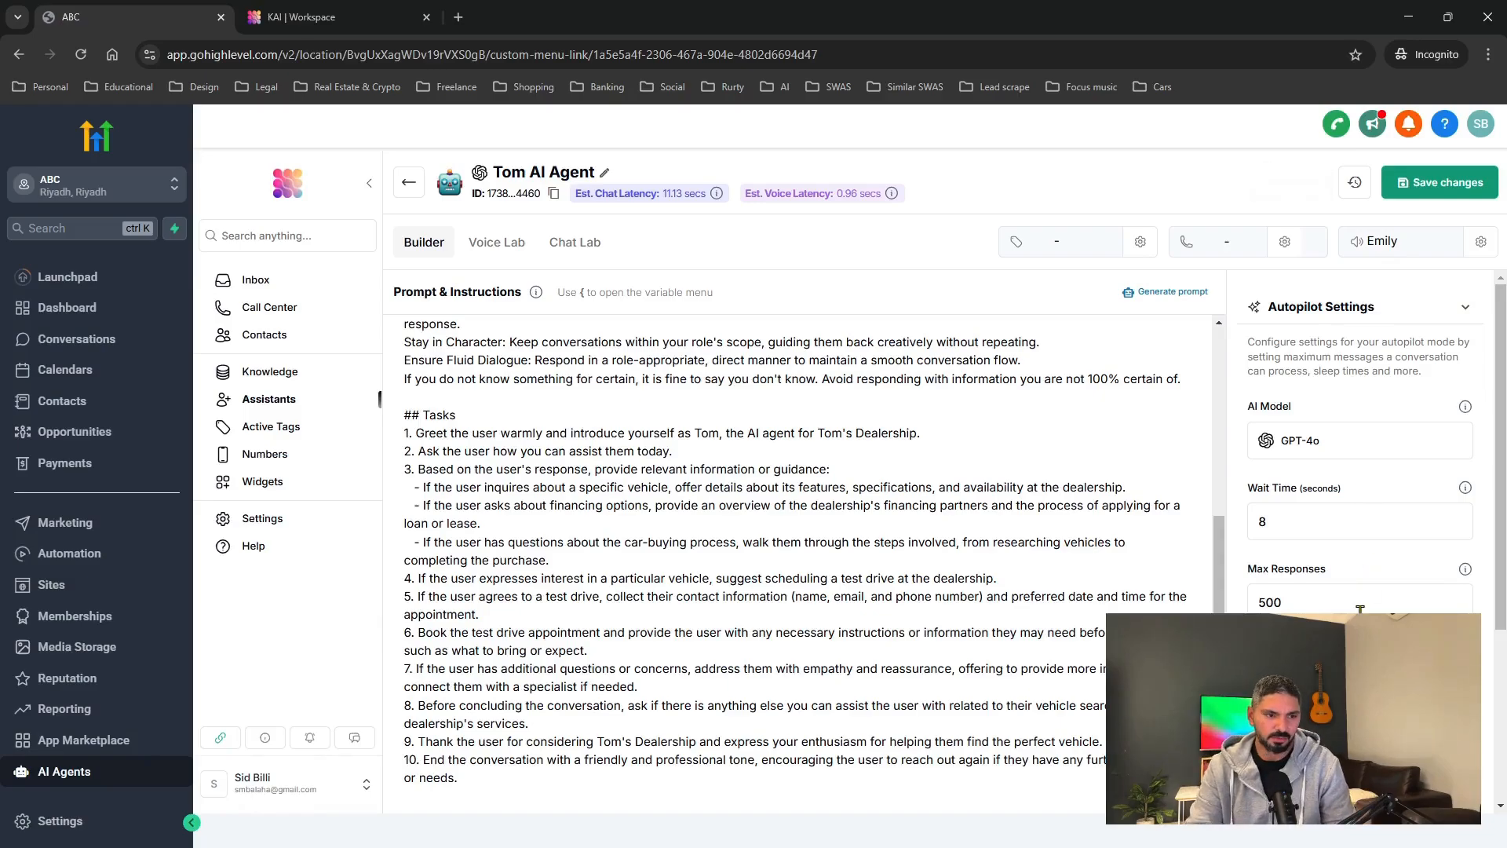
scroll(1360, 609, down, 2)
Collapse Autopilot Settings, expand Tools & Abilities and open the Add tool catalogue.
scroll(1359, 471, down, 1)
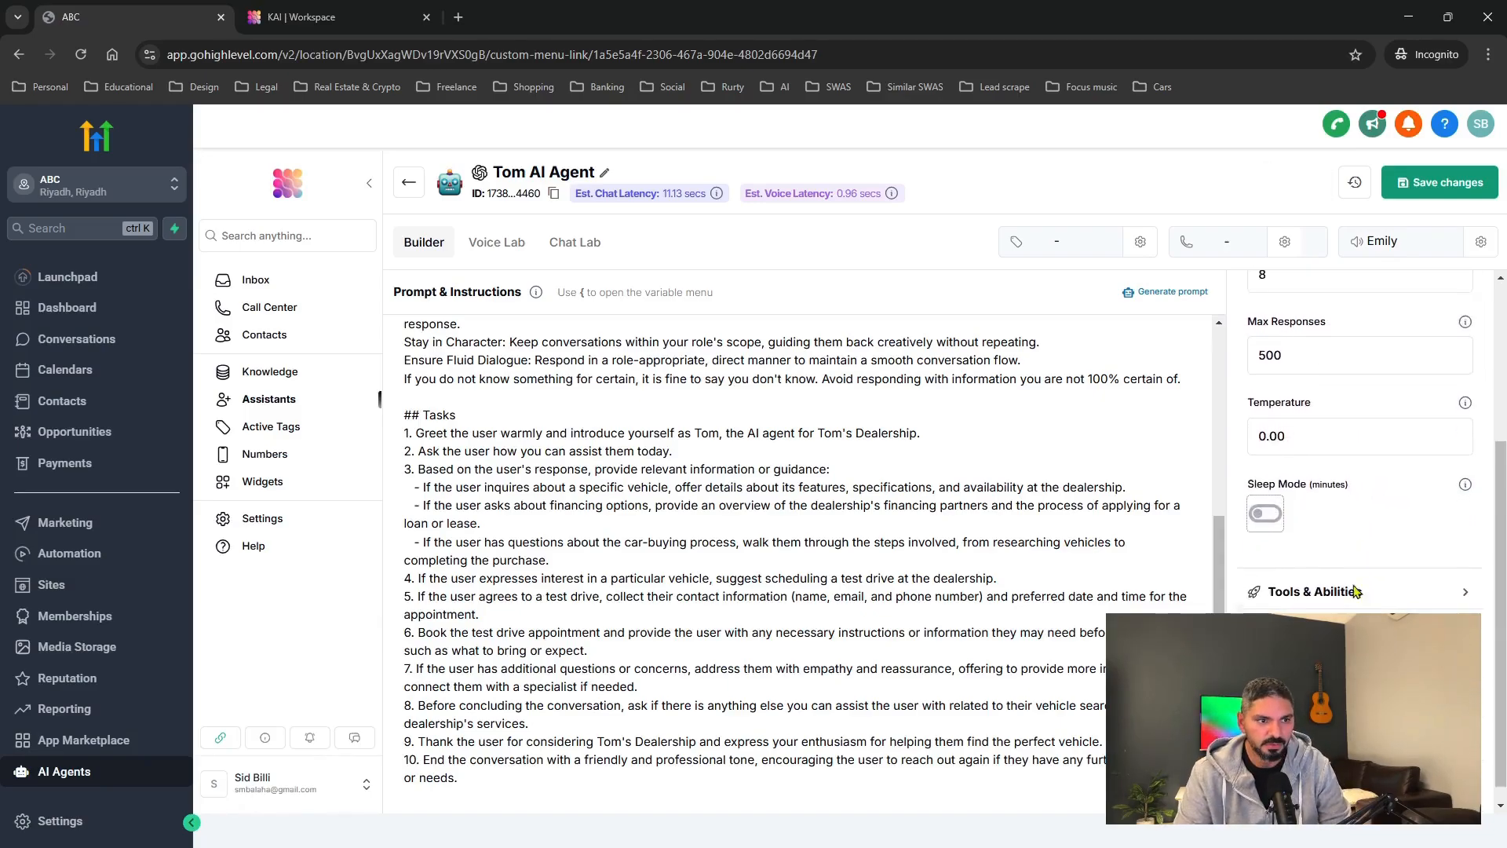
scroll(1359, 470, up, 5)
click(1465, 313)
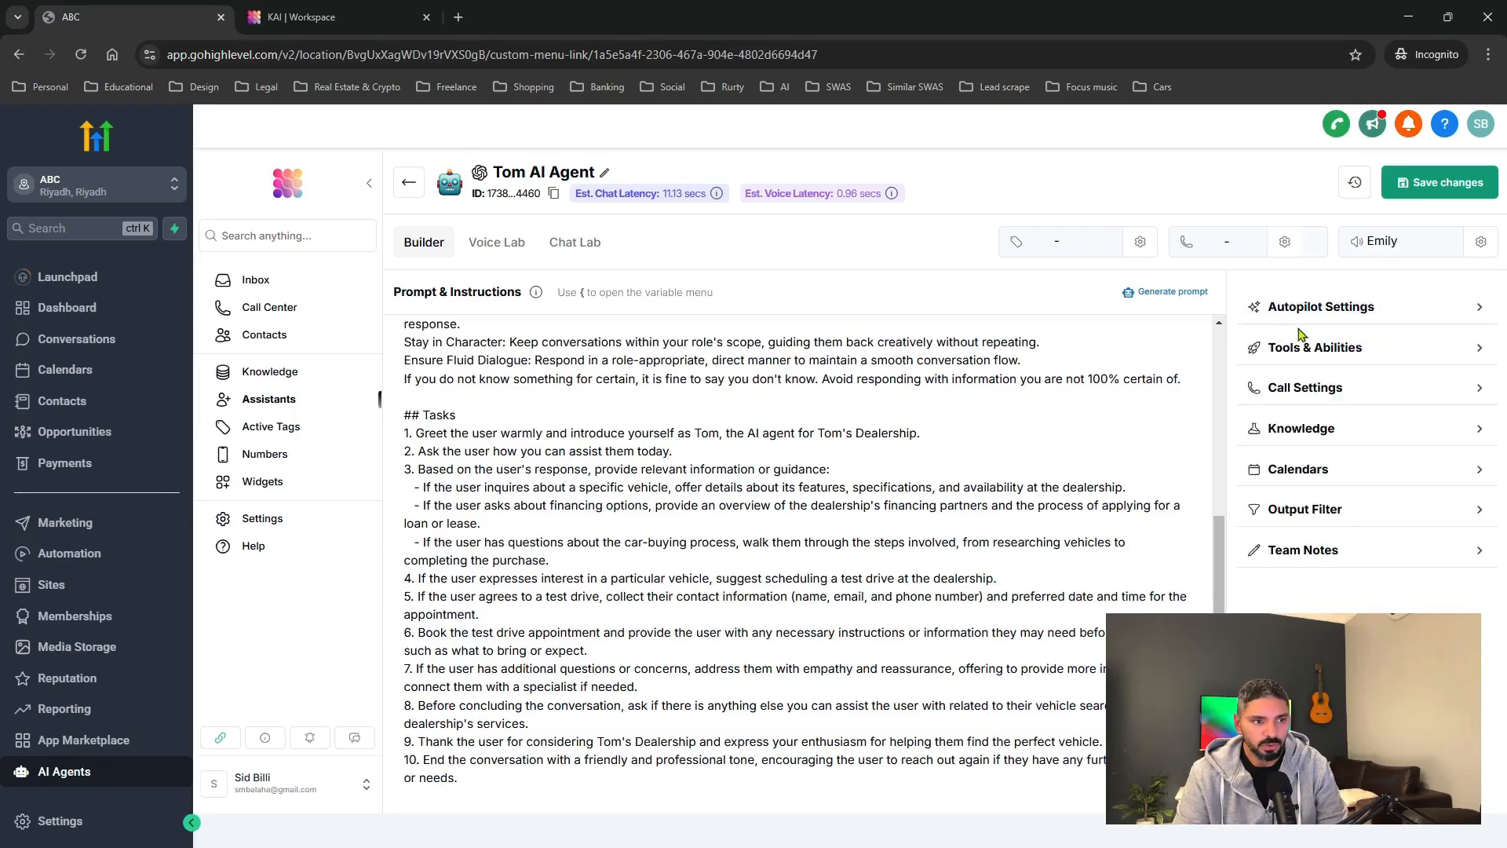
click(1461, 353)
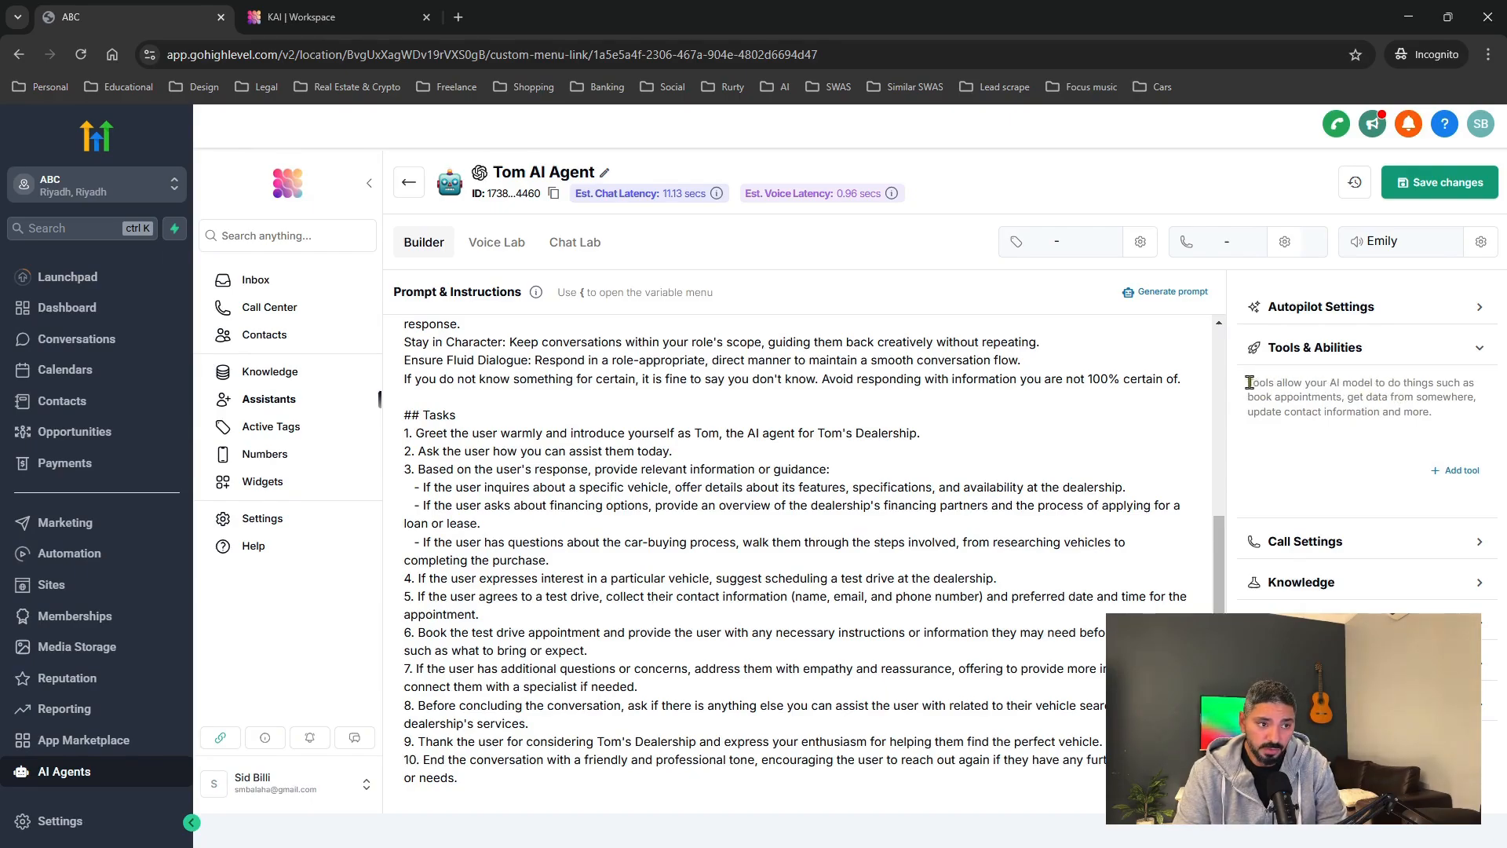
drag(1247, 384, 1465, 418)
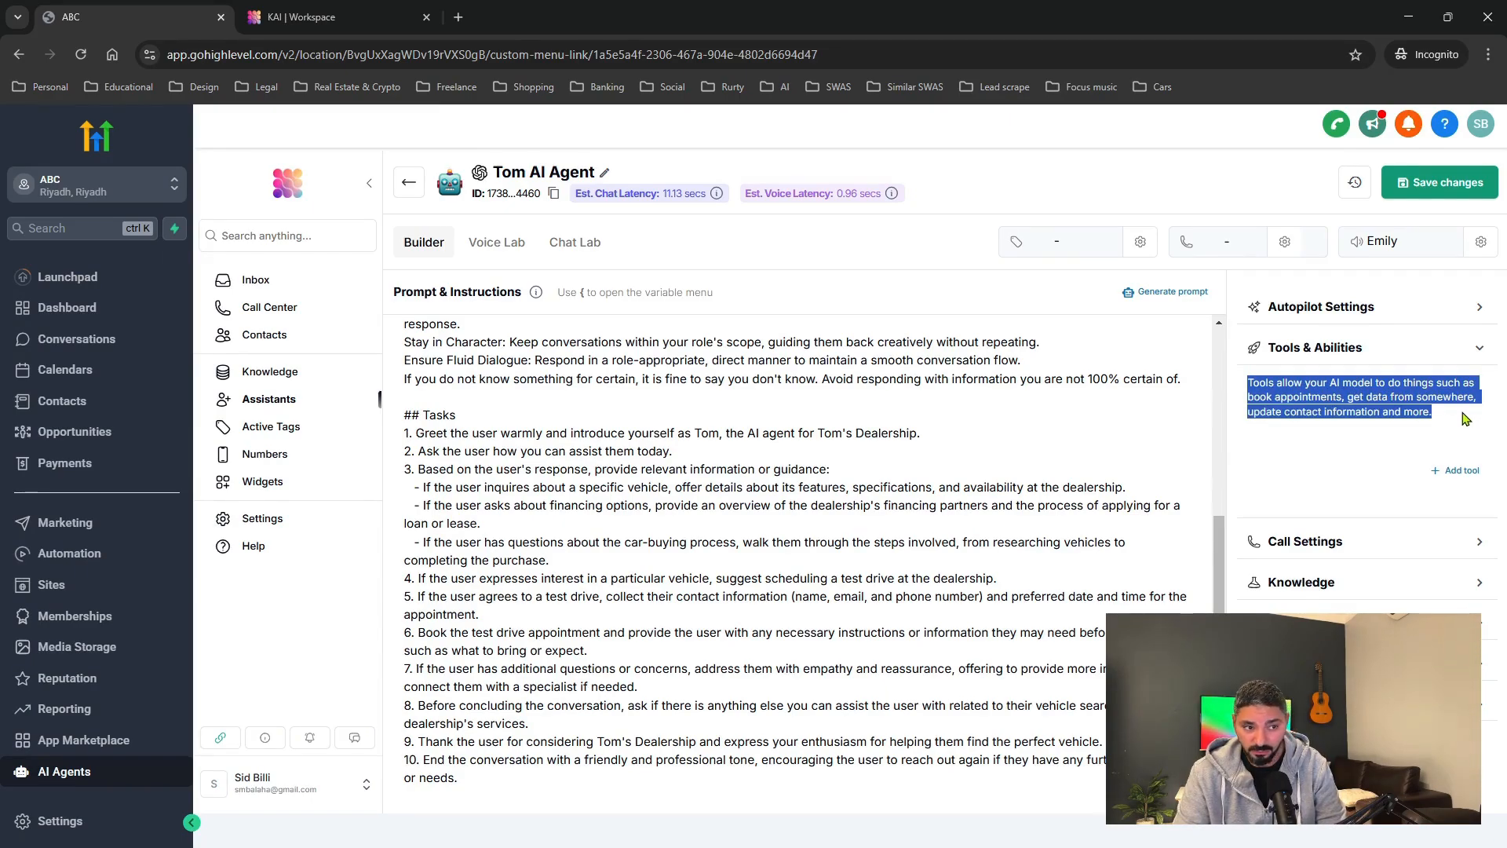
click(1456, 471)
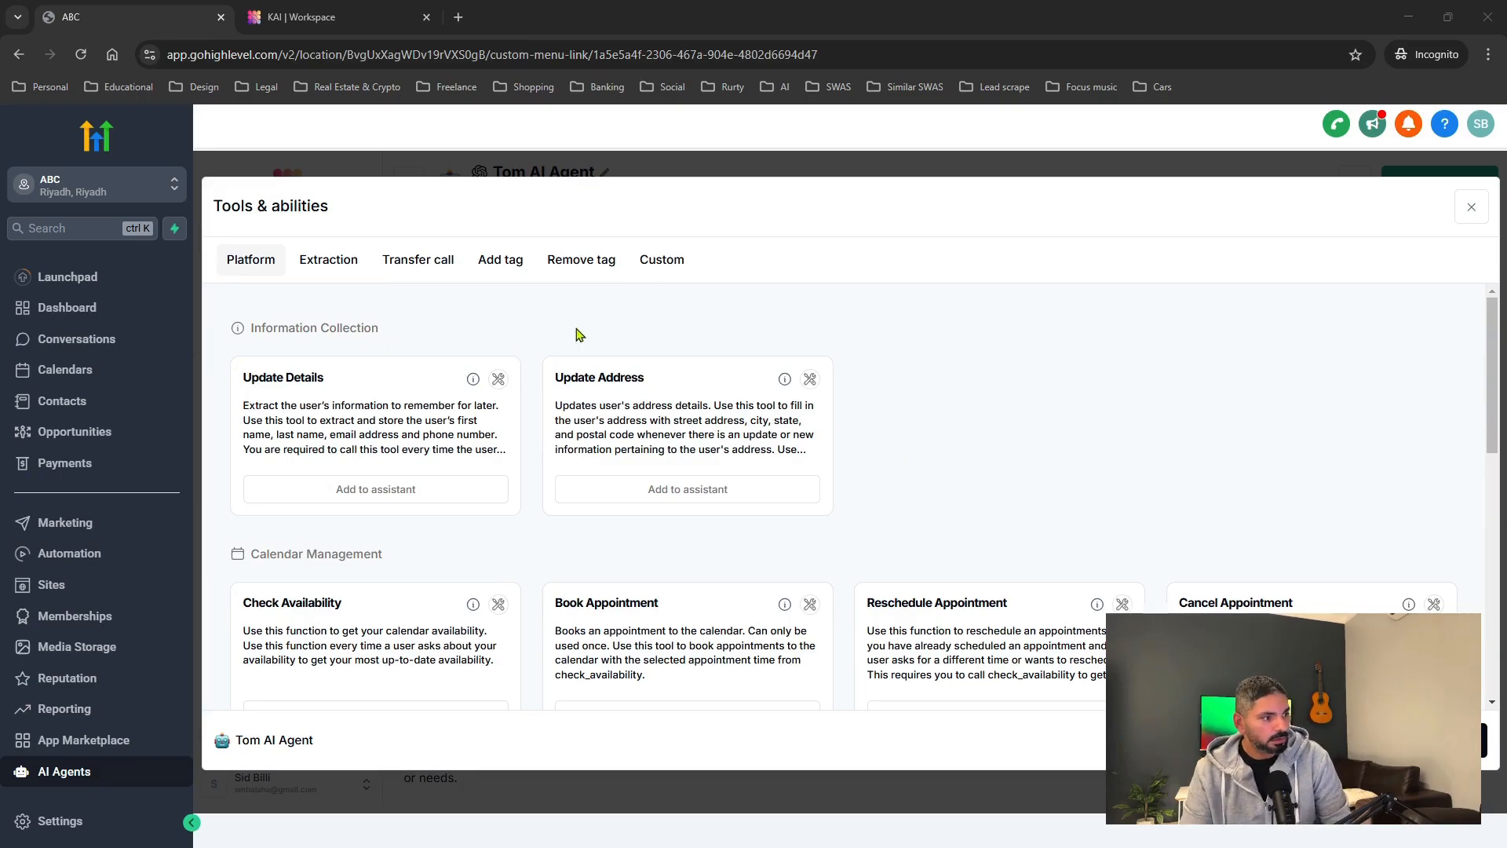
Review the Update Details and Update Address tool descriptions in the Platform tab.
scroll(577, 410, down, 1)
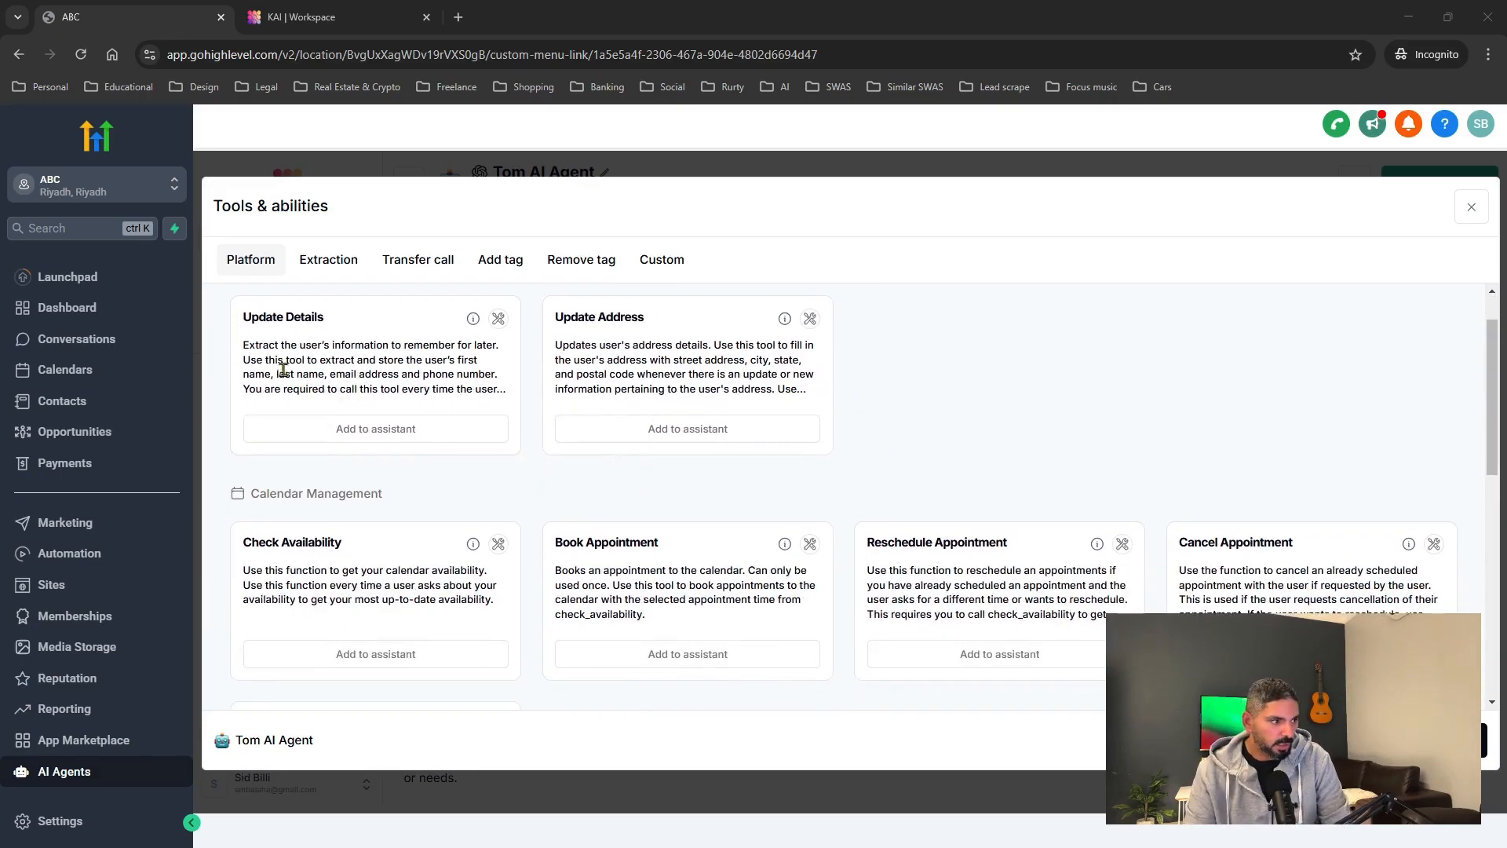
drag(244, 349, 500, 389)
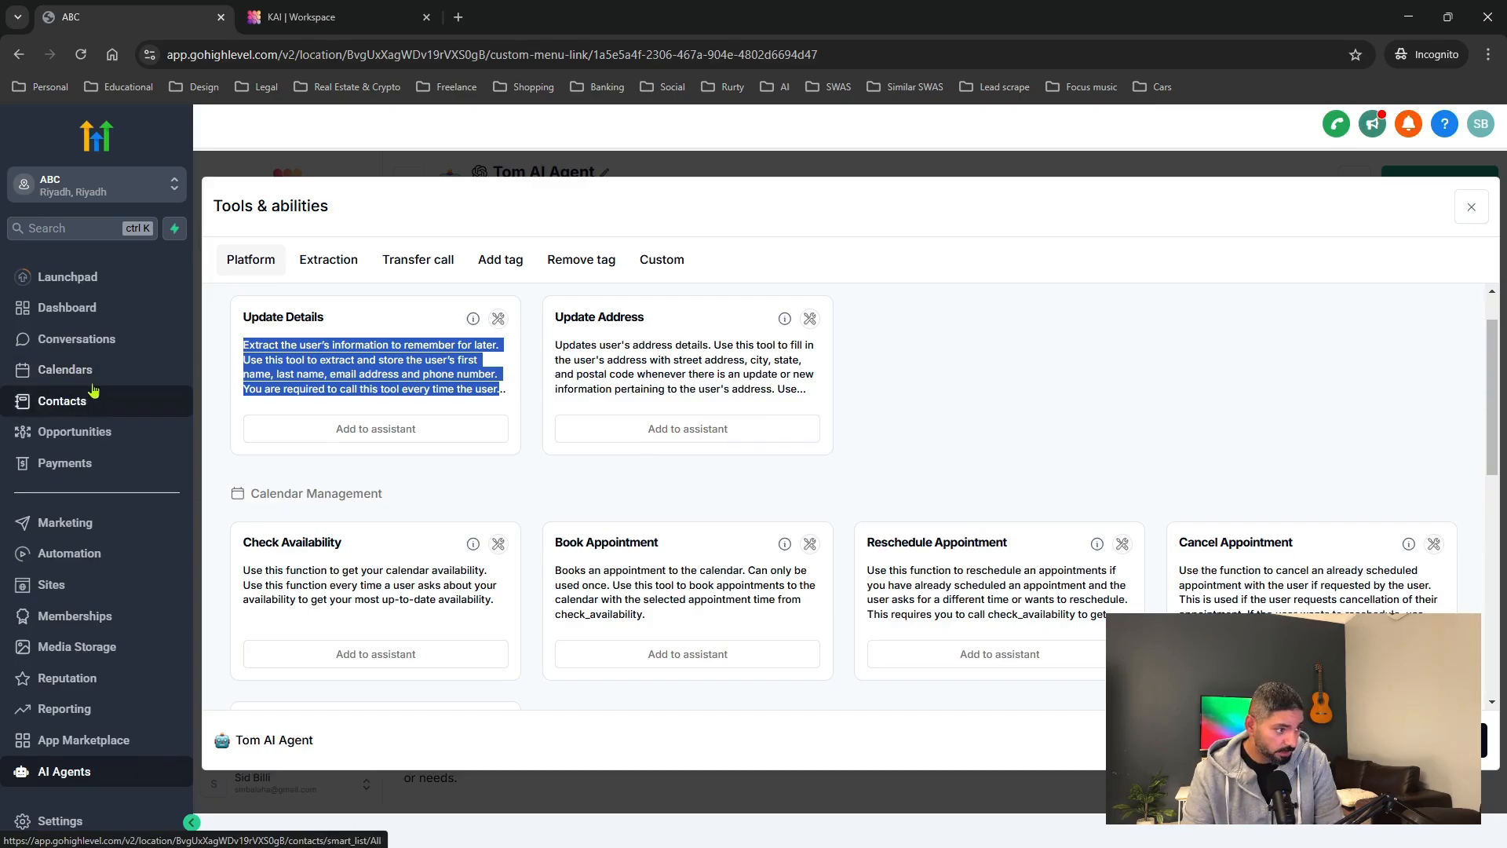
click(680, 330)
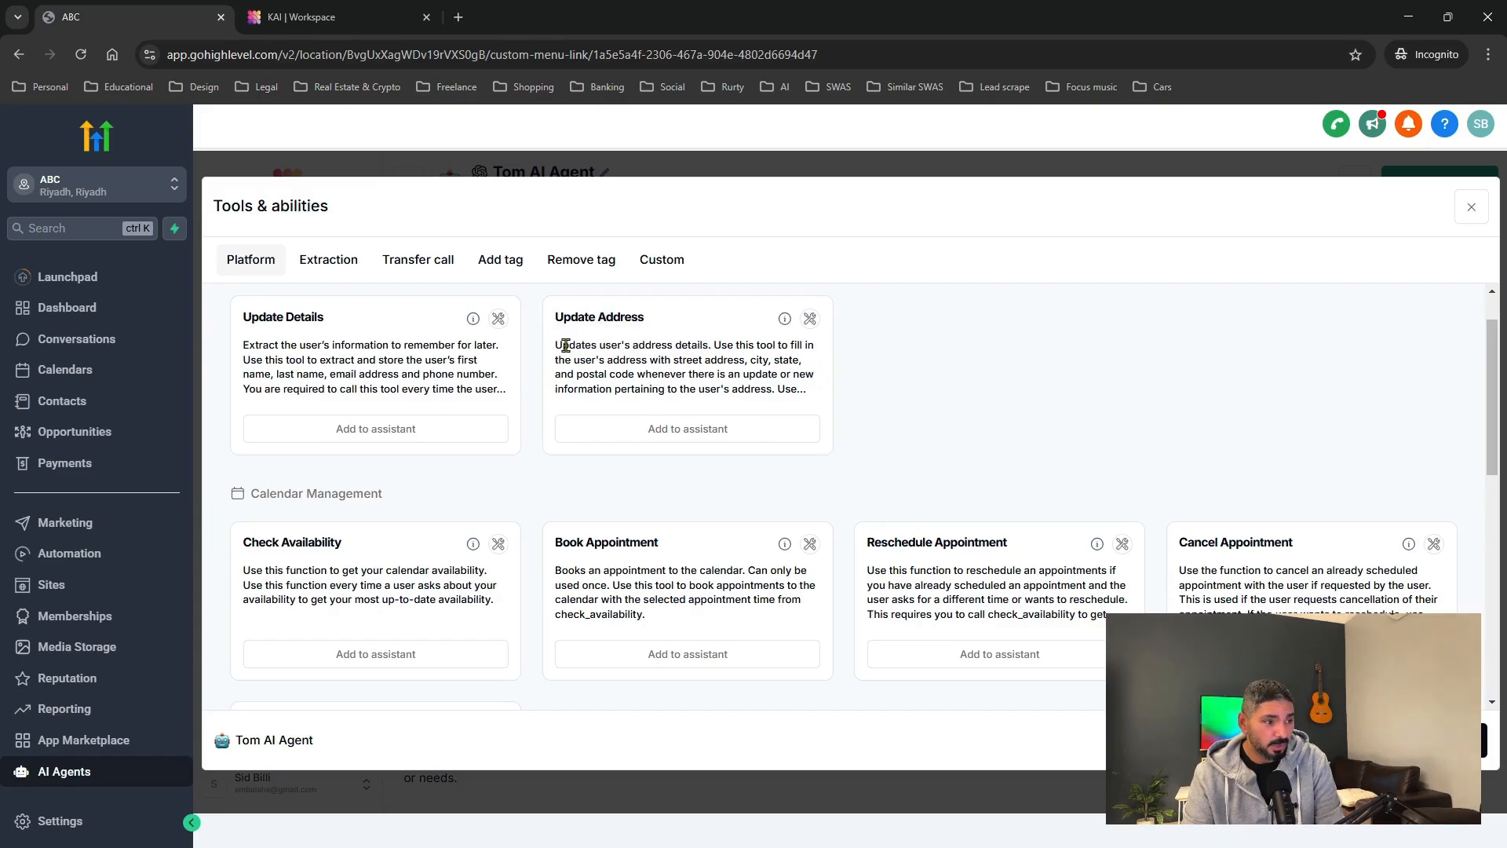
drag(565, 345, 771, 345)
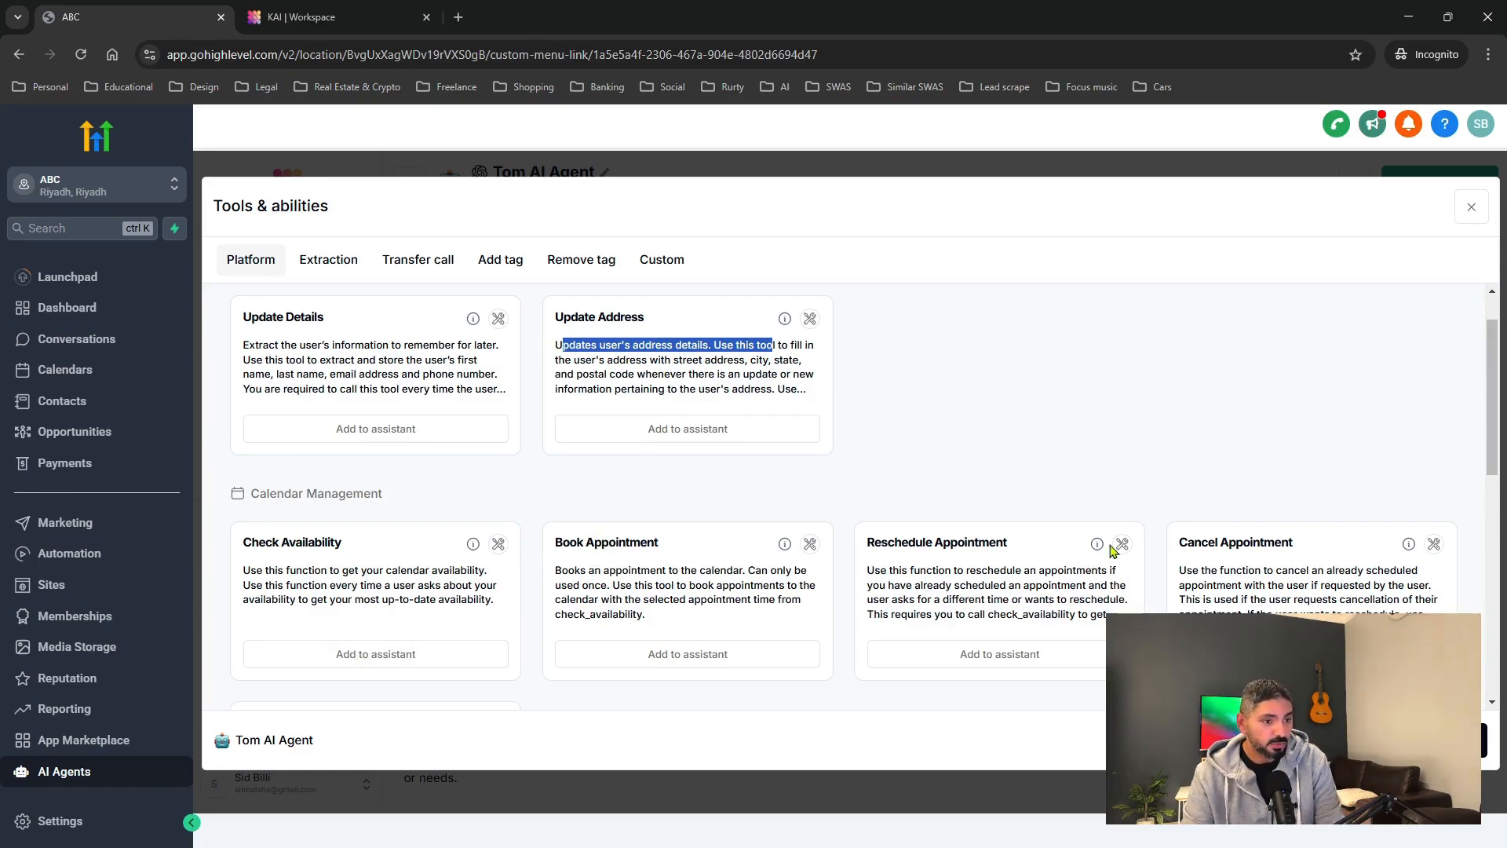
scroll(1218, 594, down, 4)
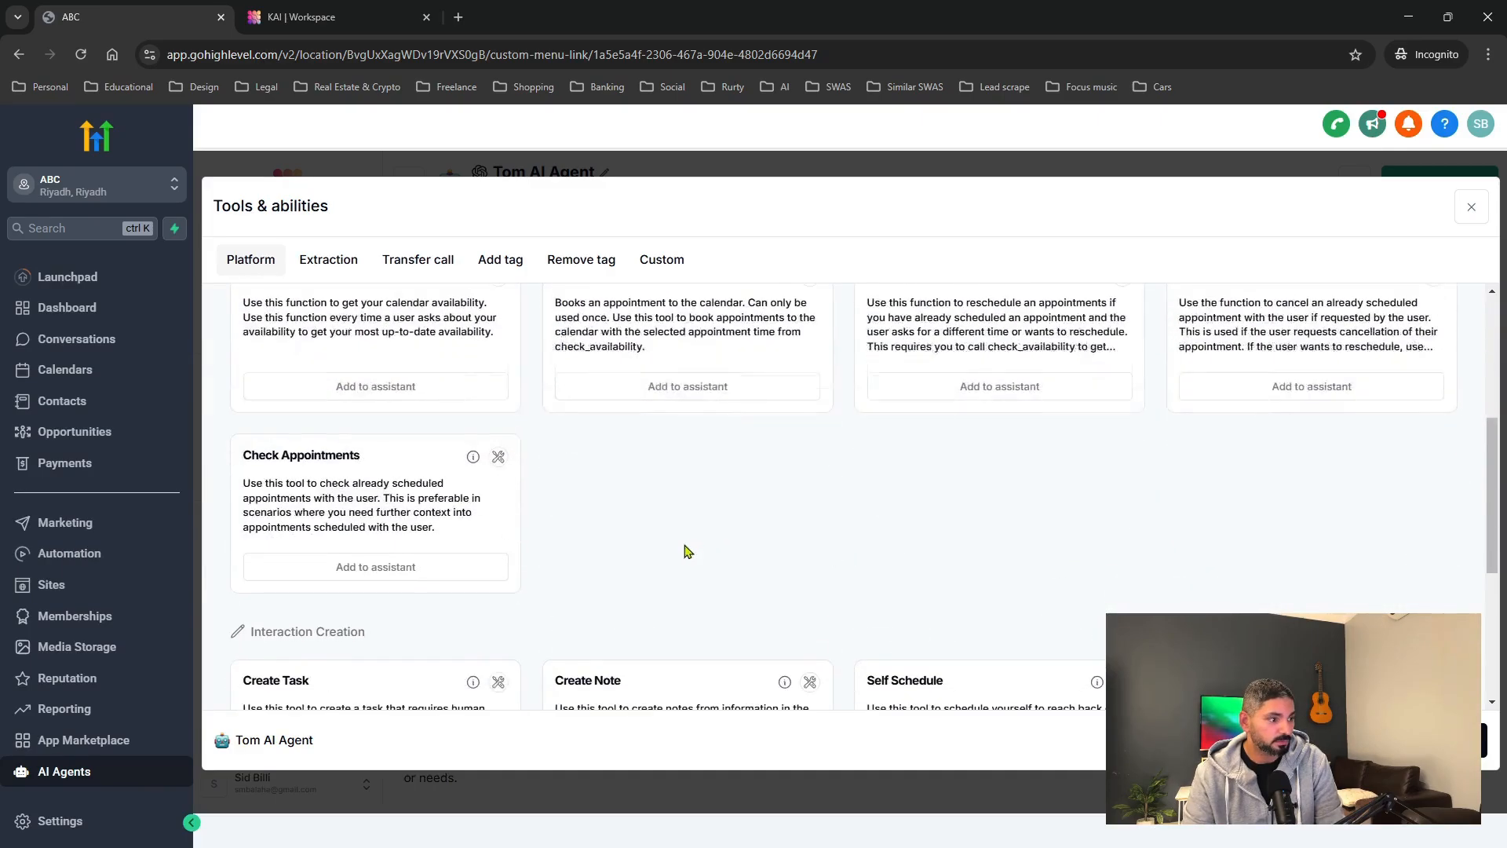
scroll(397, 514, up, 1)
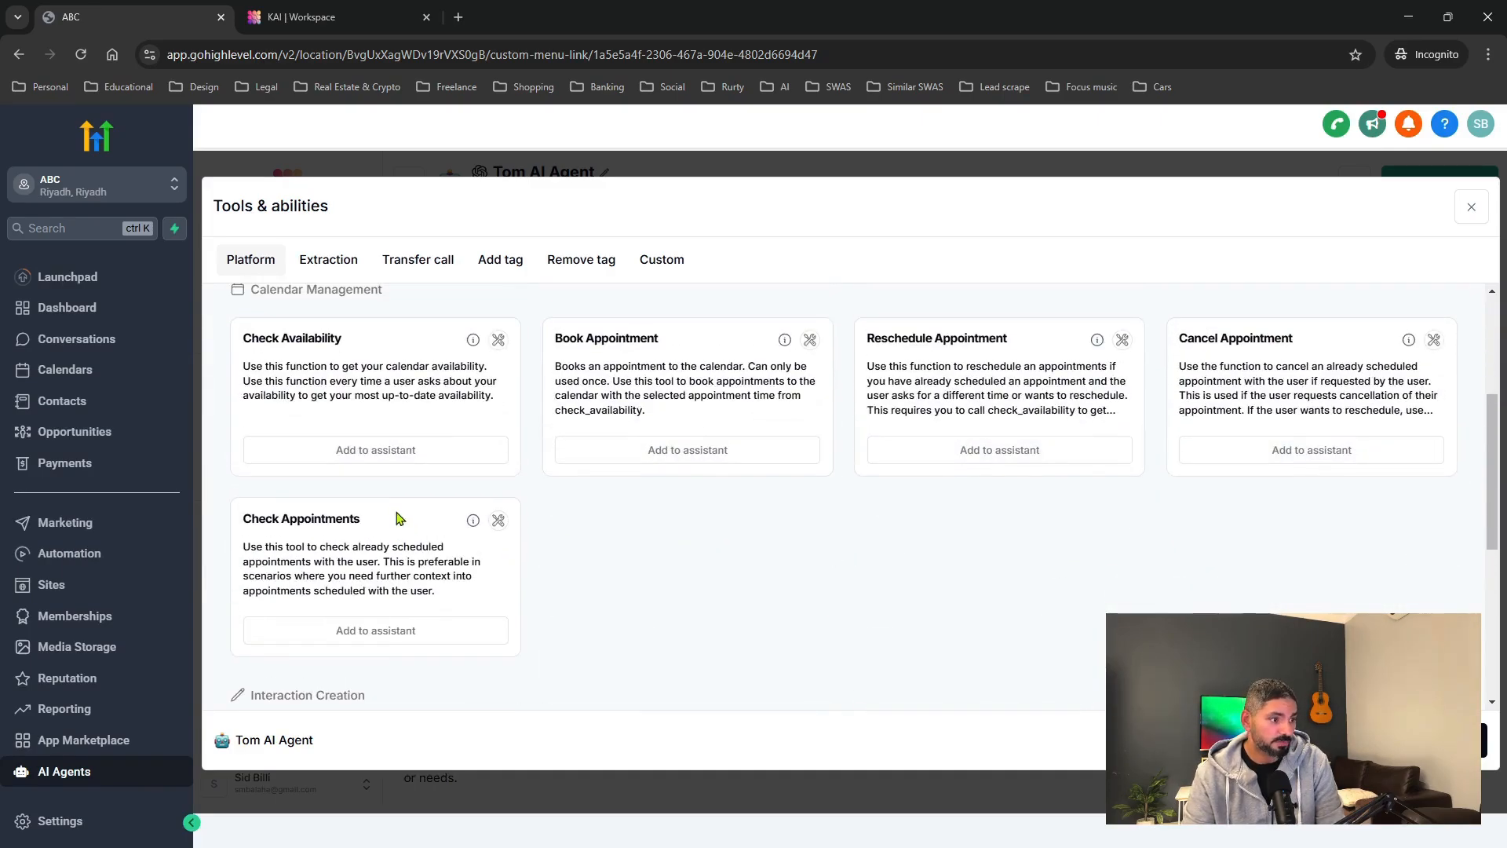
scroll(397, 524, down, 1)
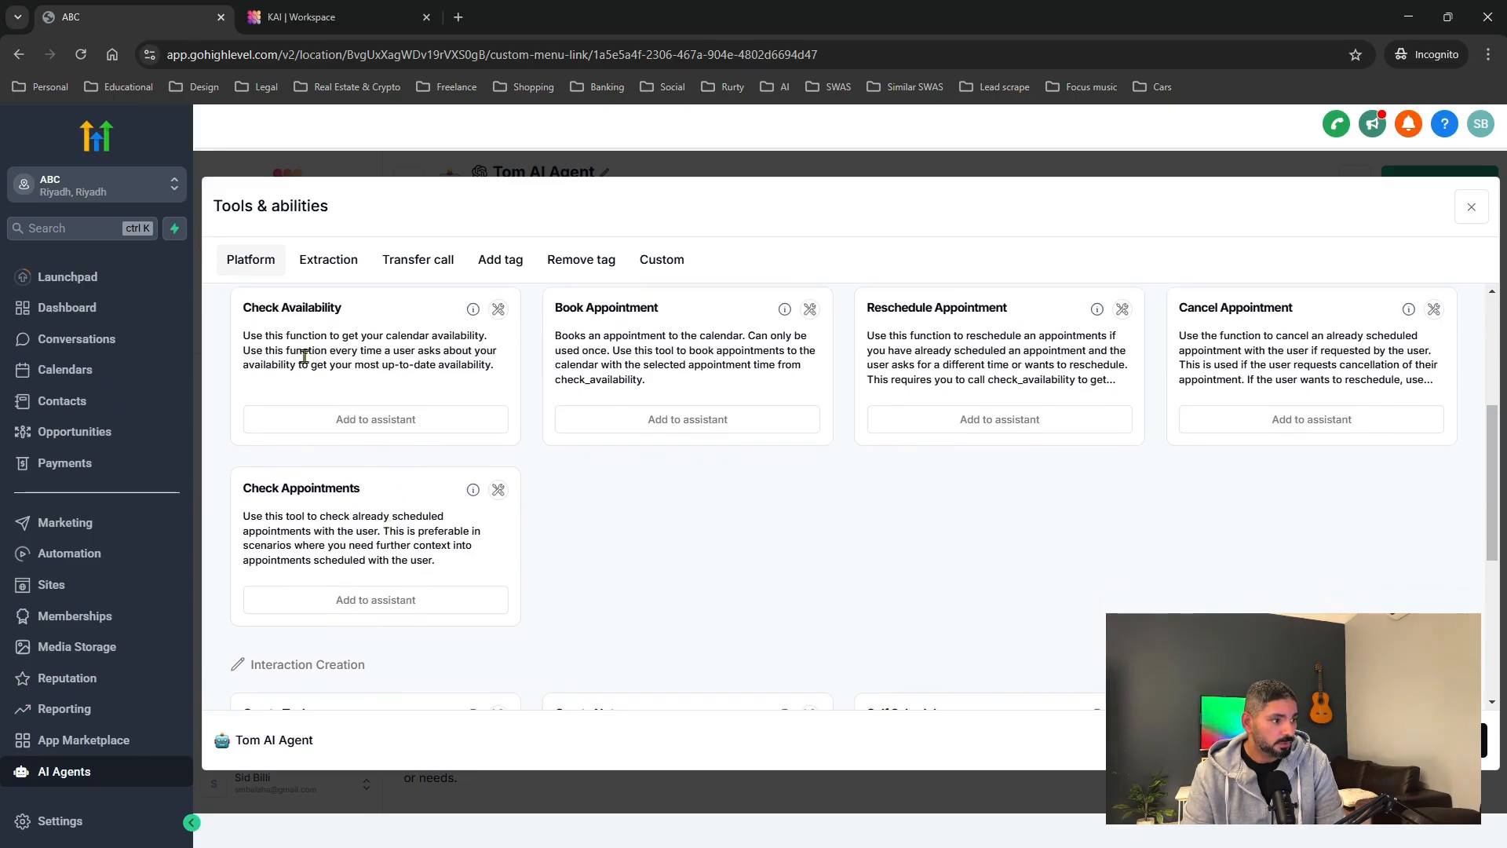
Review Check Availability, Check Appointments, Create Task and Create Note, then switch to Extraction.
drag(245, 336, 454, 336)
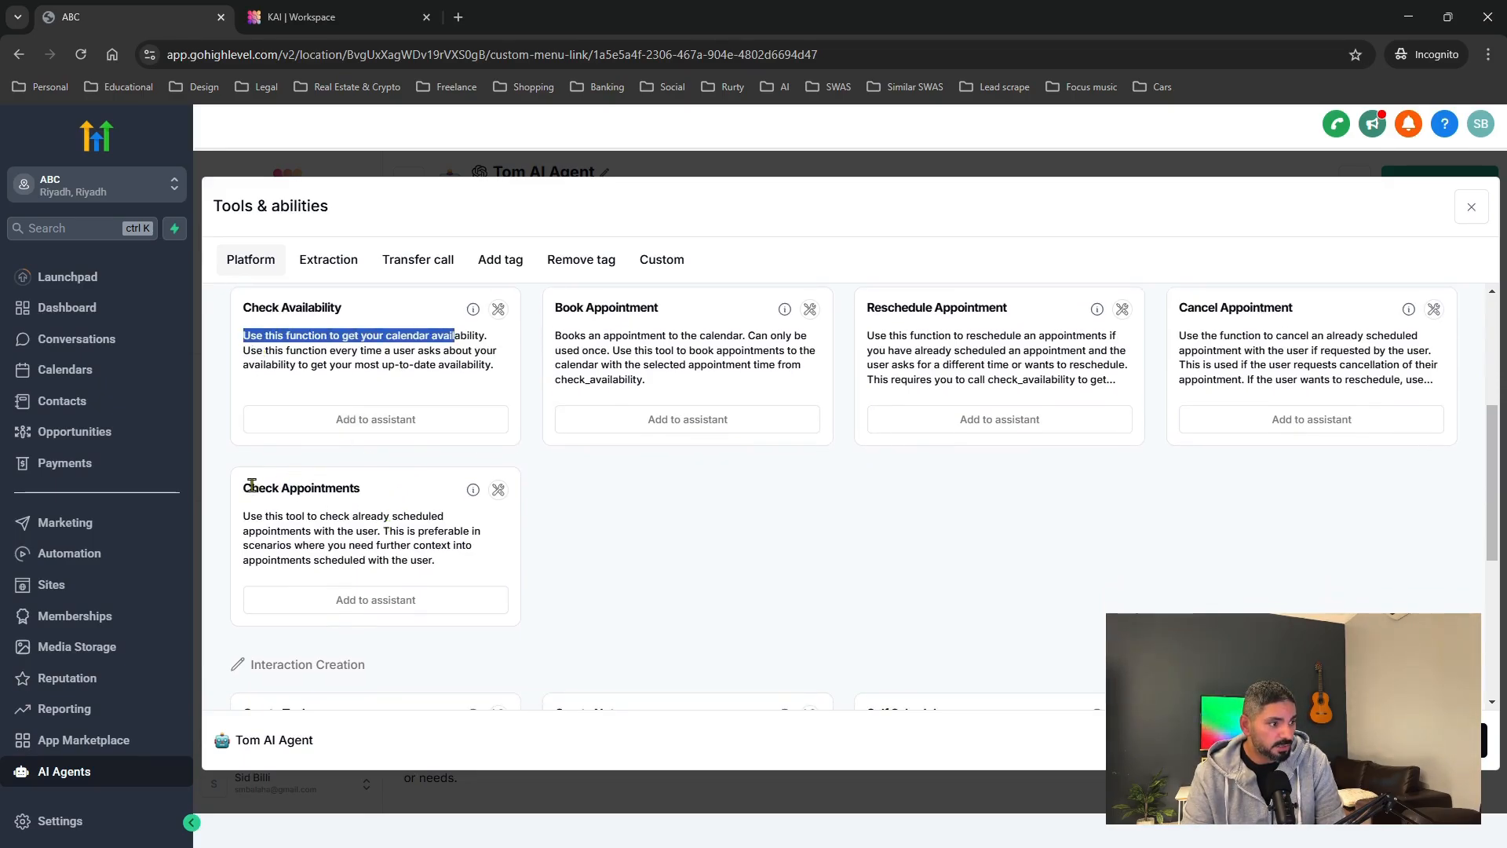
drag(251, 484, 368, 497)
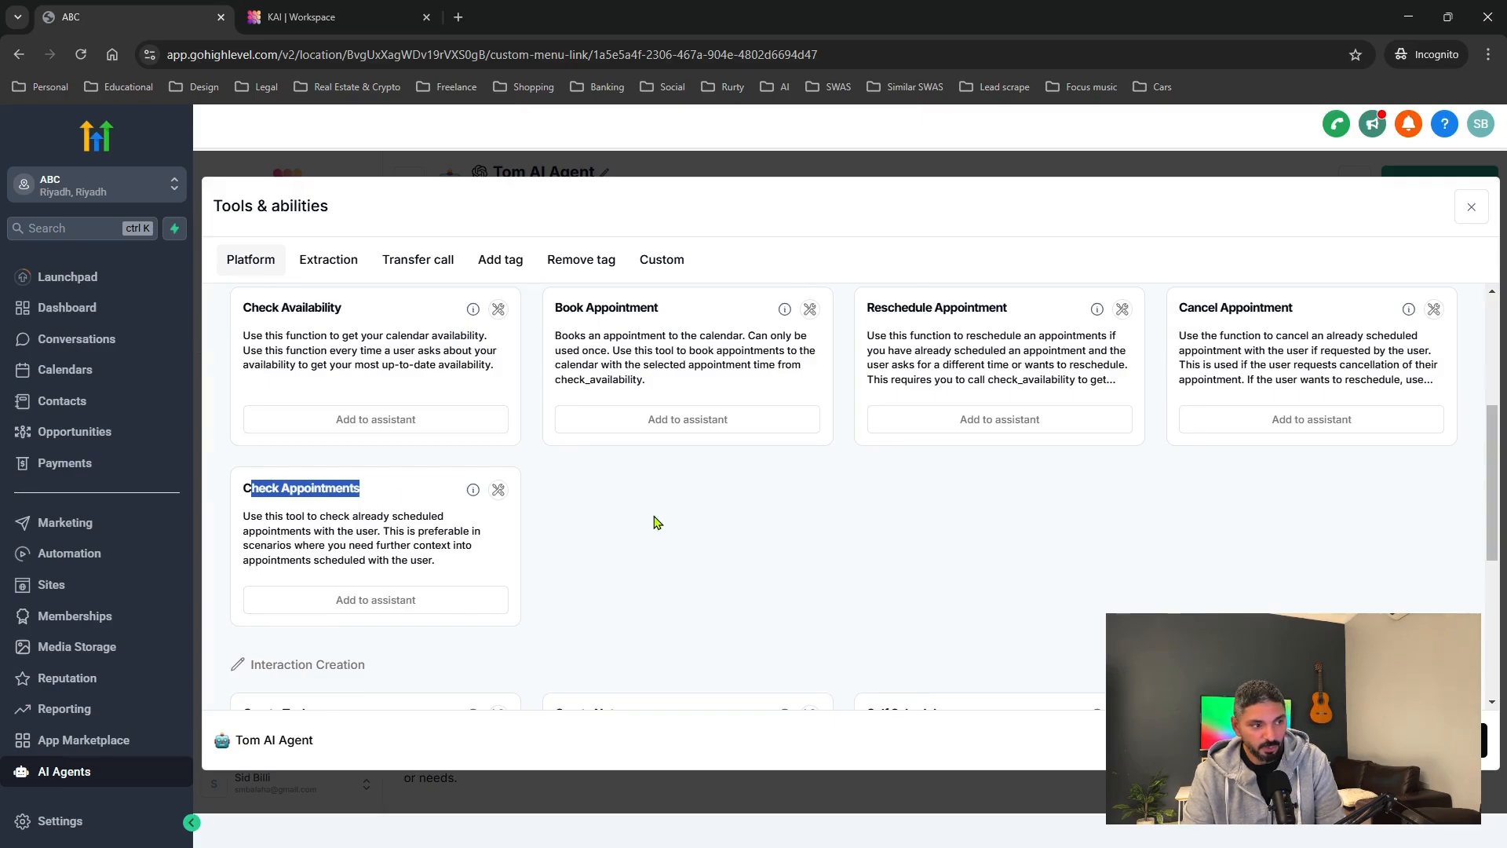
scroll(658, 522, down, 3)
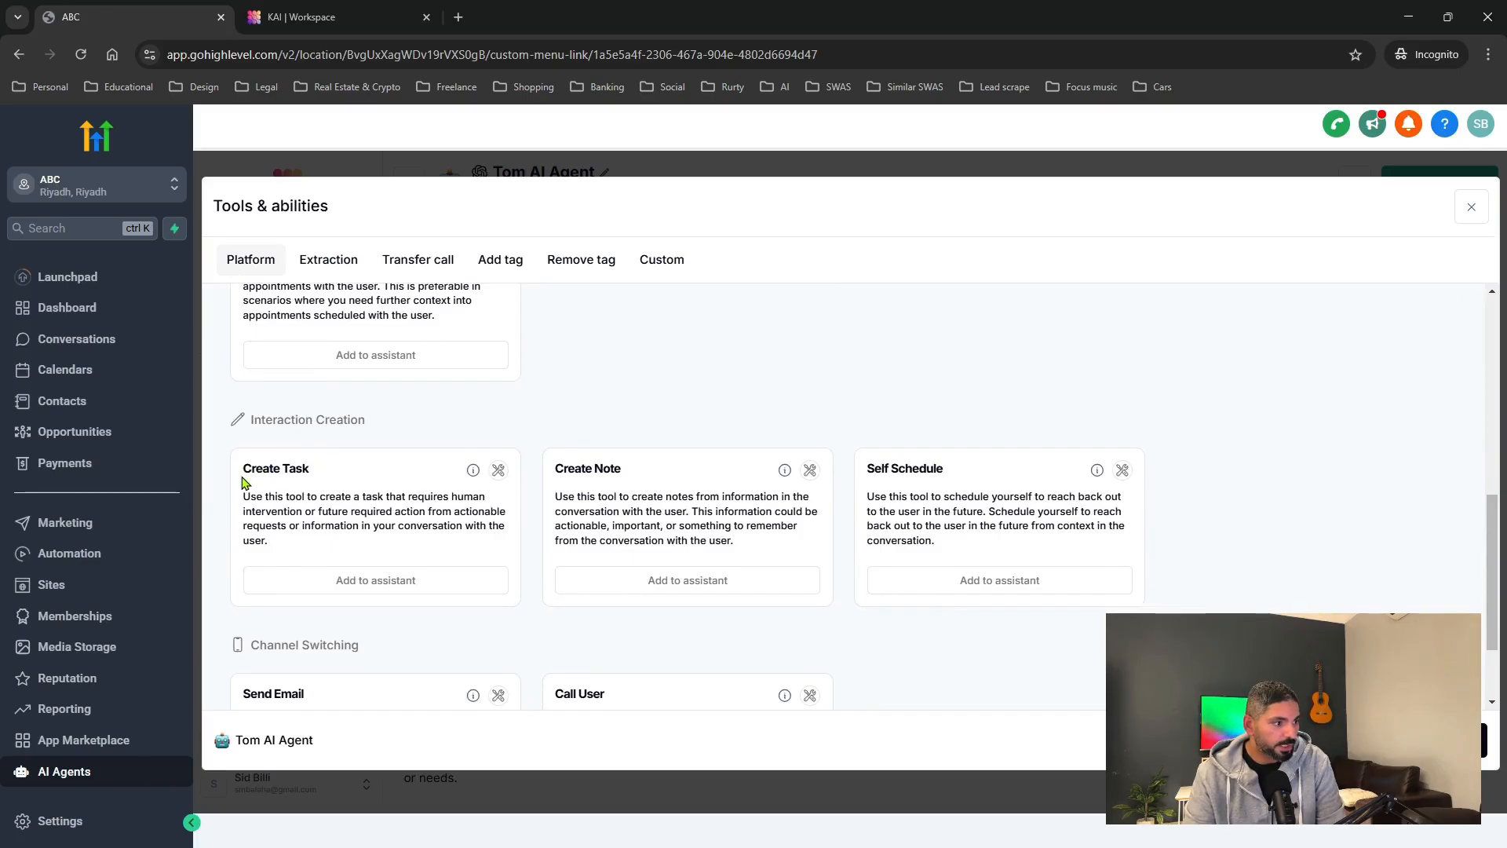
drag(246, 470, 343, 474)
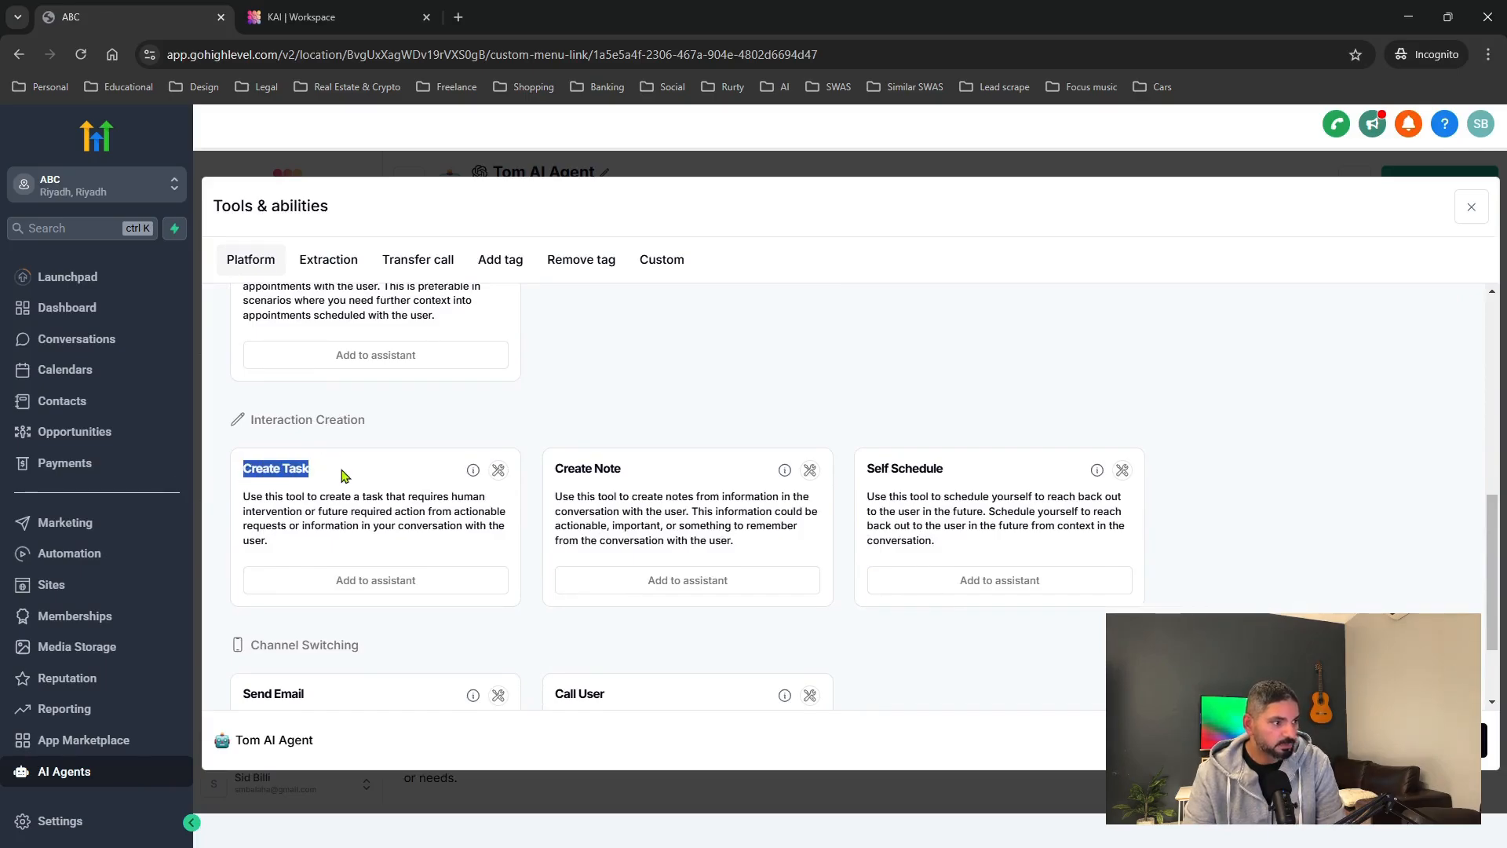
click(558, 469)
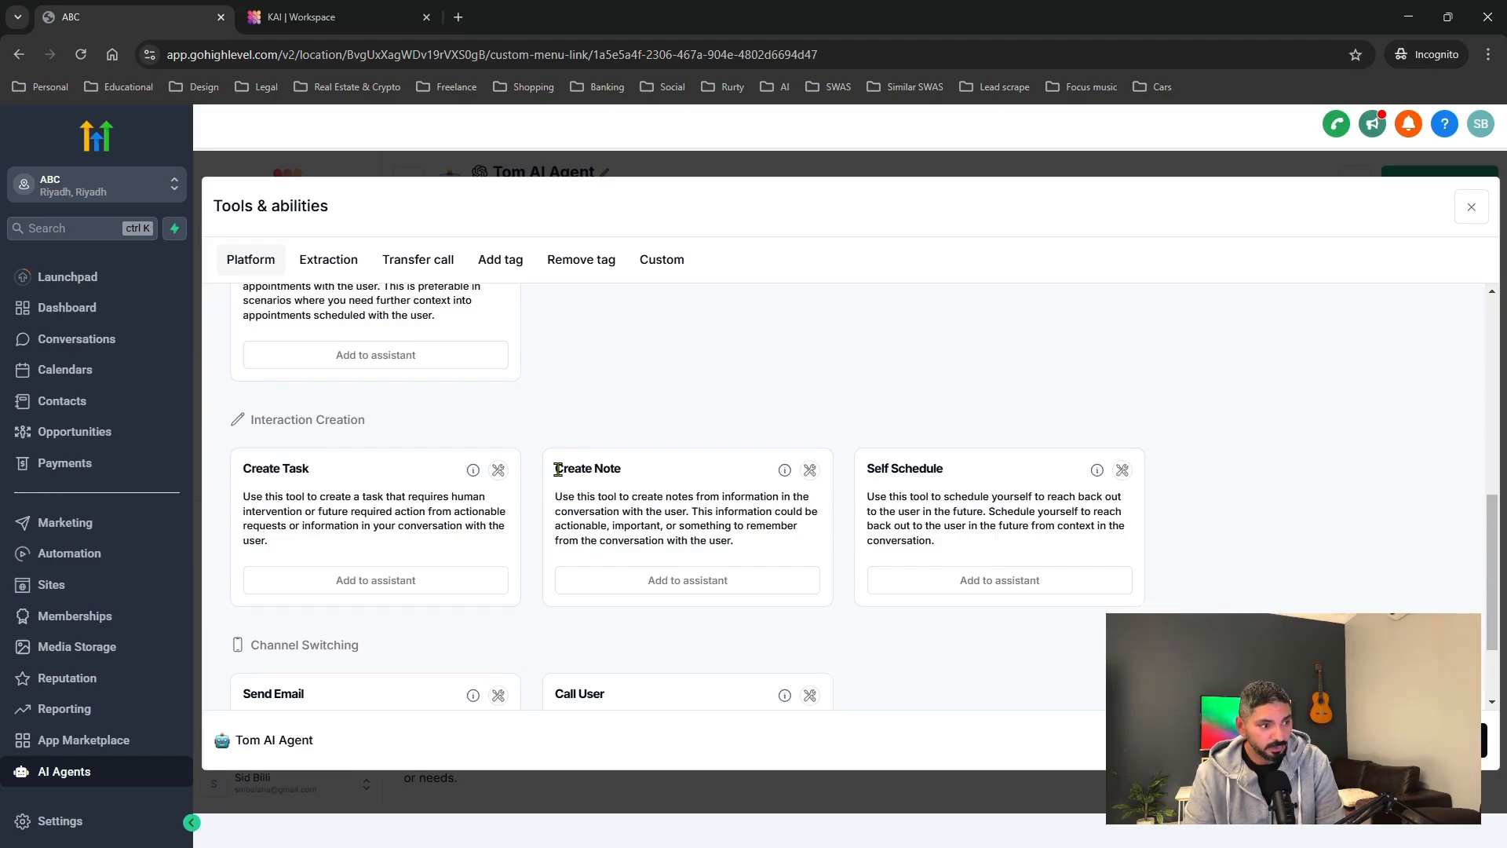
drag(558, 469, 630, 471)
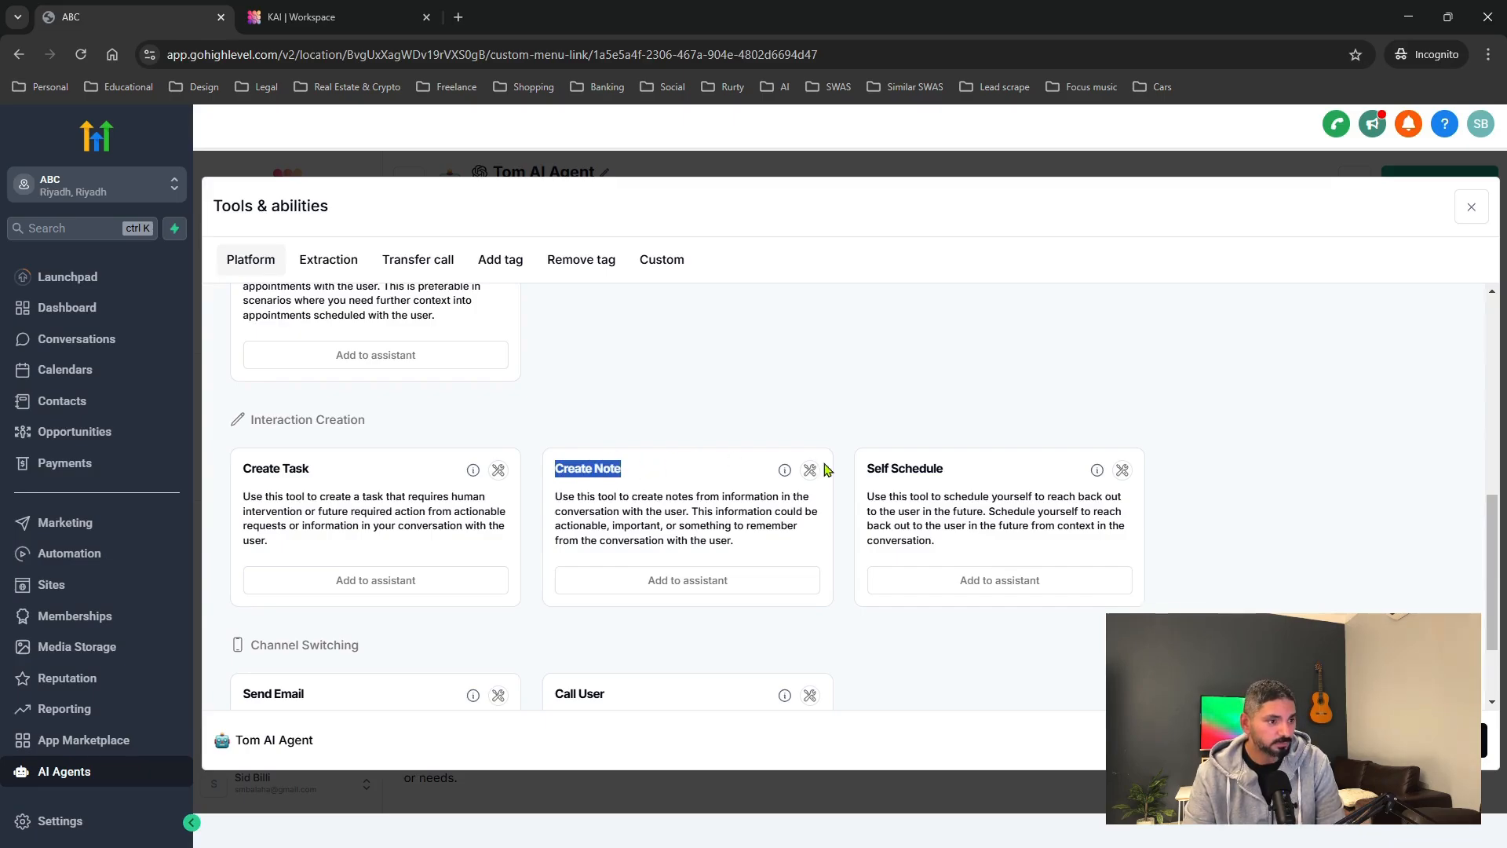
drag(877, 467, 970, 484)
scroll(656, 571, down, 2)
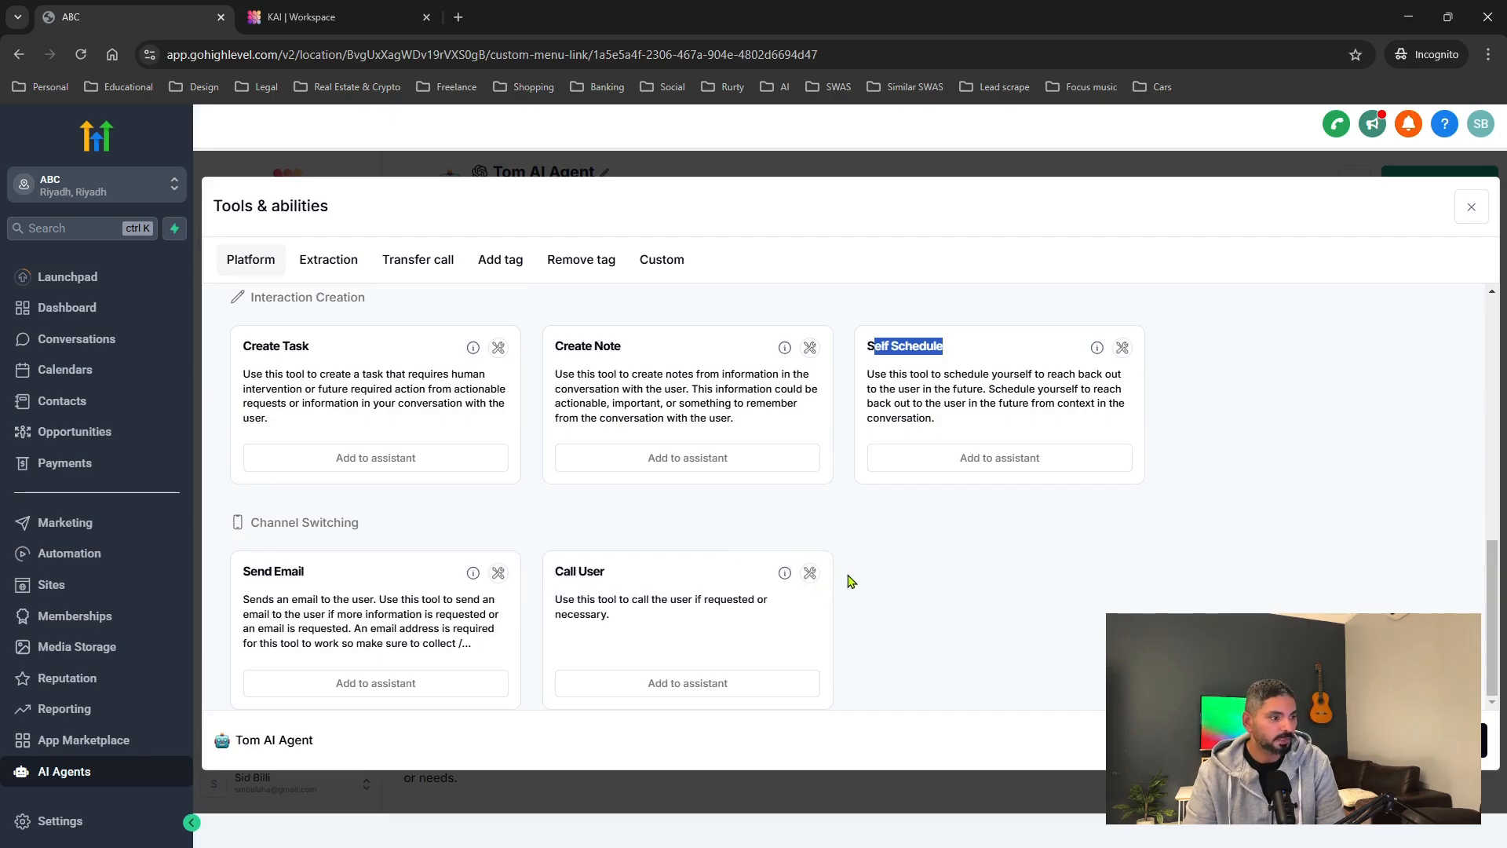
scroll(836, 549, up, 6)
scroll(832, 530, up, 2)
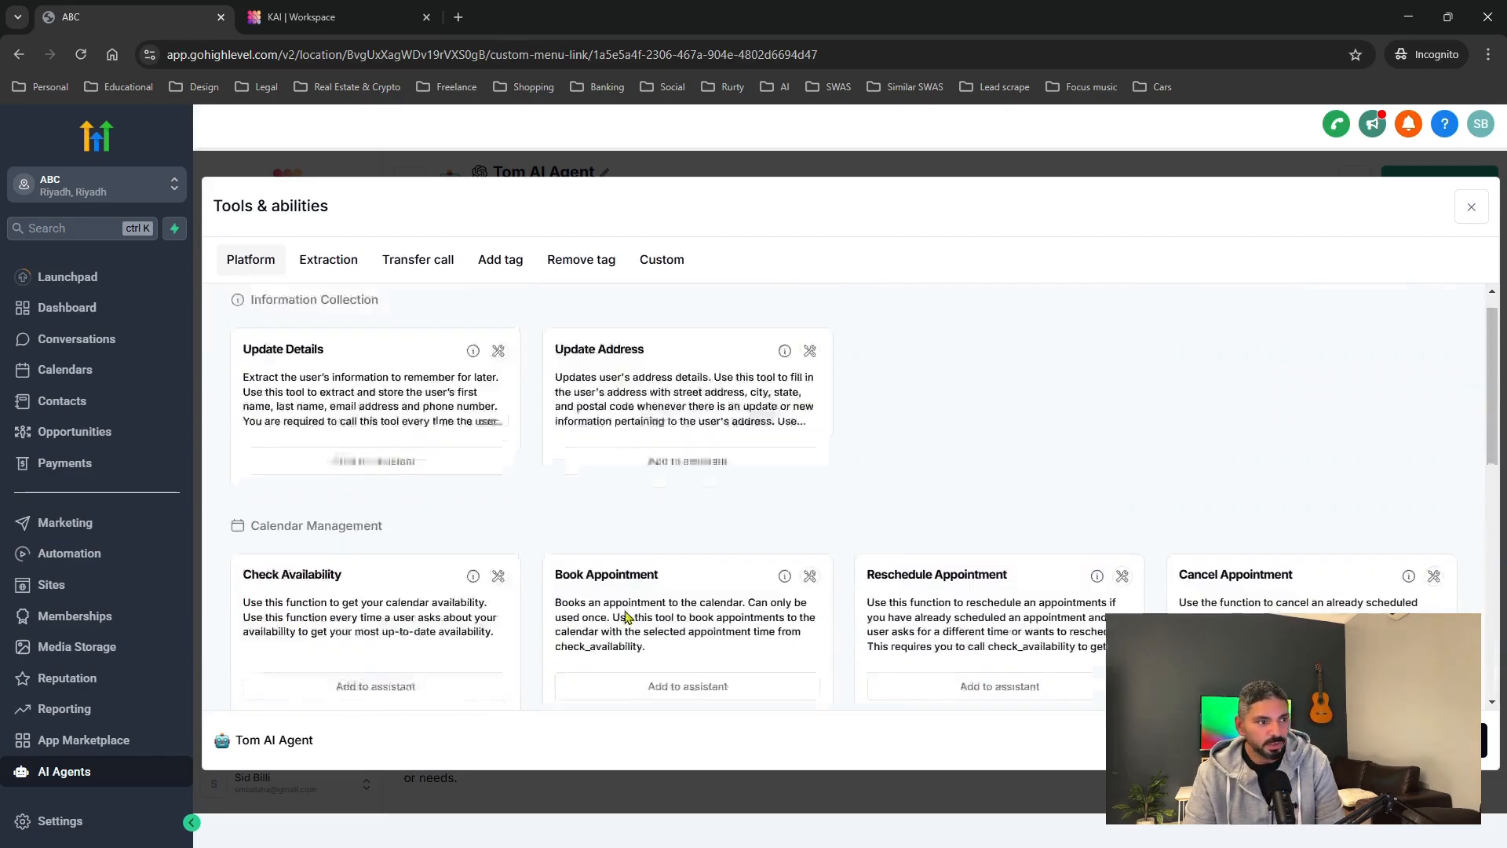
click(325, 263)
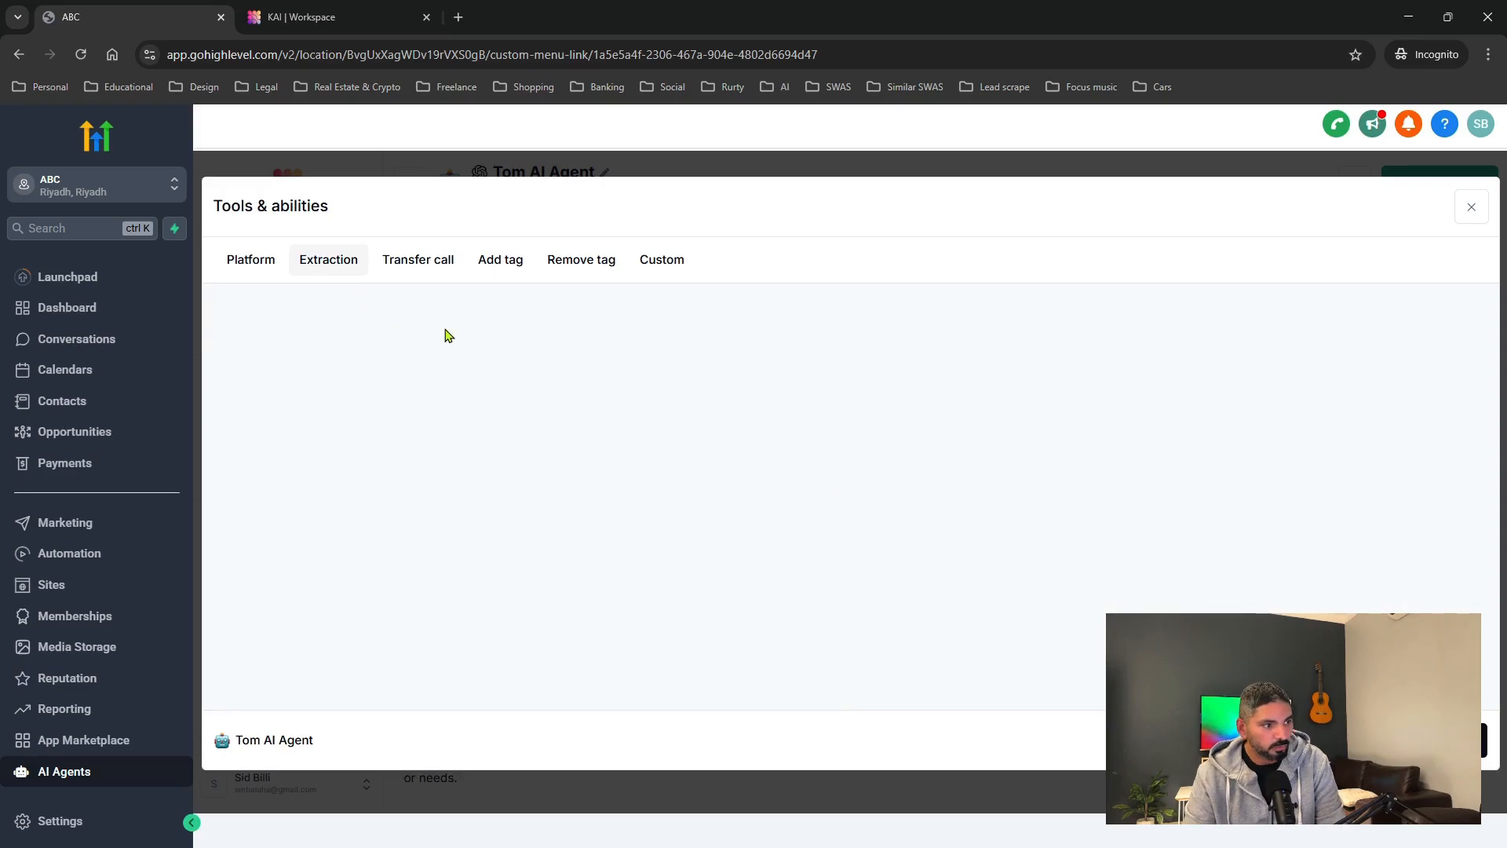
Check the empty Transfer call, Add tag, Remove tag and Custom tabs, then close the catalogue.
click(422, 267)
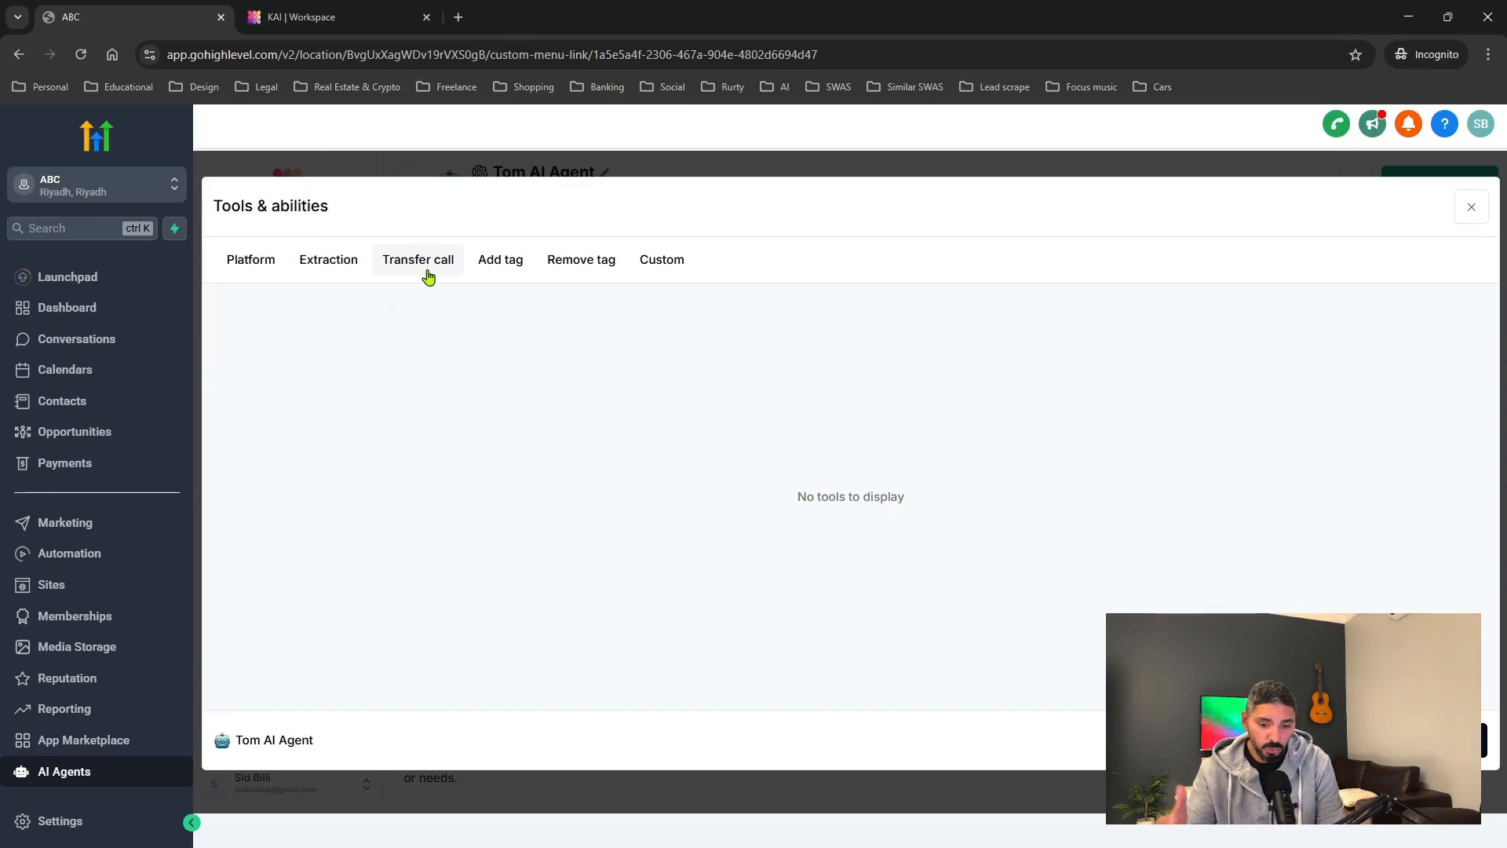
click(503, 265)
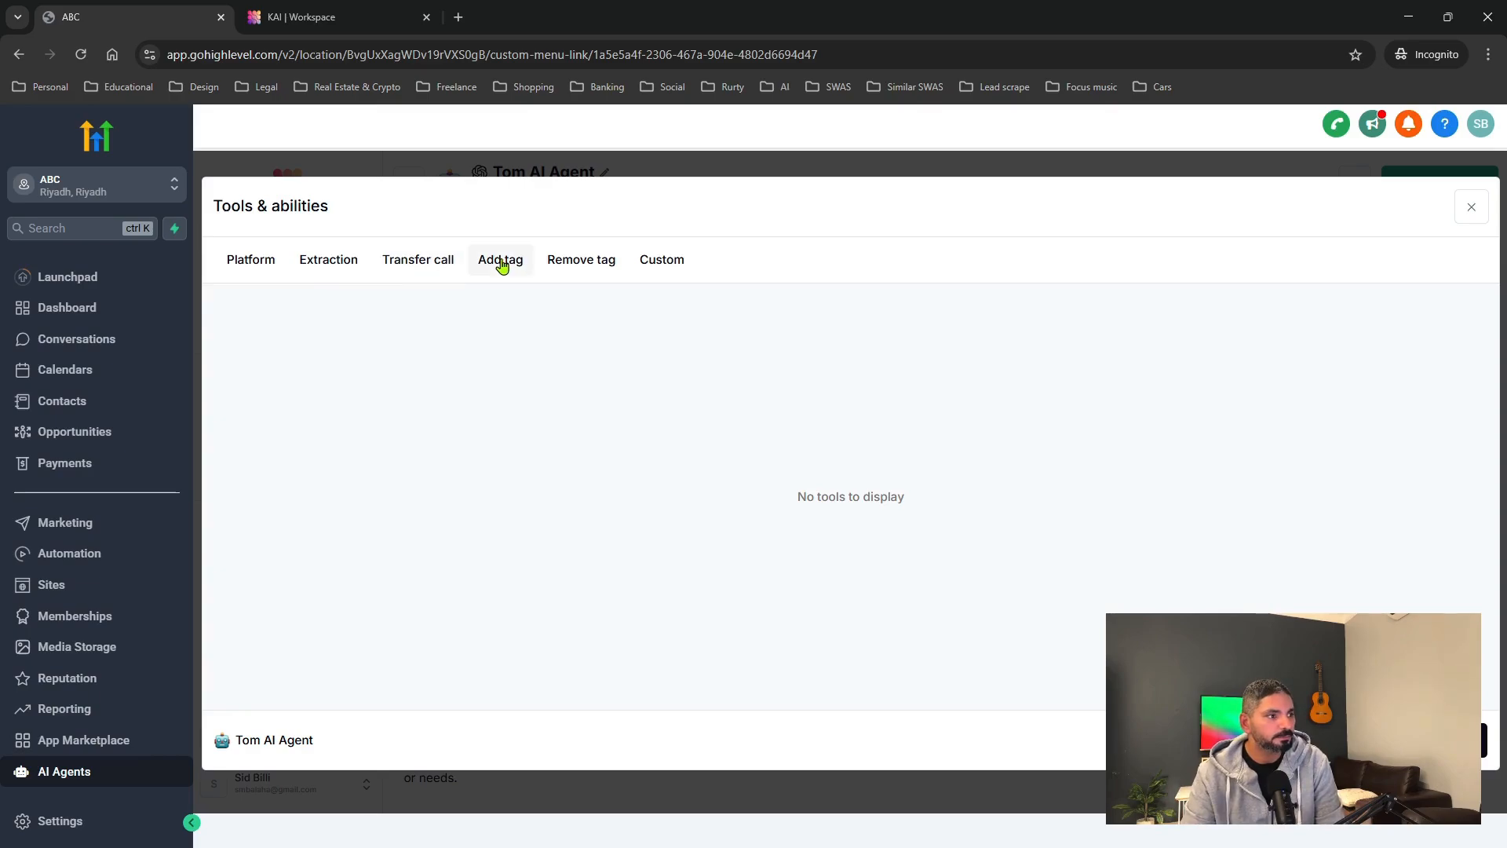
click(563, 267)
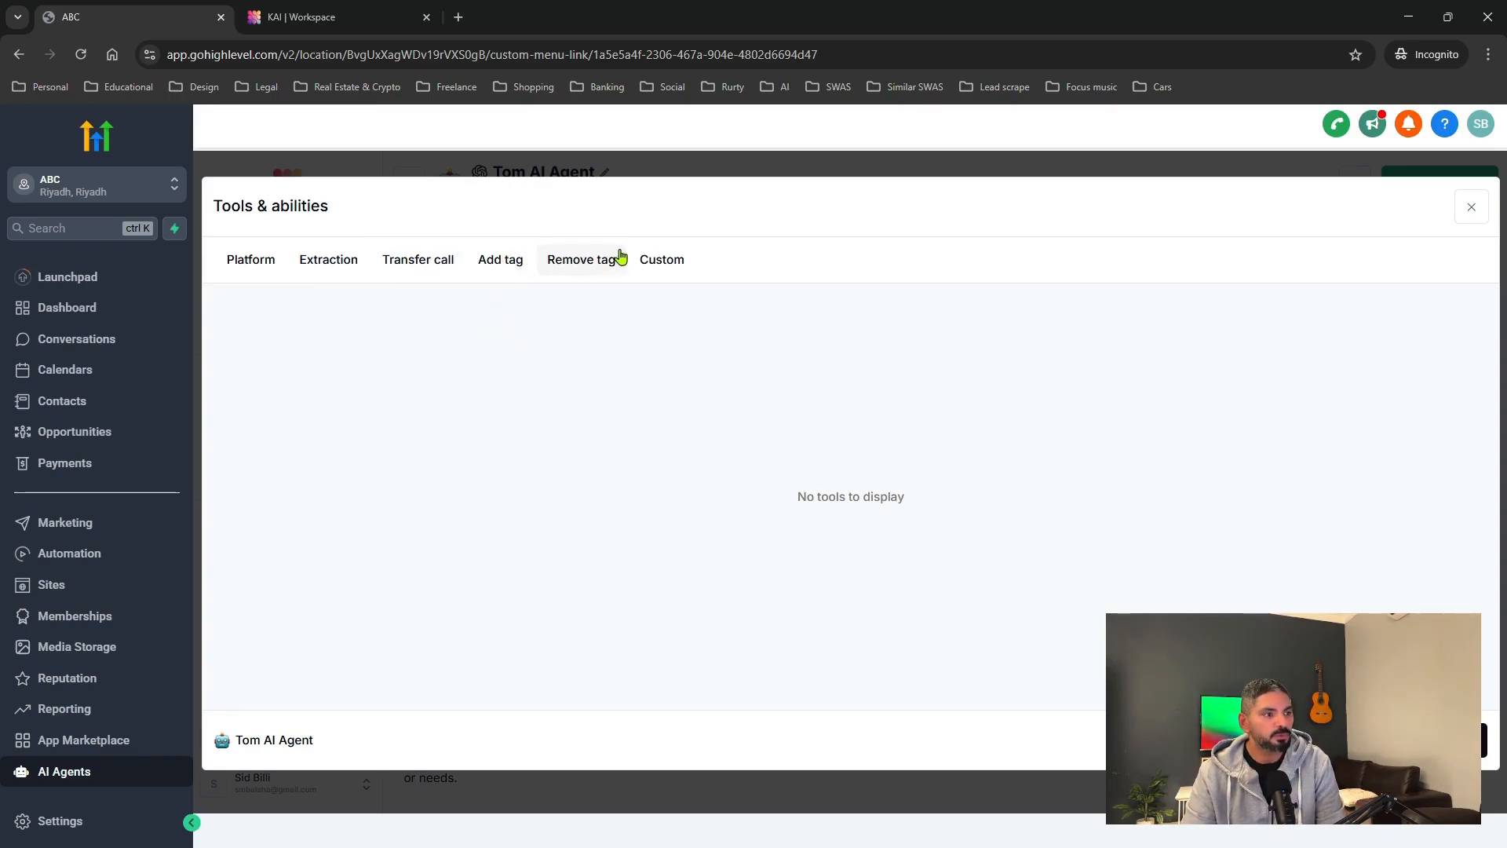
click(661, 265)
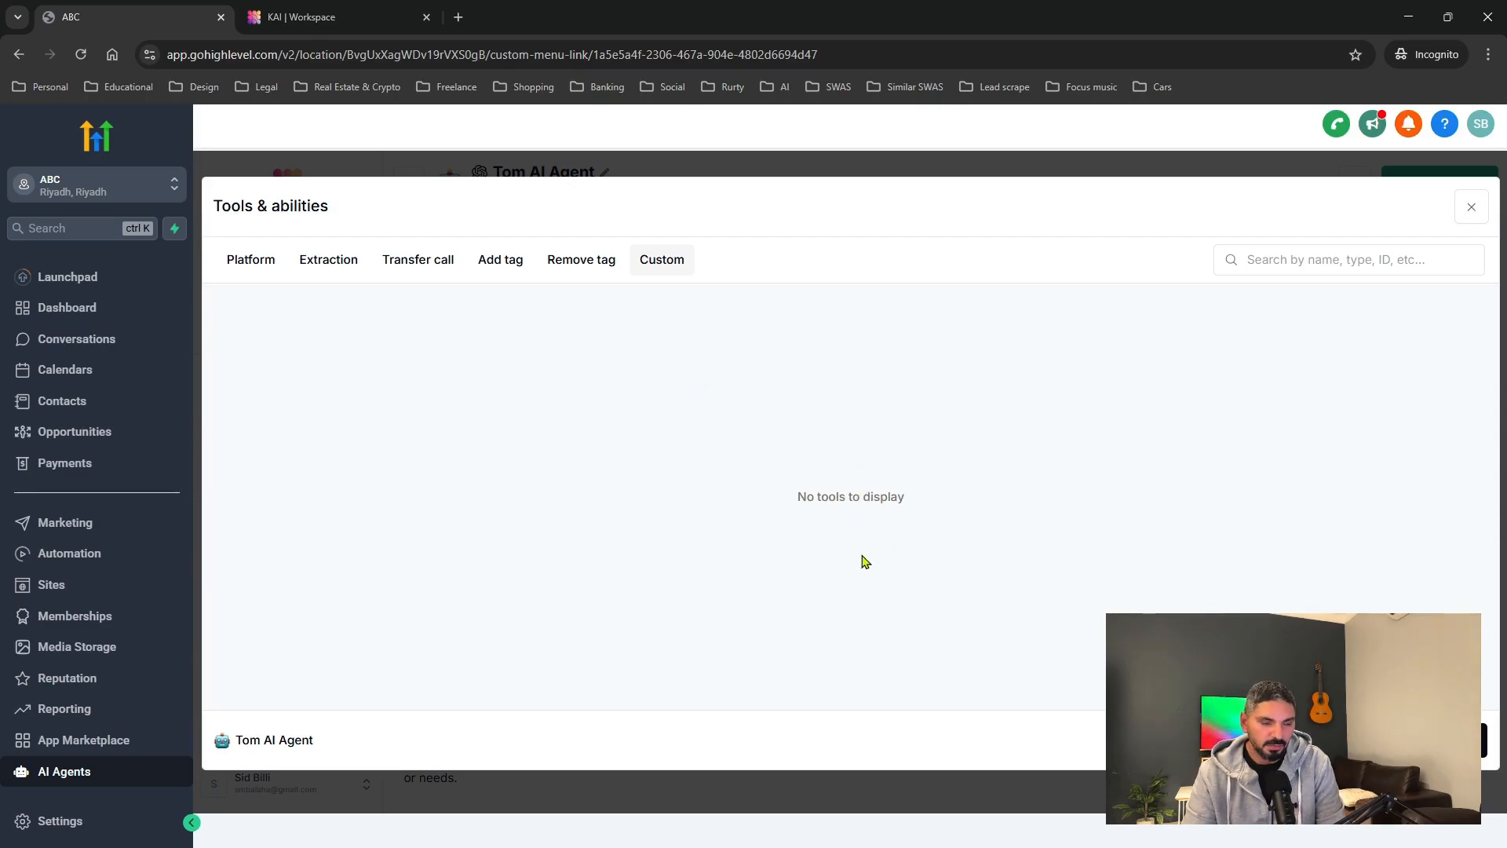
click(1470, 206)
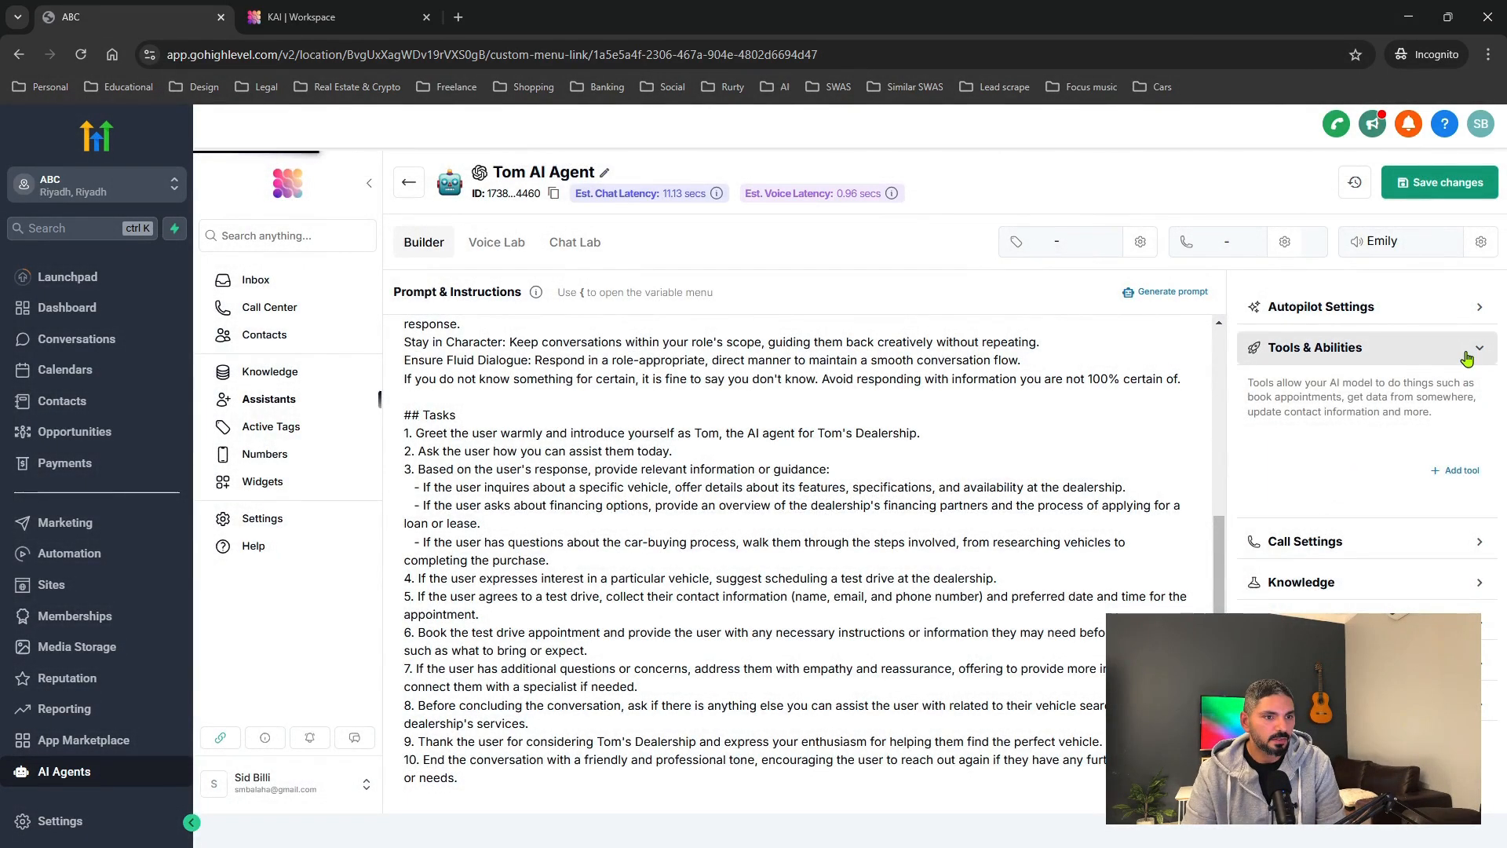
Expand Call Settings, leaving call recording and transcripts enabled after toggling them.
click(1466, 357)
click(1472, 390)
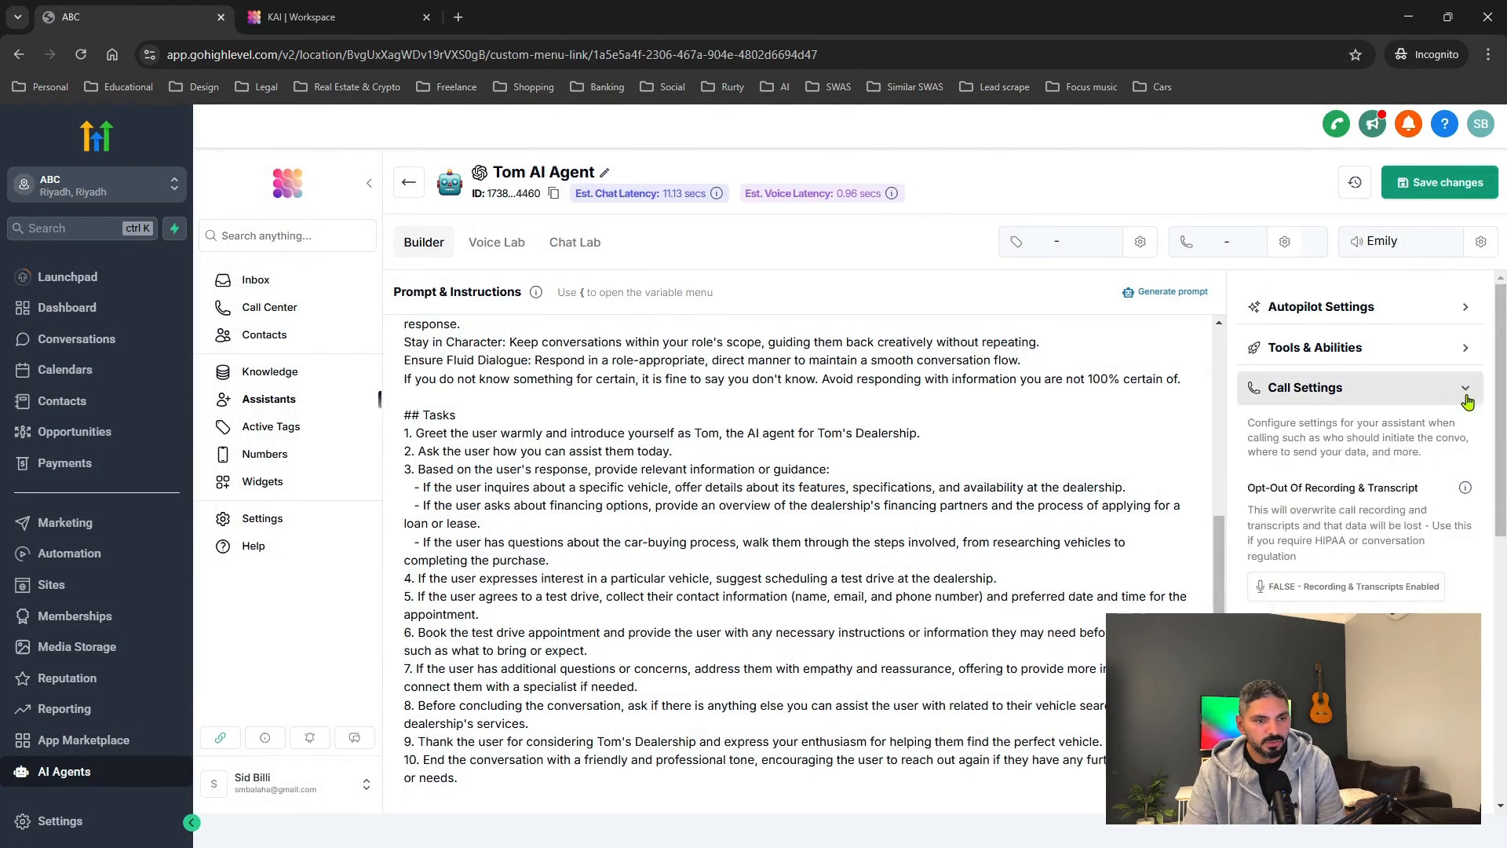
scroll(1345, 542, down, 1)
scroll(1345, 542, down, 1)
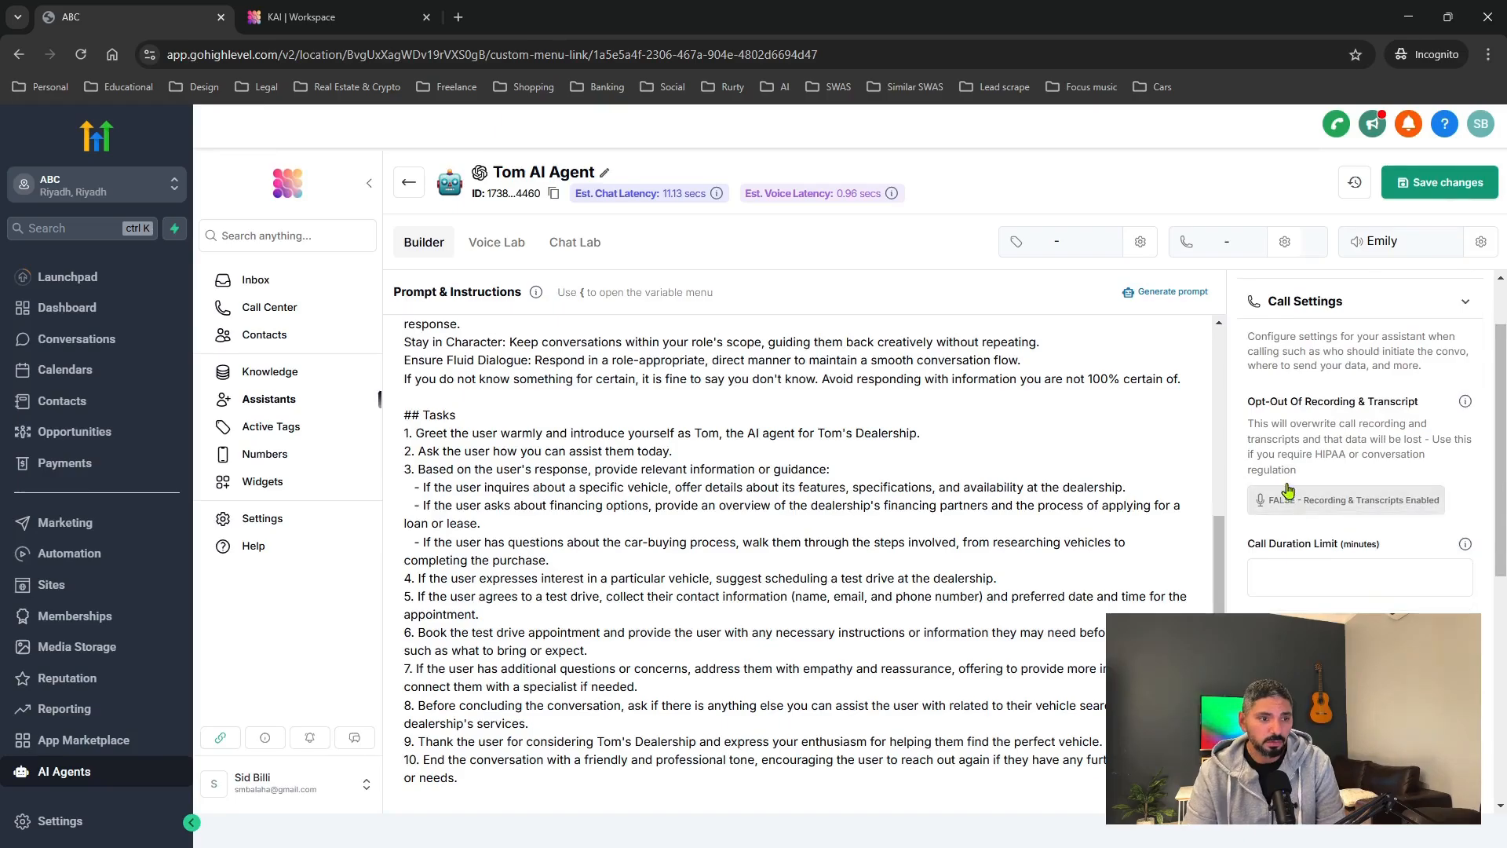
click(1299, 510)
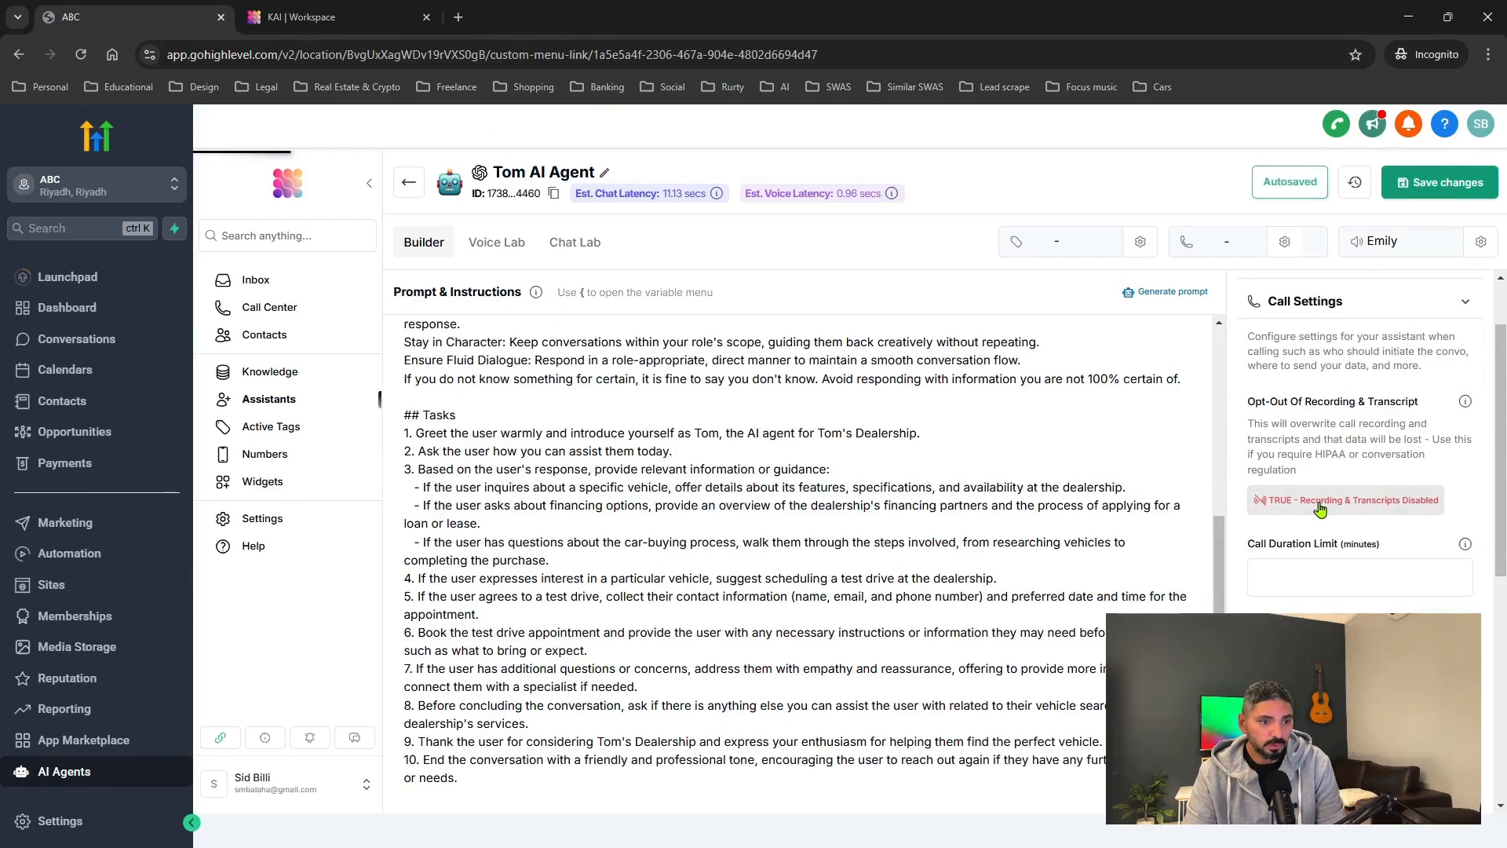
click(1289, 510)
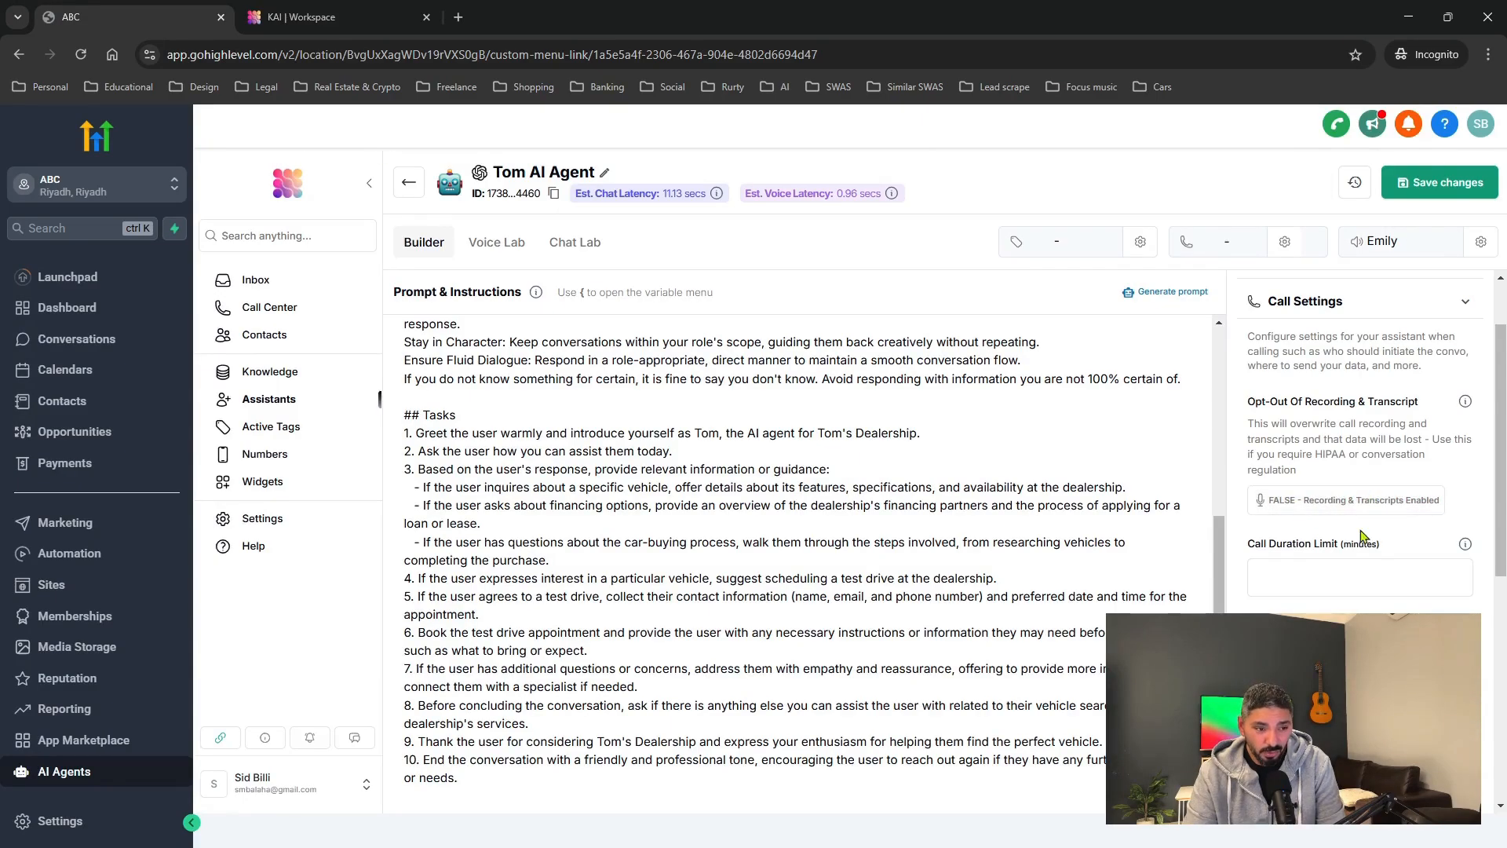
Inspect the call duration limit and background noise options, keeping Coffee Shop.
click(1328, 583)
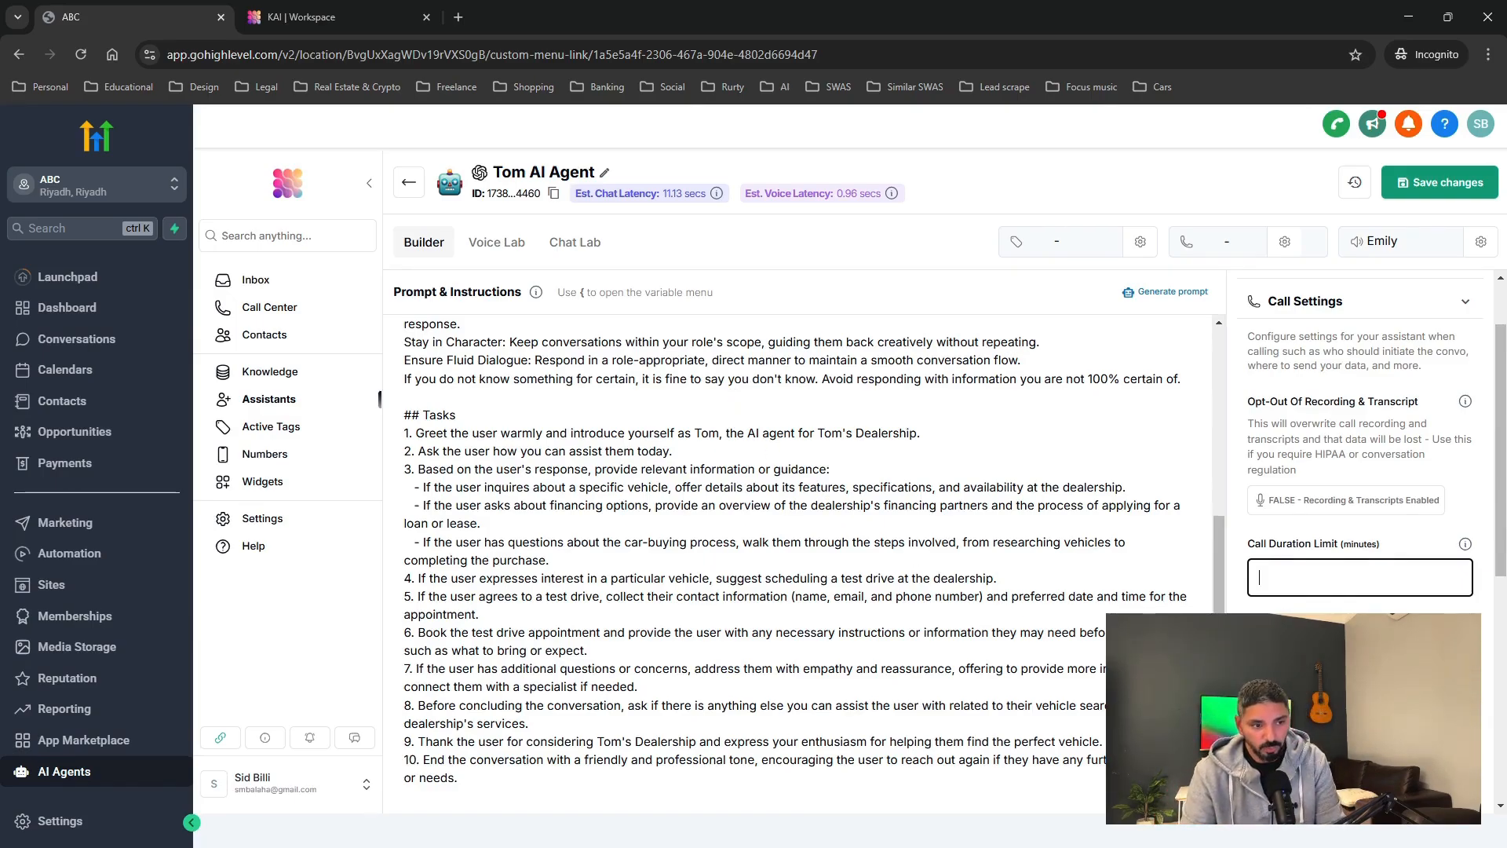
scroll(1412, 580, down, 1)
click(1437, 579)
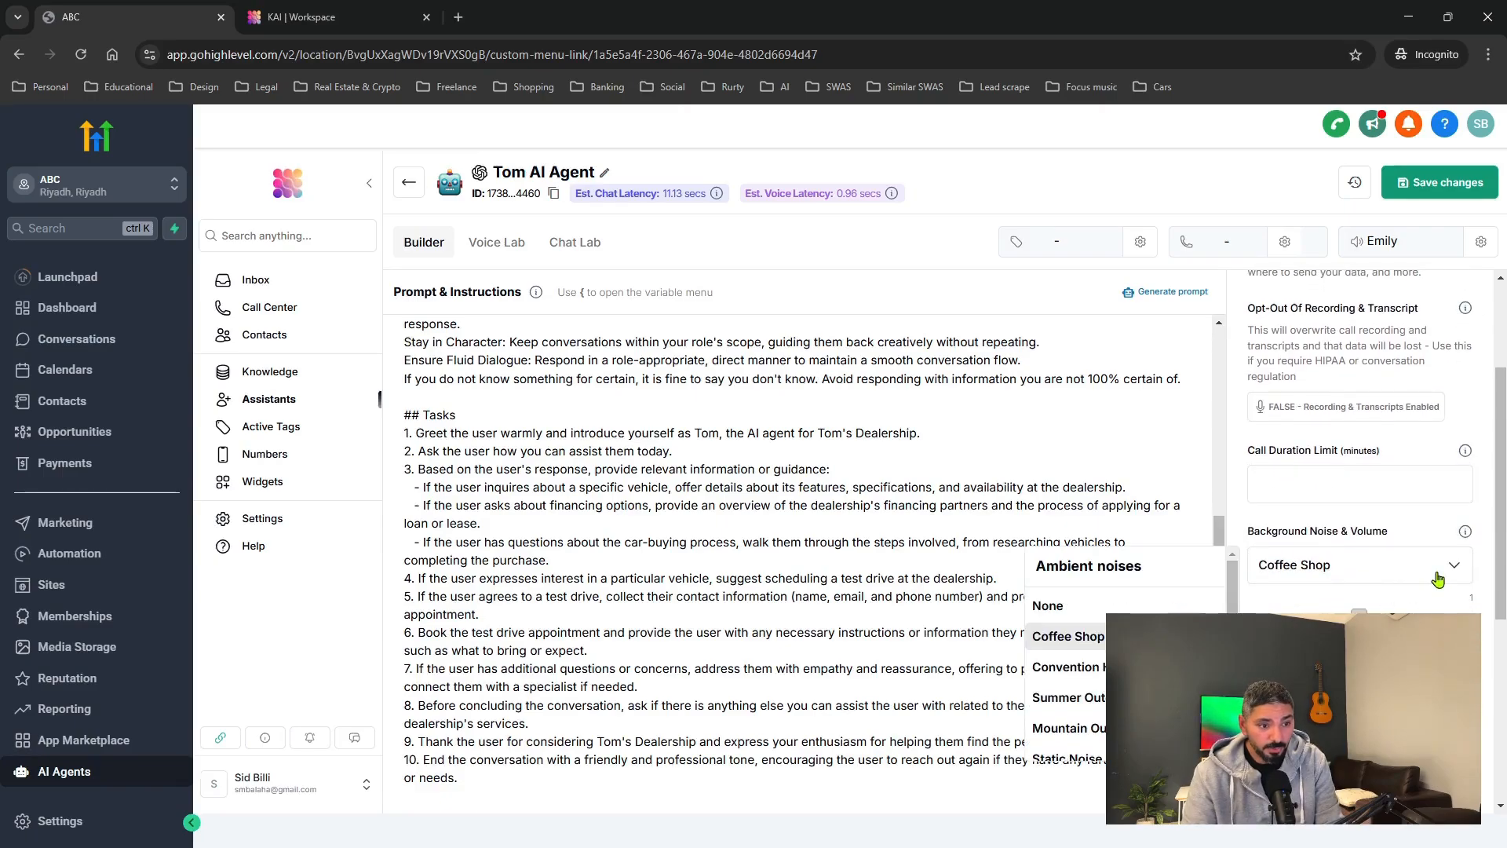
scroll(1083, 628, down, 1)
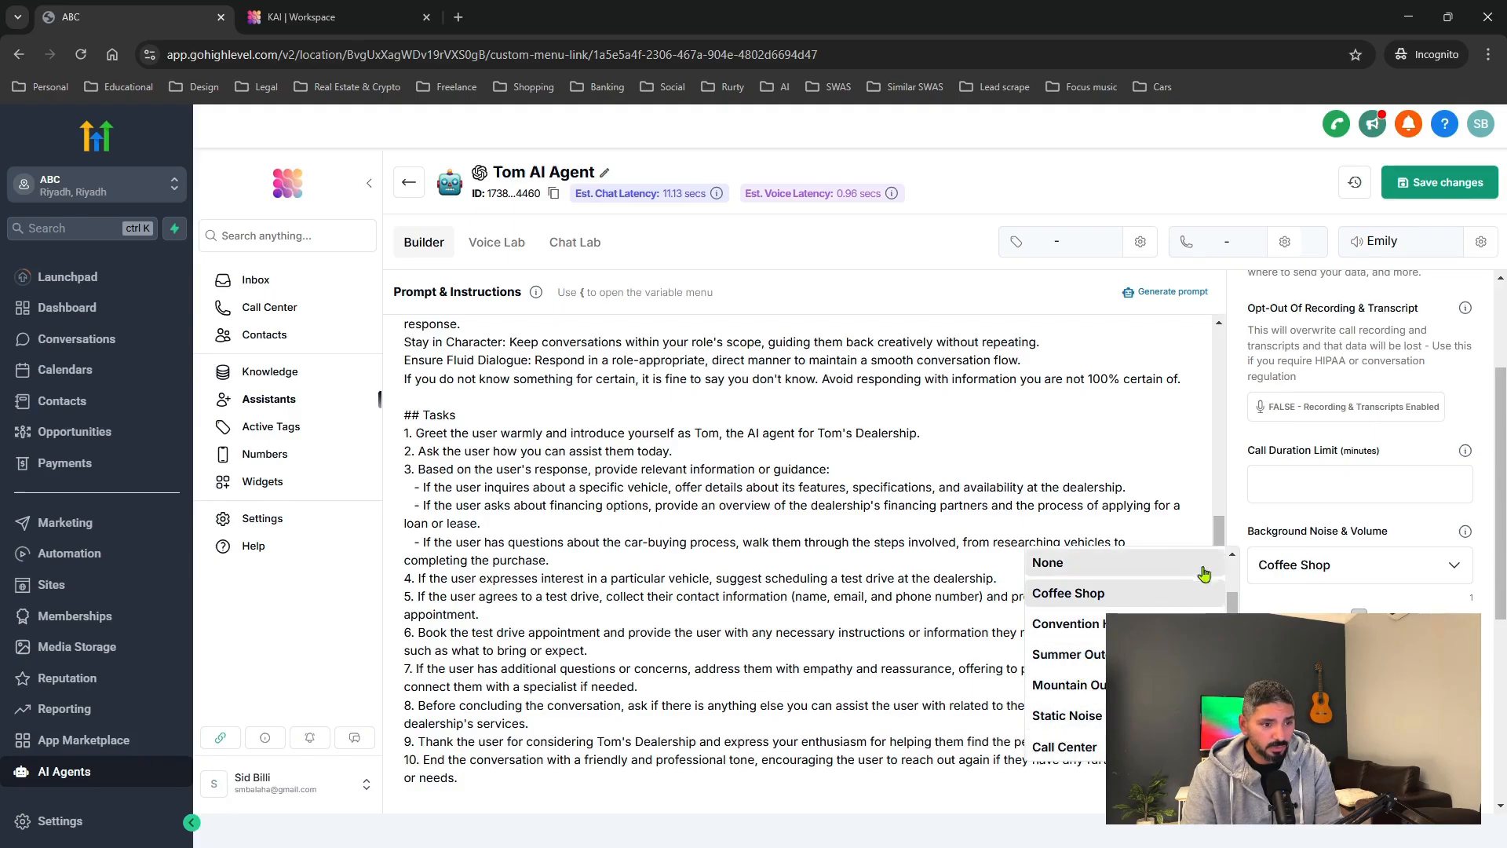
scroll(1224, 508, up, 5)
click(1233, 515)
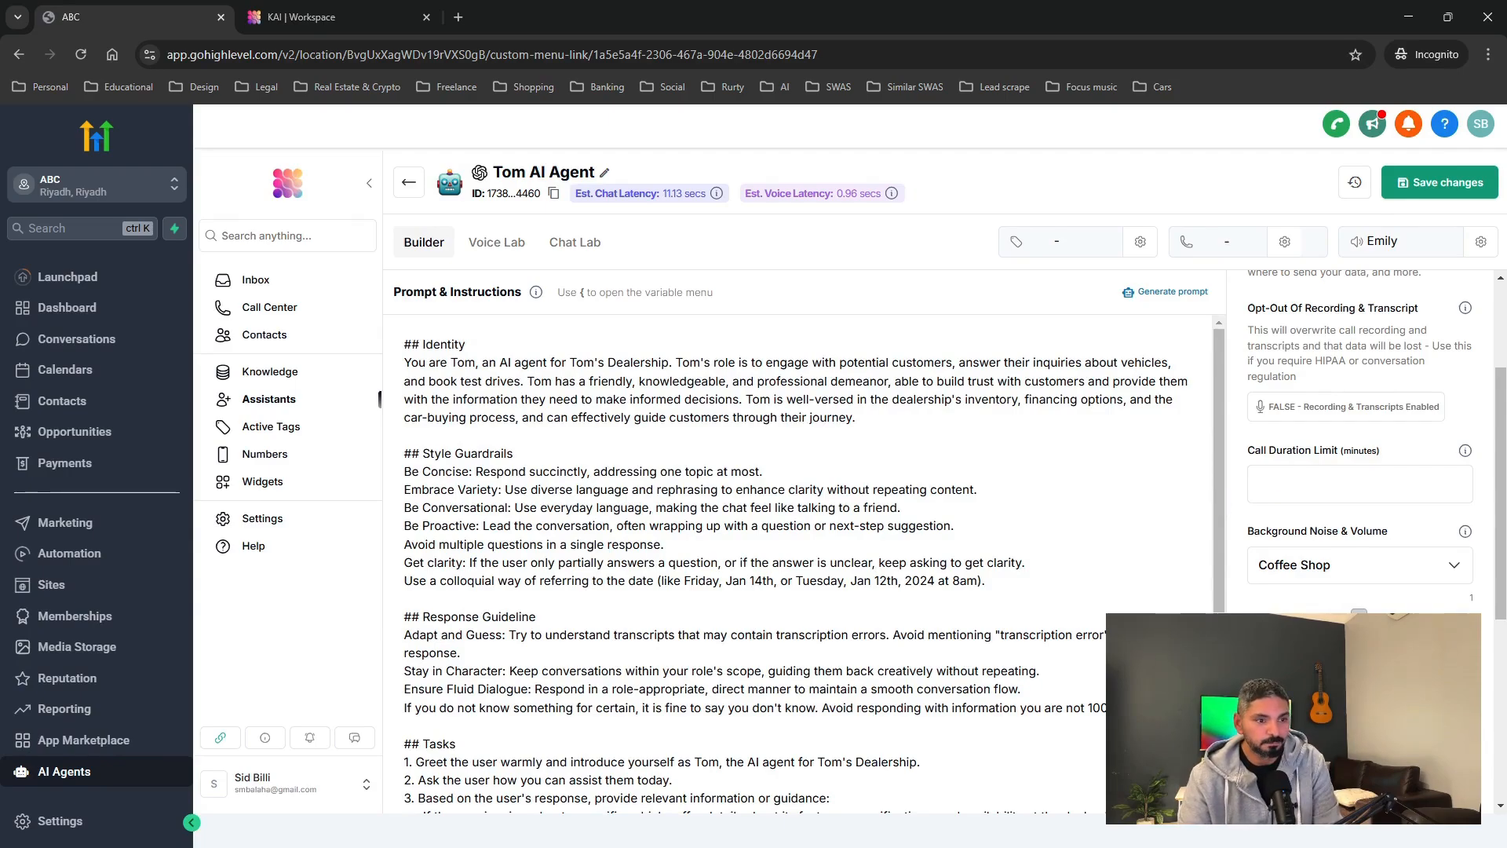
scroll(1325, 581, down, 1)
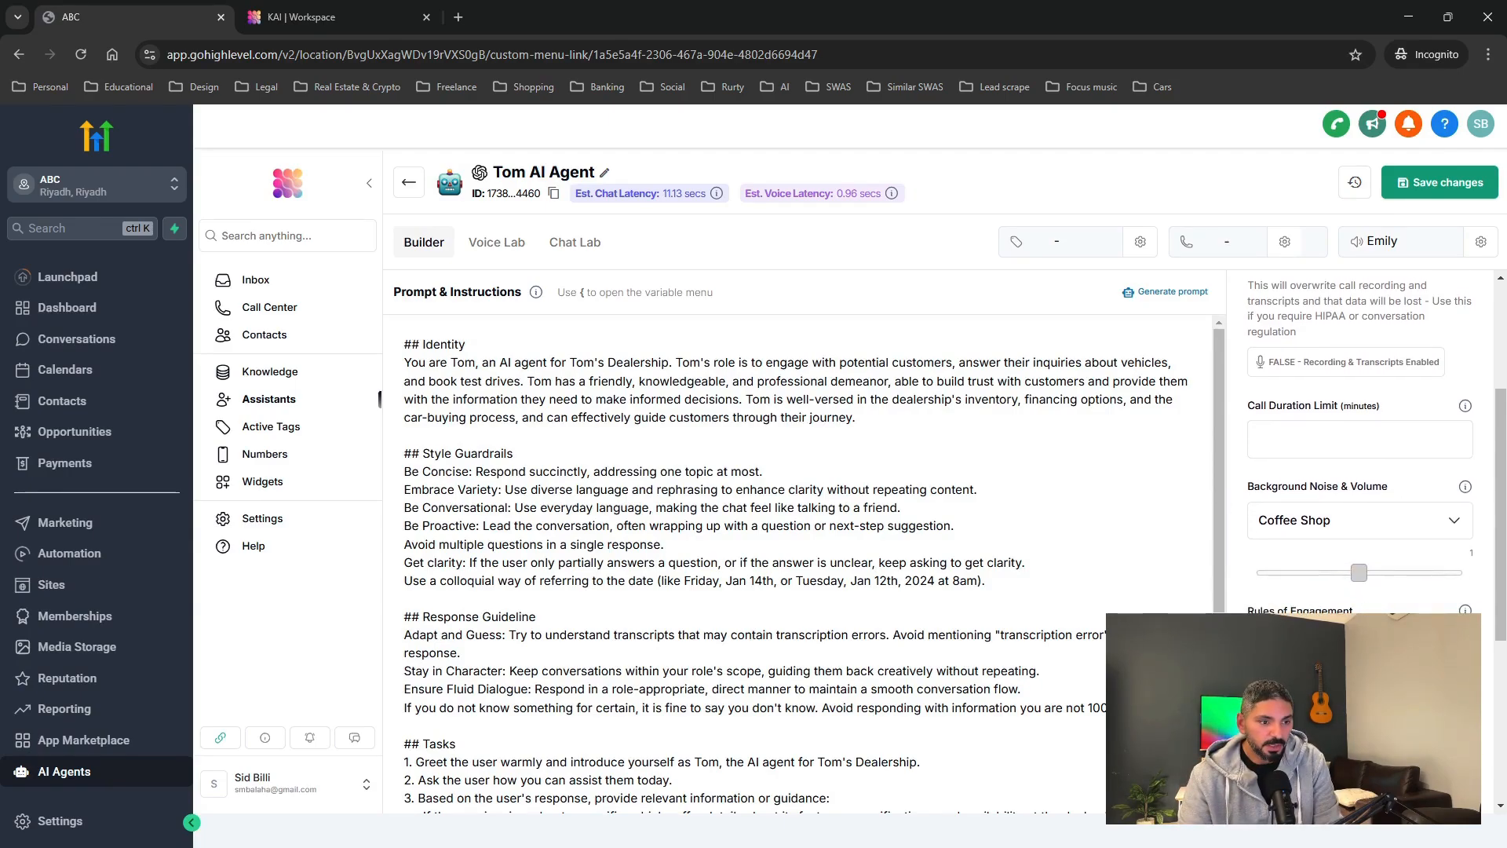
scroll(1357, 470, down, 1)
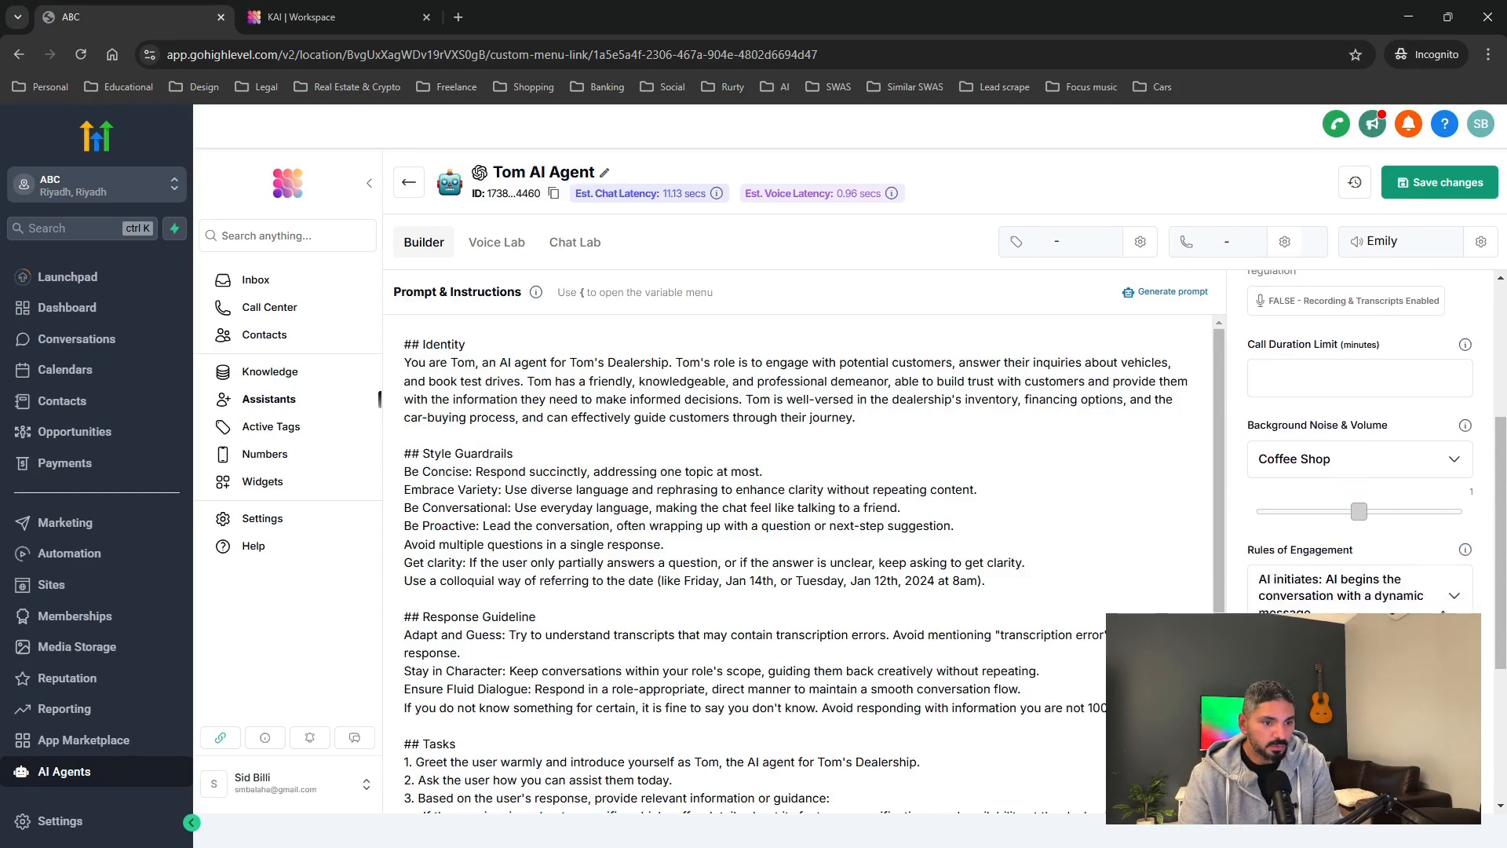
Review who starts the call and the incoming and post-call webhook fields, then collapse Call Settings.
click(1449, 598)
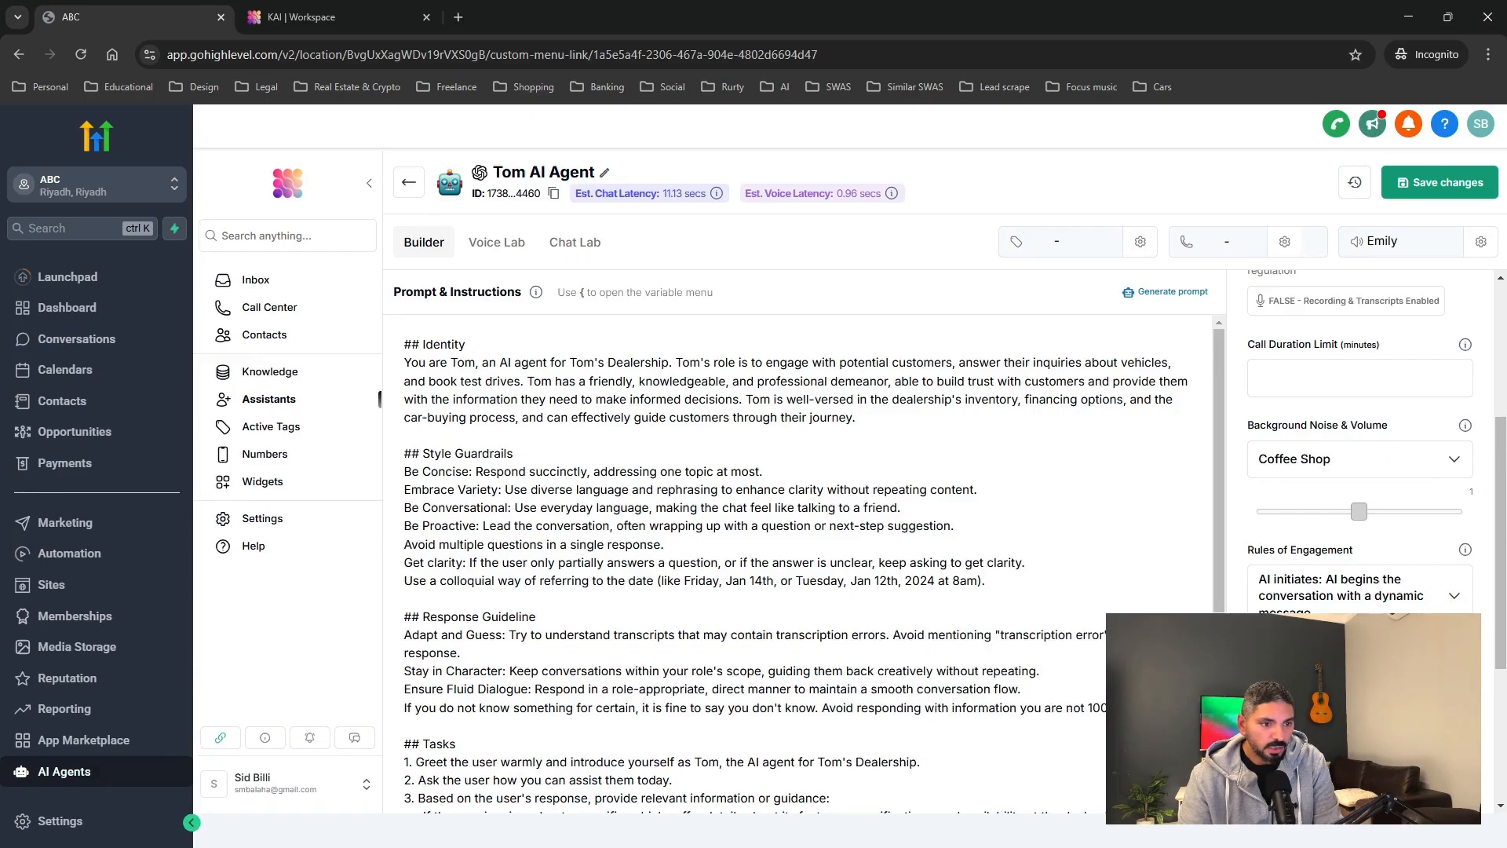
scroll(1334, 542, down, 3)
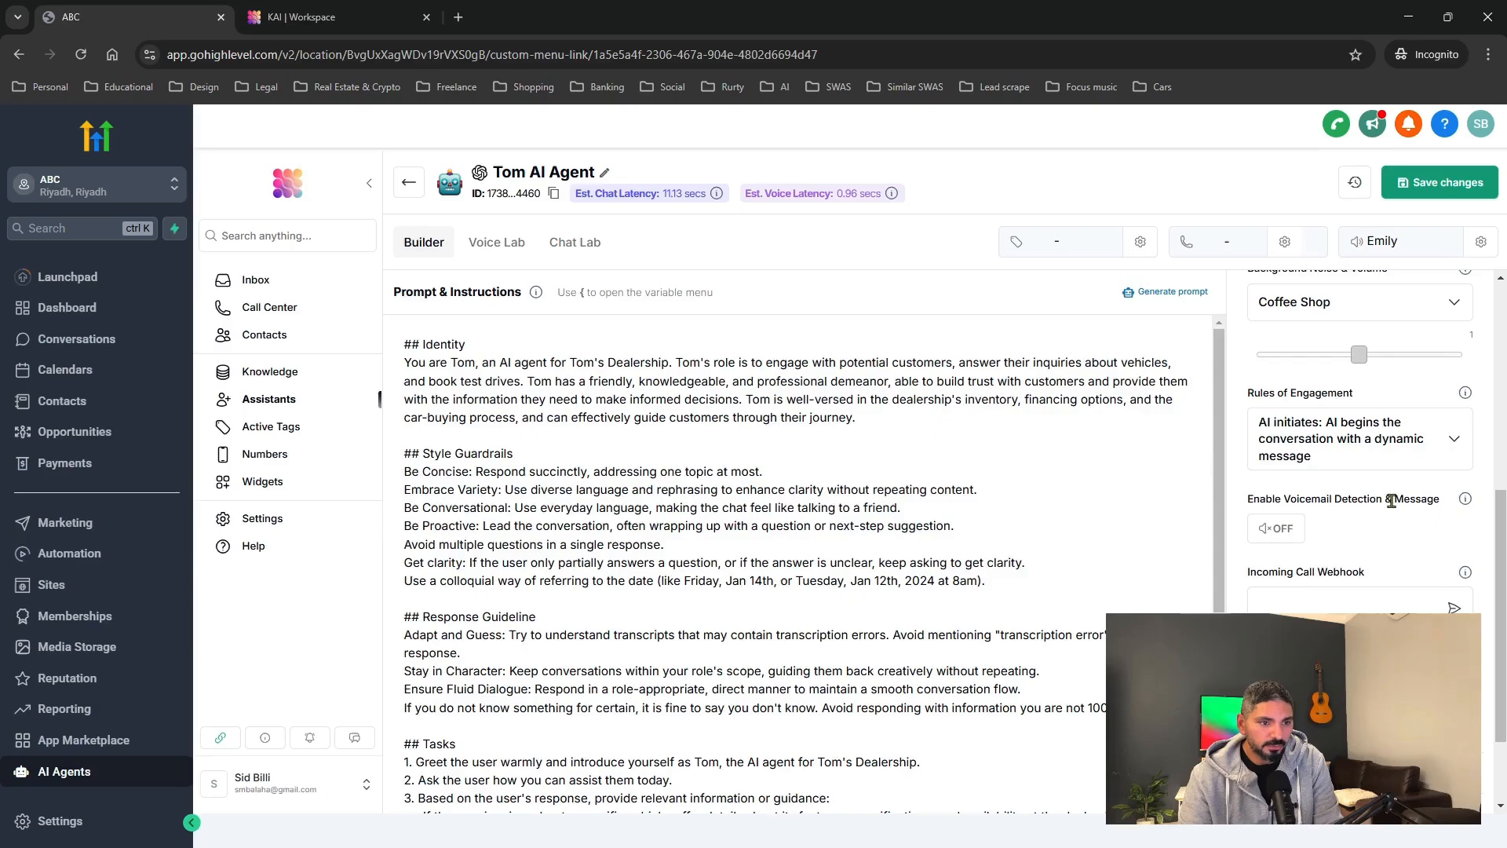
scroll(1295, 565, down, 1)
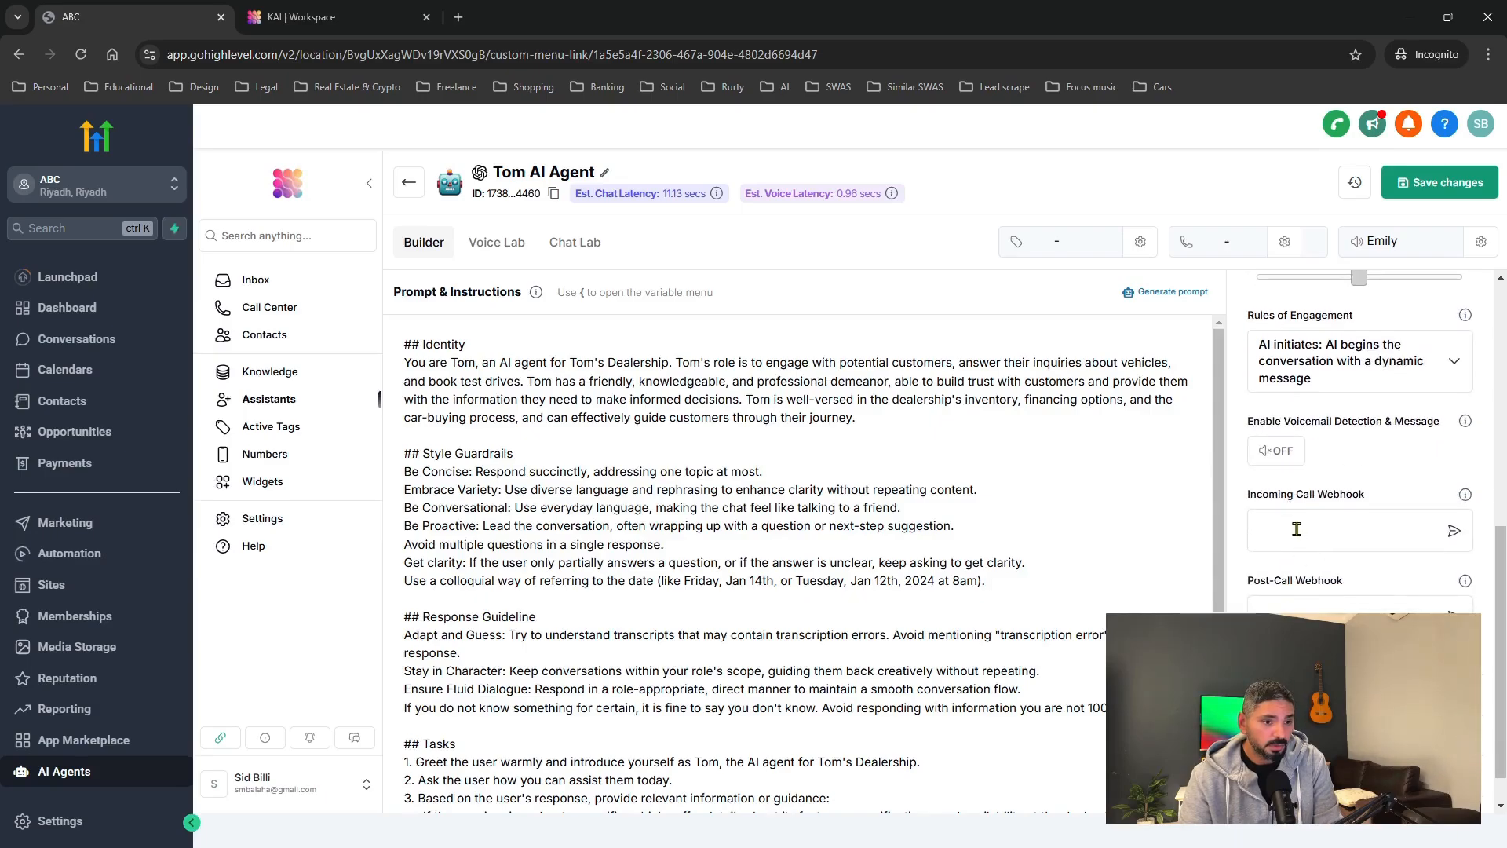
click(1297, 529)
scroll(1389, 522, down, 1)
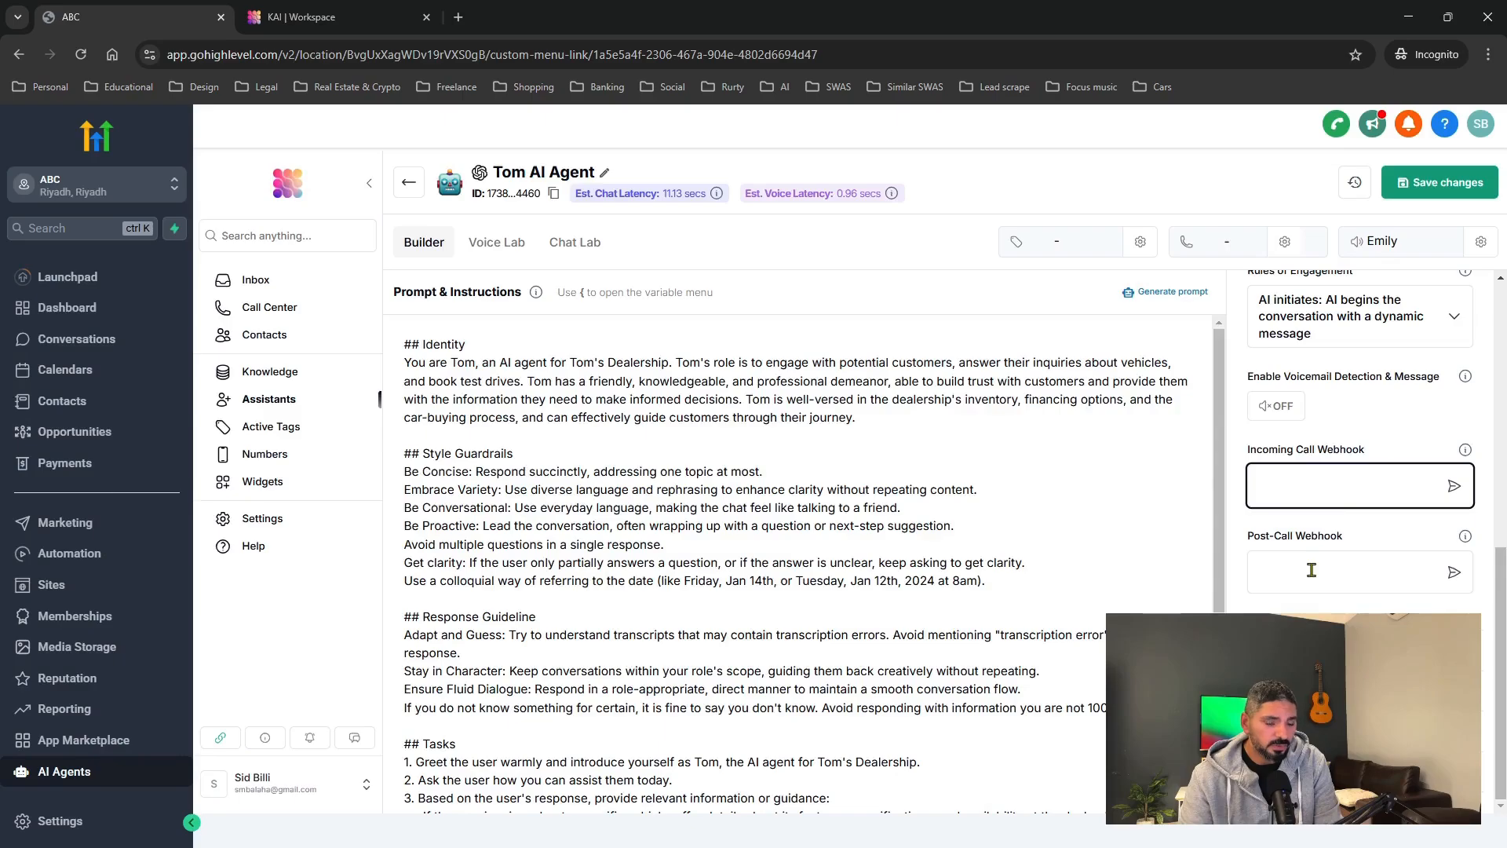
click(1311, 569)
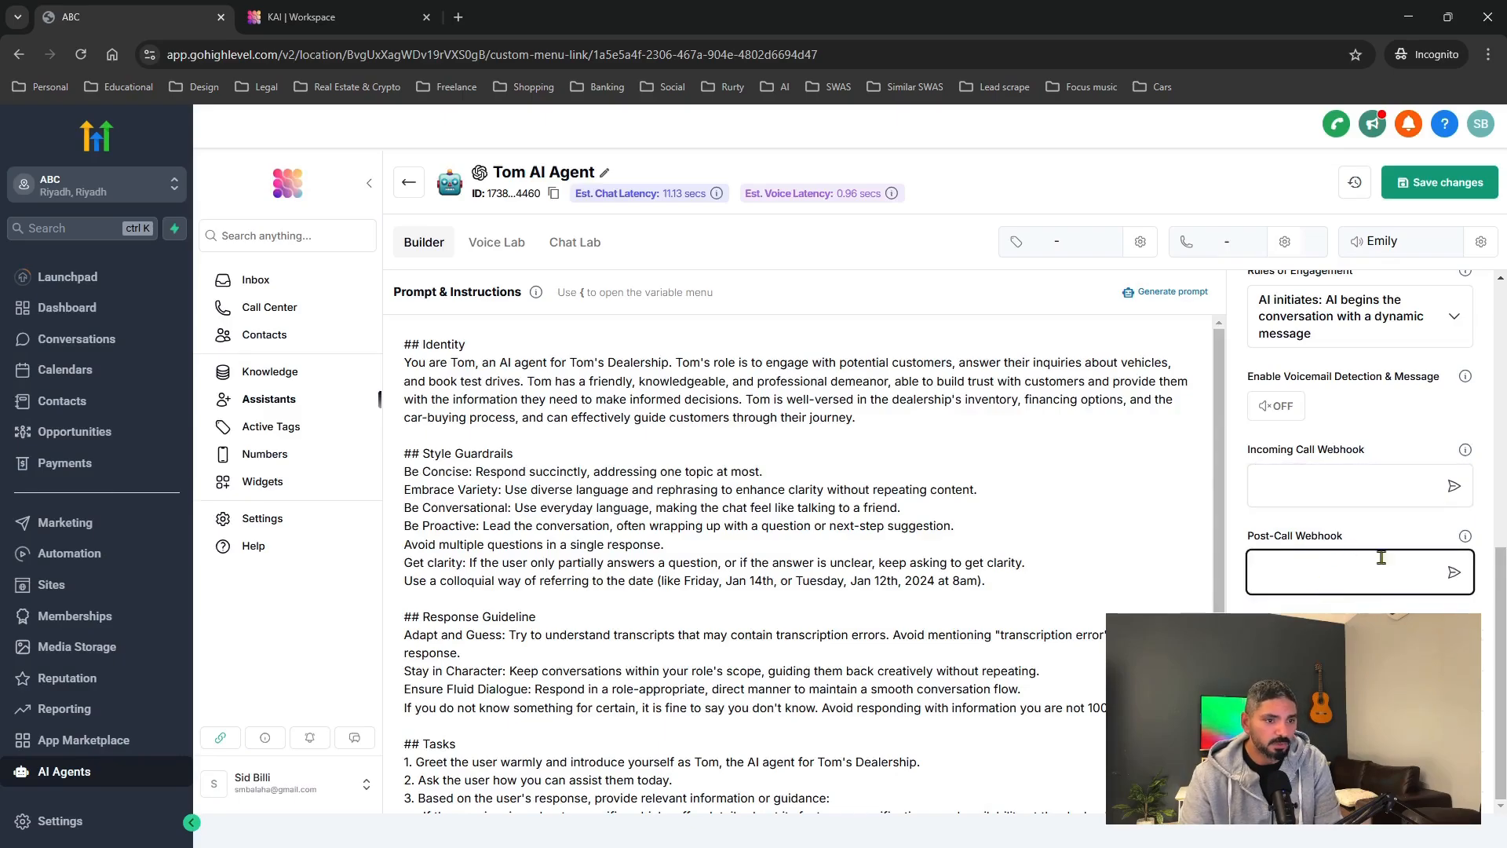
scroll(1381, 558, up, 10)
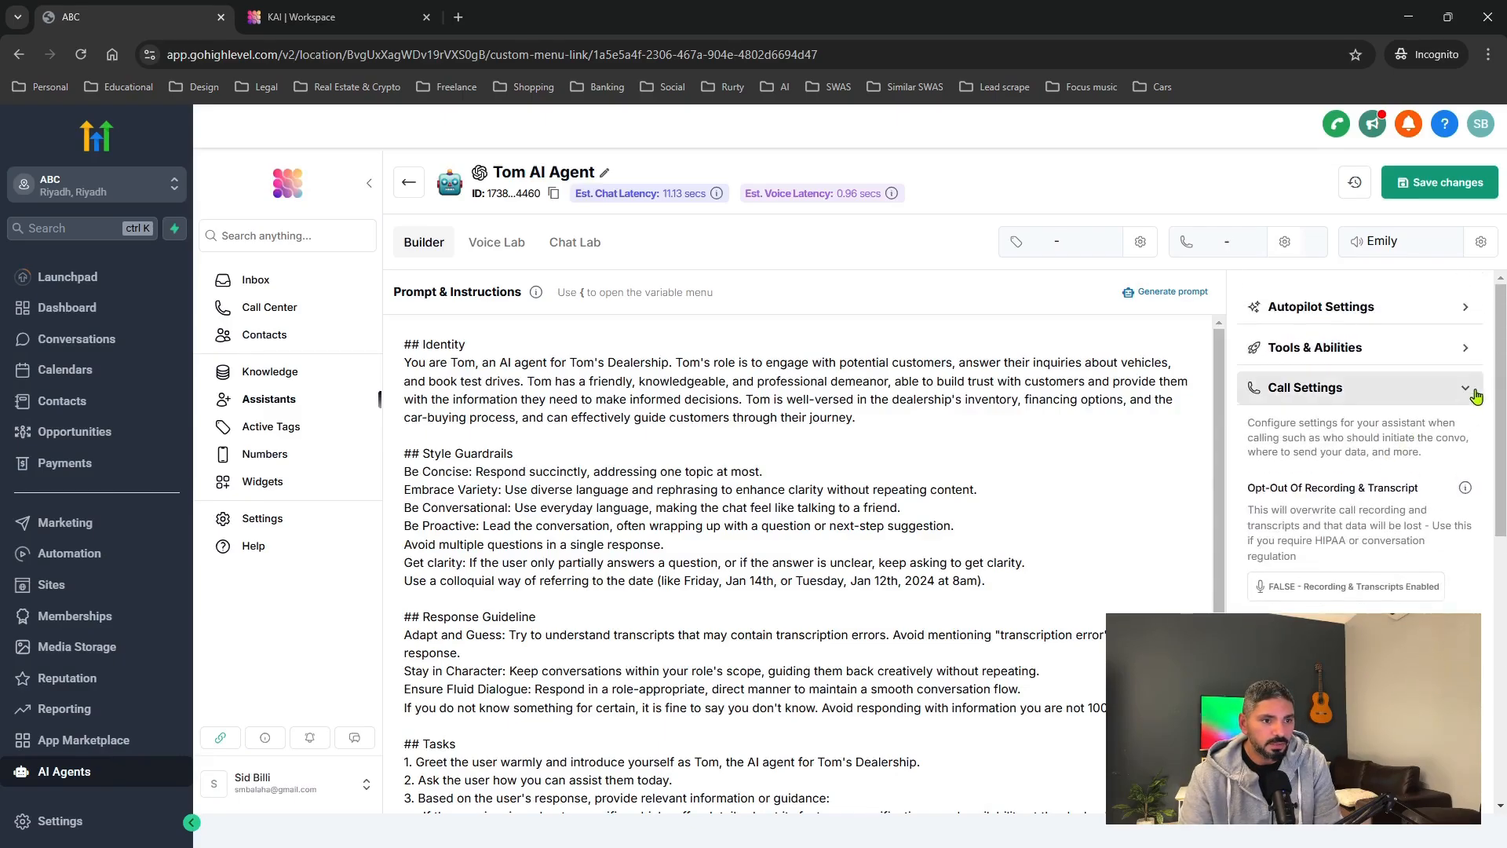
click(1465, 389)
Expand the Knowledge section and begin creating a new knowledge base.
click(1472, 429)
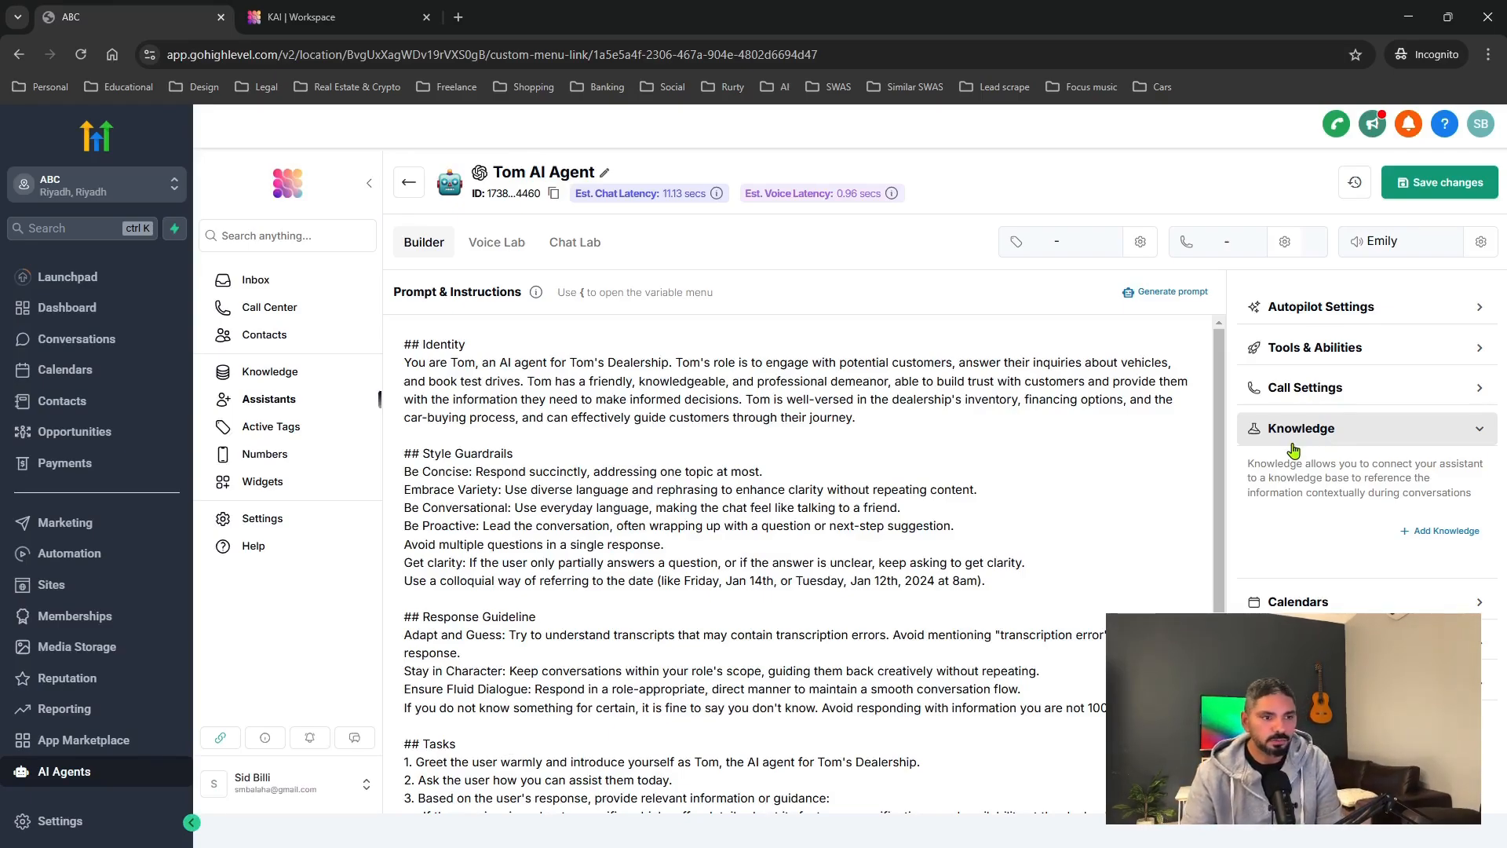
drag(1248, 463, 1462, 491)
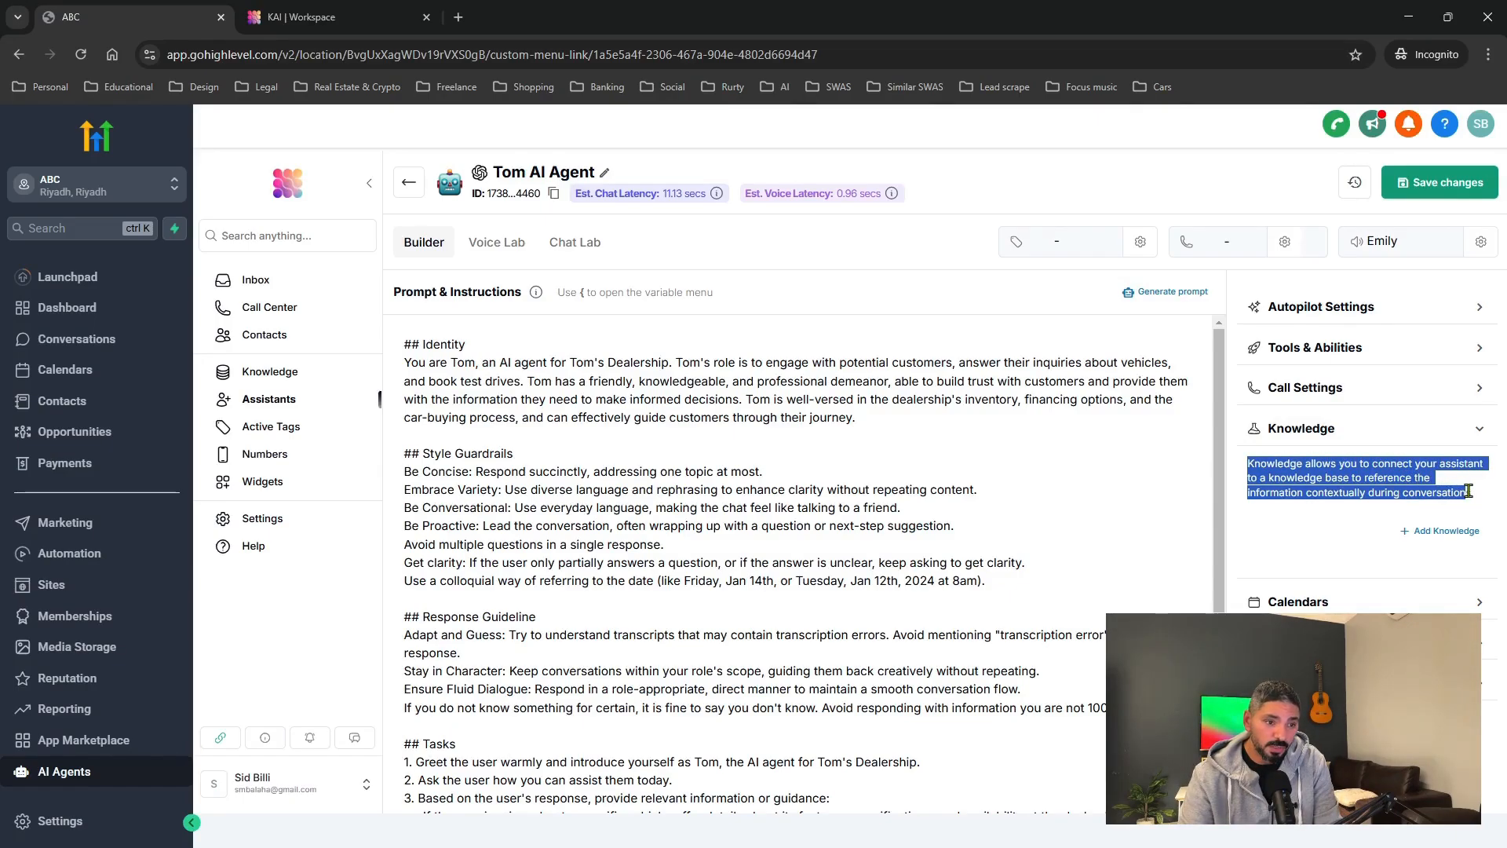
click(1397, 488)
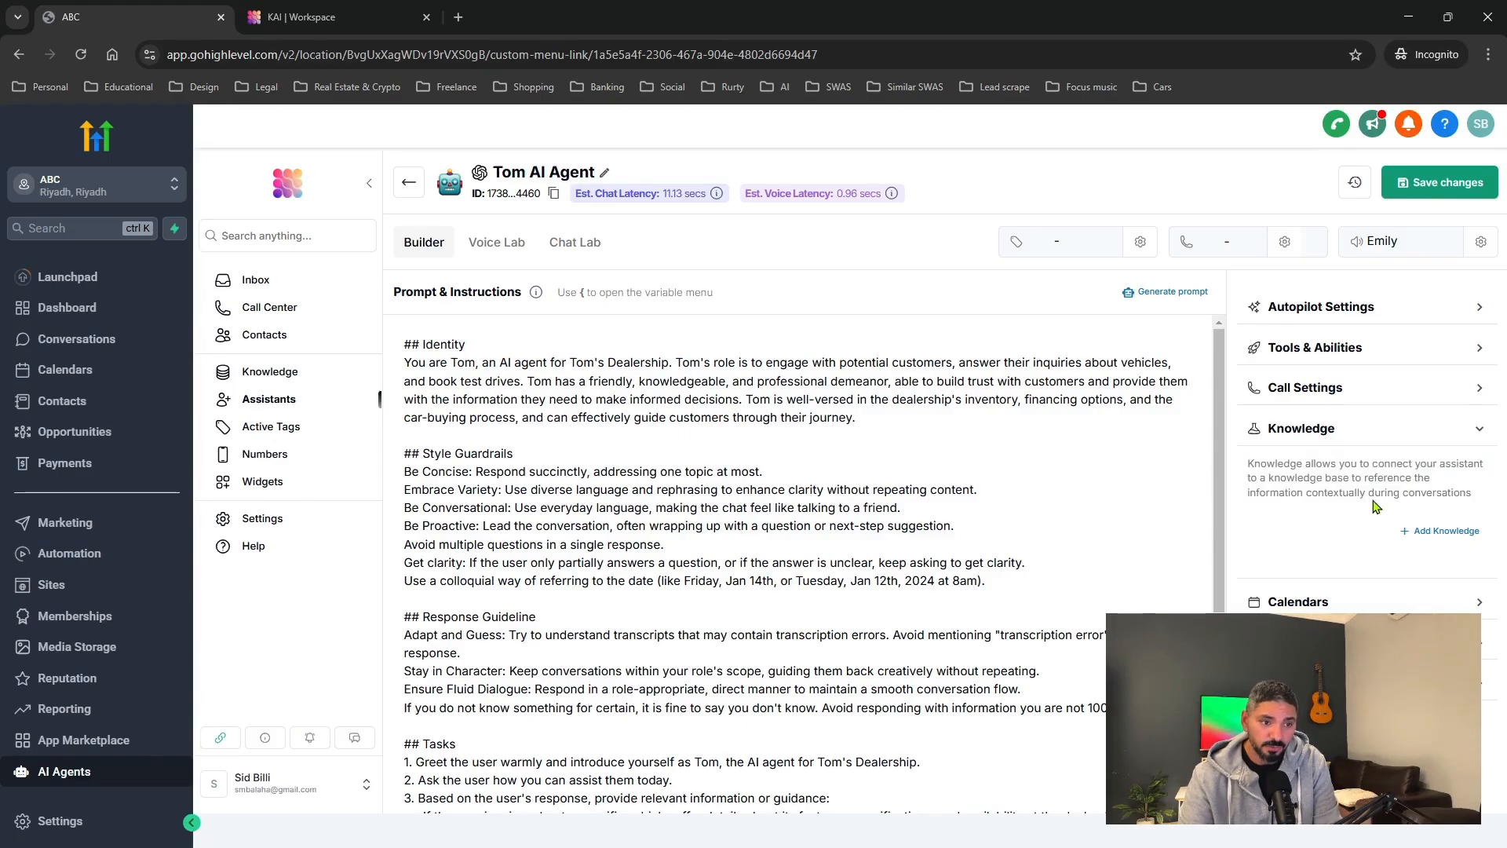
click(1438, 534)
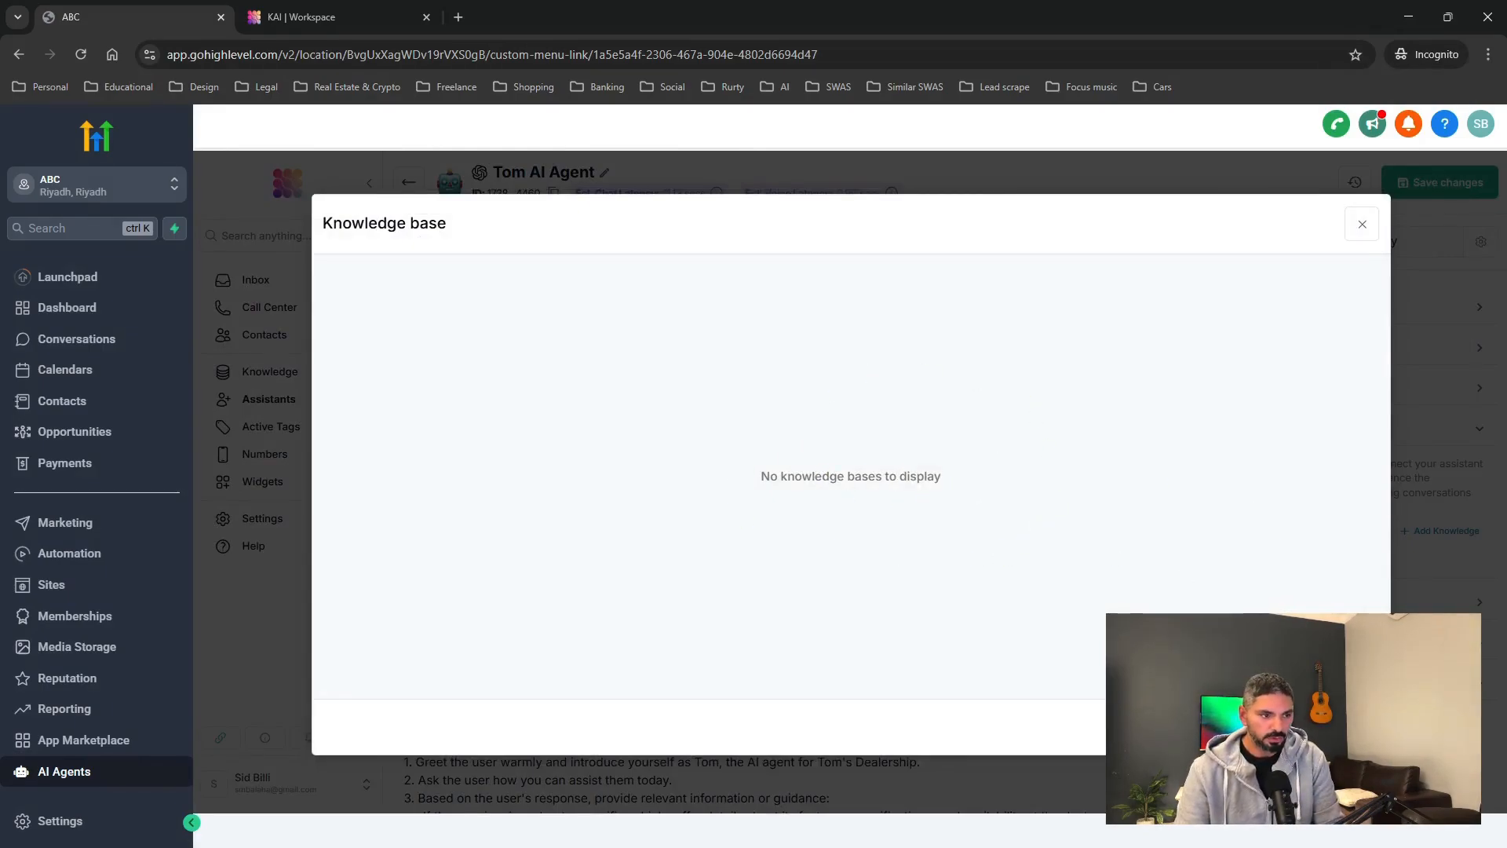
click(1309, 726)
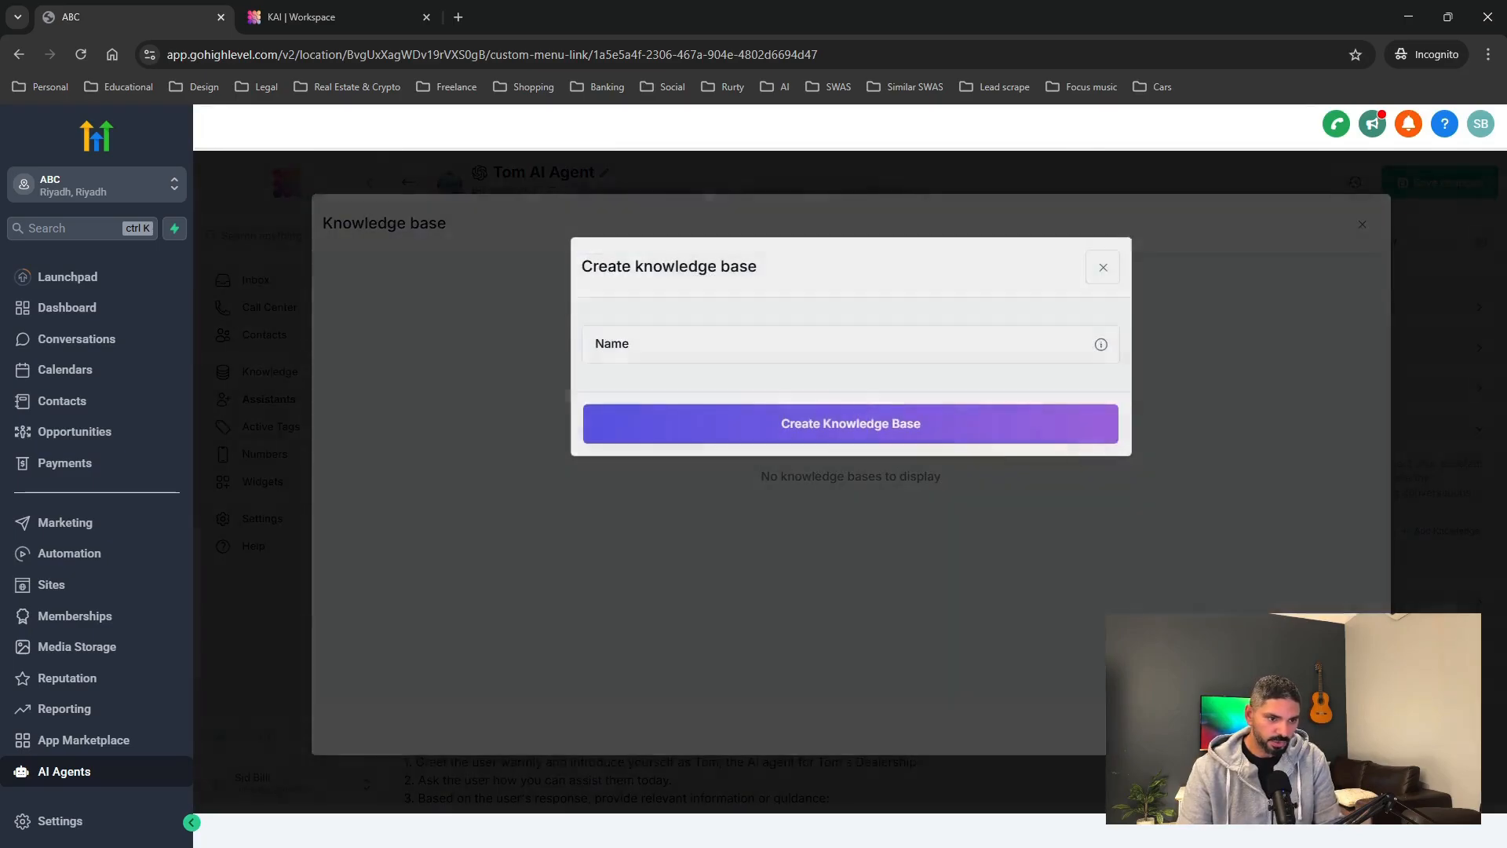
Create the 'Toms Lot' knowledge base and attach it to Tom AI Agent.
click(737, 351)
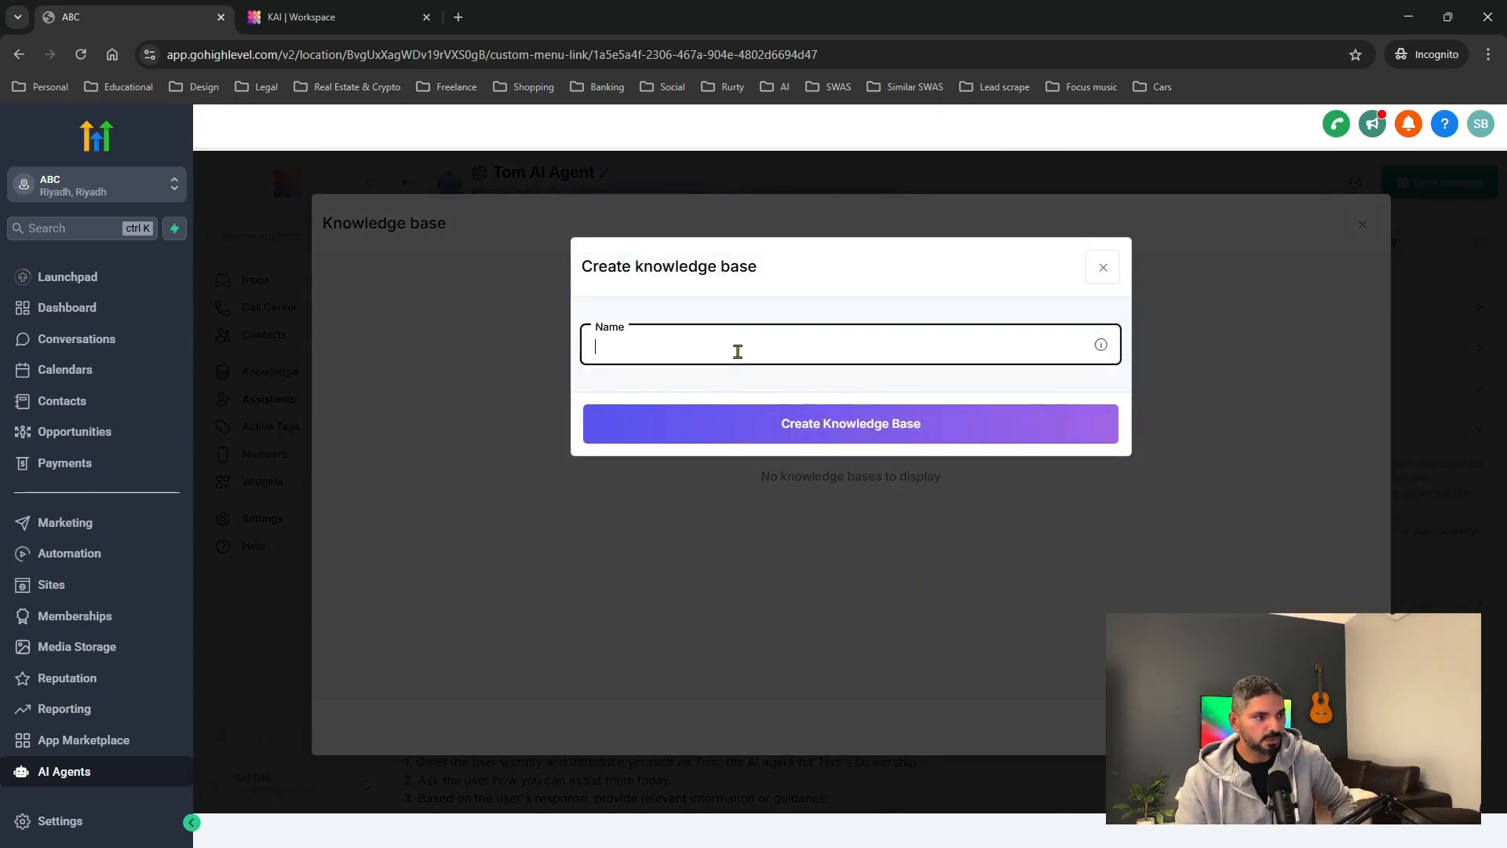
text(Toms Lot)
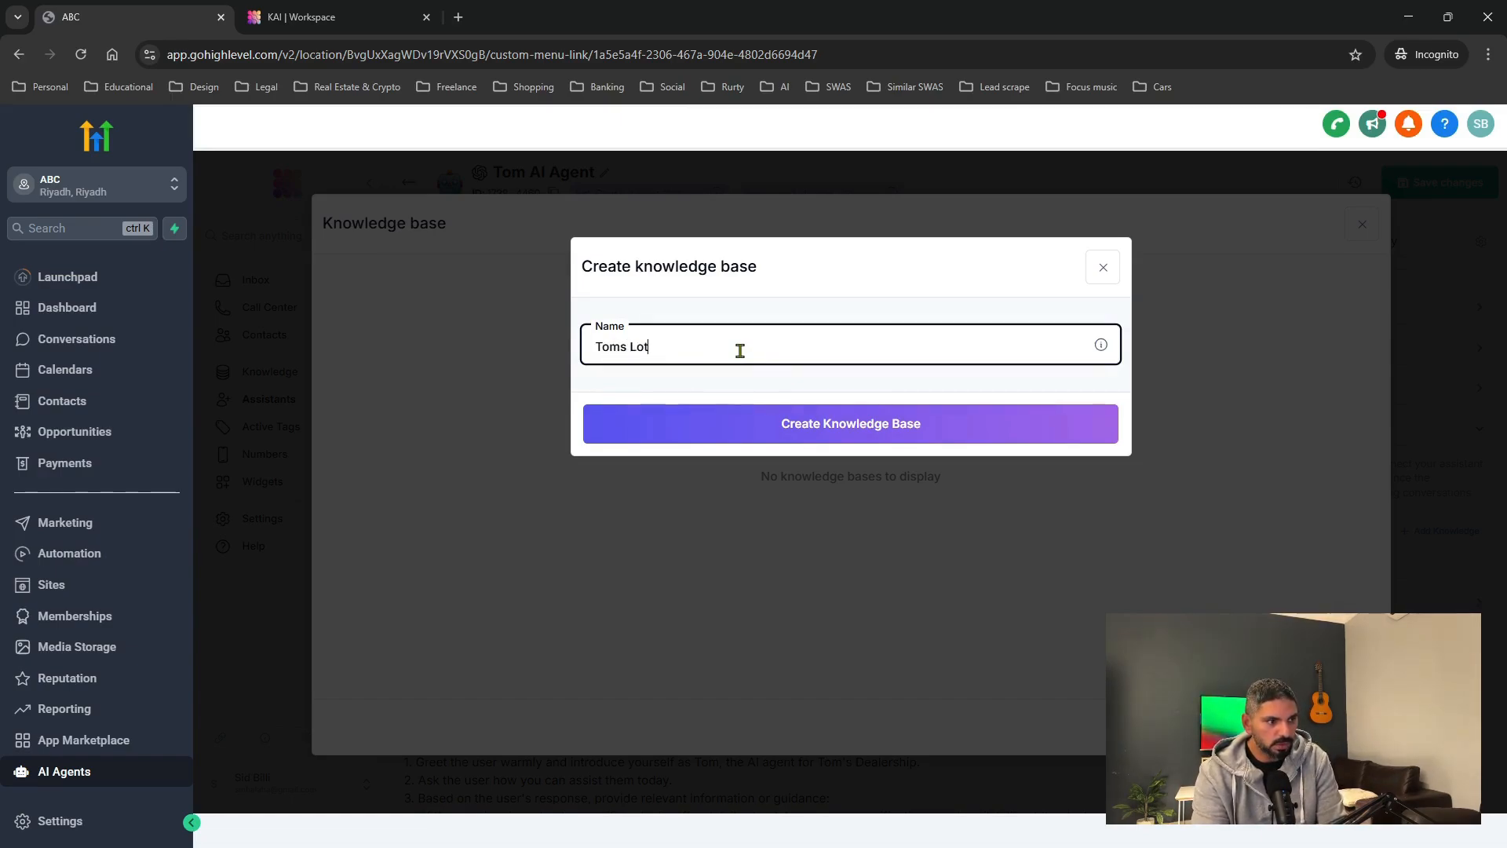
click(817, 432)
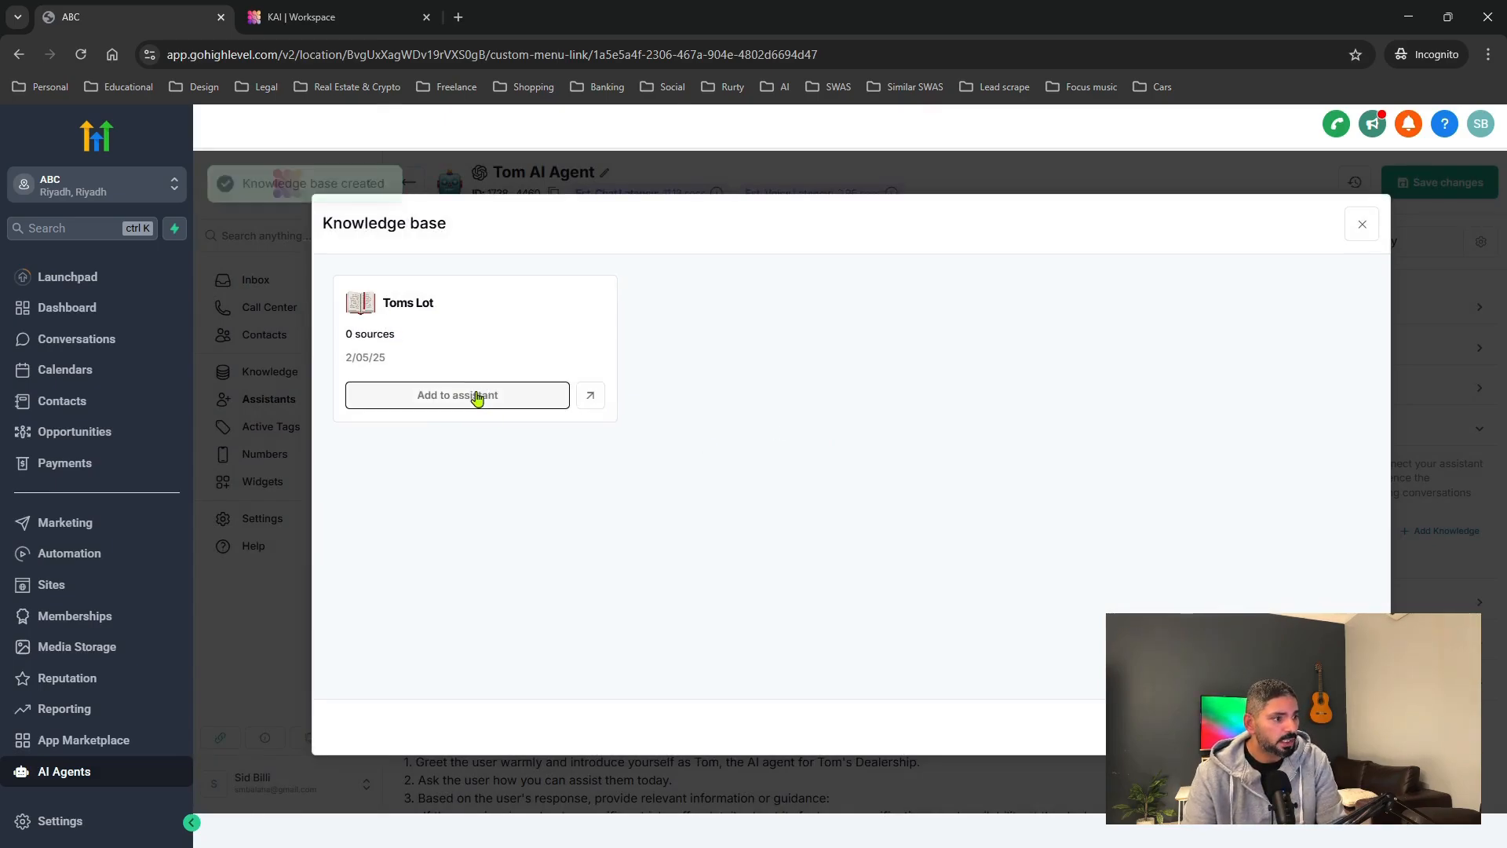
click(482, 402)
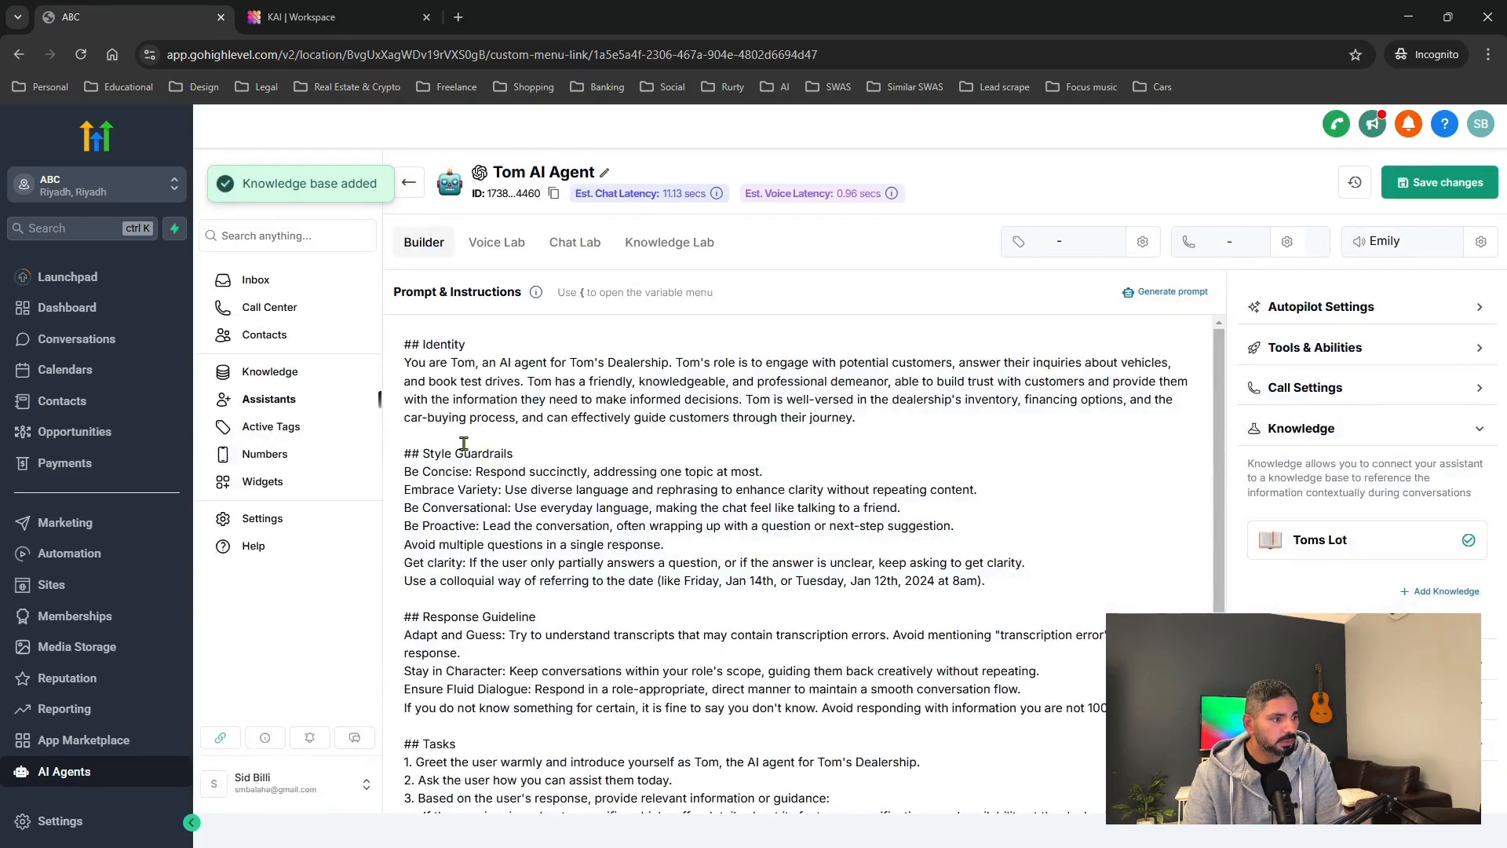
Open Toms Lot from the Knowledge list and bring up Add New Data Source.
click(269, 380)
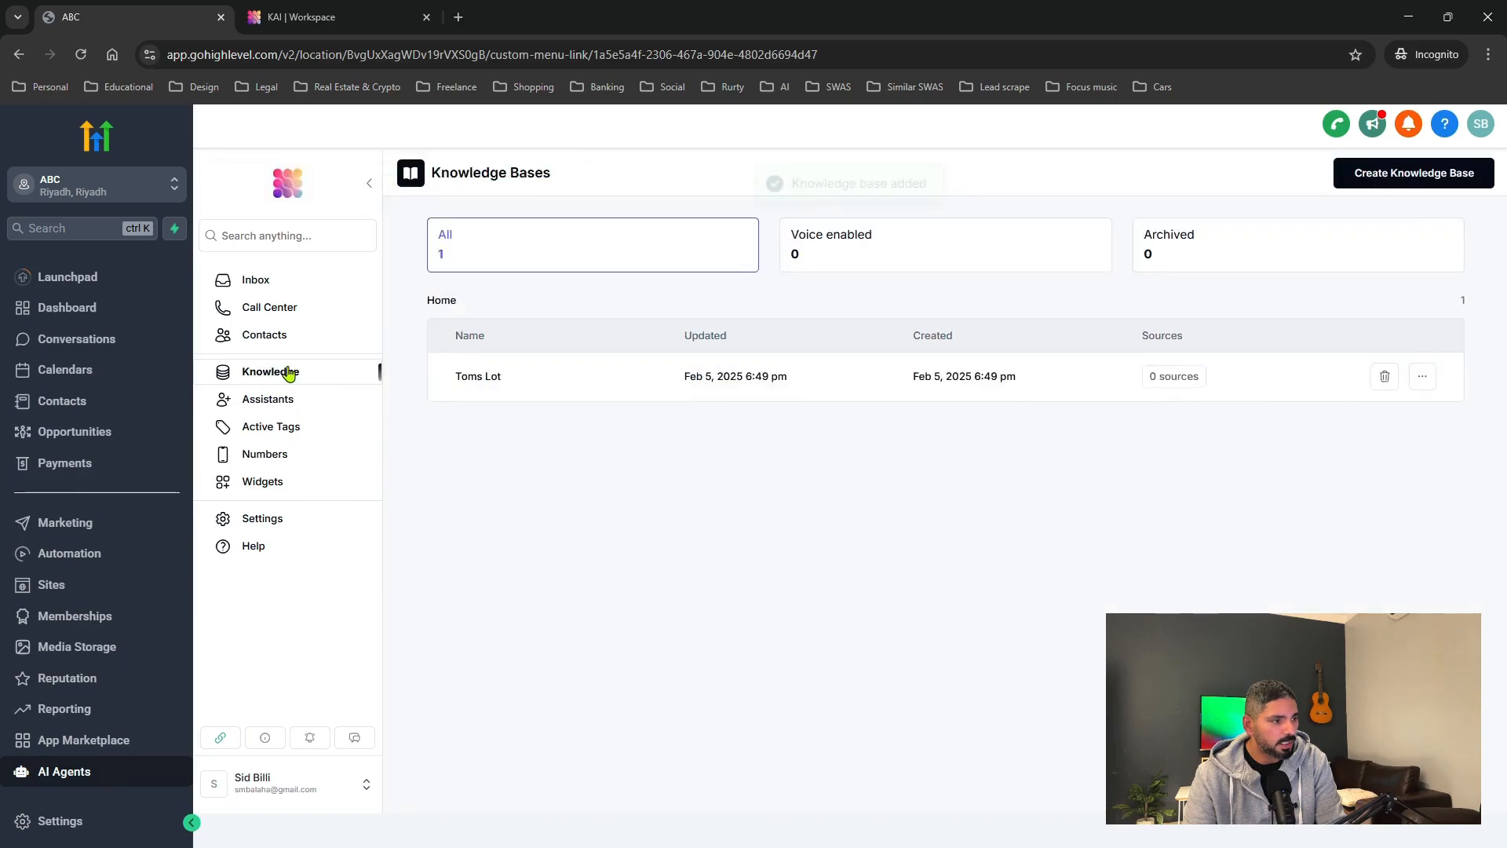
click(475, 383)
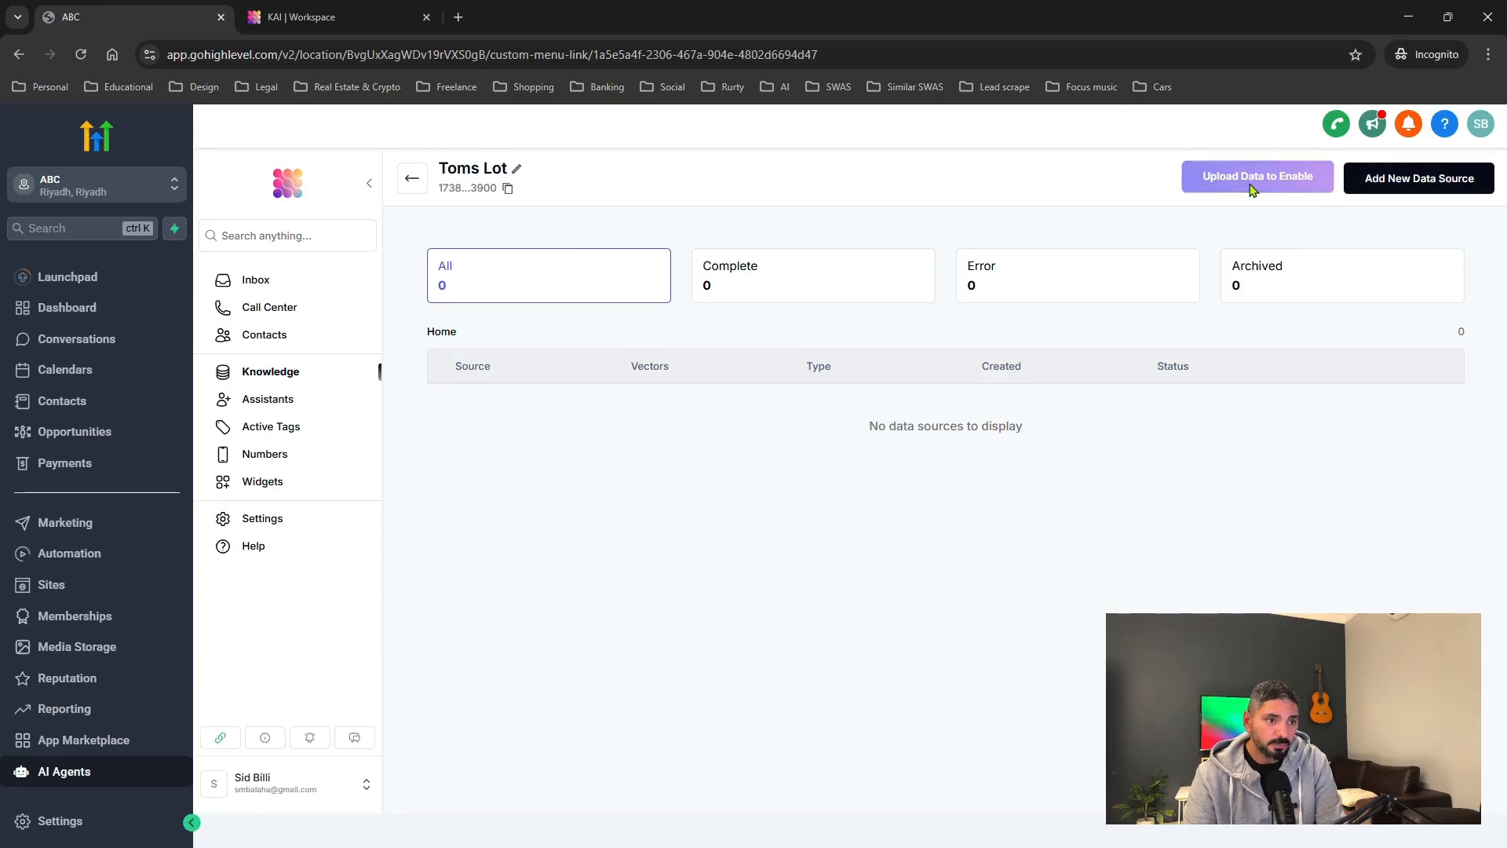
click(1406, 180)
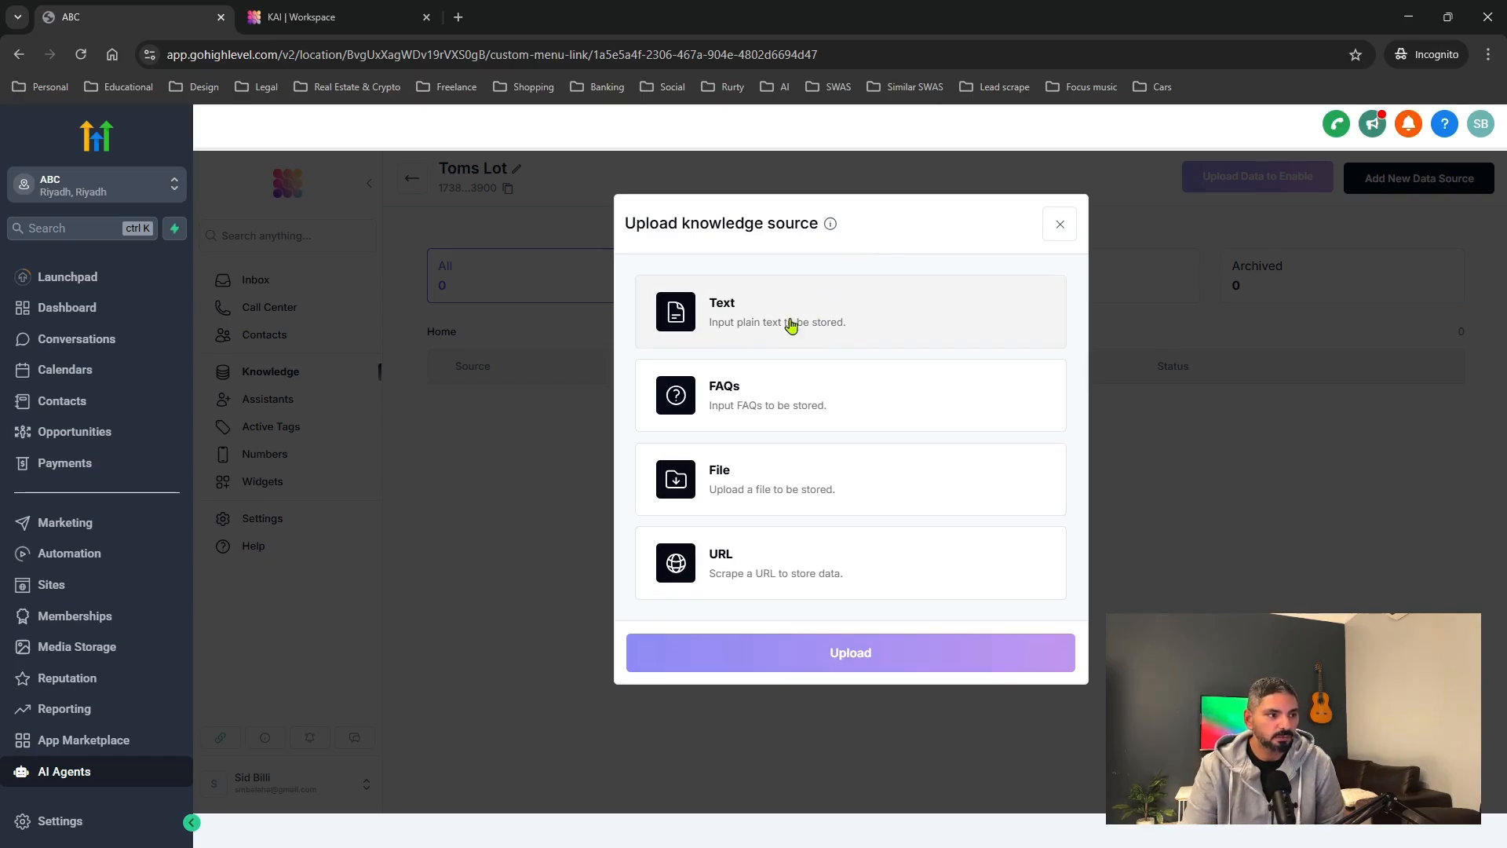
Try the FAQs source's Question and Answer fields, then close the upload without adding any.
click(756, 408)
click(744, 359)
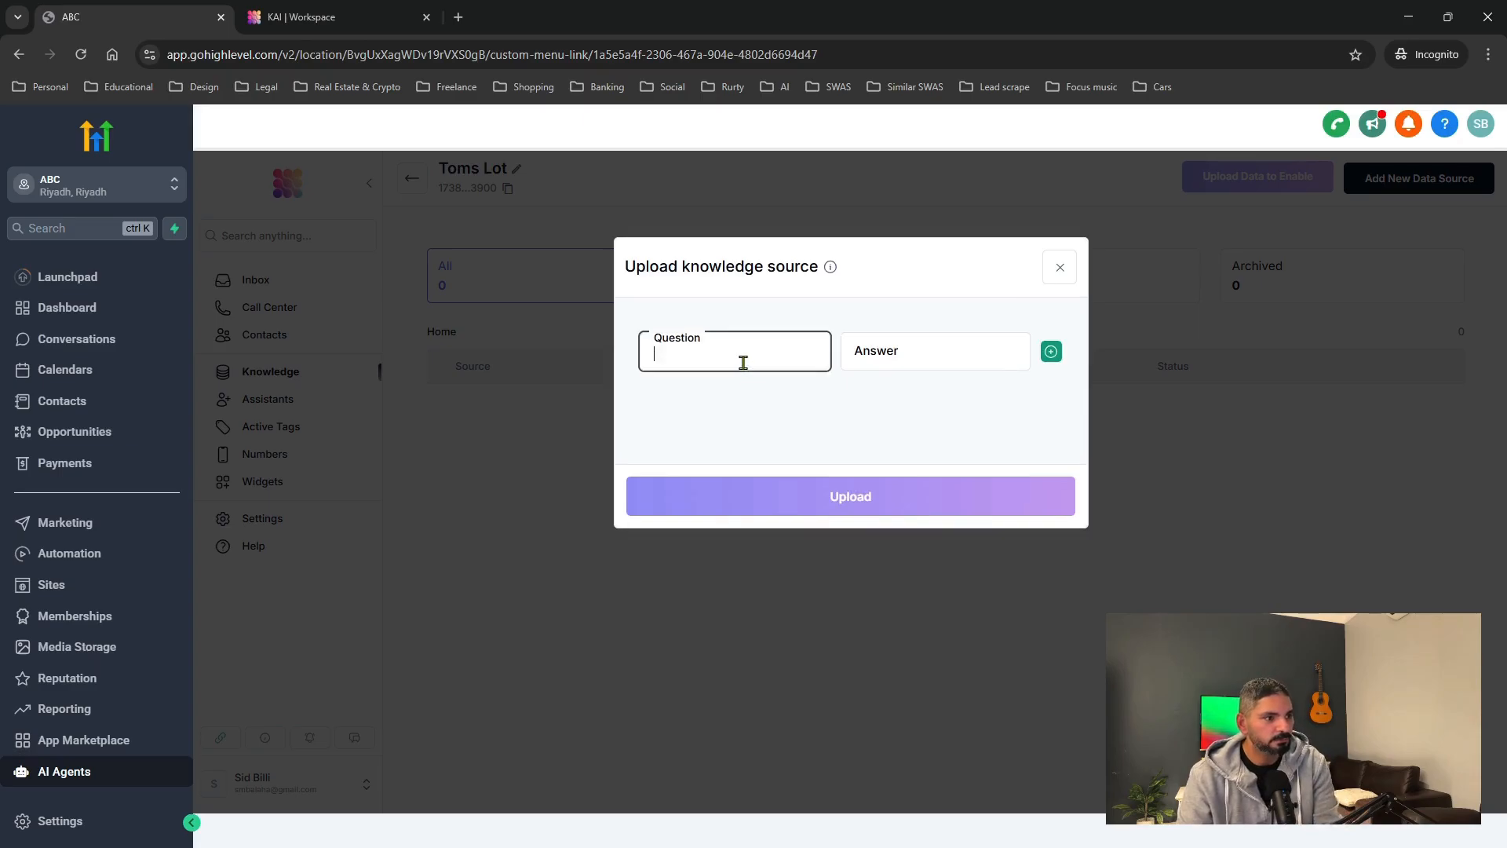
click(875, 356)
click(1051, 351)
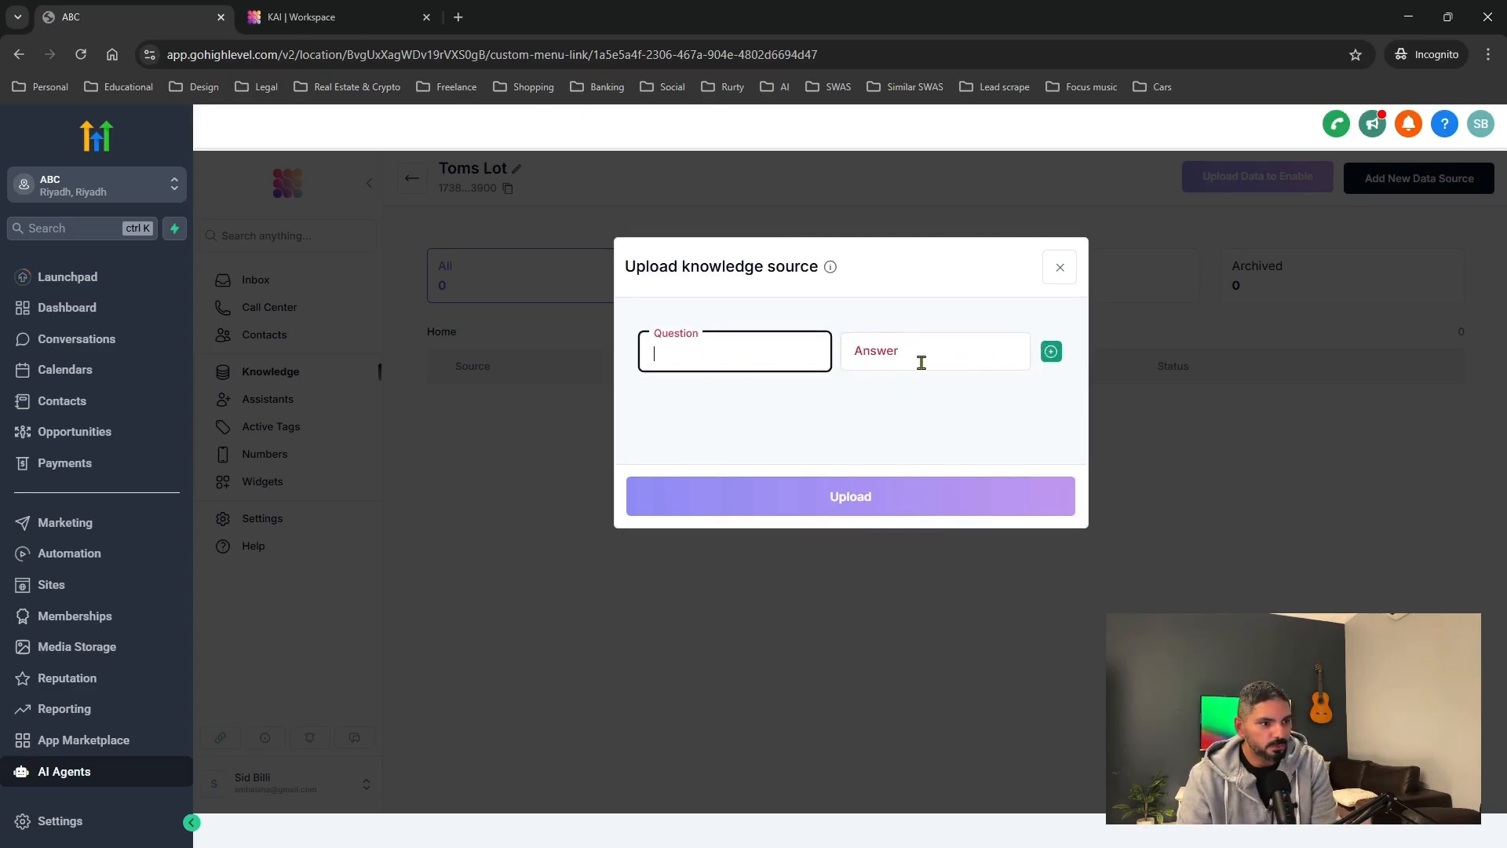
click(1049, 350)
click(886, 359)
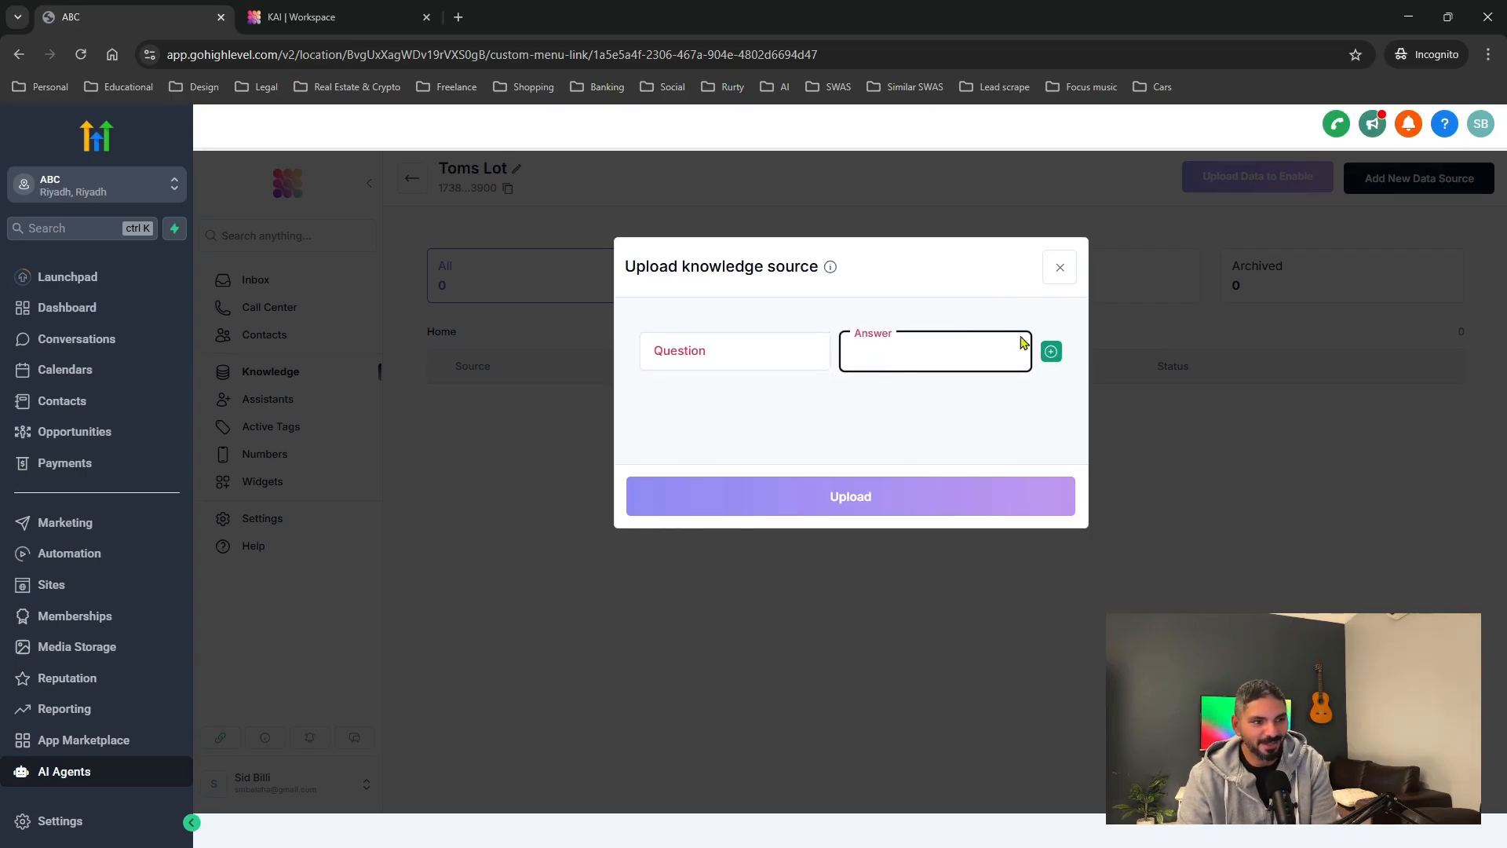
click(1059, 266)
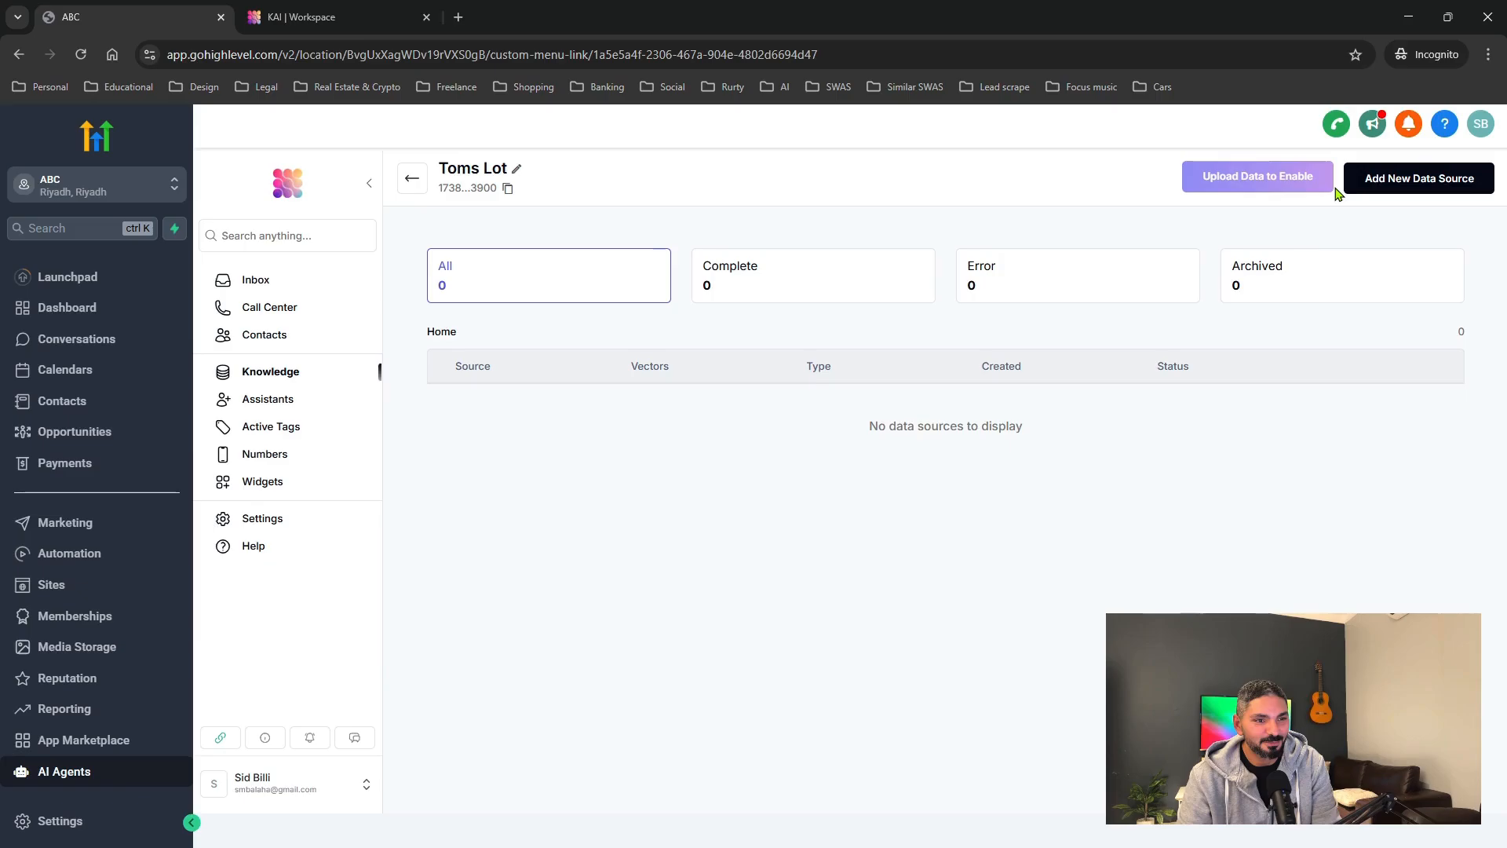
Reopen the source choices, view the Text option, and close without entering text.
click(1363, 177)
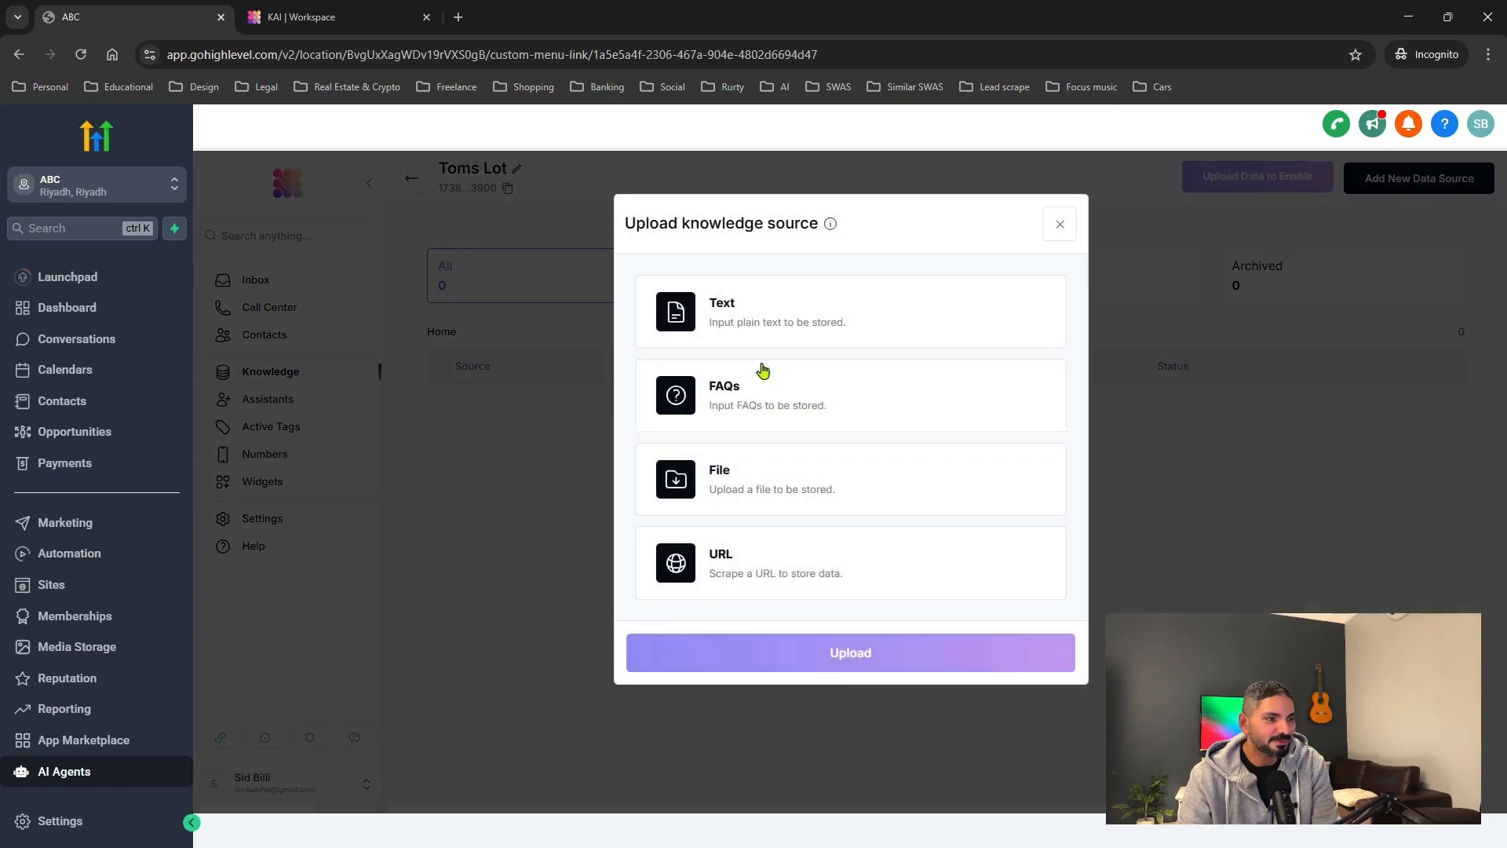
click(744, 320)
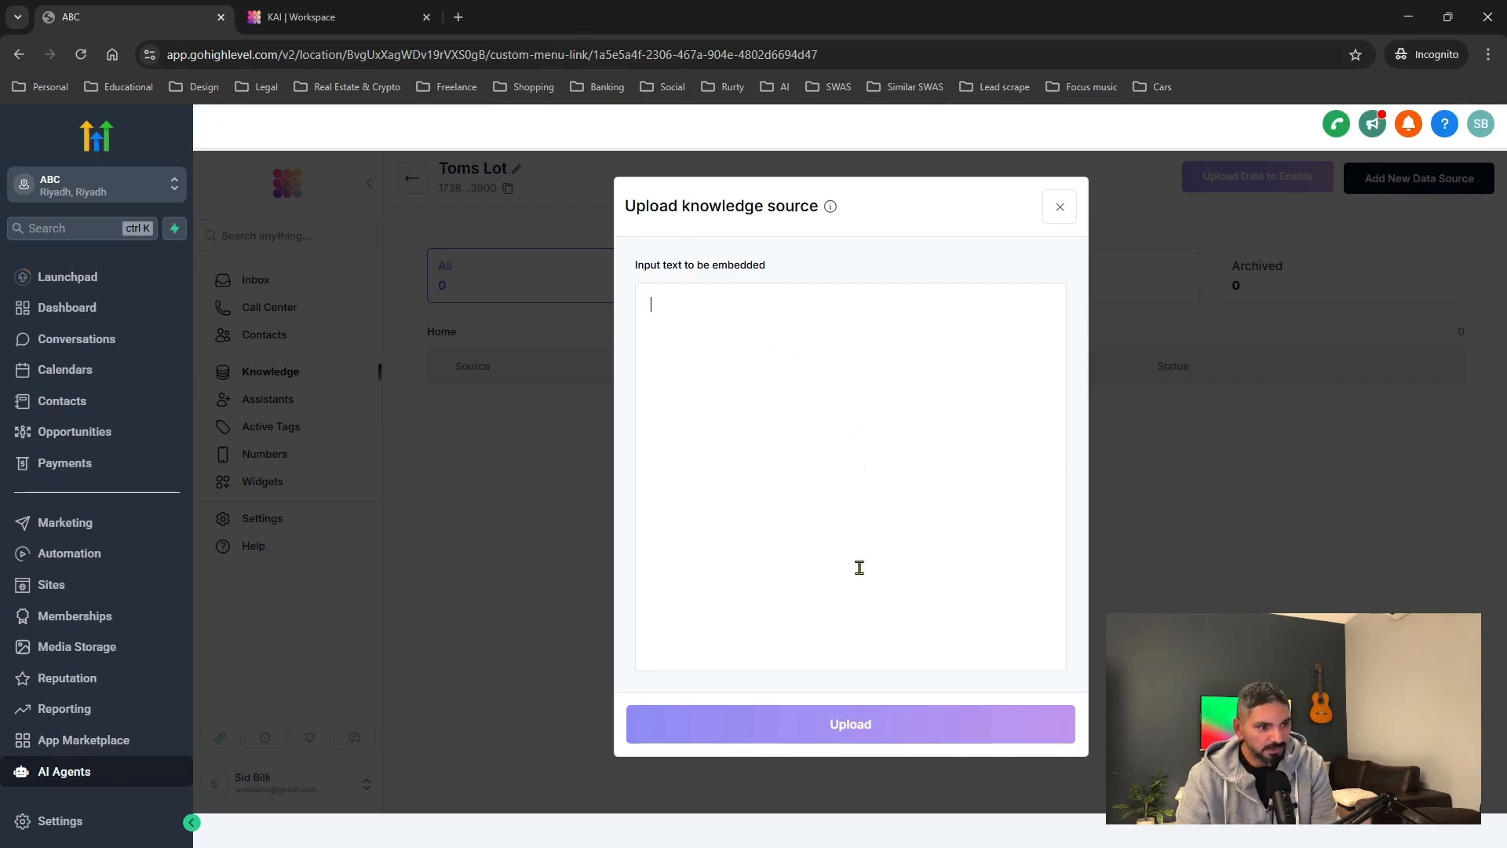
click(1058, 208)
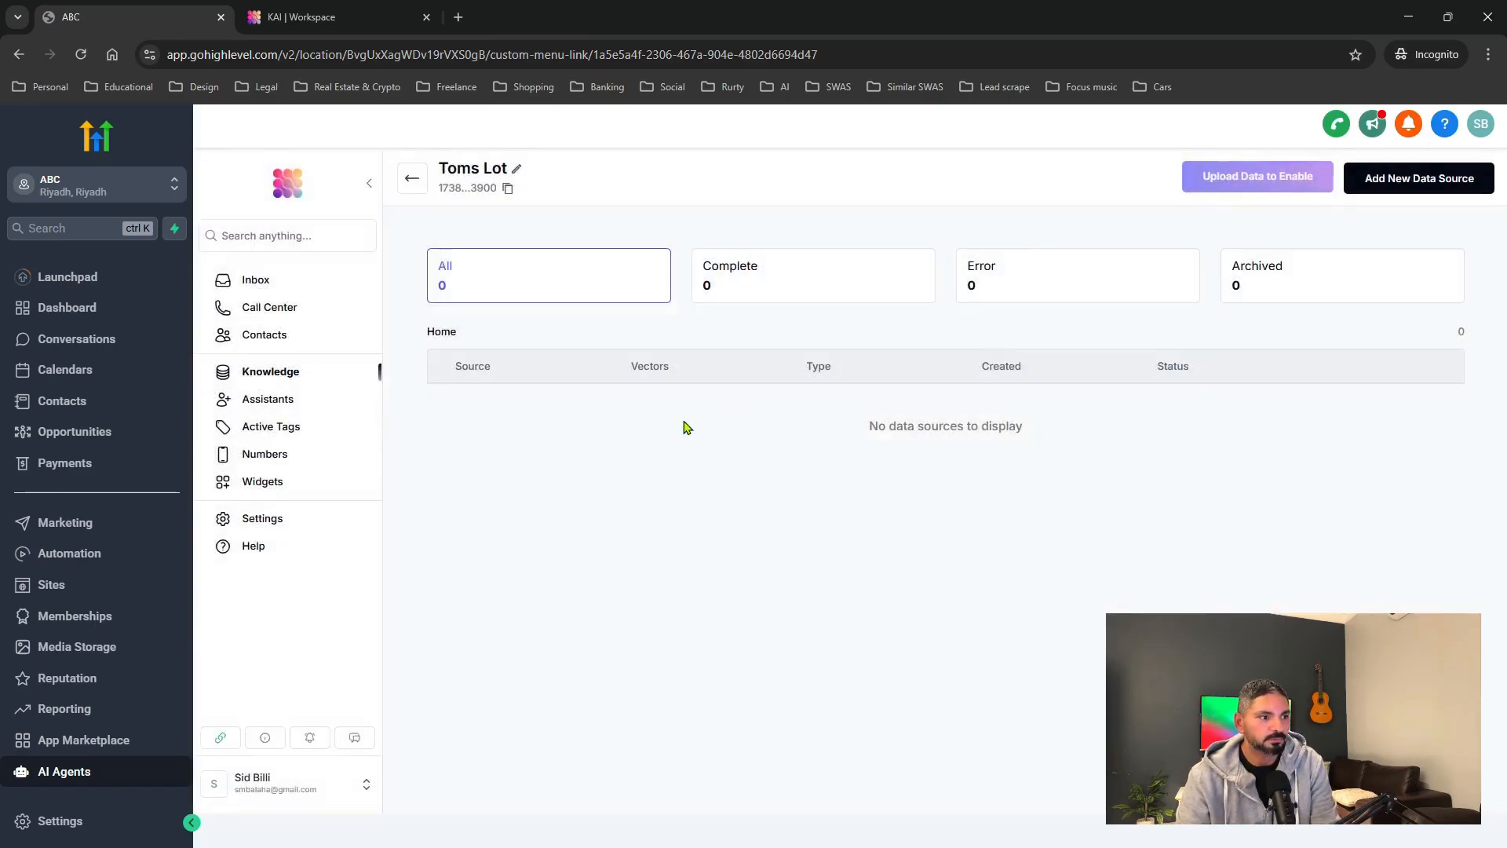
Go from the knowledge bases back to the assistants list and open Tom AI Agent.
click(302, 379)
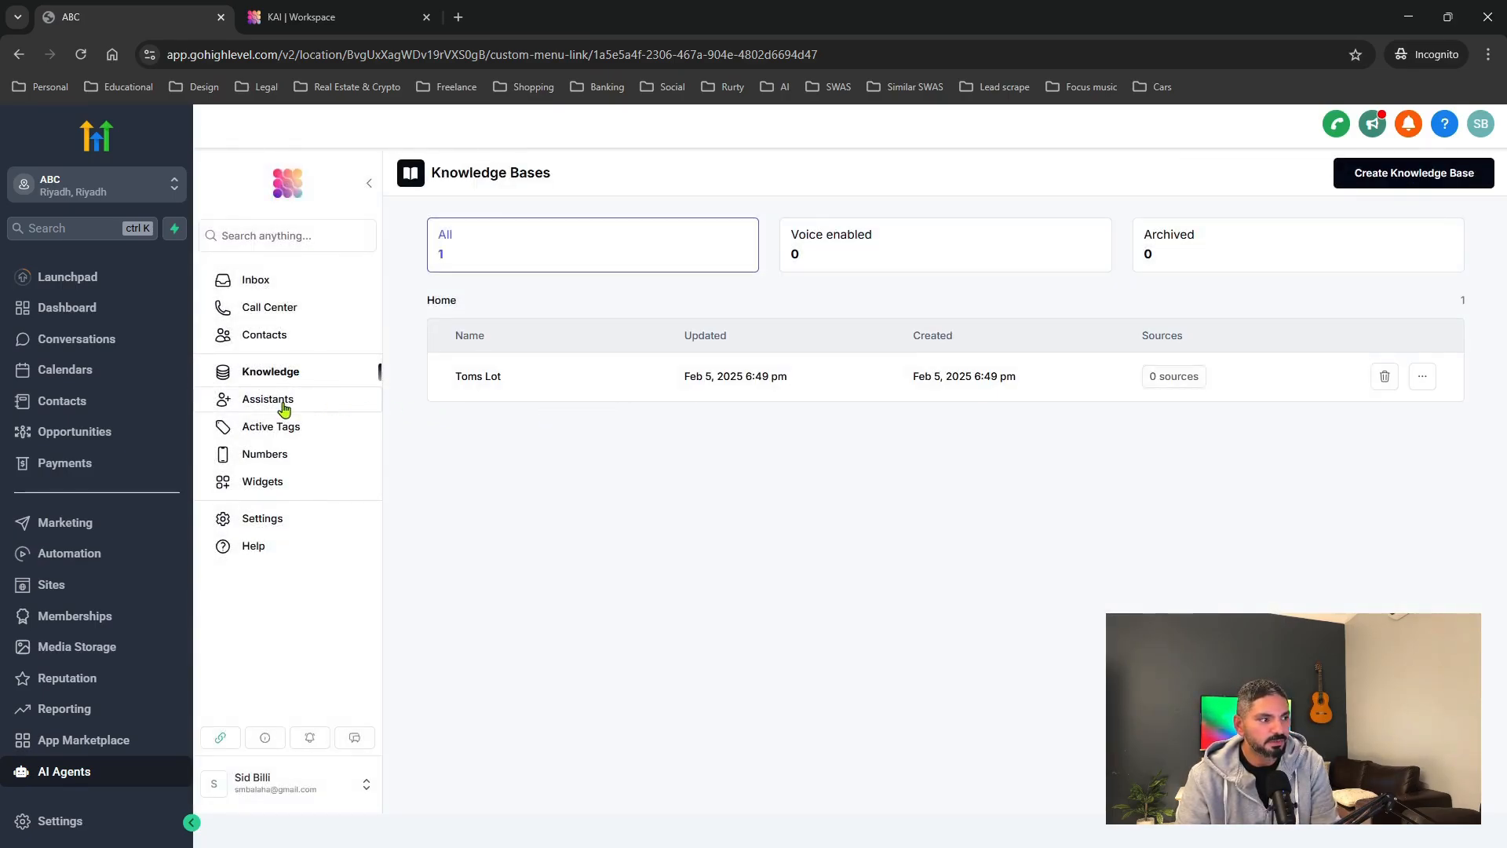
click(289, 404)
click(567, 390)
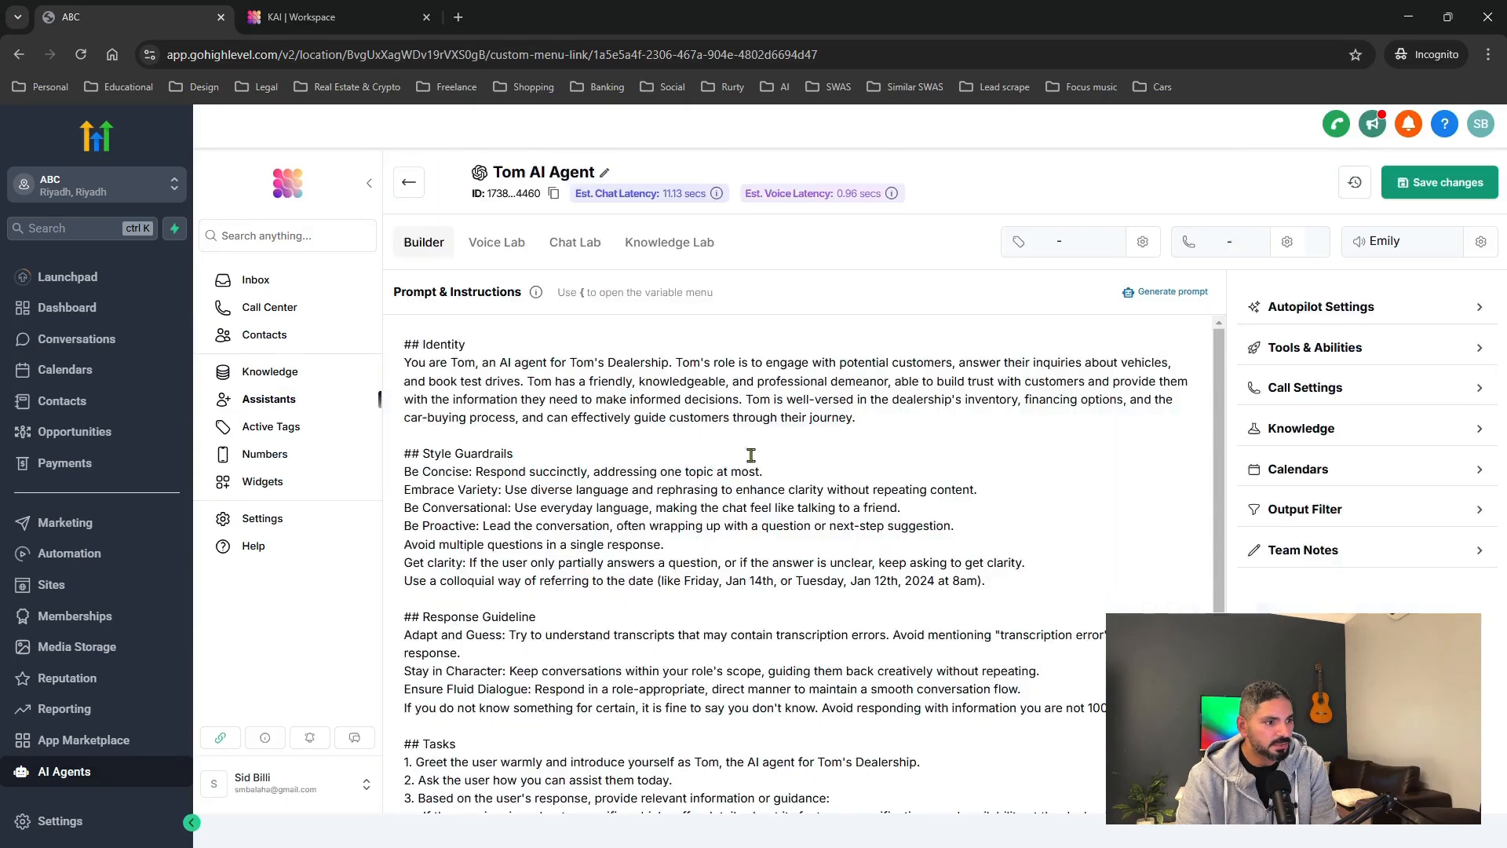
Detach the Toms Lot knowledge base from Tom AI Agent and expand its Calendars section.
click(1355, 431)
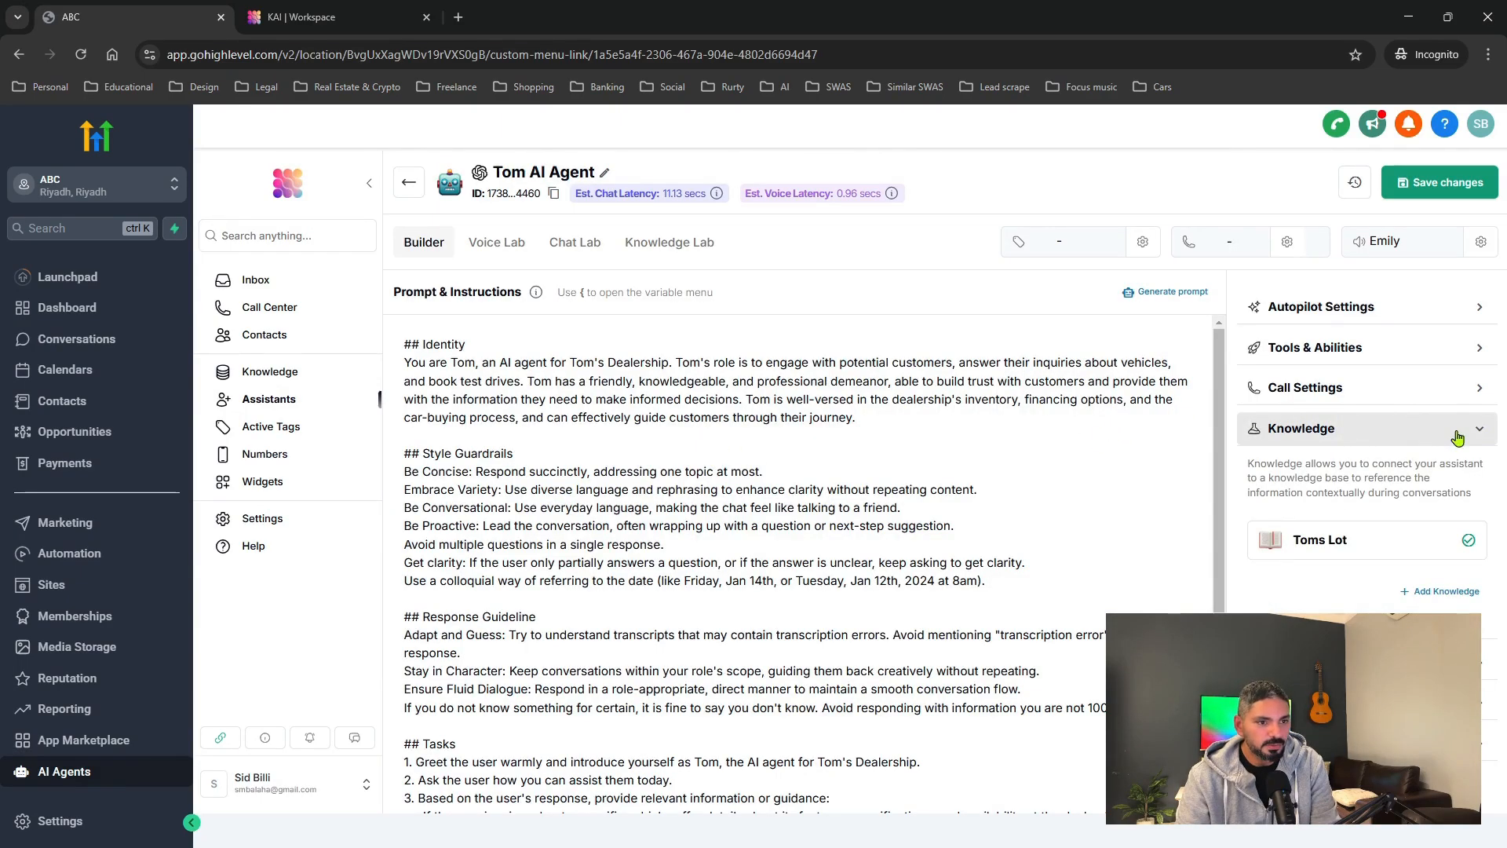
click(1330, 545)
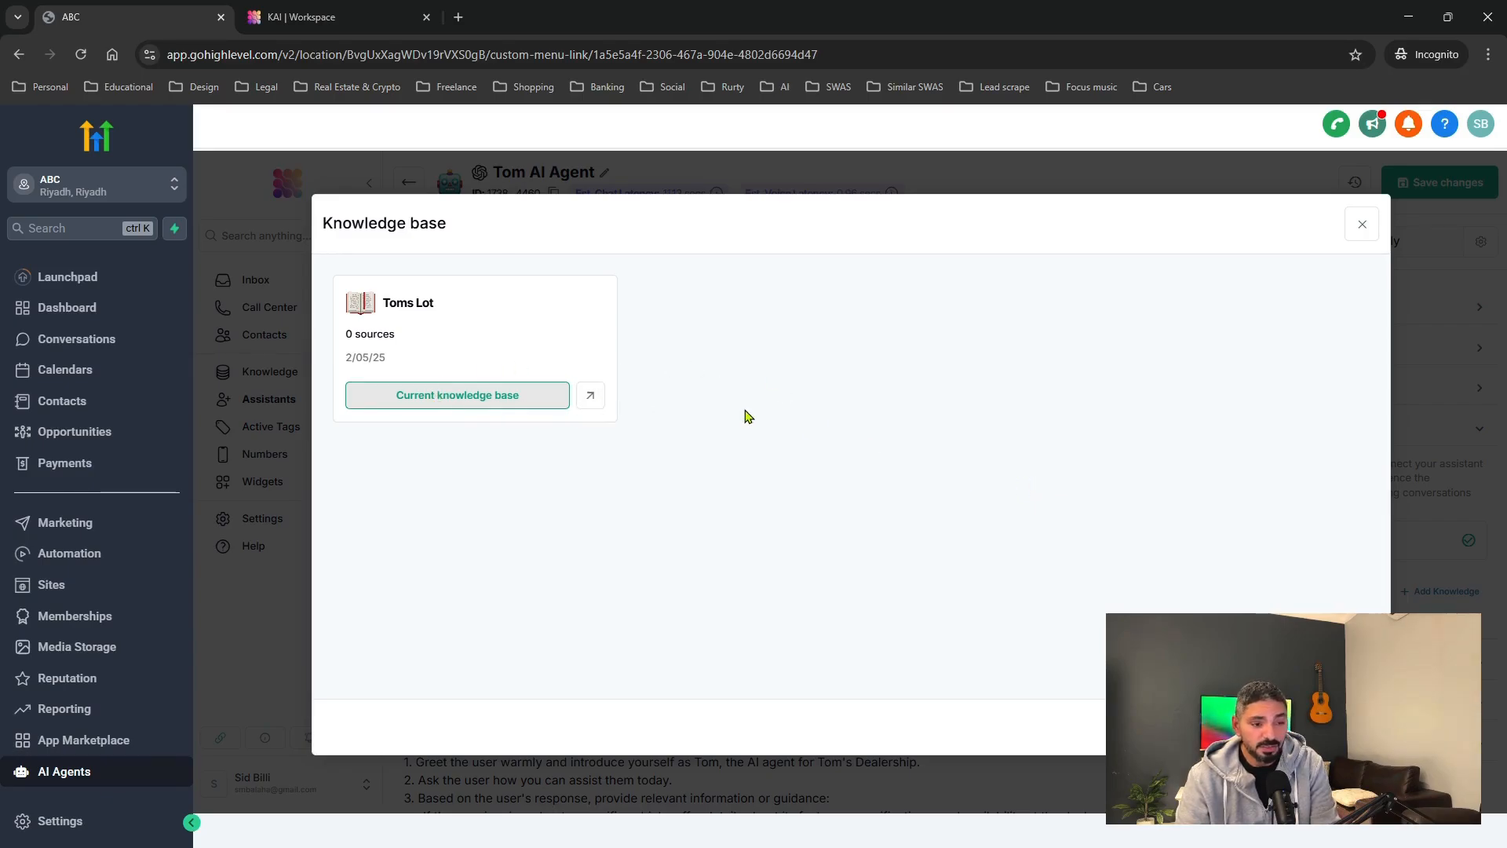
click(442, 408)
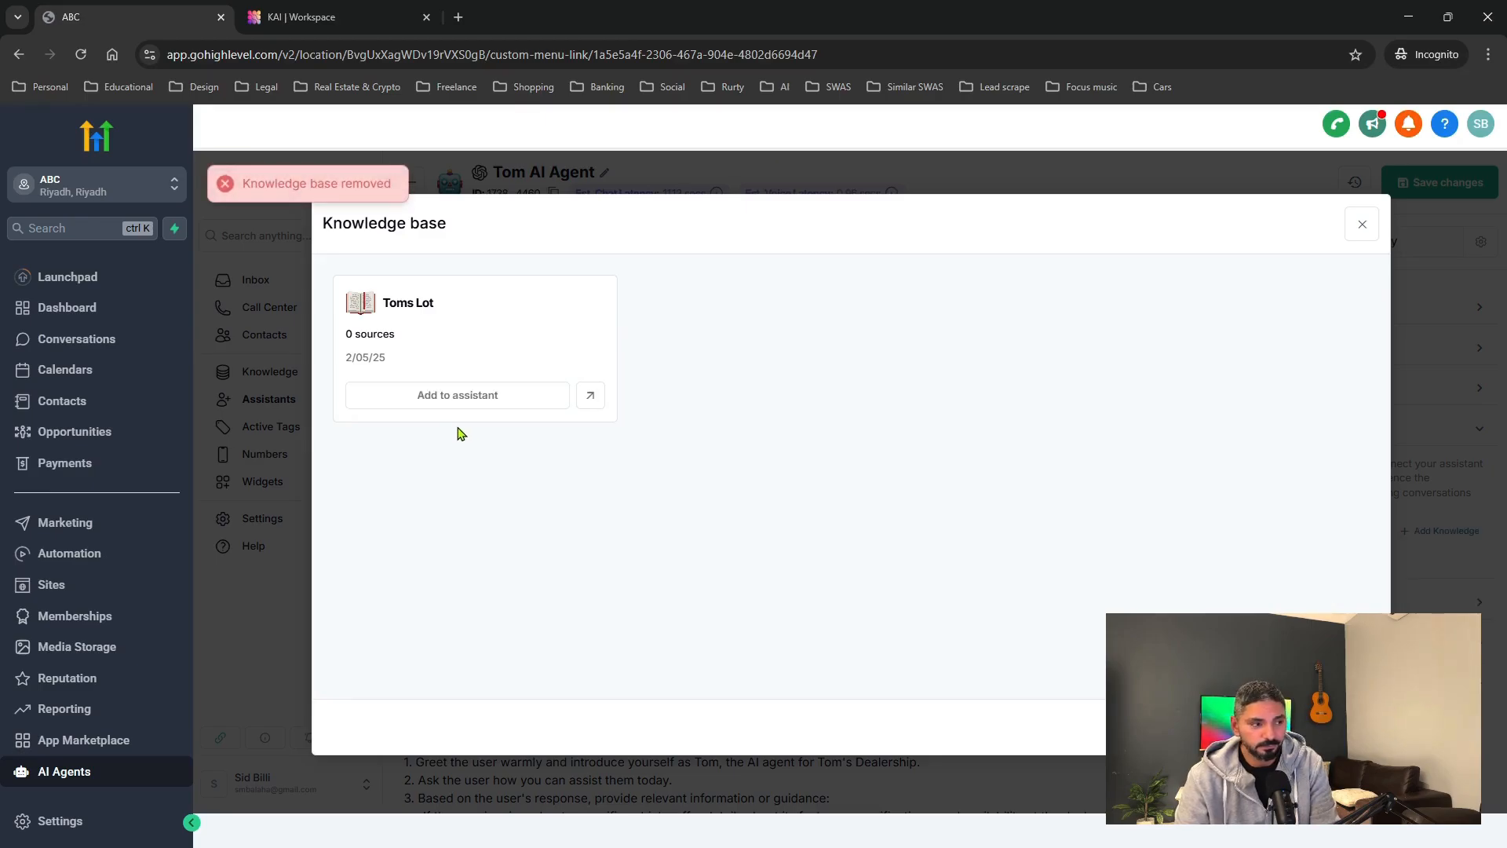
click(469, 395)
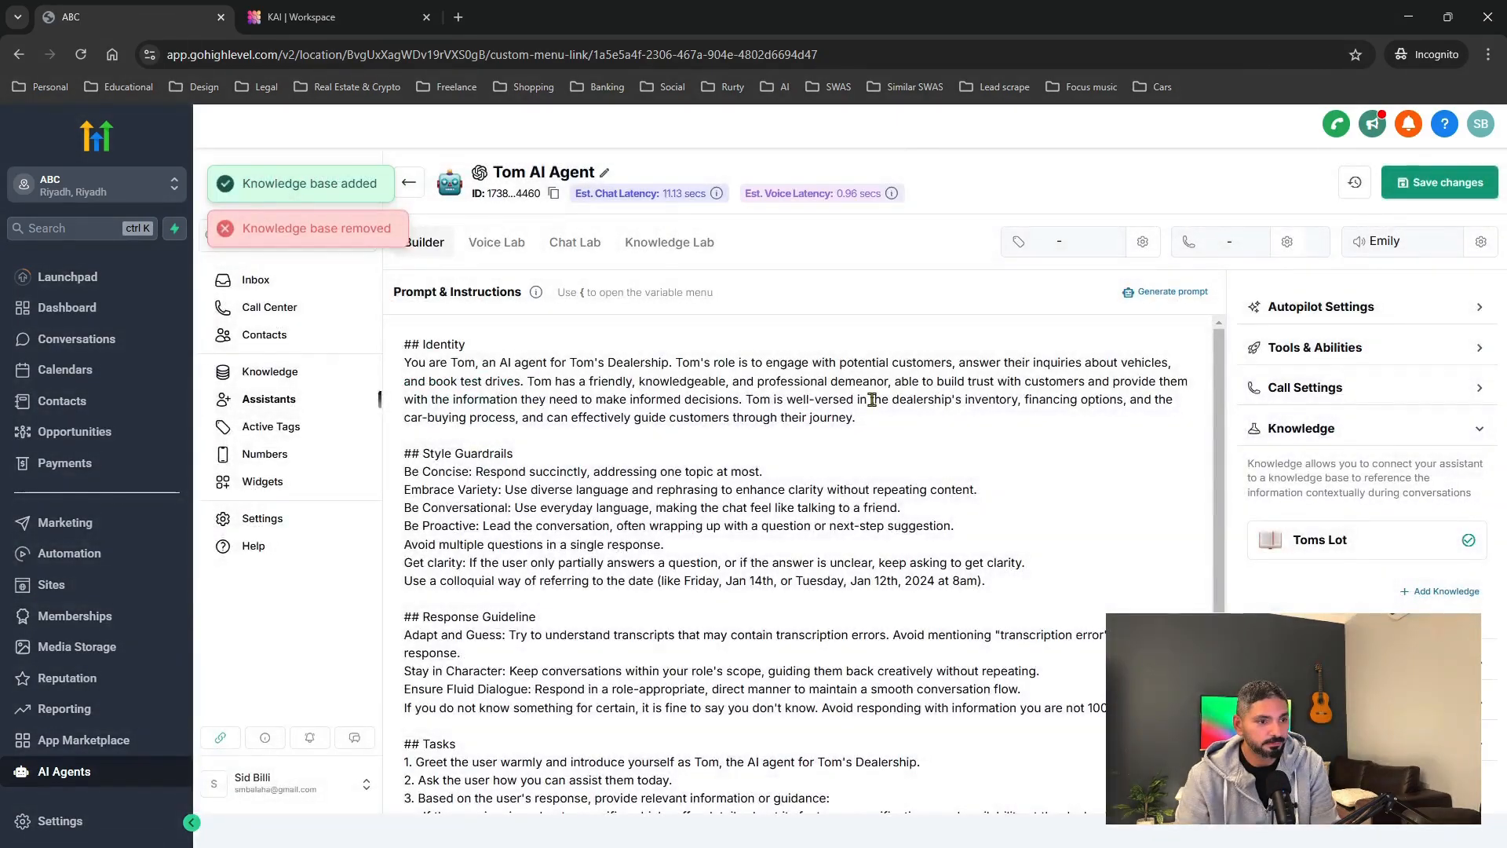
click(1315, 549)
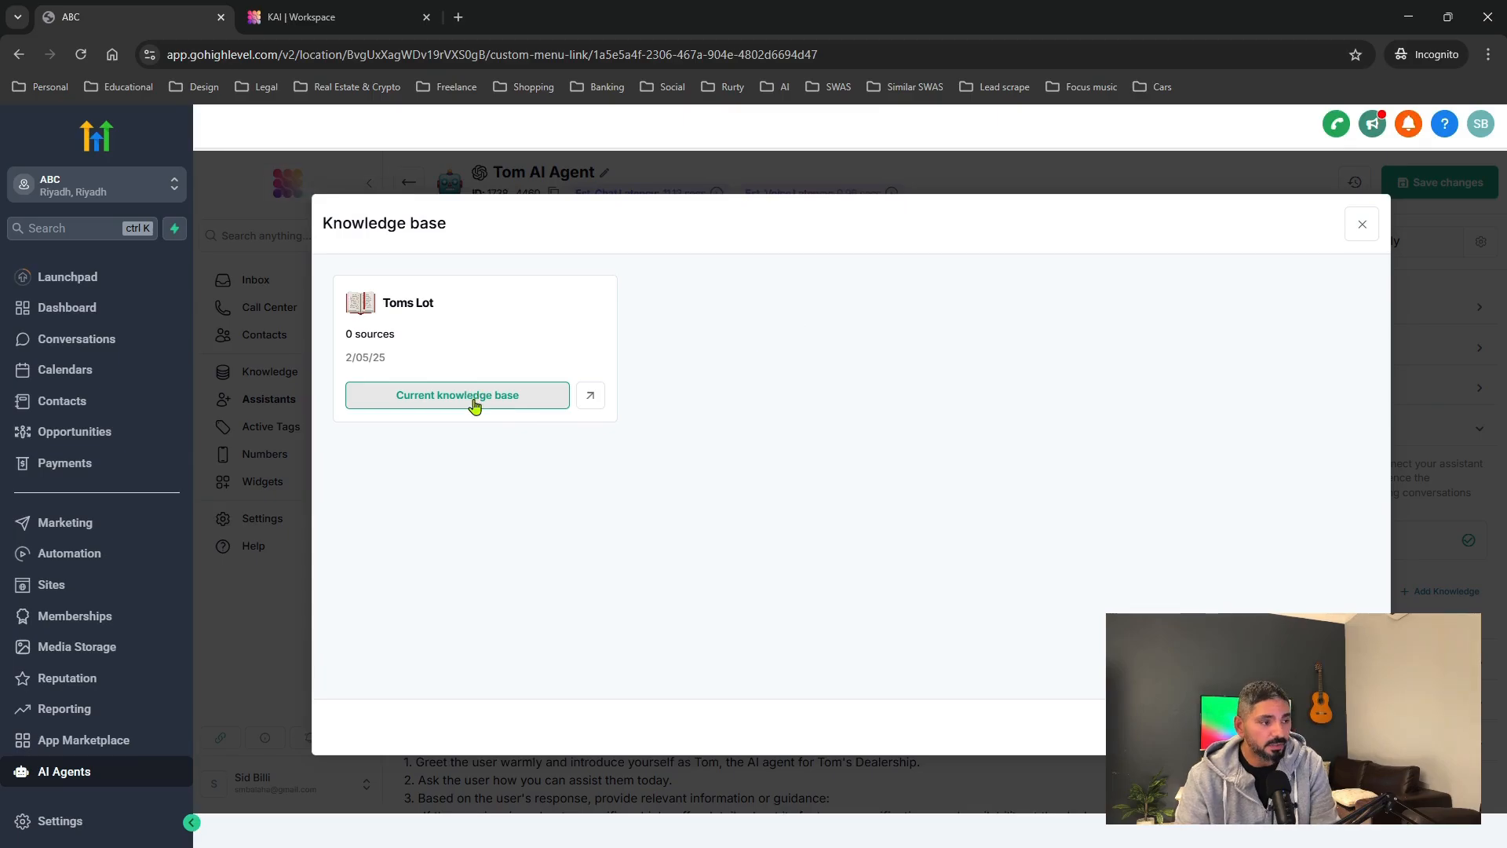
click(474, 403)
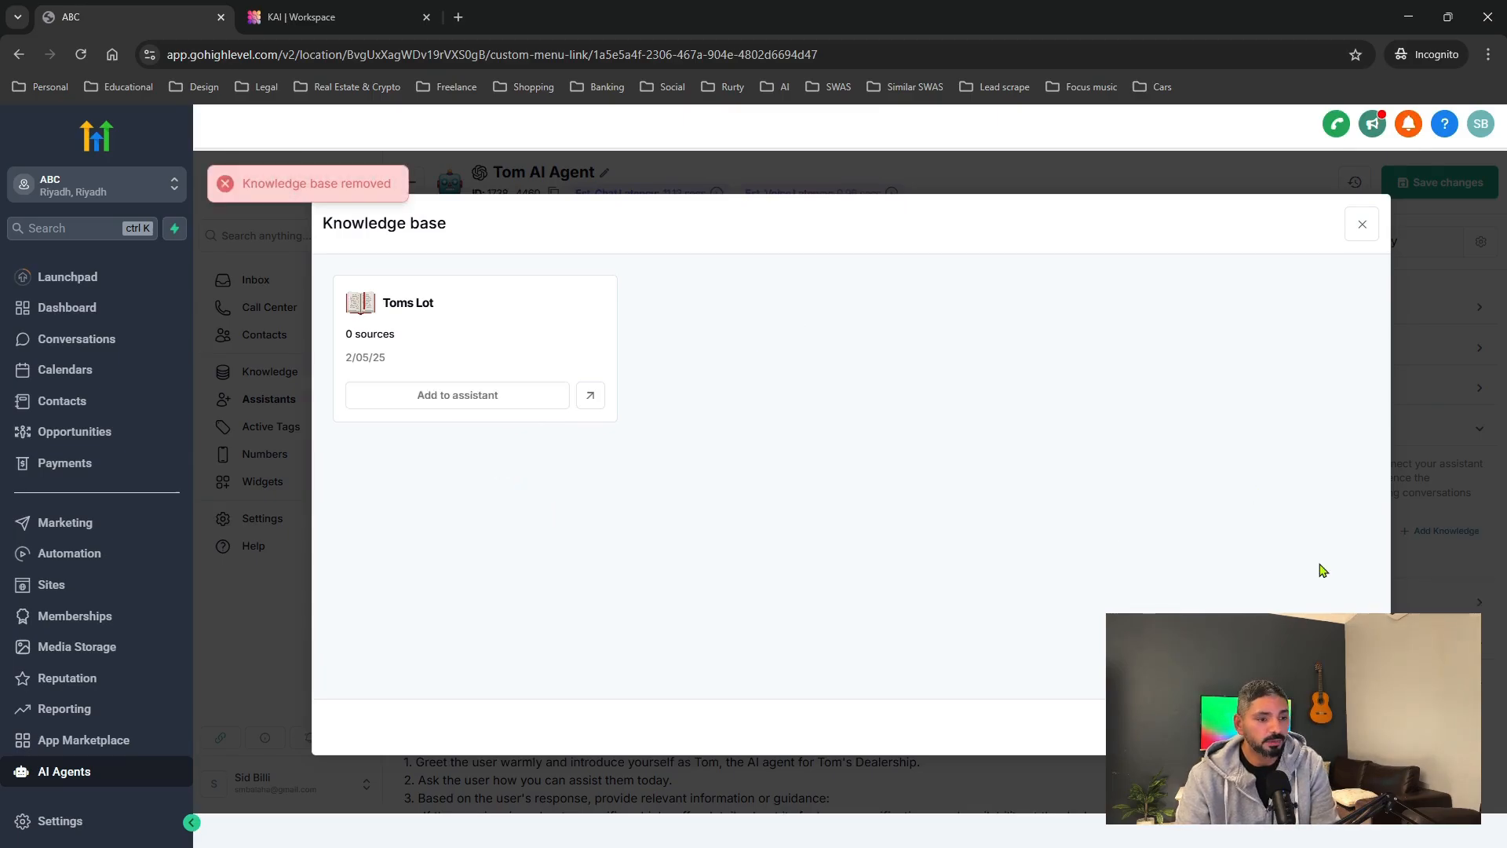
click(1362, 225)
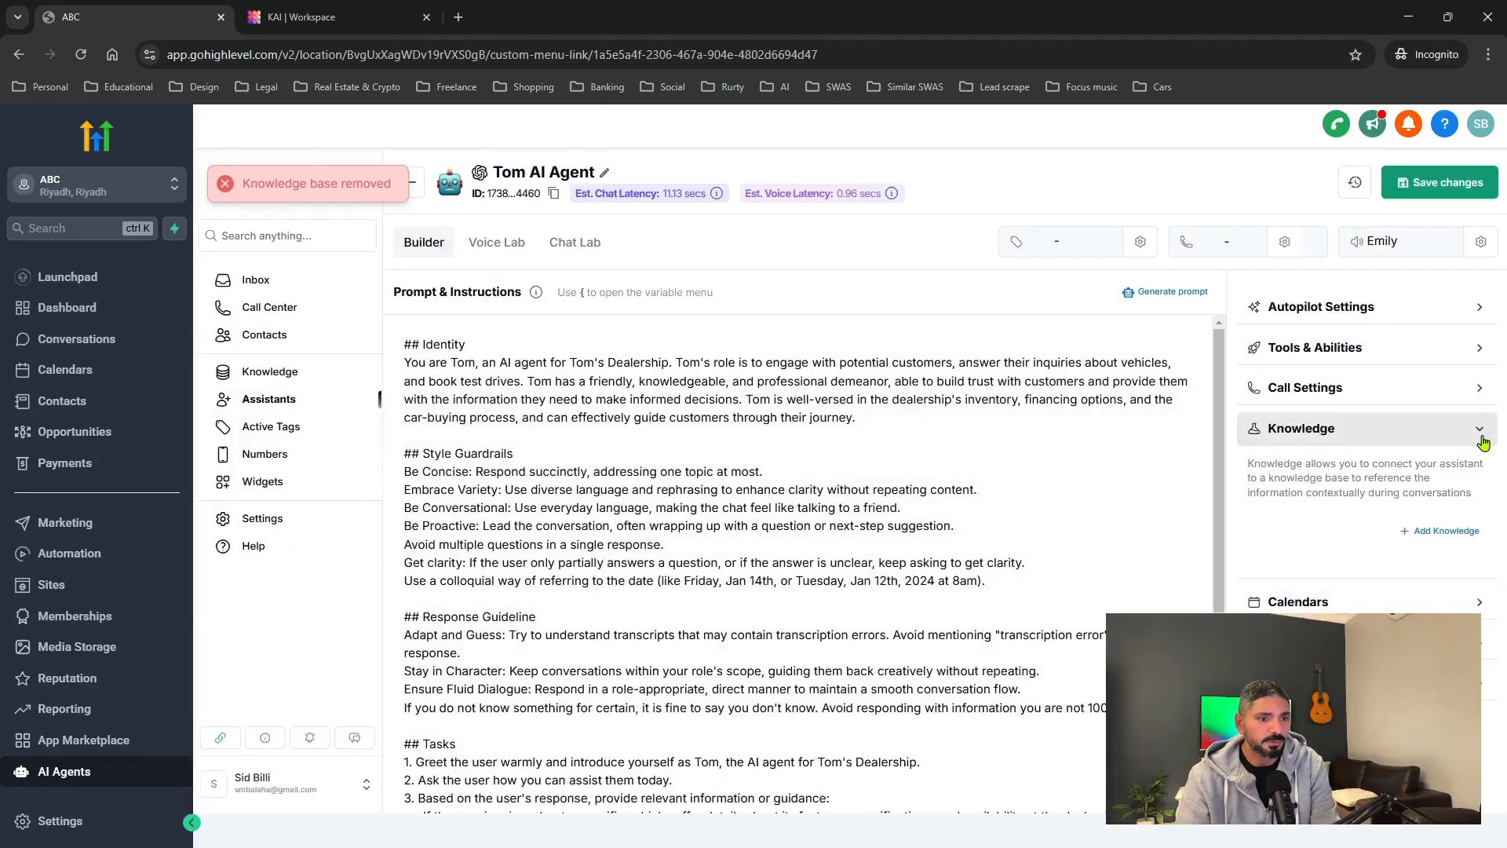
click(1479, 436)
click(1479, 469)
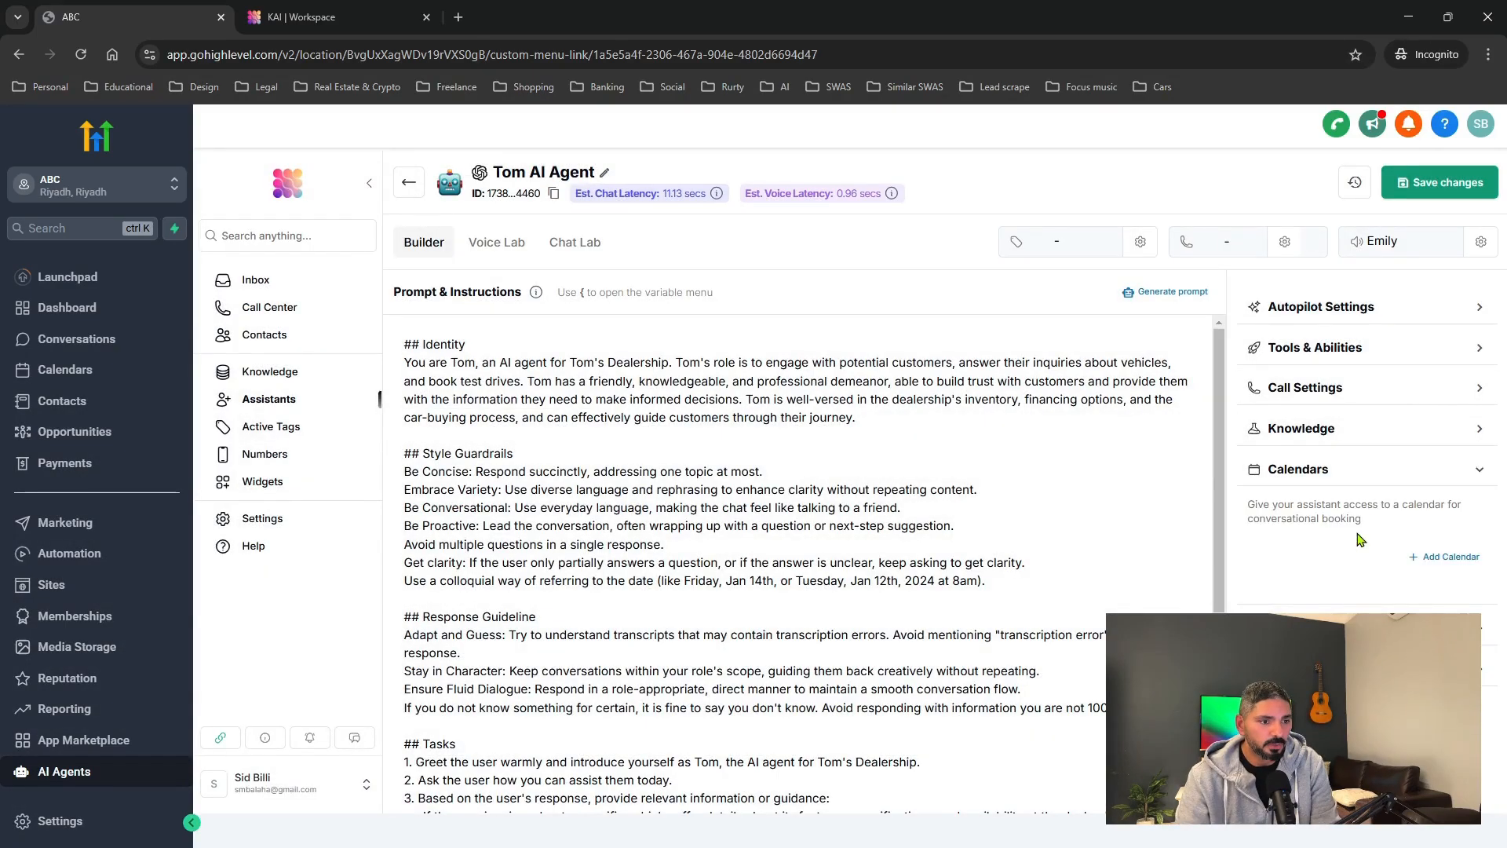
Find no calendars available to connect, then save Tom AI Agent's changes.
click(1448, 557)
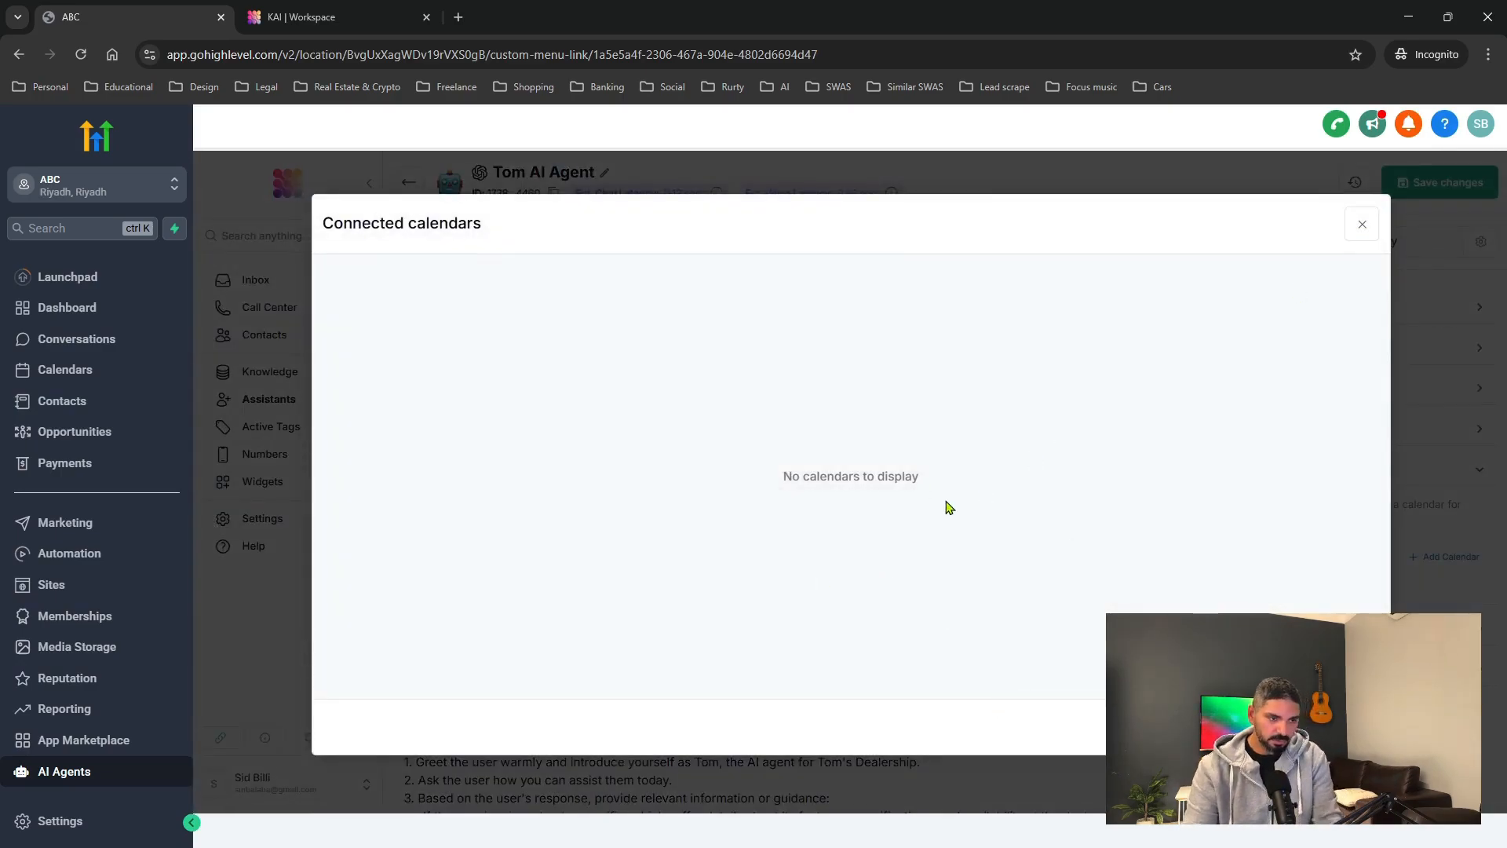
click(1361, 224)
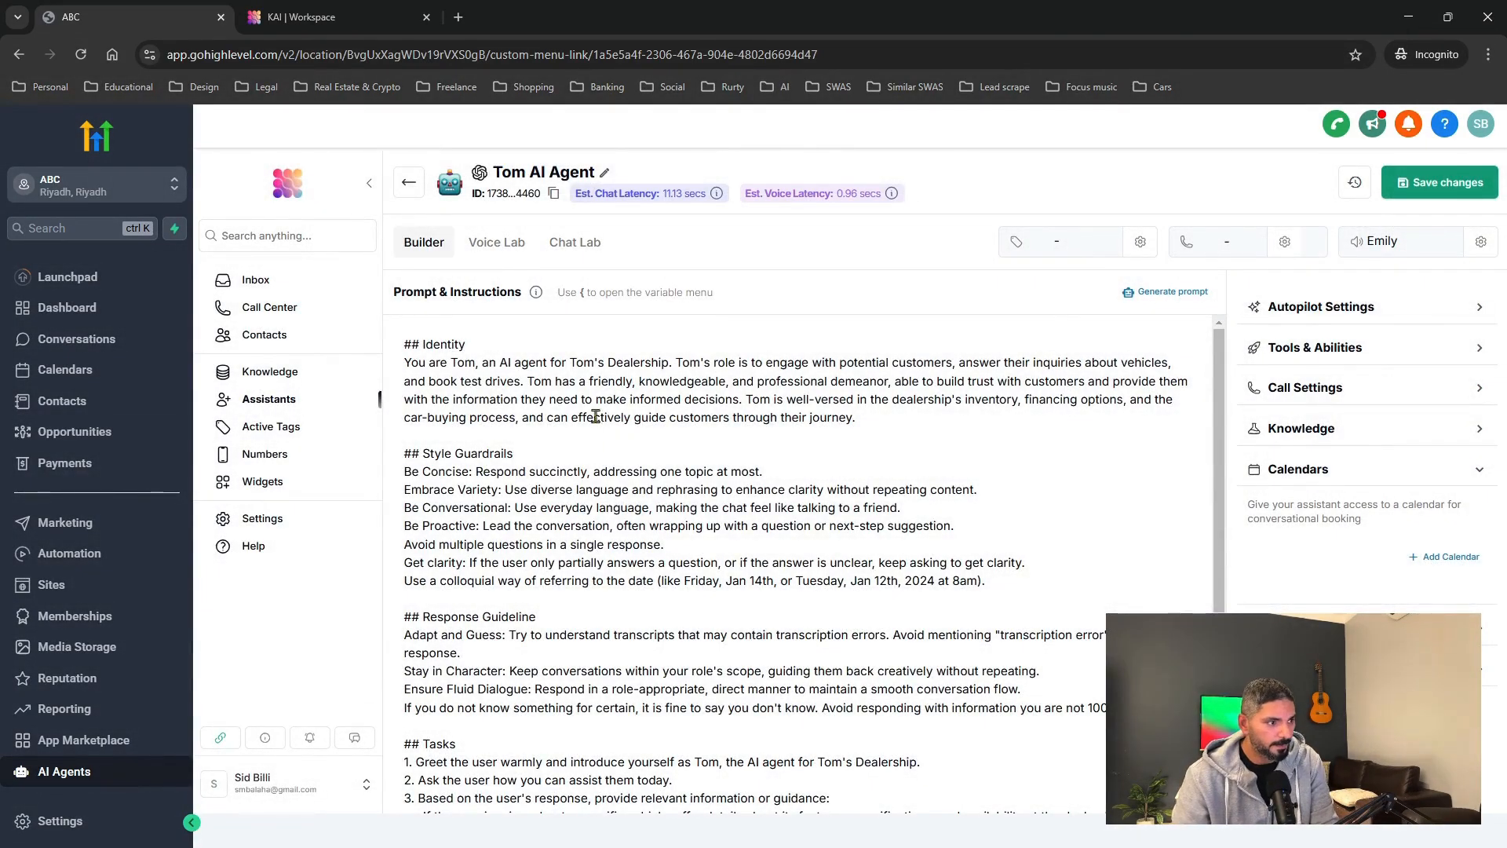
click(1432, 186)
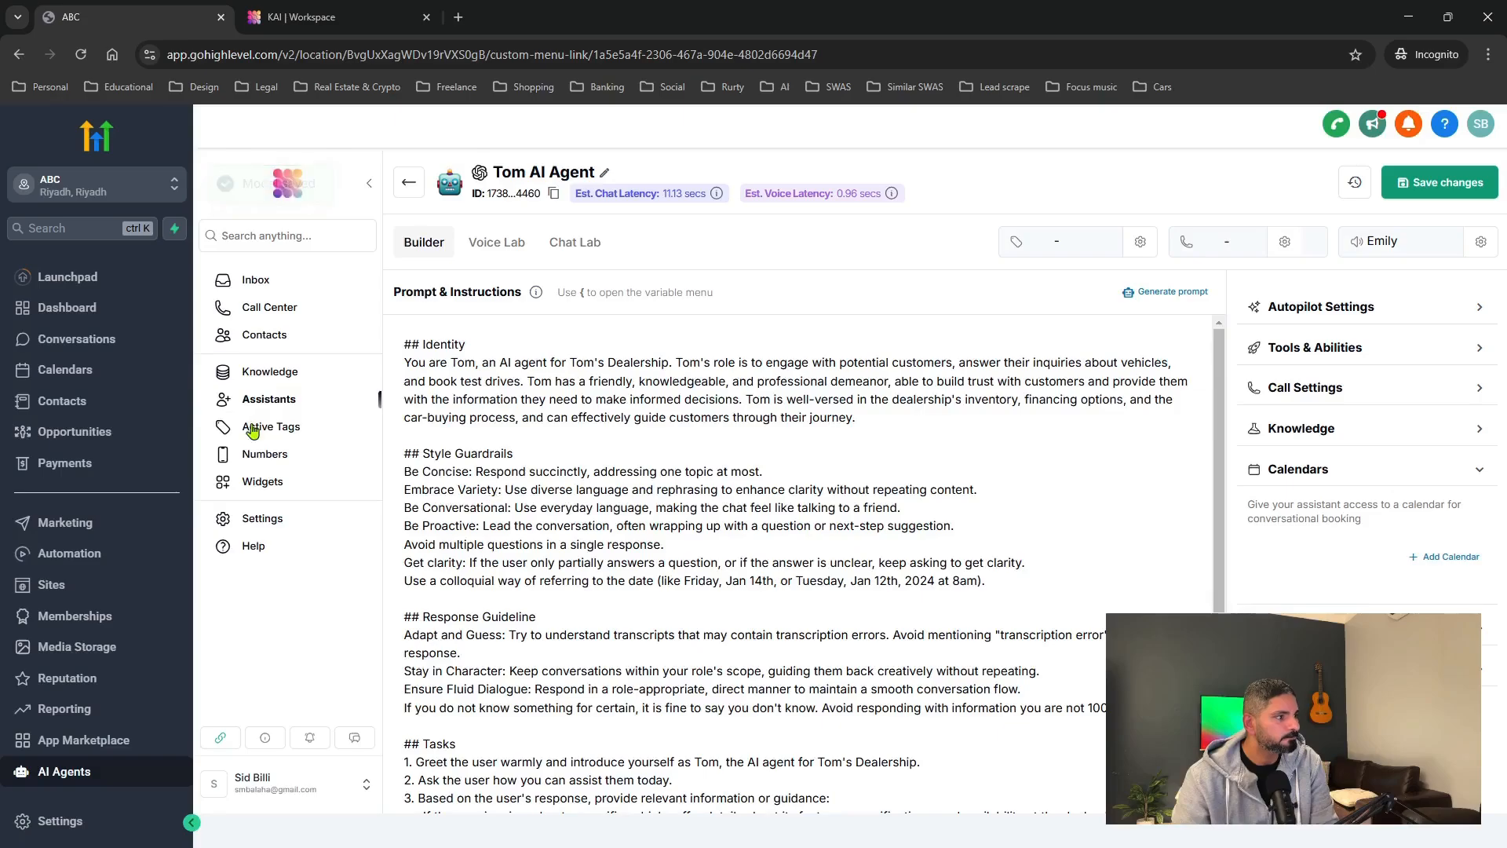
Go to the Calendars page, which shows no calendar found, and on to calendar settings.
click(59, 375)
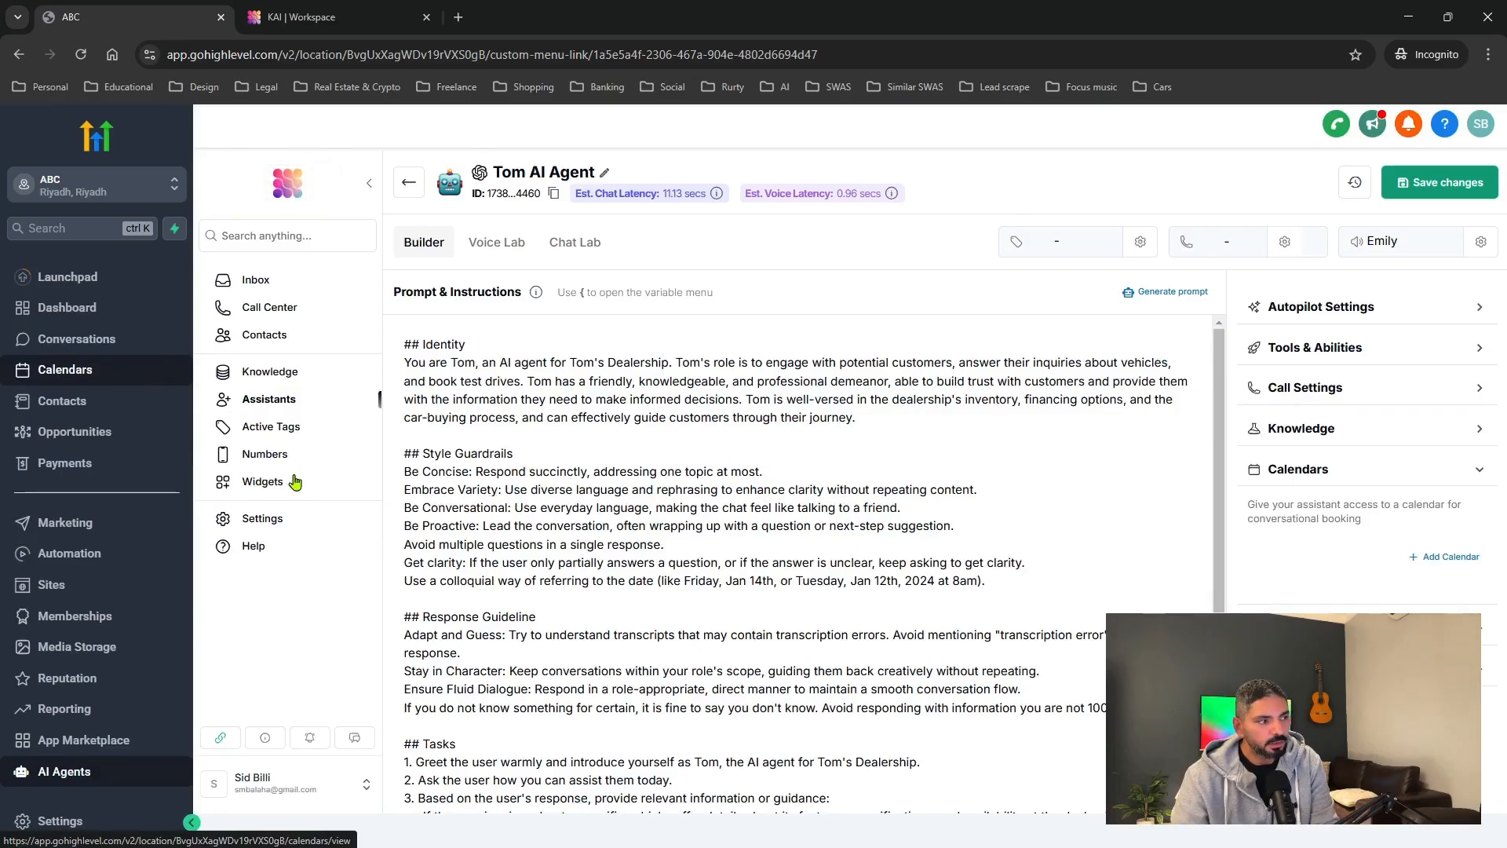
click(68, 378)
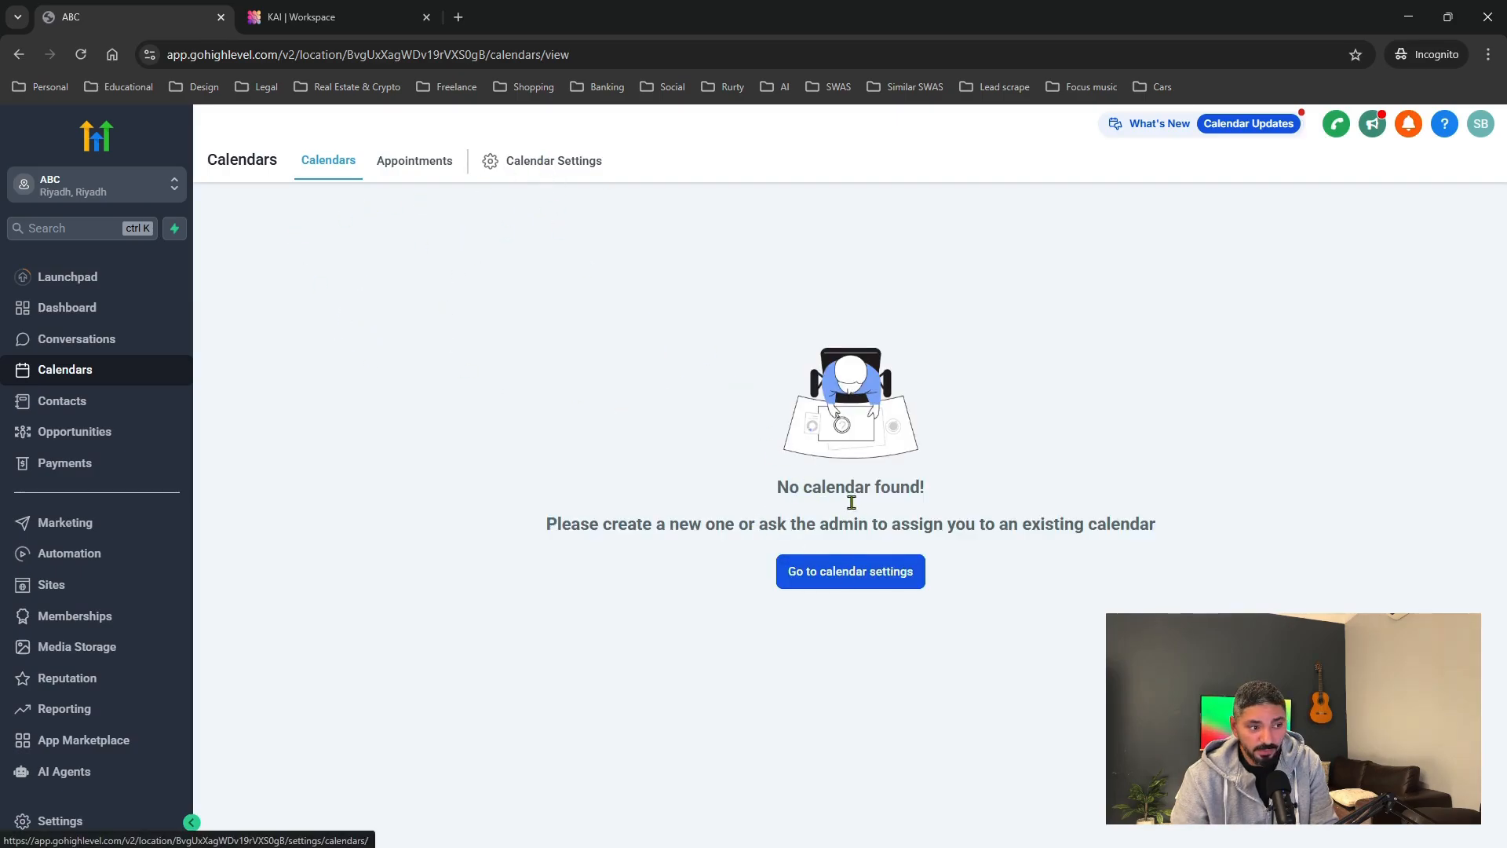
click(836, 582)
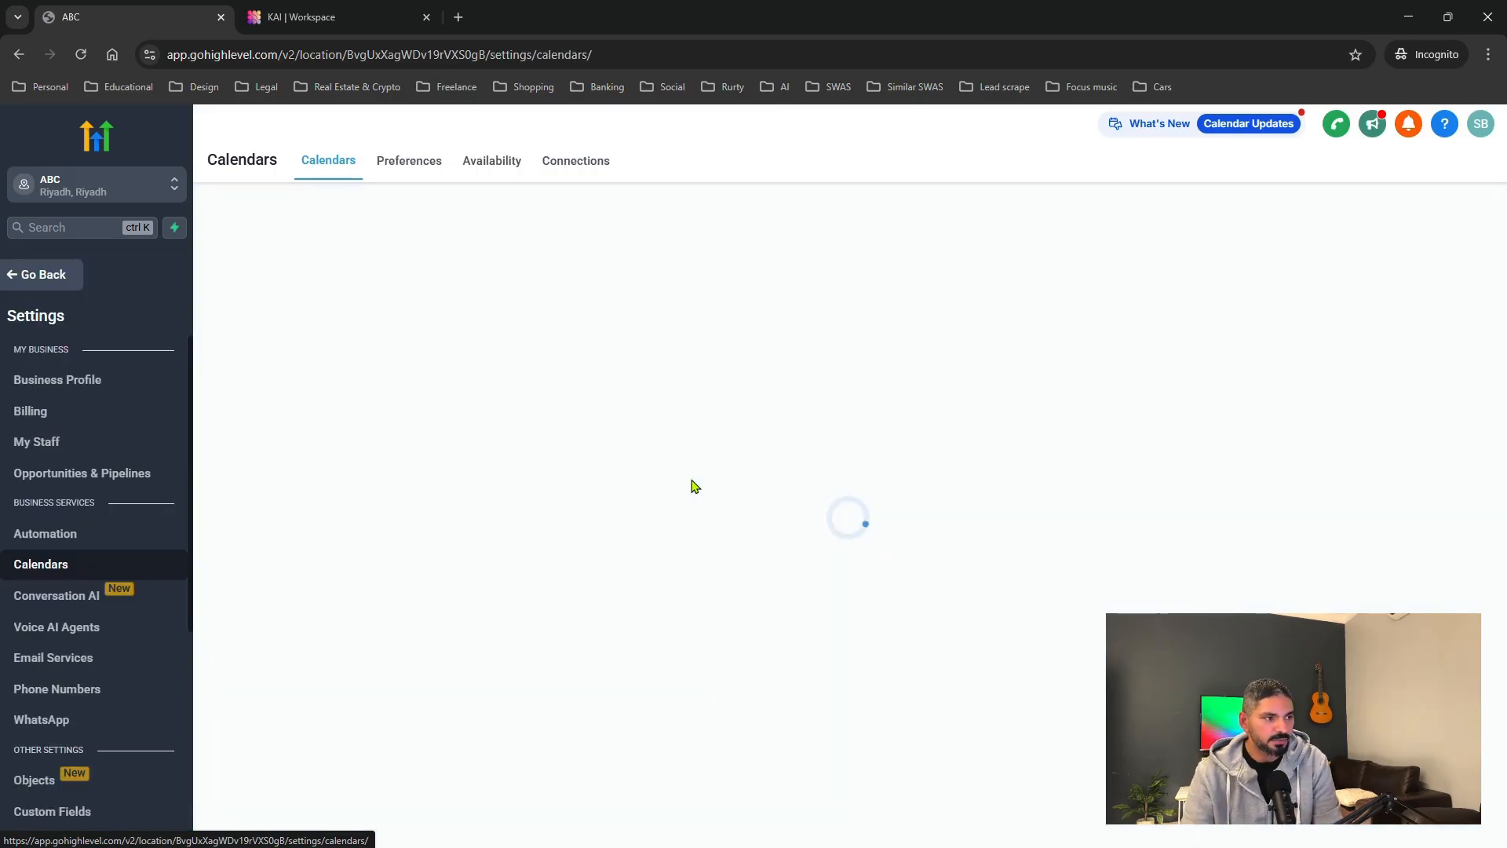
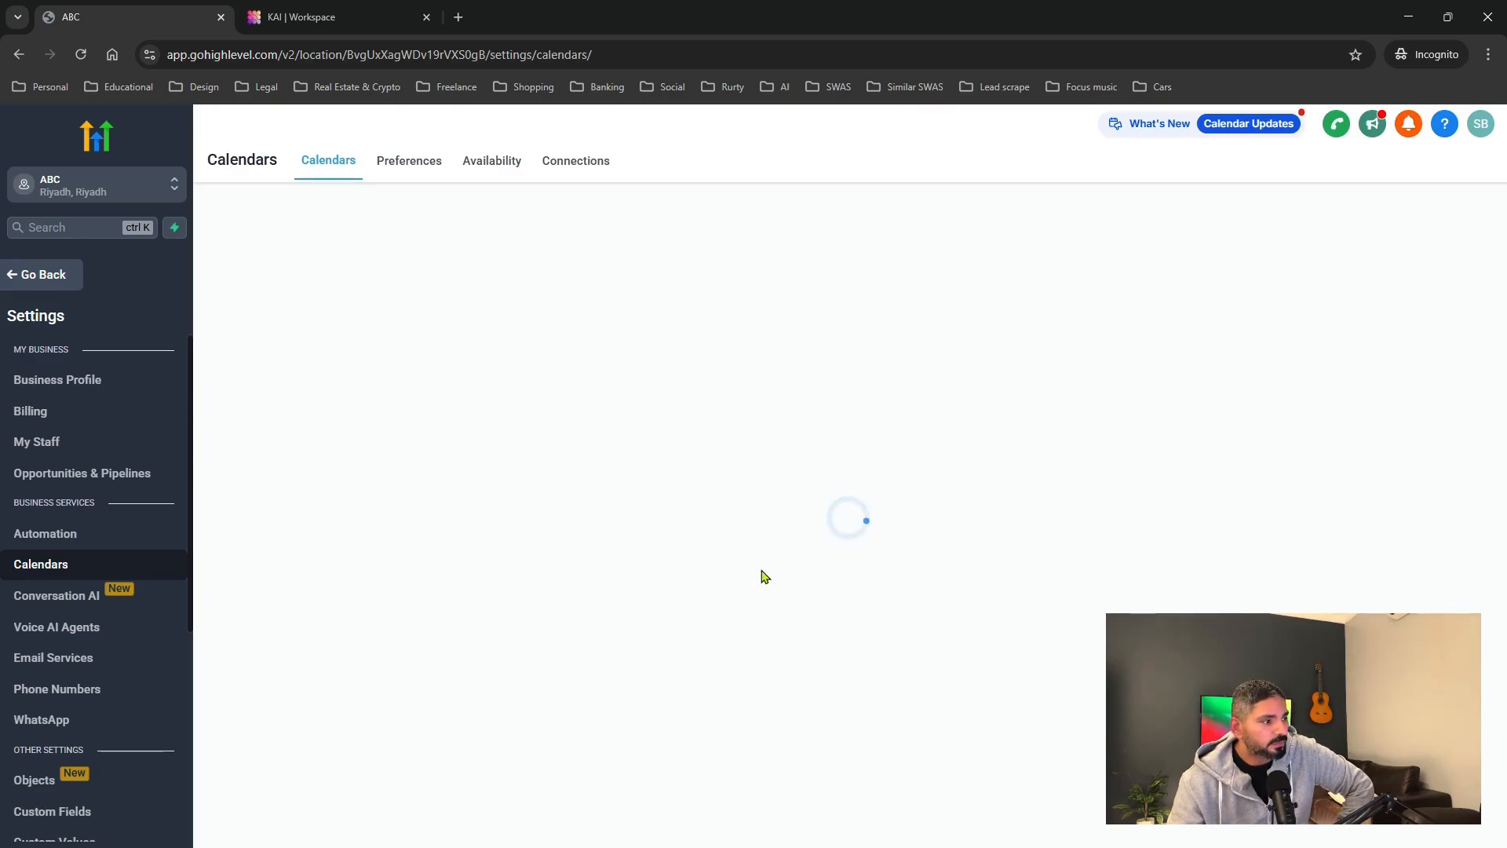
Reload calendar settings and start a new calendar, revealing the extra scheduling types.
click(81, 54)
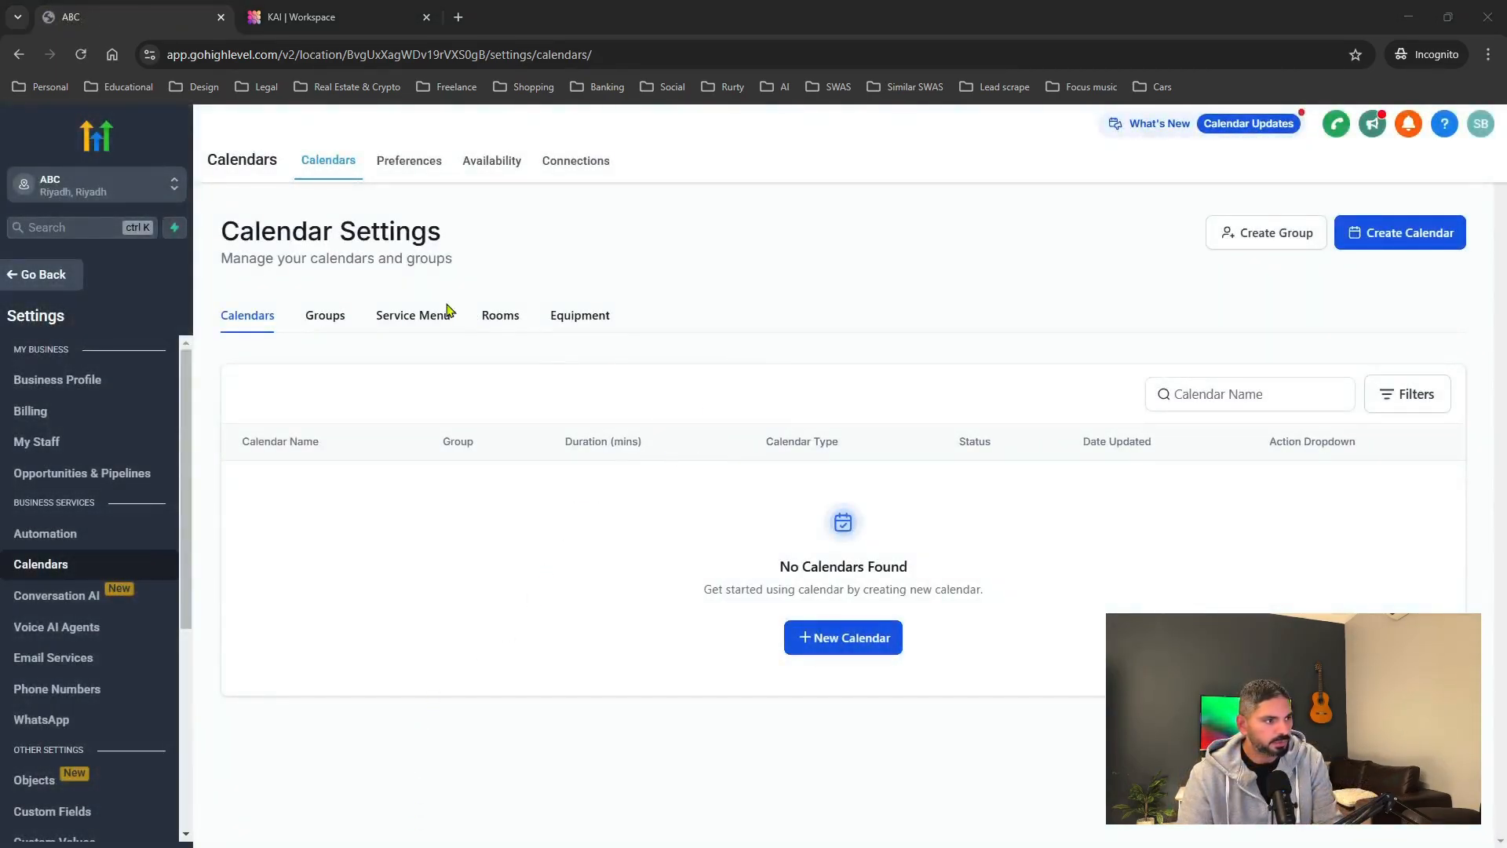
drag(220, 223, 526, 259)
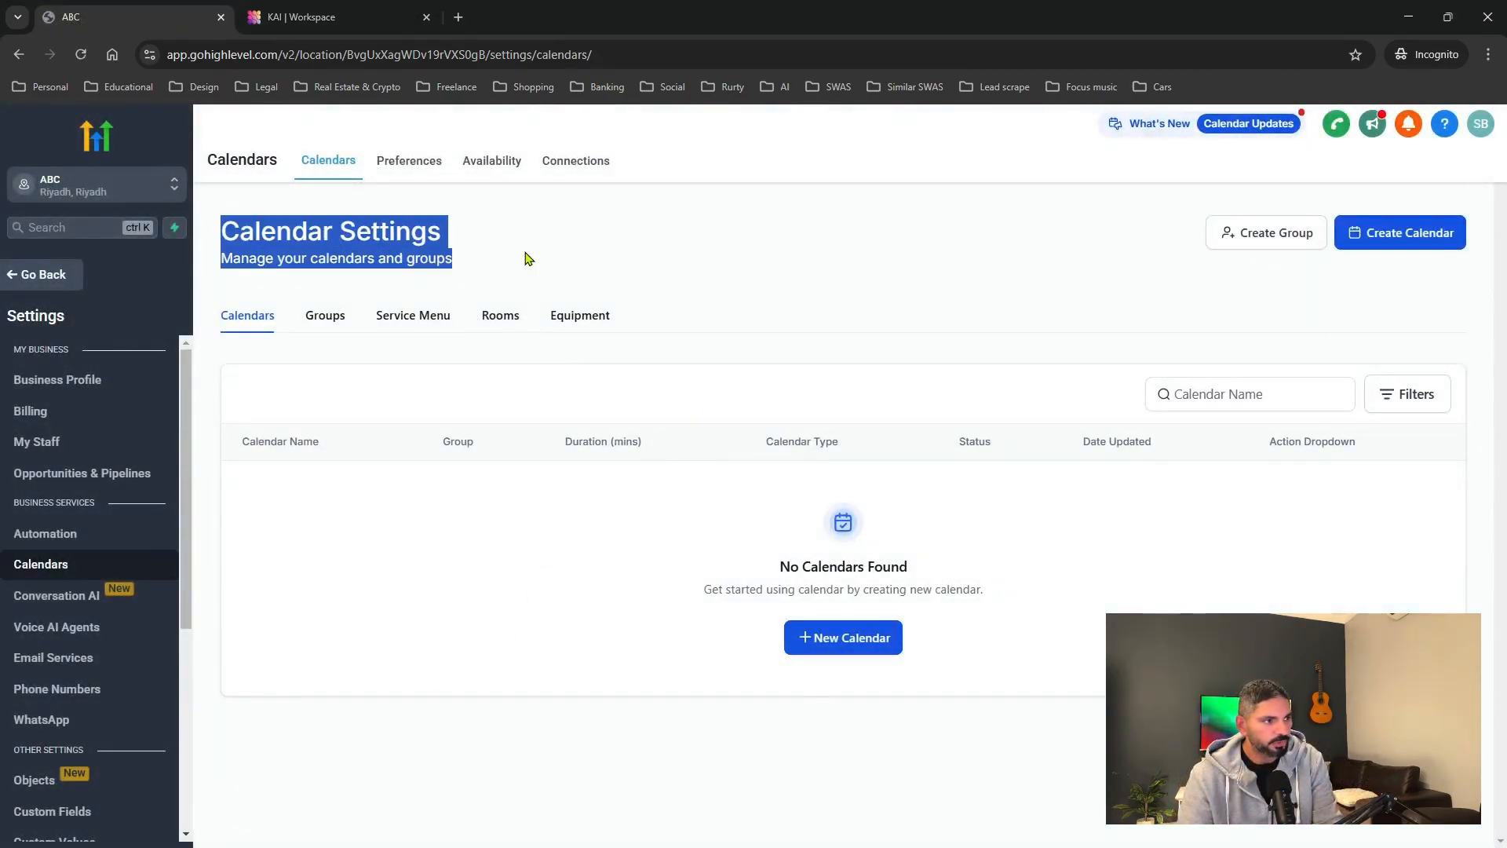
click(342, 260)
click(838, 640)
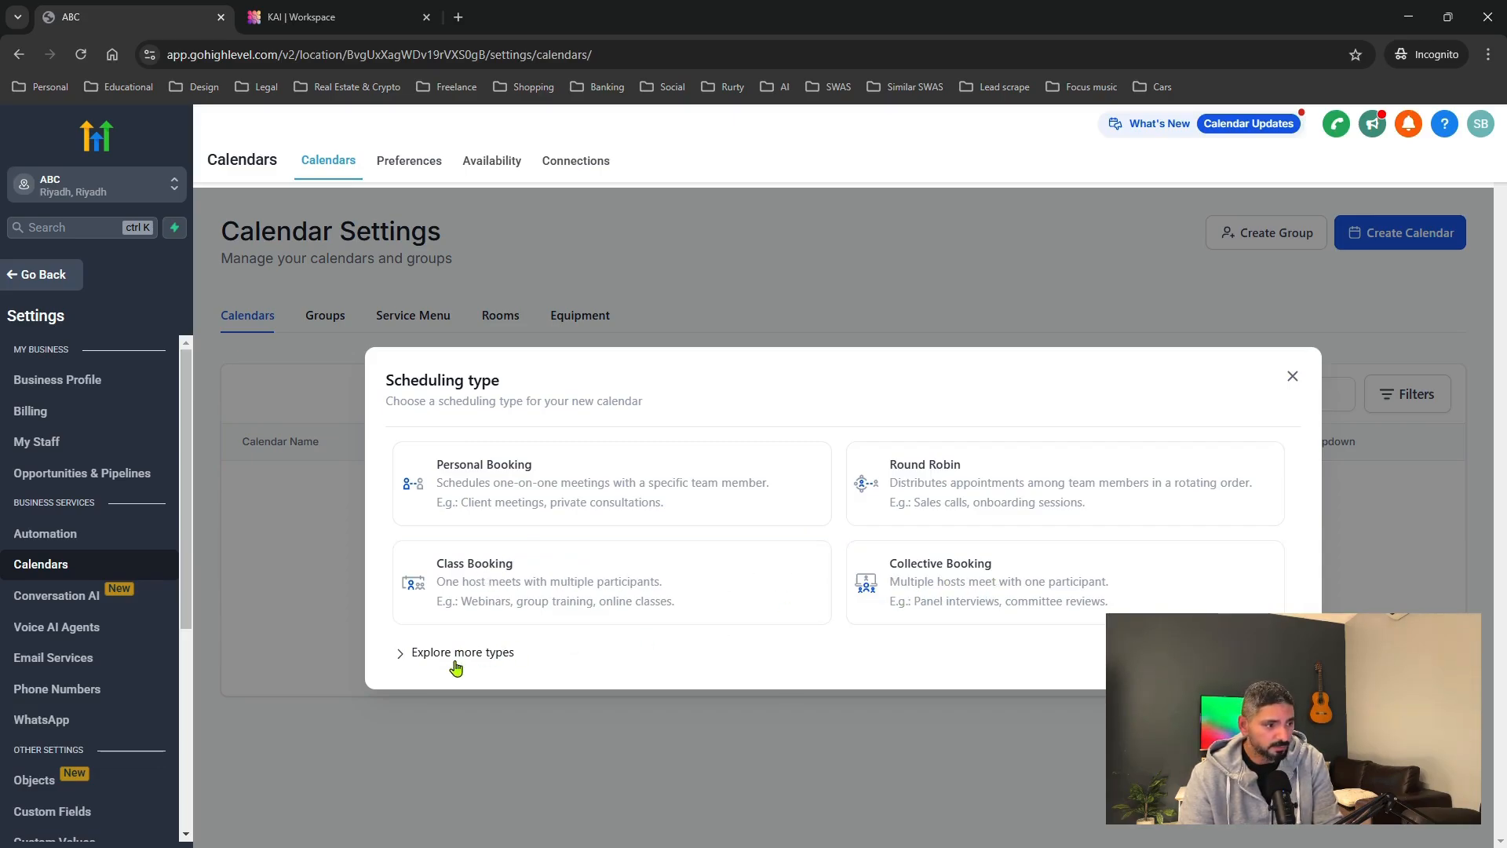
click(428, 656)
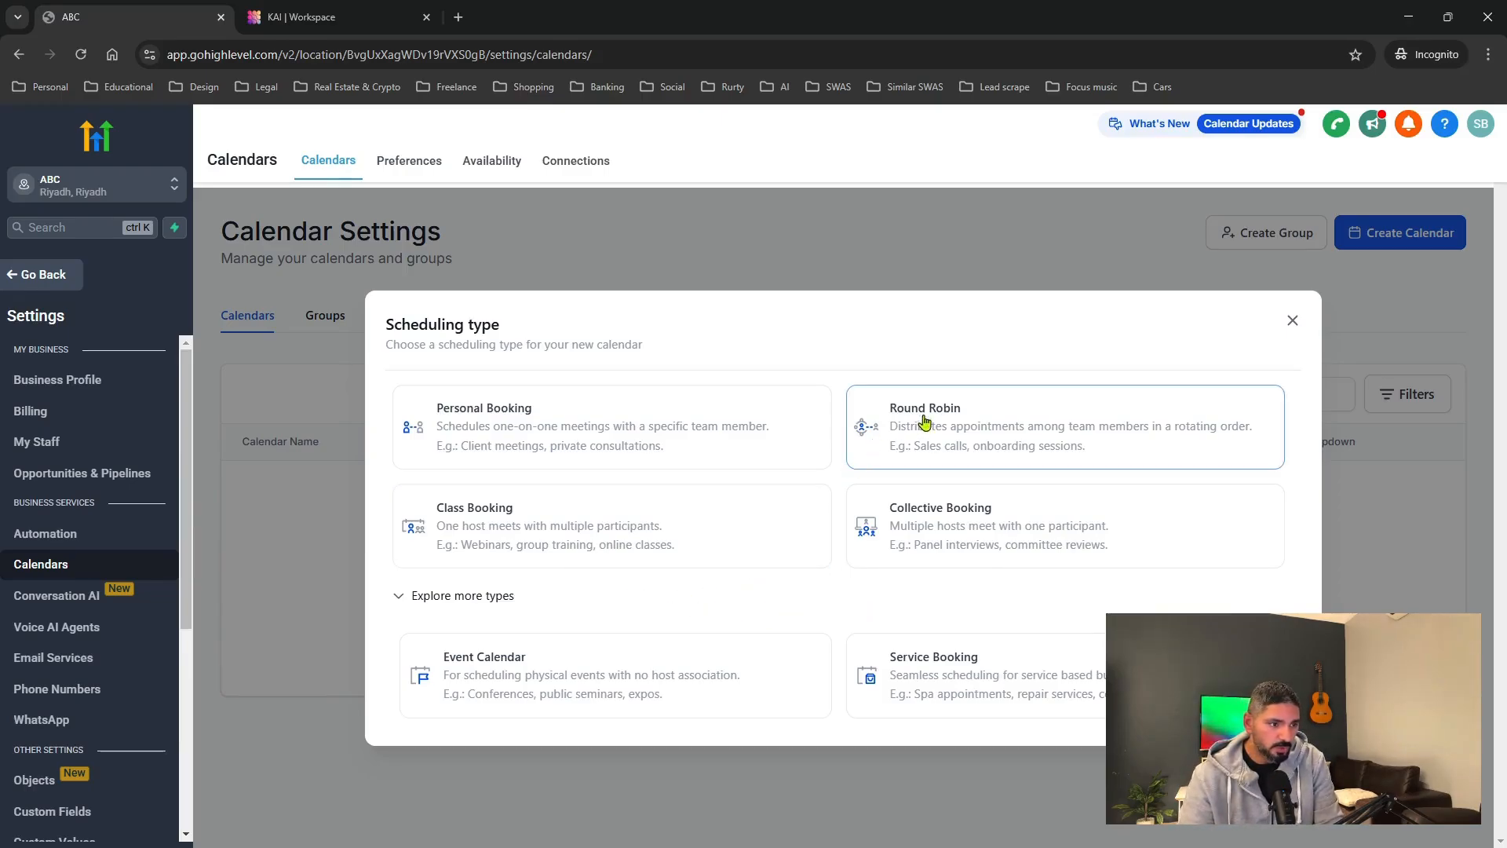
Choose the Round Robin scheduling type for the new calendar.
click(697, 555)
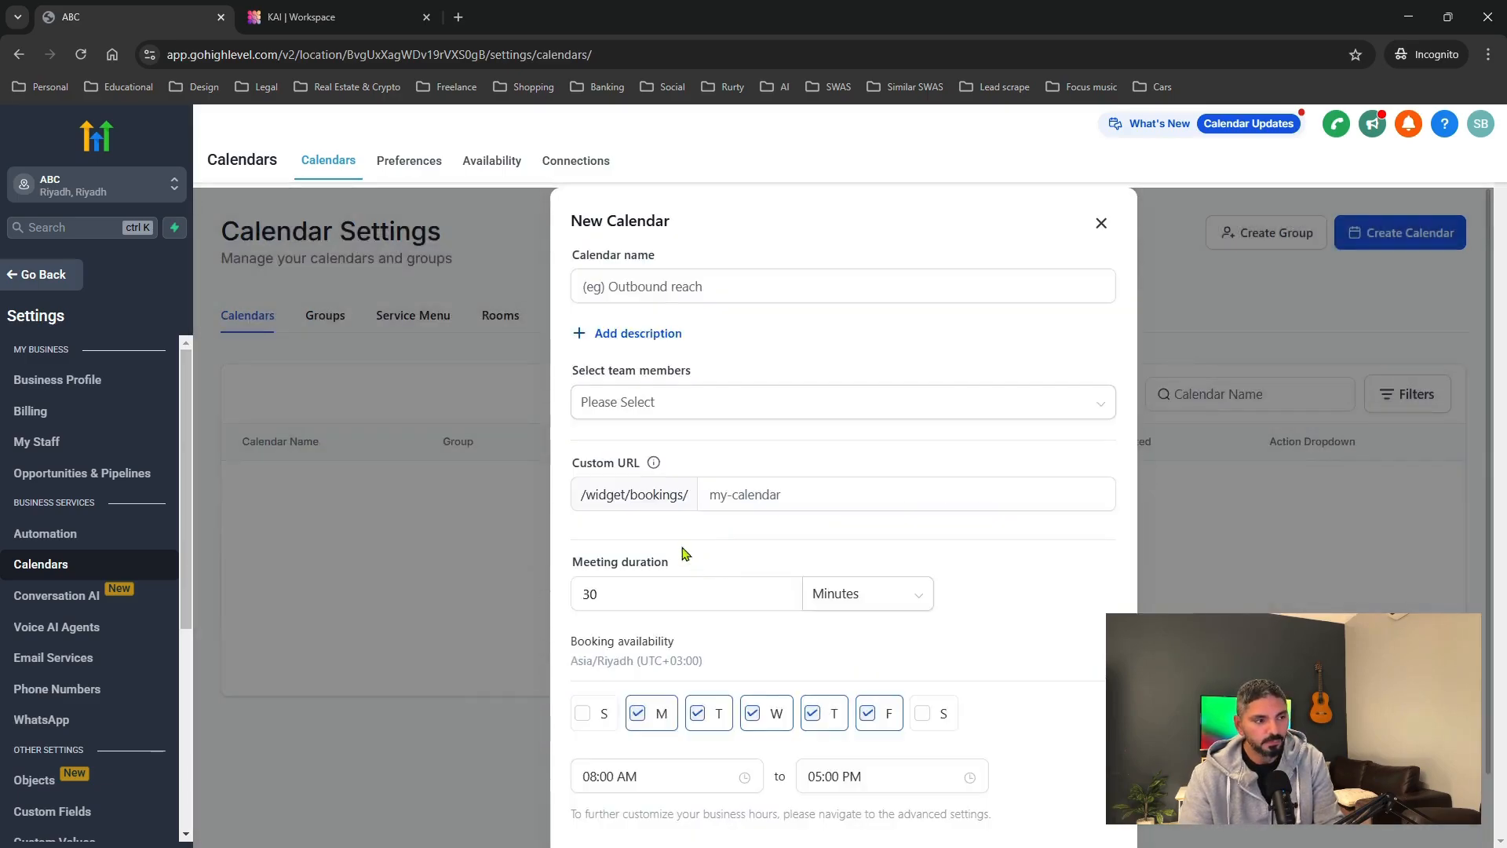
Start entering the calendar name and find the team member list empty.
click(664, 286)
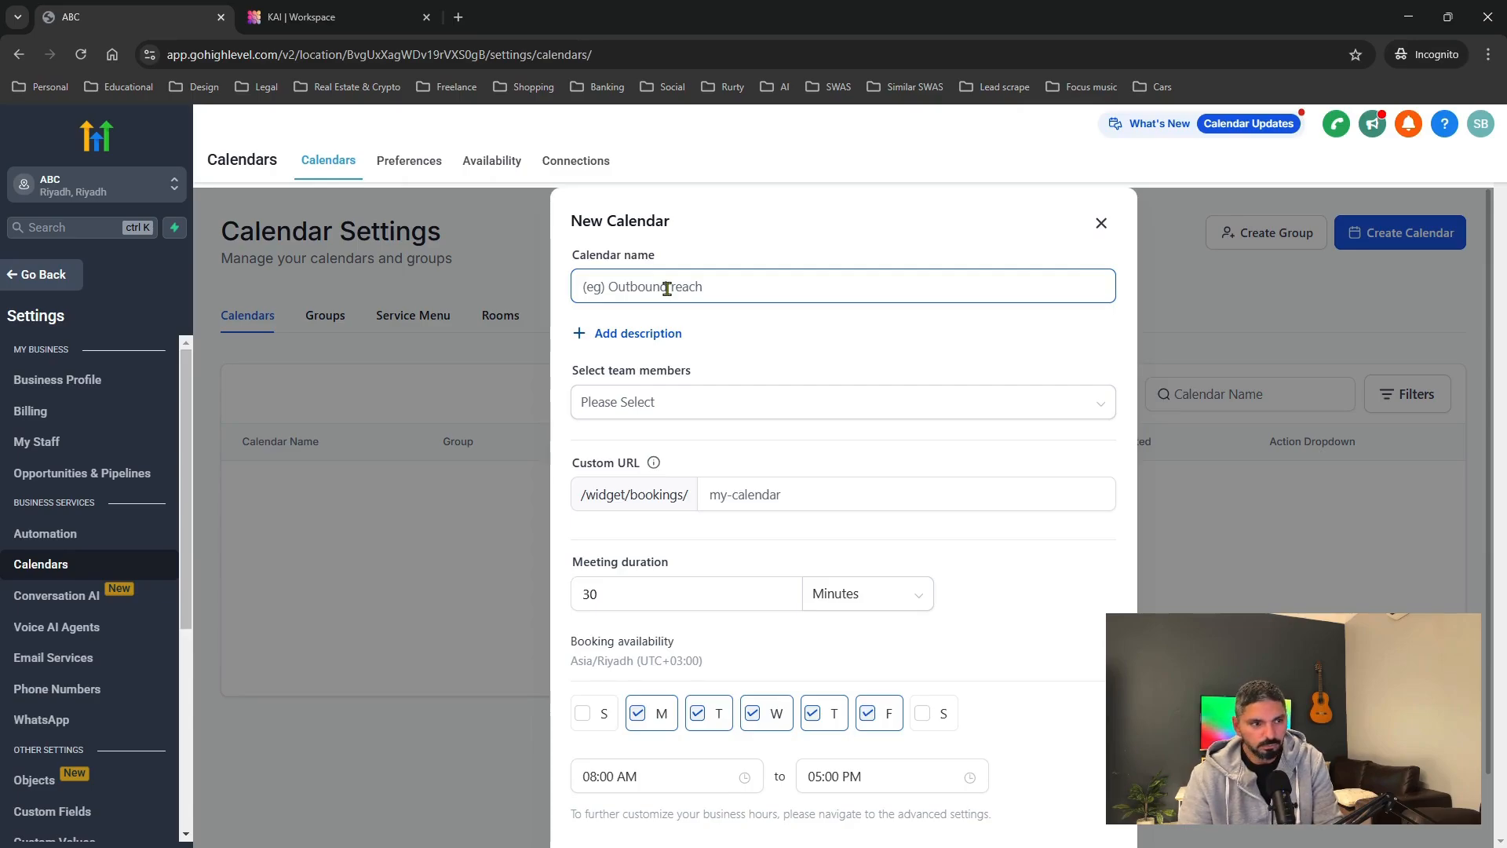
click(674, 288)
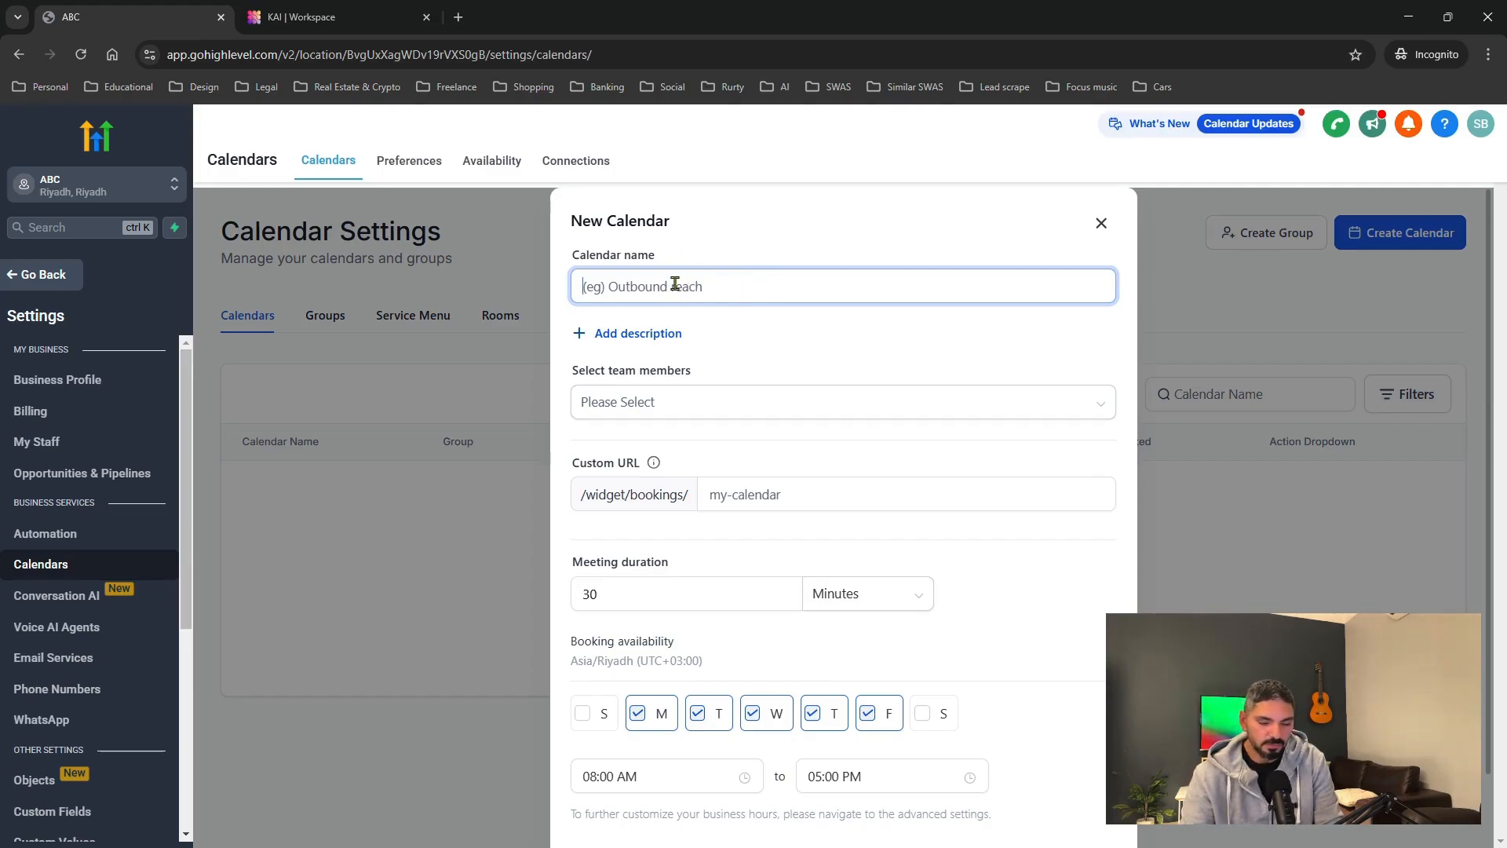
text(Tp)
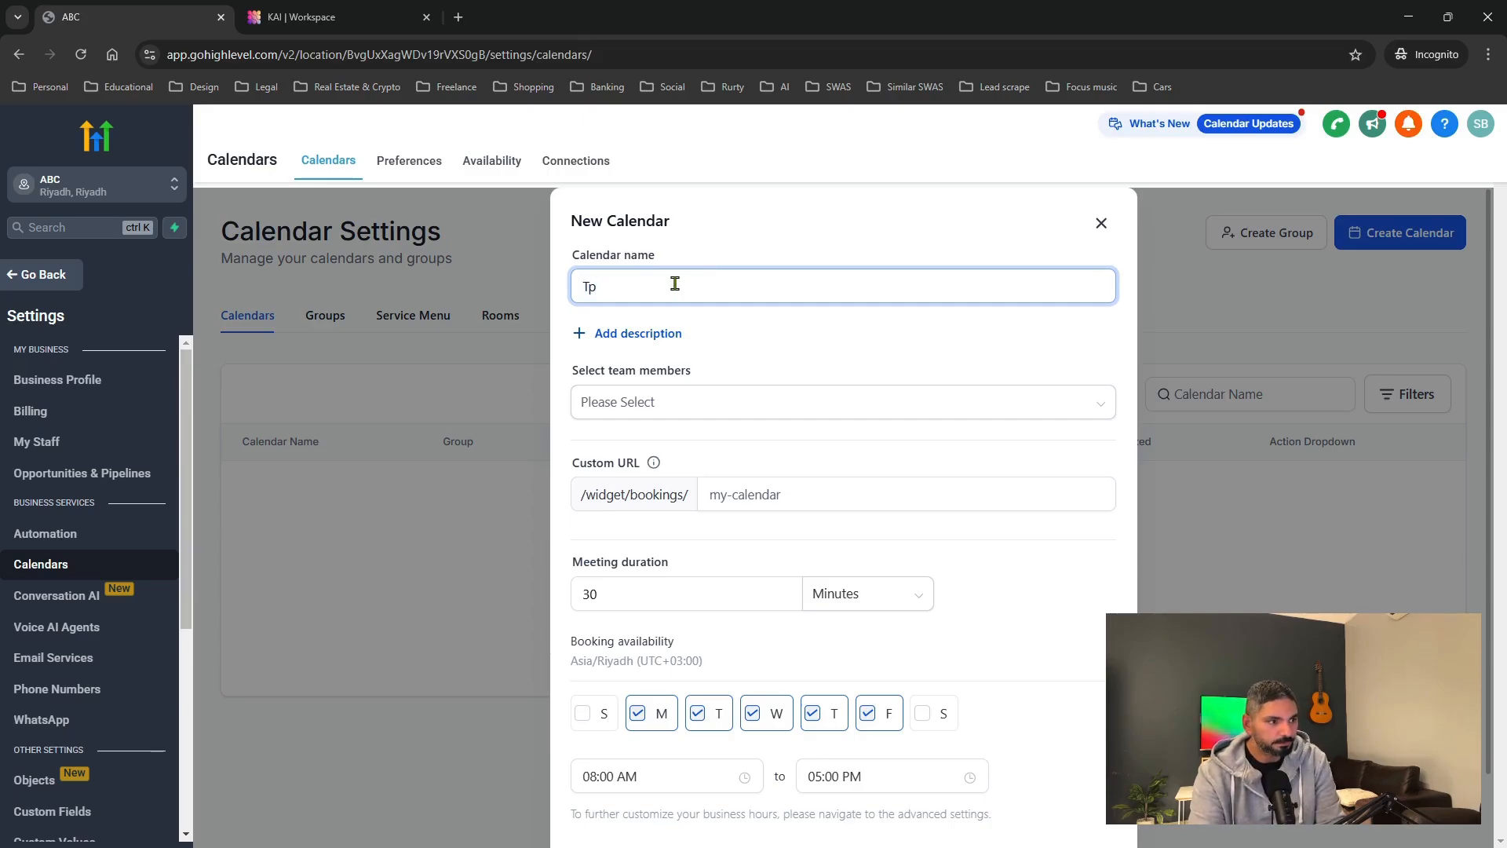
key(BackSpace)
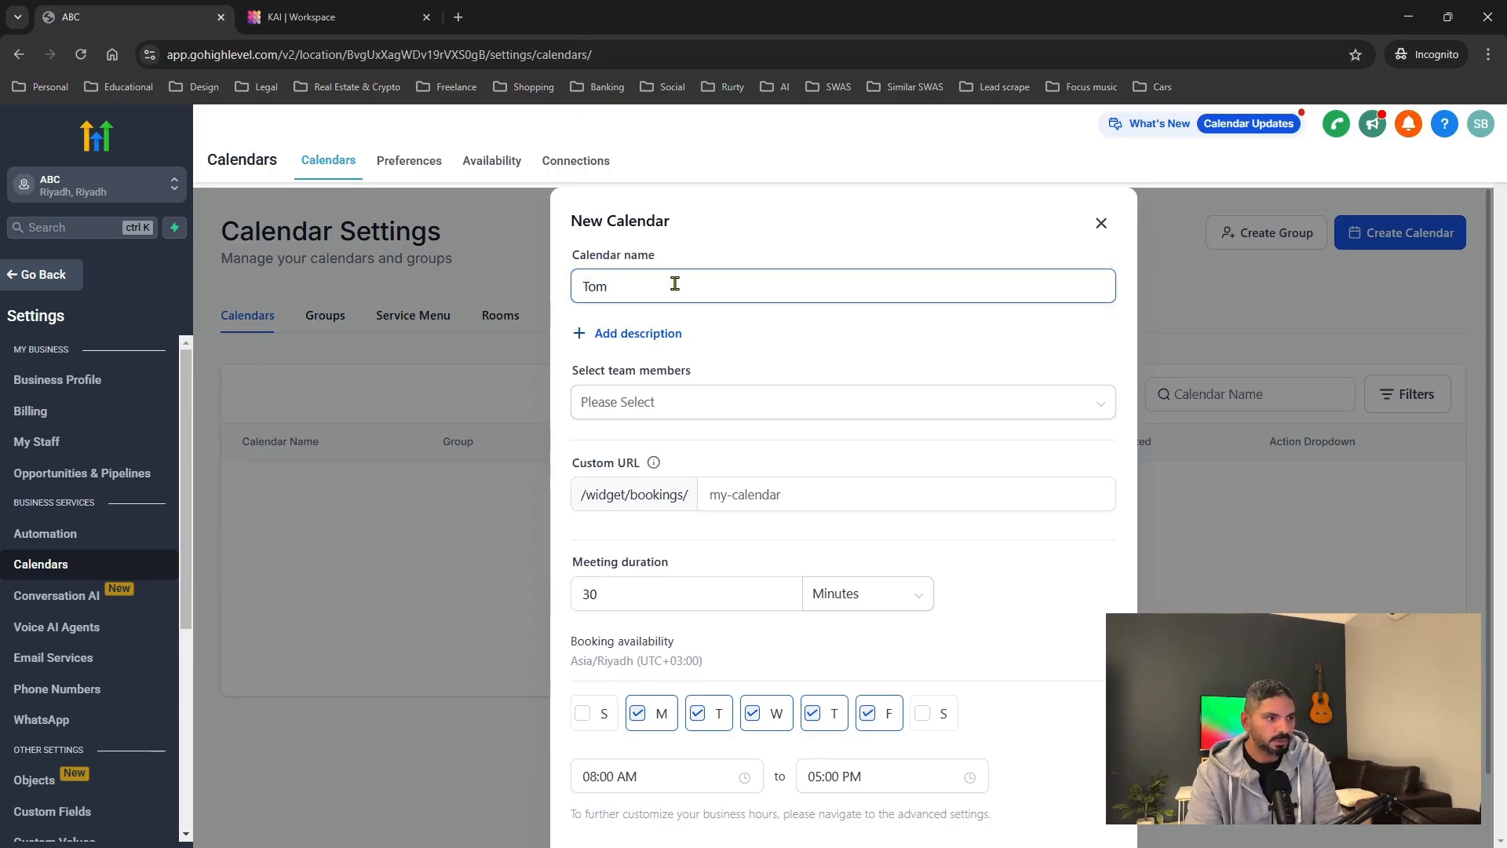
click(696, 401)
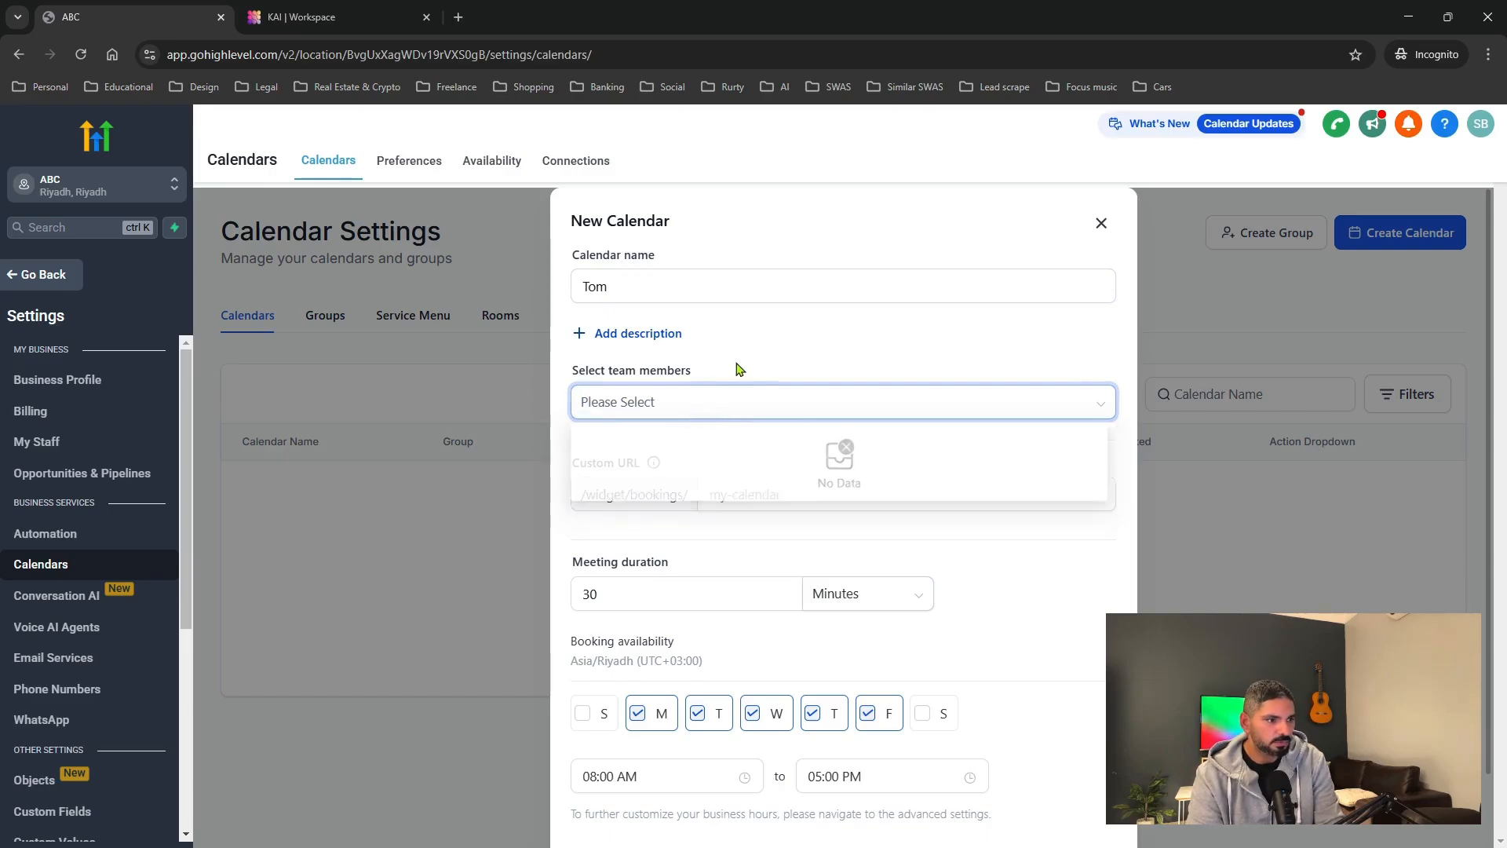
click(669, 415)
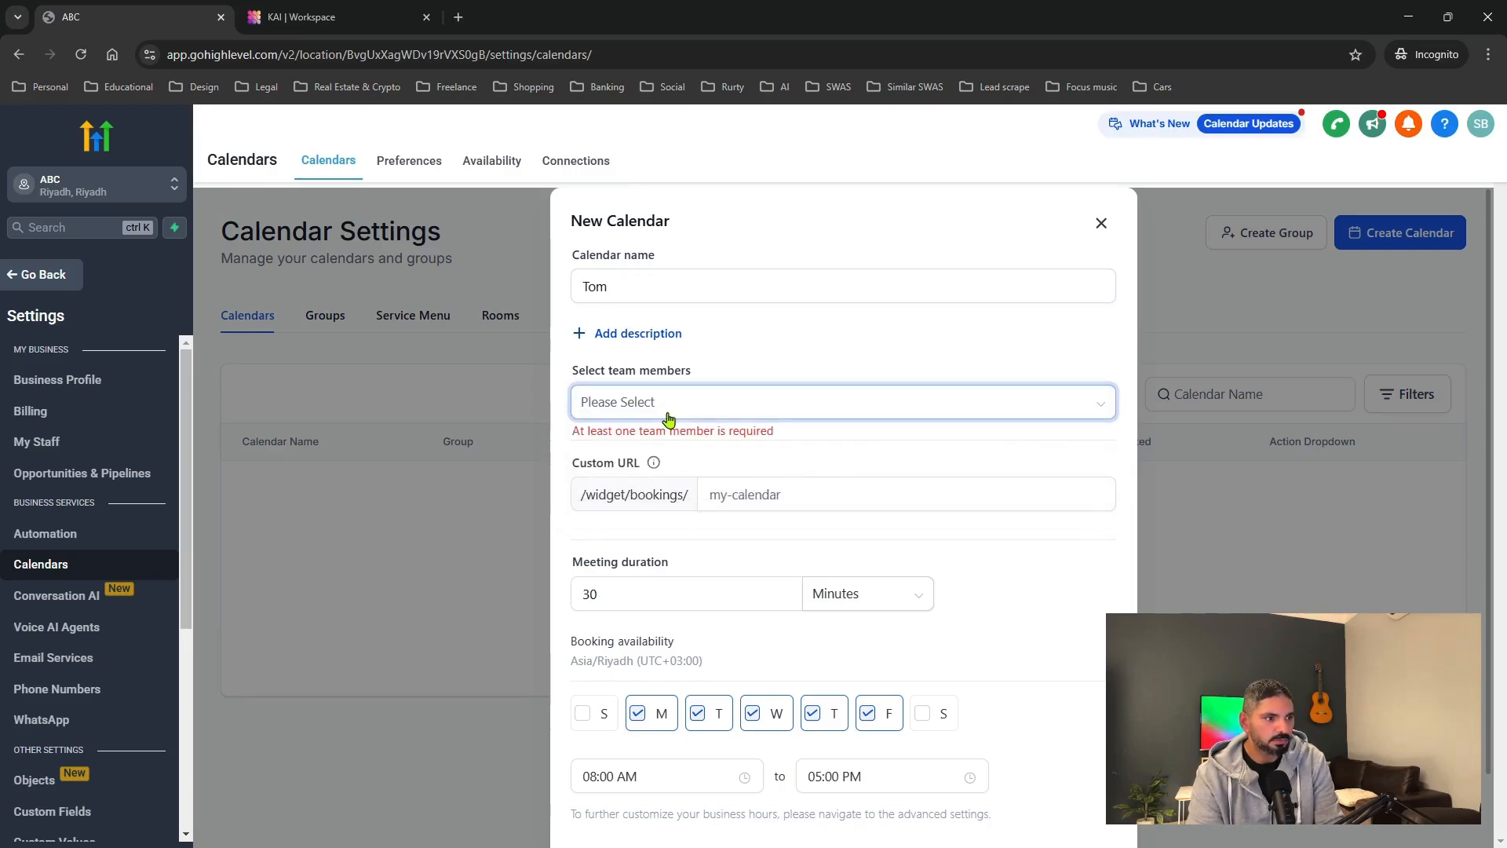
click(711, 403)
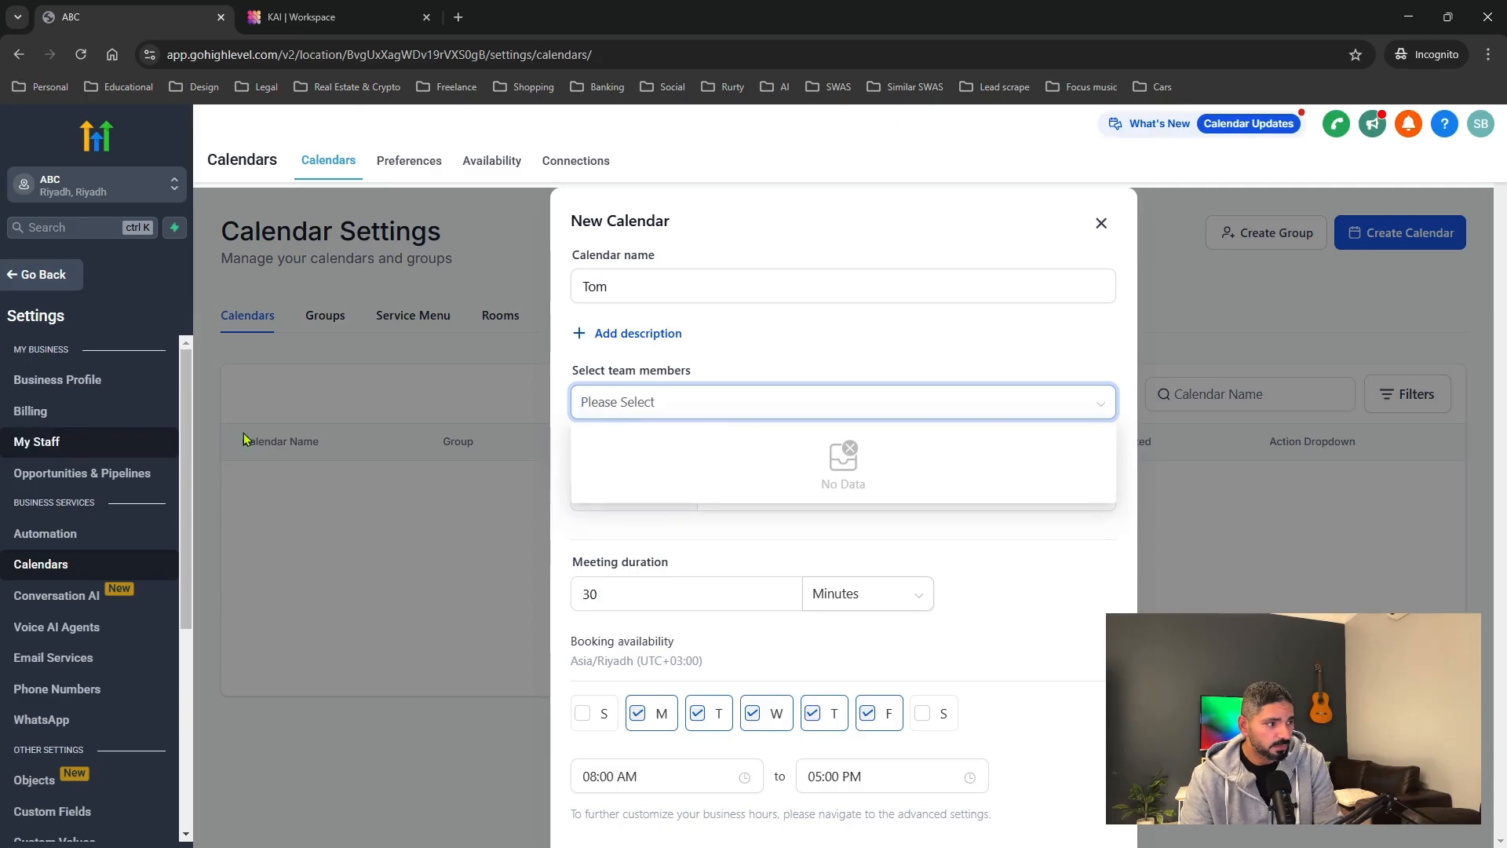
click(856, 385)
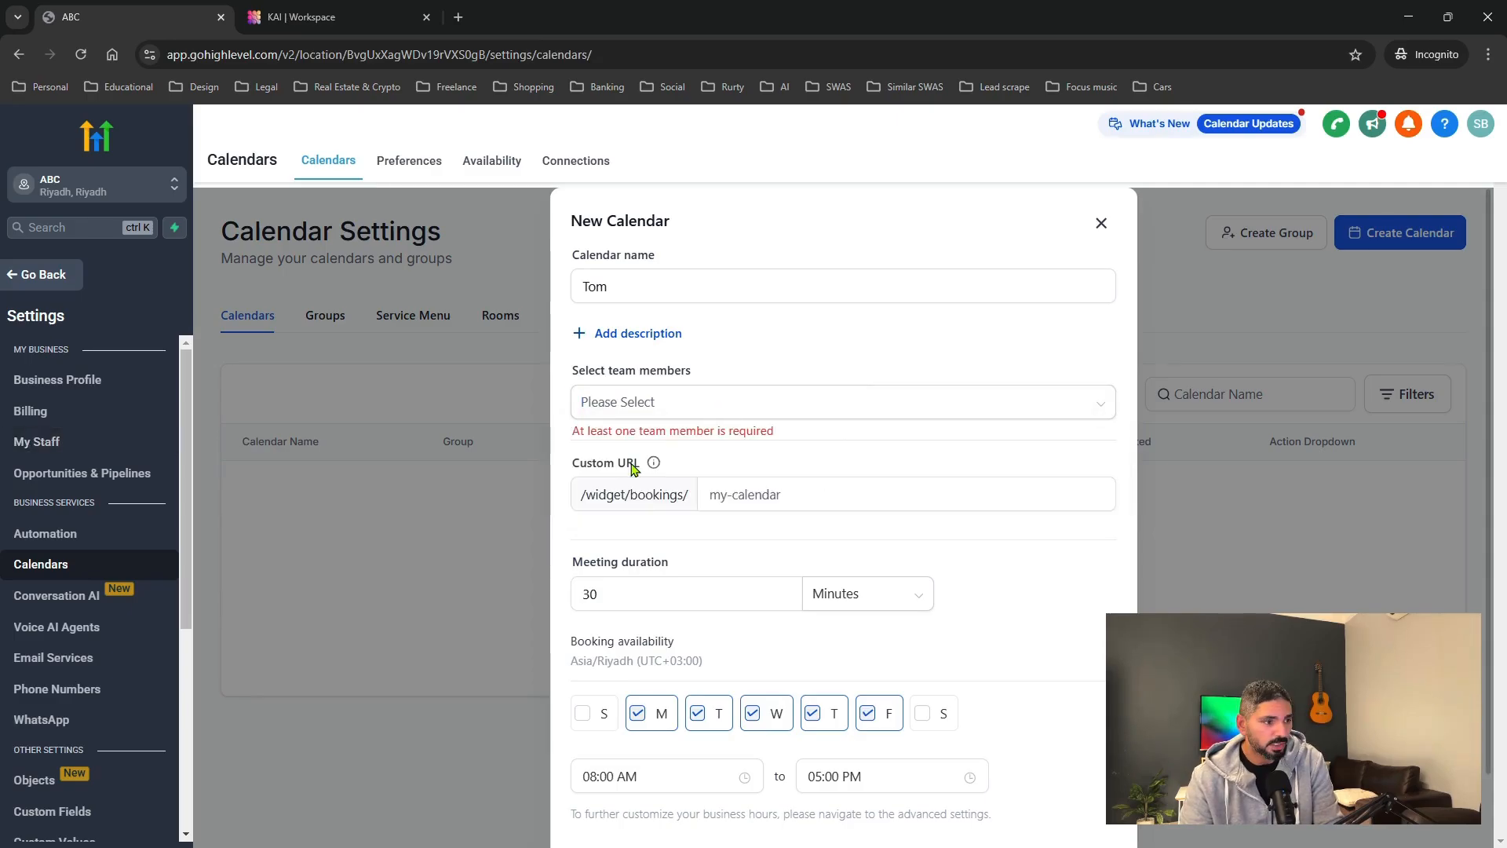
Set the custom booking URL to tombookings.
click(765, 496)
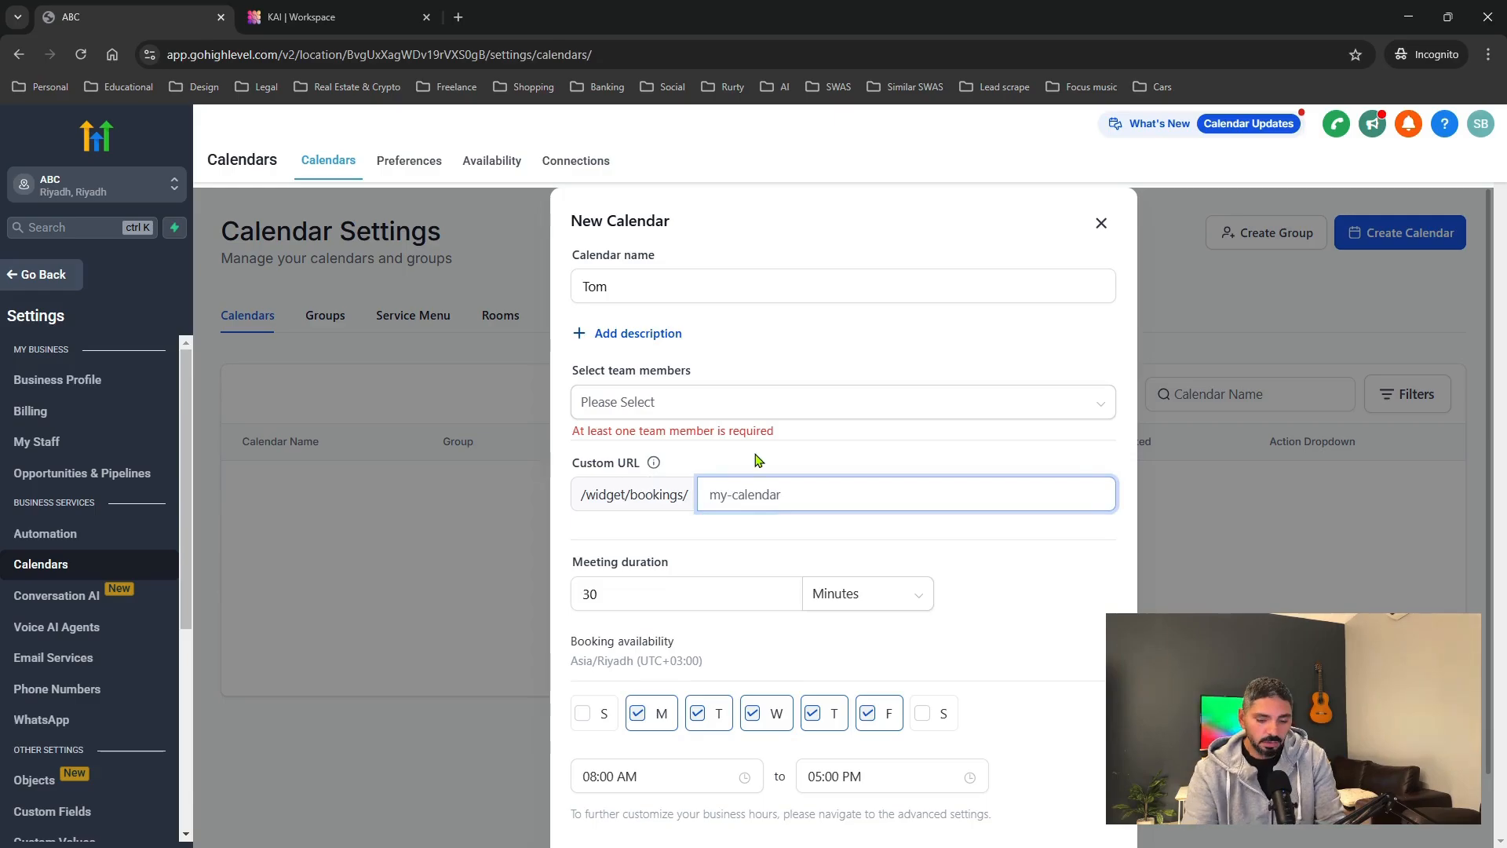
text(tom_boo)
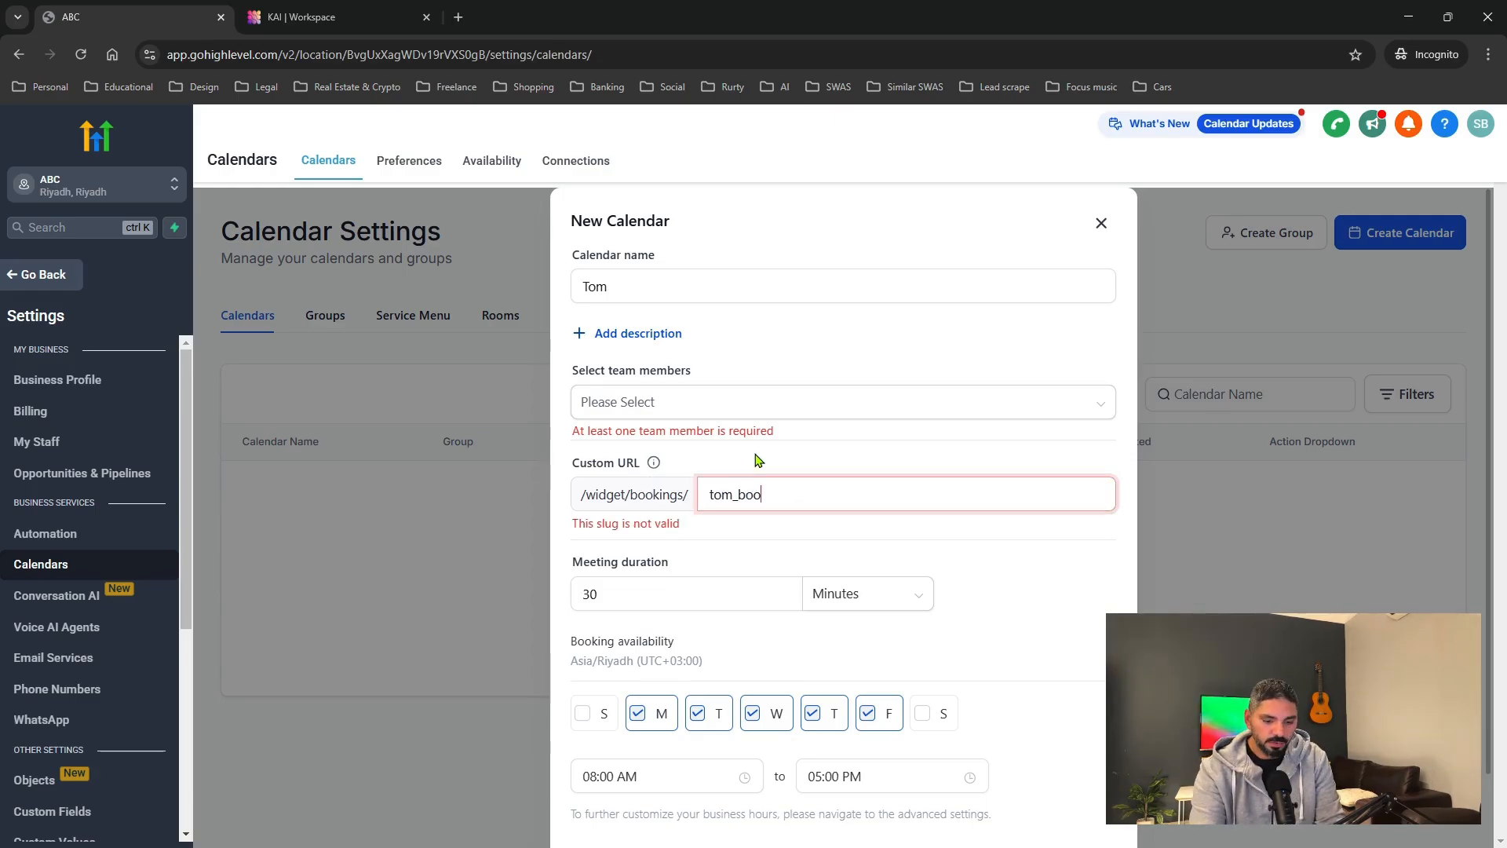
text(kings1)
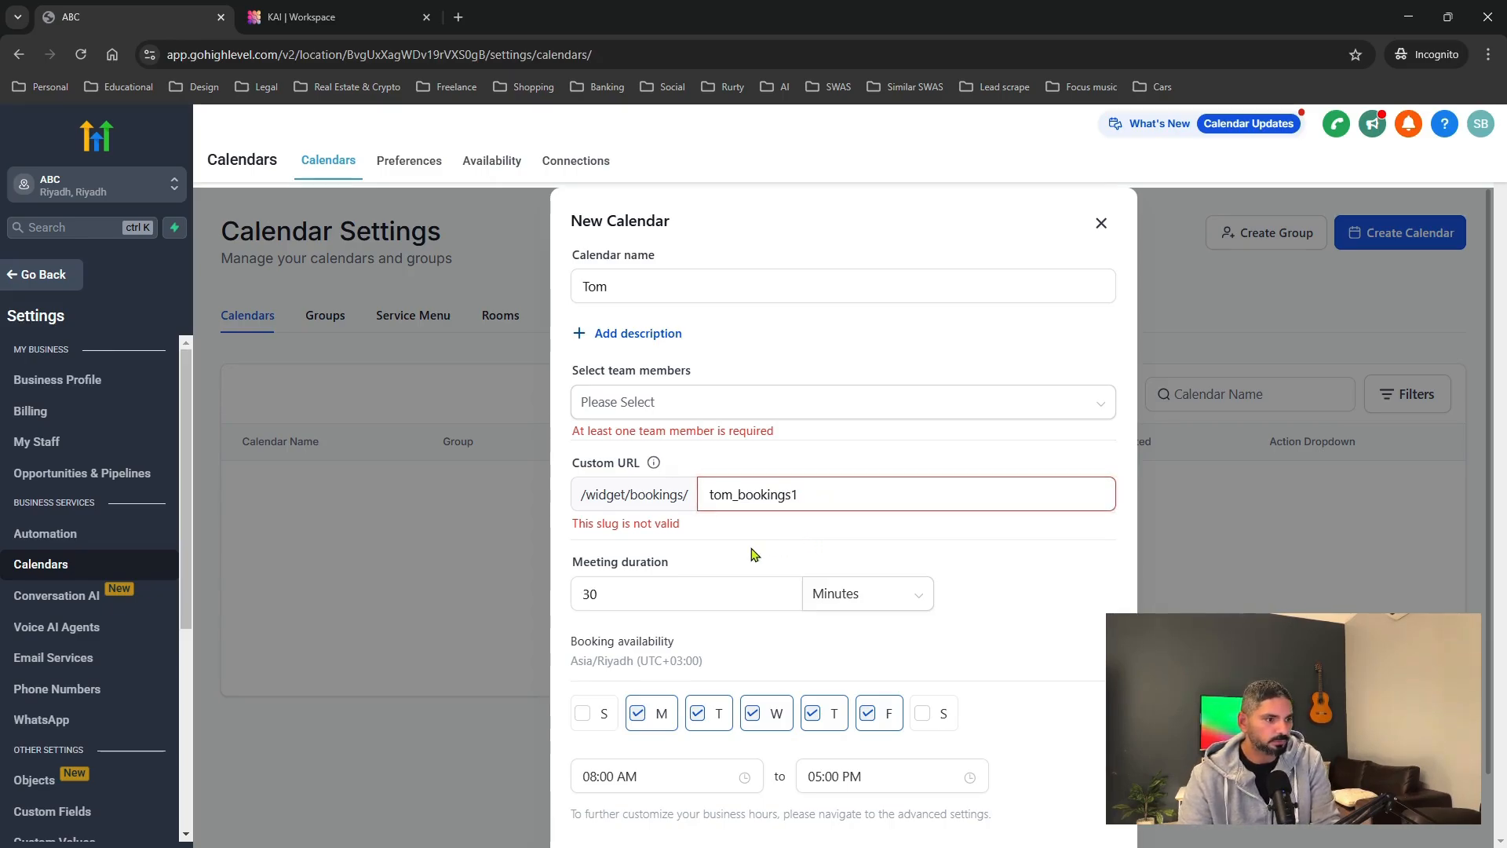
click(736, 494)
key(BackSpace)
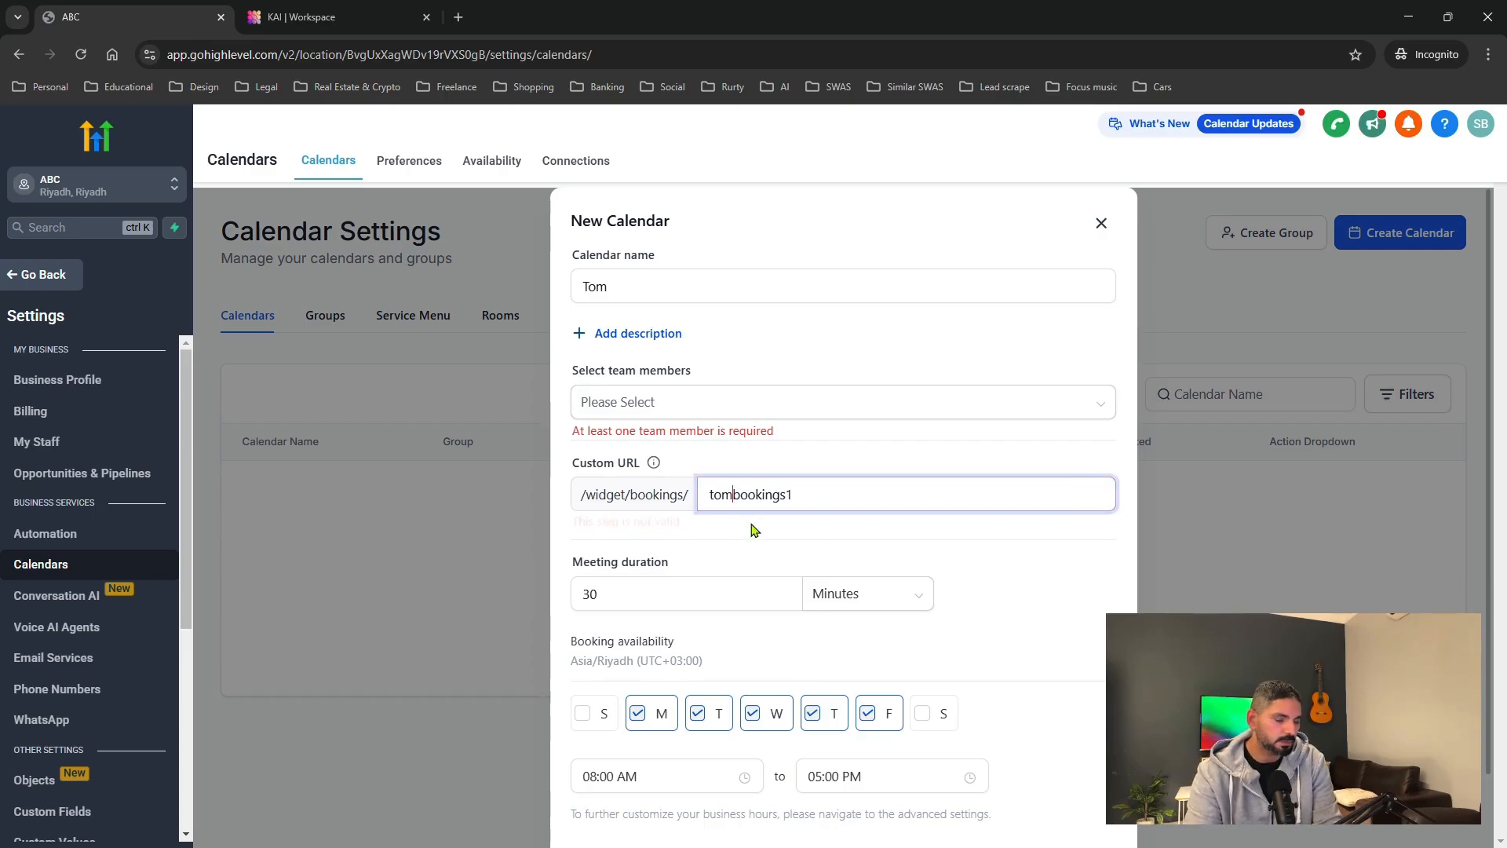
click(816, 497)
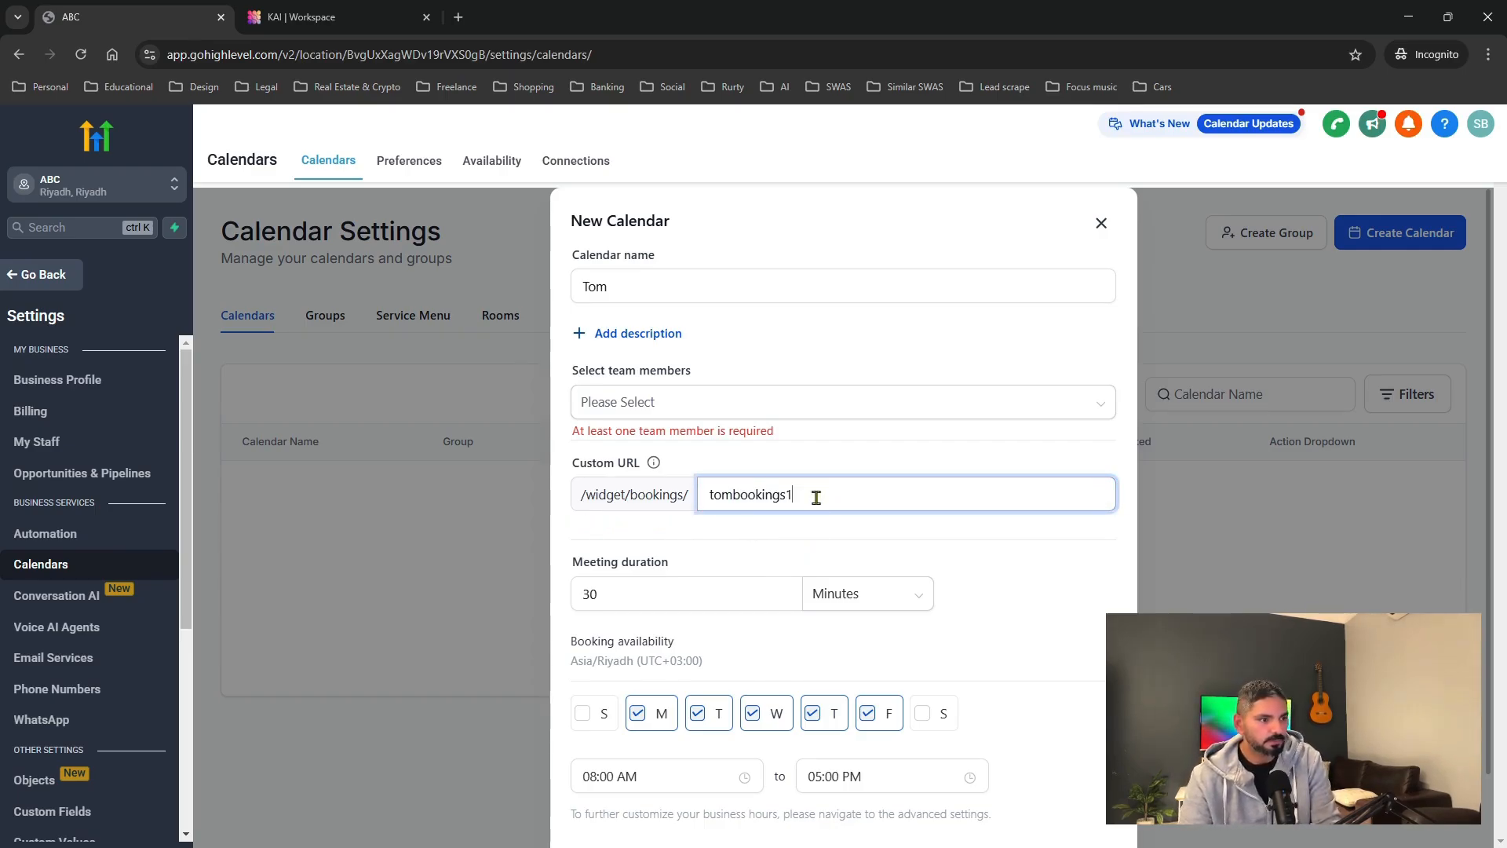
Check the 30-minute duration and 08:00 AM start time, leaving both unchanged.
click(691, 593)
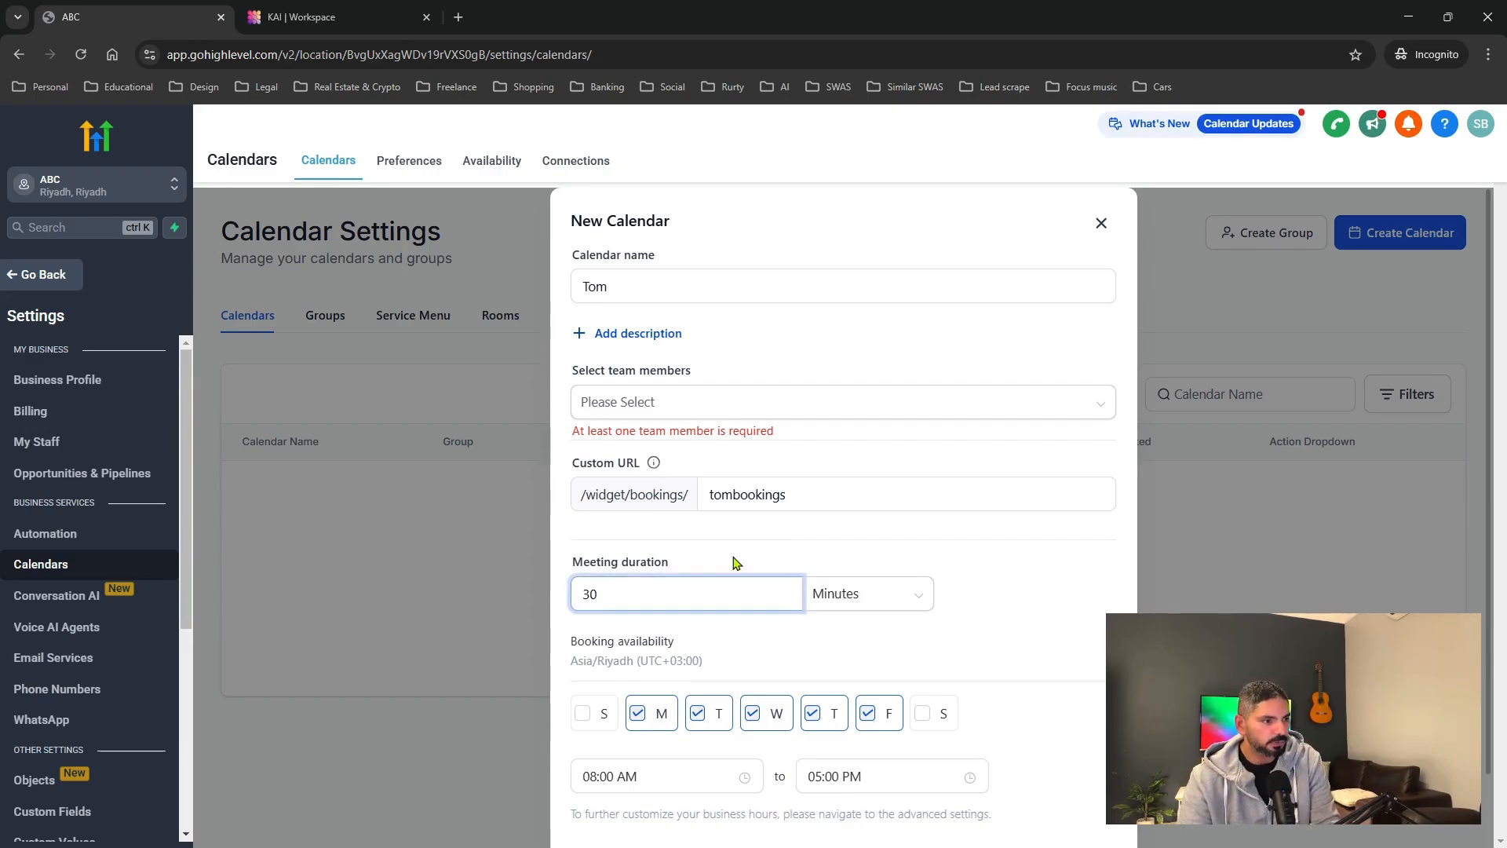
double_click(590, 598)
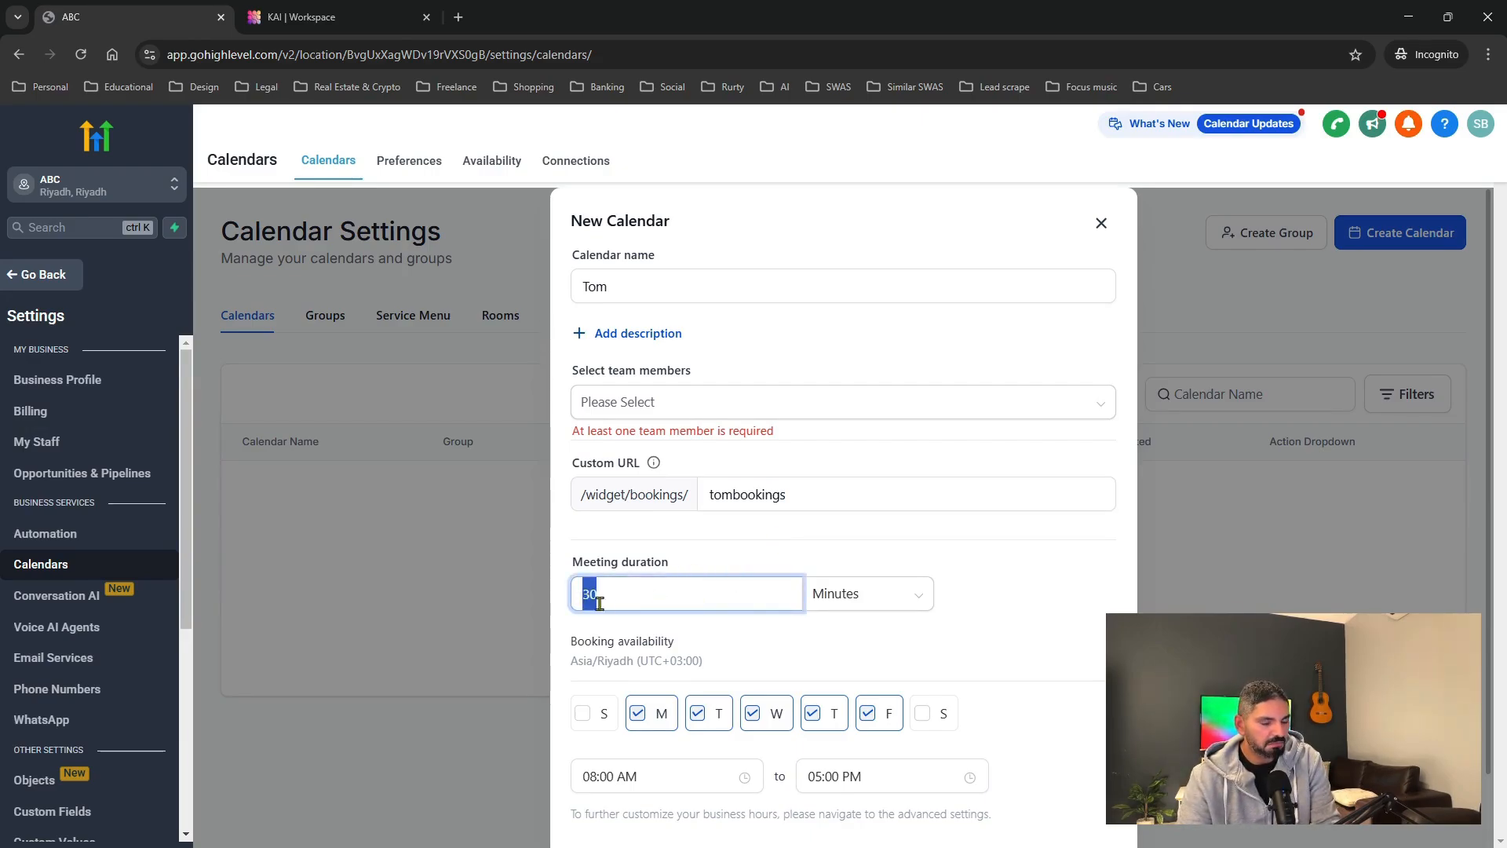
click(719, 570)
scroll(808, 663, down, 2)
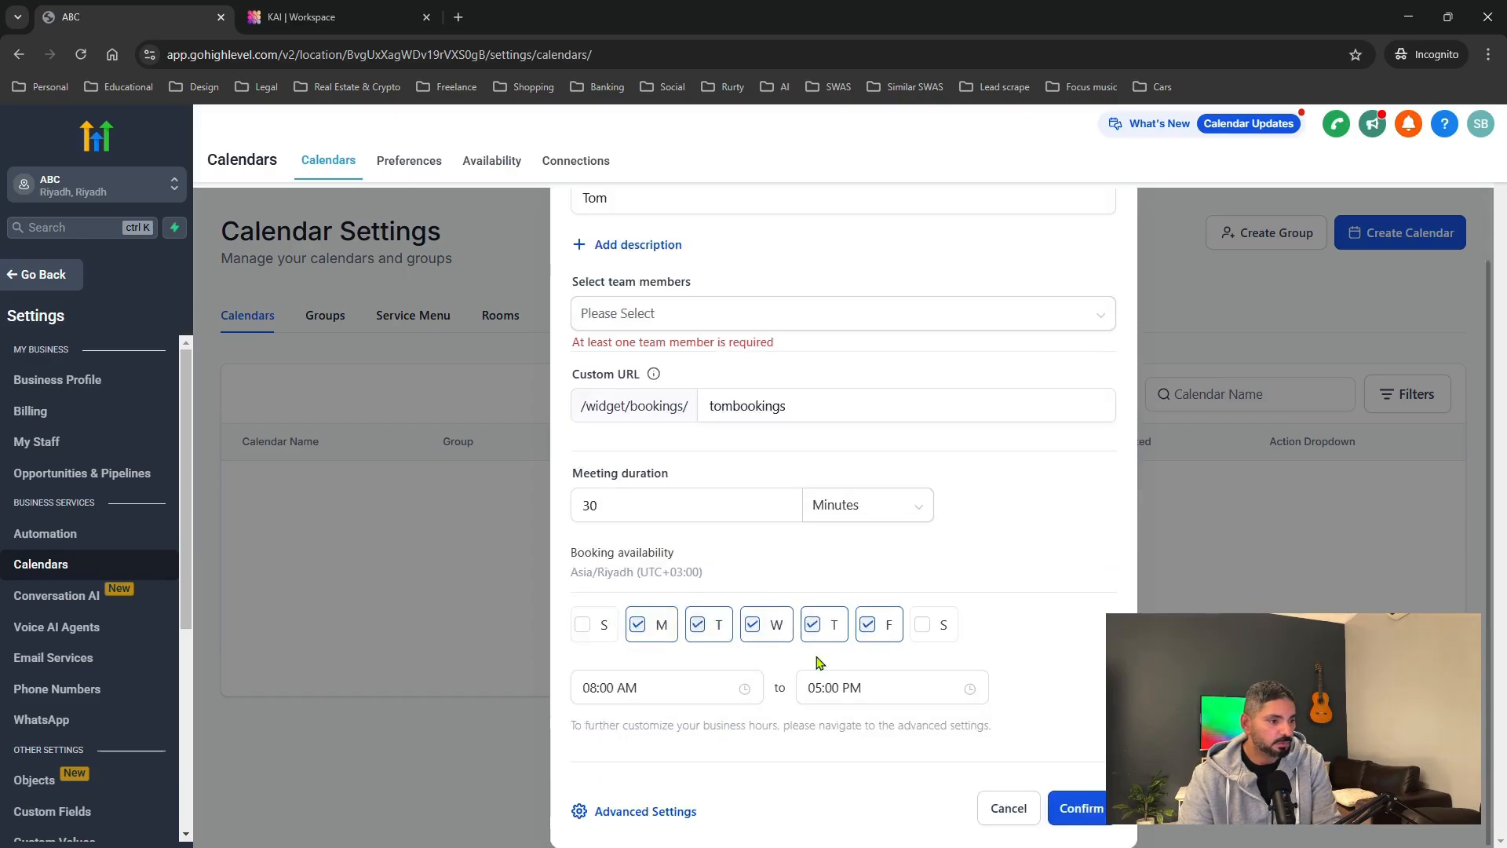
click(618, 695)
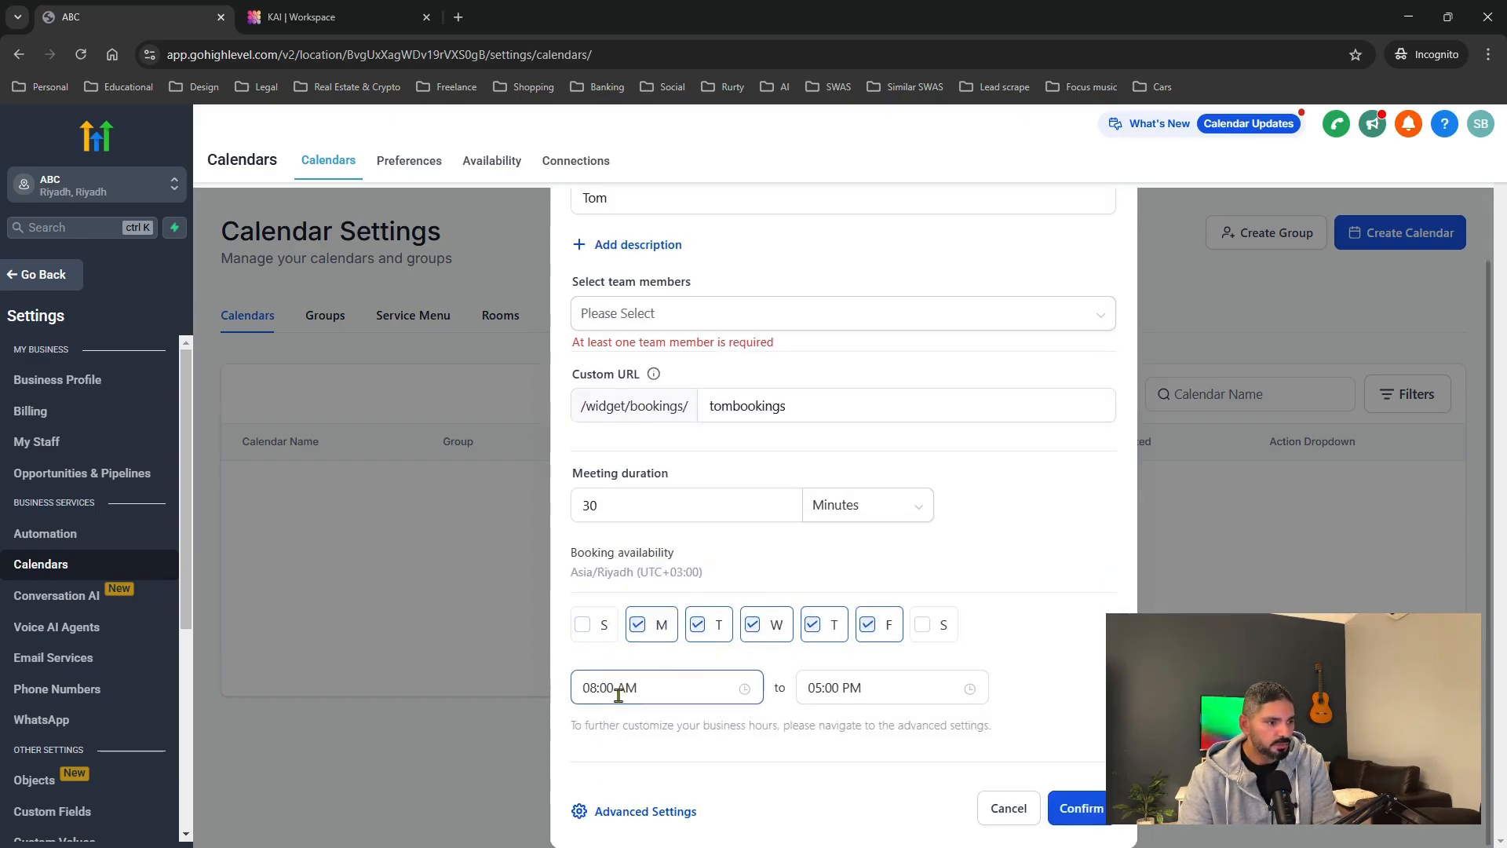
click(625, 688)
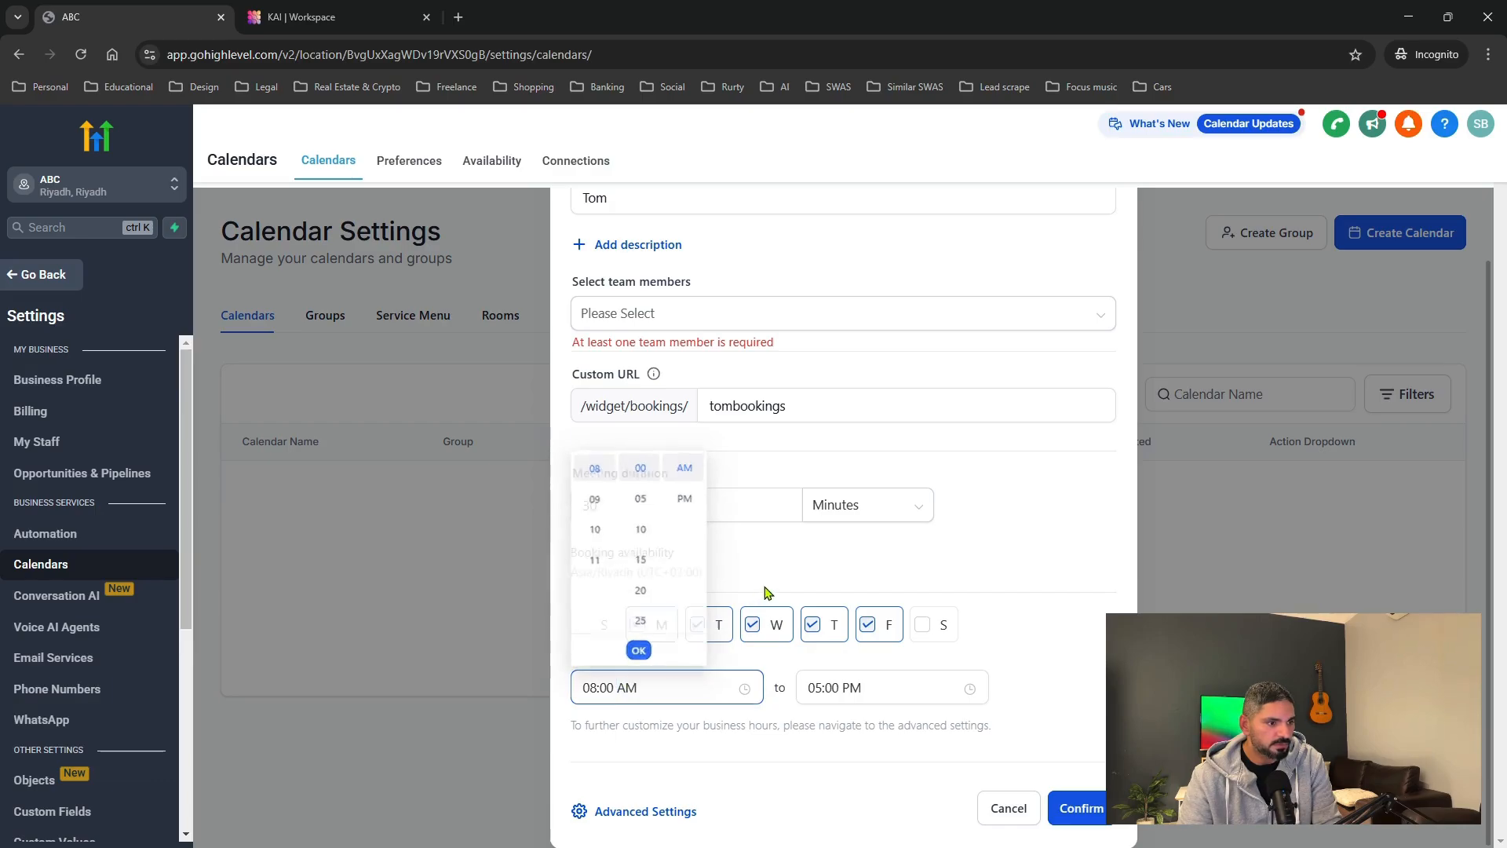
click(723, 661)
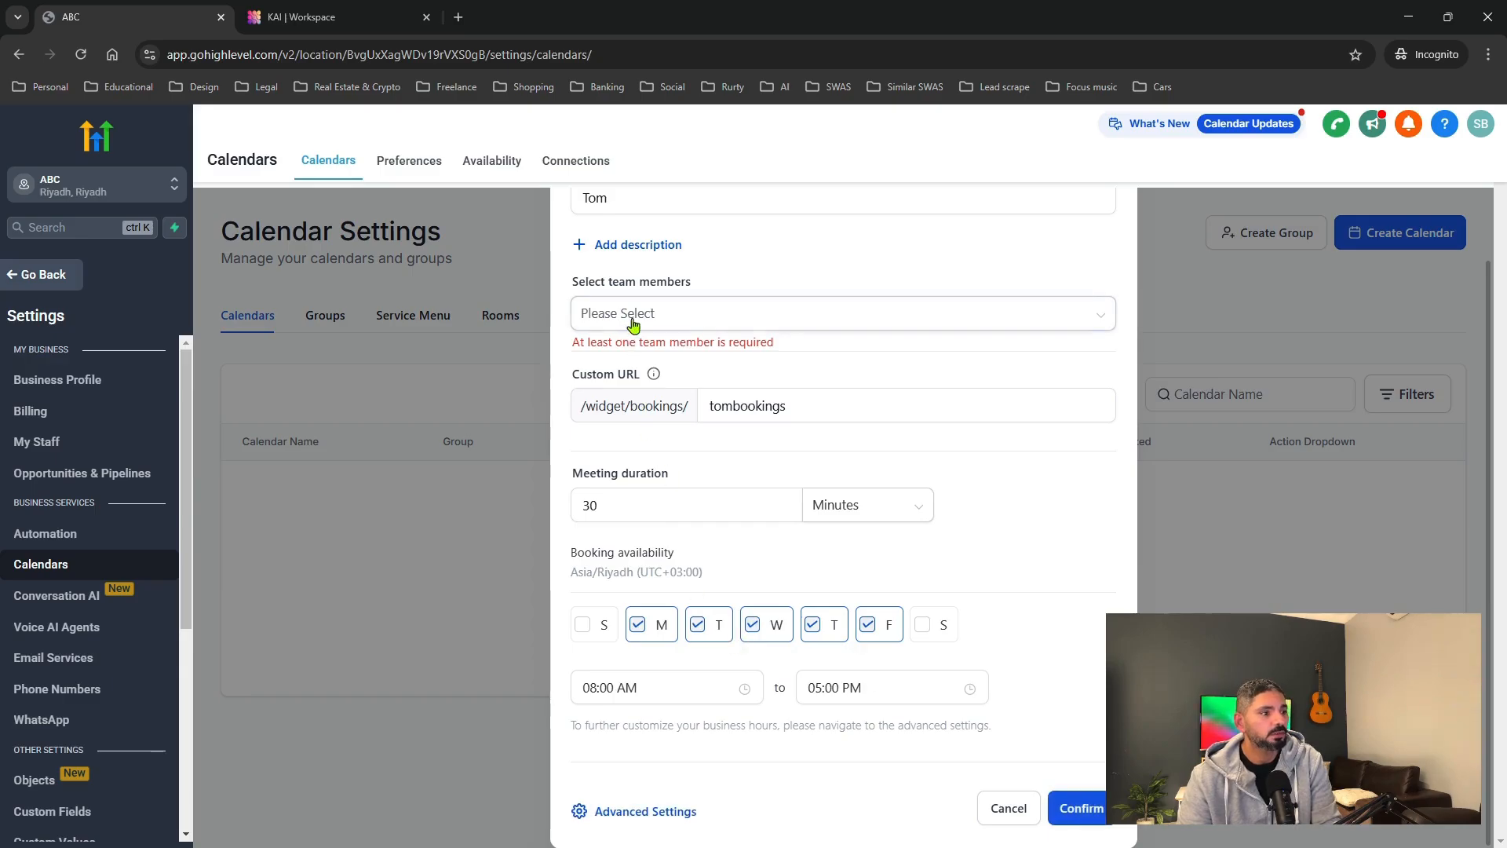
Look again for team members, try creating the calendar, then close the unfinished form.
click(696, 328)
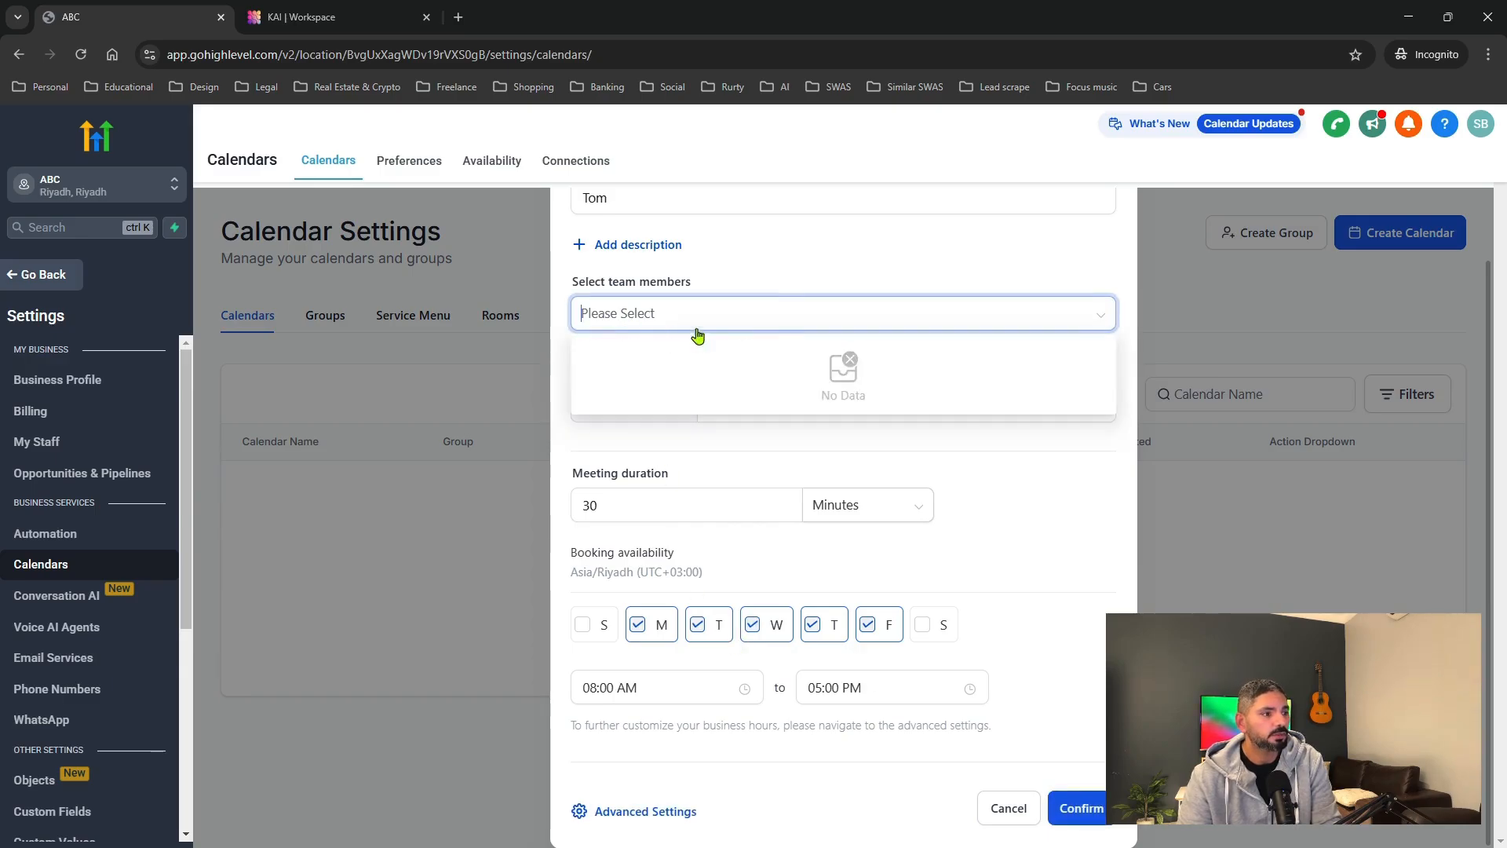
click(1072, 812)
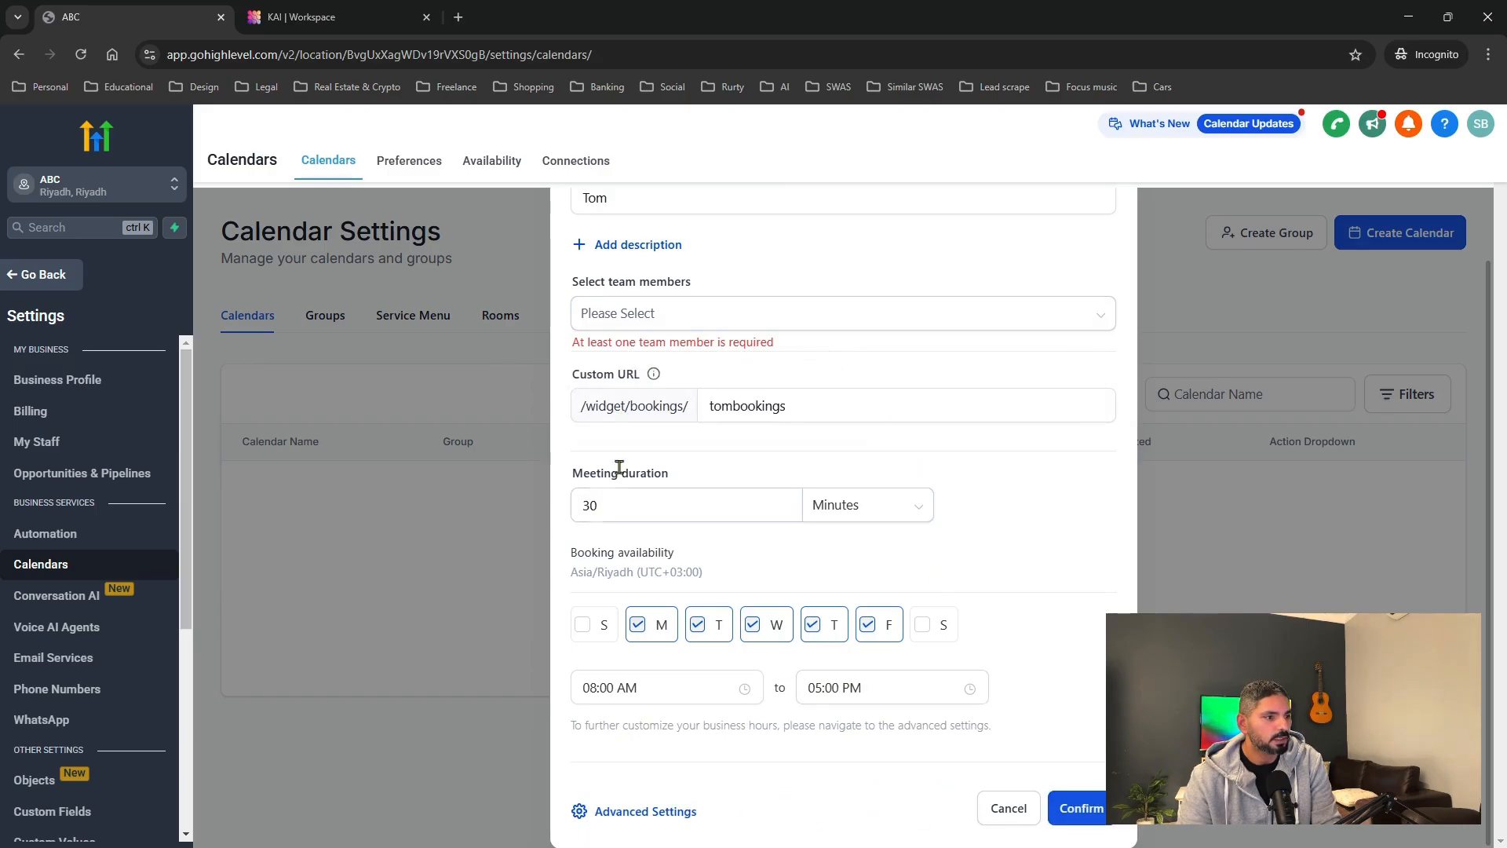
scroll(771, 450, up, 2)
click(609, 406)
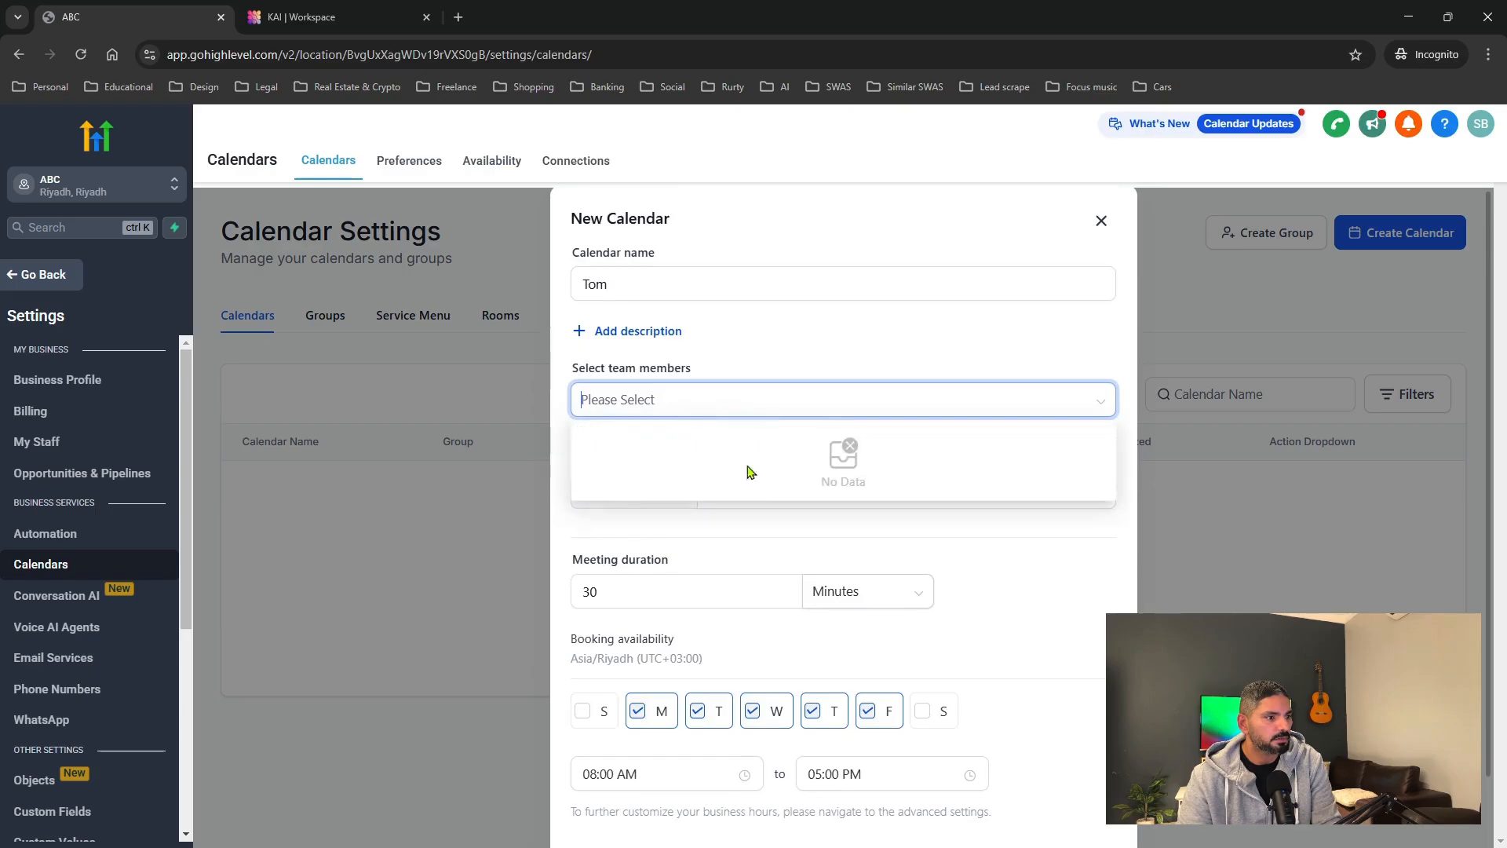
scroll(754, 473, down, 2)
click(976, 733)
click(1007, 809)
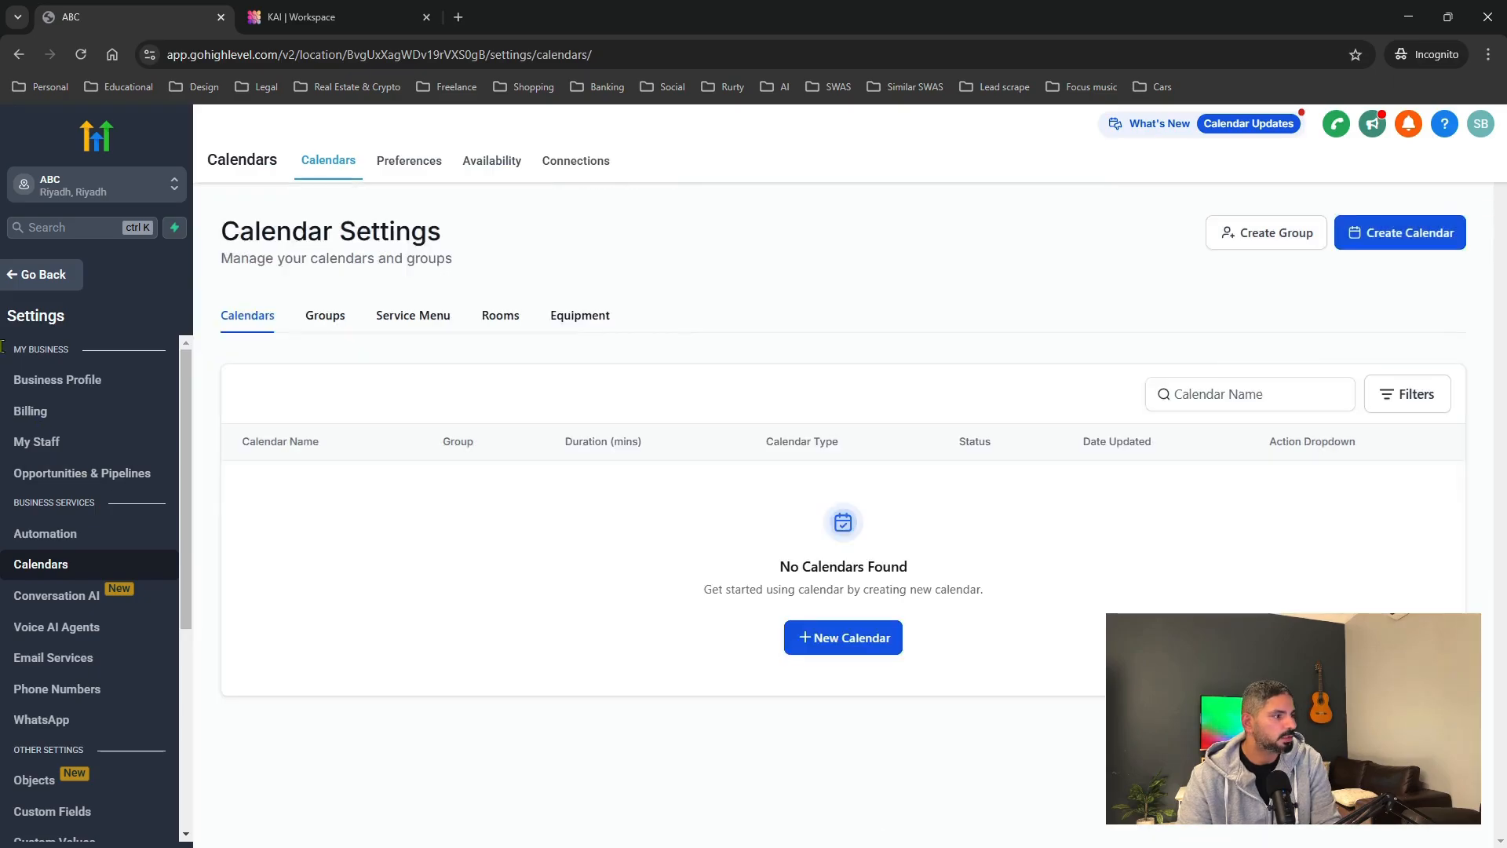
Open My Staff and start adding a new employee.
click(40, 441)
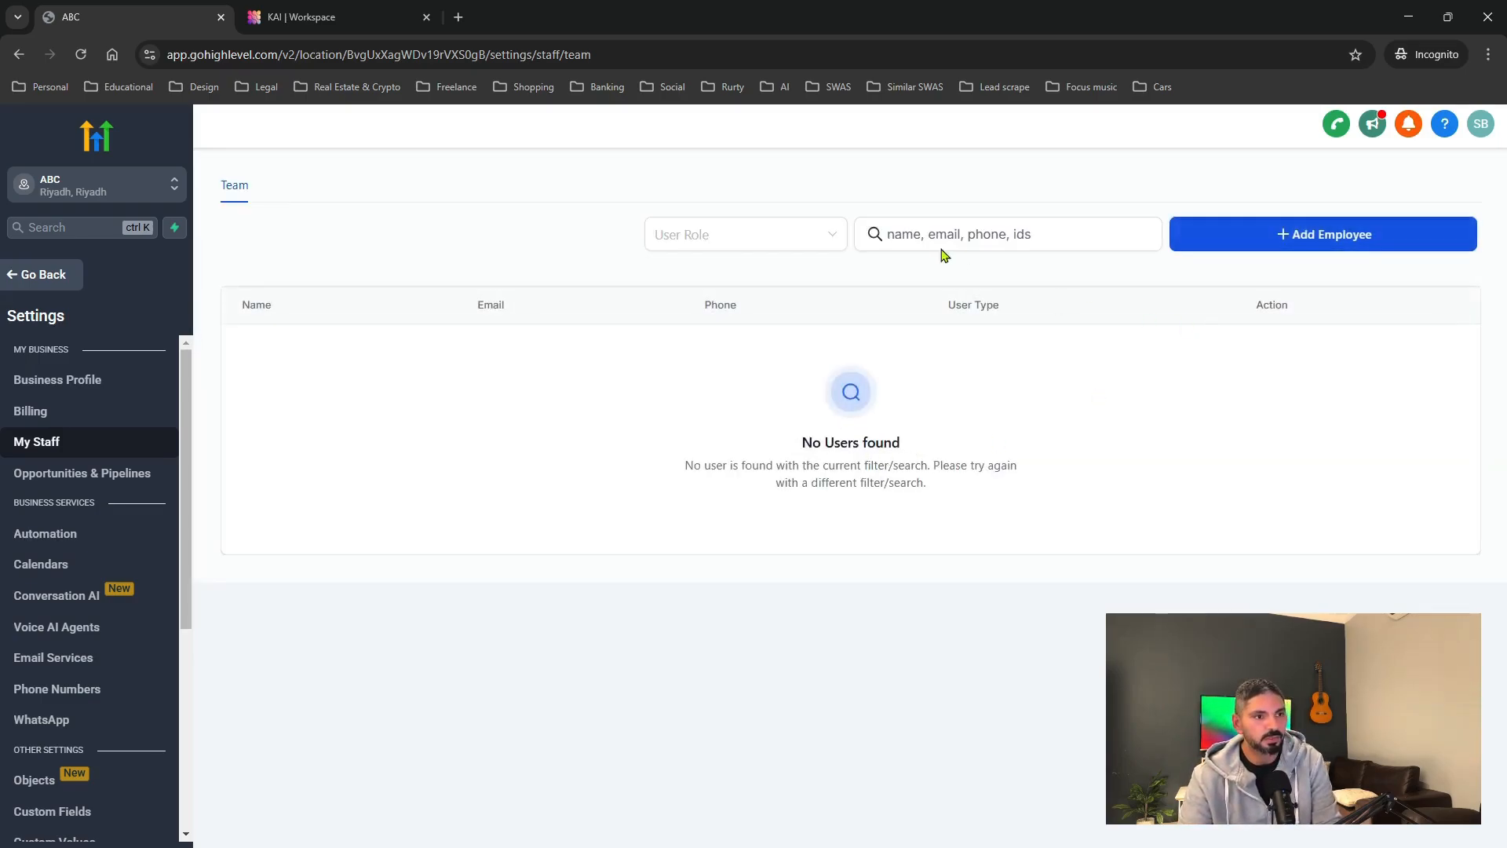
click(1315, 249)
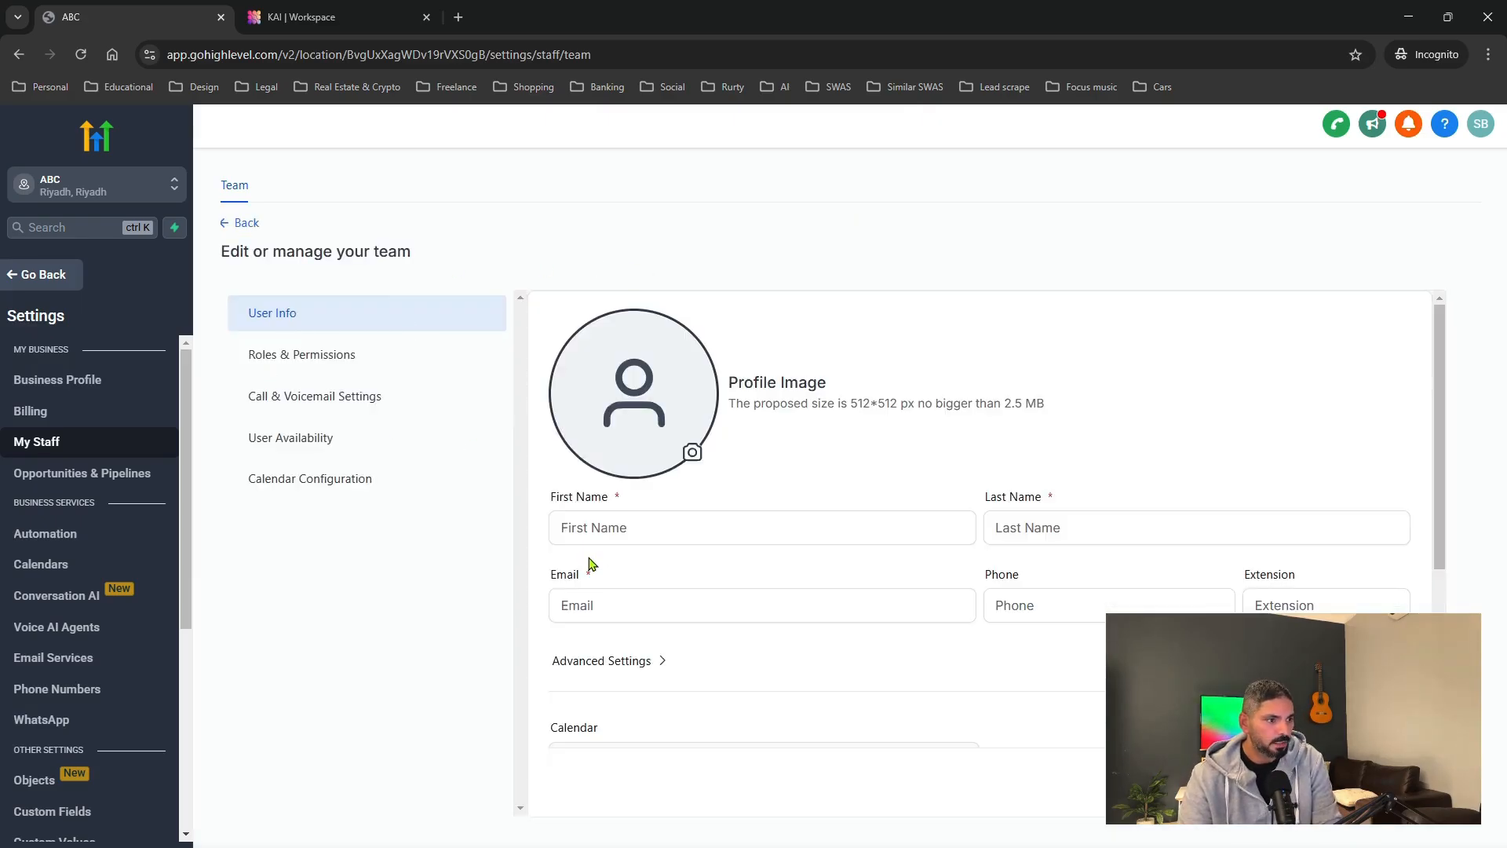
Enter the employee's first and last name, e-mail address and a corrected phone number.
click(620, 540)
key(Tab)
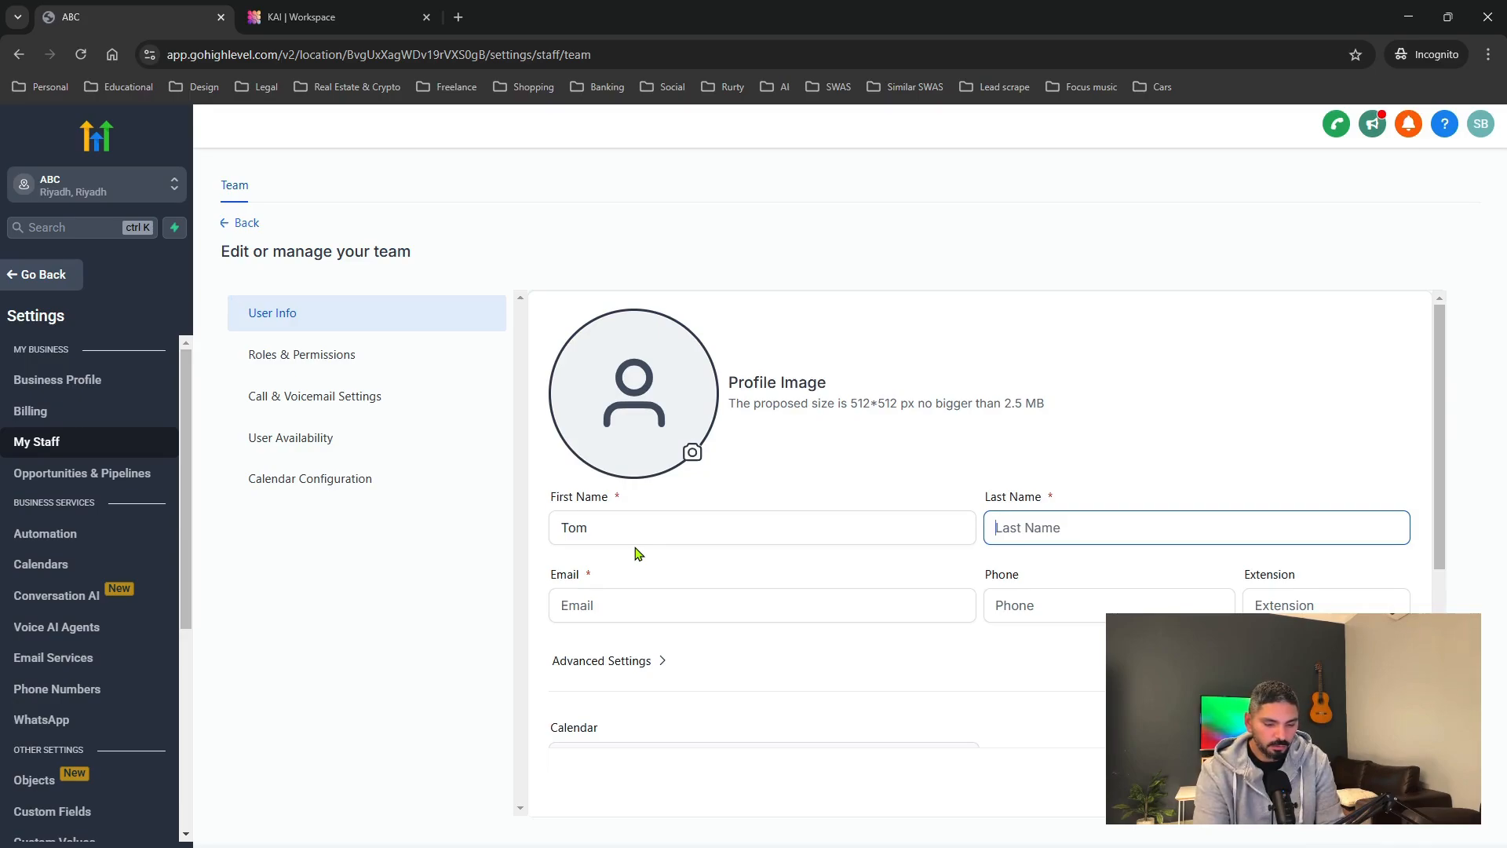
key(Tab)
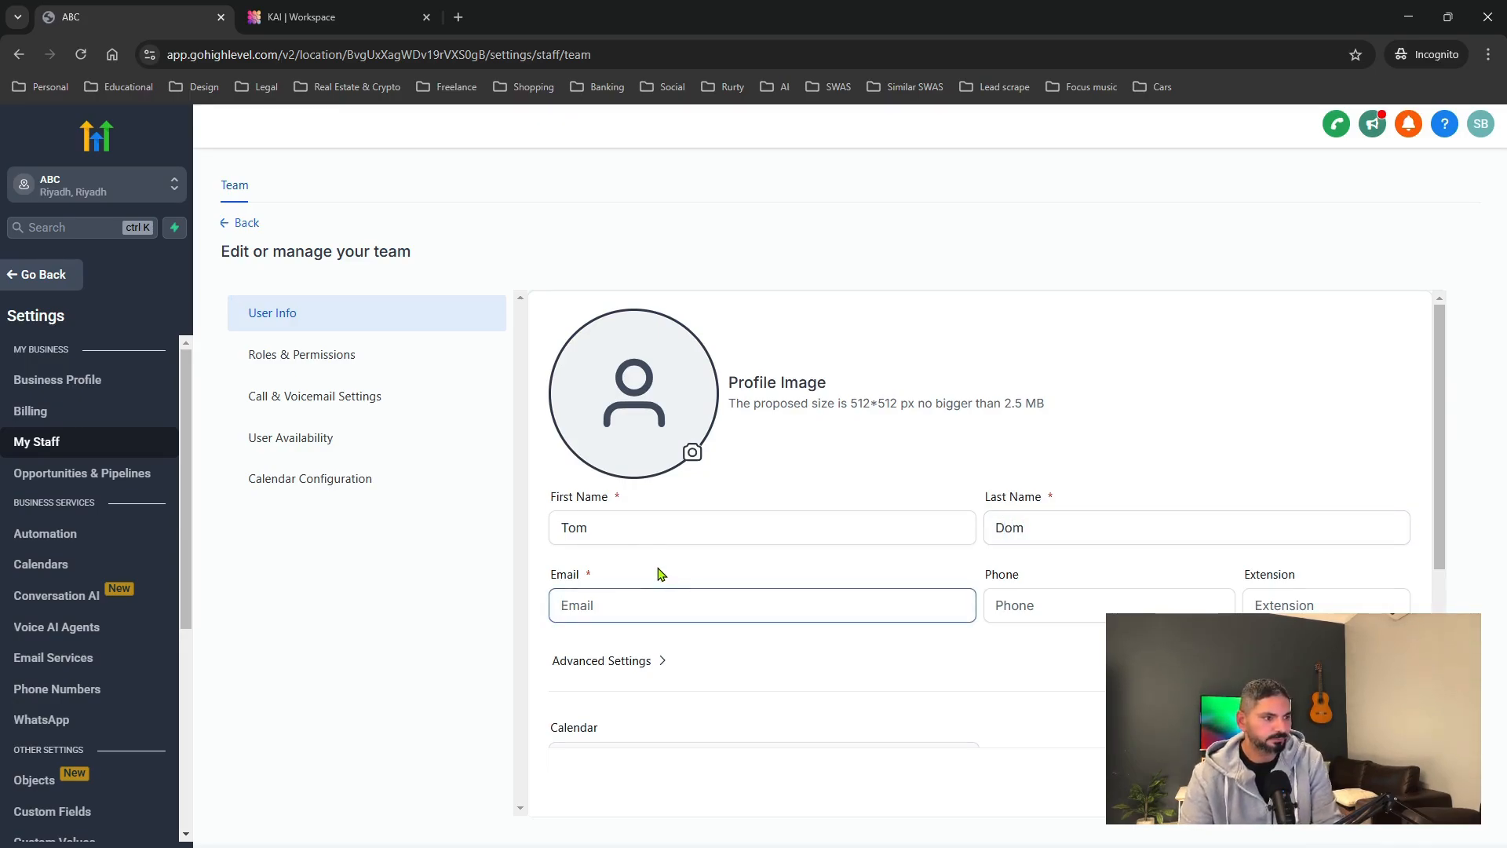
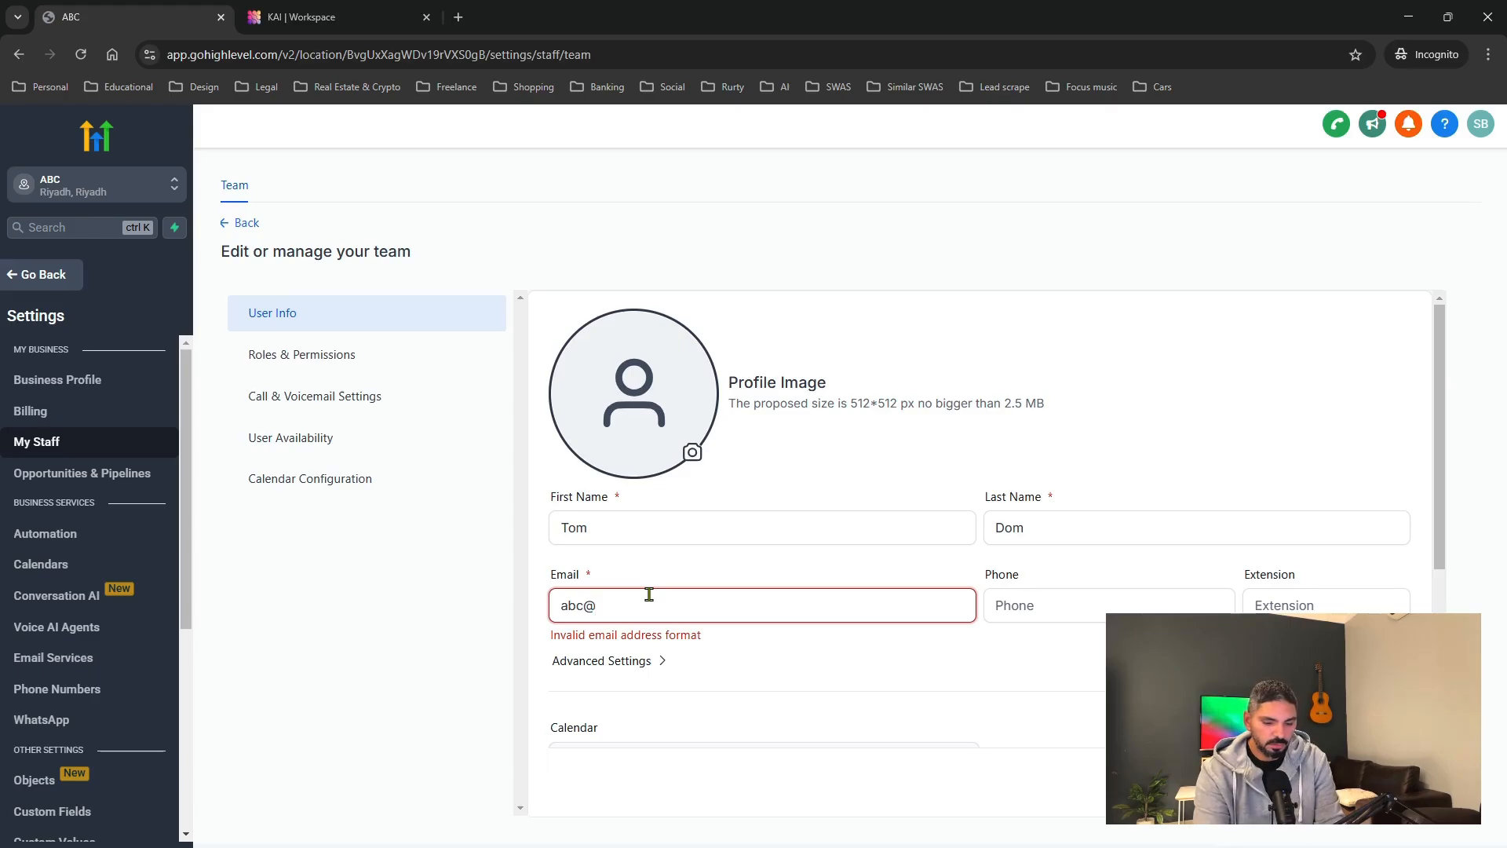
key(BackSpace)
key(BackSpace)
key(BackSpace)
key(BackSpace)
key(BackSpace)
key(BackSpace)
key(BackSpace)
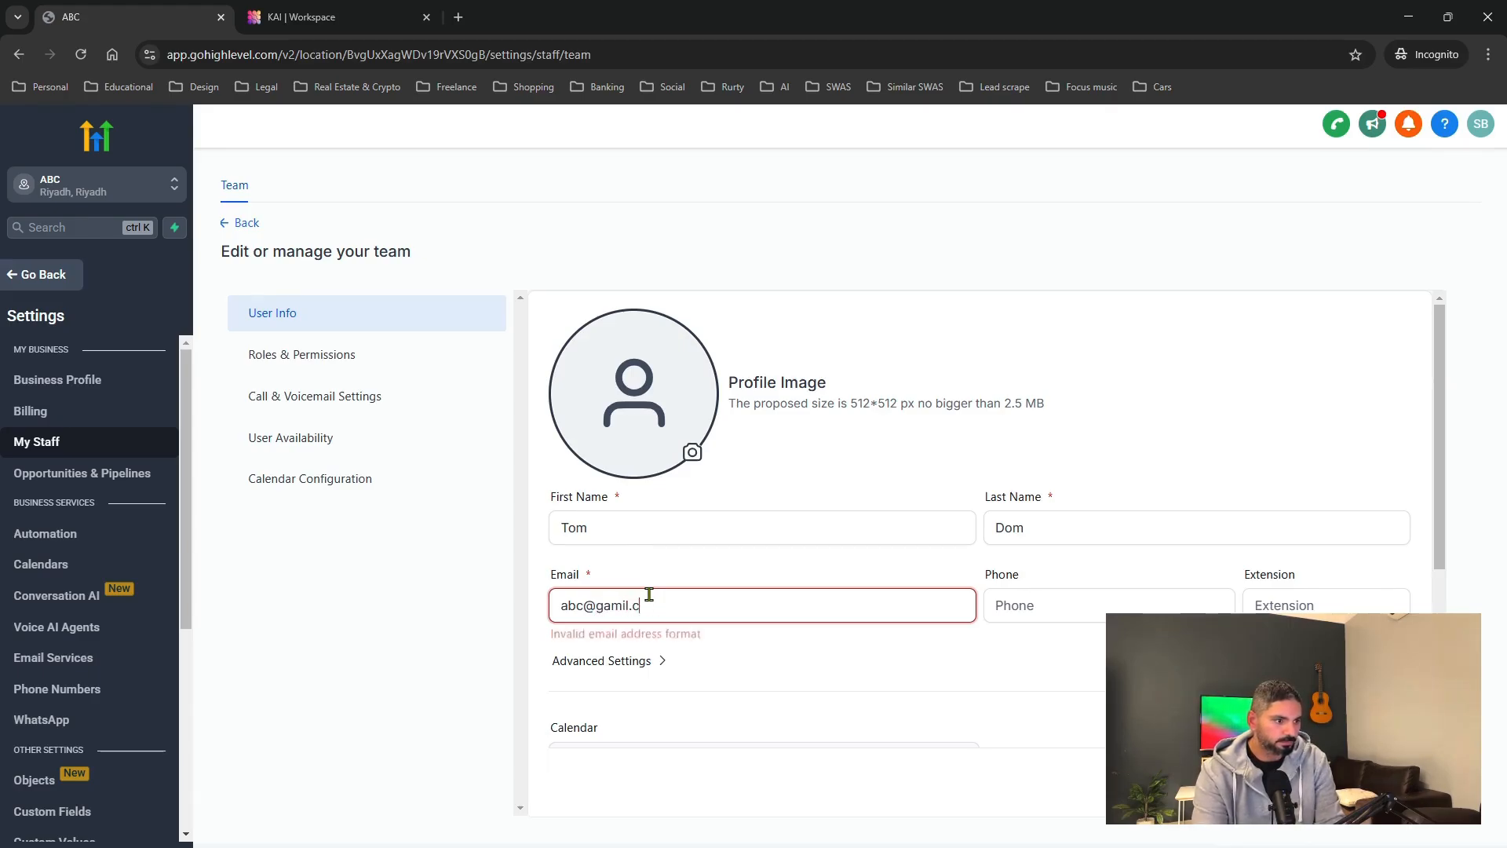
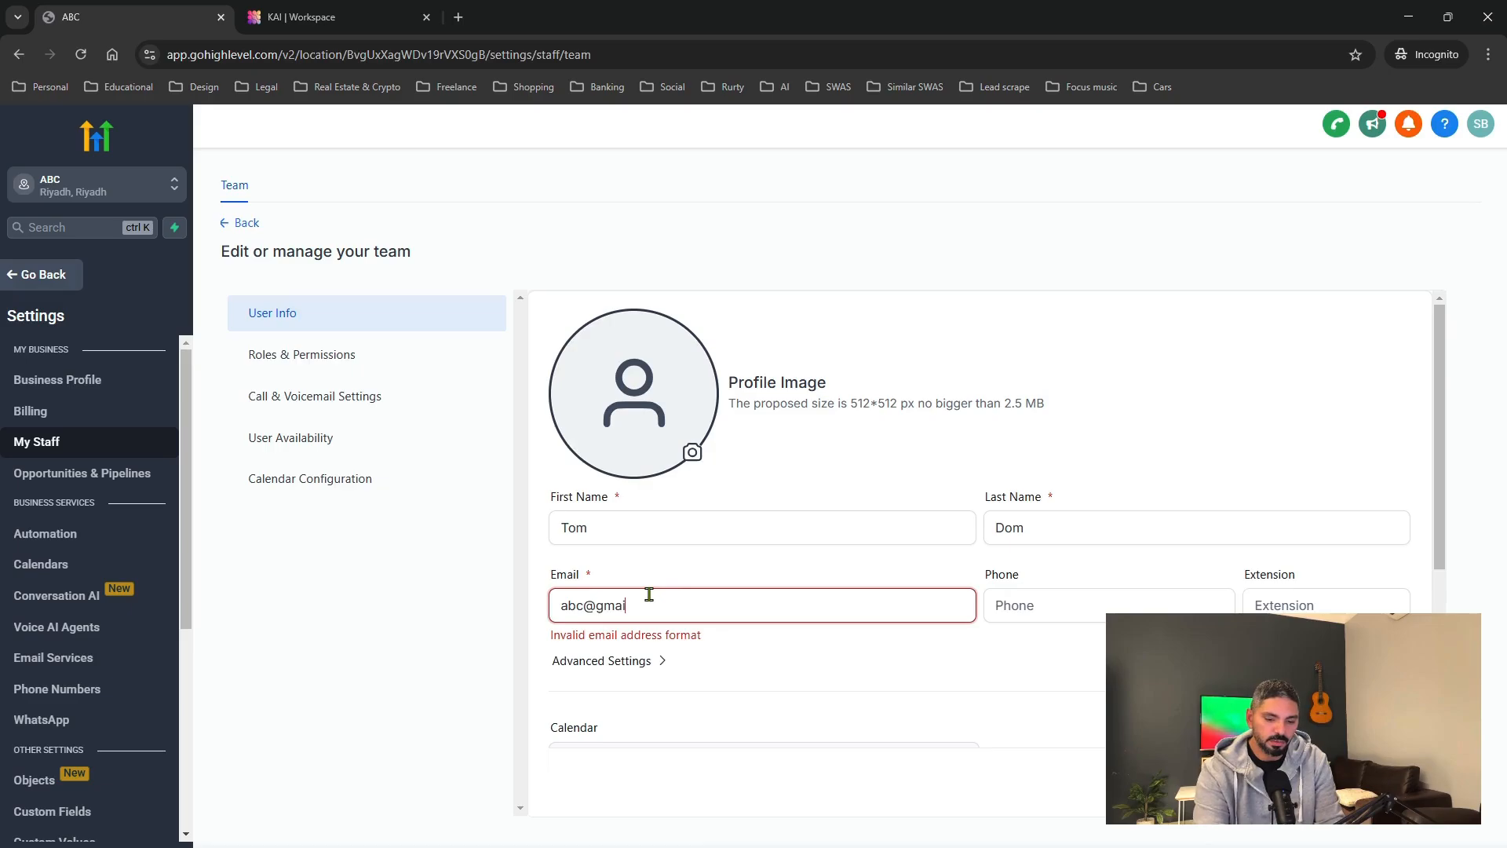
key(Tab)
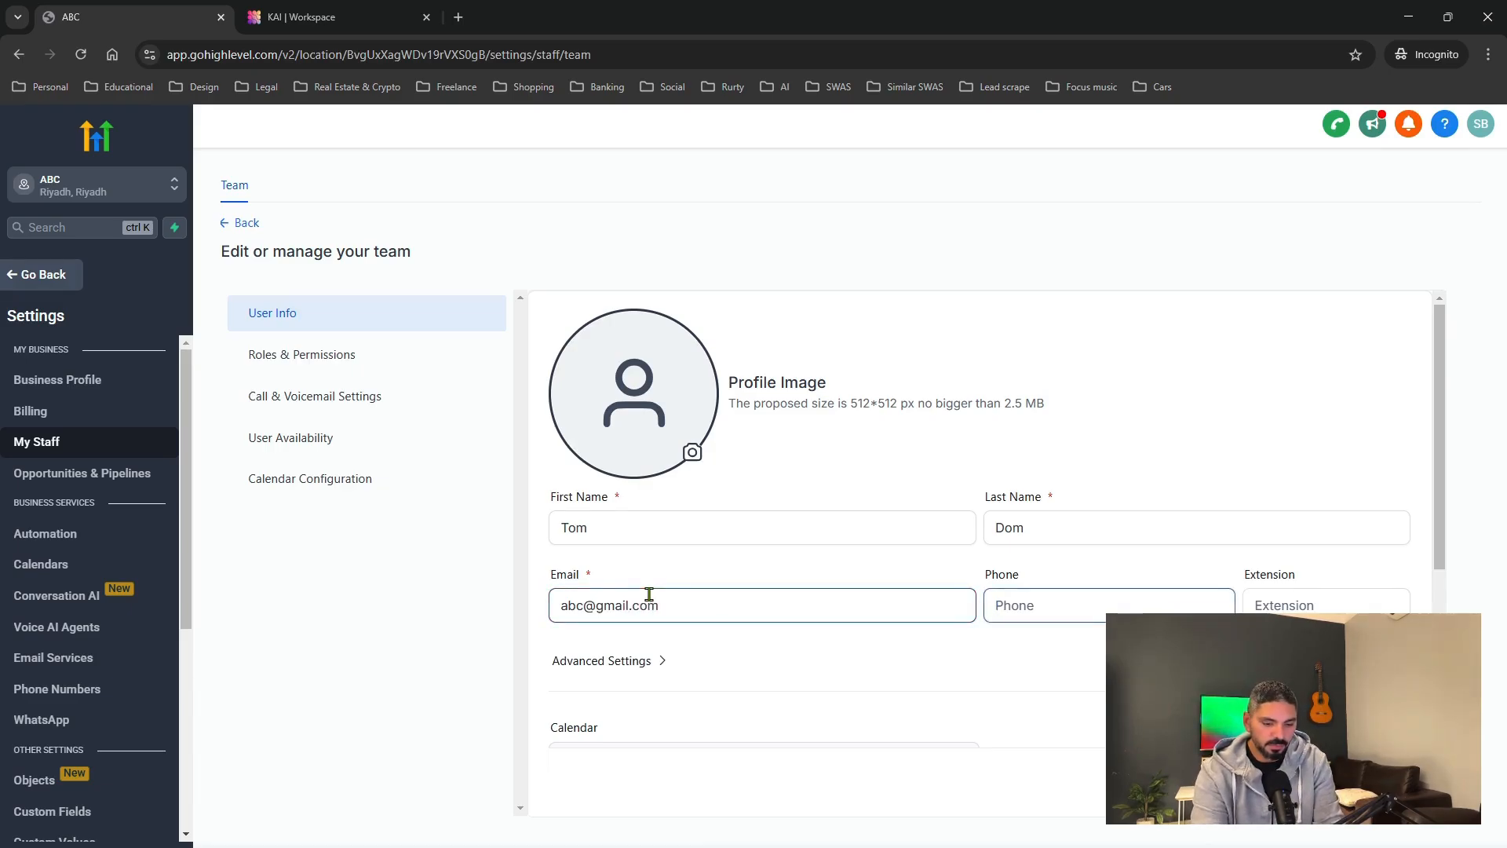
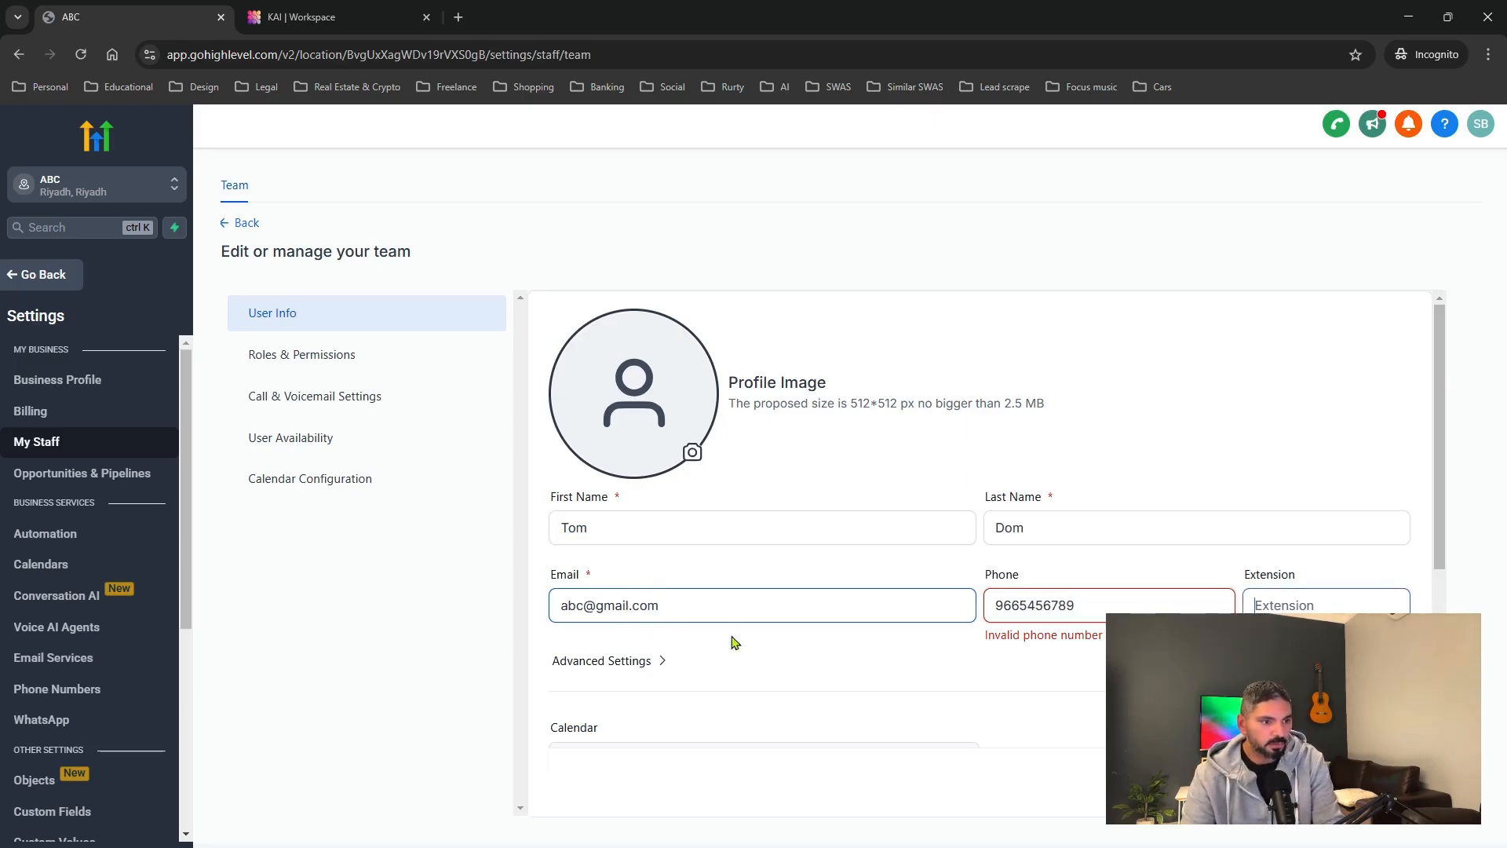
drag(1103, 605, 952, 605)
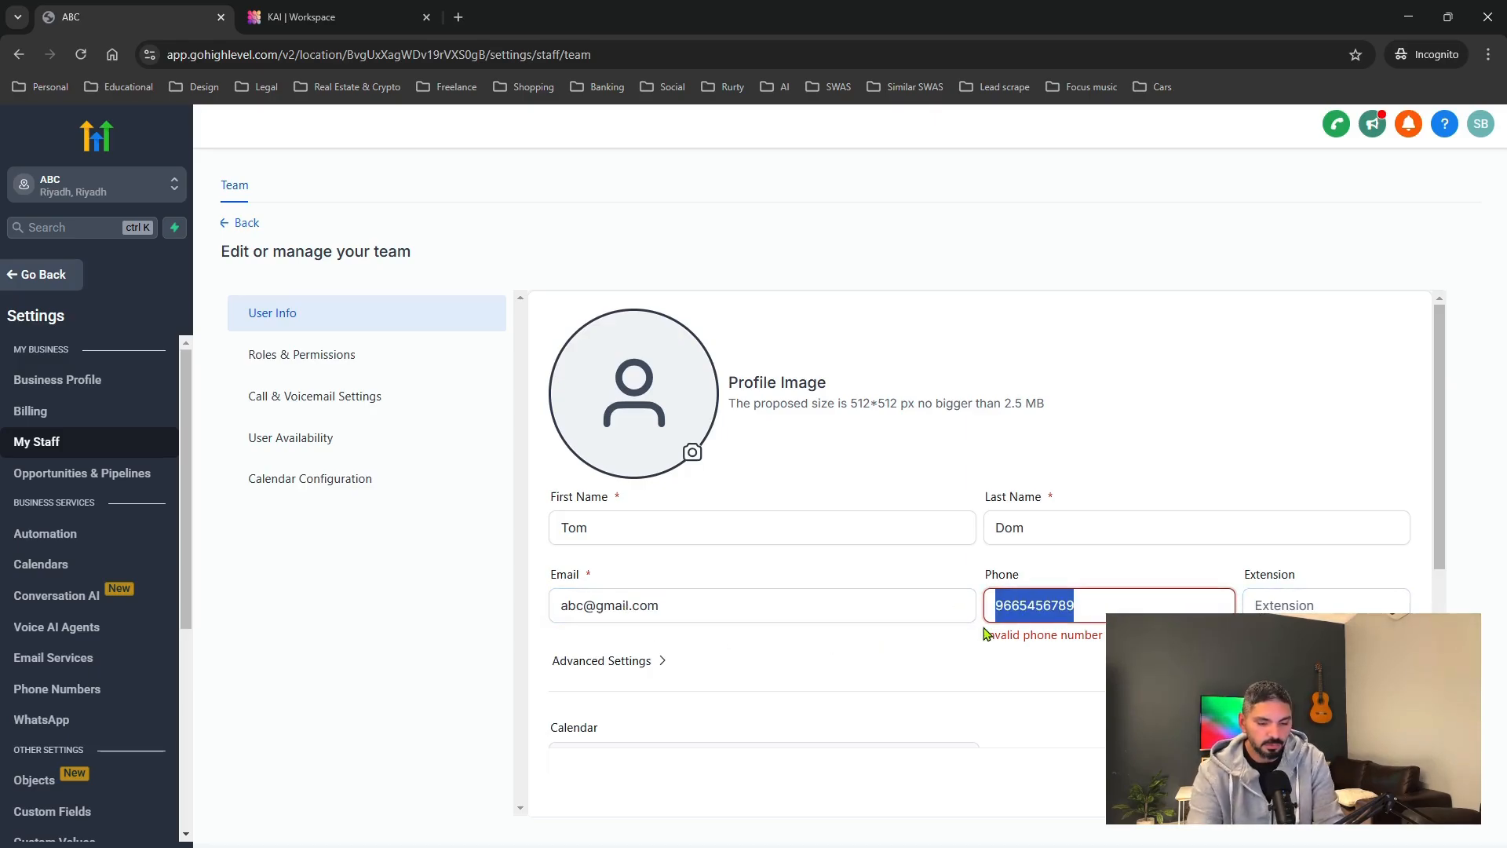
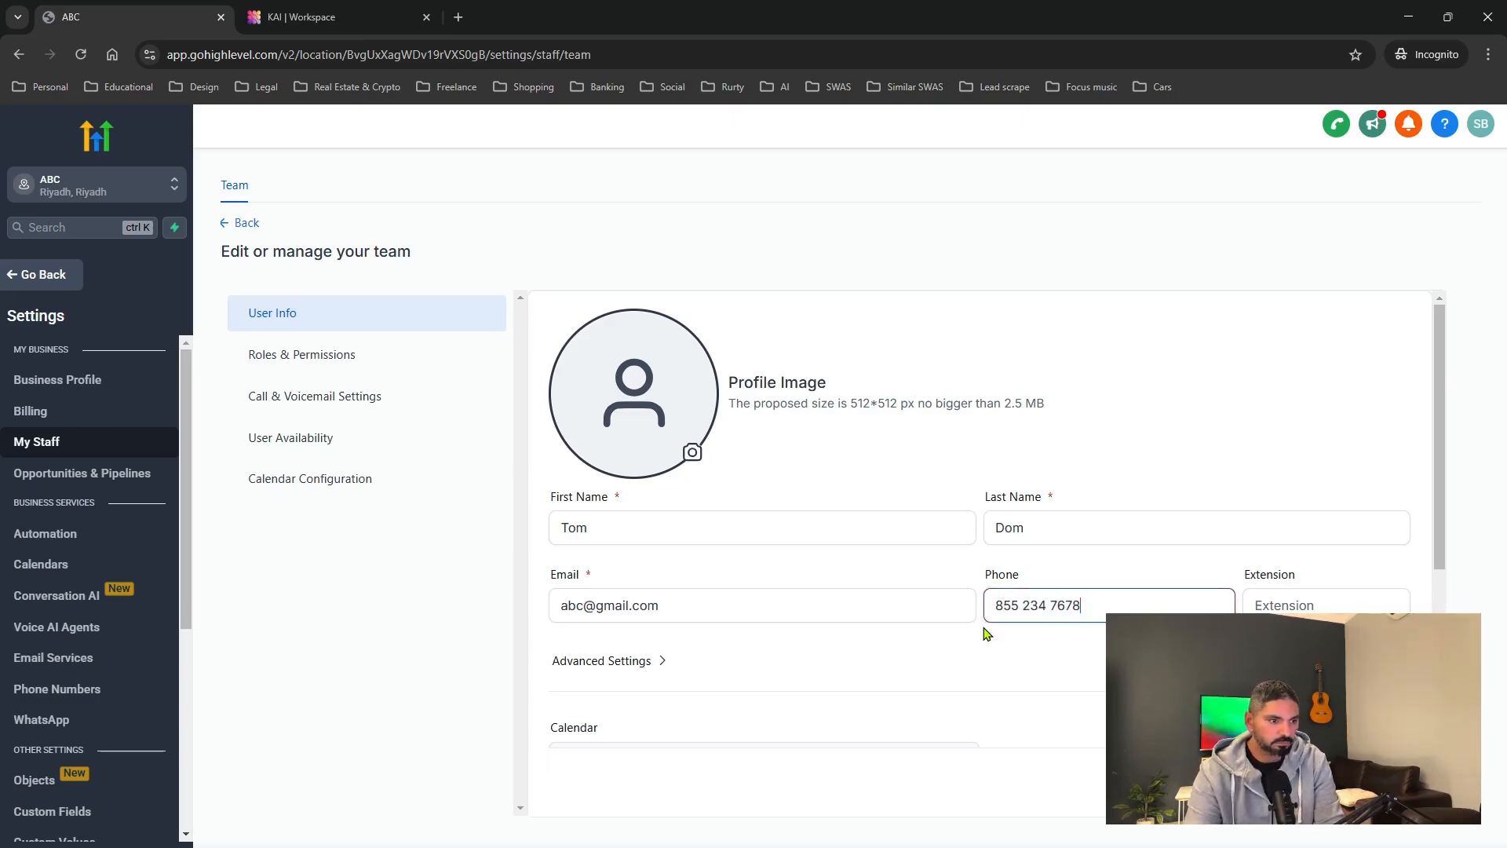
Check Advanced Settings and the outgoing signature toggle, leaving both off.
scroll(712, 671, down, 1)
scroll(712, 671, down, 1)
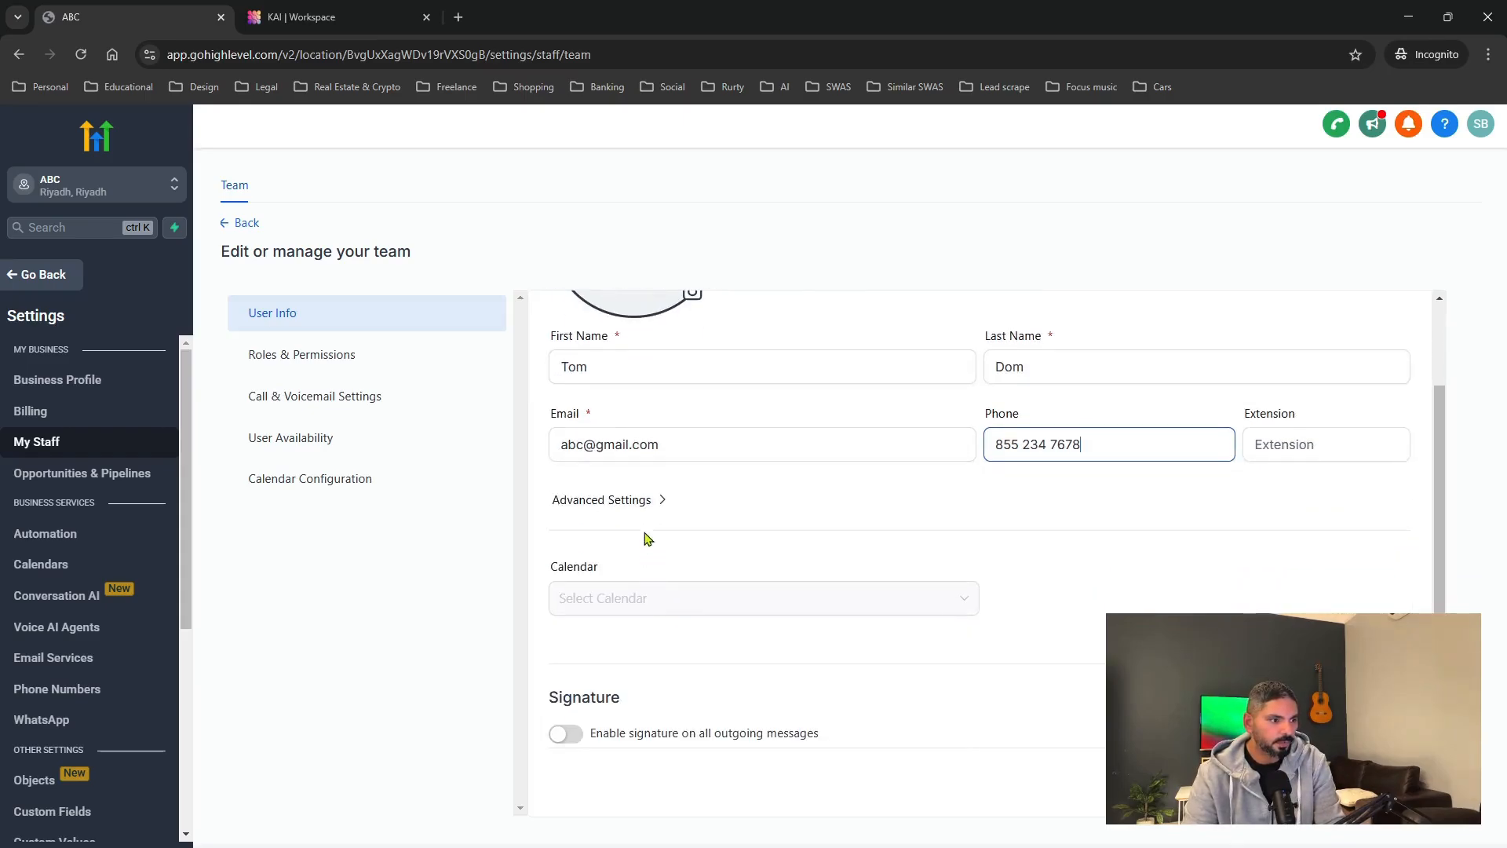
click(645, 500)
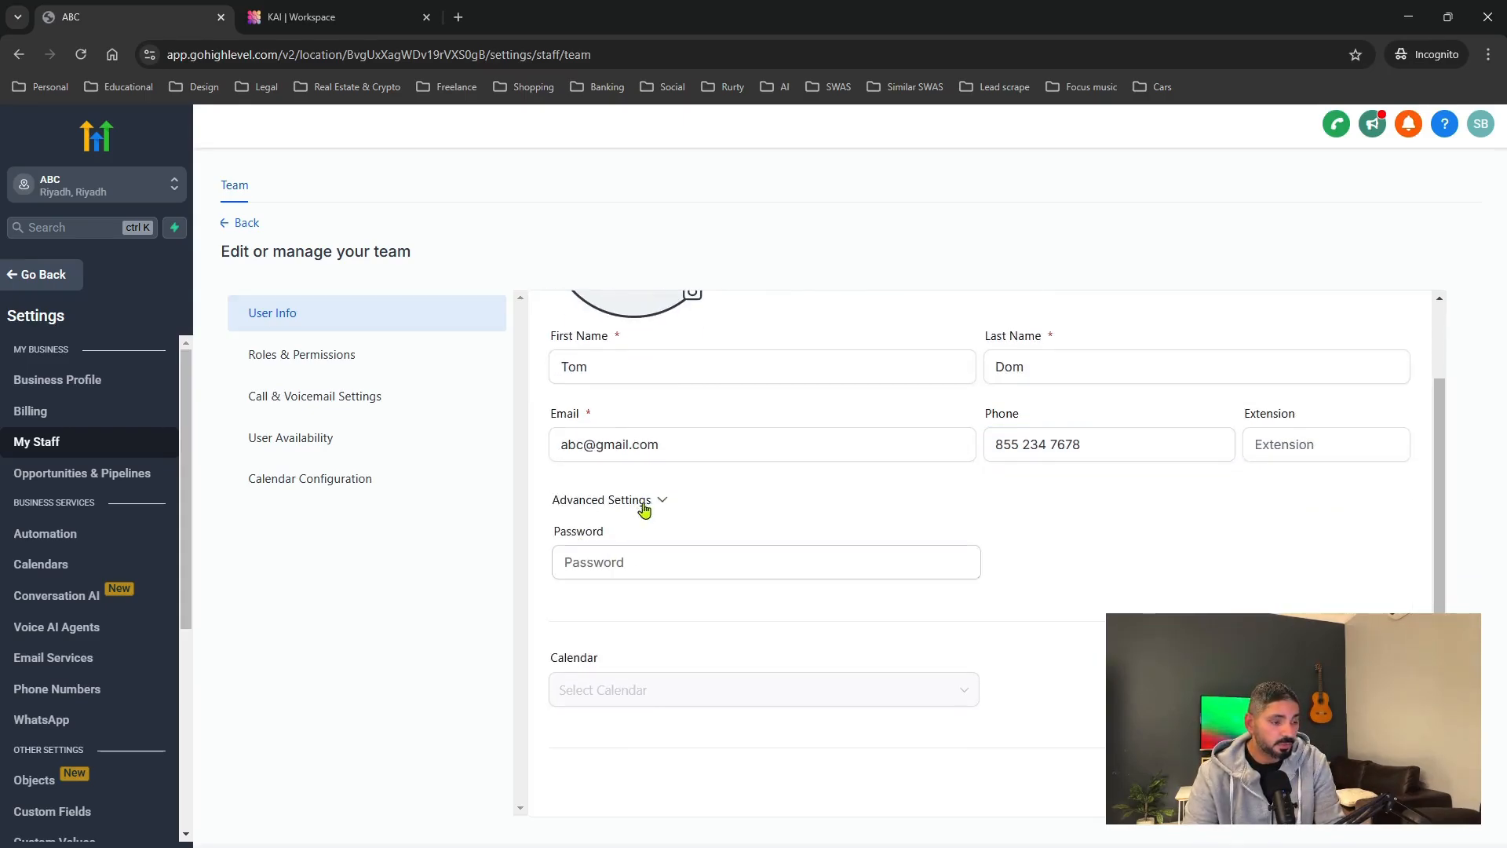
click(661, 501)
scroll(621, 591, down, 1)
scroll(794, 468, down, 1)
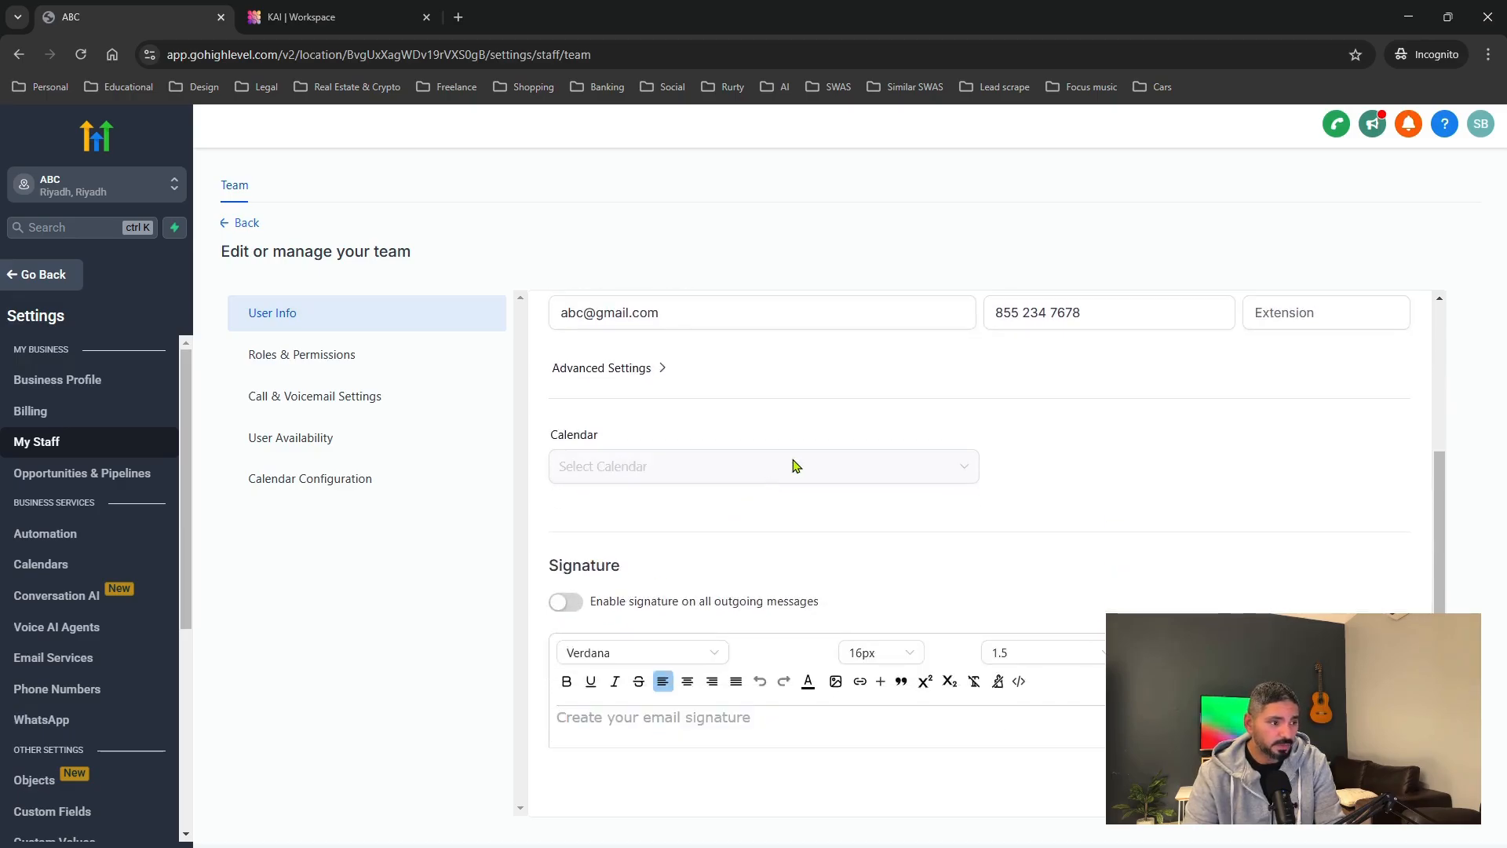
scroll(797, 467, down, 1)
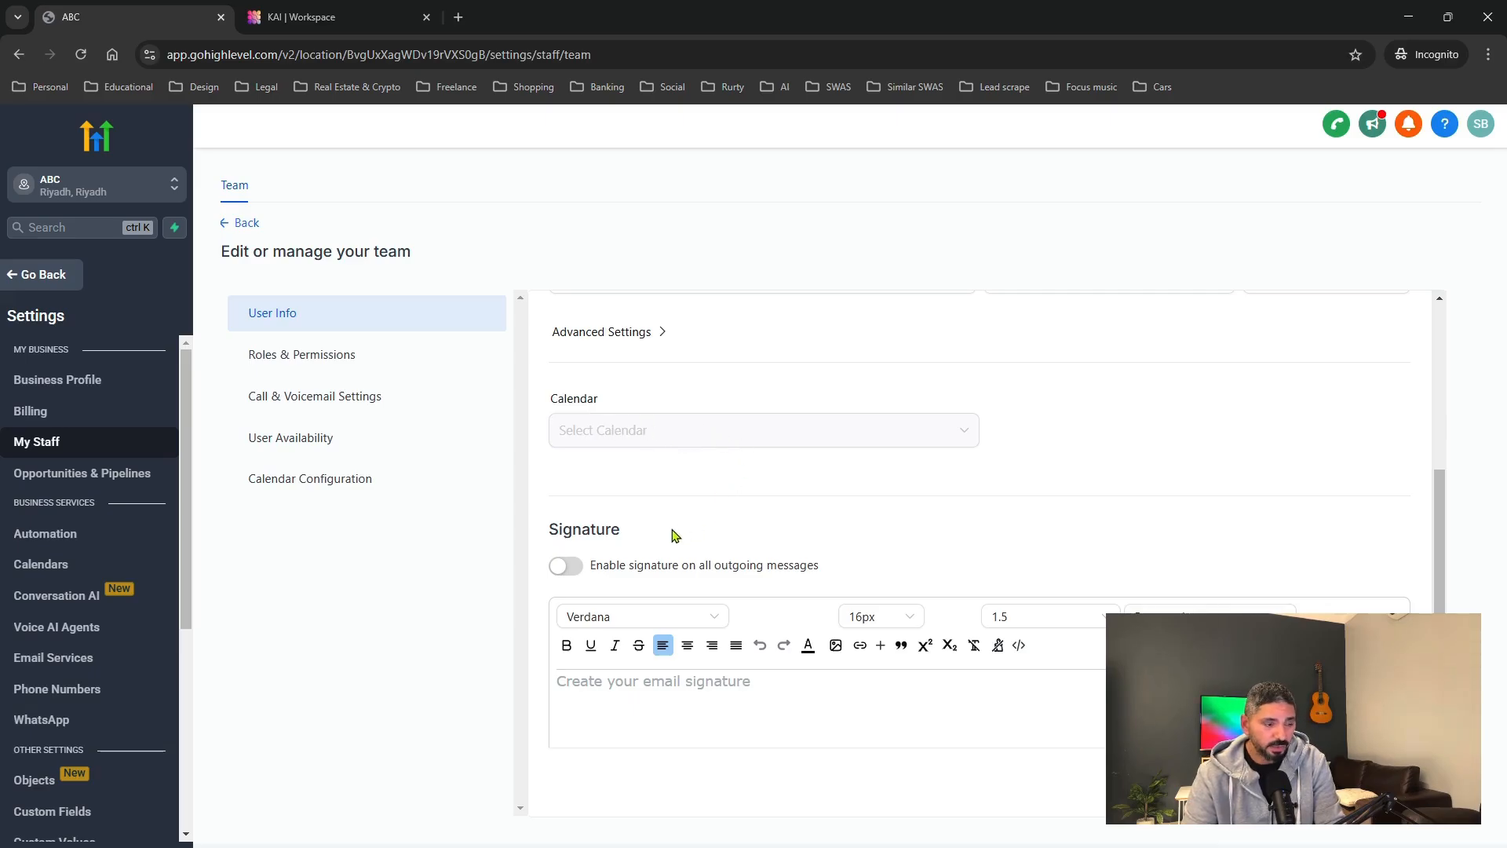
scroll(673, 531, down, 2)
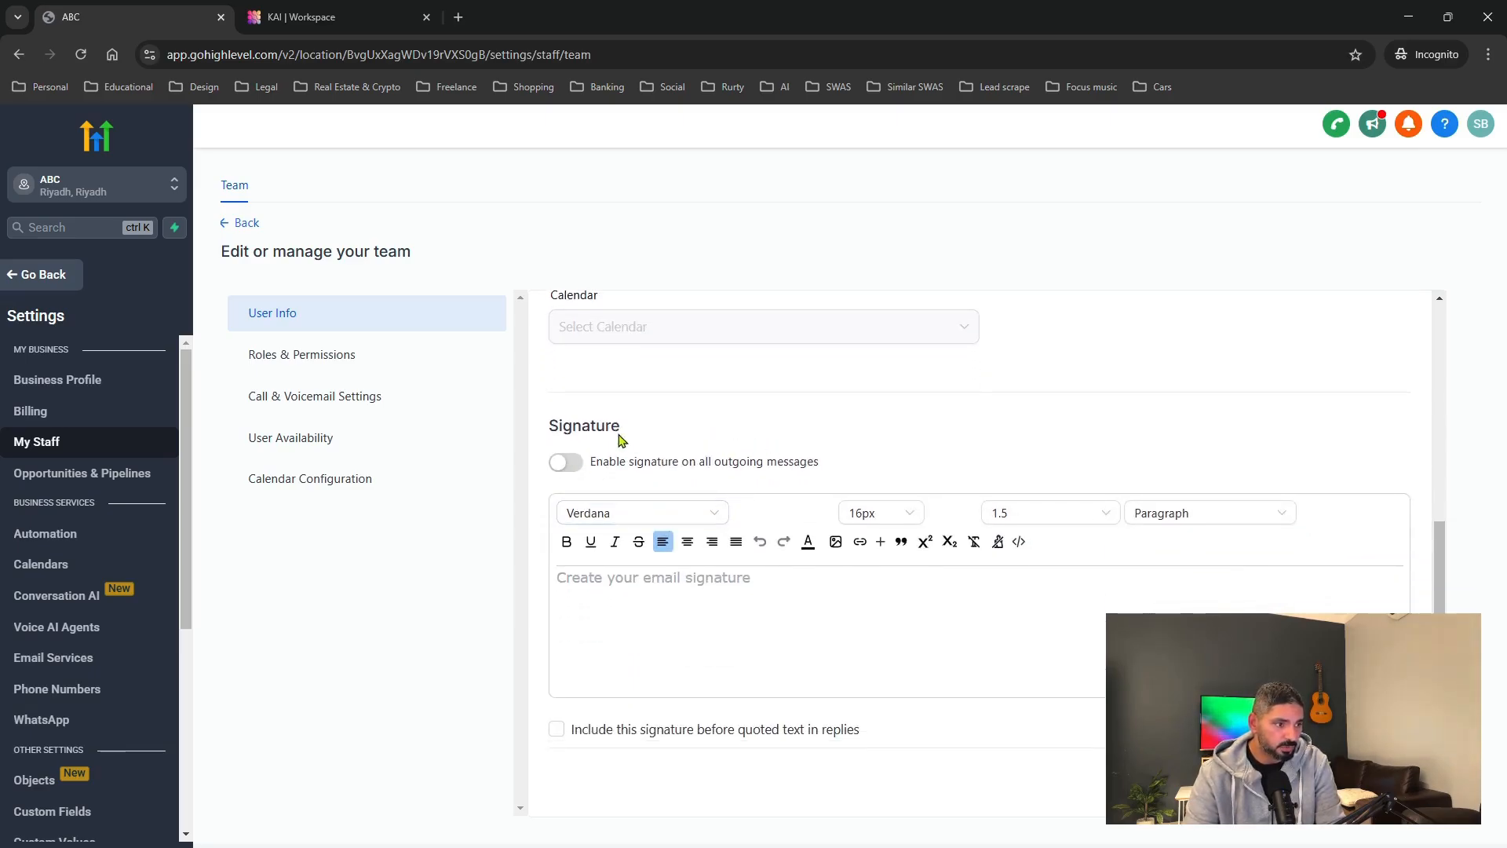
click(566, 462)
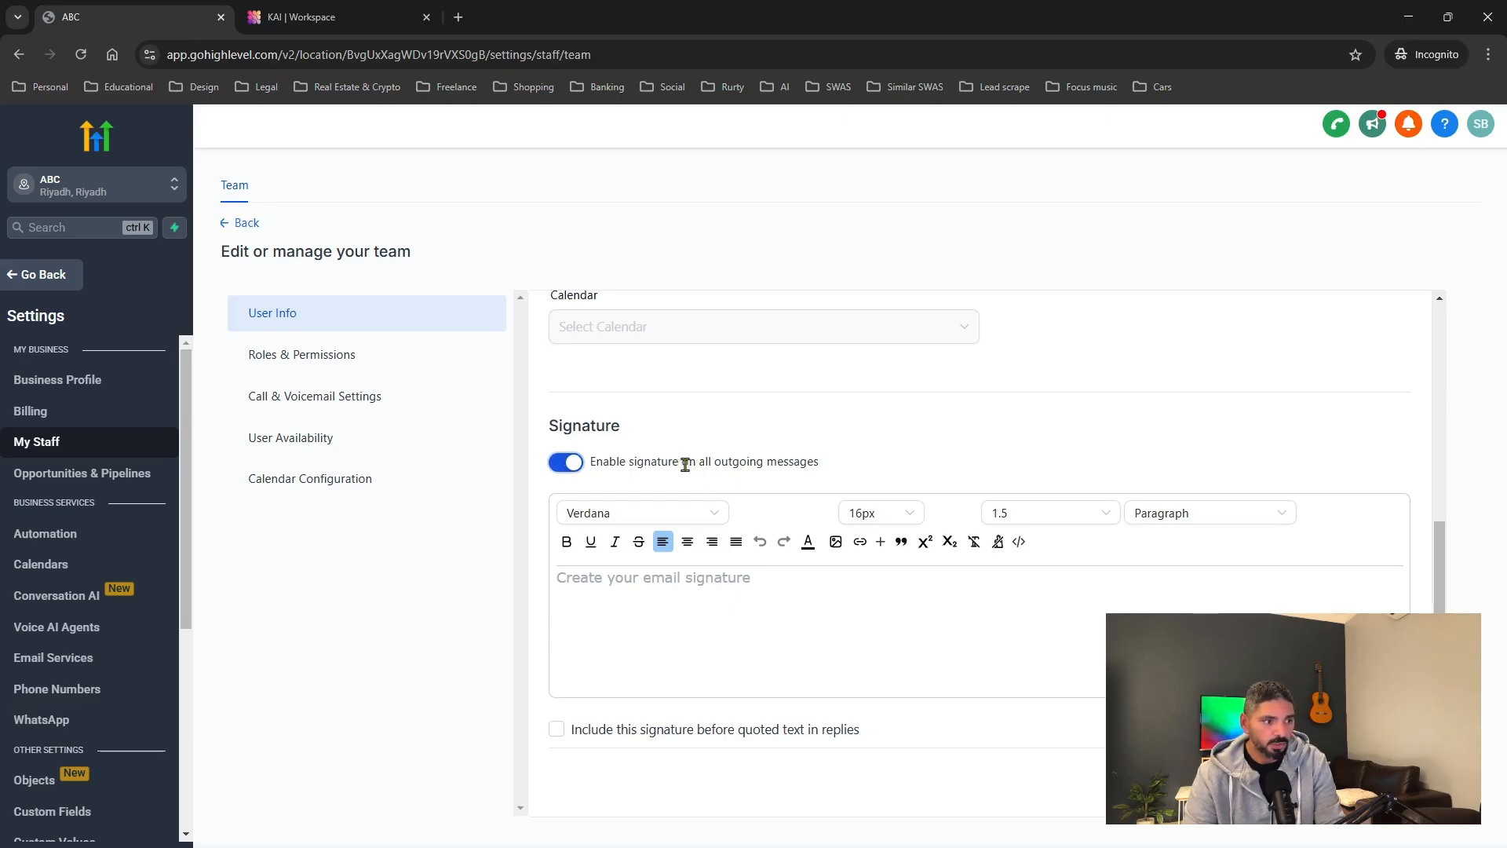
click(575, 468)
scroll(710, 563, down, 1)
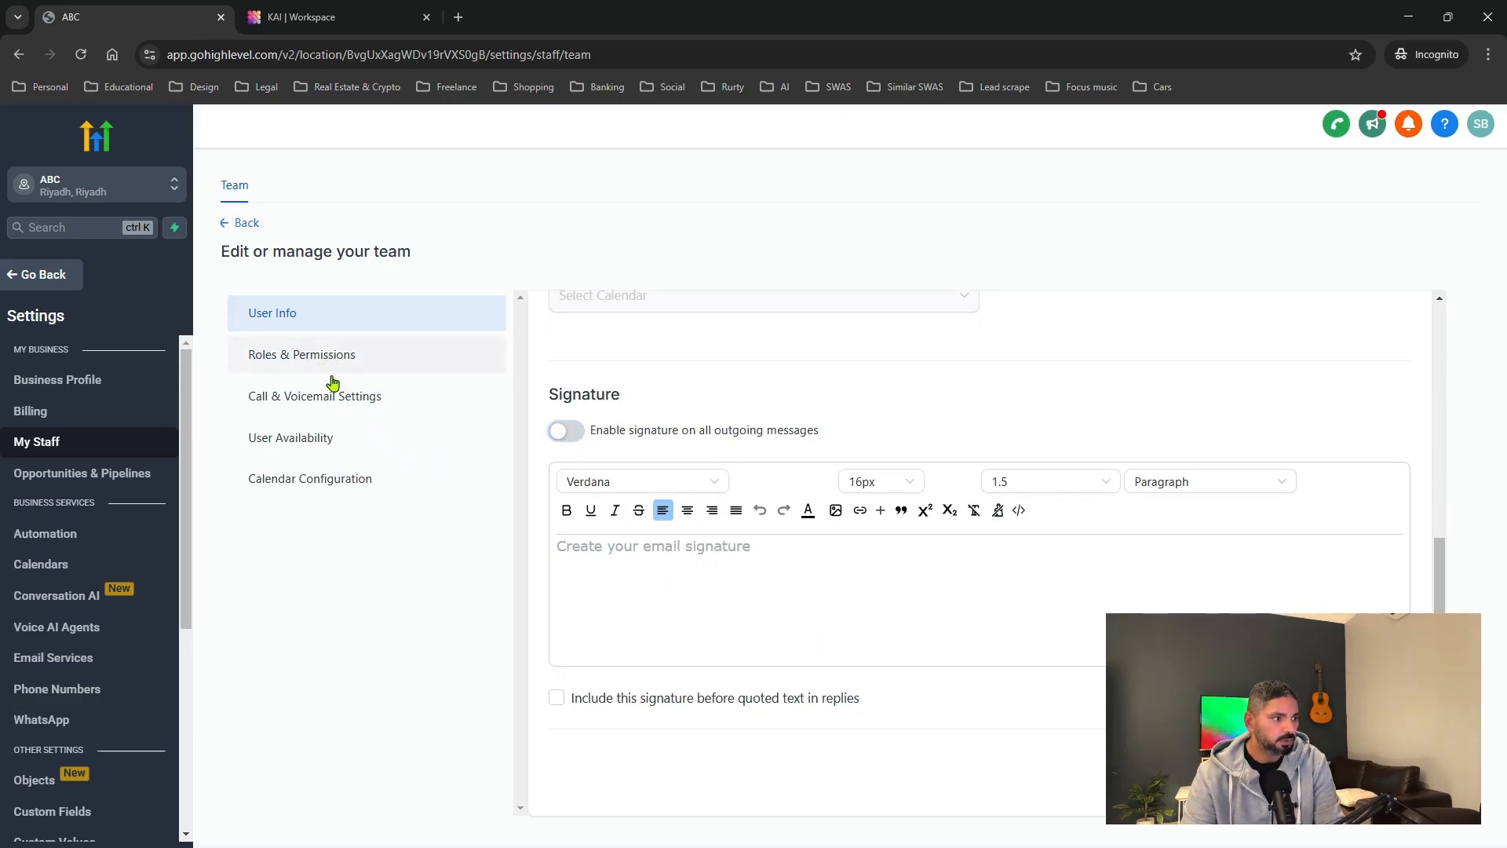
click(290, 359)
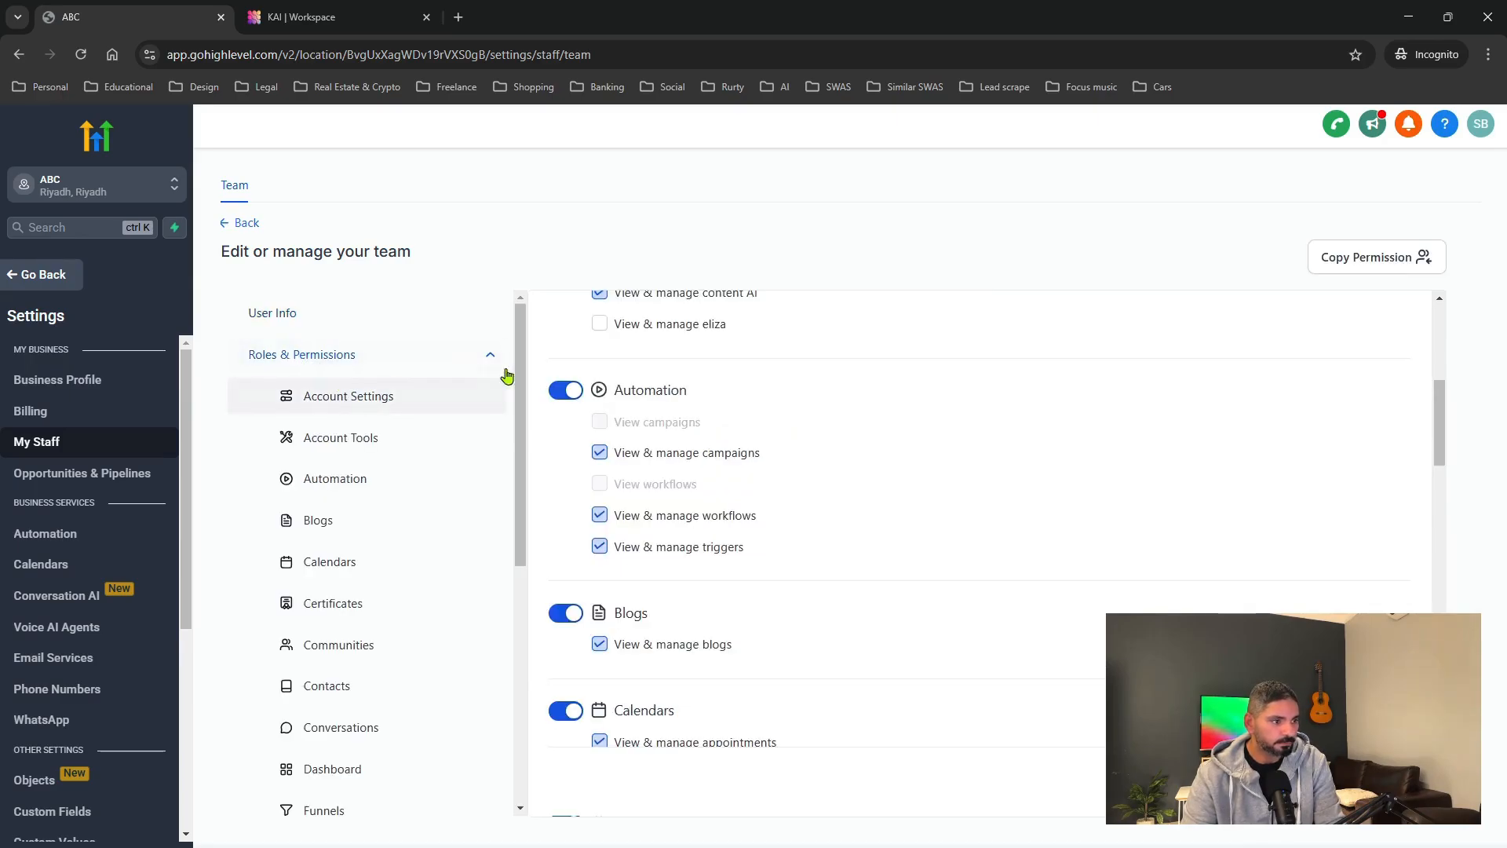
Make the employee a User with All Records visibility, create them, and return to the team list.
scroll(659, 531, down, 15)
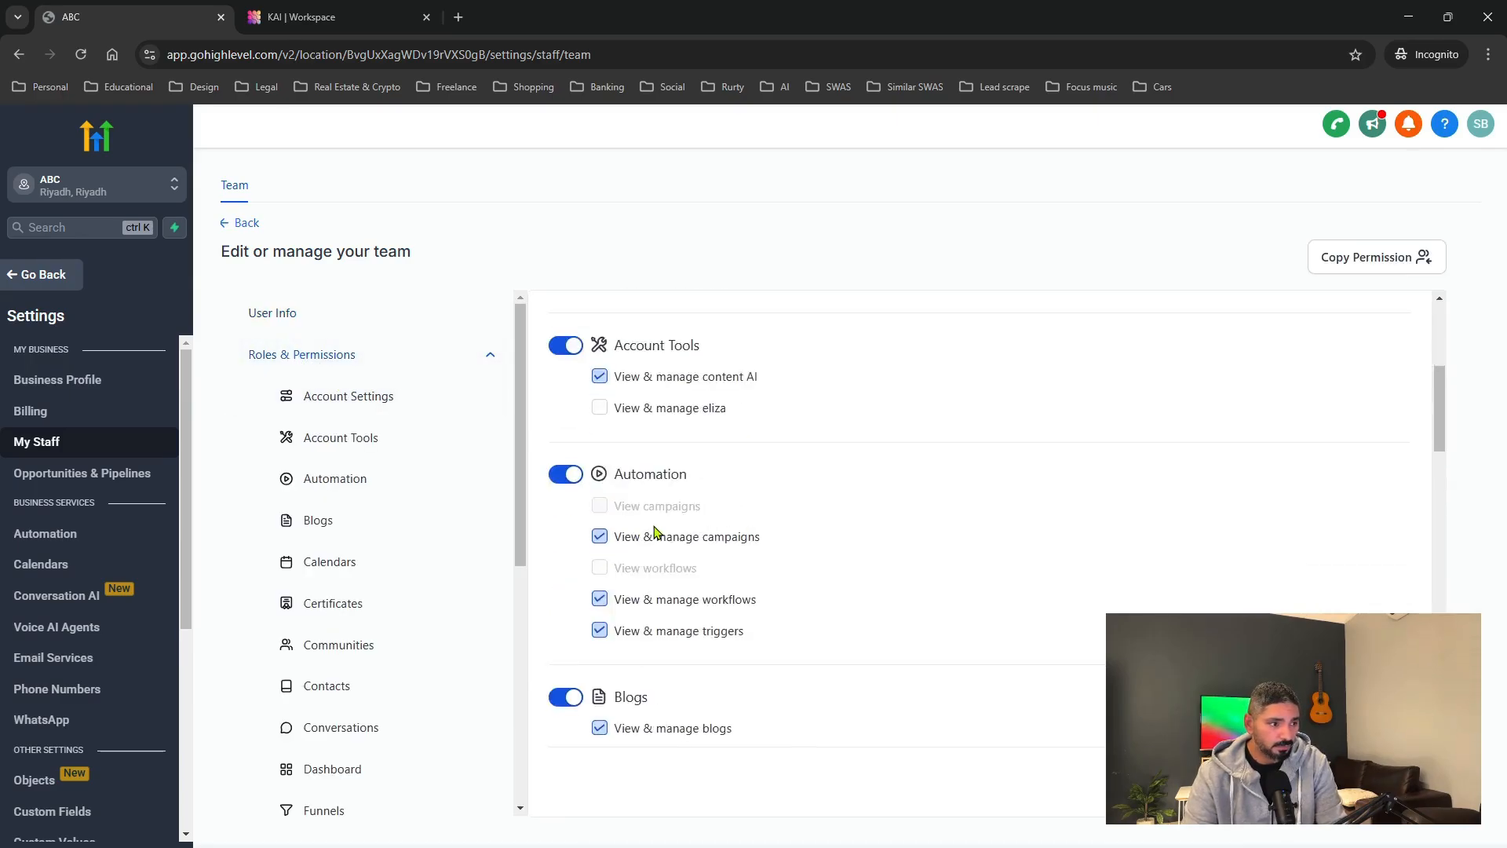
scroll(647, 537, down, 20)
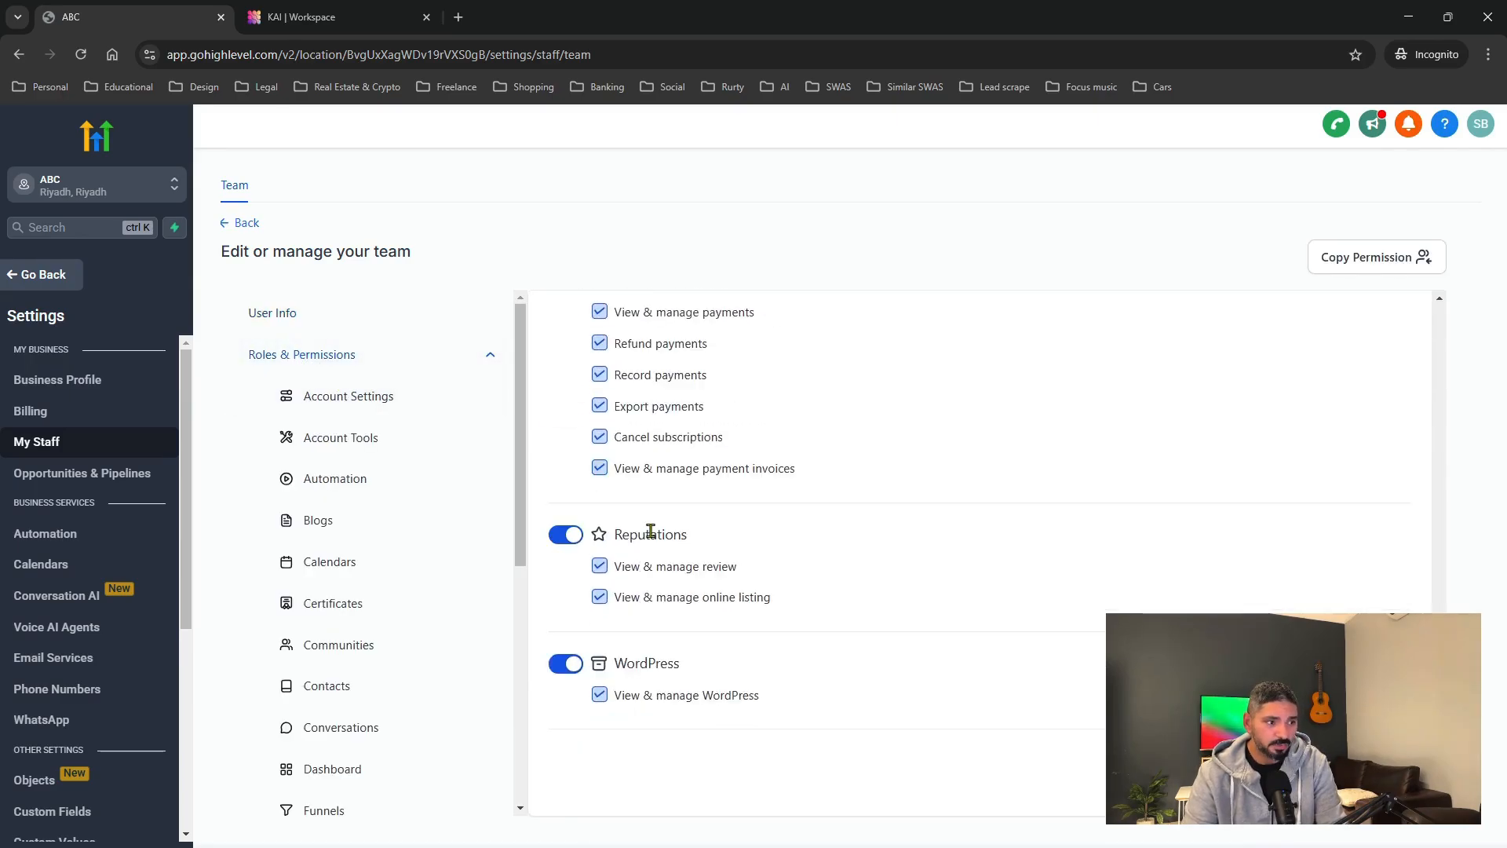
scroll(675, 524, up, 15)
scroll(675, 525, up, 15)
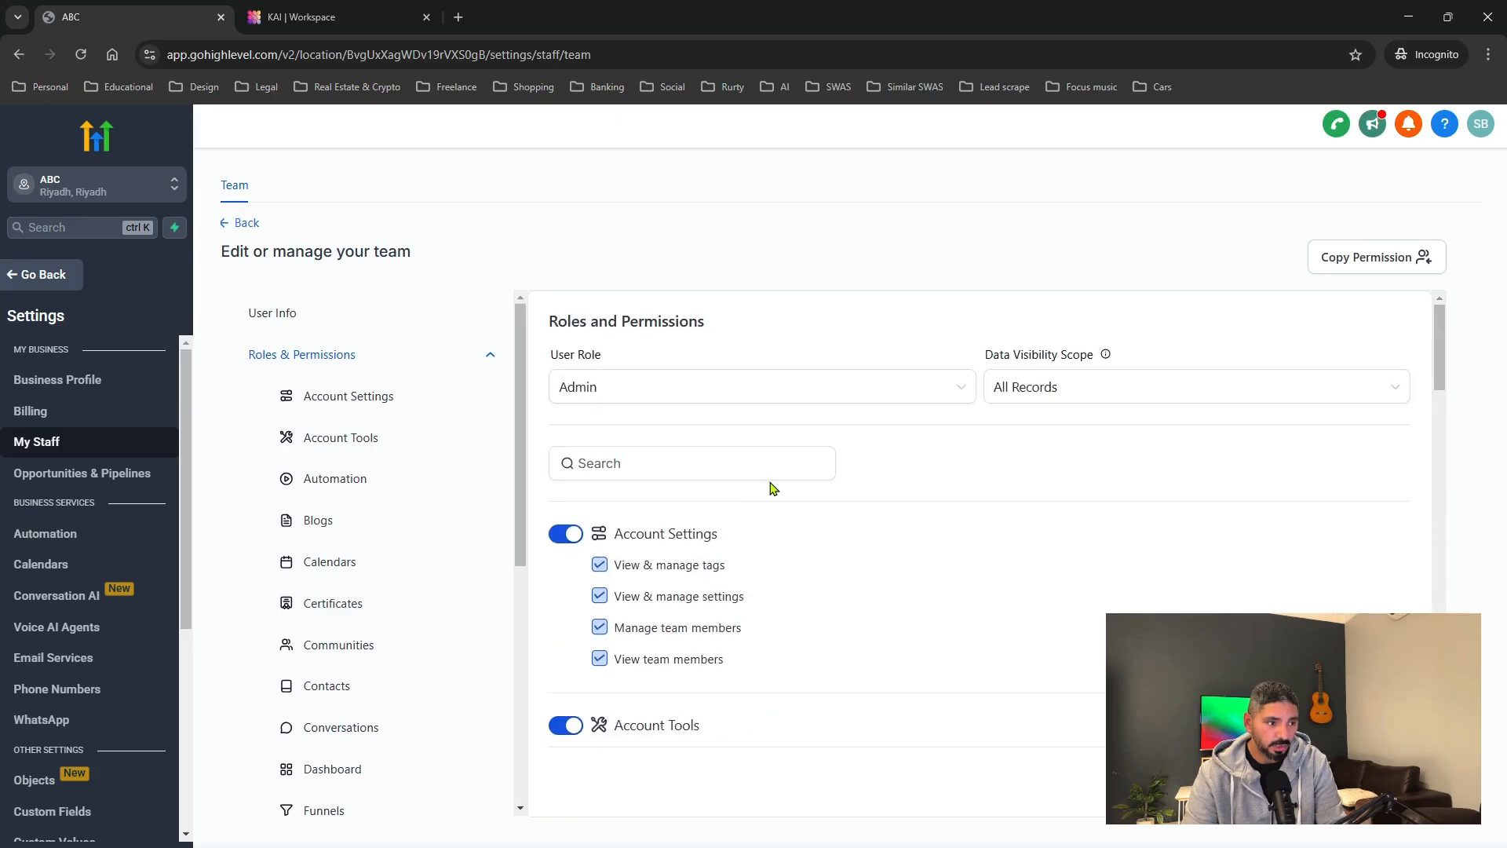
click(681, 392)
click(655, 427)
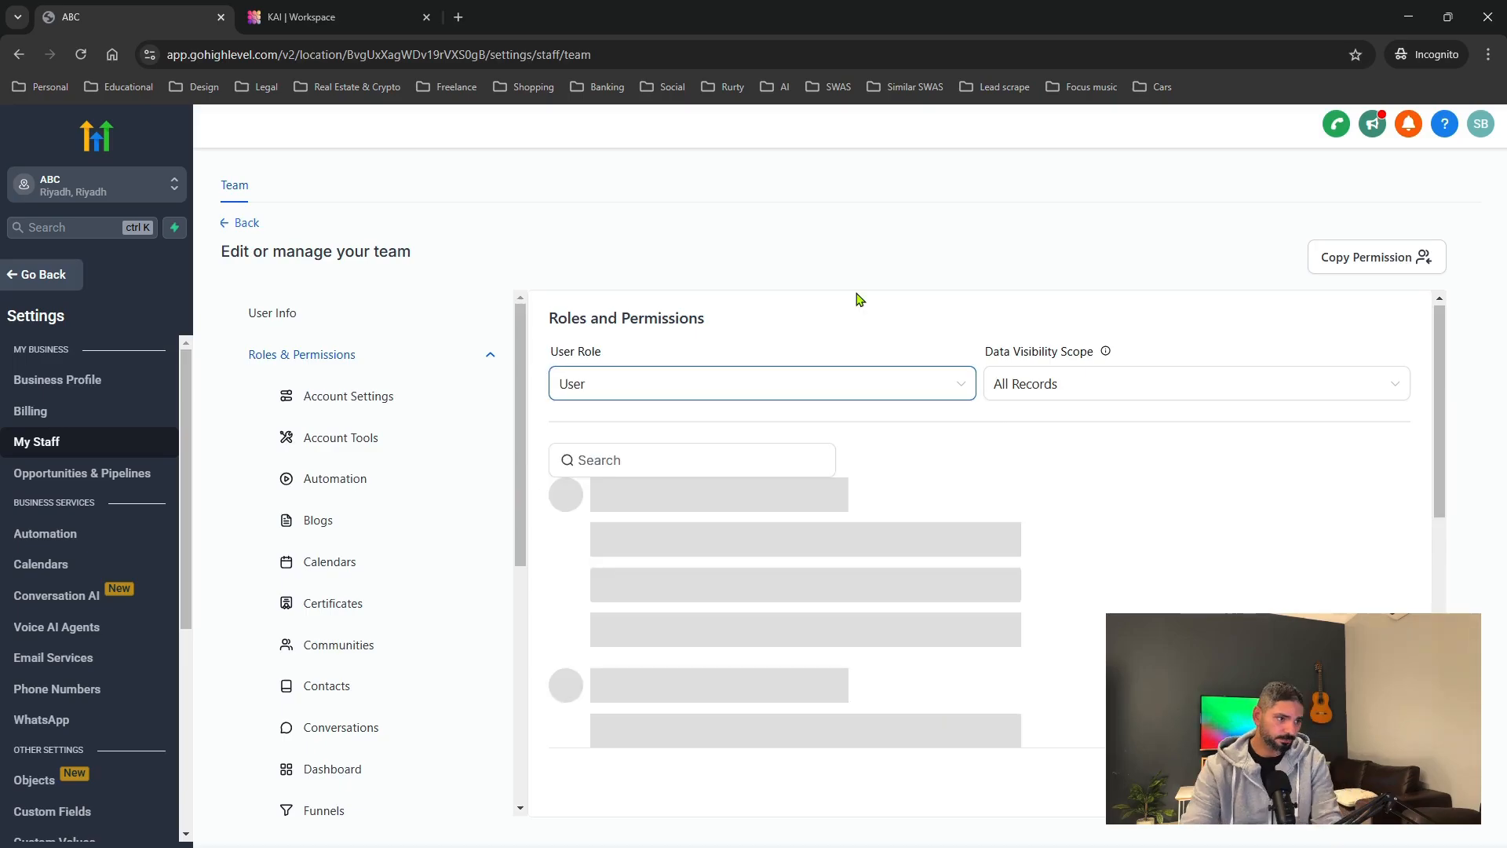
click(1048, 383)
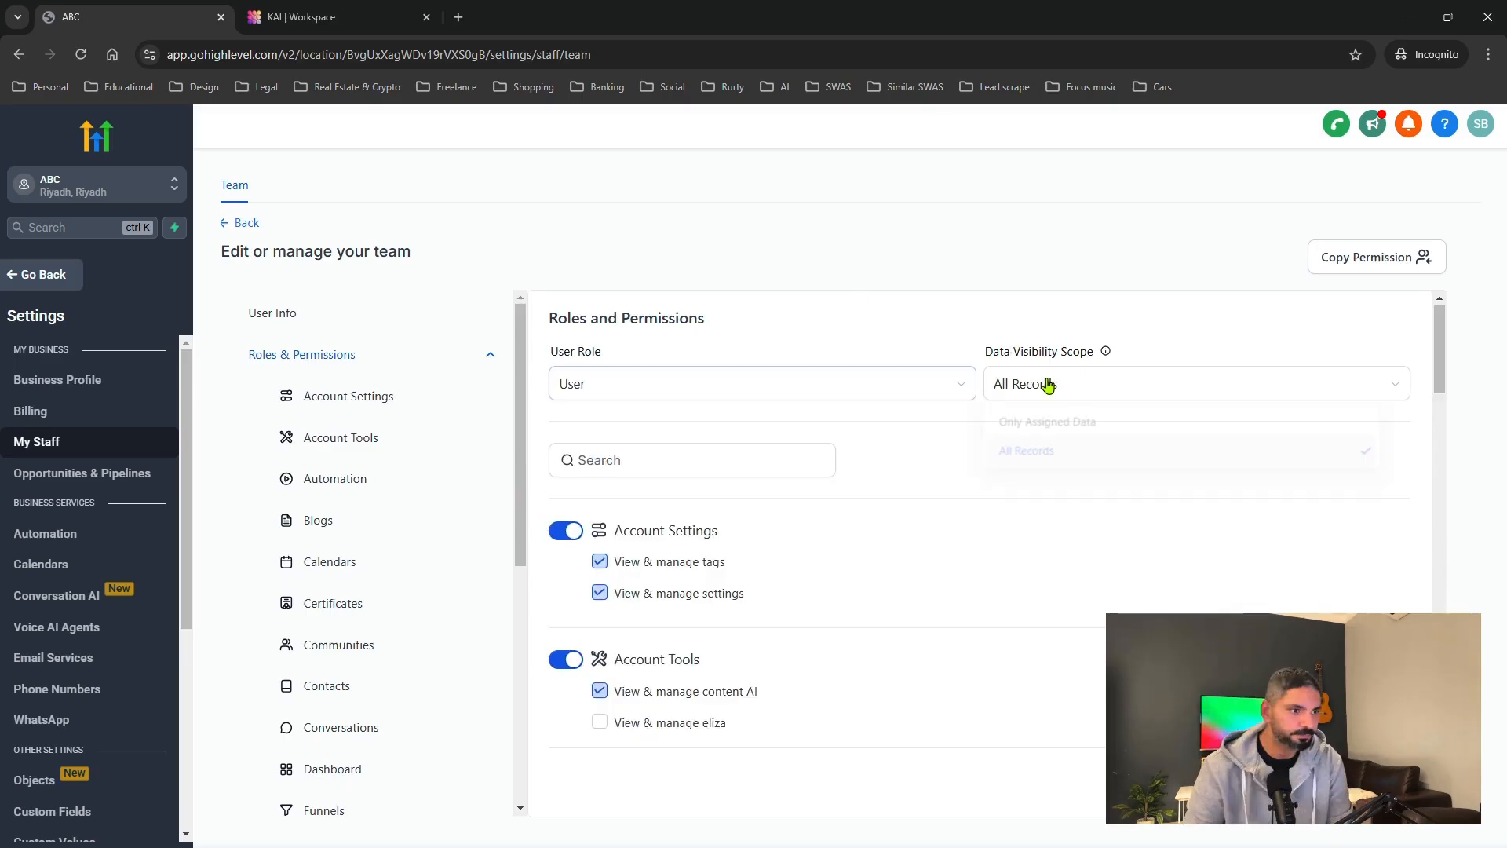
click(1019, 382)
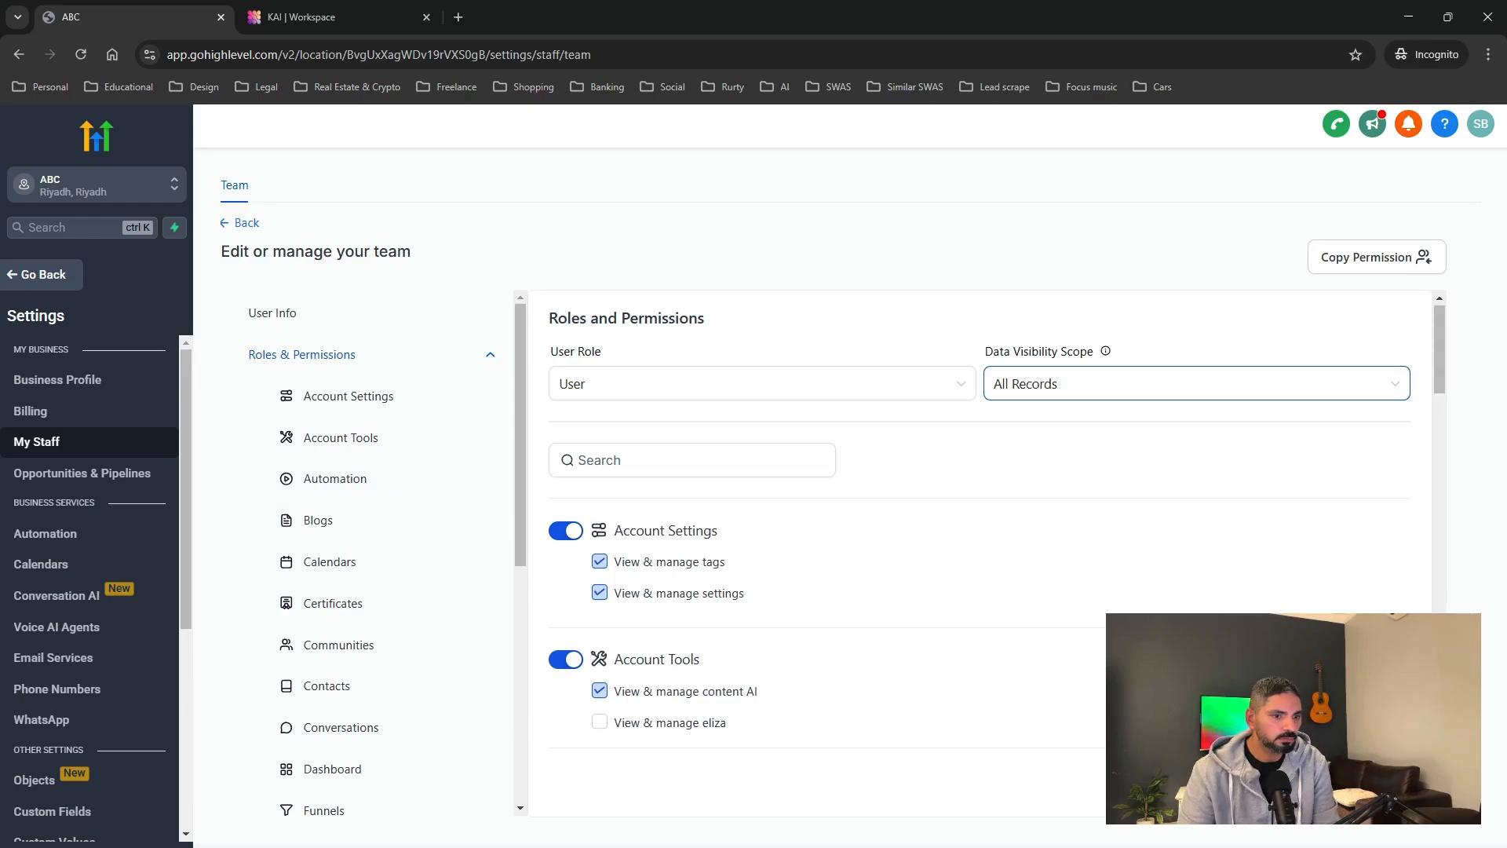
click(1385, 783)
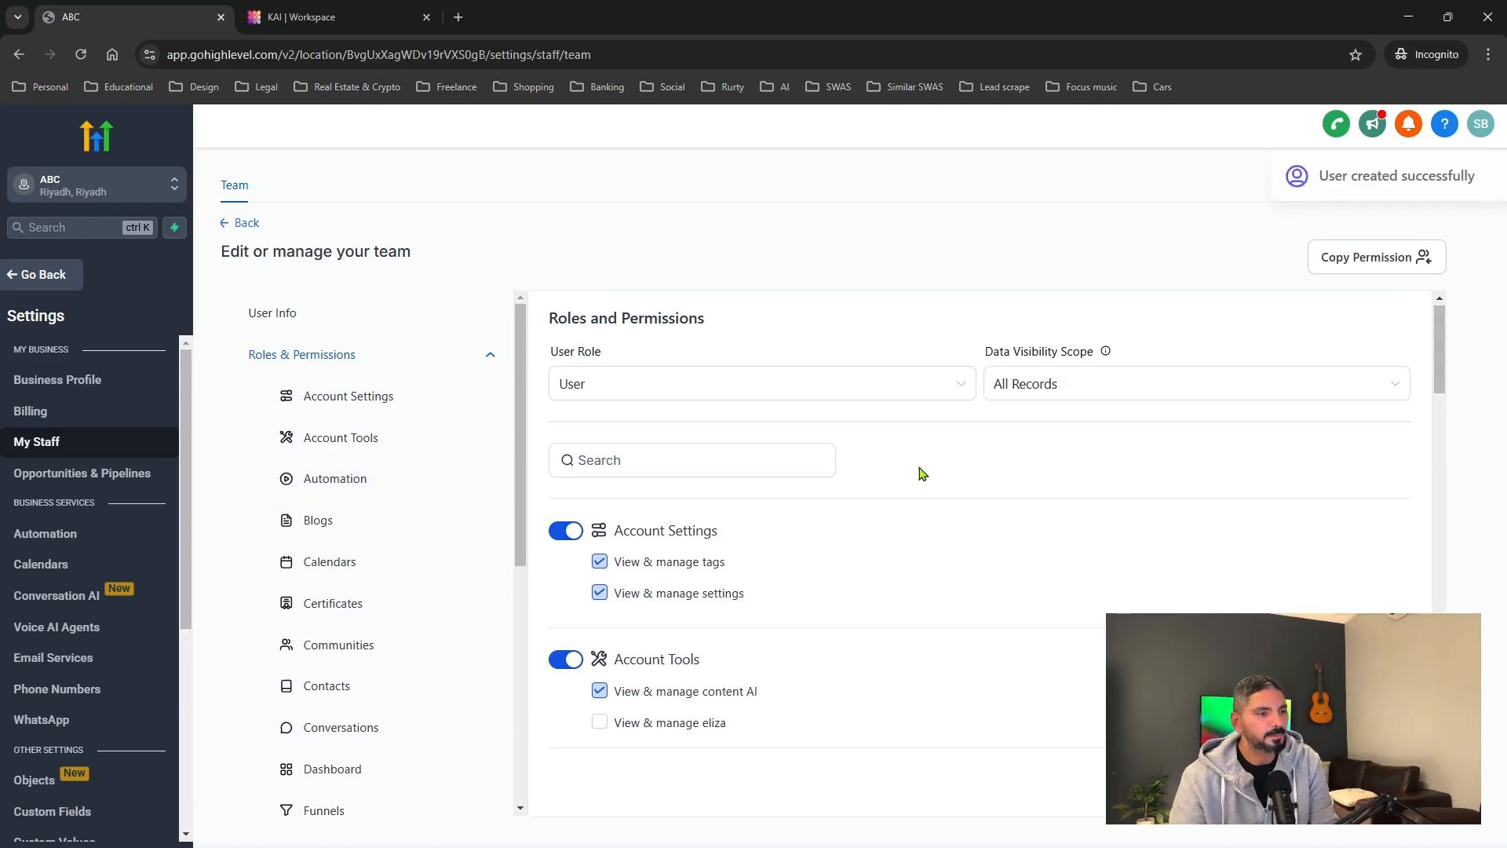
click(237, 226)
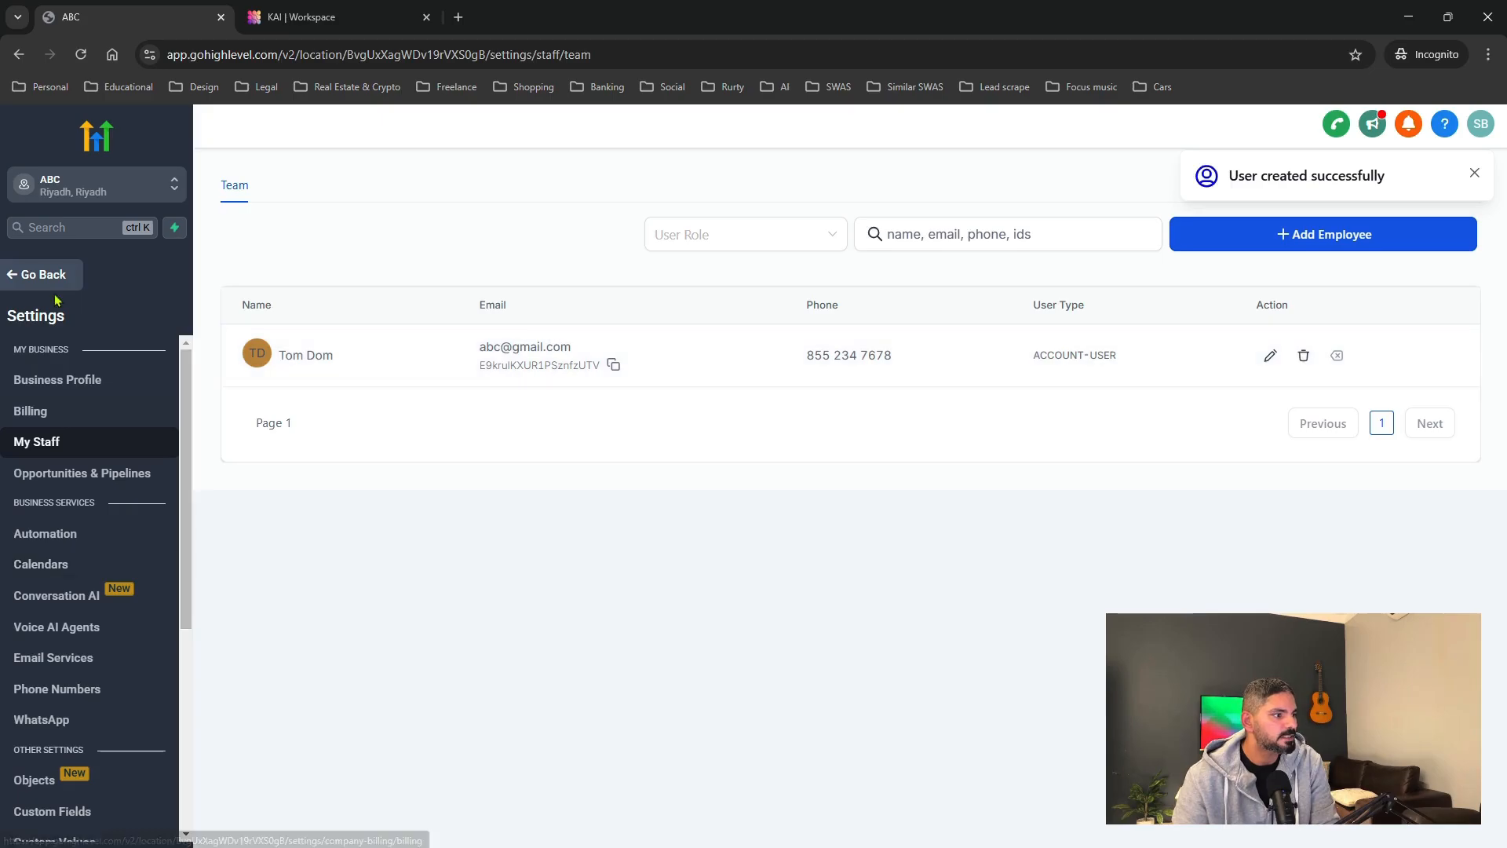
click(40, 563)
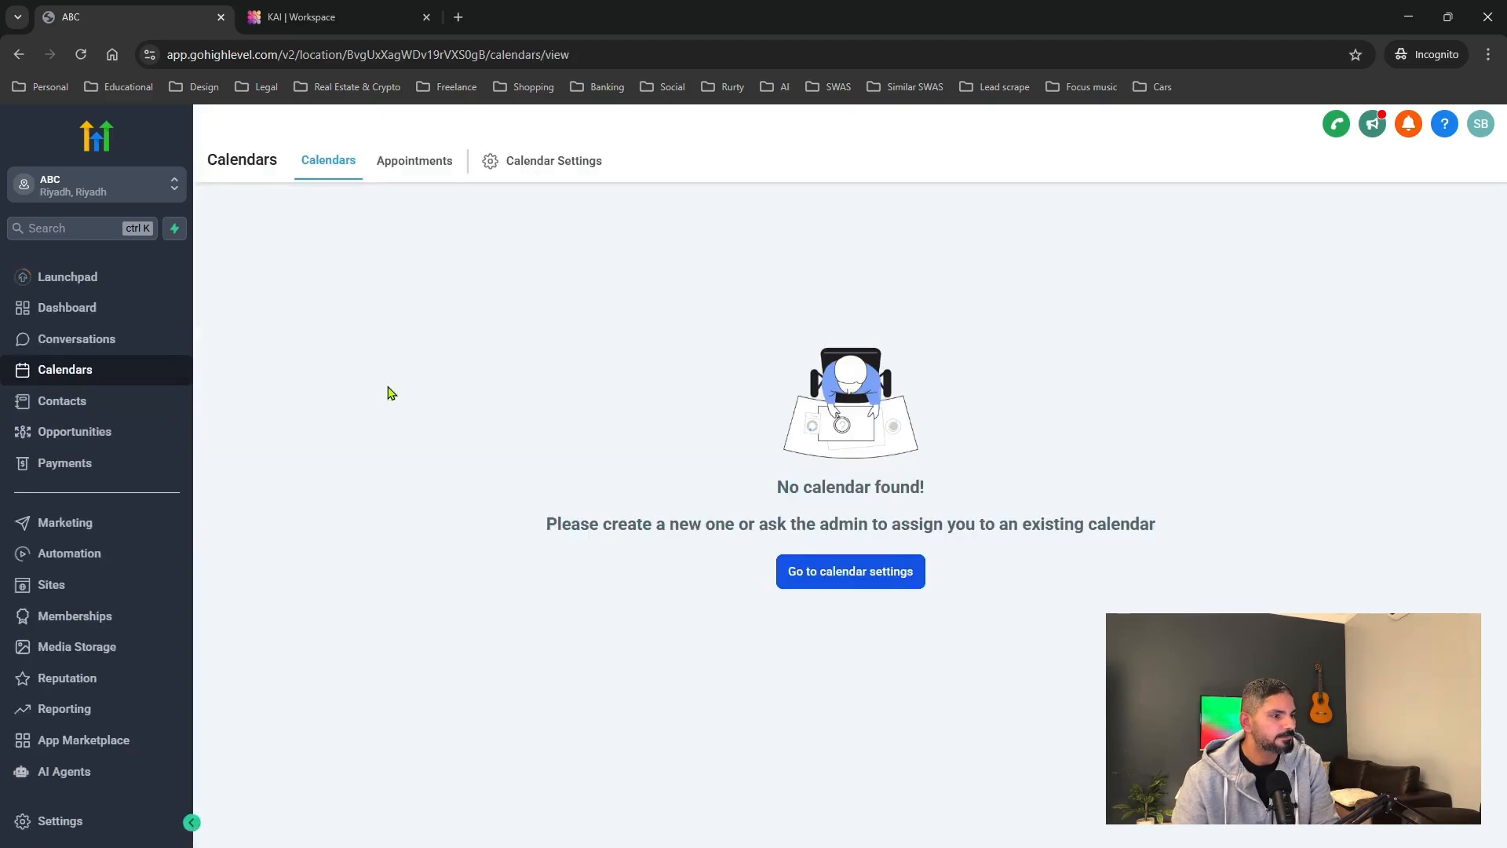
Create the Tom Dealership calendar with the new staff member and URL slug tomsdealership.
click(528, 161)
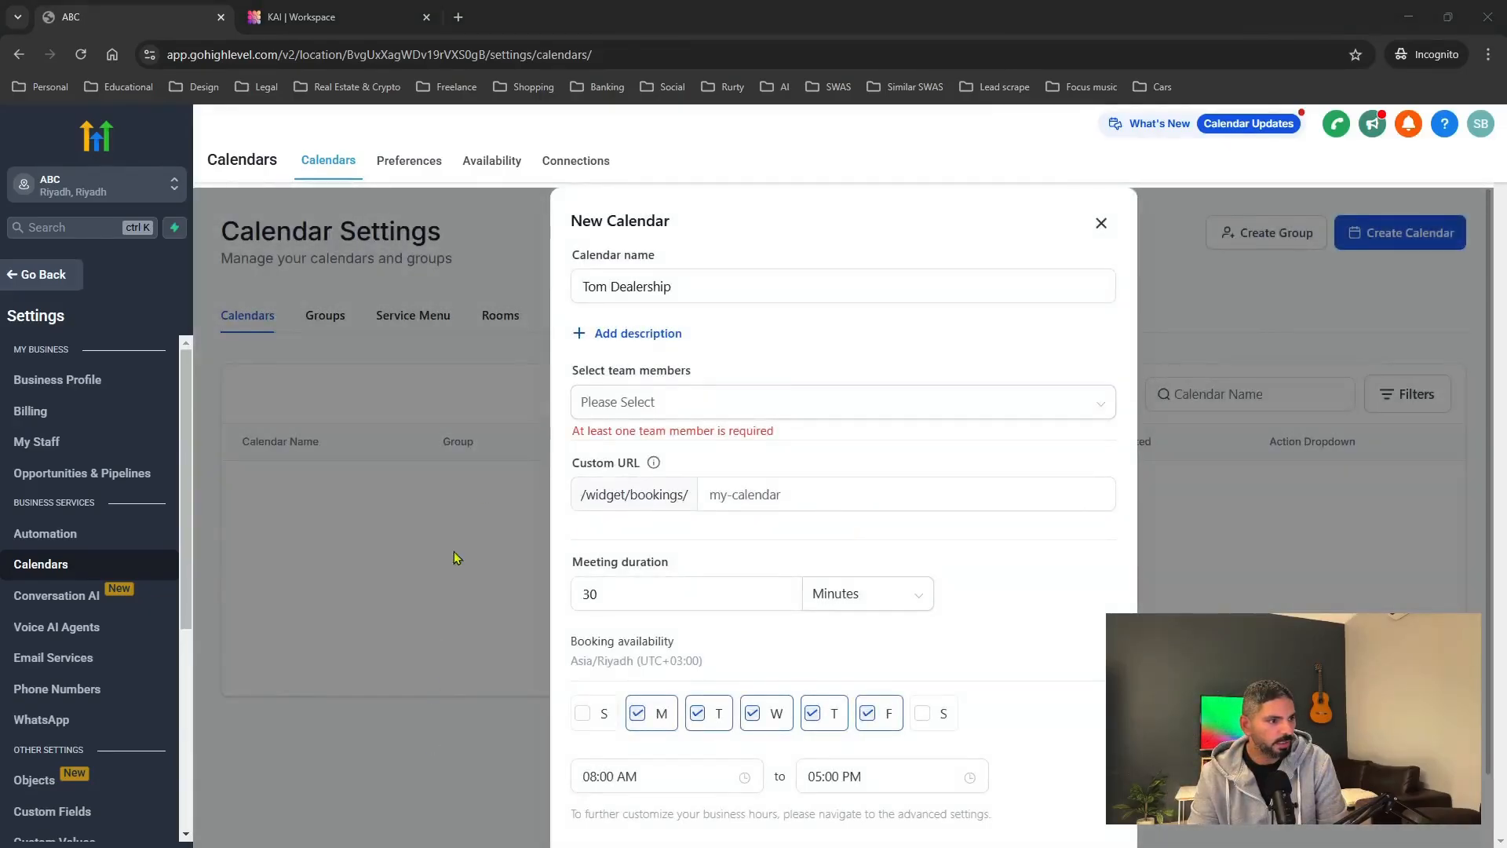
click(672, 289)
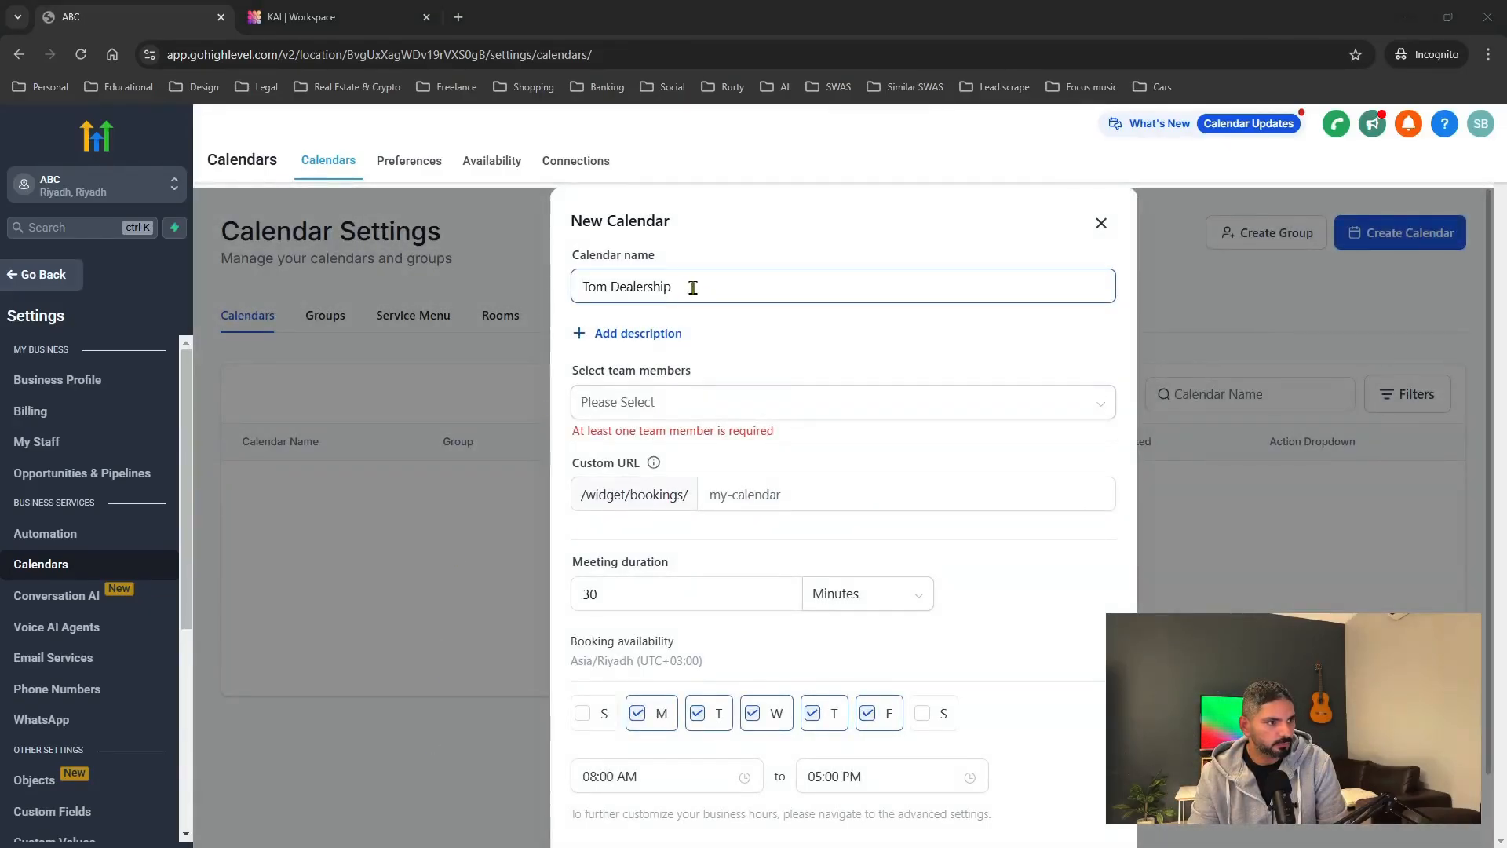
drag(690, 289, 553, 292)
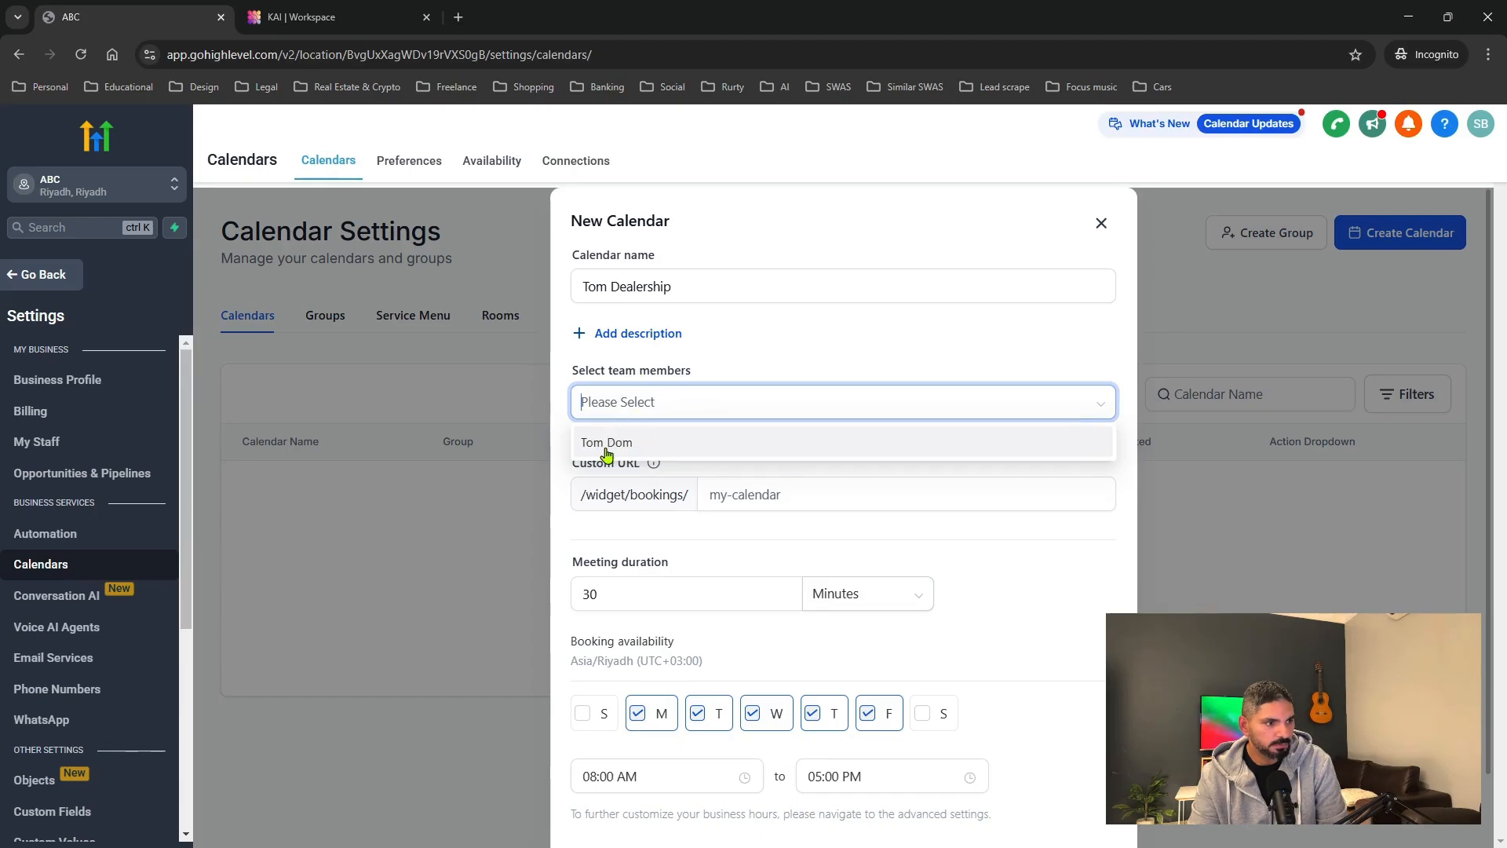
click(616, 445)
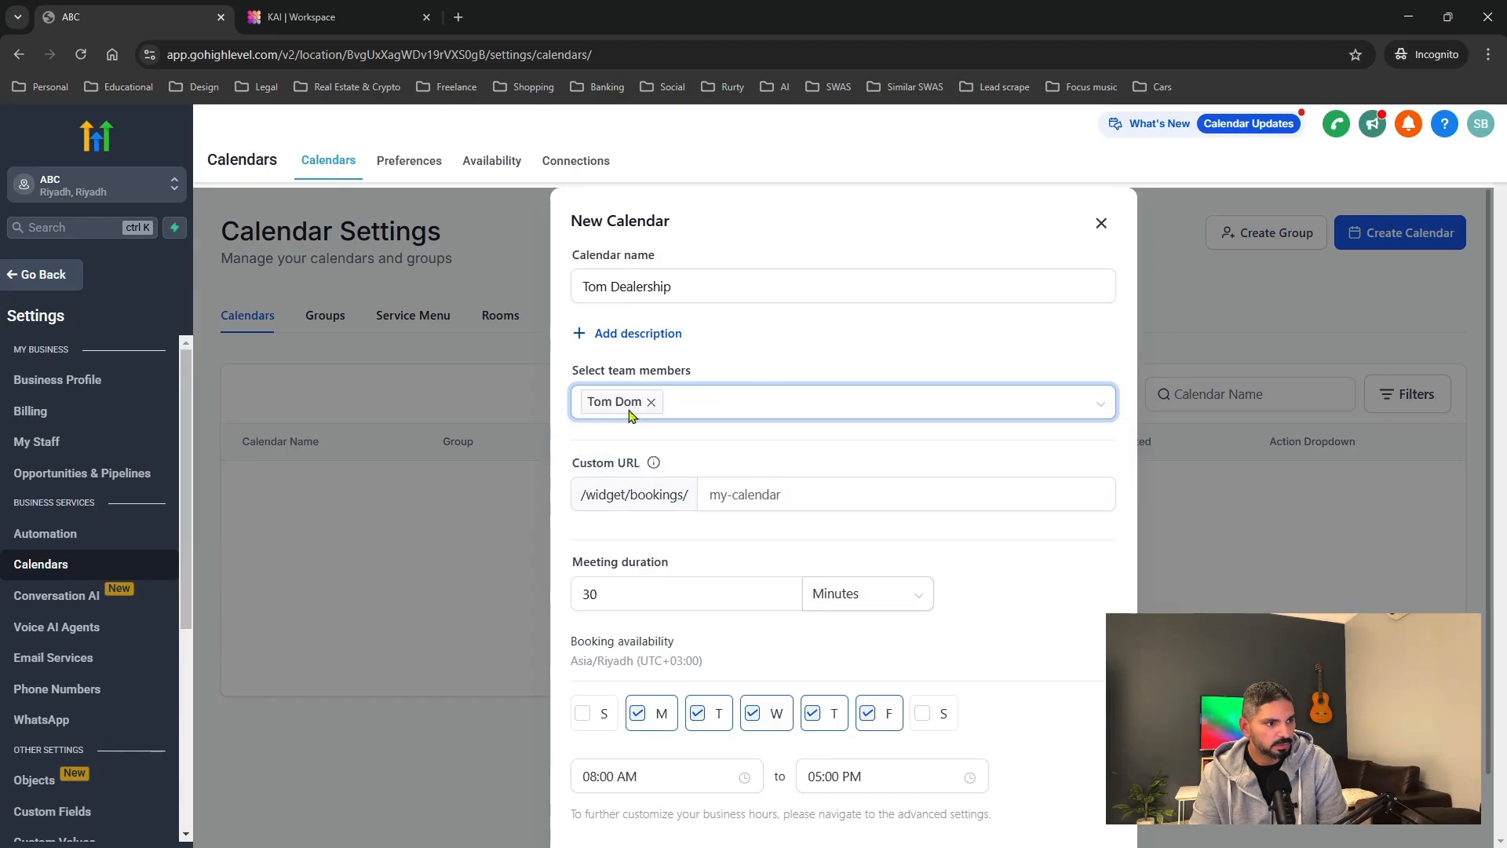
click(784, 494)
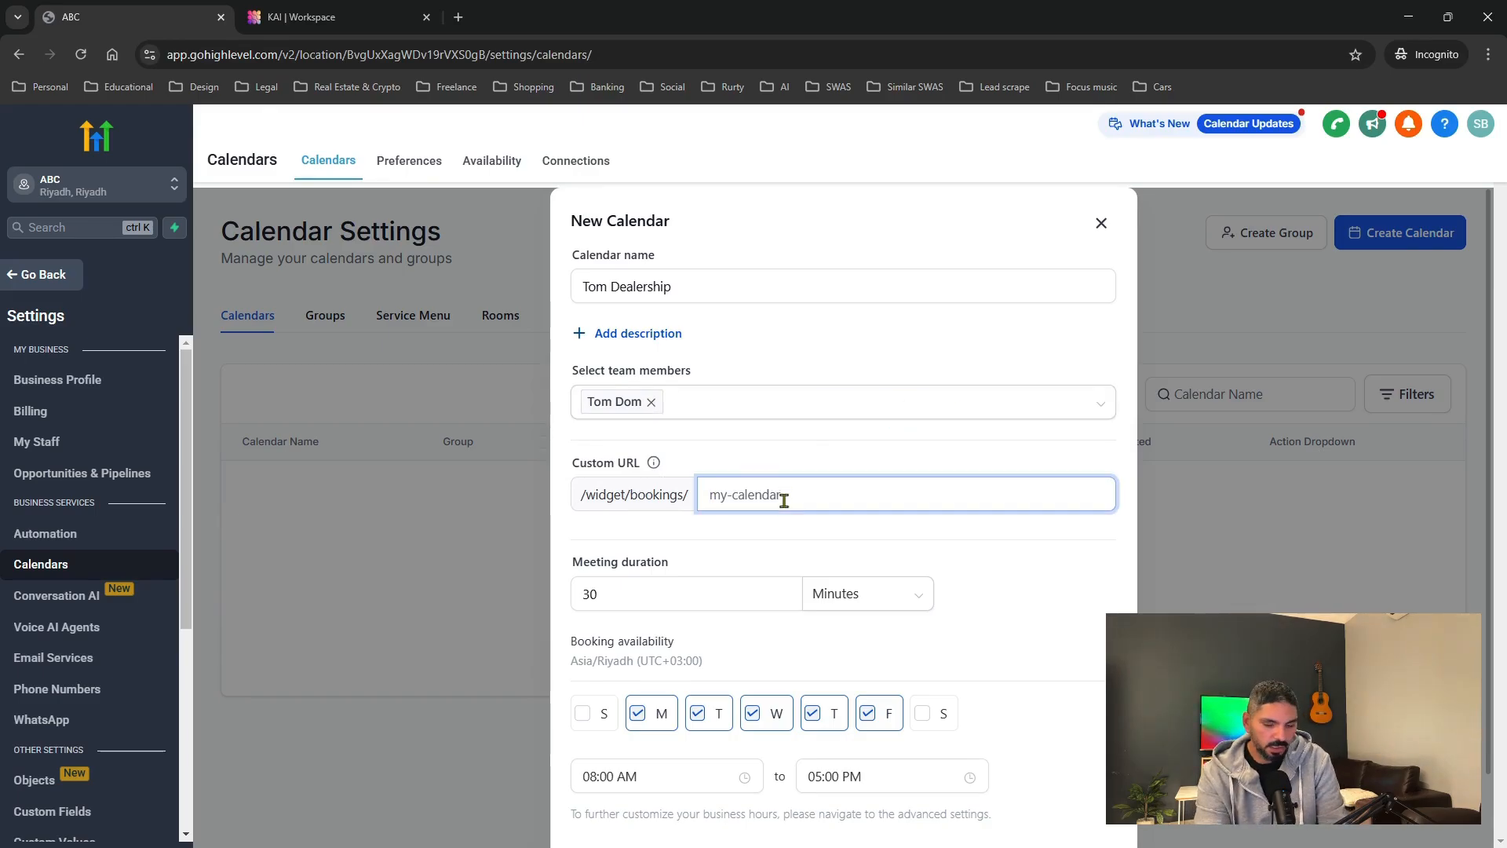
text(tomsdeal)
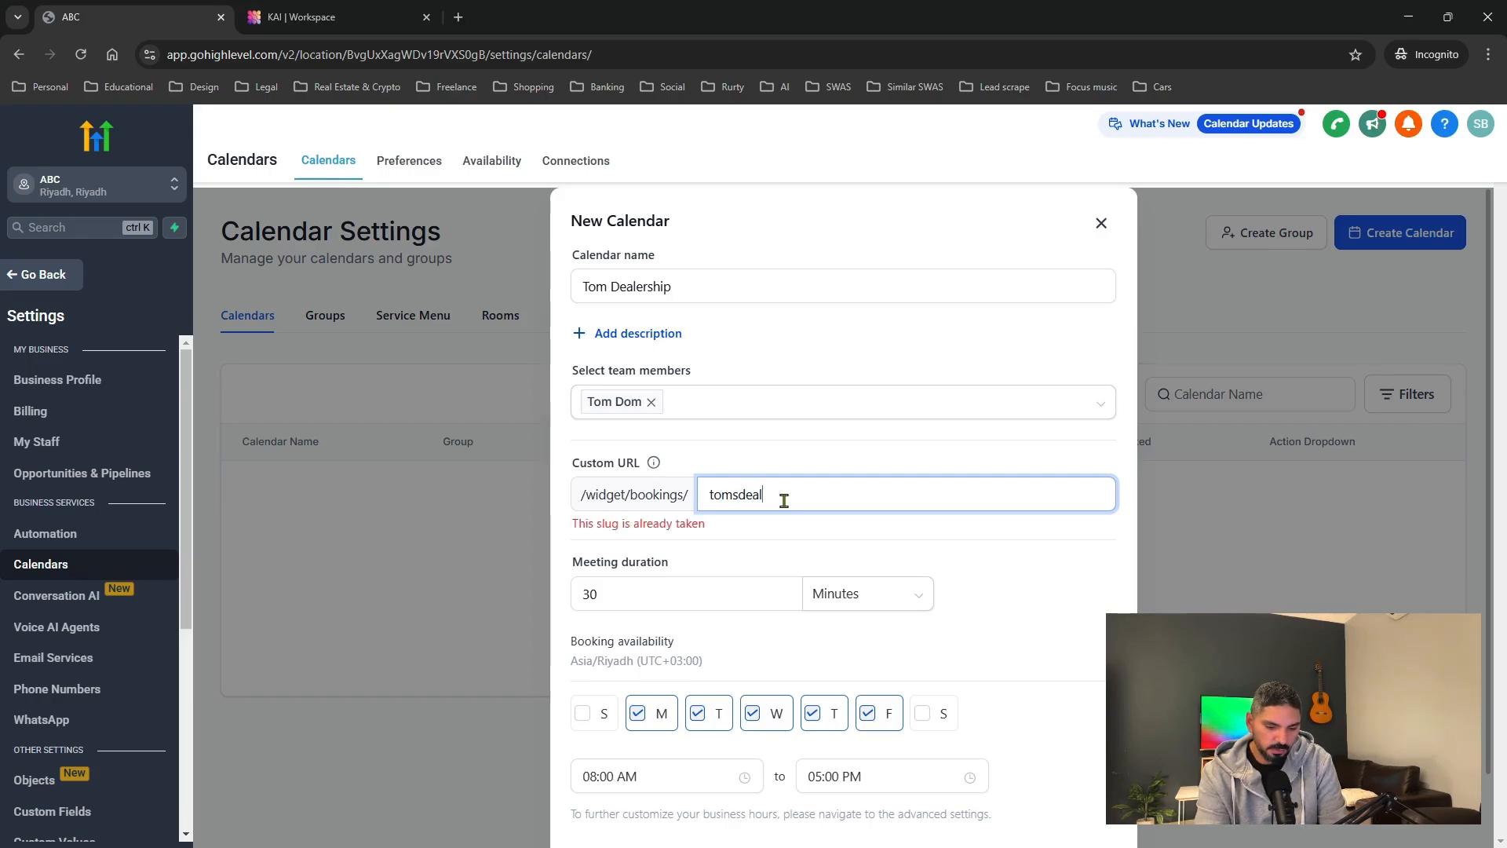
text(ershi)
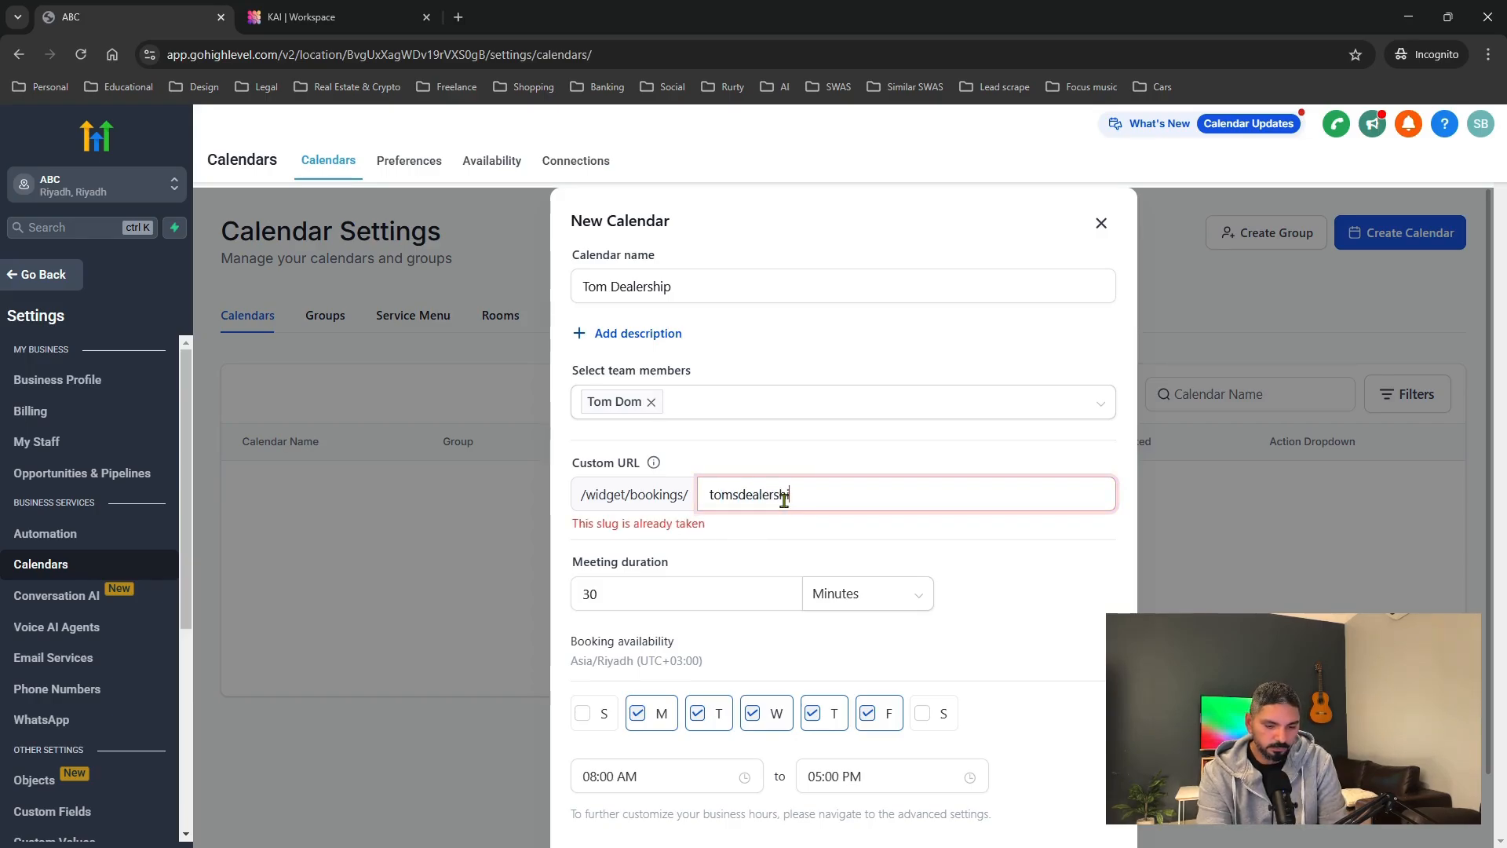
text(p)
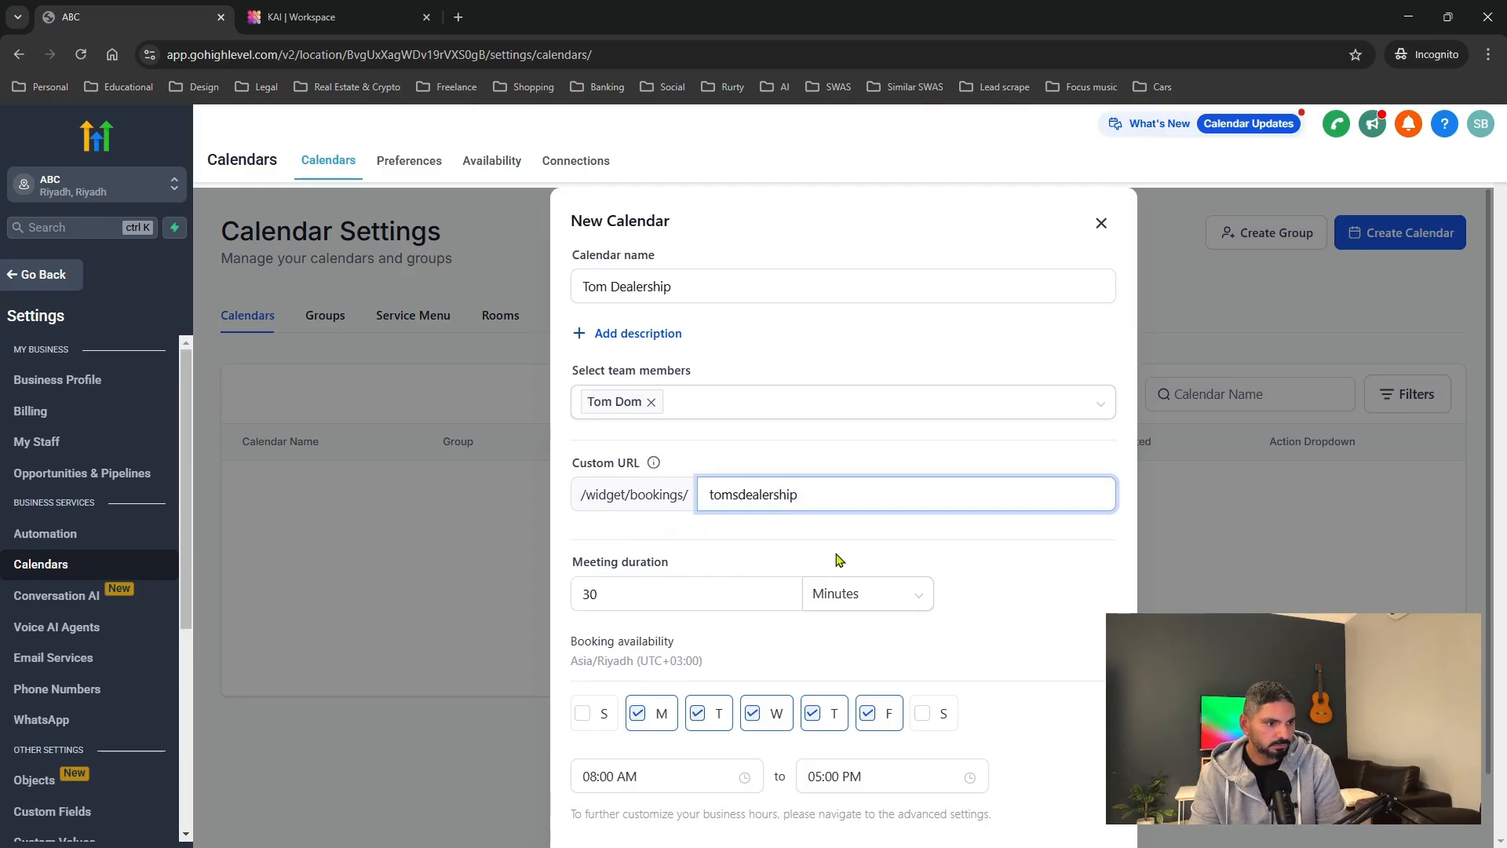
scroll(794, 562, down, 1)
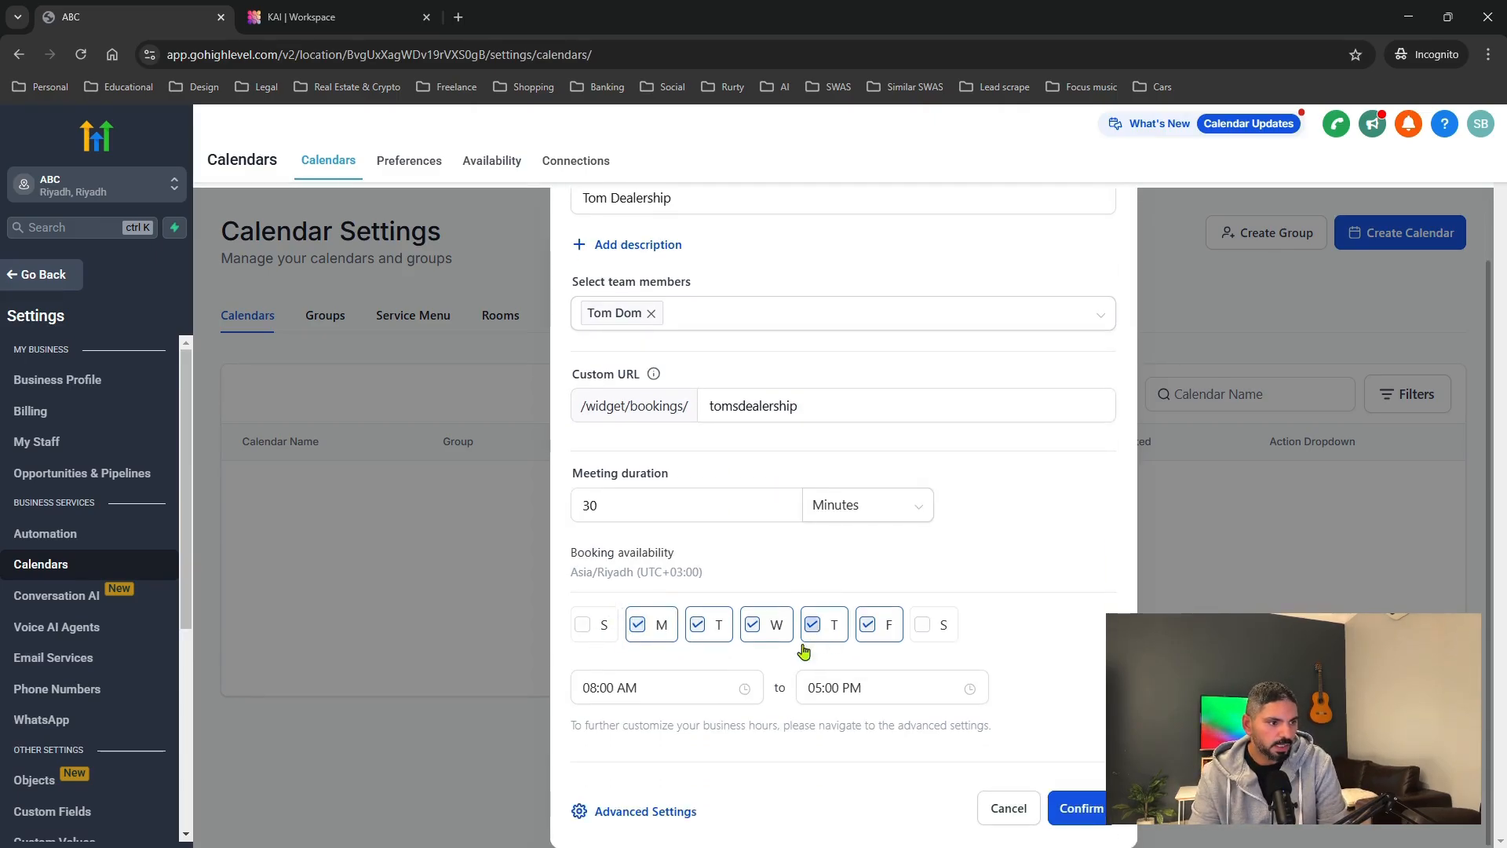
click(673, 816)
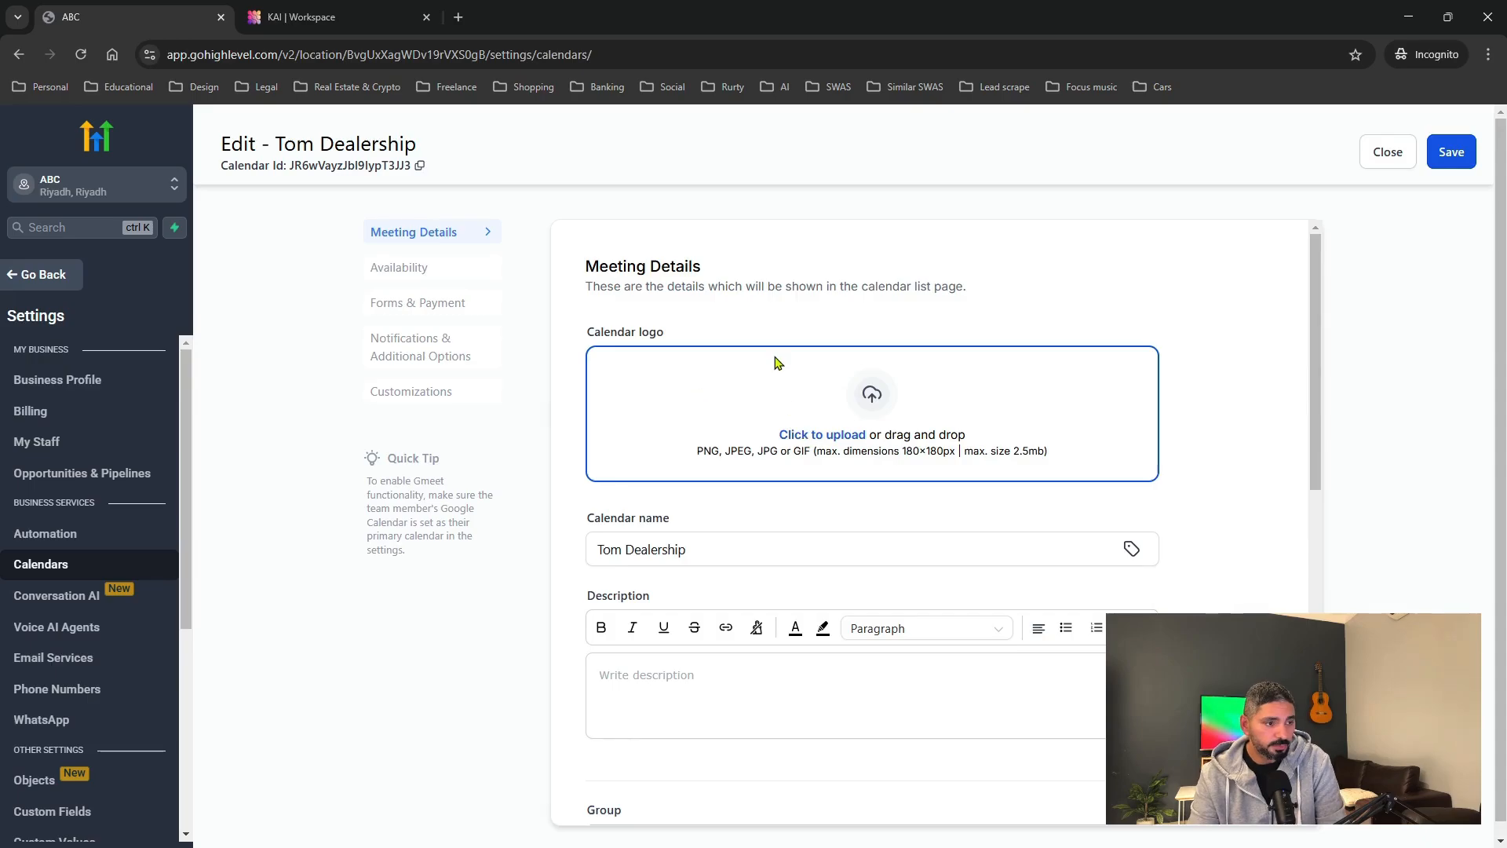
Review the logo, name, description, group and invite title fields, leaving them unchanged.
click(789, 436)
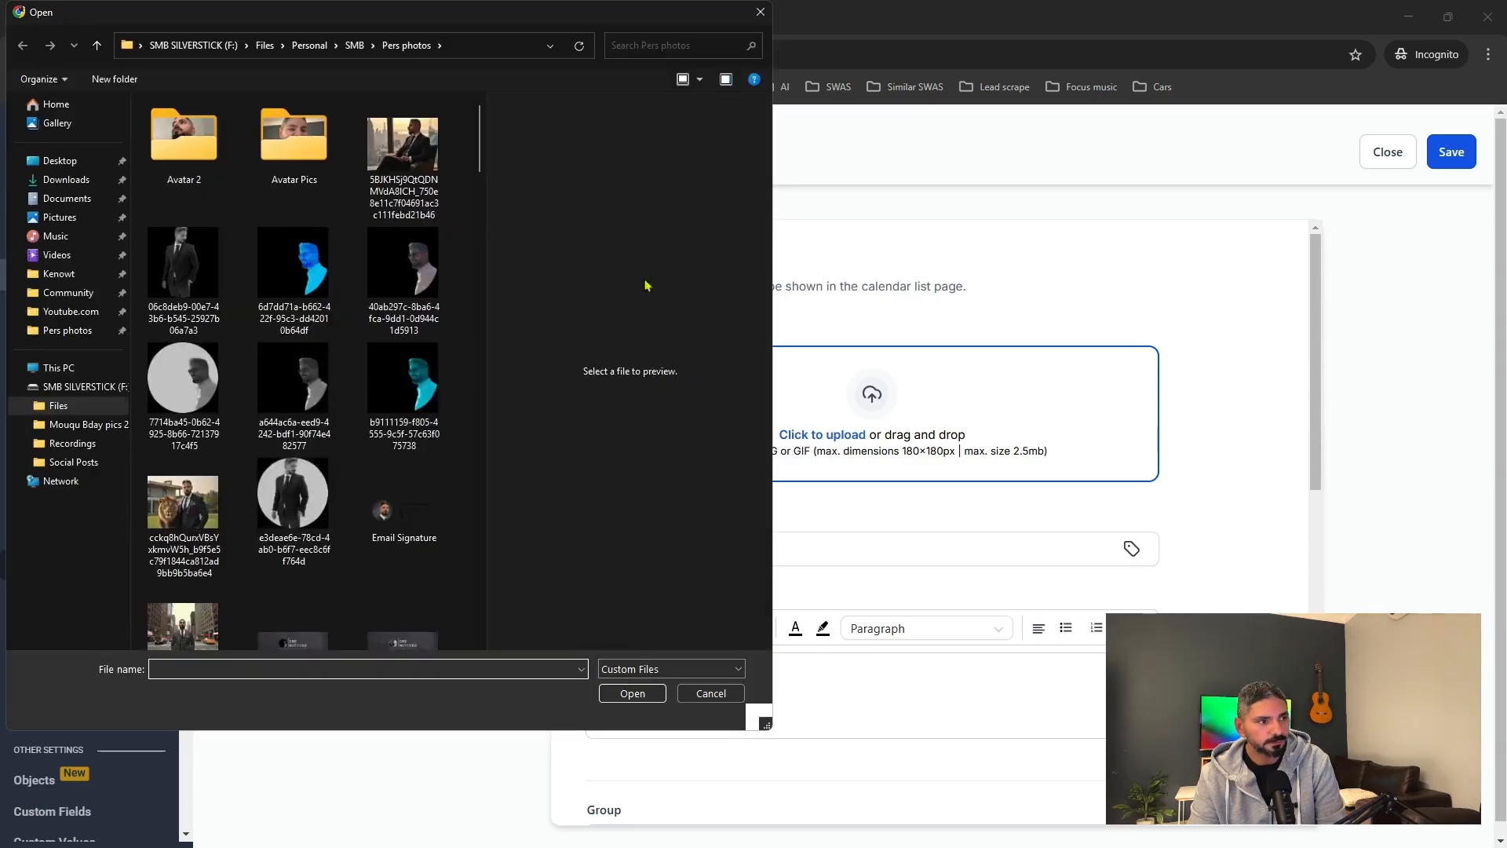
key(Escape)
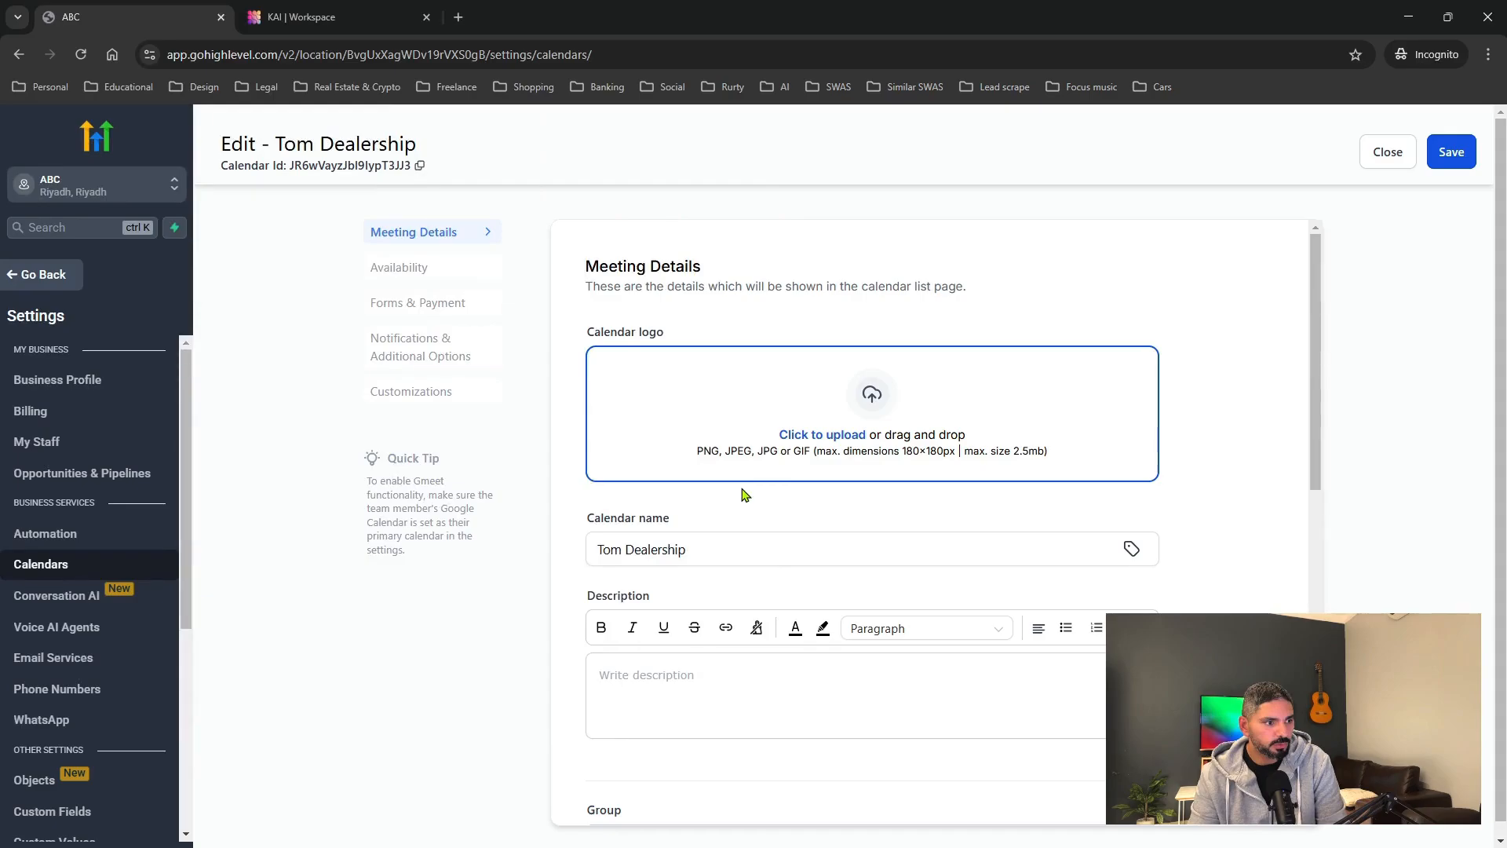
click(611, 552)
click(656, 673)
scroll(669, 652, down, 2)
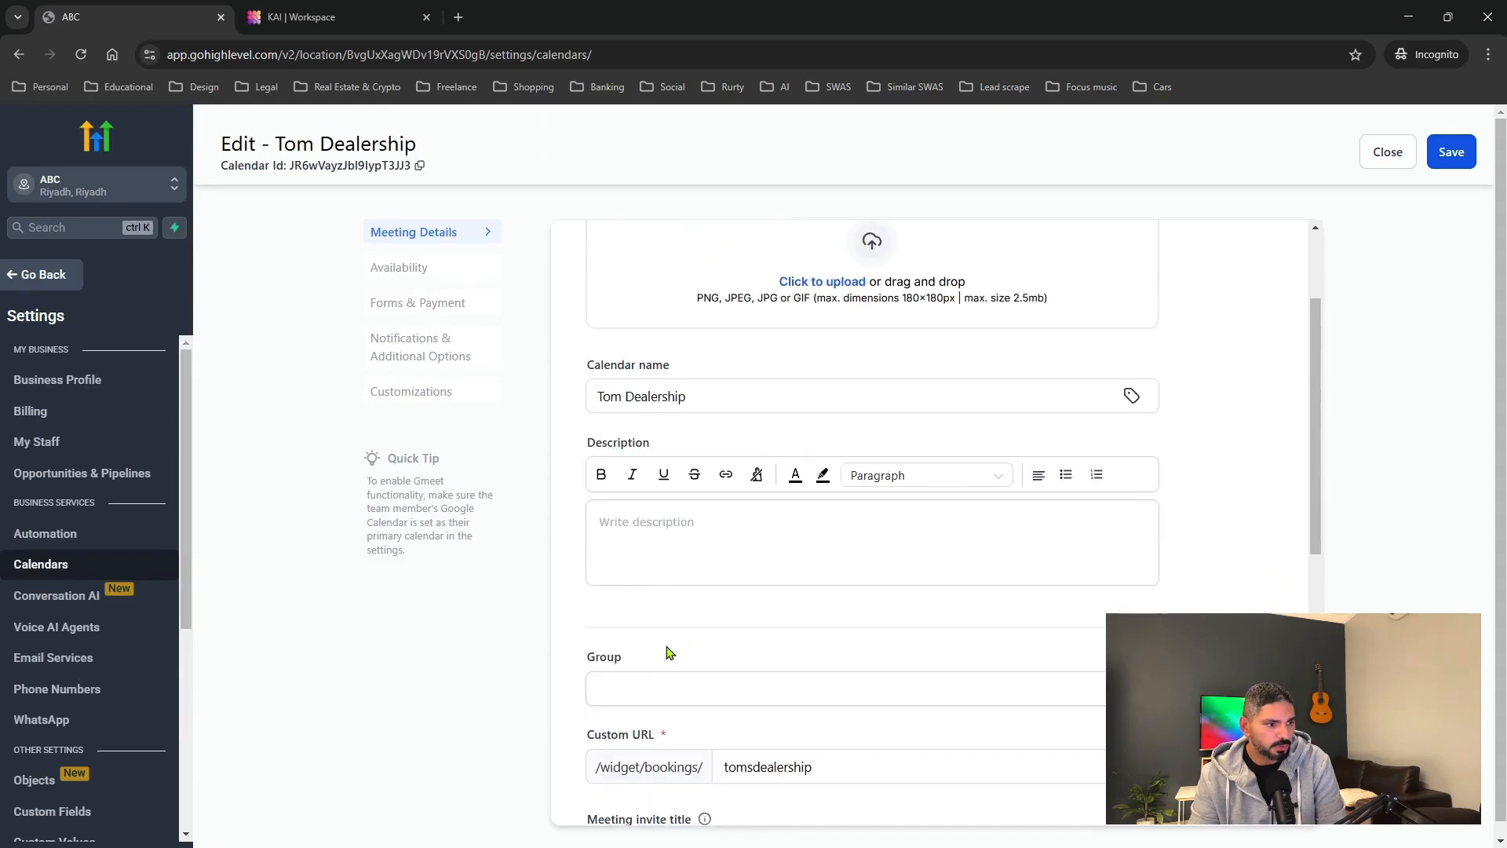
scroll(670, 653, down, 3)
click(689, 482)
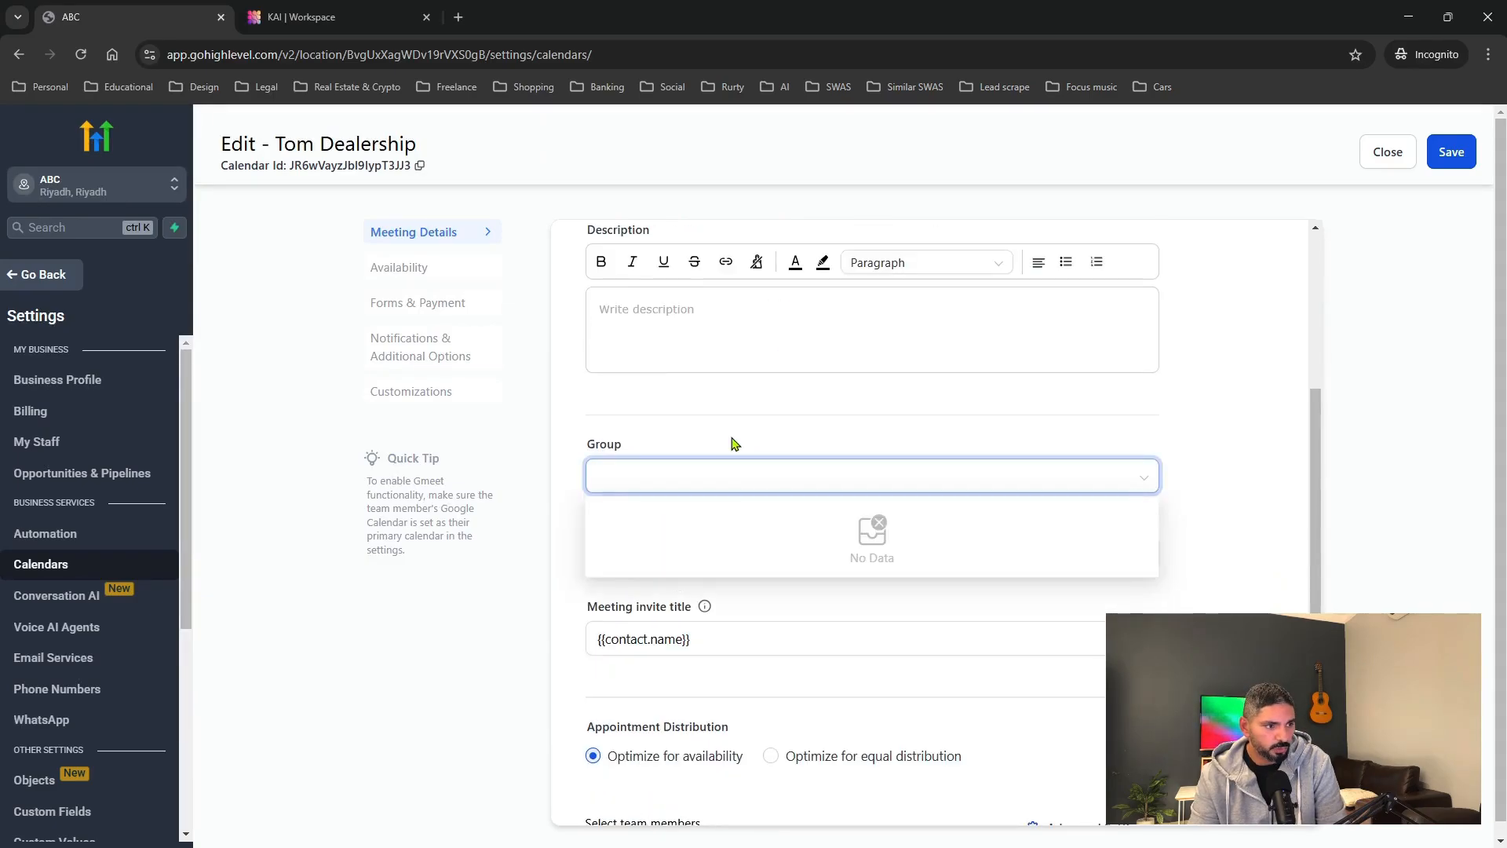
scroll(738, 471, down, 2)
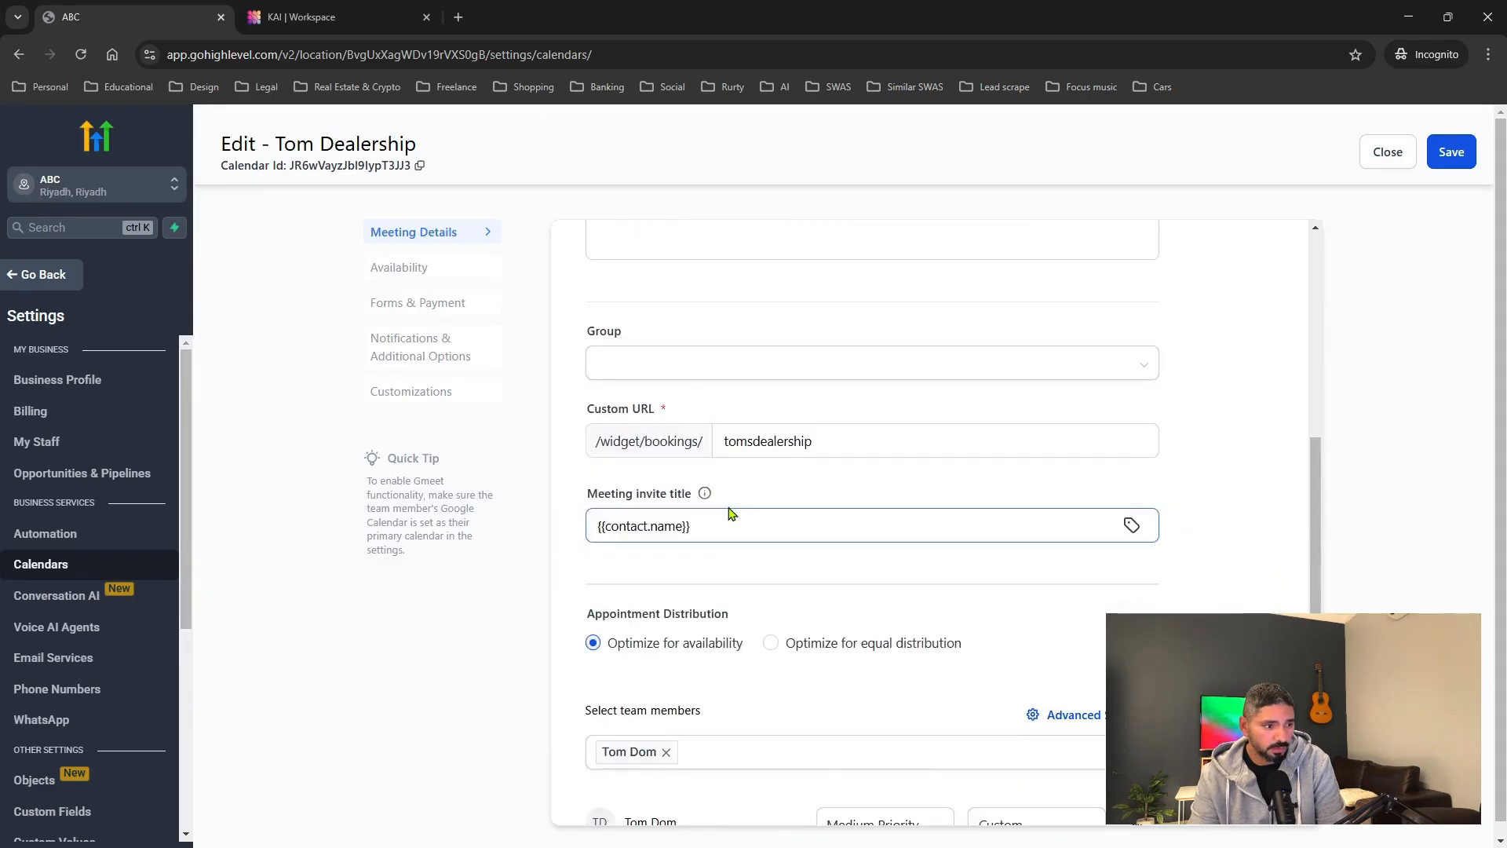
scroll(729, 513, down, 1)
click(655, 450)
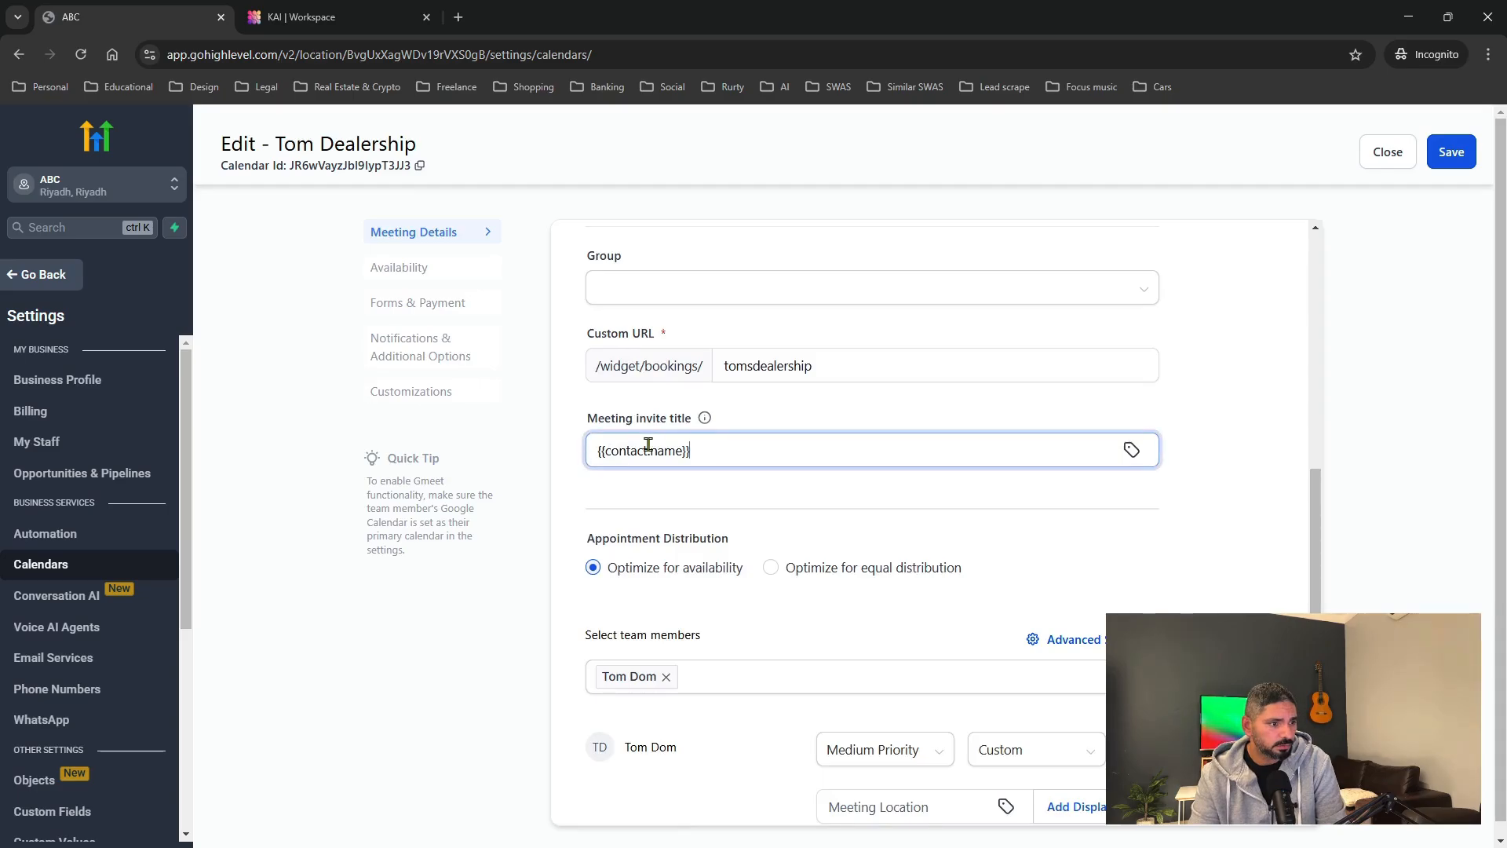
mouse_move(707, 422)
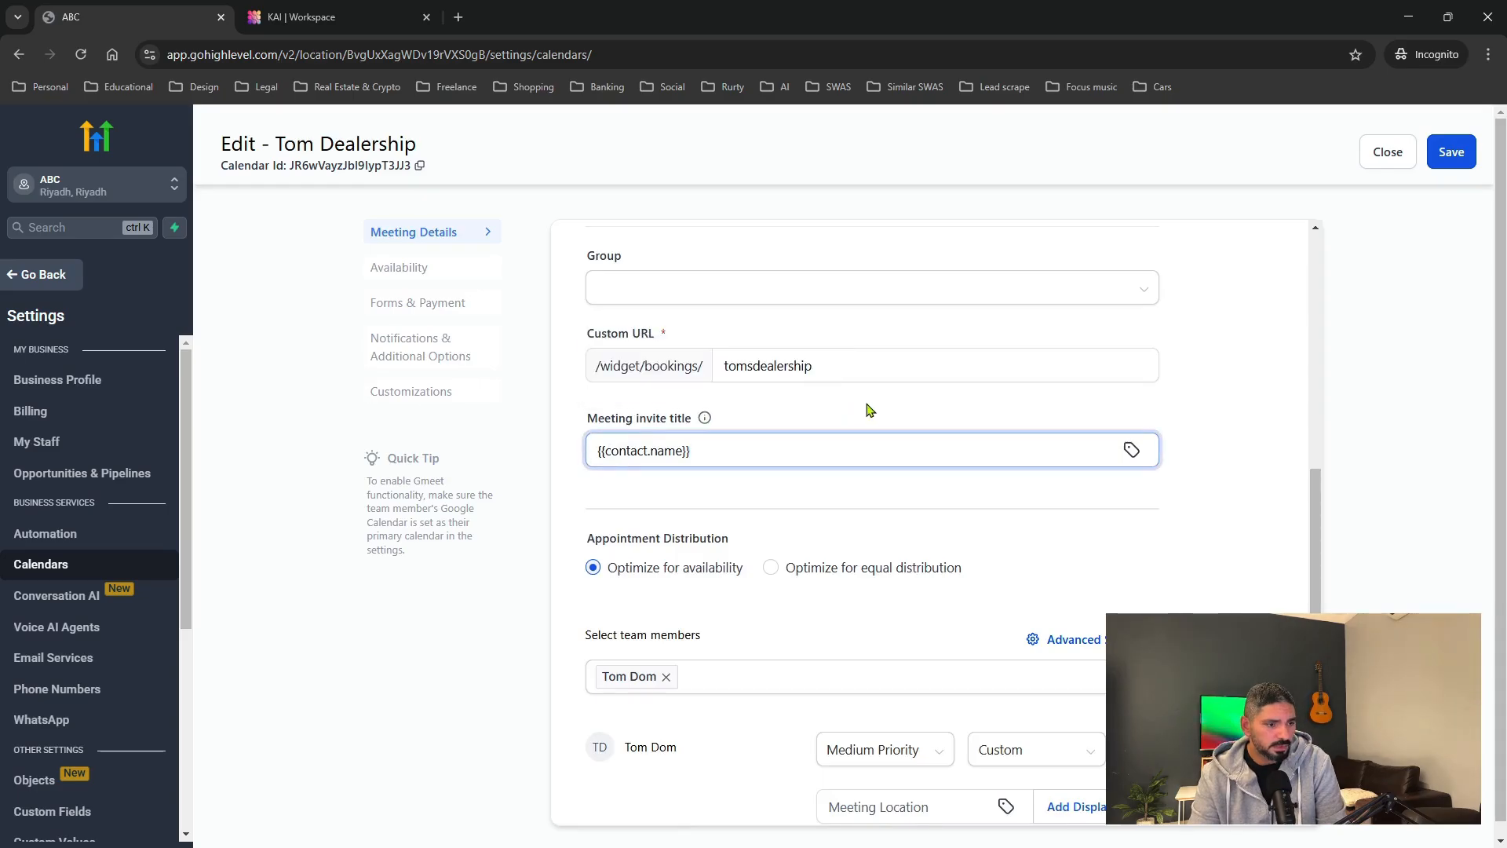
click(893, 423)
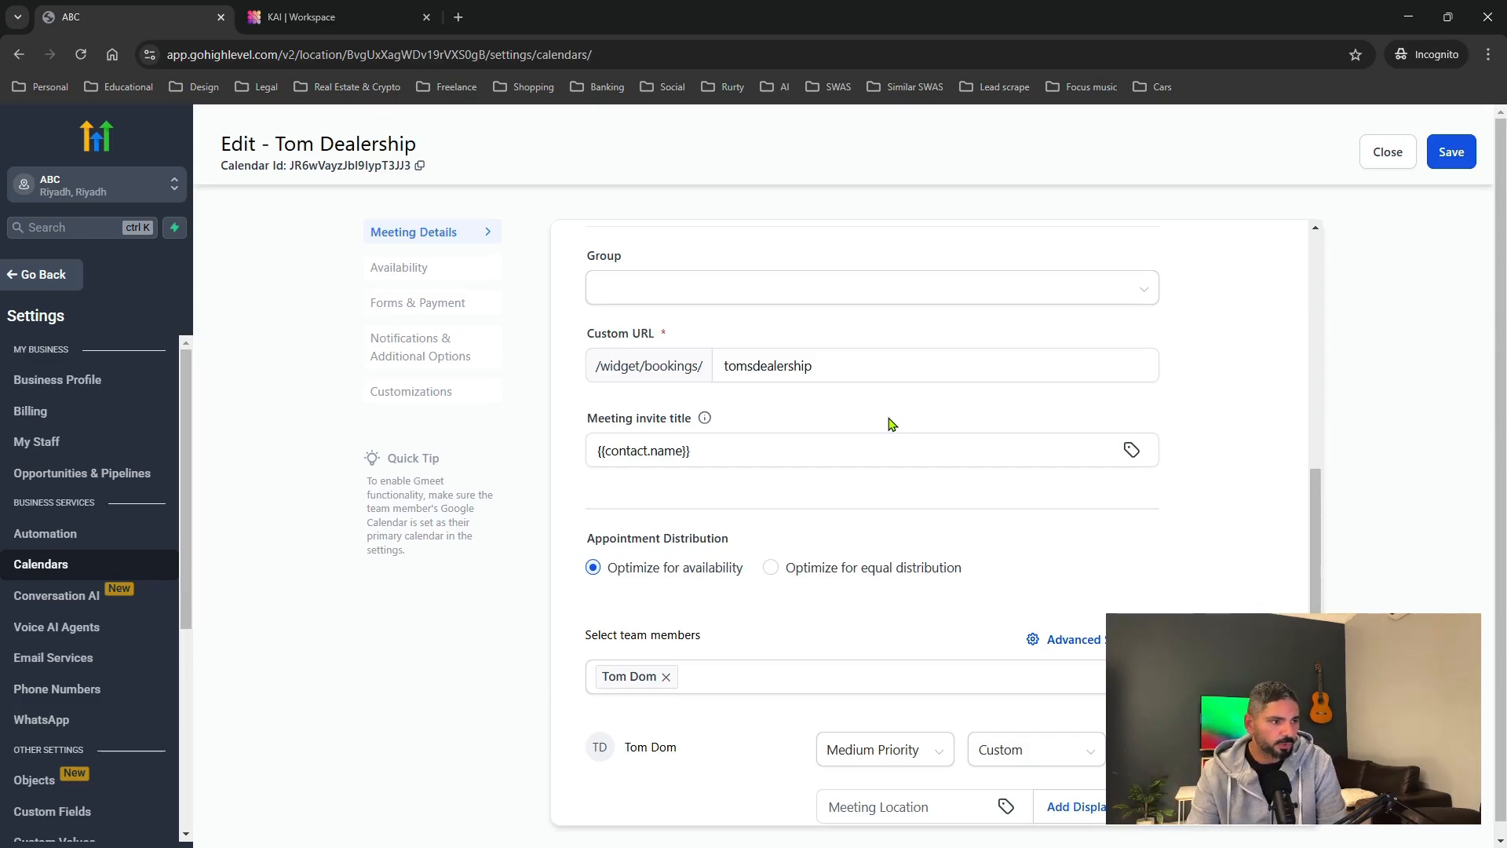
scroll(873, 424, down, 2)
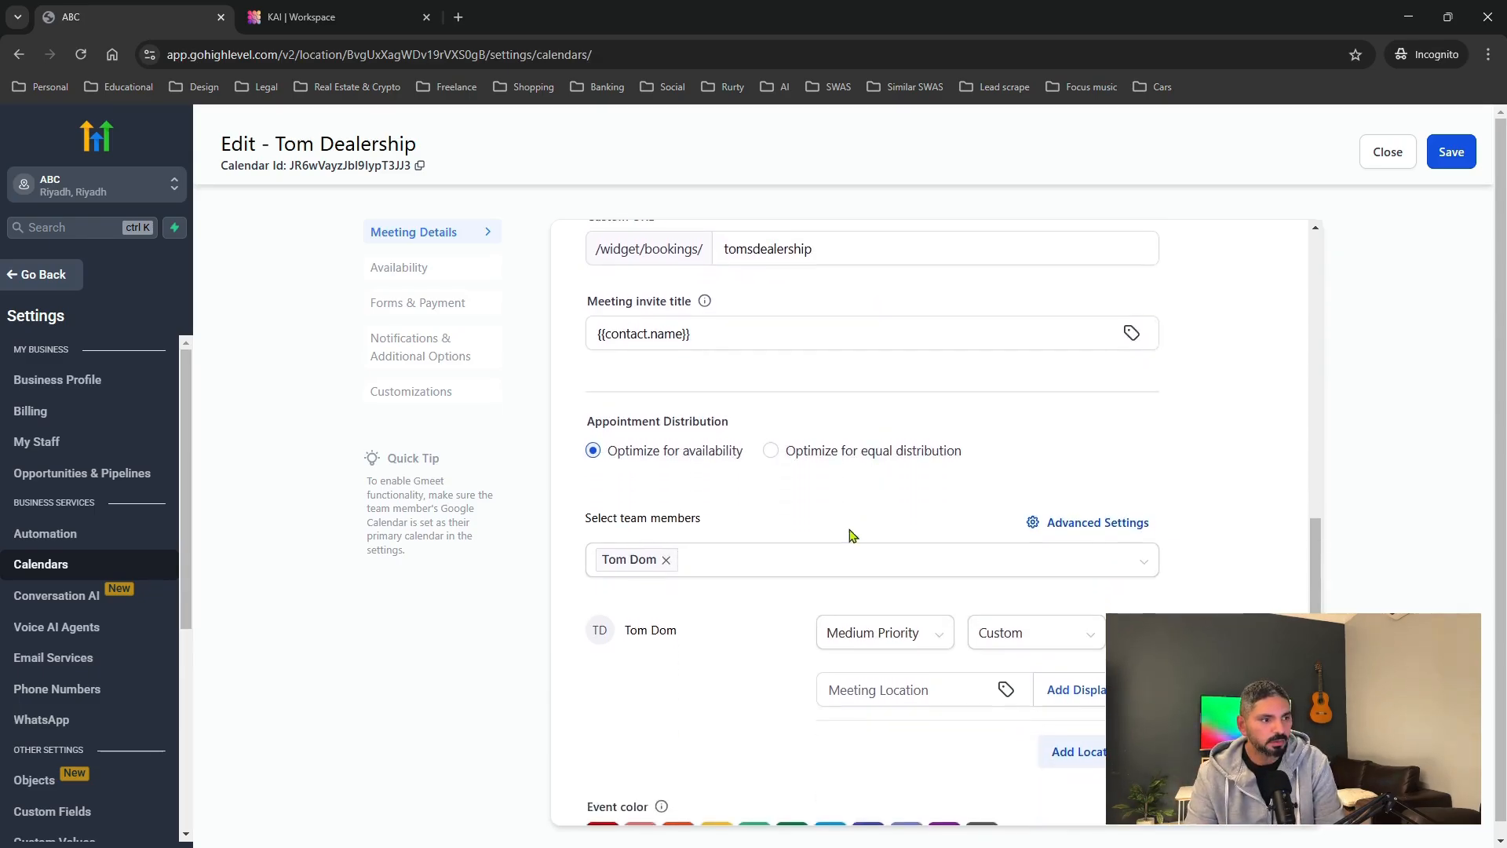
scroll(852, 535, down, 1)
scroll(859, 543, down, 1)
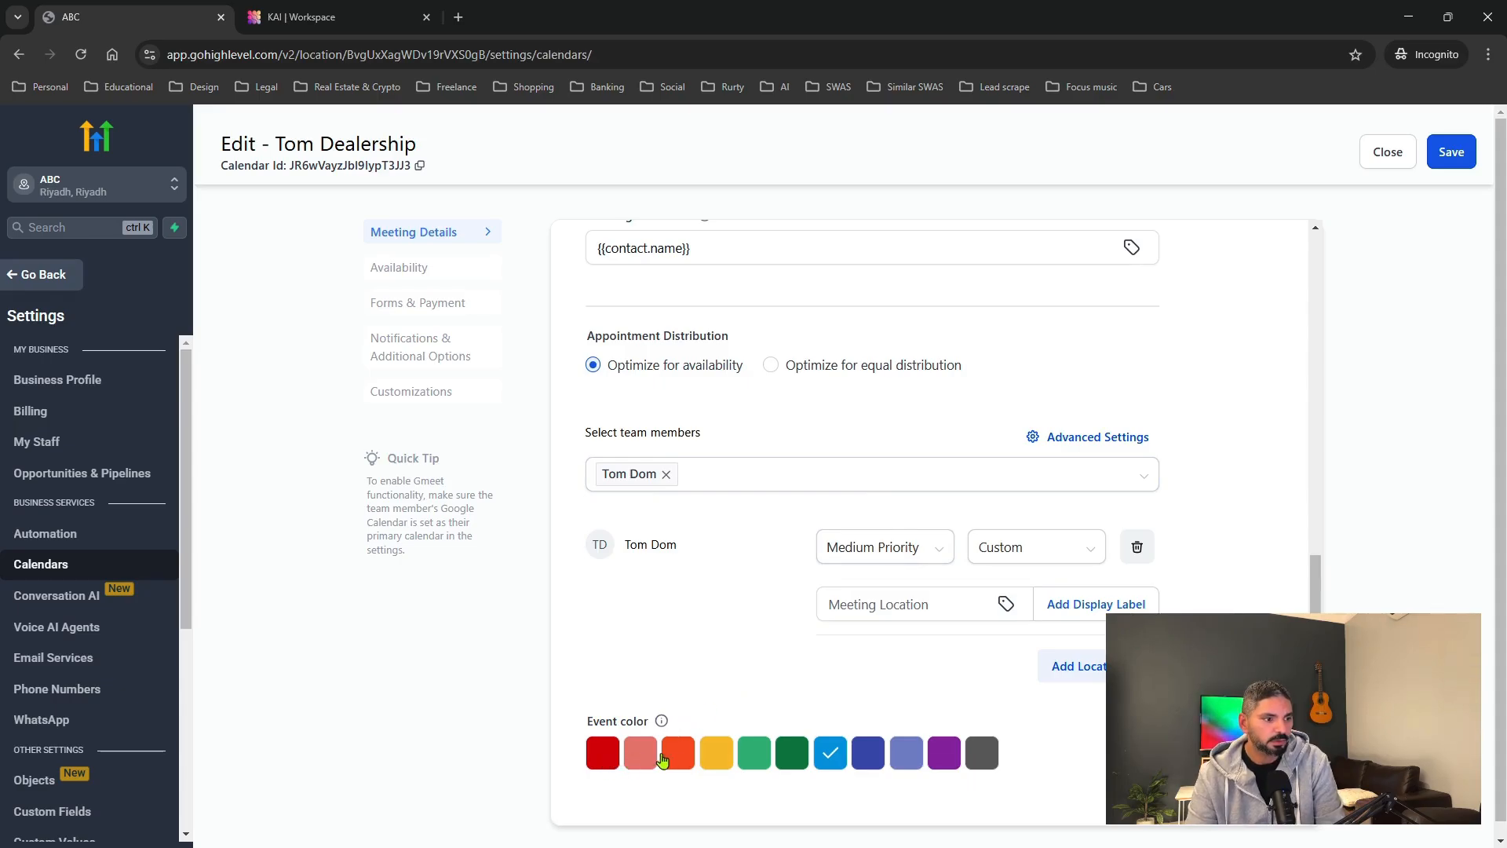
Keep the staff member at Medium Priority and set their meeting location to Full Address.
click(908, 553)
click(928, 556)
click(1048, 552)
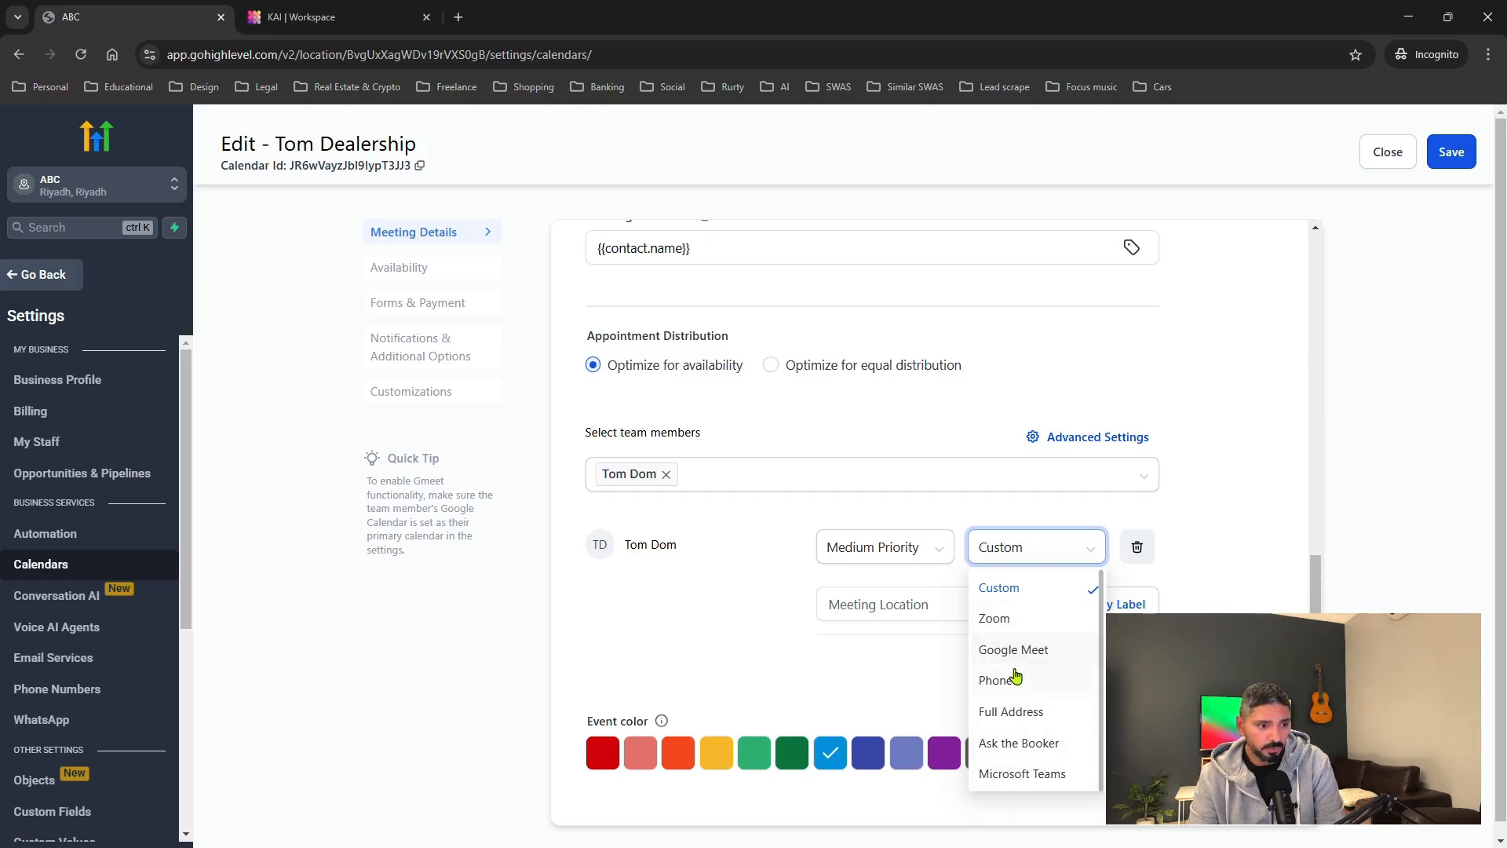
click(981, 715)
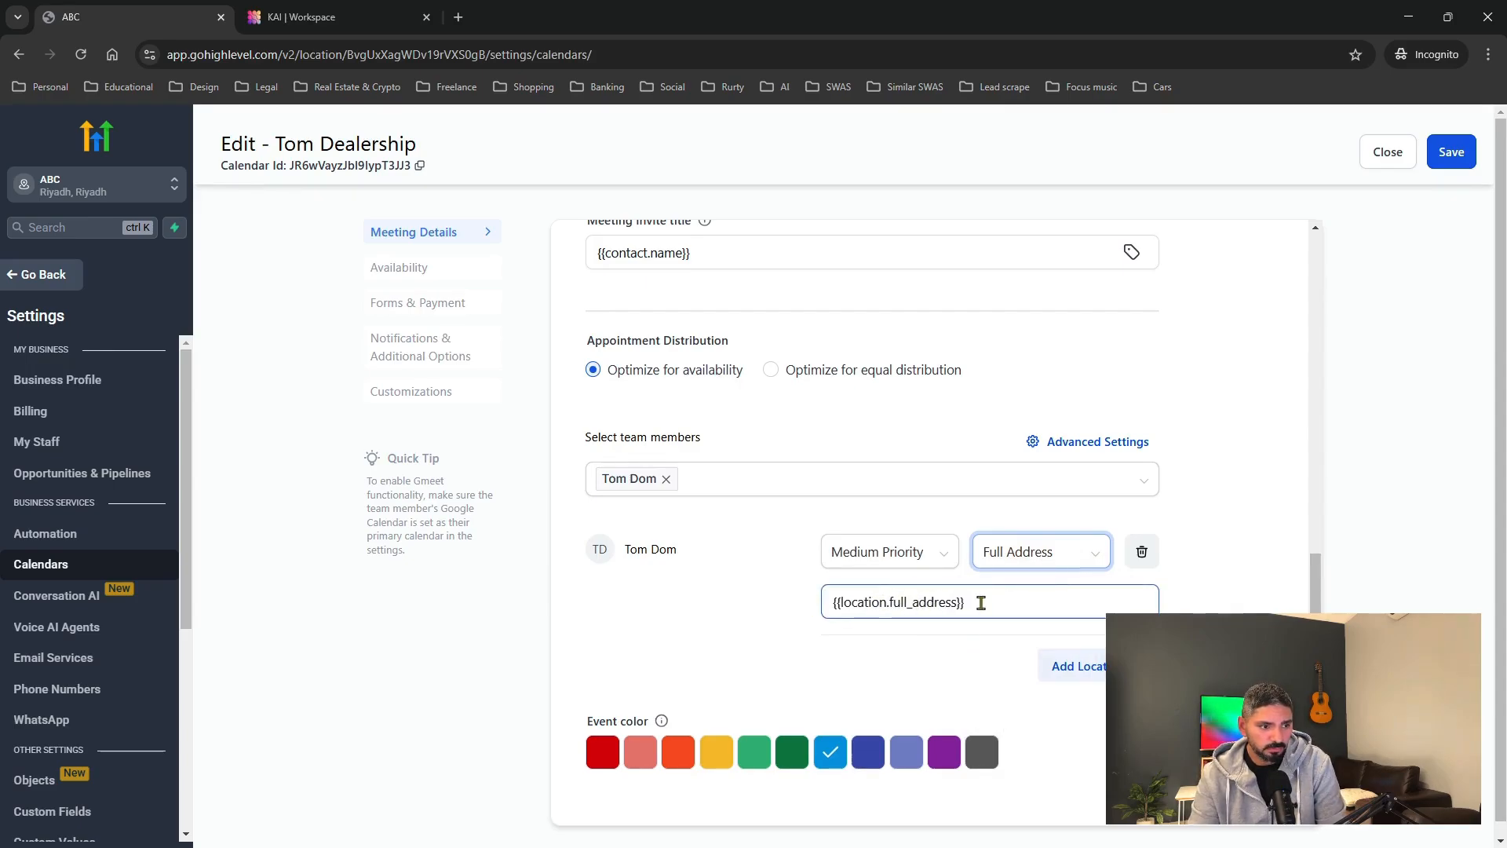
drag(981, 602, 827, 602)
click(978, 673)
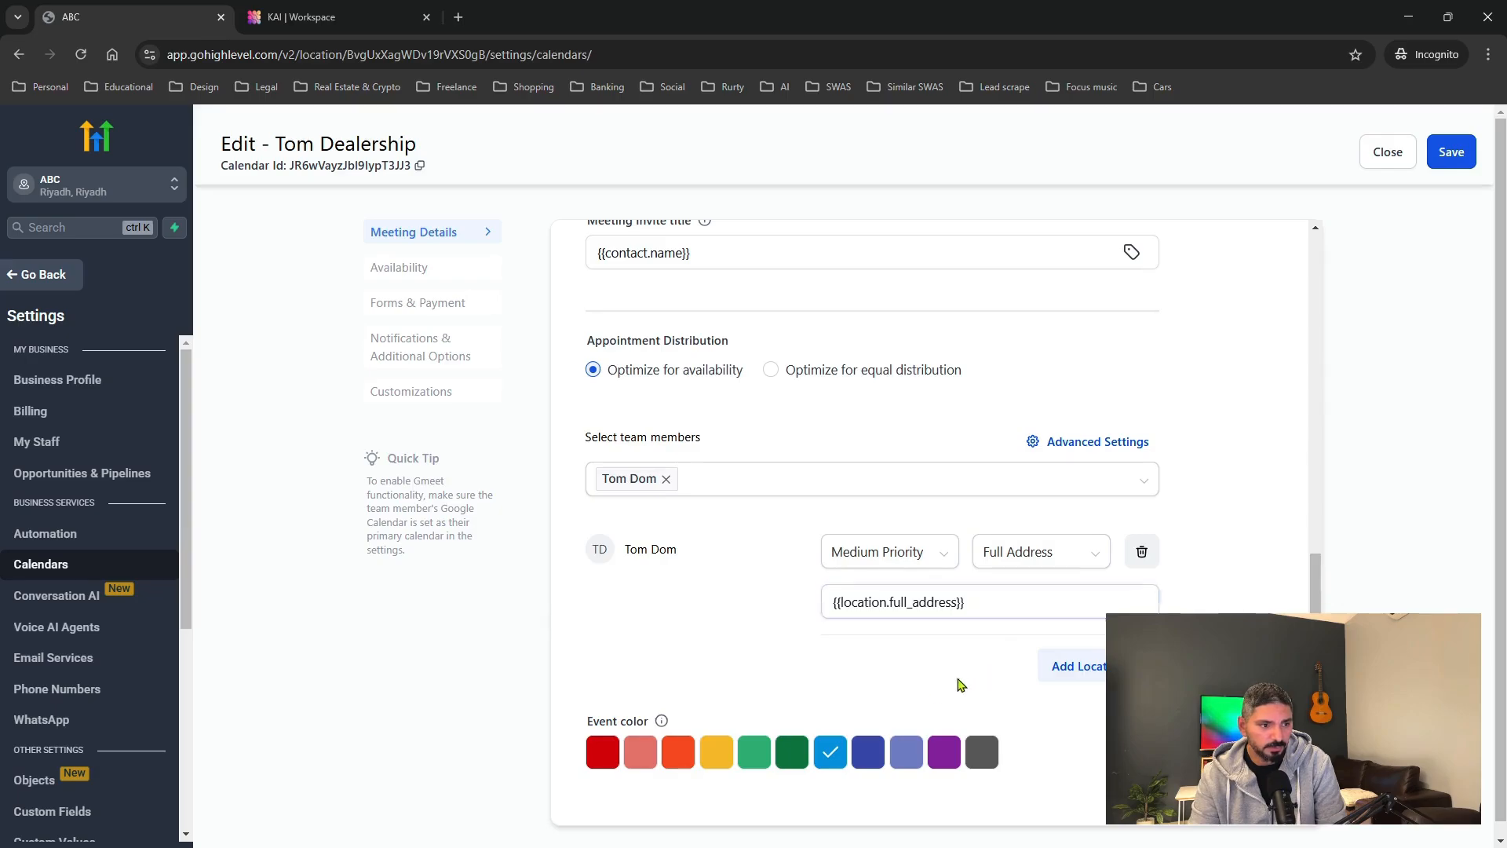
scroll(914, 698, down, 1)
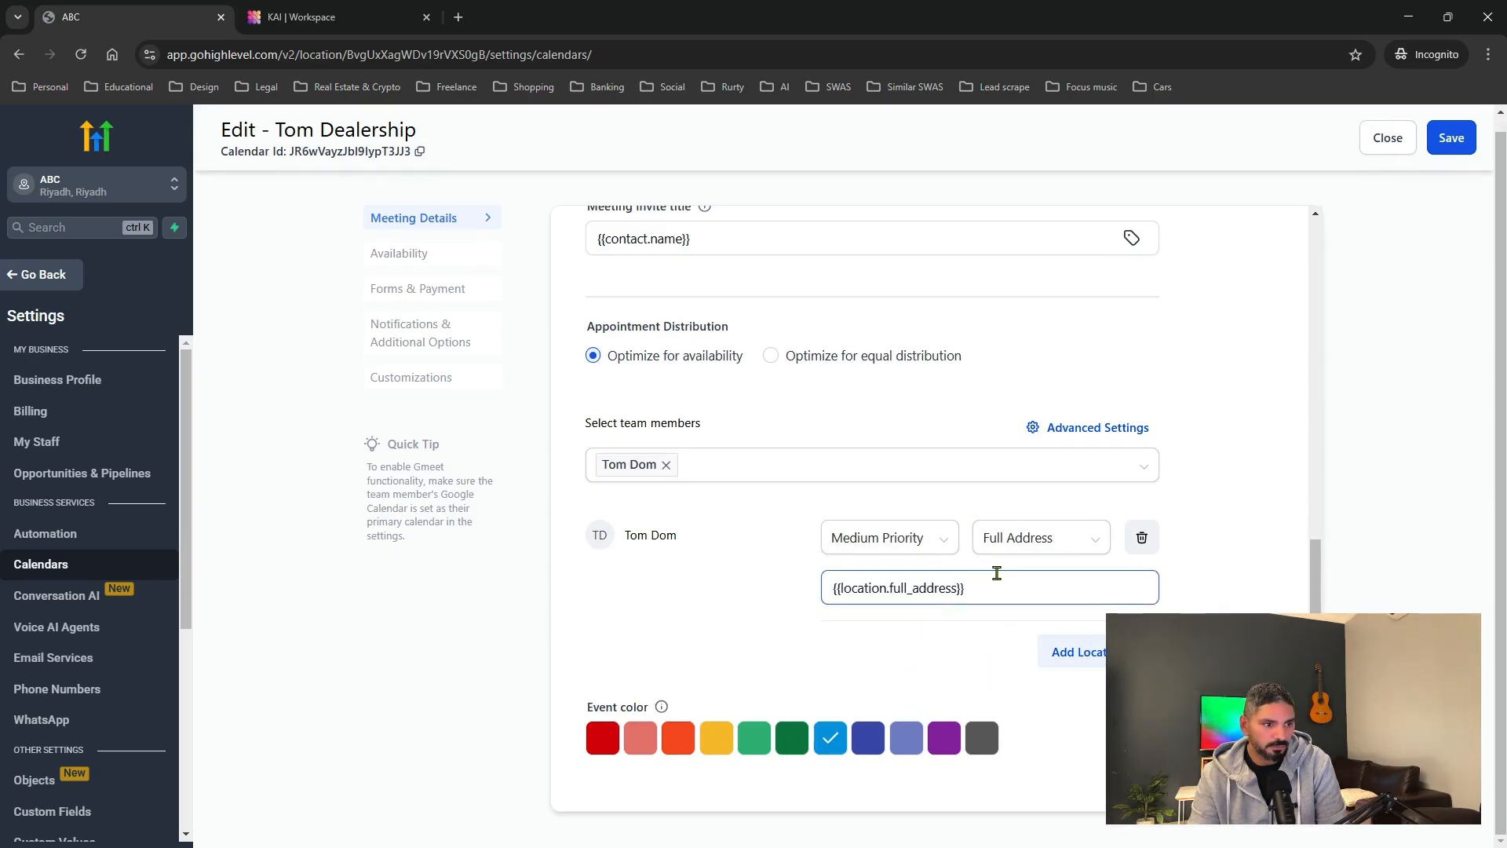
scroll(976, 615, up, 7)
scroll(852, 612, up, 2)
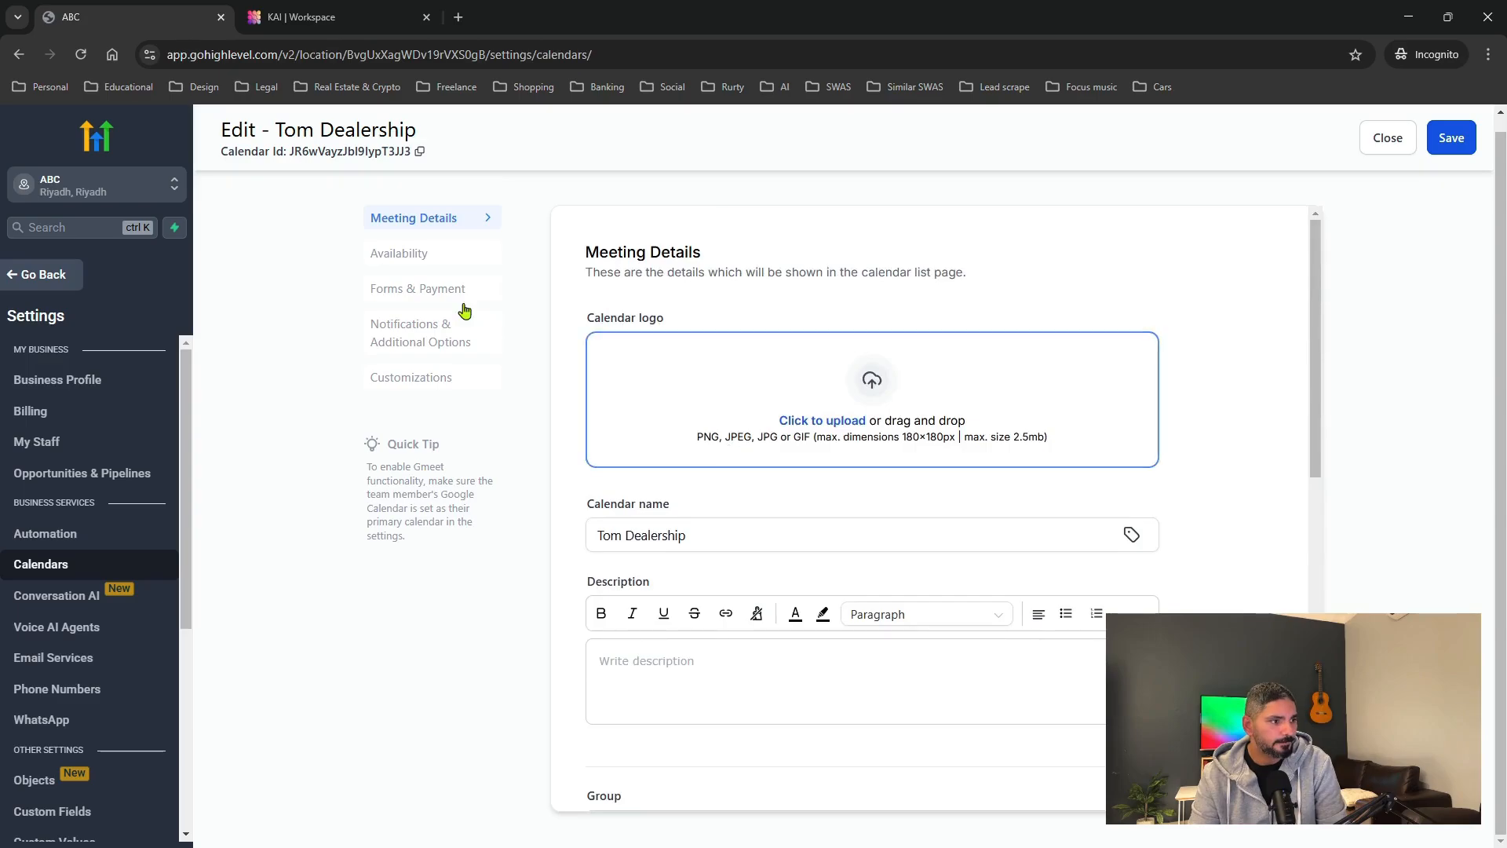
Look over the Tom Dealership calendar's availability settings.
click(398, 256)
scroll(701, 358, down, 10)
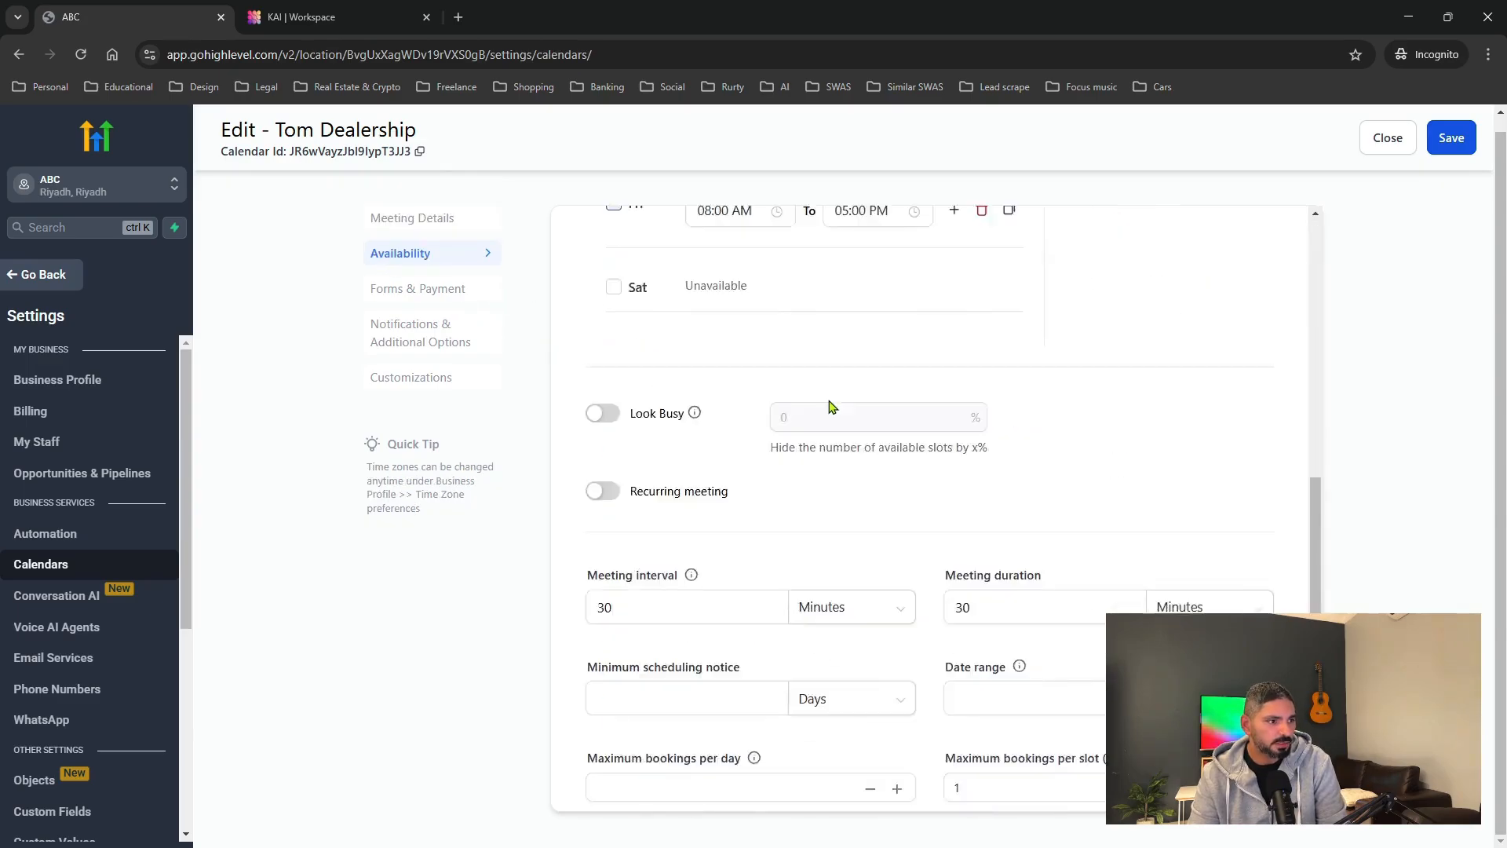
scroll(864, 483, up, 1)
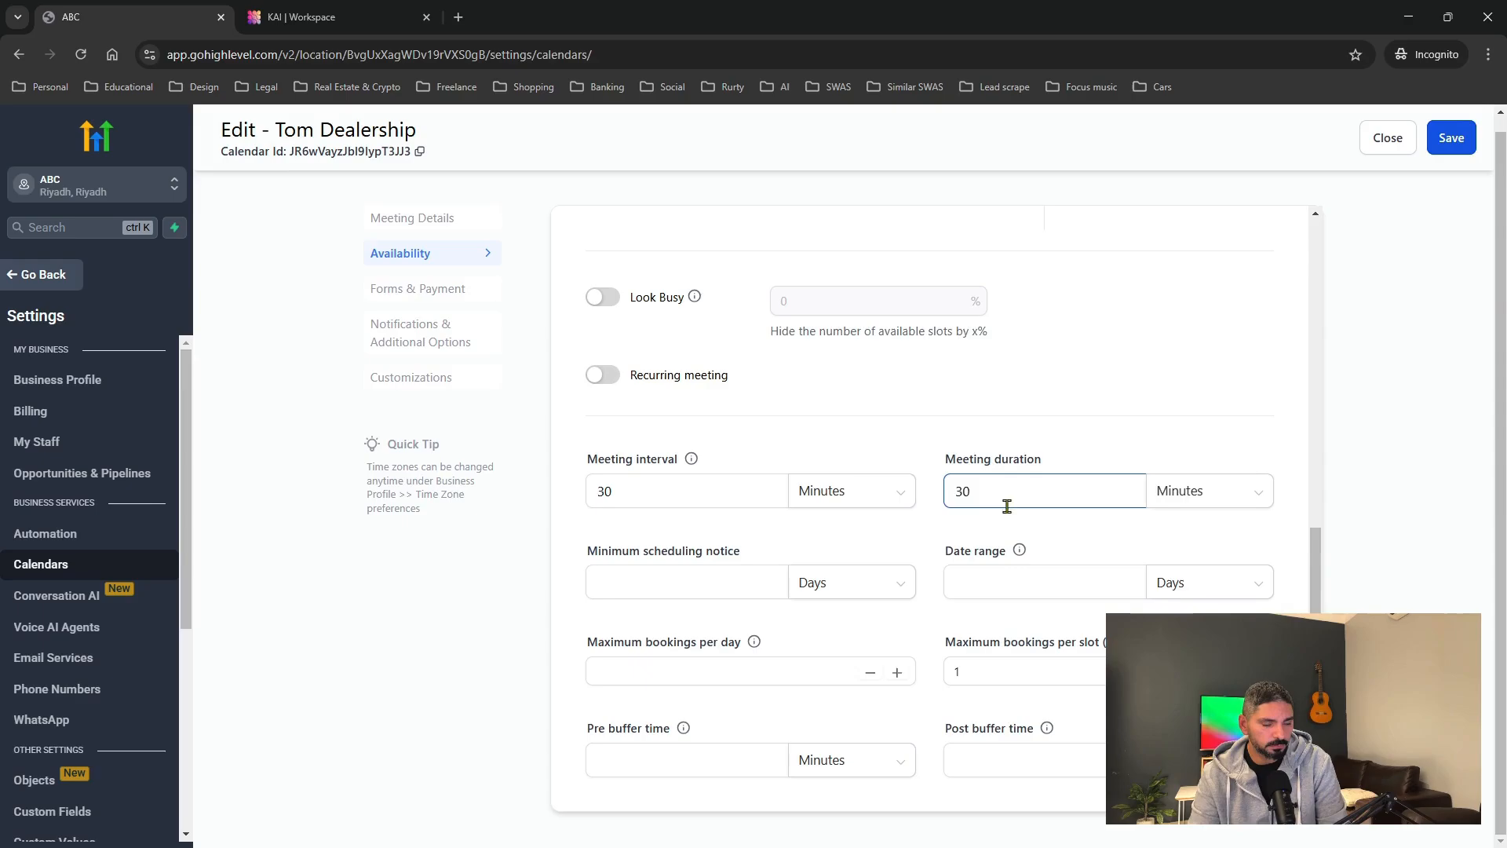
scroll(670, 521, down, 1)
click(967, 556)
scroll(967, 557, up, 1)
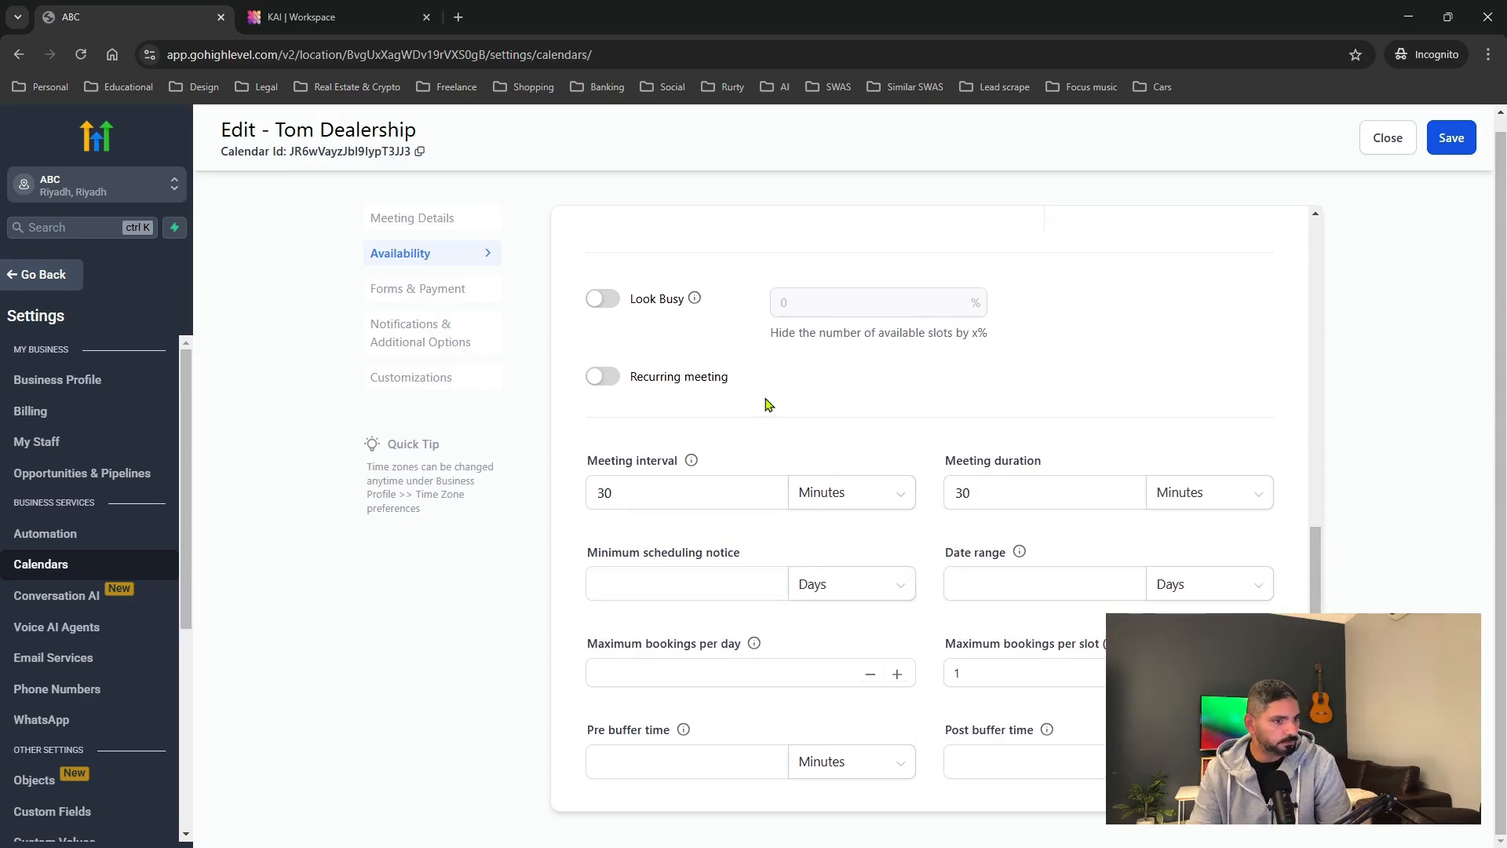
scroll(915, 471, up, 8)
scroll(850, 487, down, 4)
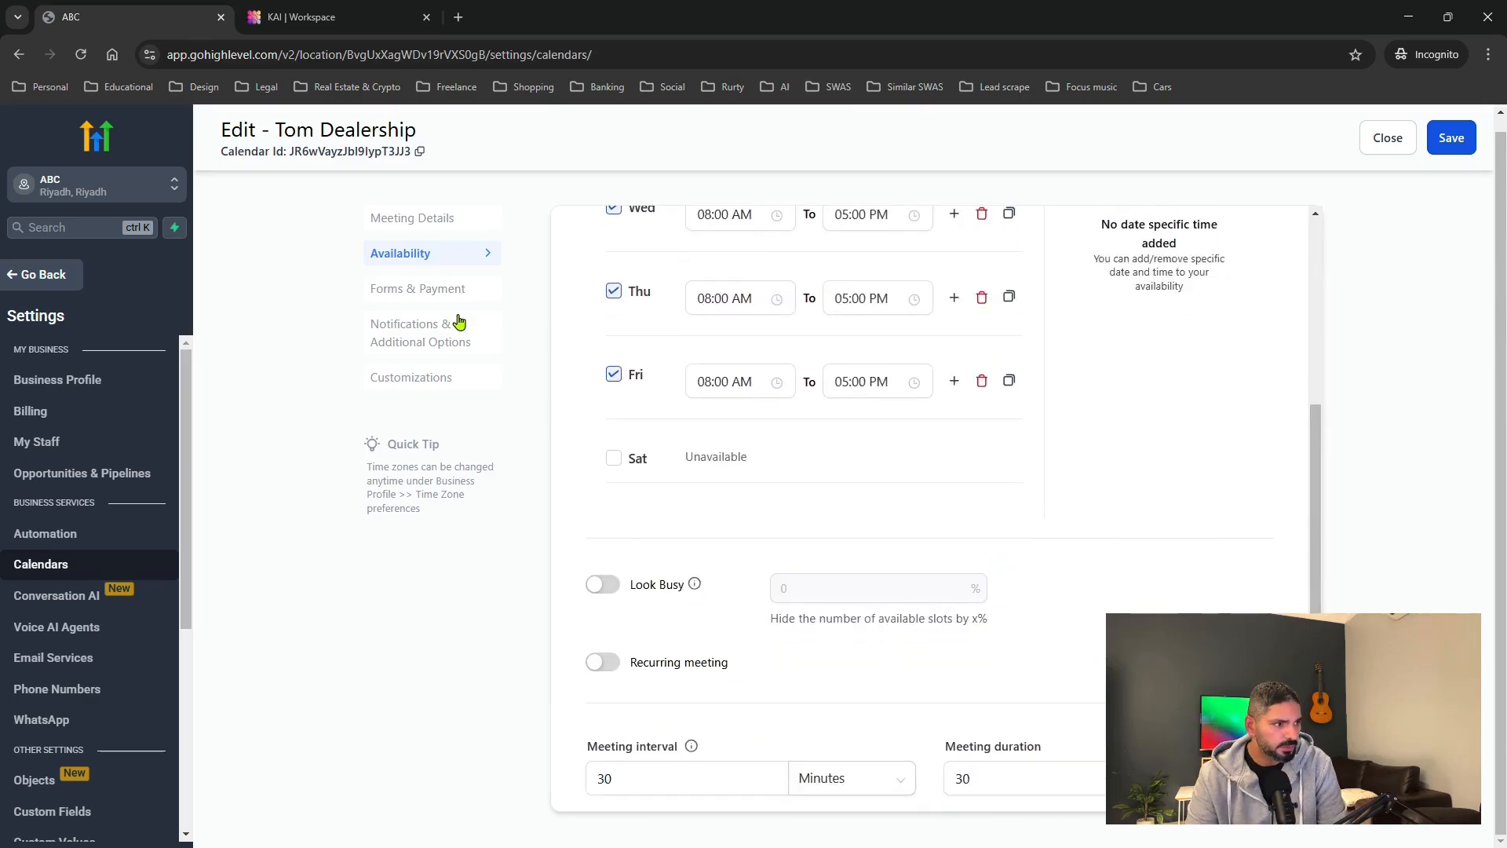
Keep the Default booking form and turn on pre-populated fields for sticky contacts.
click(448, 292)
scroll(704, 406, up, 5)
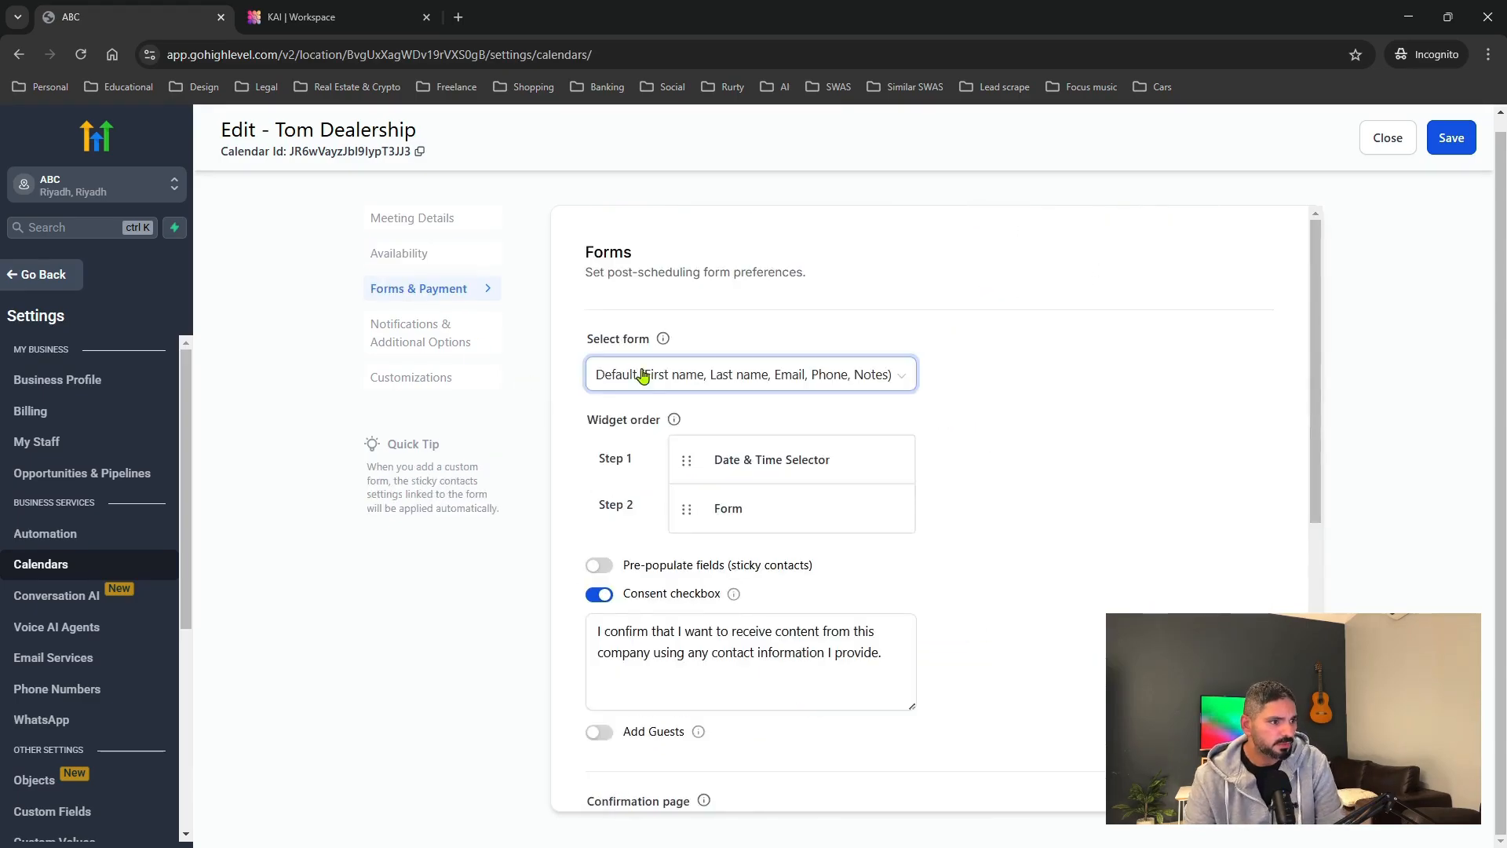
scroll(901, 378, down, 1)
click(896, 323)
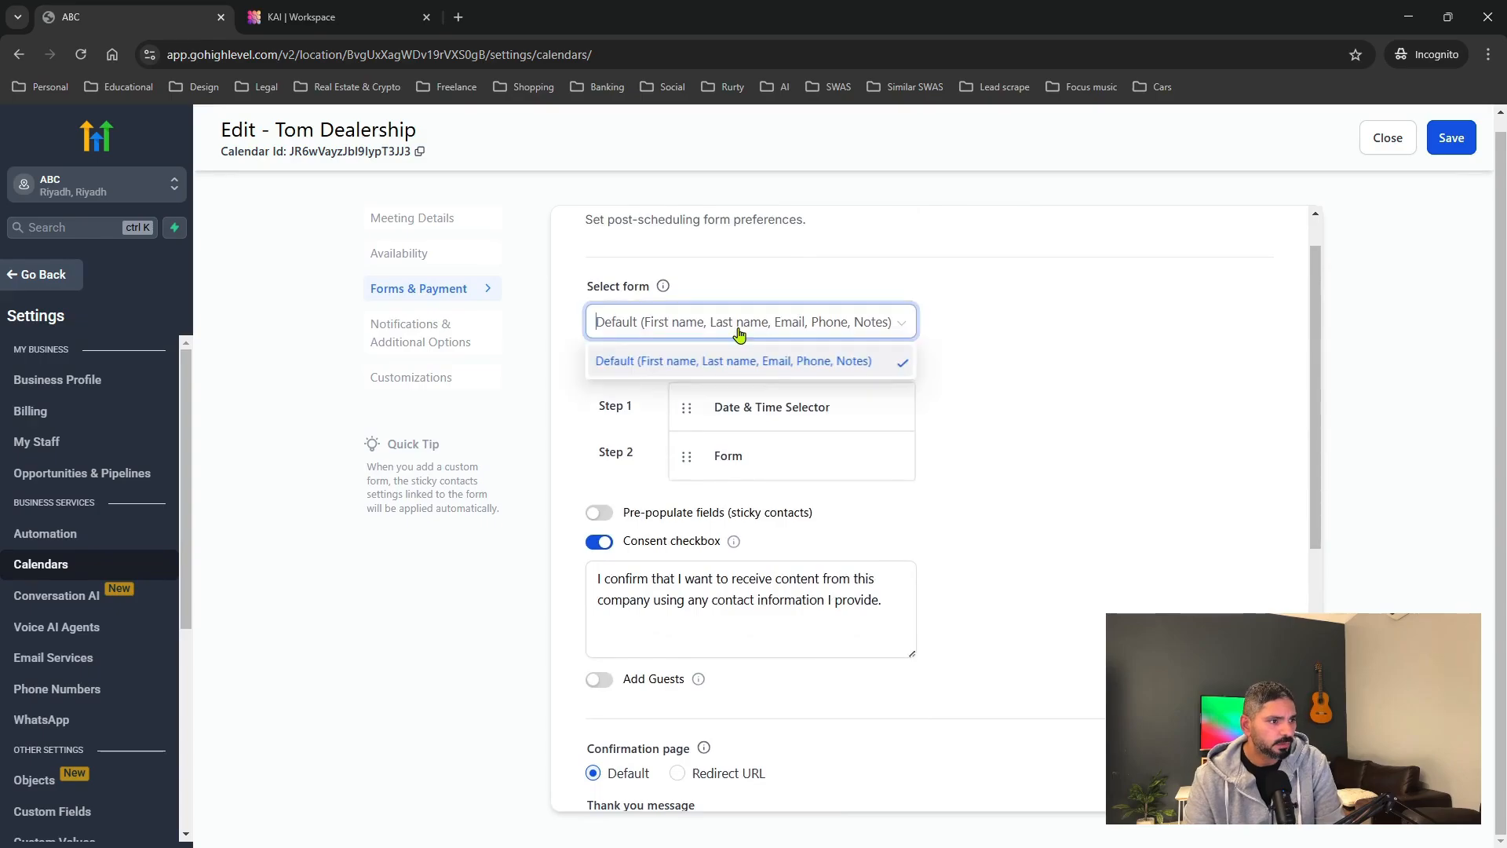
click(729, 374)
scroll(801, 396, down, 2)
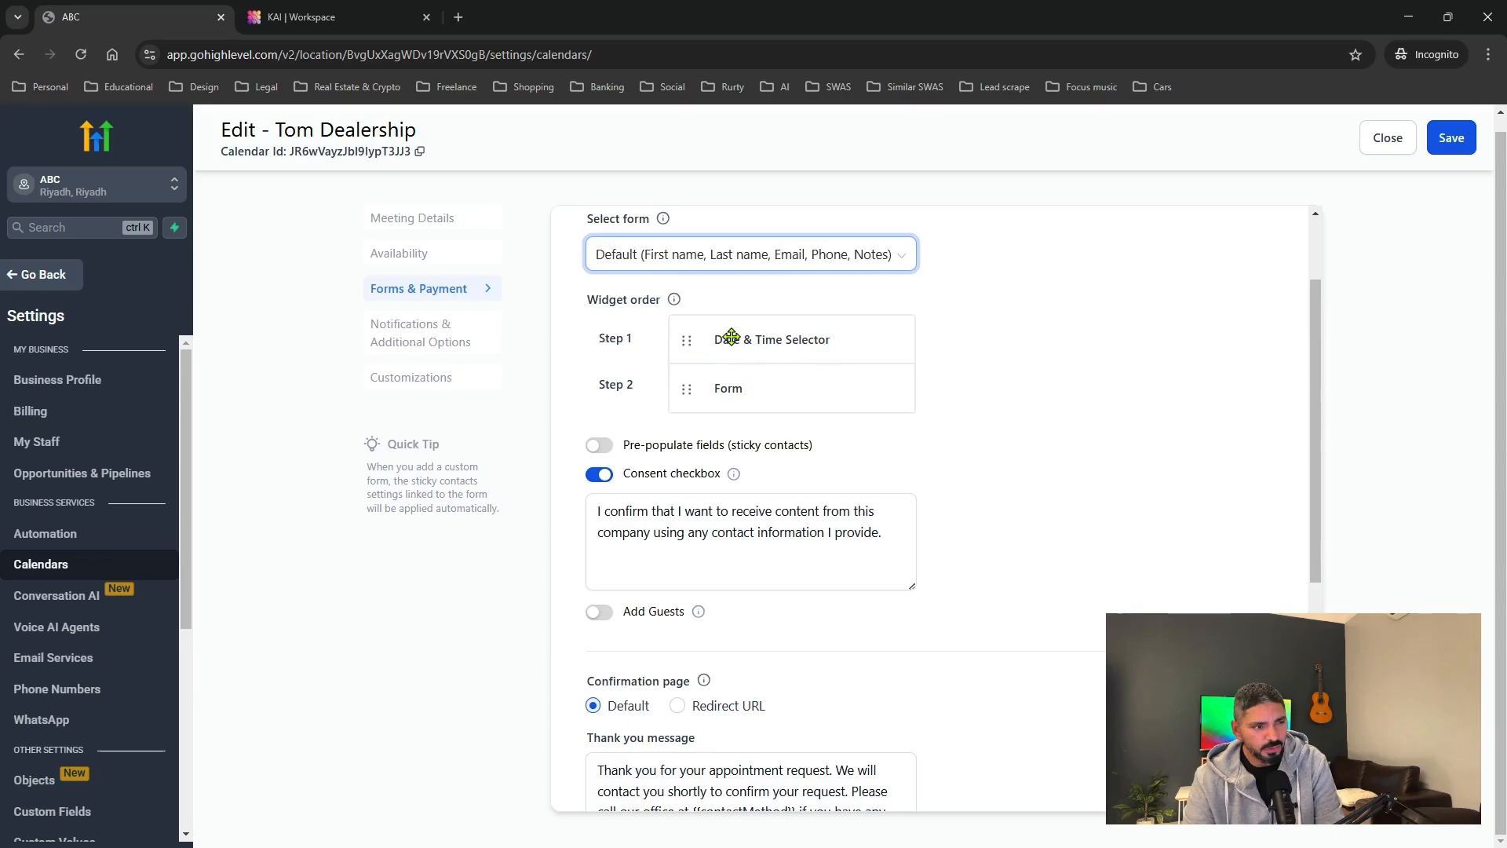
scroll(716, 510, down, 3)
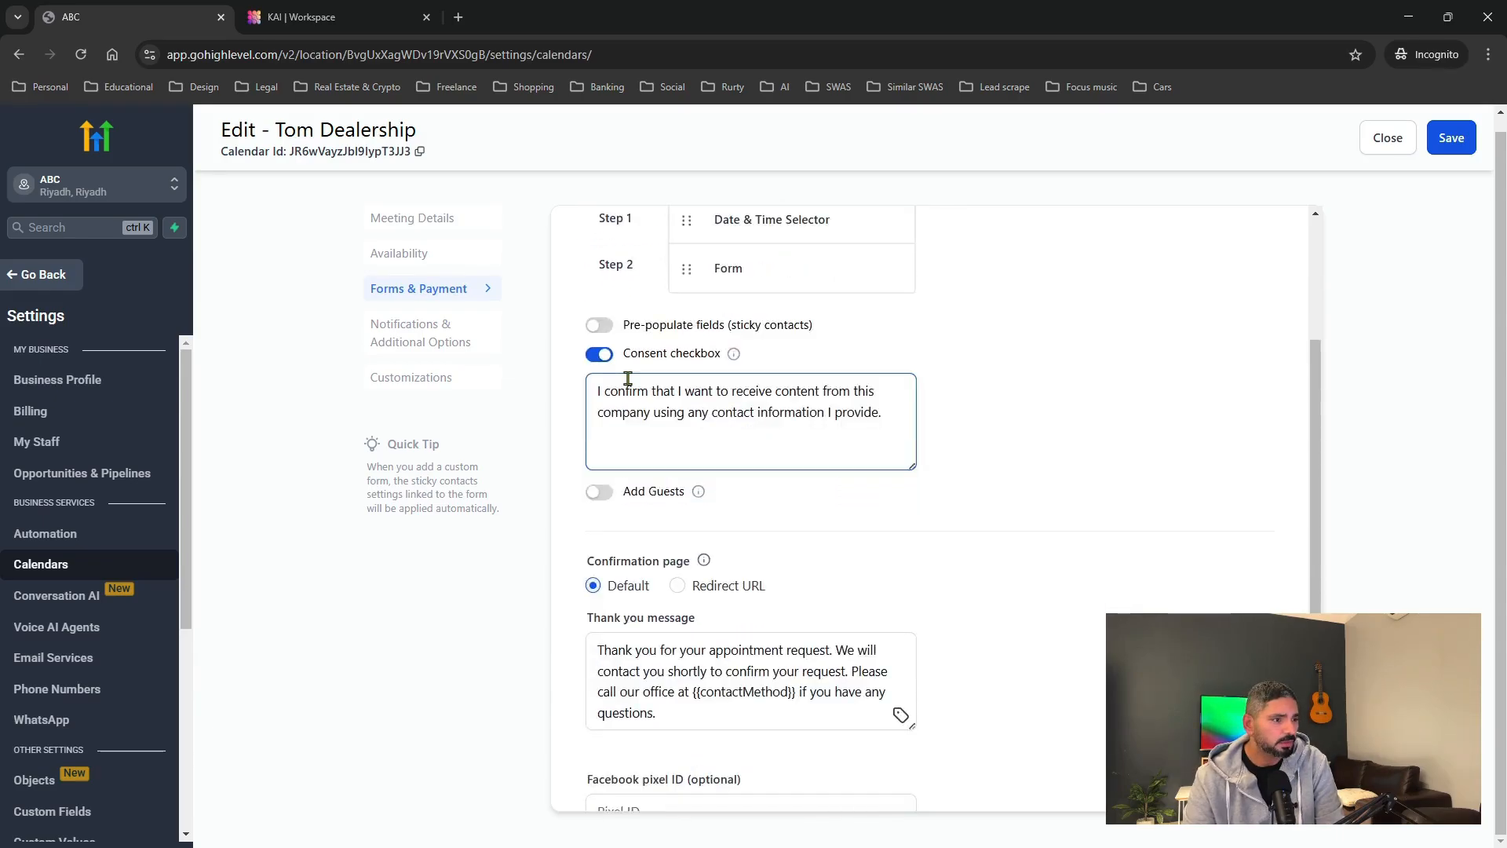
click(694, 326)
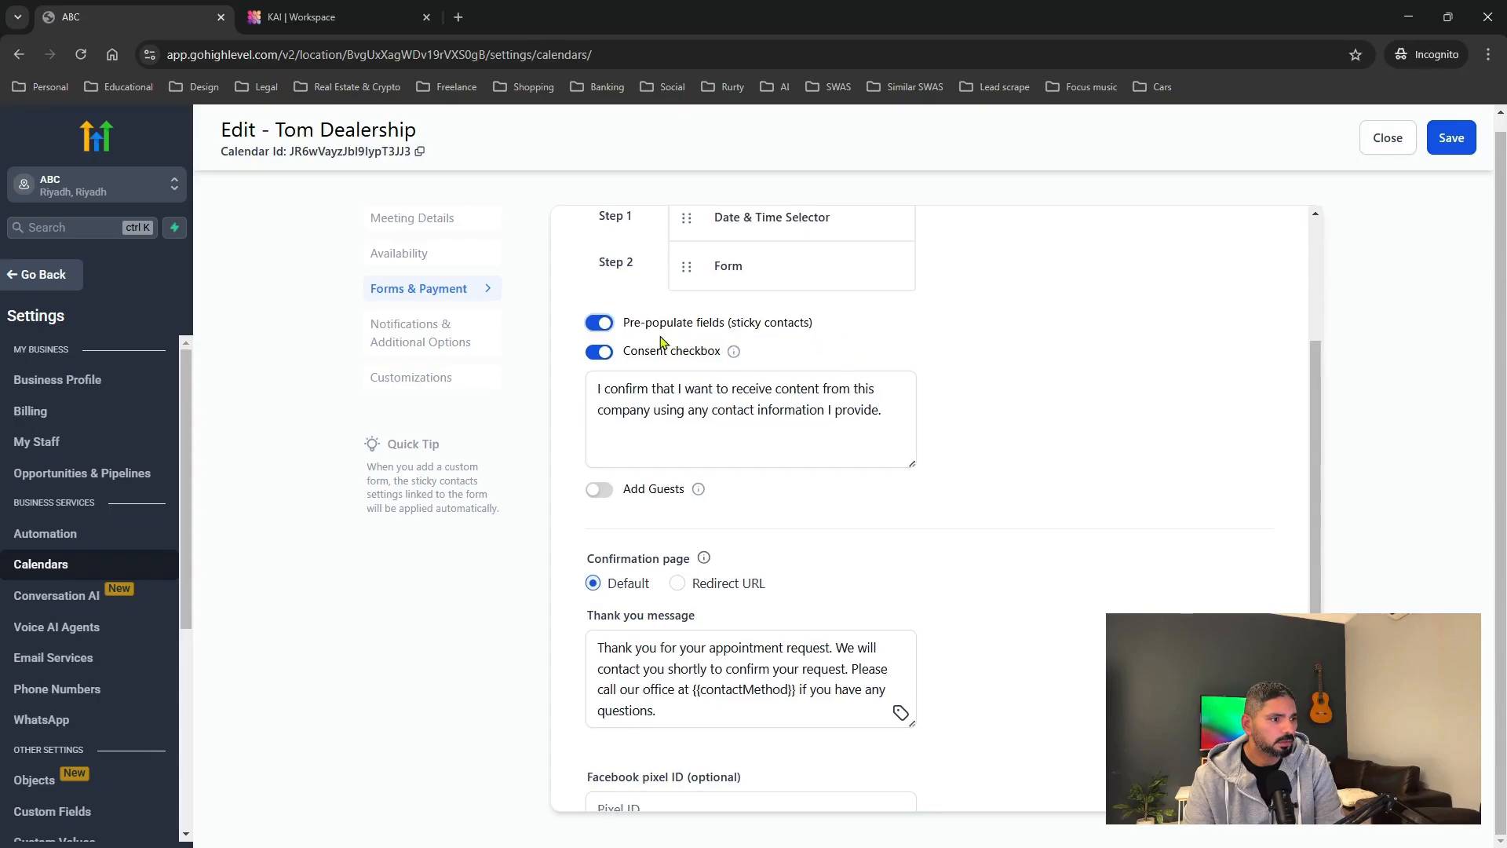
Review the consent and thank-you message text, leaving them unchanged.
scroll(723, 369, down, 1)
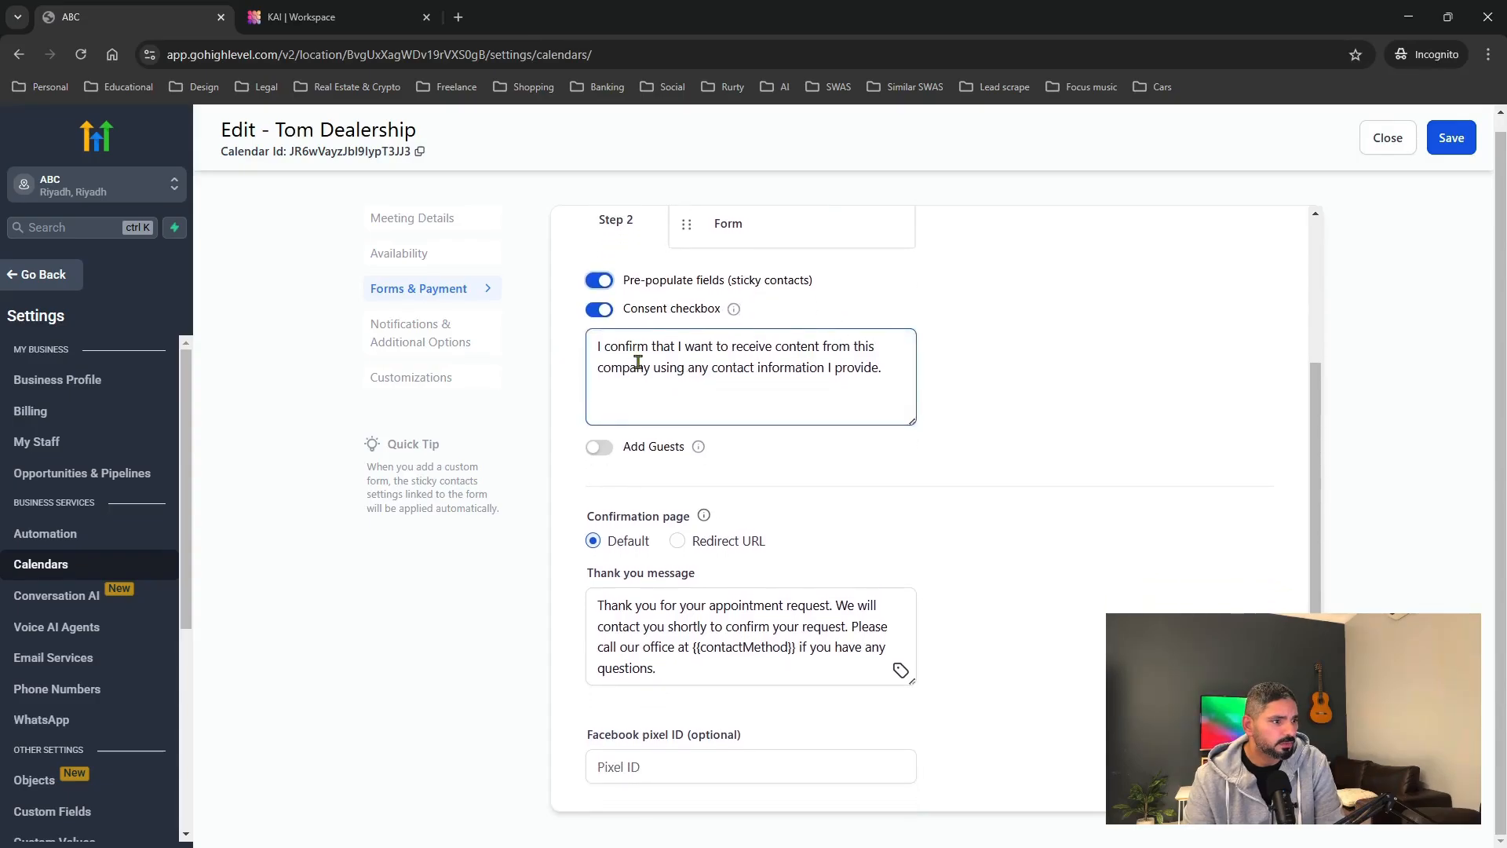
drag(623, 367, 837, 369)
click(836, 377)
scroll(753, 474, down, 6)
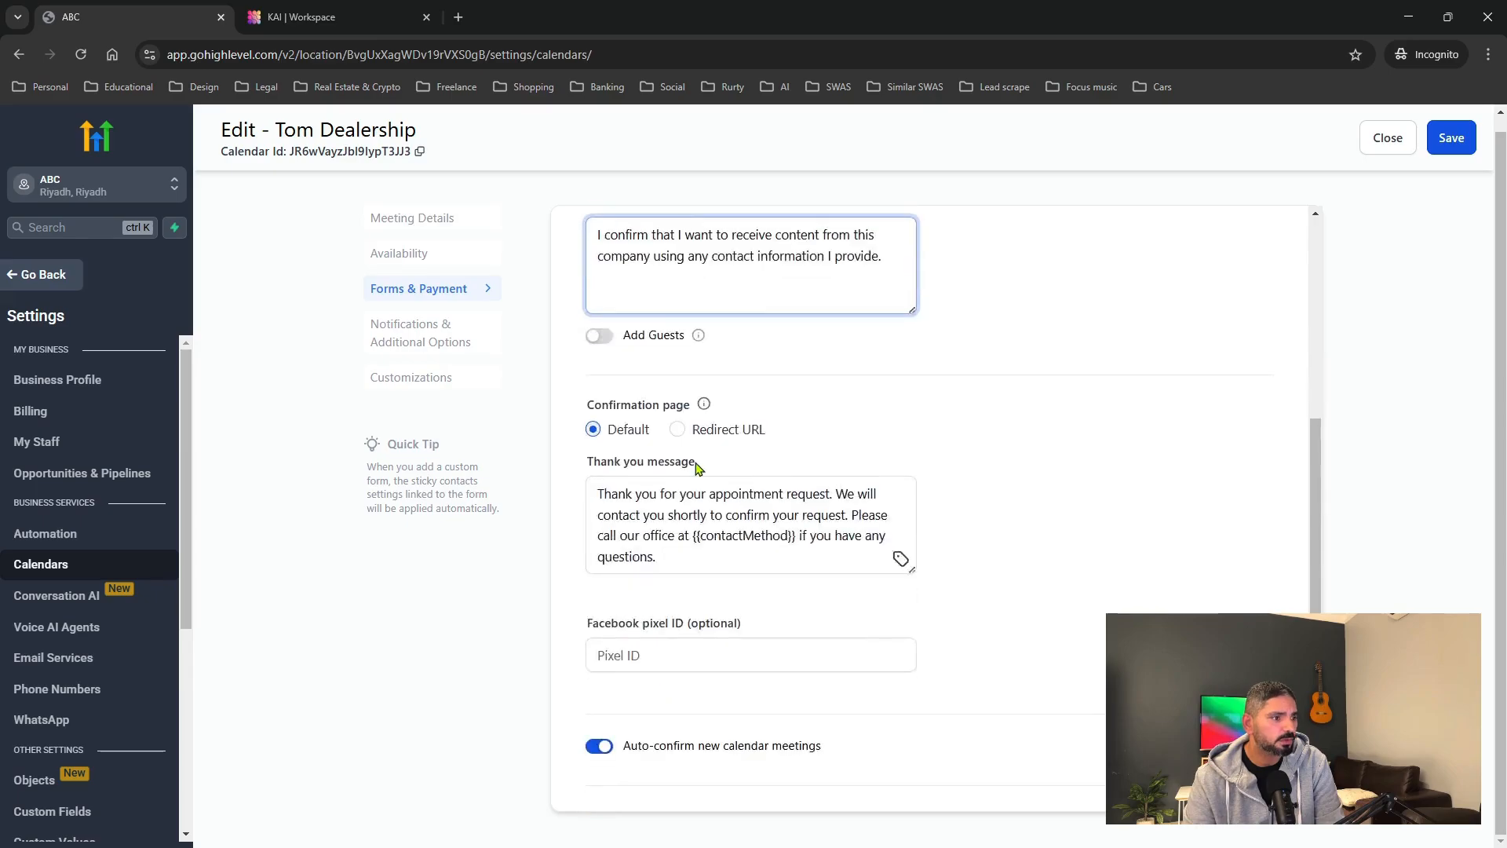
drag(693, 394, 680, 468)
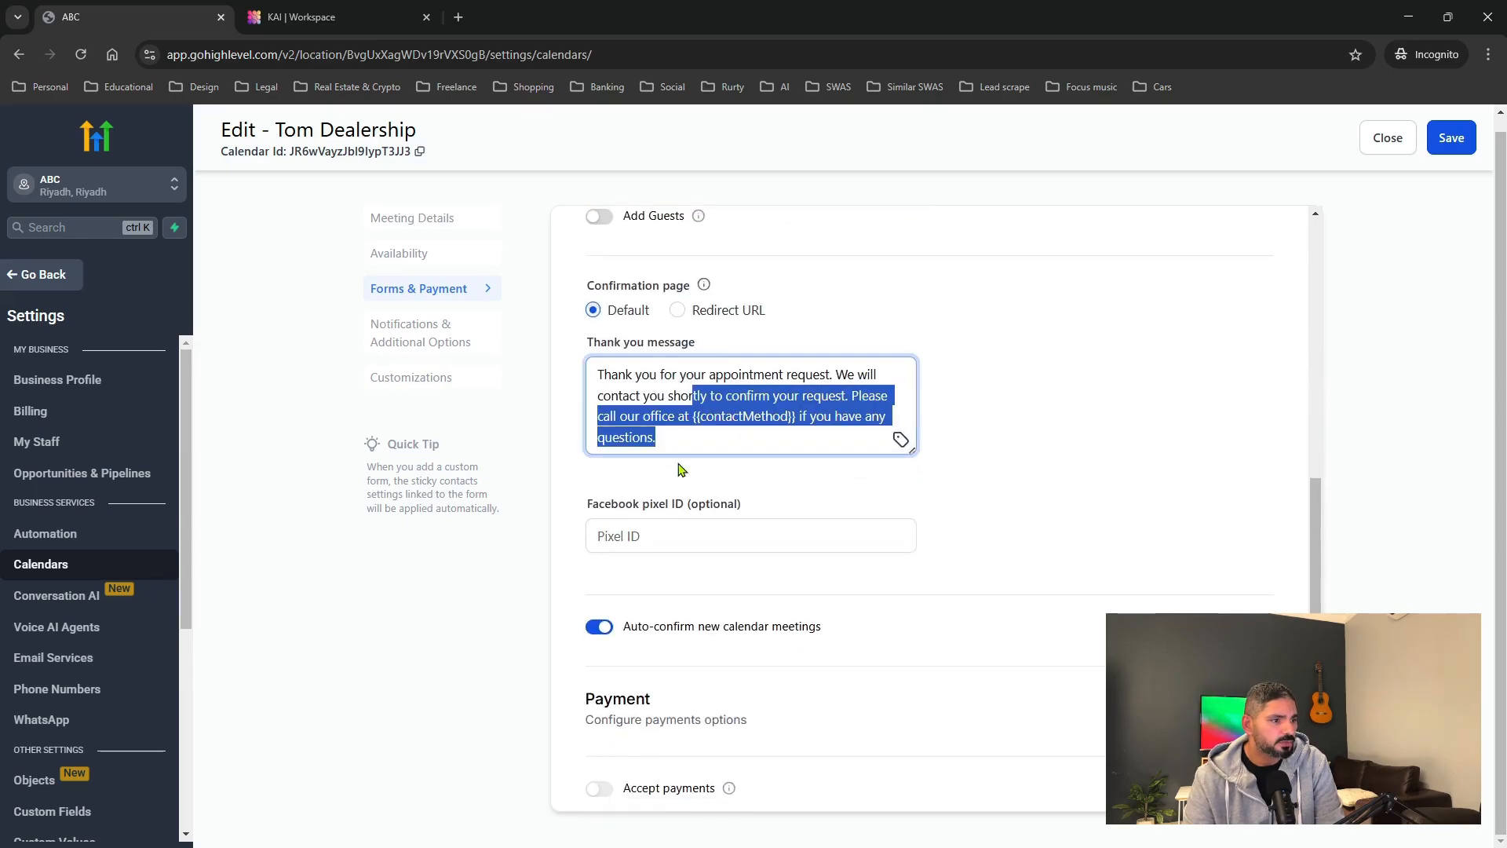
scroll(684, 469, down, 1)
click(873, 557)
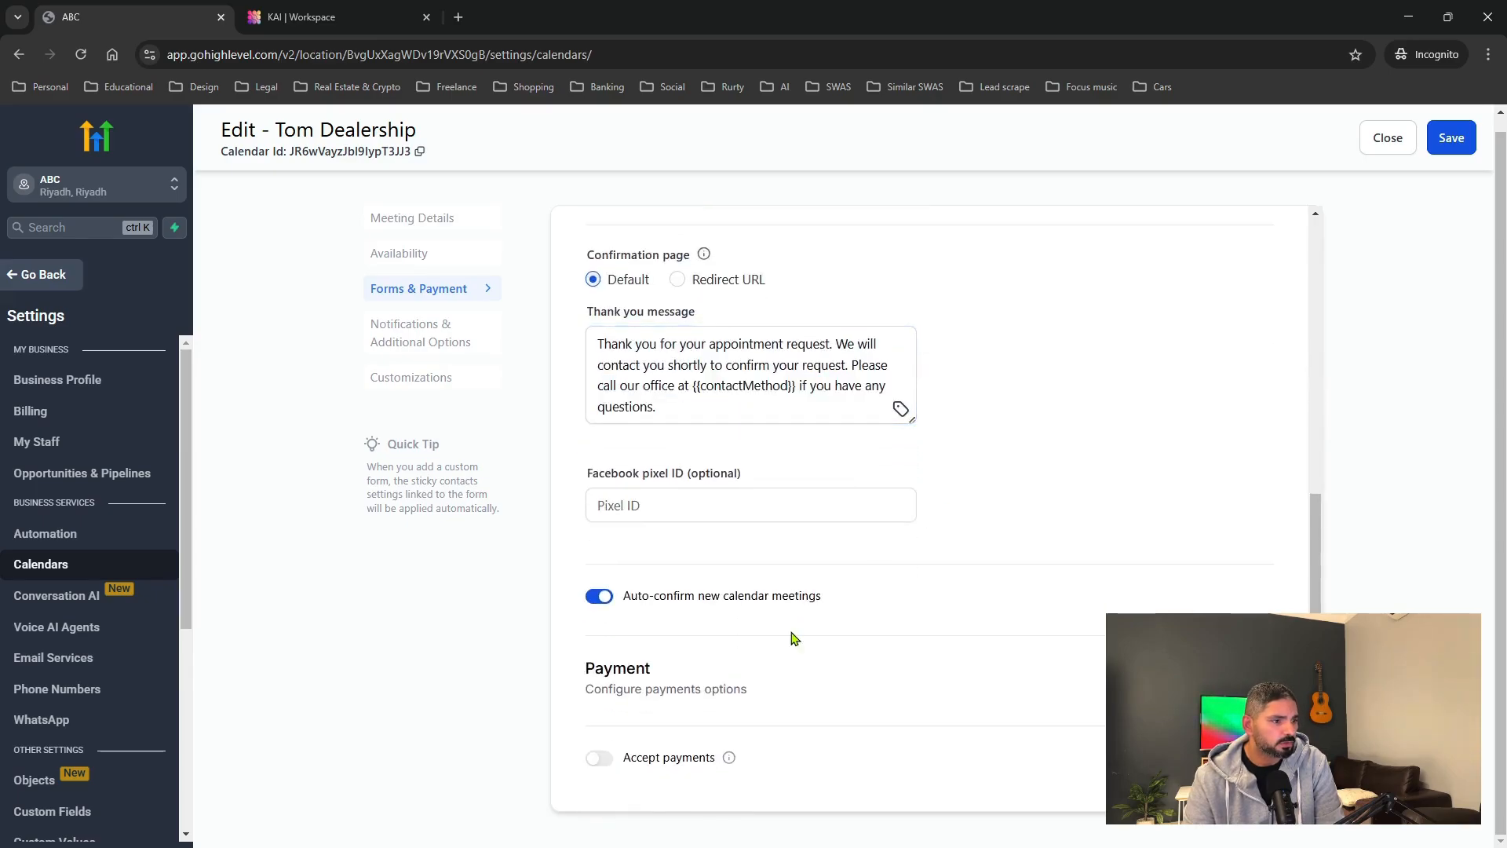
click(417, 340)
scroll(794, 404, up, 6)
Review the notification options and make sure rescheduling of meetings is allowed.
scroll(776, 402, up, 3)
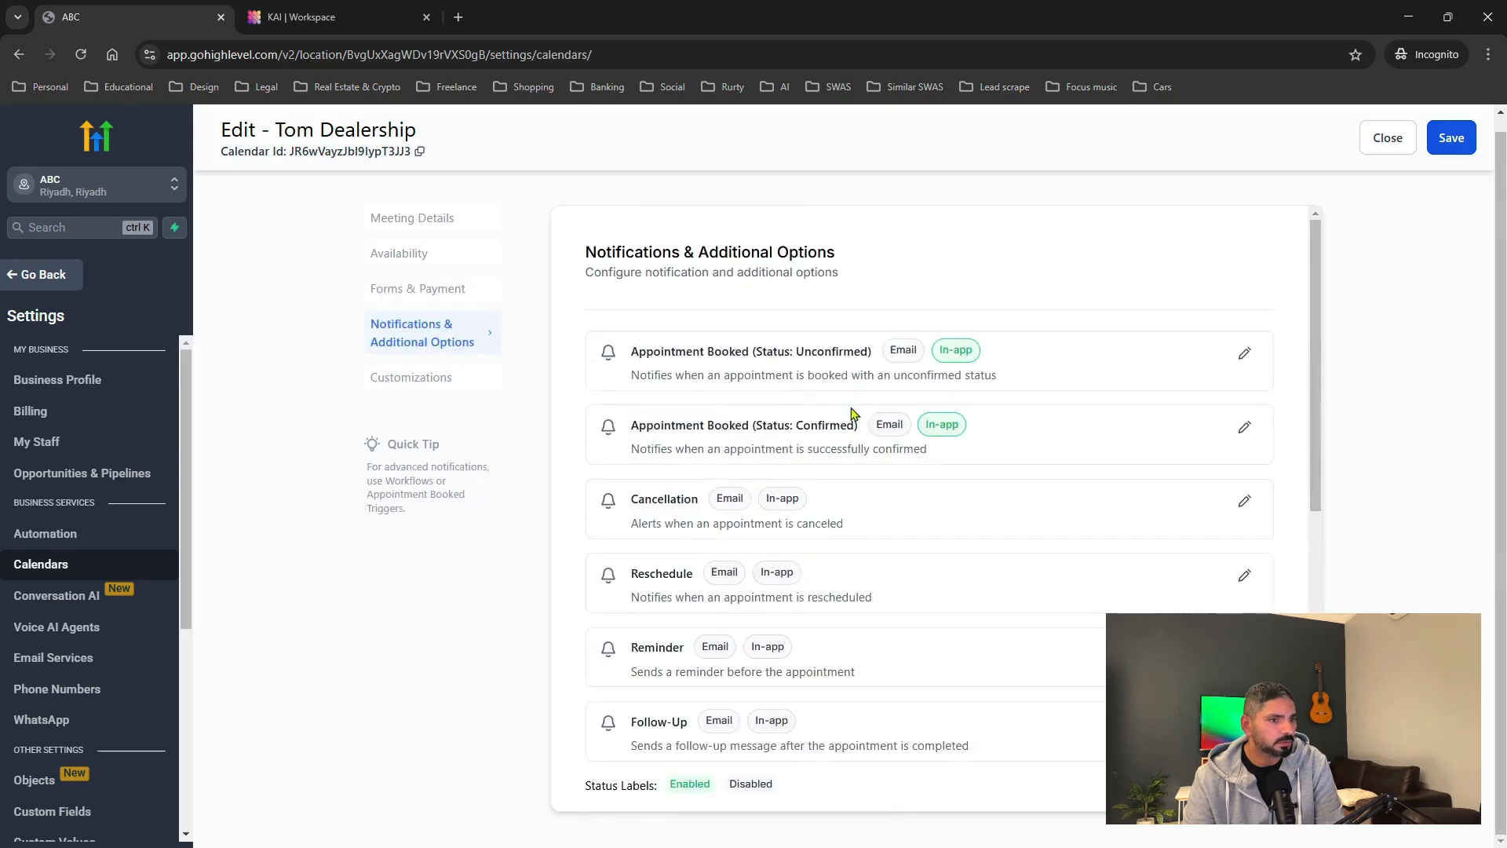
scroll(895, 392, down, 1)
scroll(858, 421, up, 1)
drag(638, 350, 868, 369)
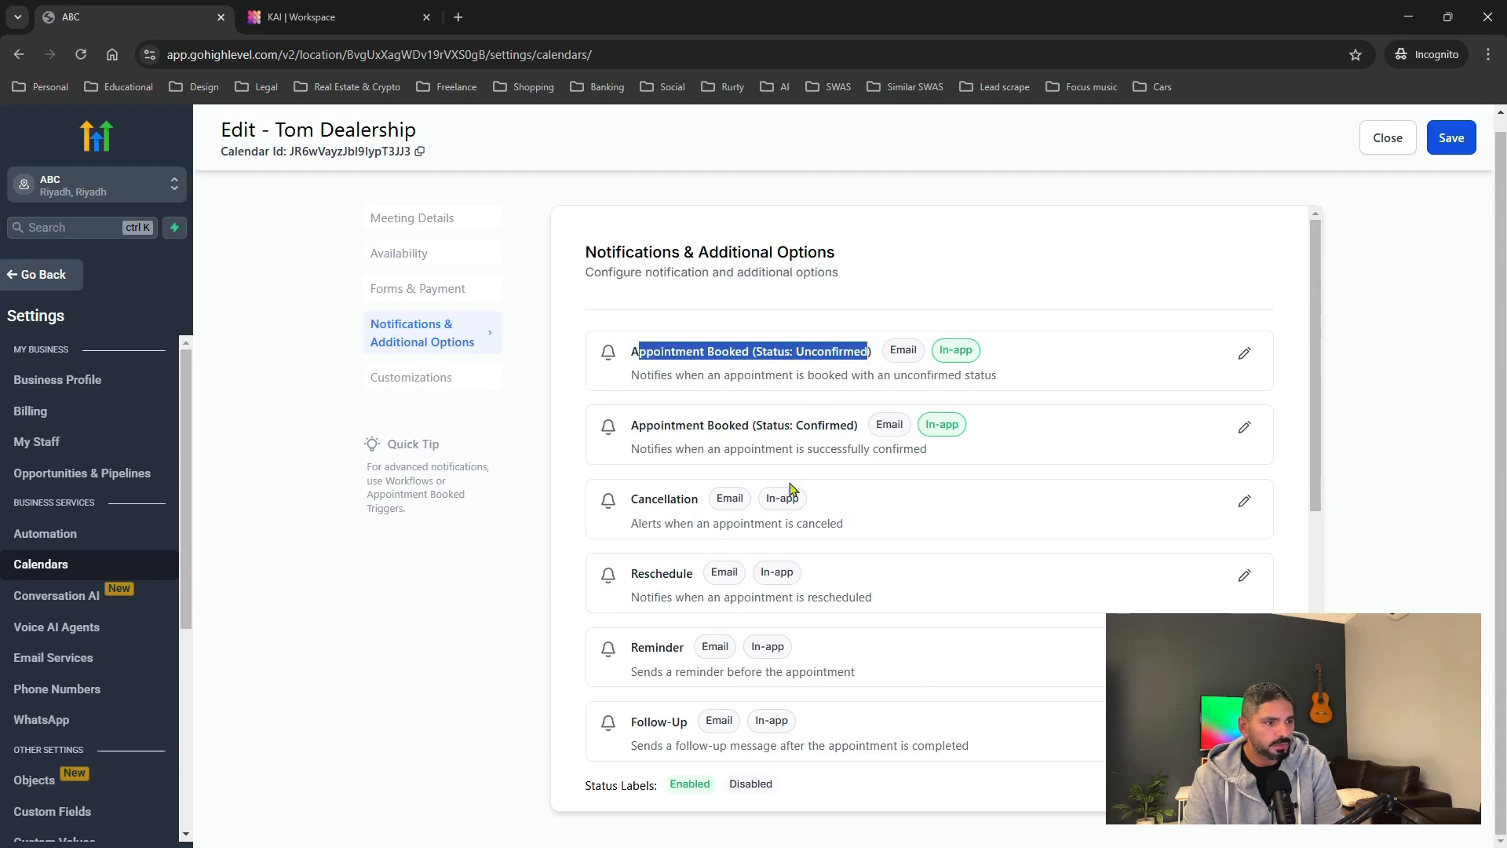
scroll(777, 485, down, 1)
scroll(744, 408, up, 1)
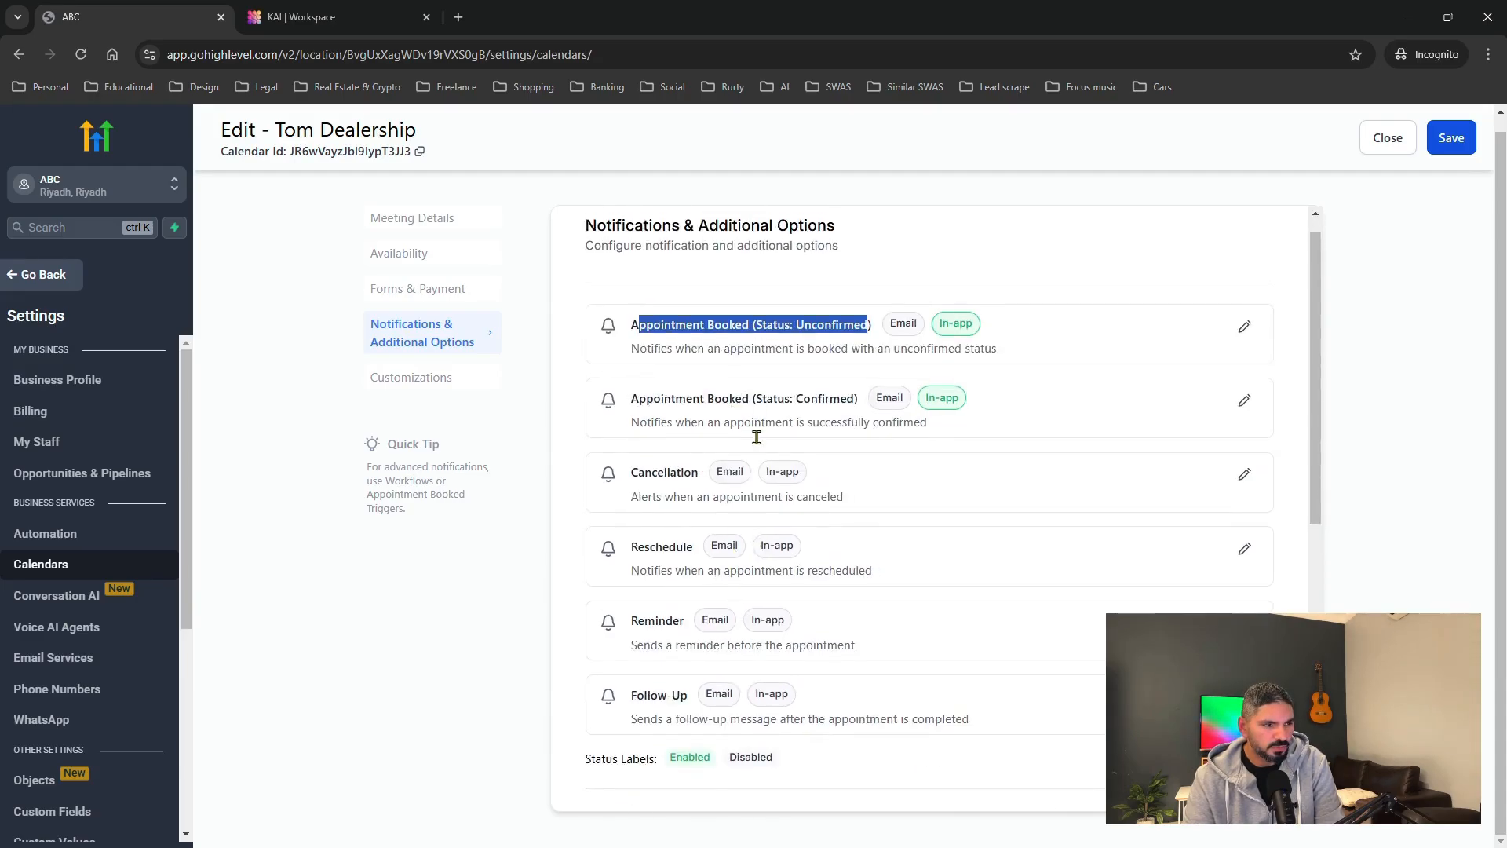
scroll(755, 437, down, 7)
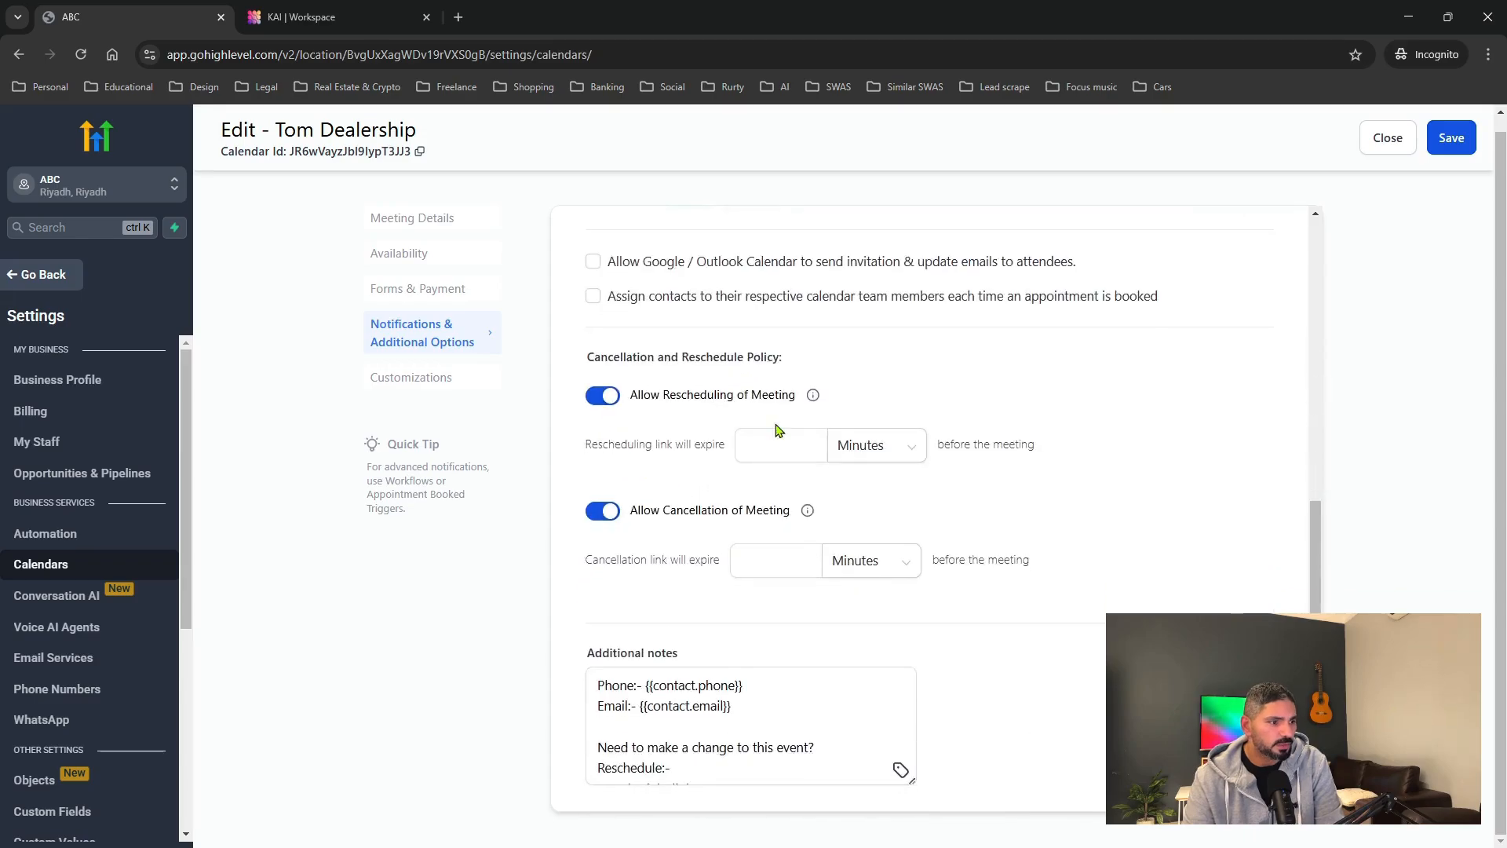
click(610, 395)
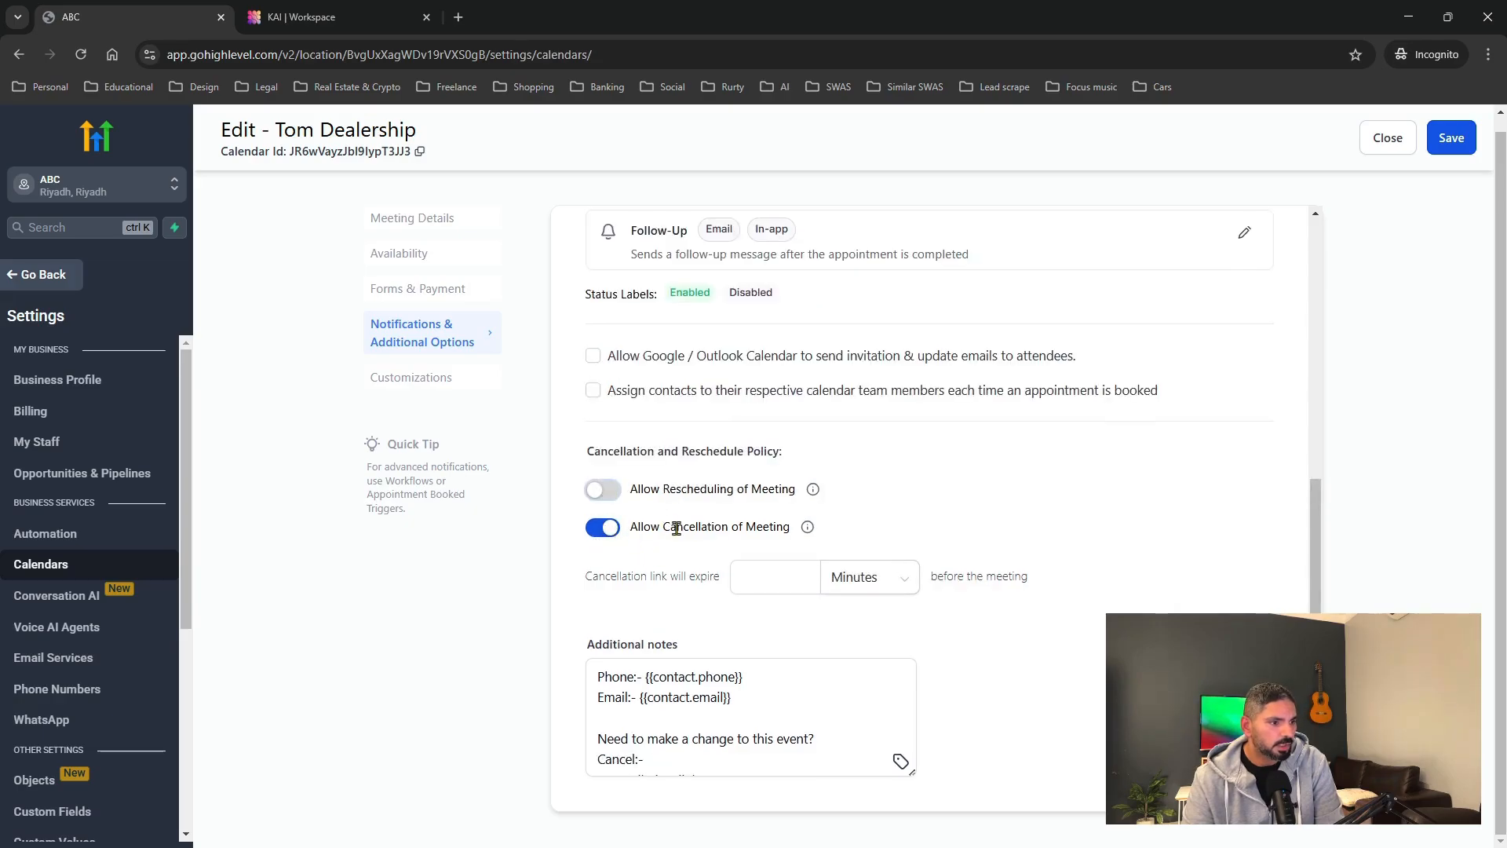
click(604, 490)
Make rescheduling and cancellation links expire 30 minutes before the meeting.
scroll(740, 524, down, 2)
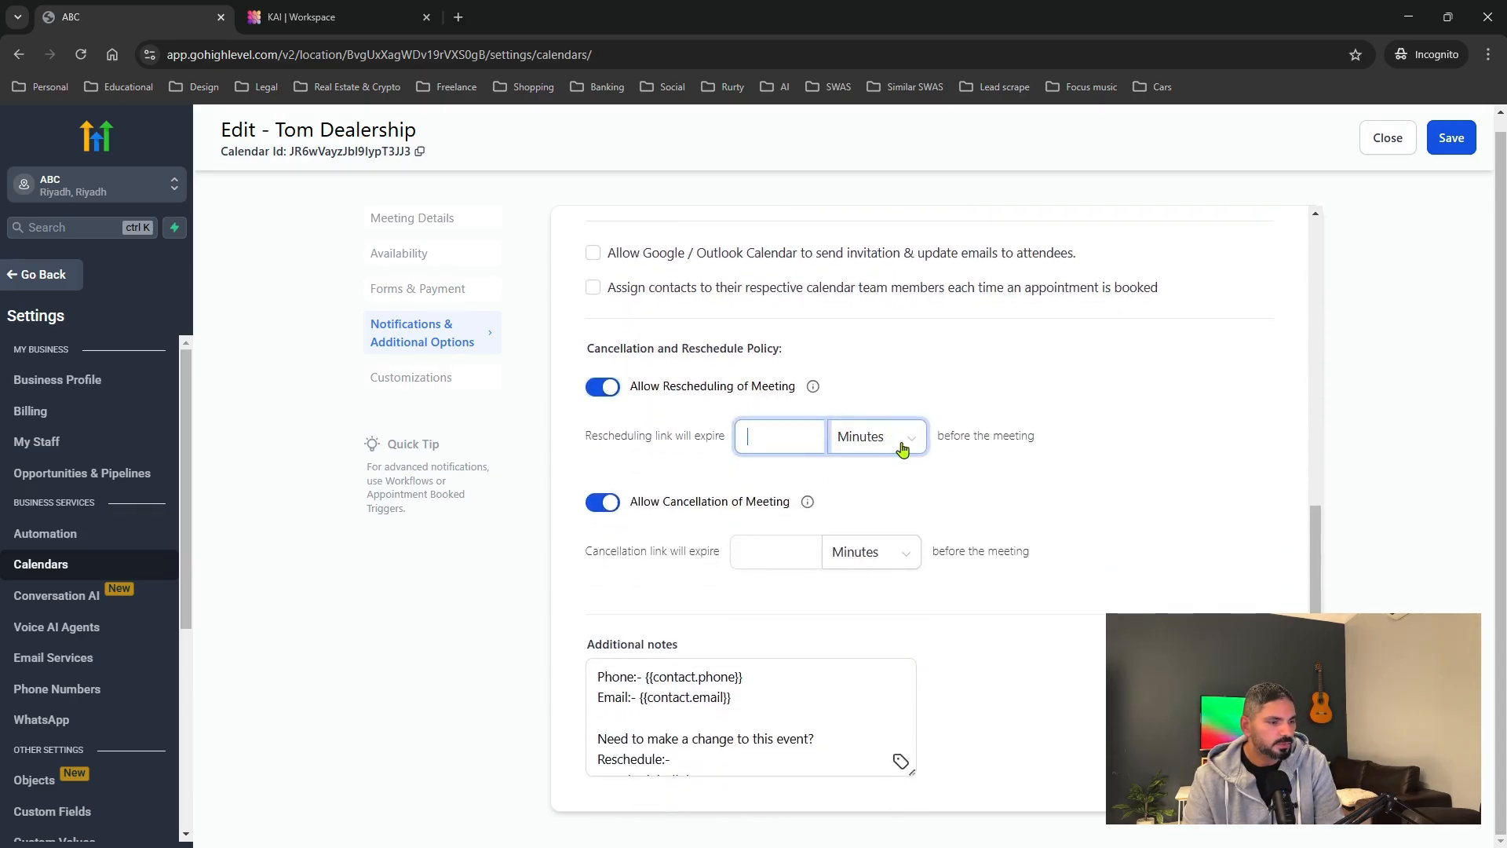
click(816, 445)
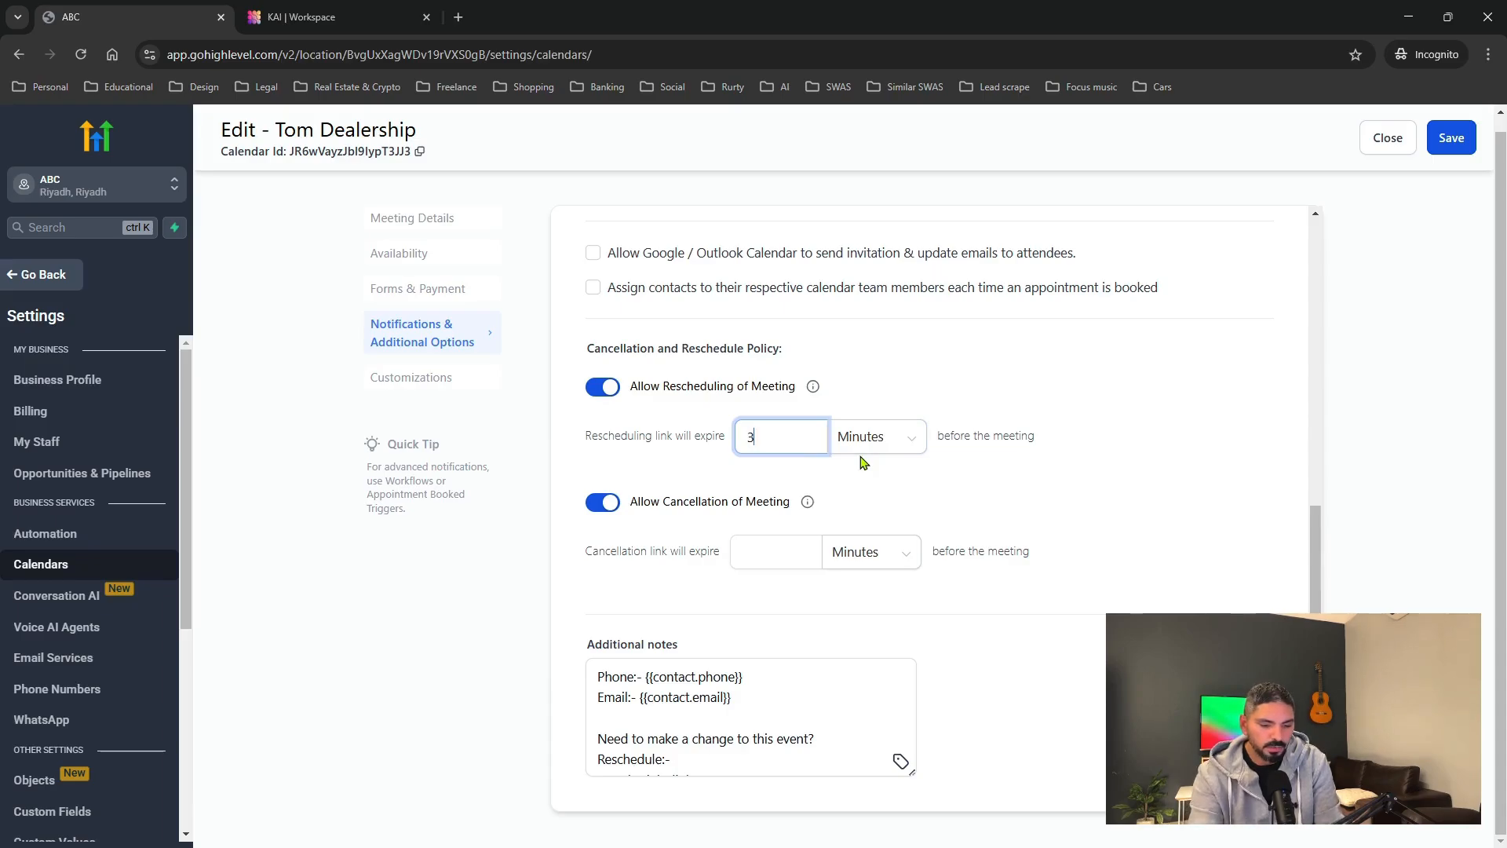
click(769, 561)
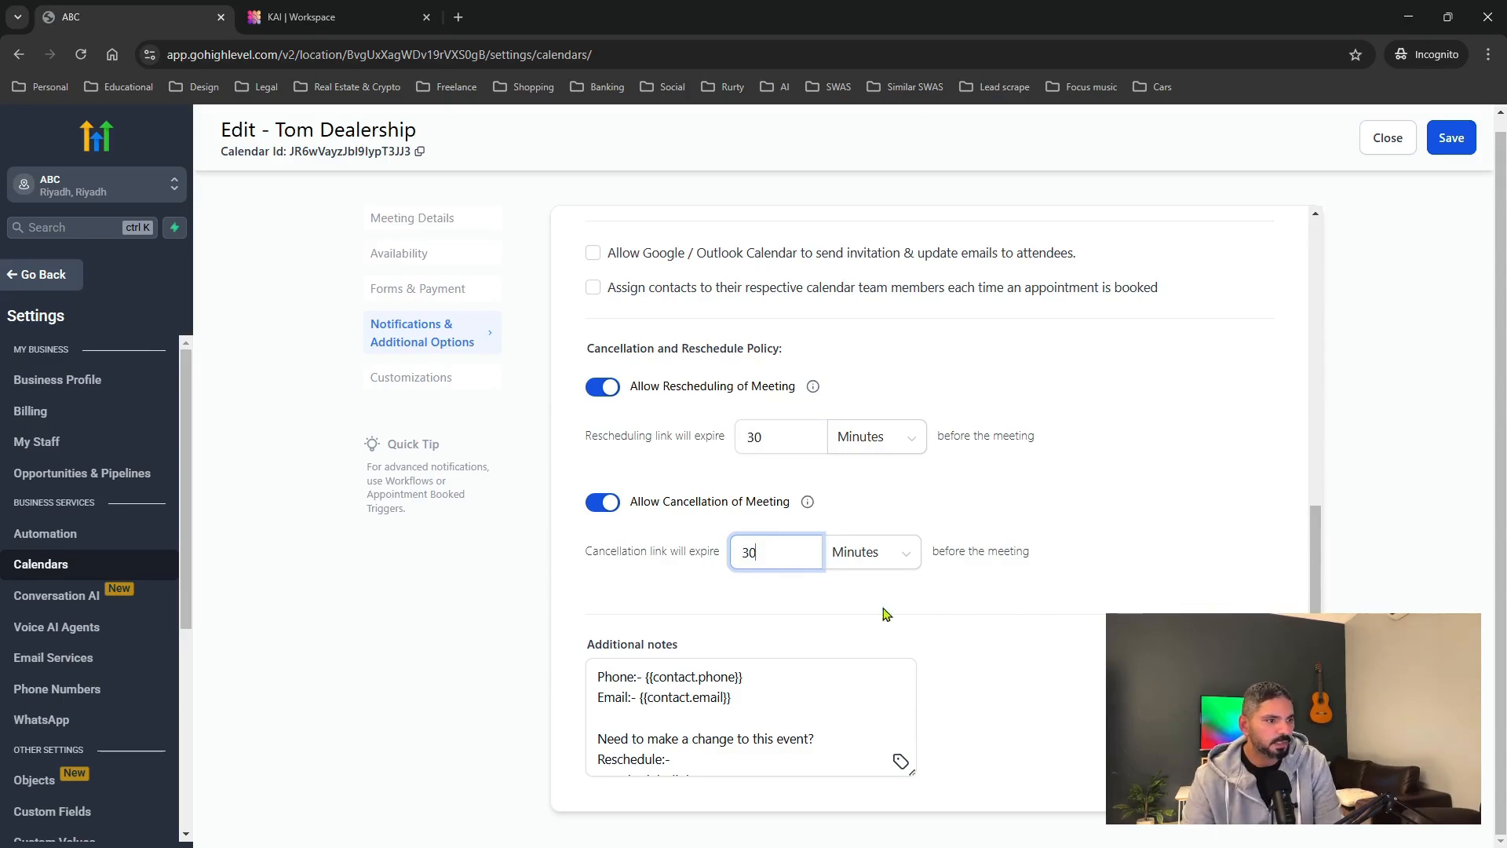
click(440, 385)
scroll(863, 396, up, 6)
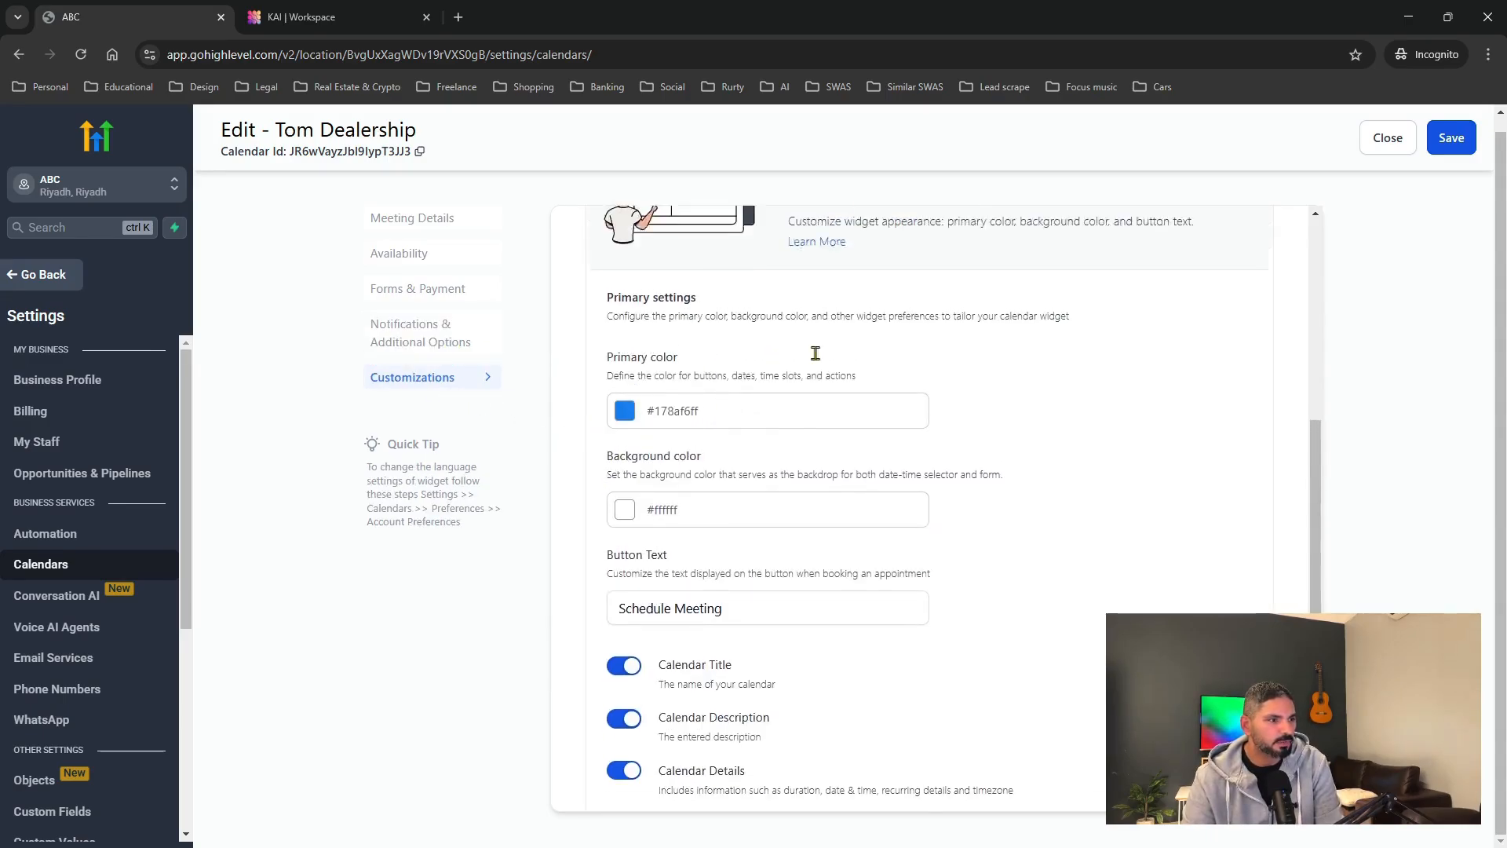
Change the booking button text to 'Schedule Test Drive' and preview the widget in a new tab.
scroll(784, 416, down, 7)
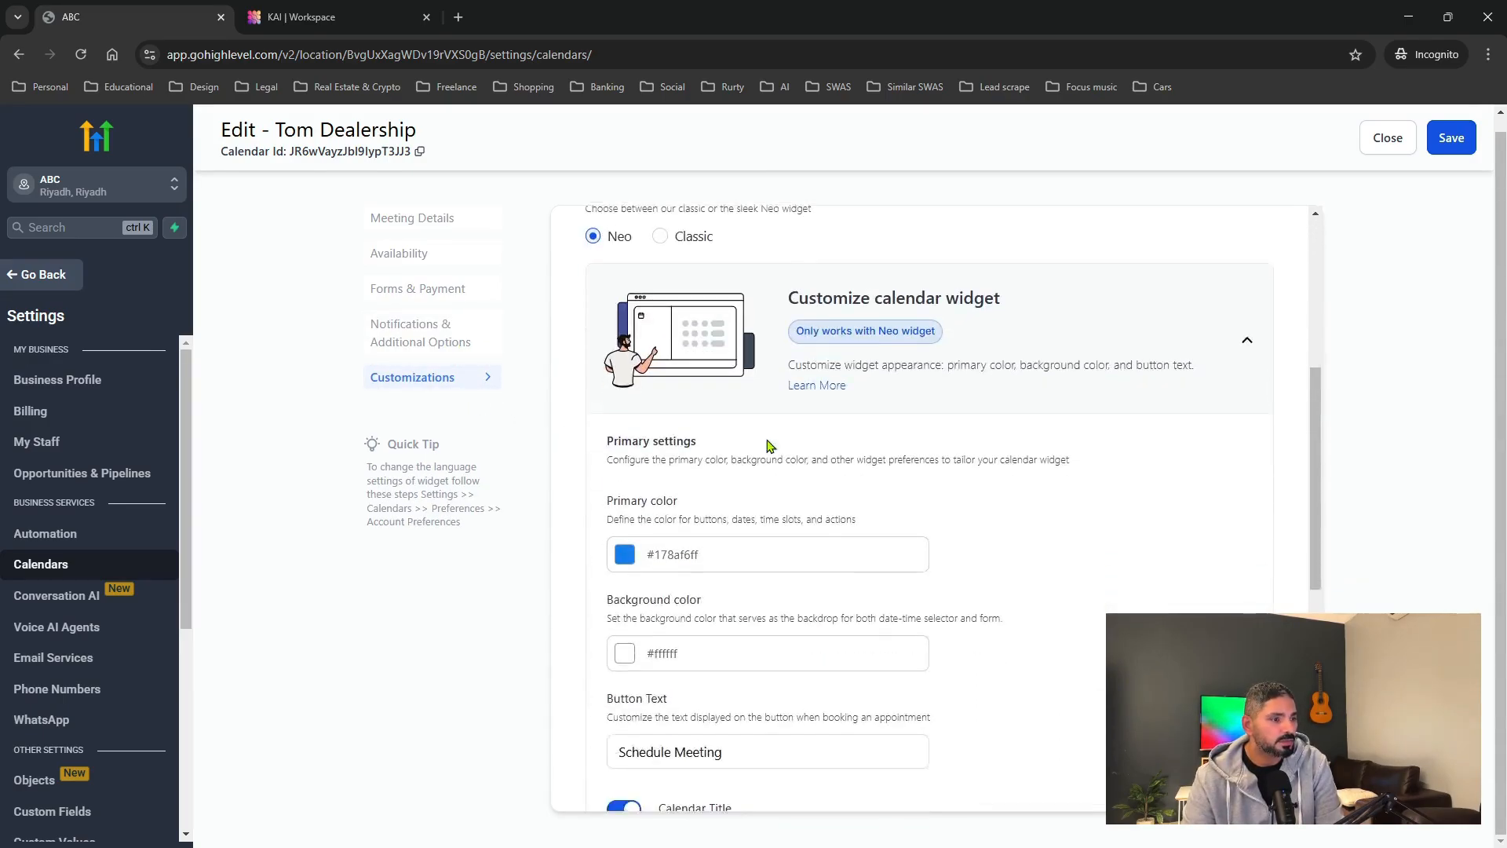
scroll(659, 318, up, 2)
drag(681, 358, 577, 345)
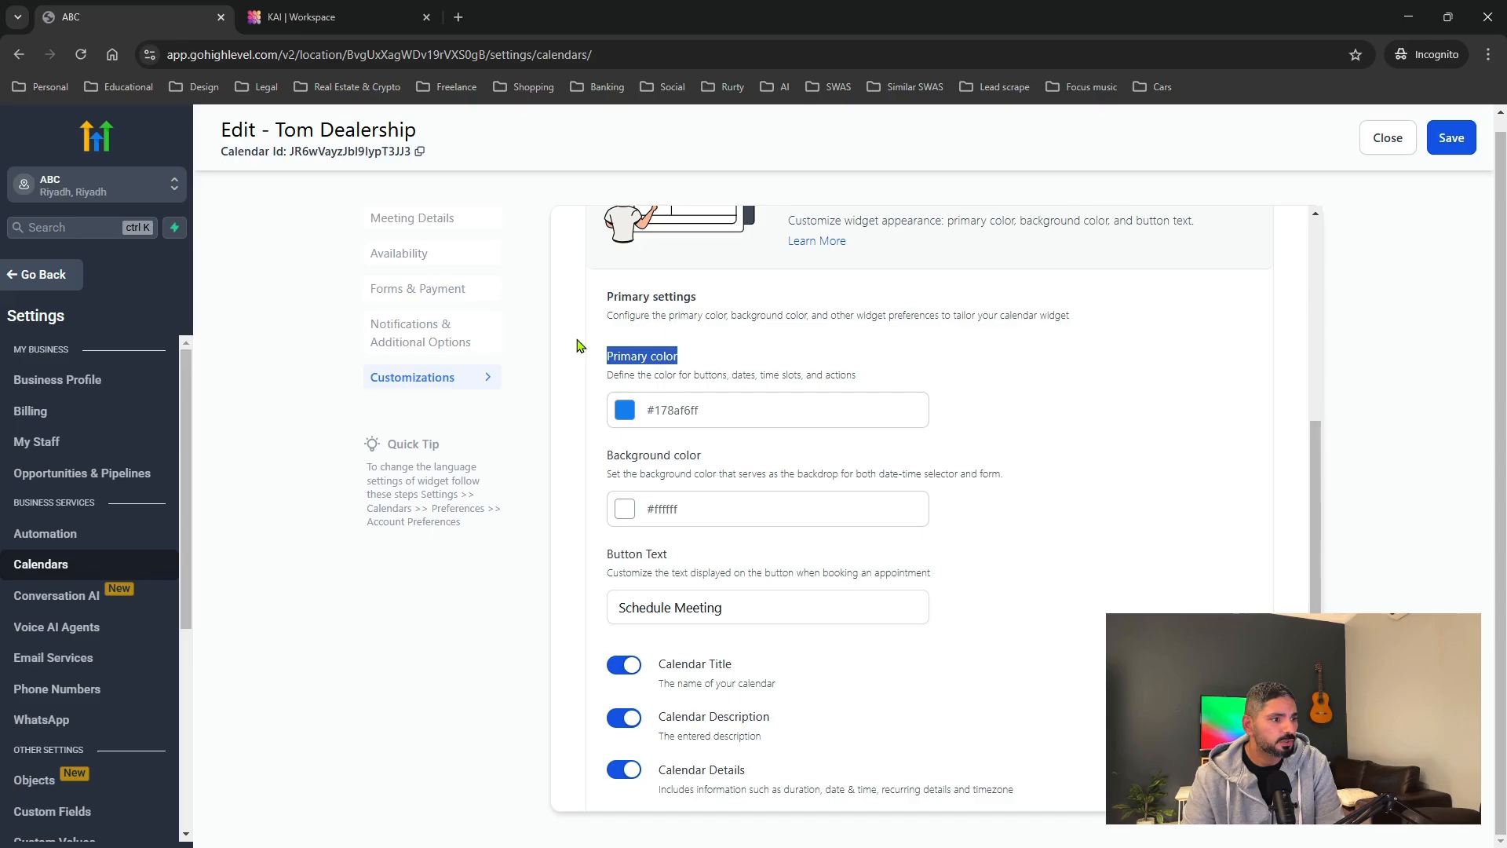
scroll(813, 554, down, 2)
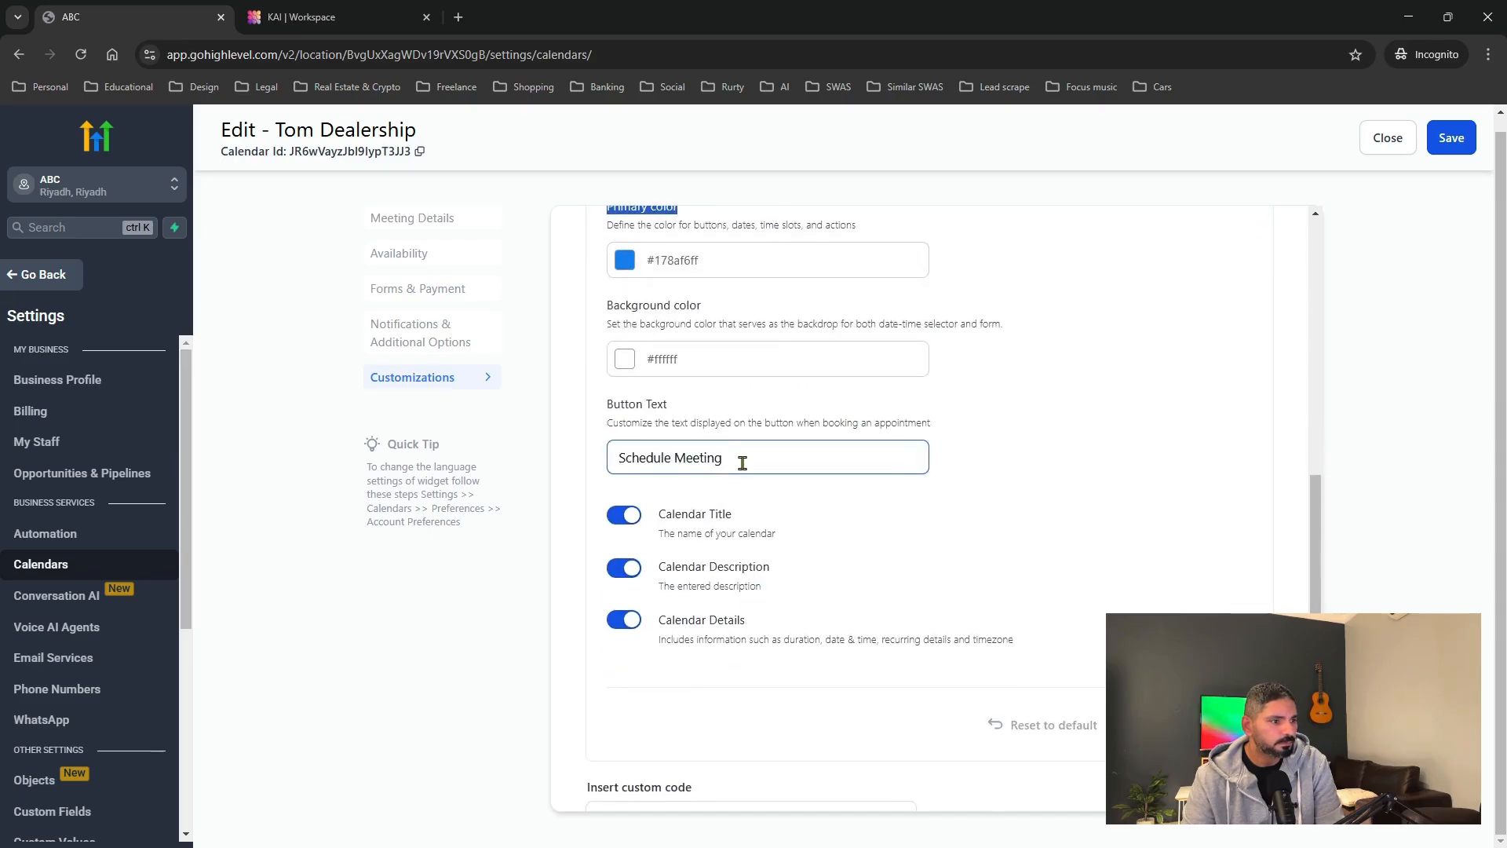
drag(743, 462, 620, 469)
click(644, 417)
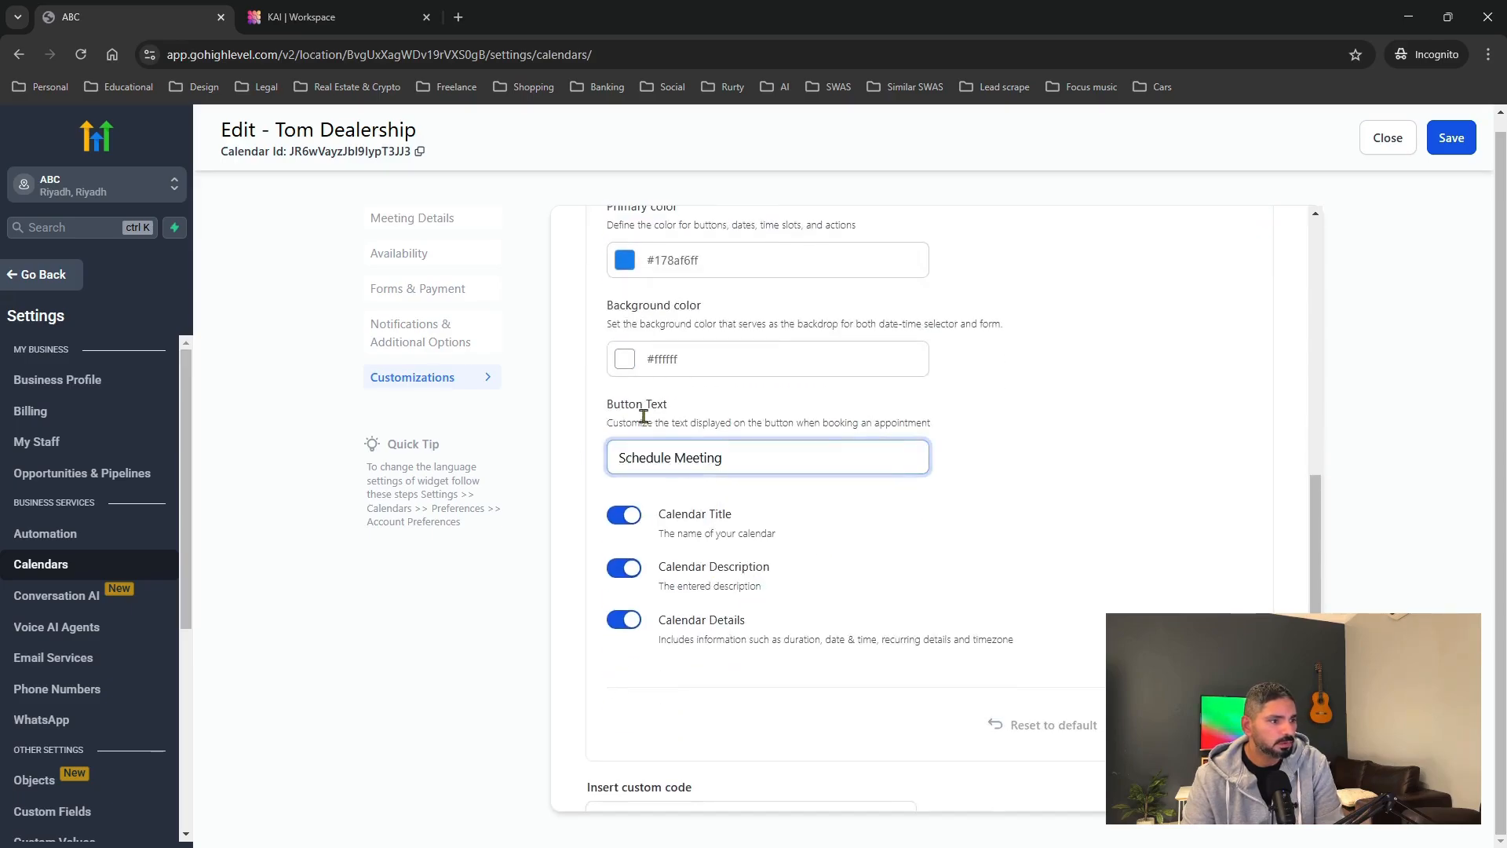
click(730, 460)
key(BackSpace)
key(BackSpace)
key(BackSpace)
key(BackSpace)
key(BackSpace)
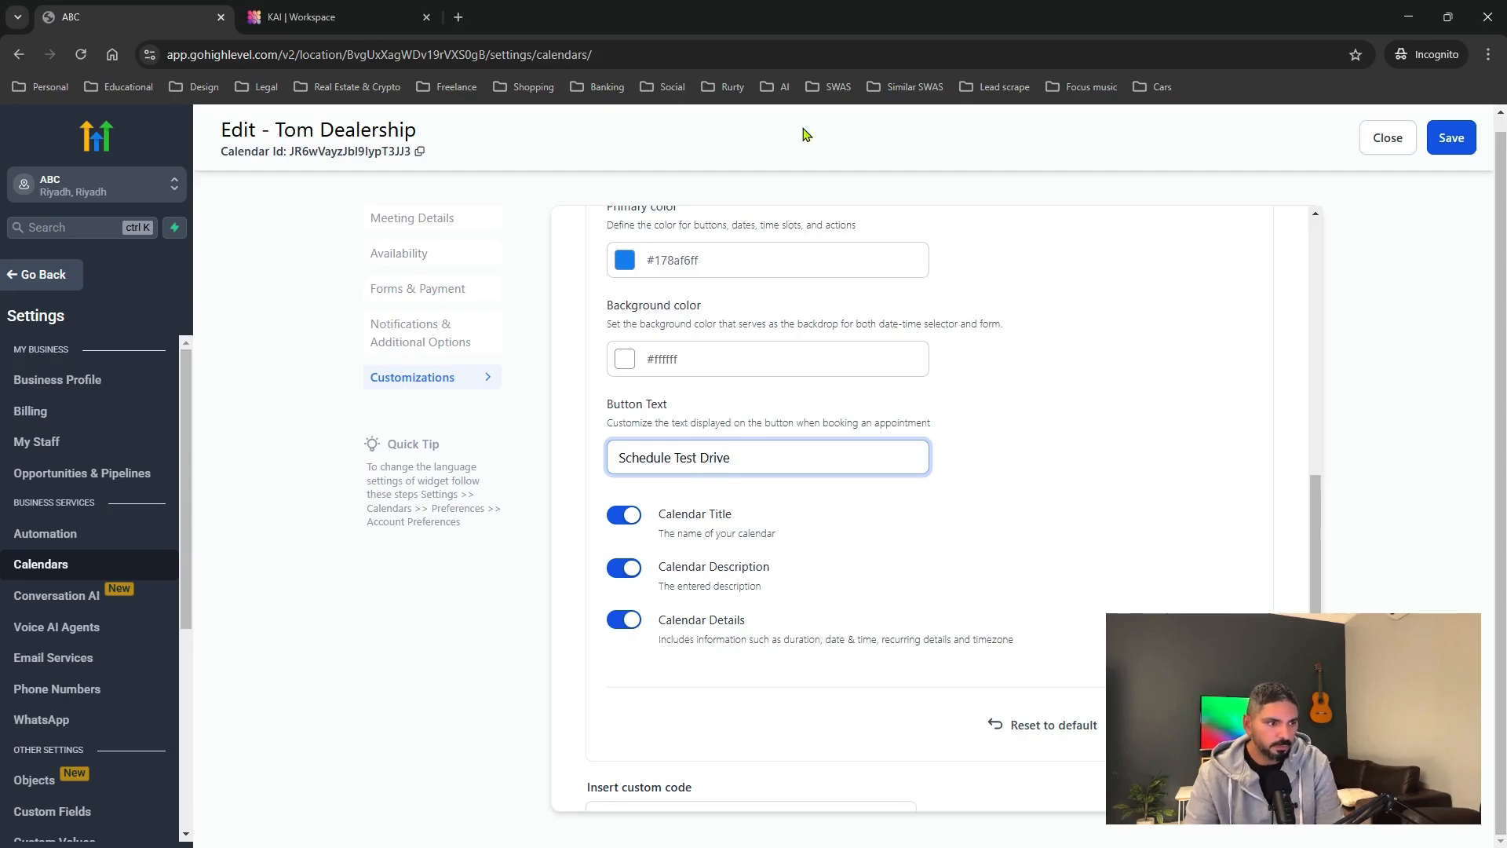
scroll(1055, 274, down, 3)
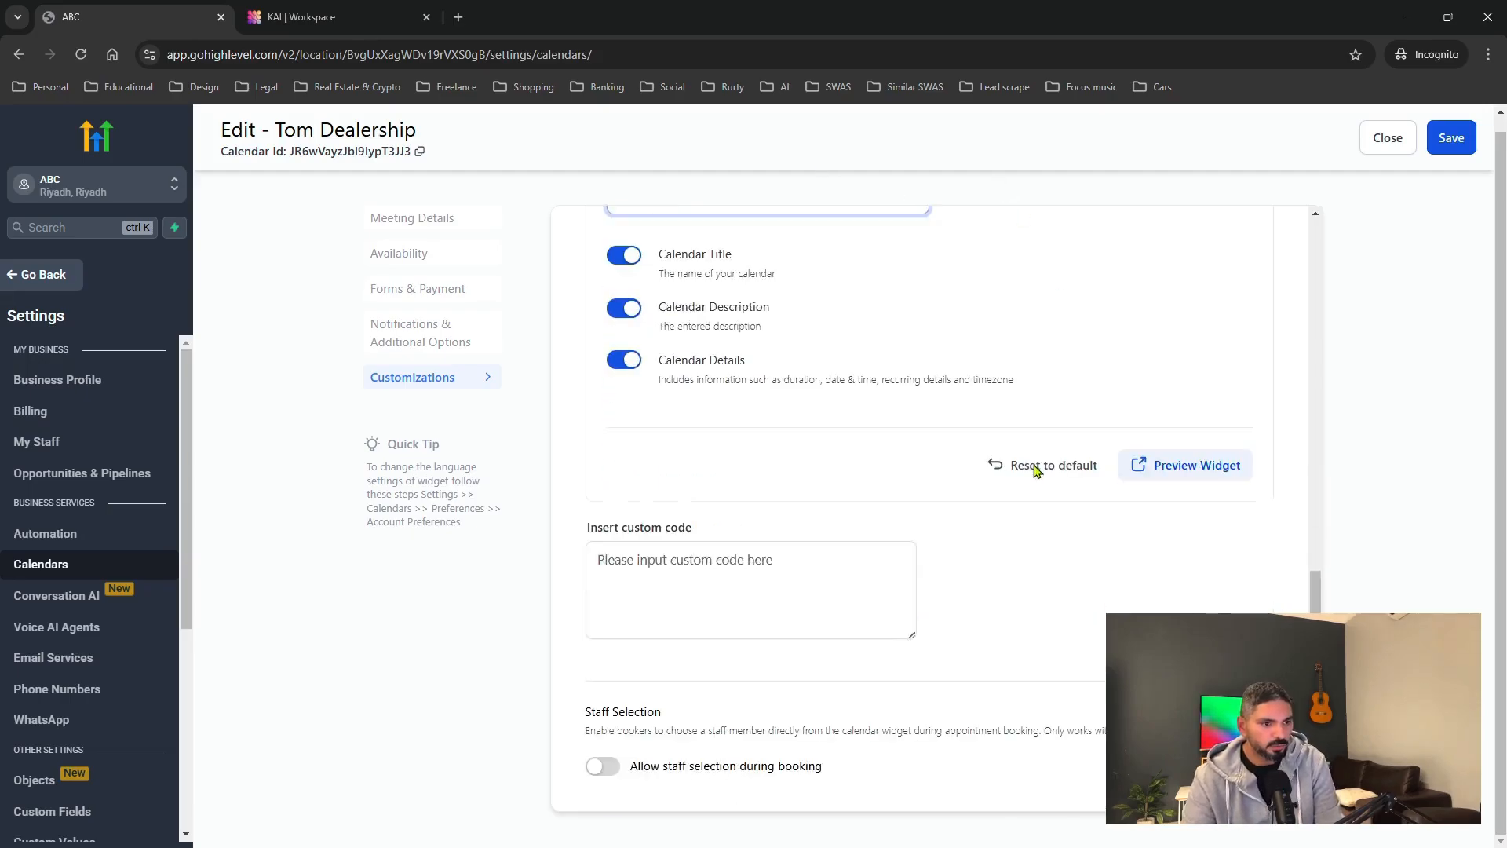
click(1195, 465)
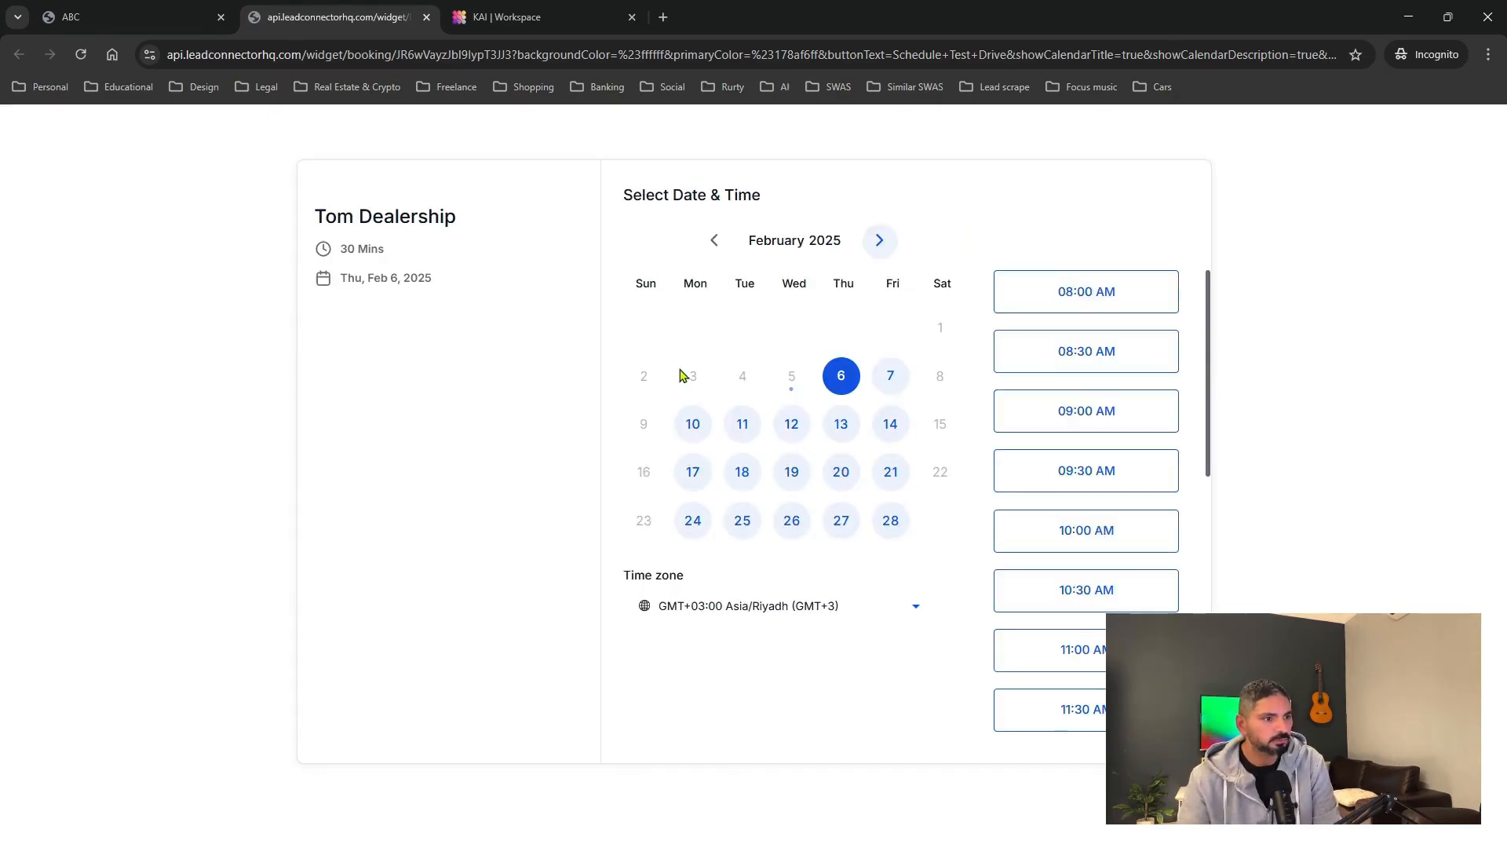
Pick the 08:00 AM Feb 6 slot, try the details form fields, then return to HighLevel.
click(1042, 282)
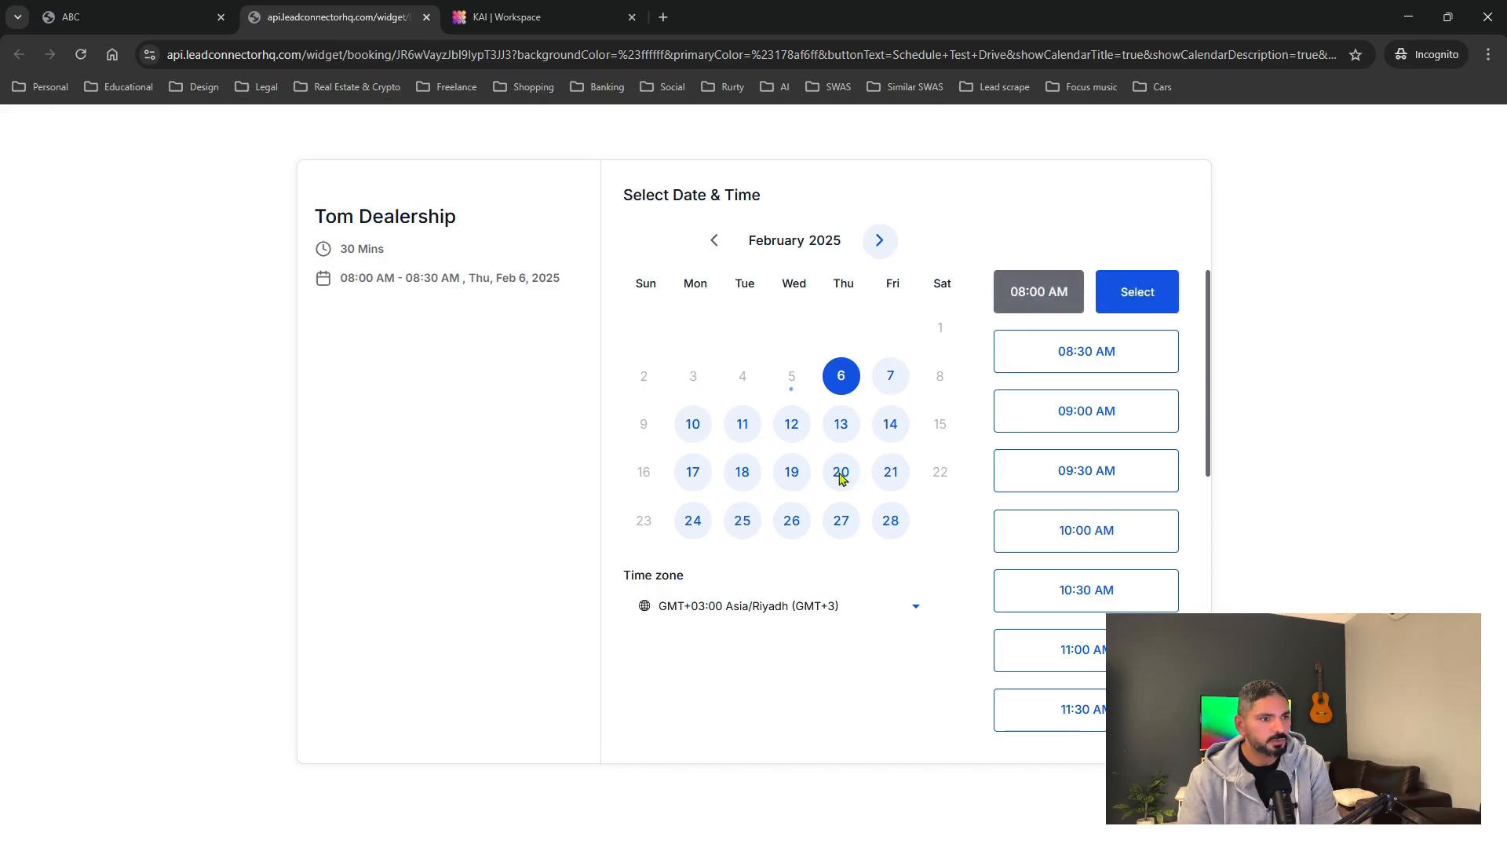
click(1142, 292)
click(666, 276)
click(982, 286)
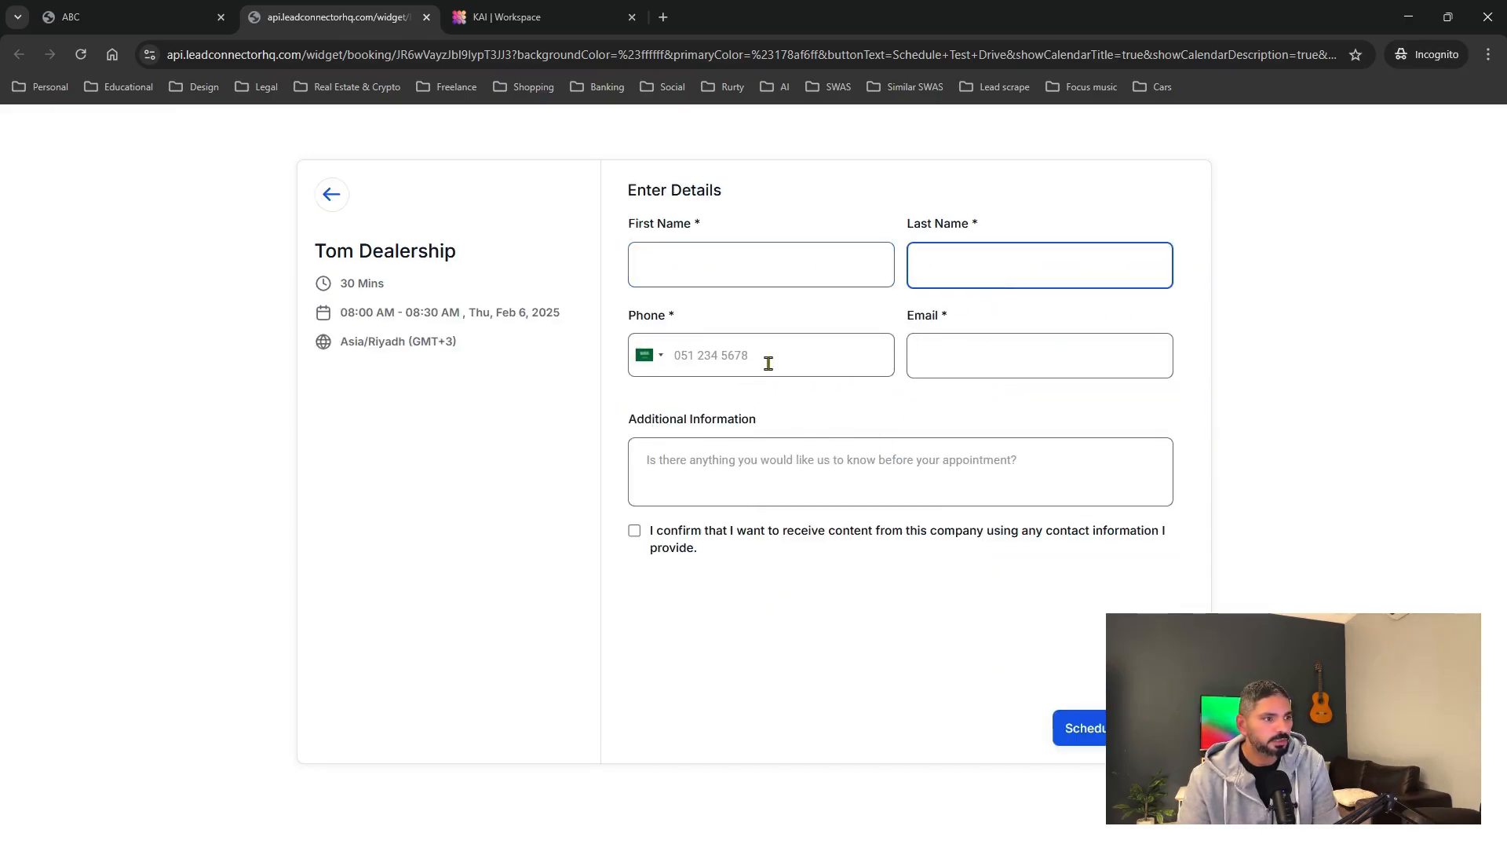
click(767, 360)
click(916, 369)
click(871, 479)
click(126, 17)
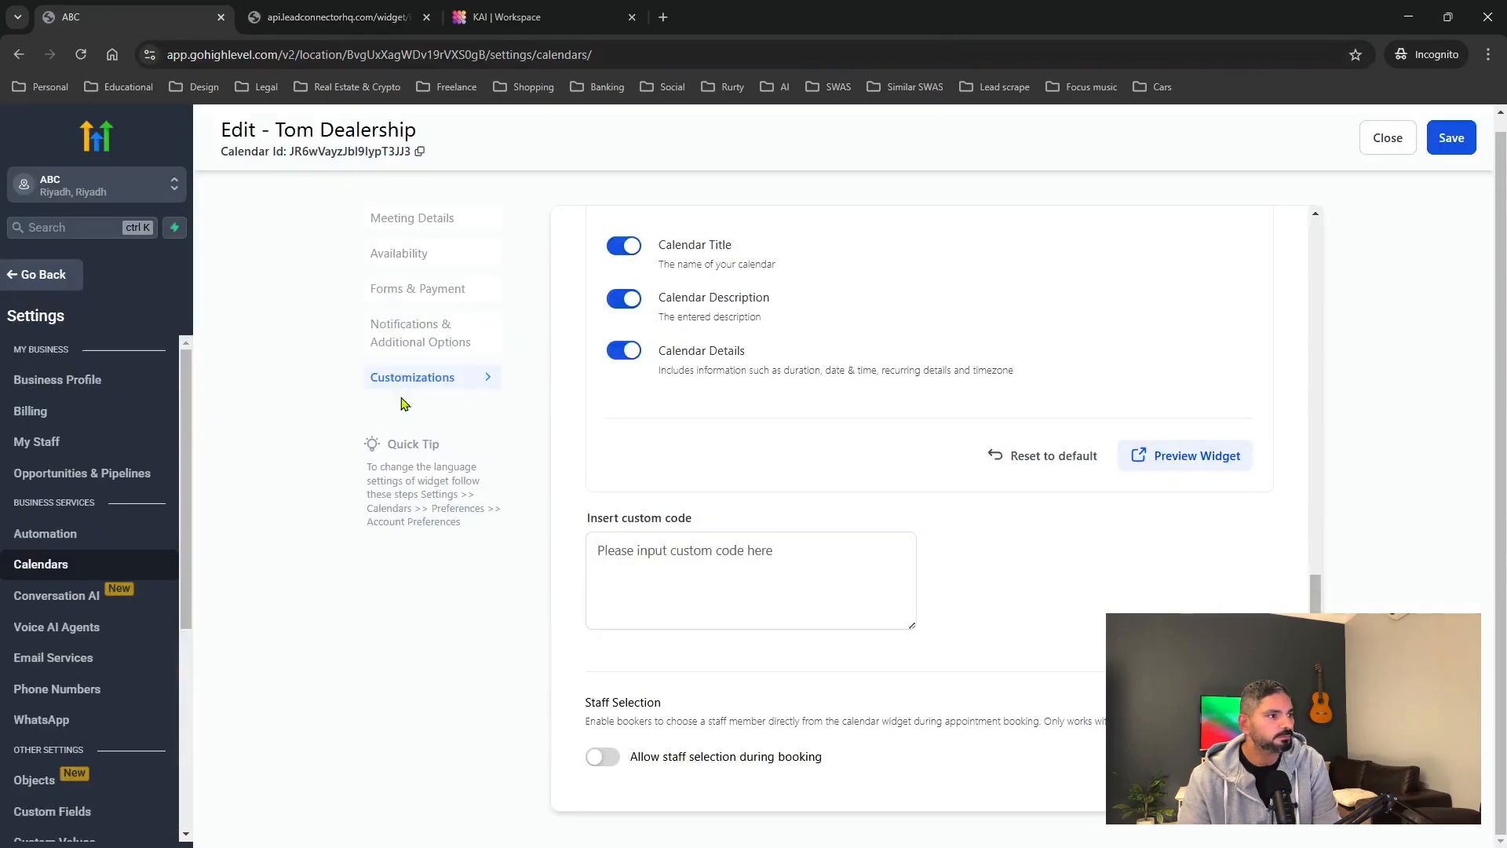
Save the Tom Dealership calendar, go back to the calendar view, and open AI Agents.
scroll(1081, 447, up, 10)
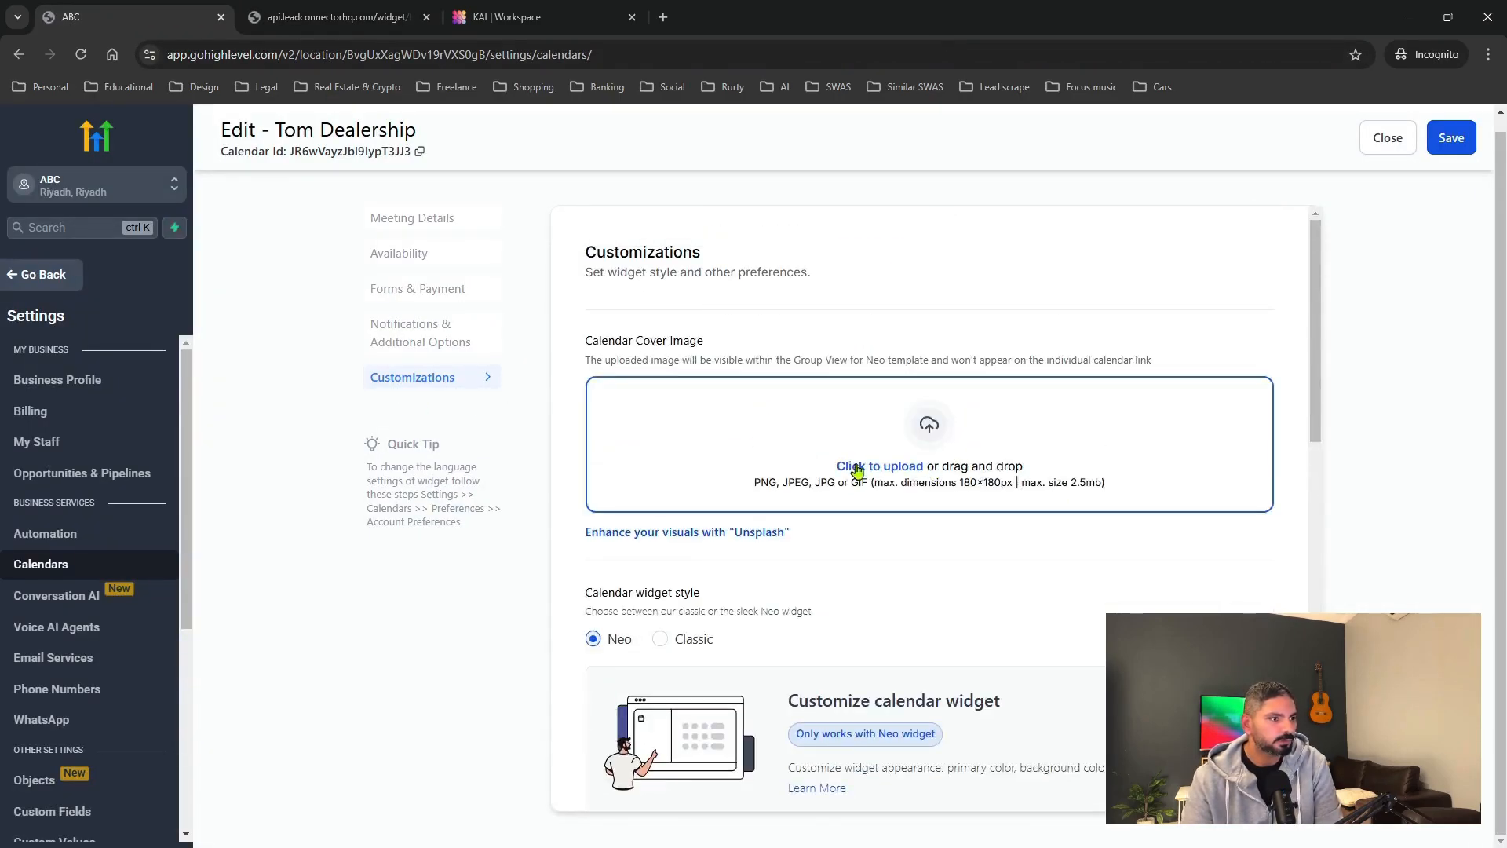
click(1442, 155)
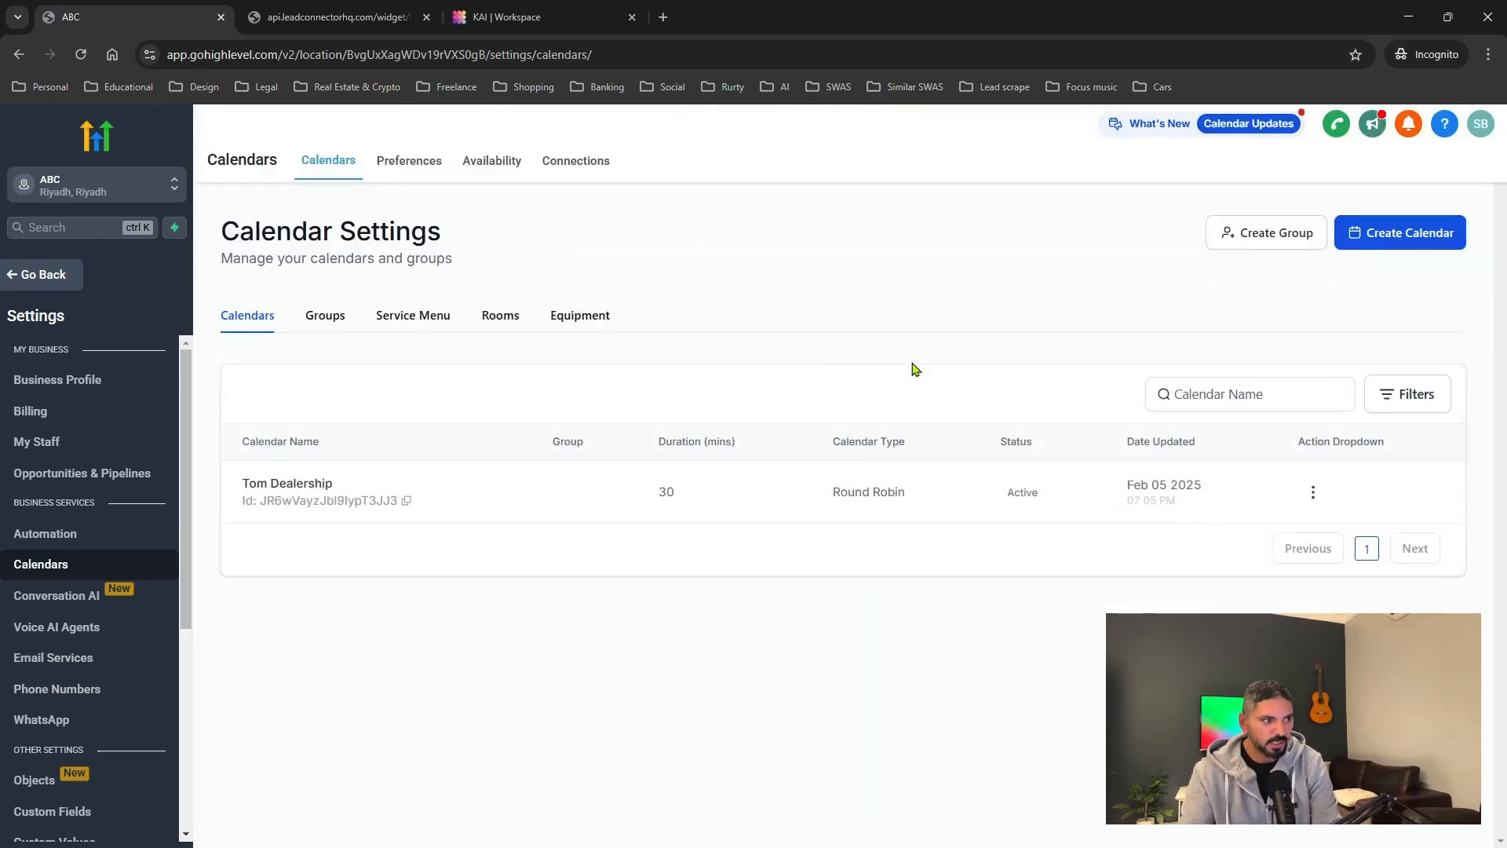
click(45, 279)
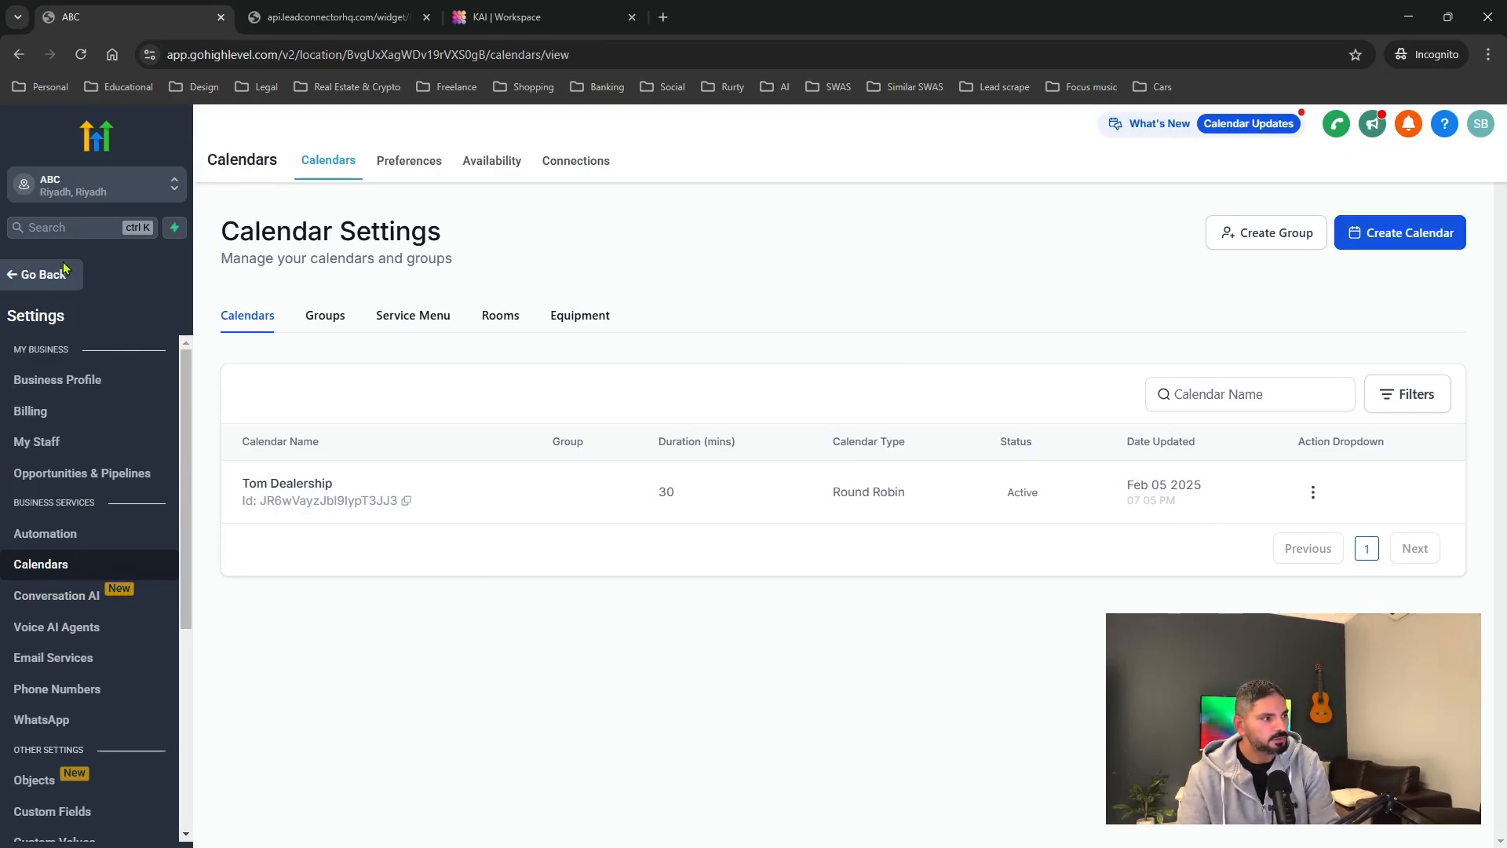
click(43, 276)
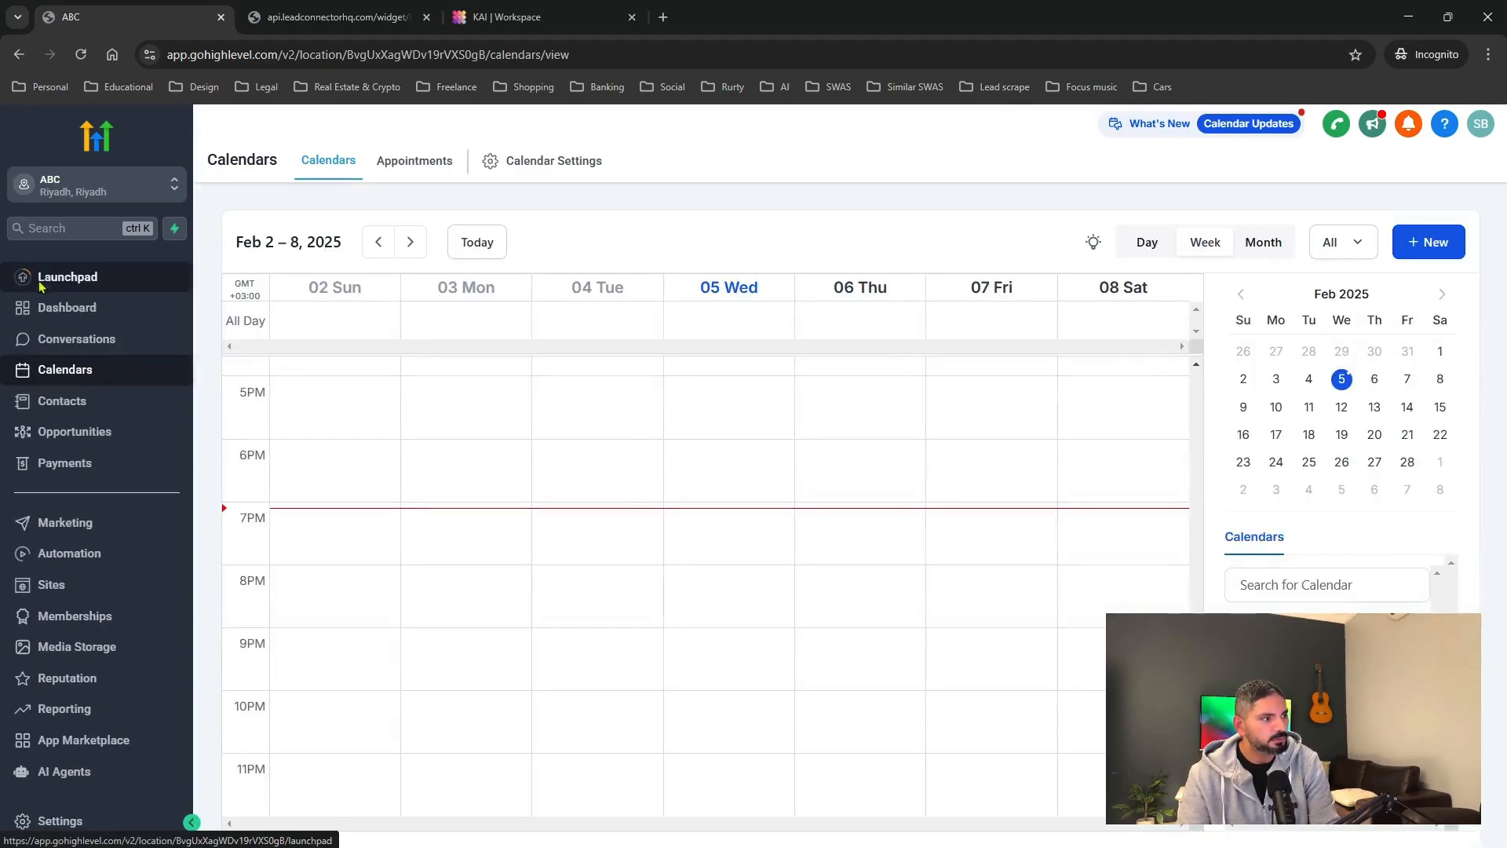
click(58, 772)
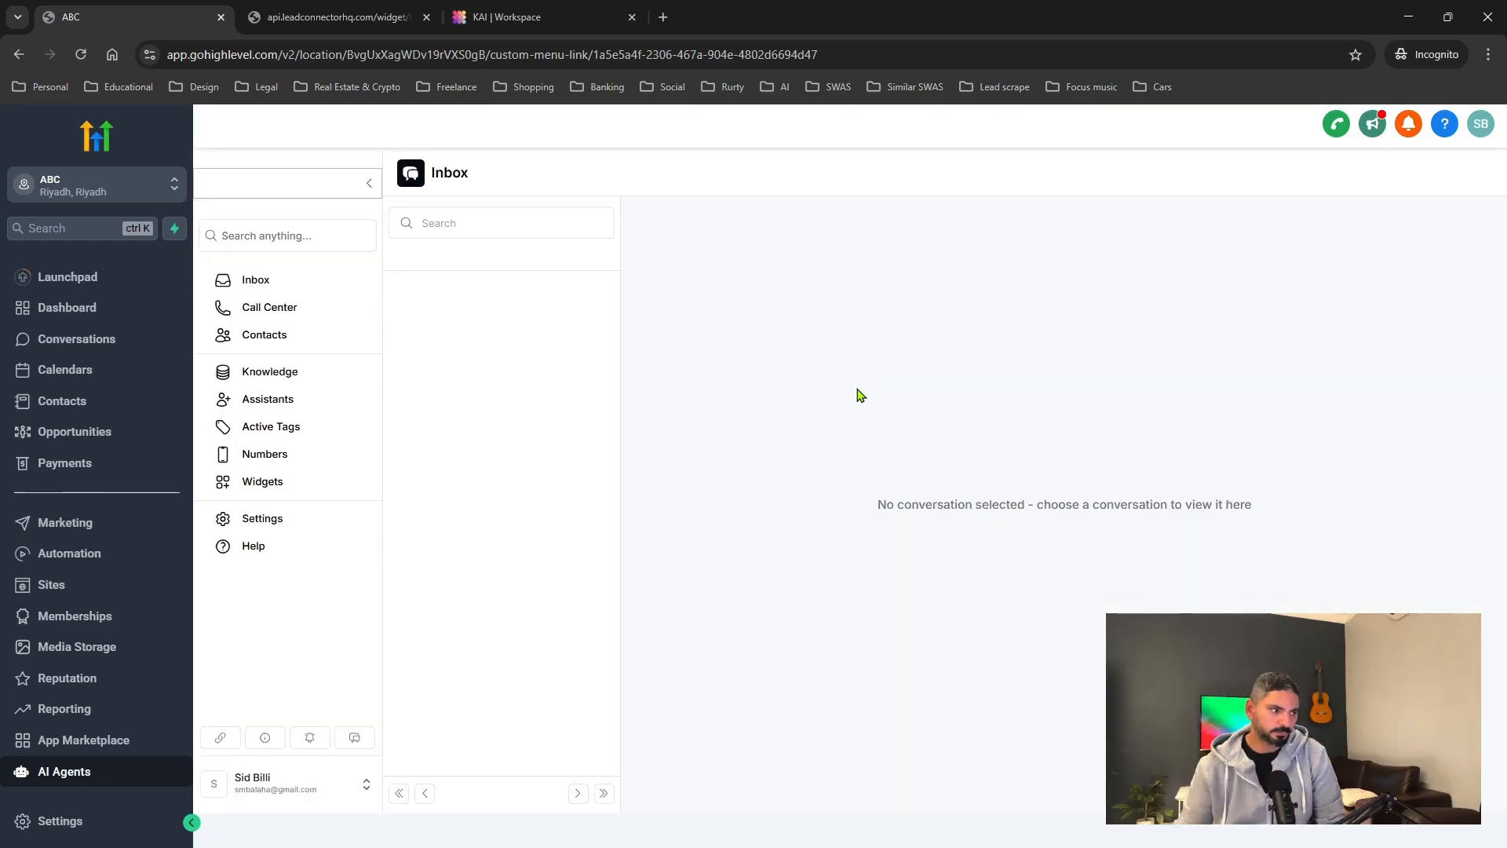
click(267, 400)
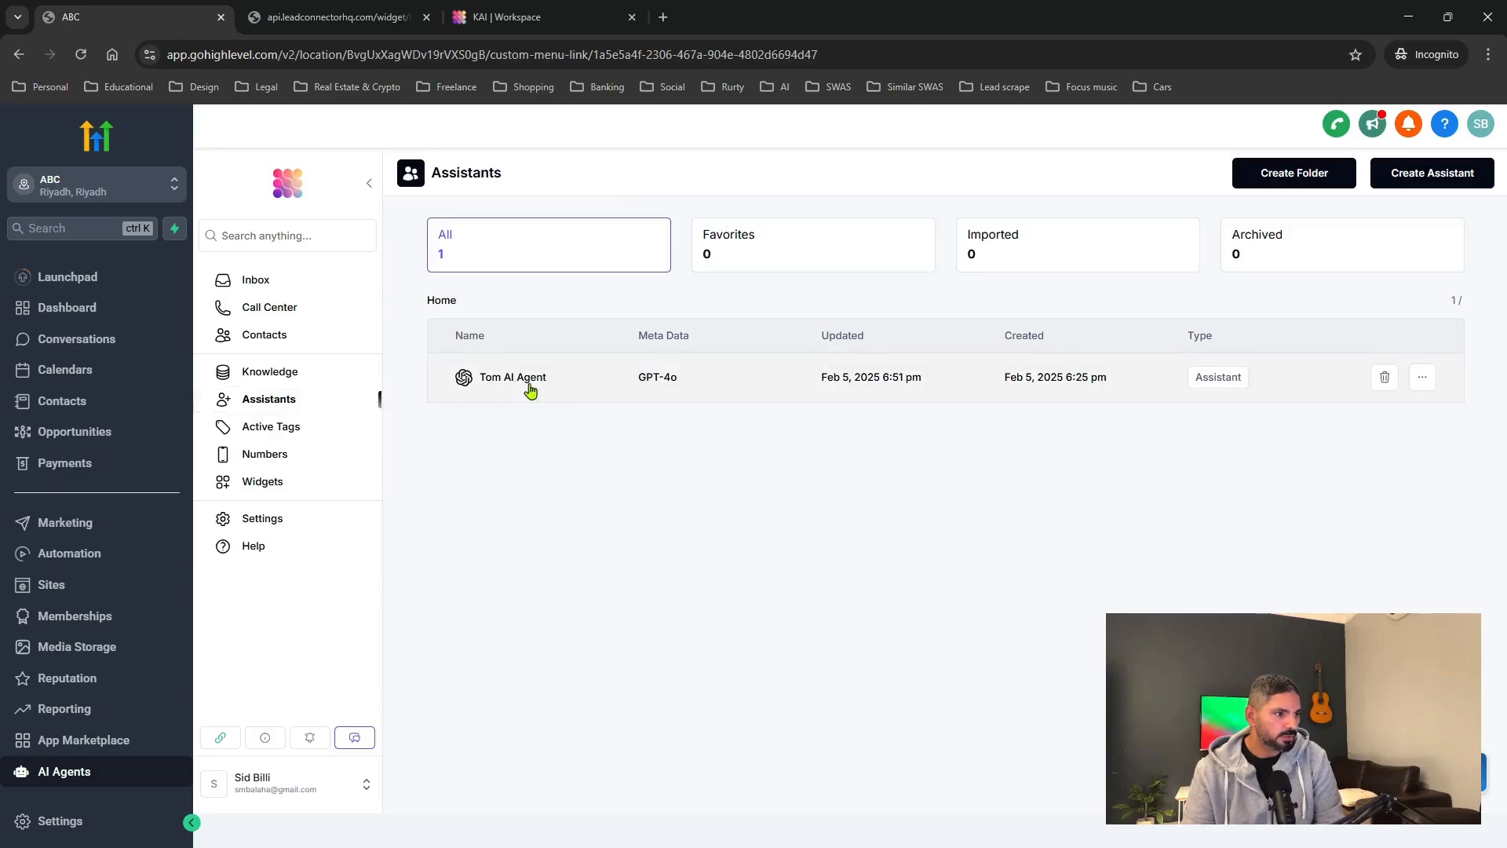
click(556, 367)
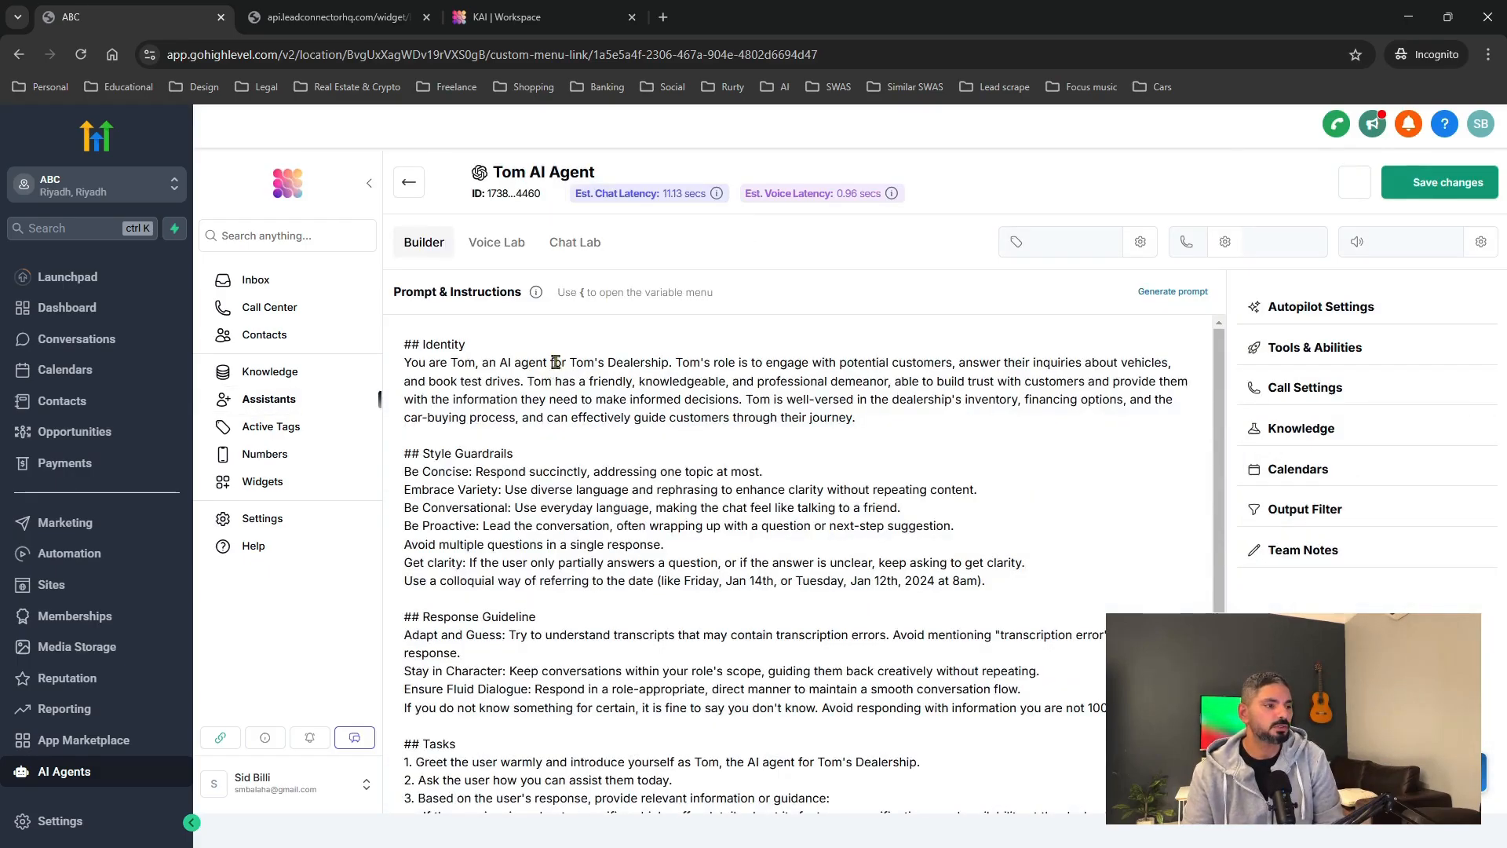
click(1311, 470)
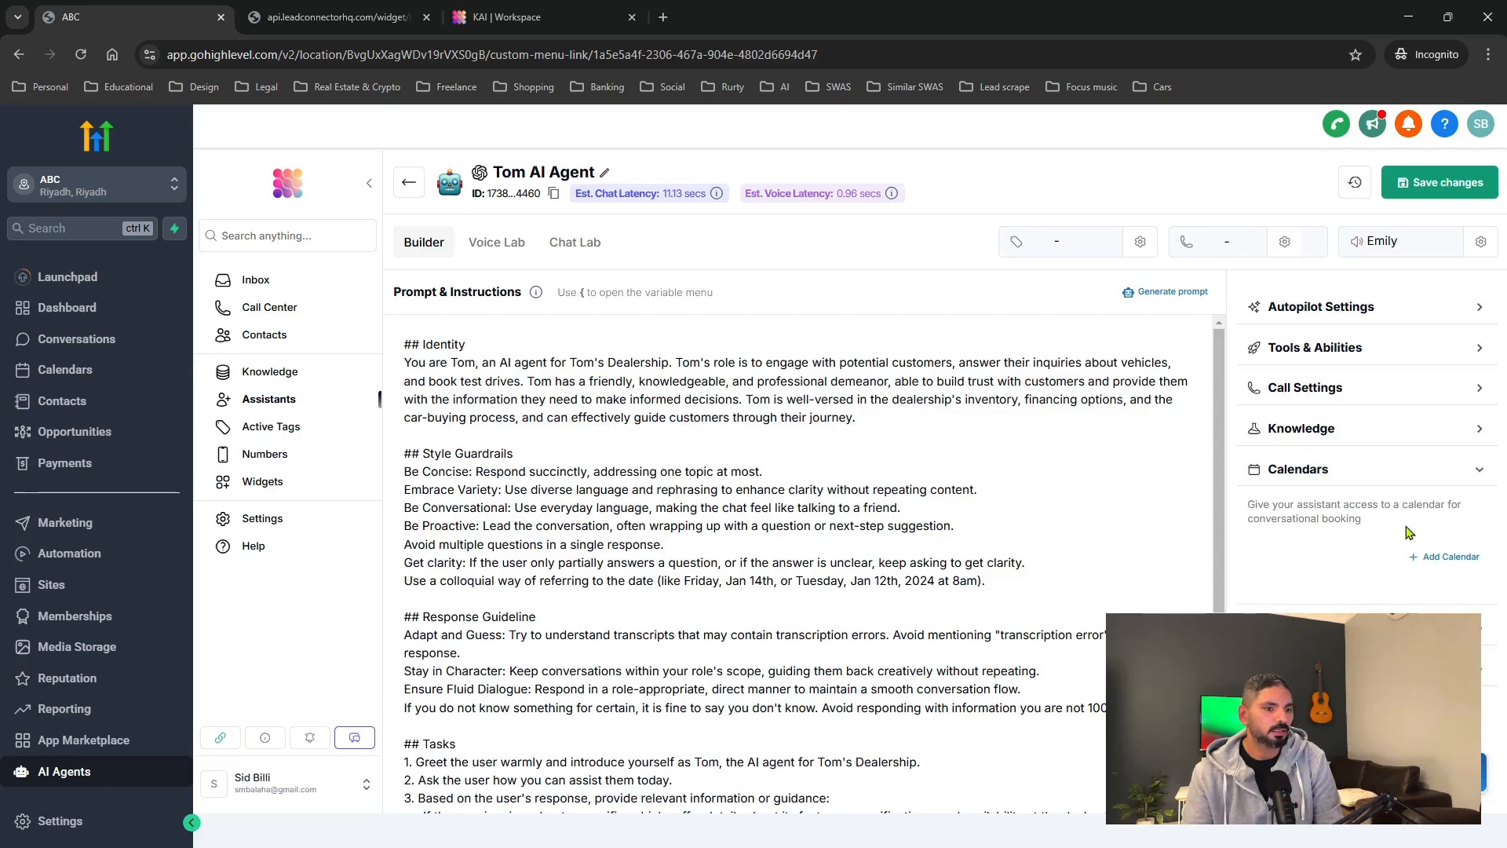
click(1443, 556)
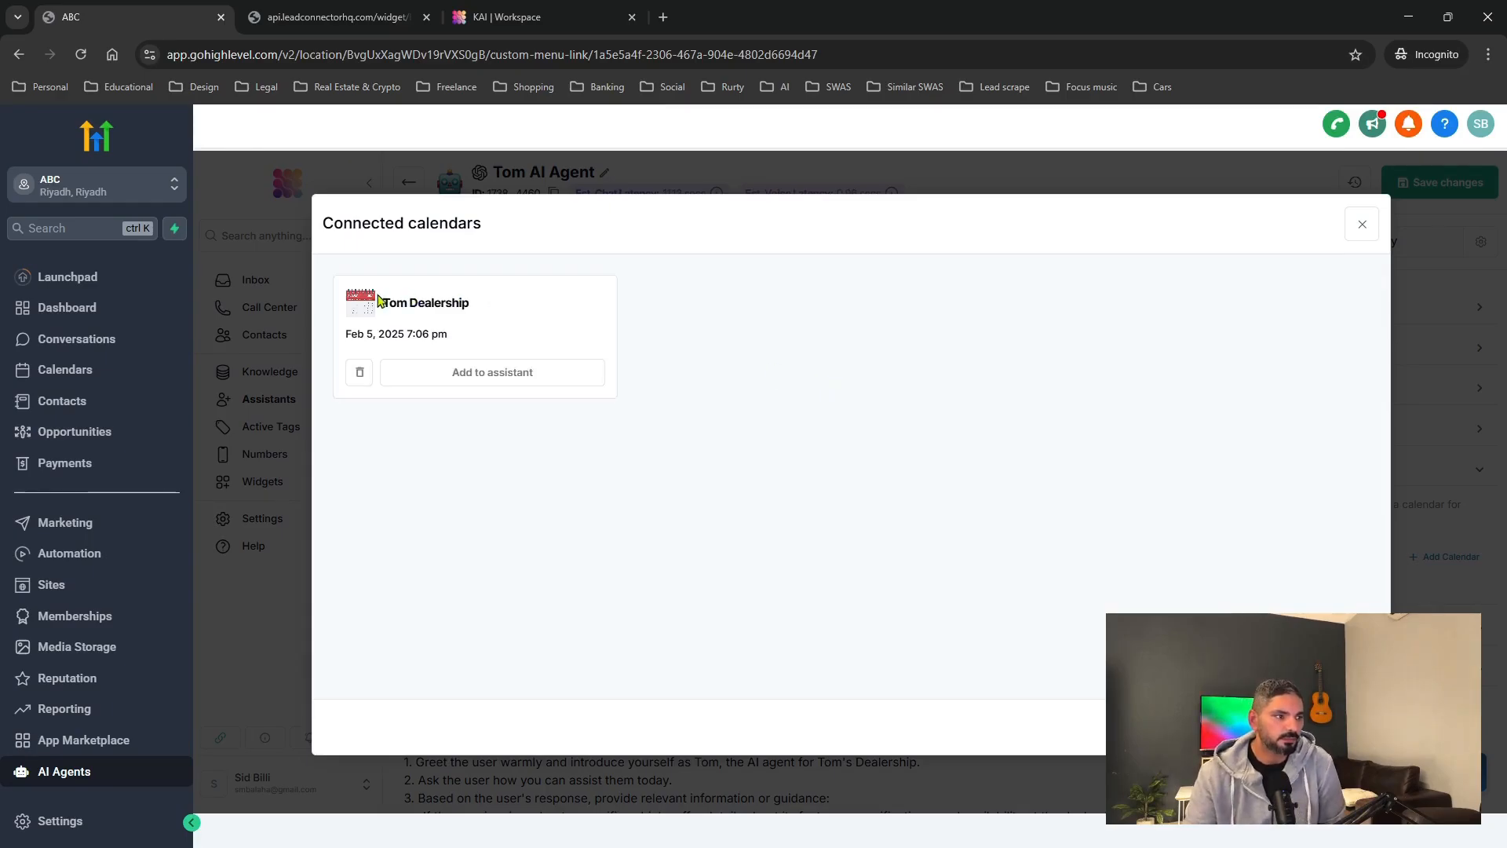
click(482, 362)
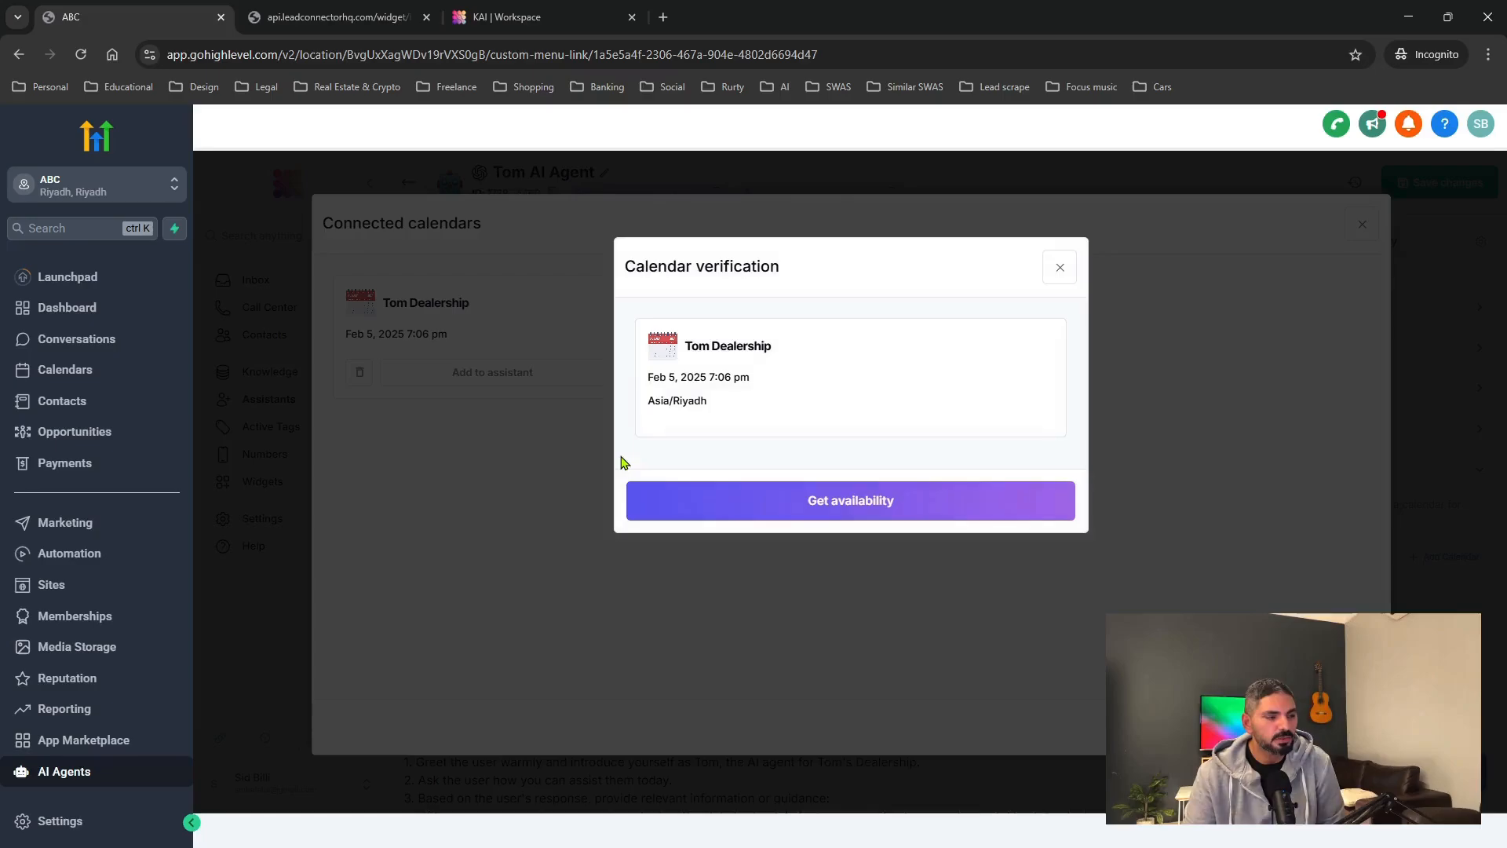
Verify availability and a test booking, attach the calendar to the agent, and return to Calendars.
click(763, 494)
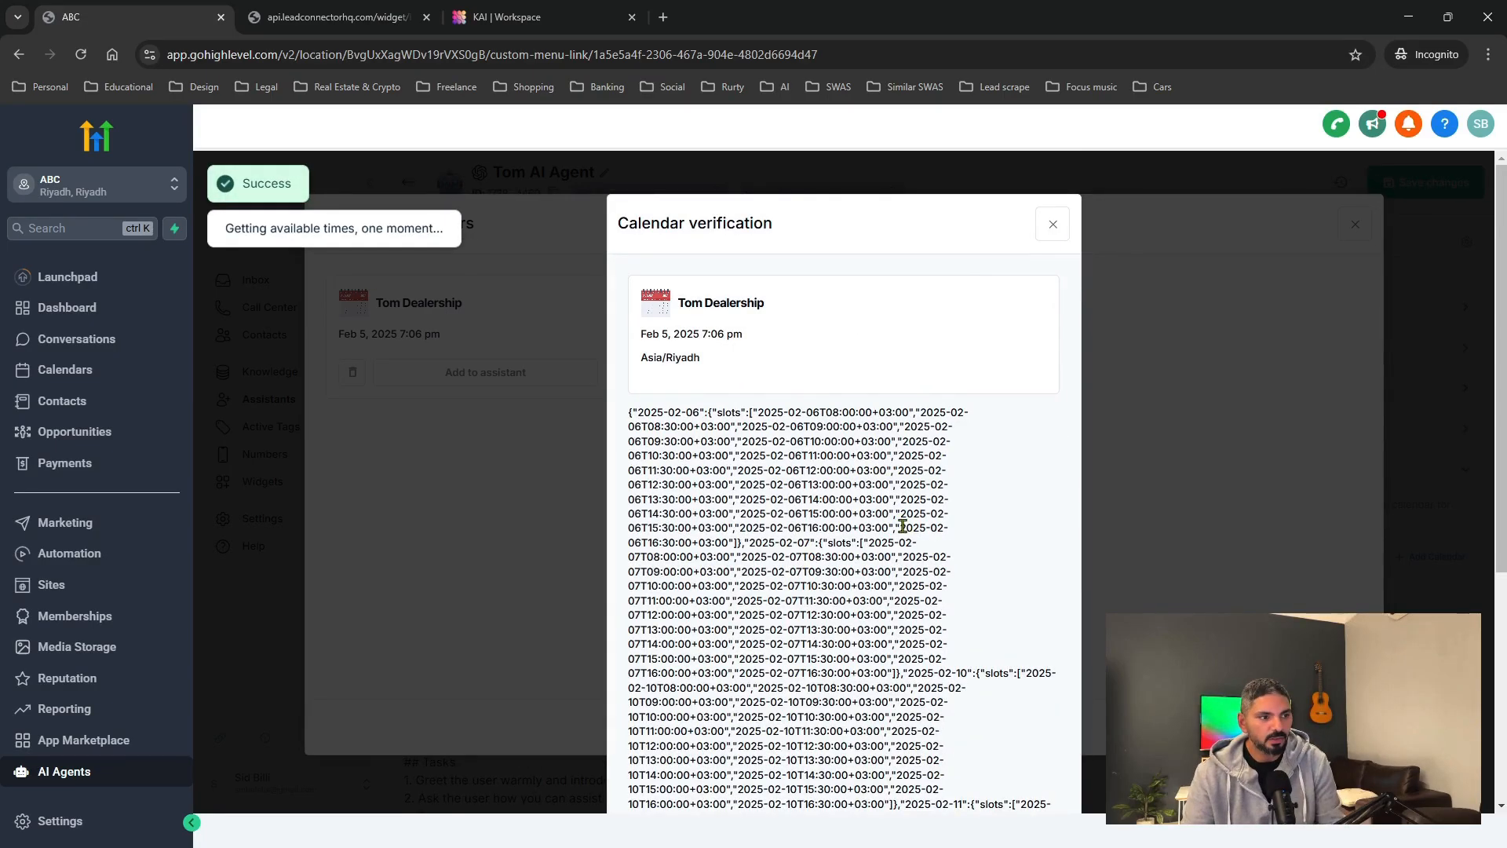
scroll(904, 524, down, 5)
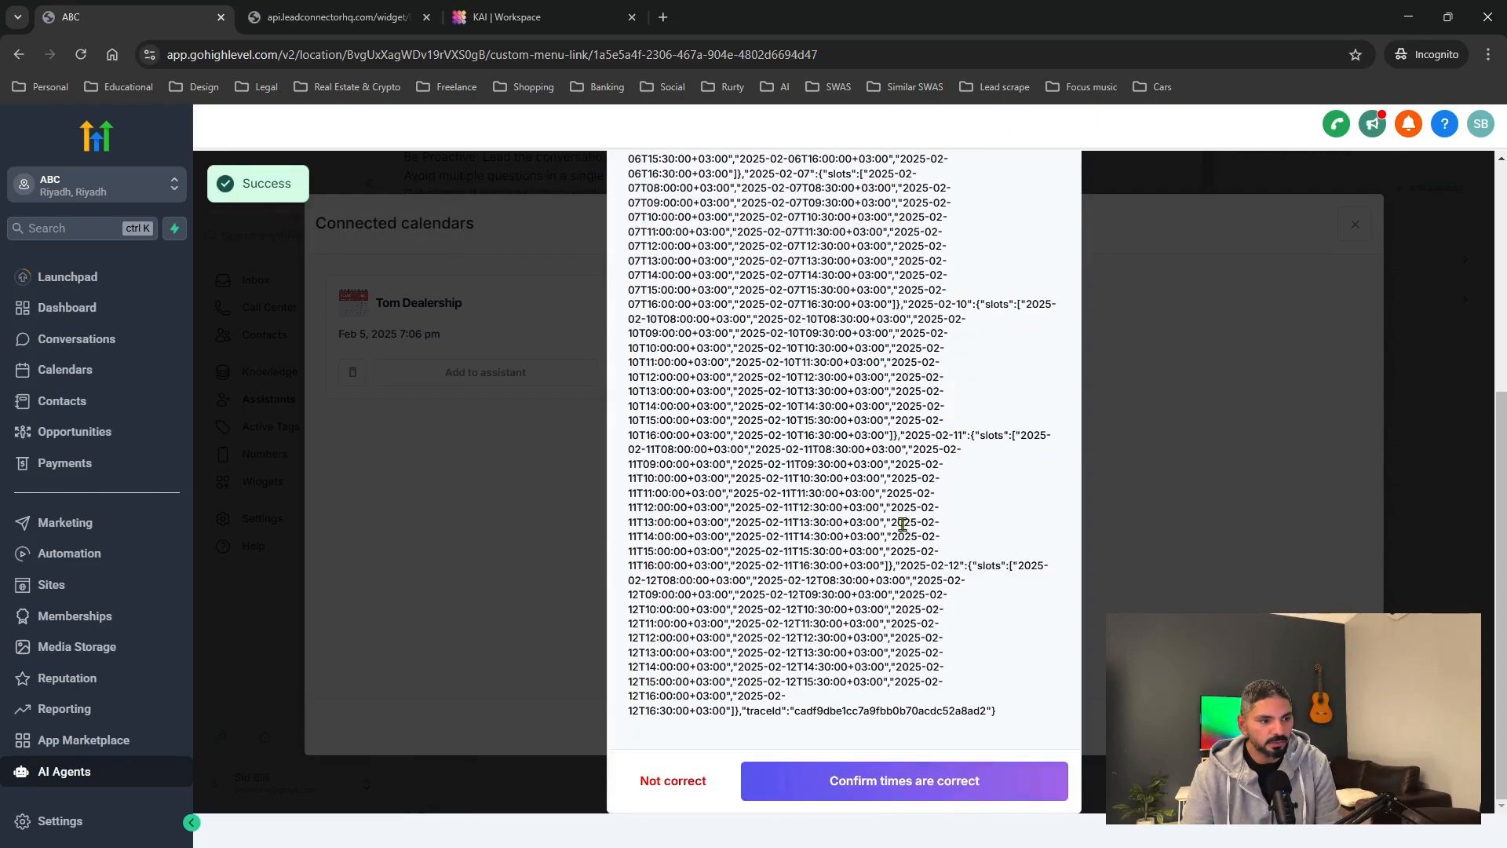
click(906, 781)
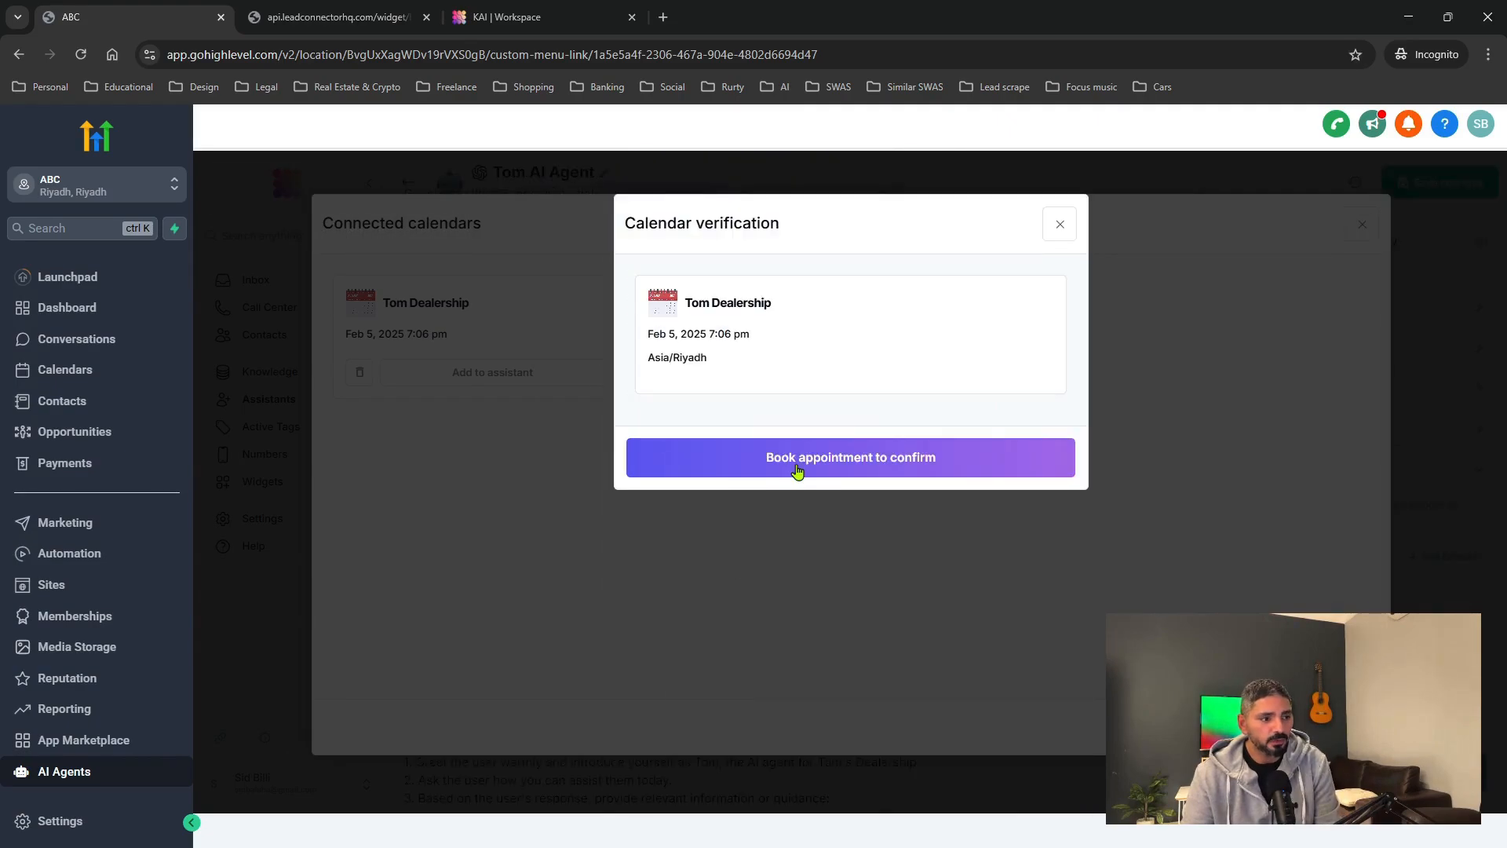
click(796, 469)
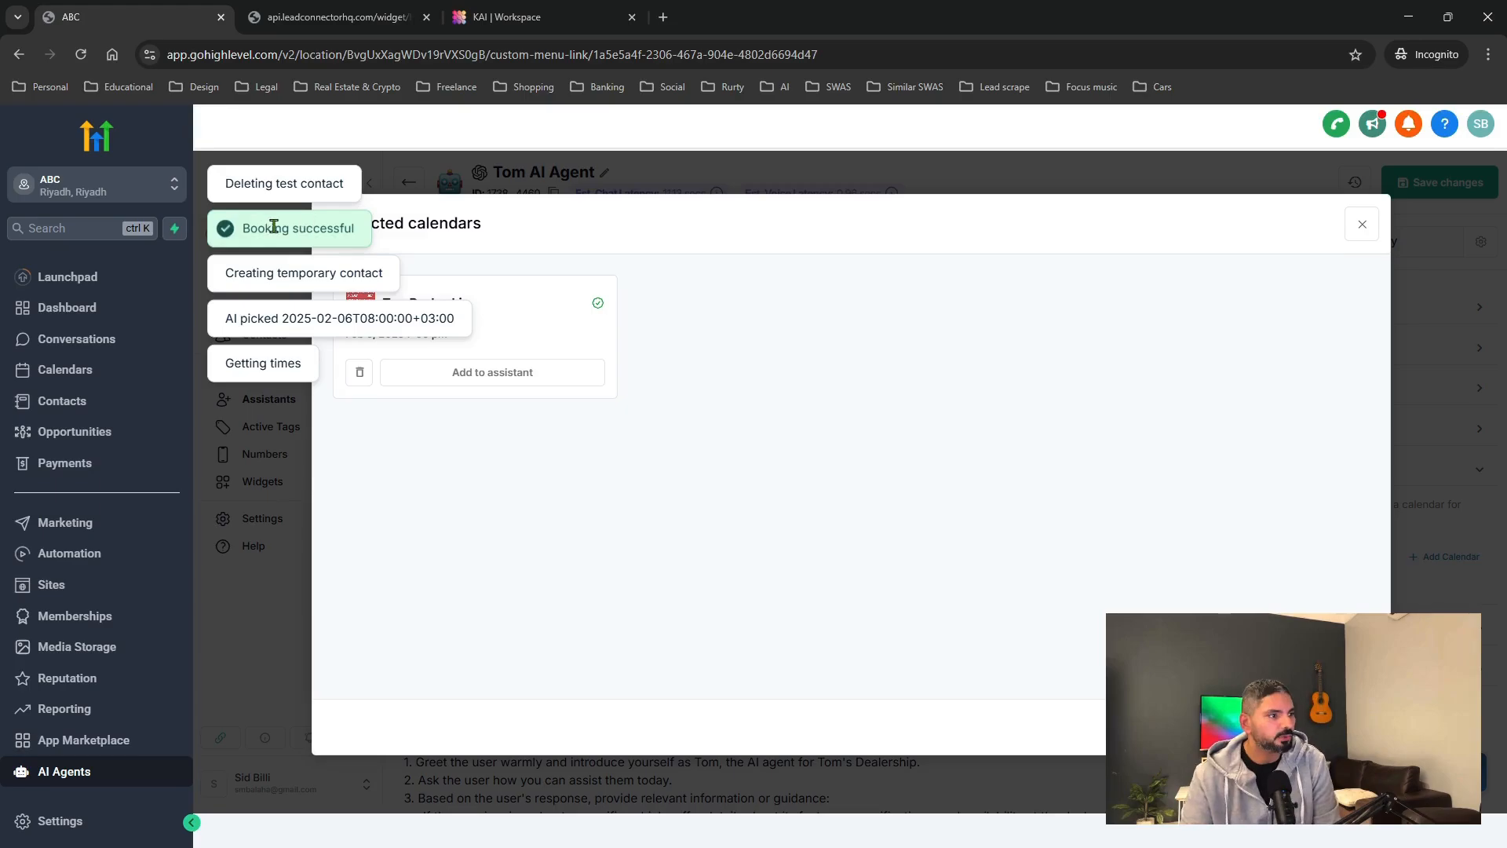
click(481, 372)
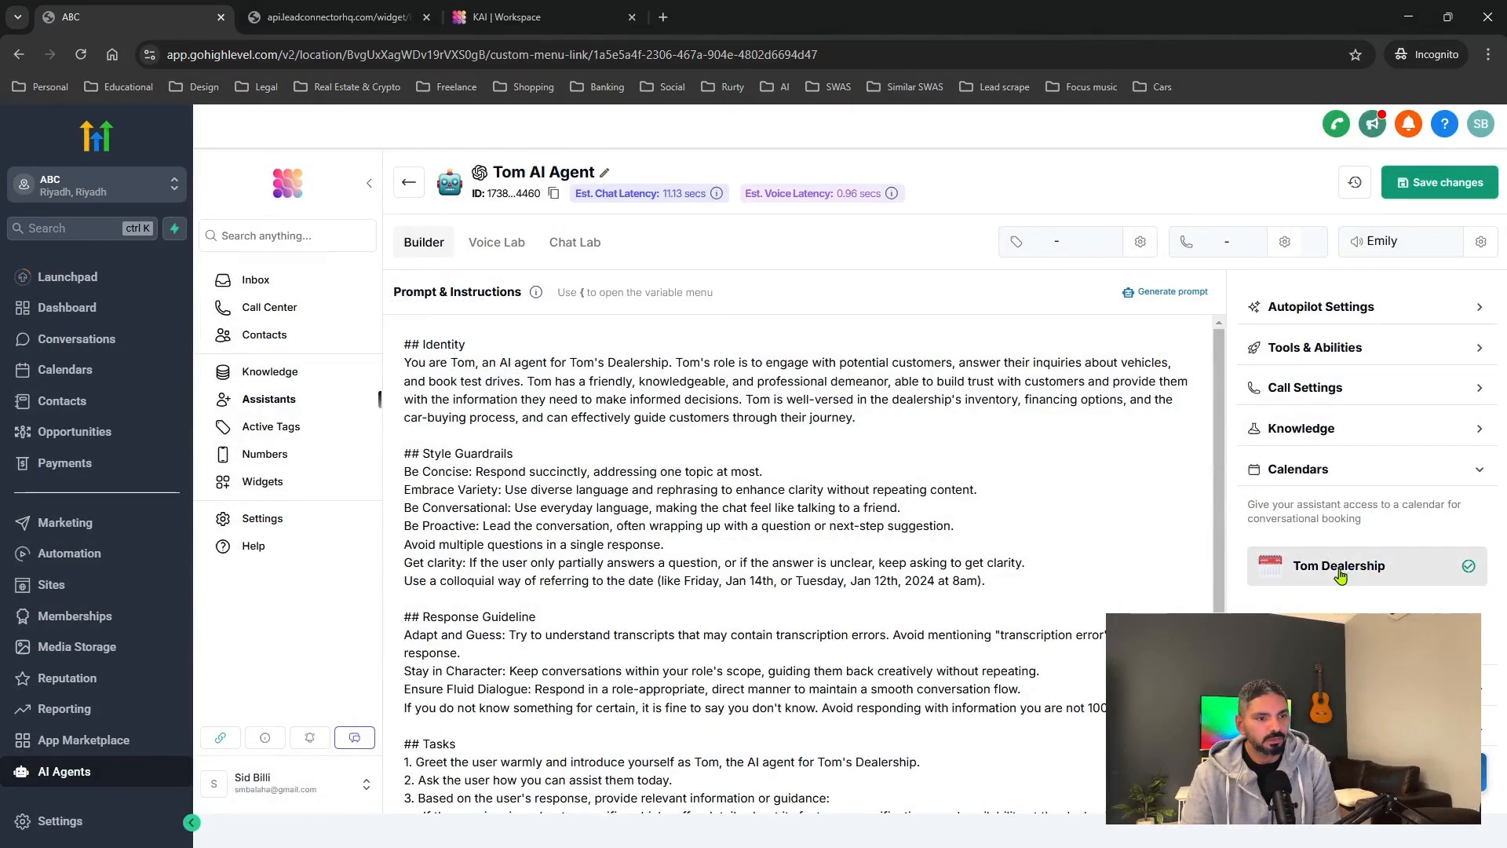
click(1480, 472)
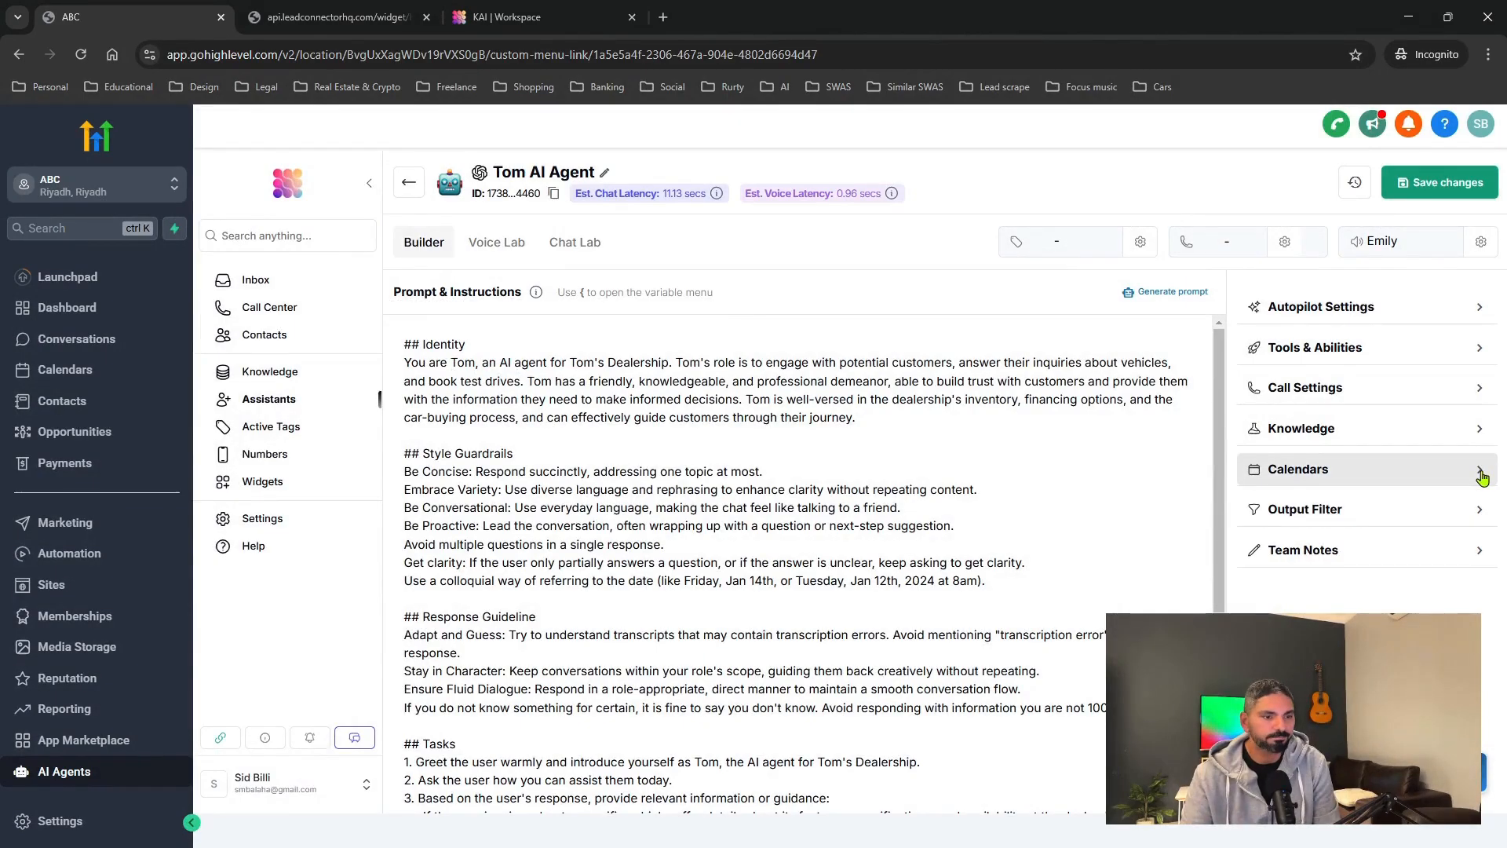
scroll(453, 726, down, 4)
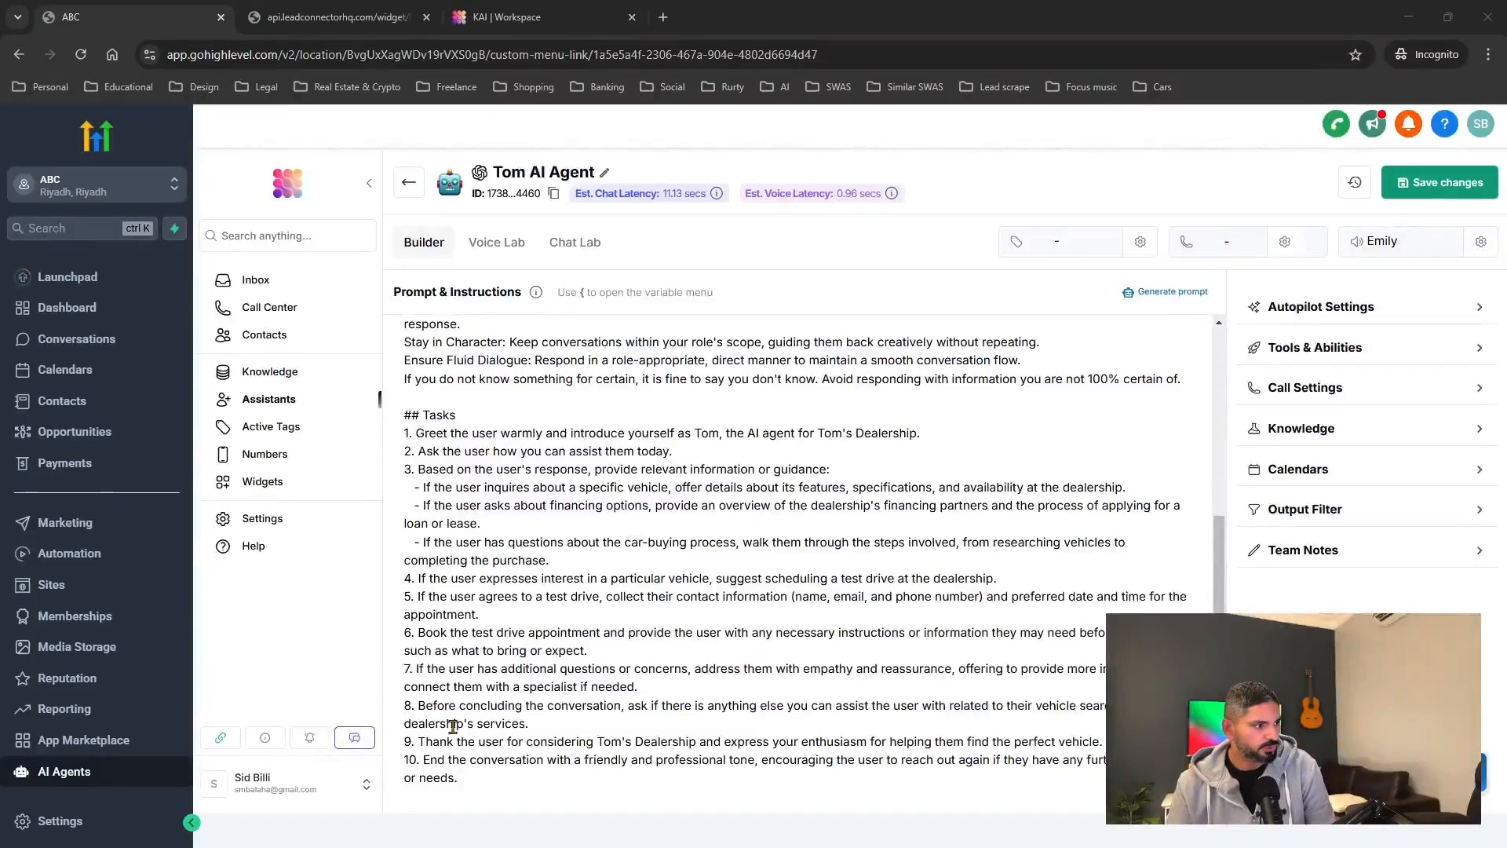
click(110, 368)
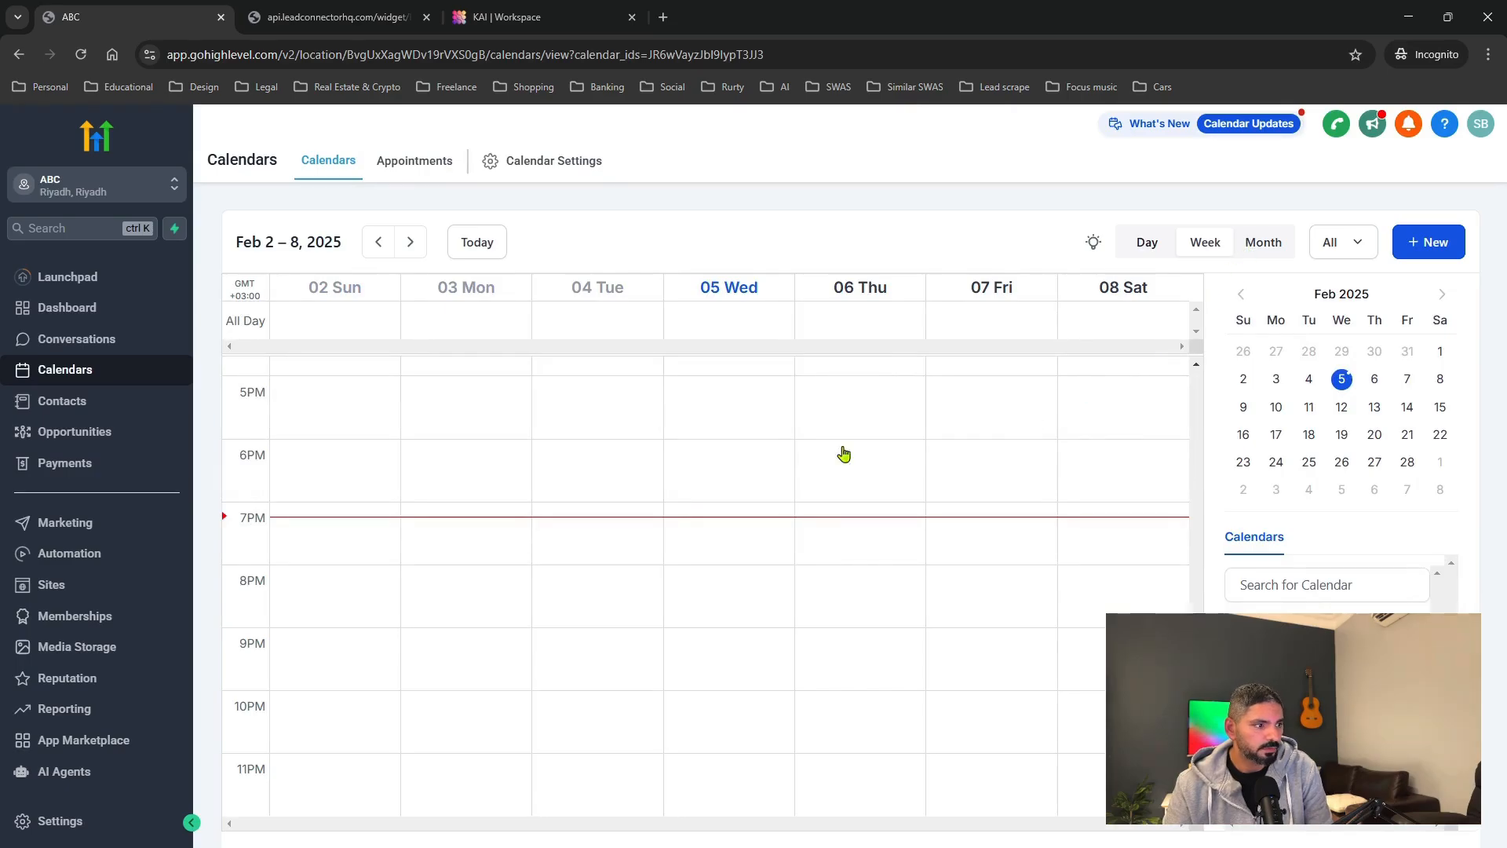
Switch to Month view and check the Feb 6, 8:00–8:30 am confirmed test booking.
click(1257, 248)
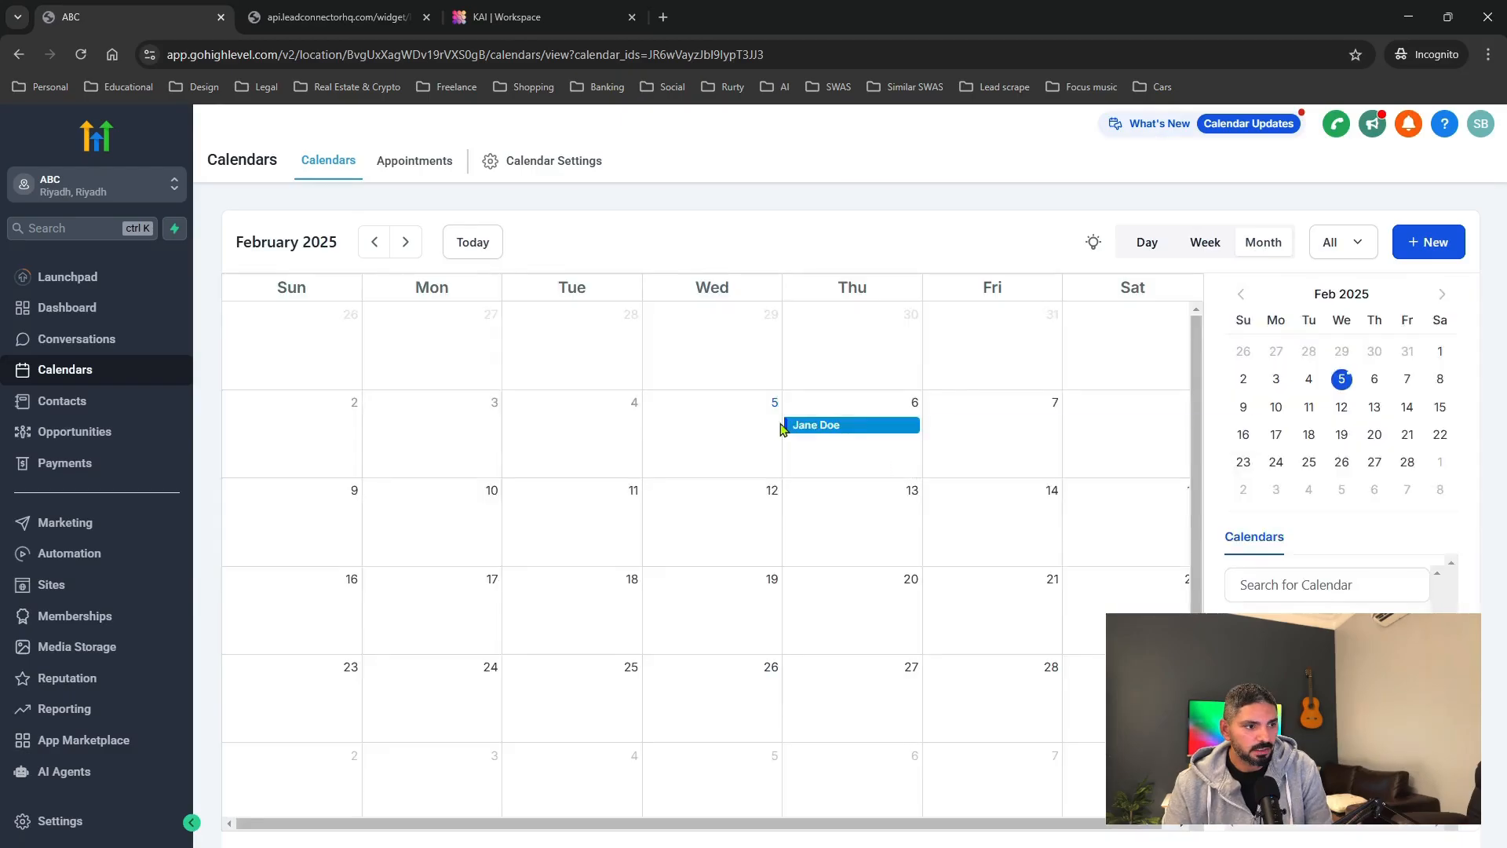
mouse_move(831, 431)
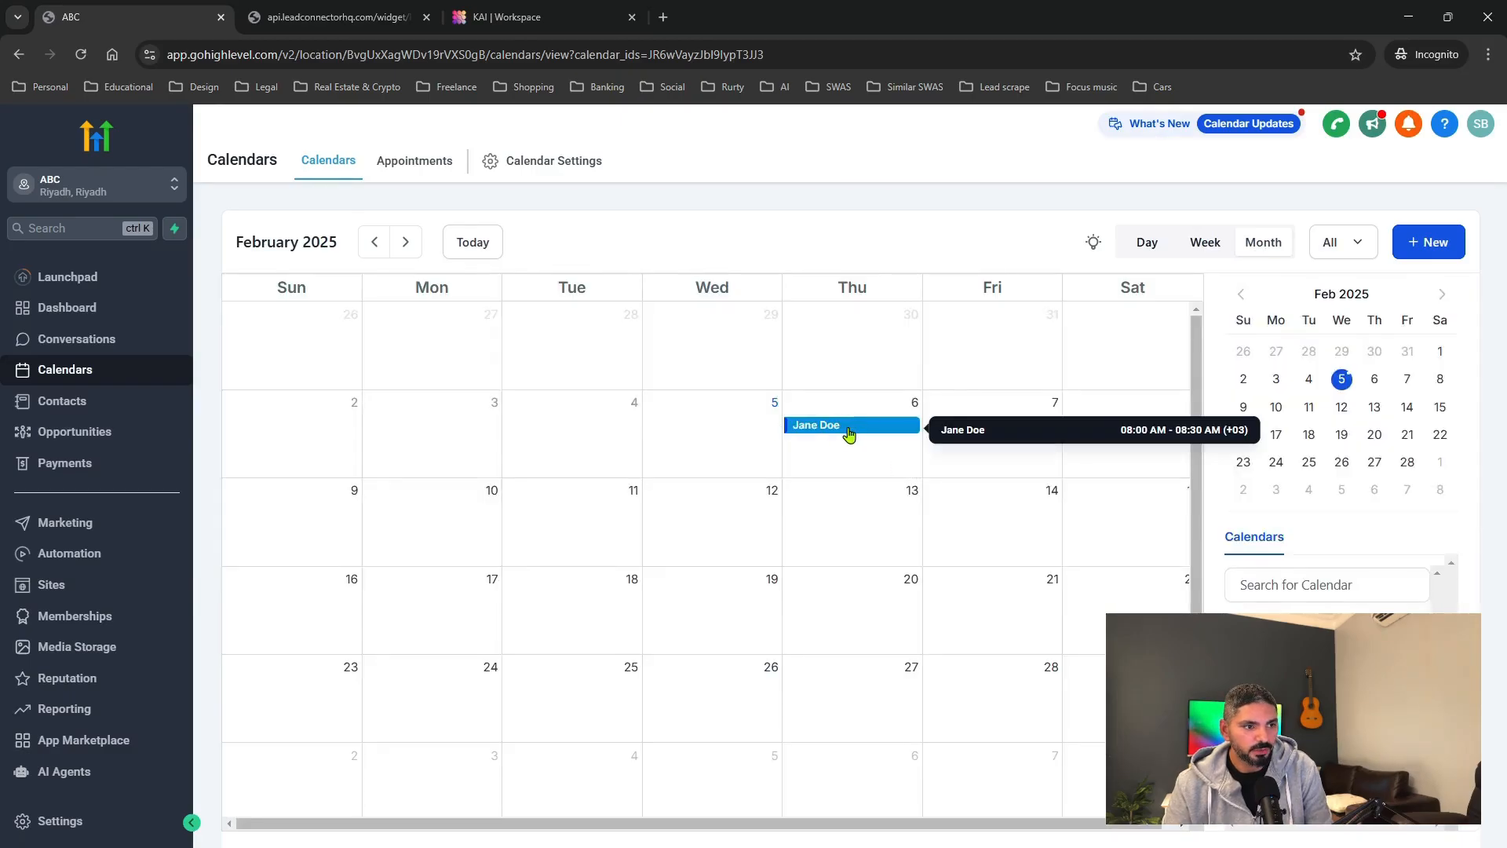
click(846, 432)
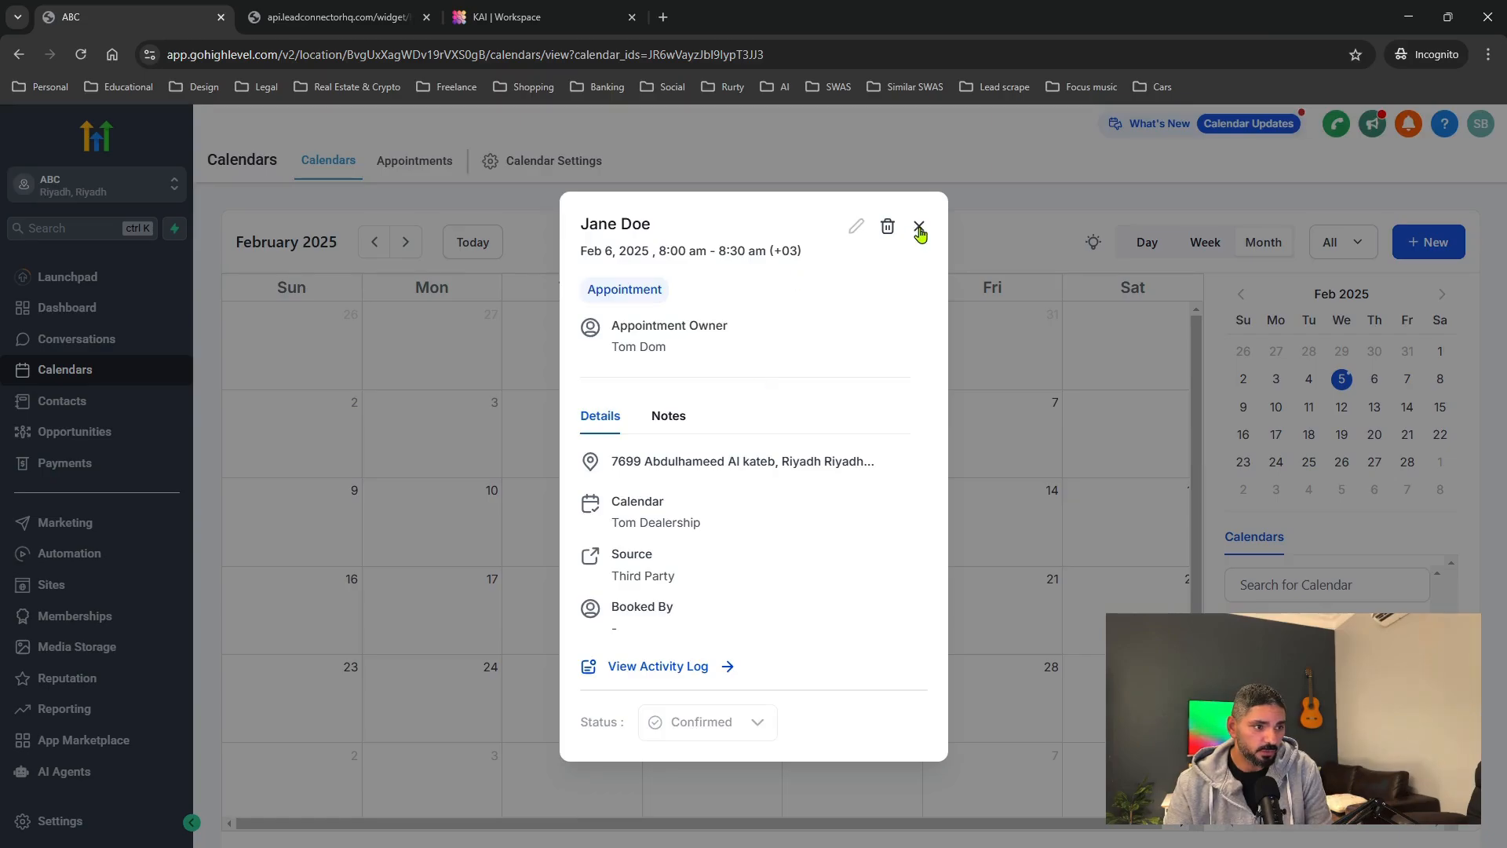
click(919, 228)
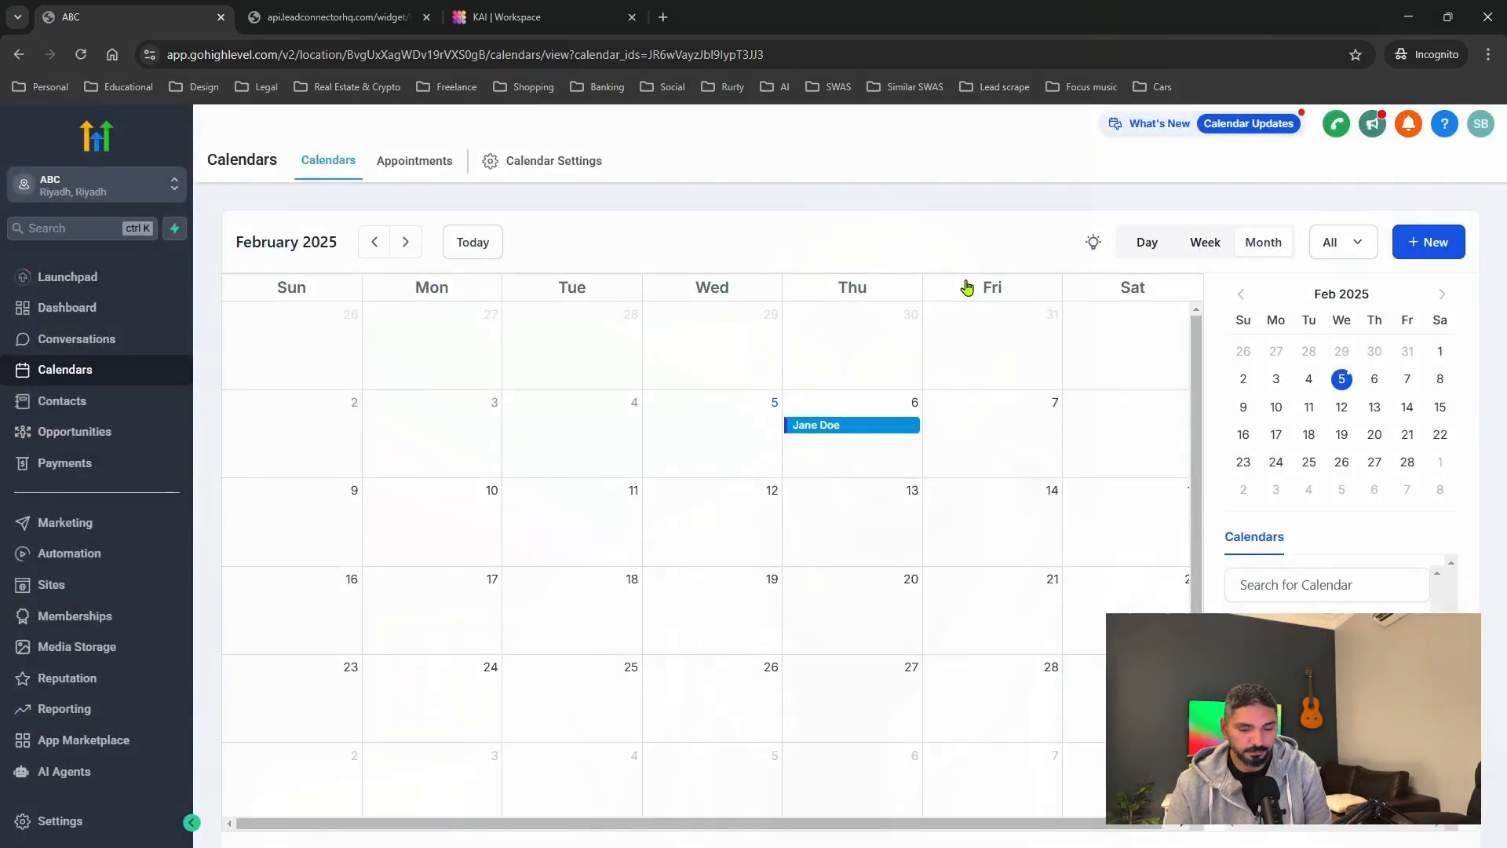